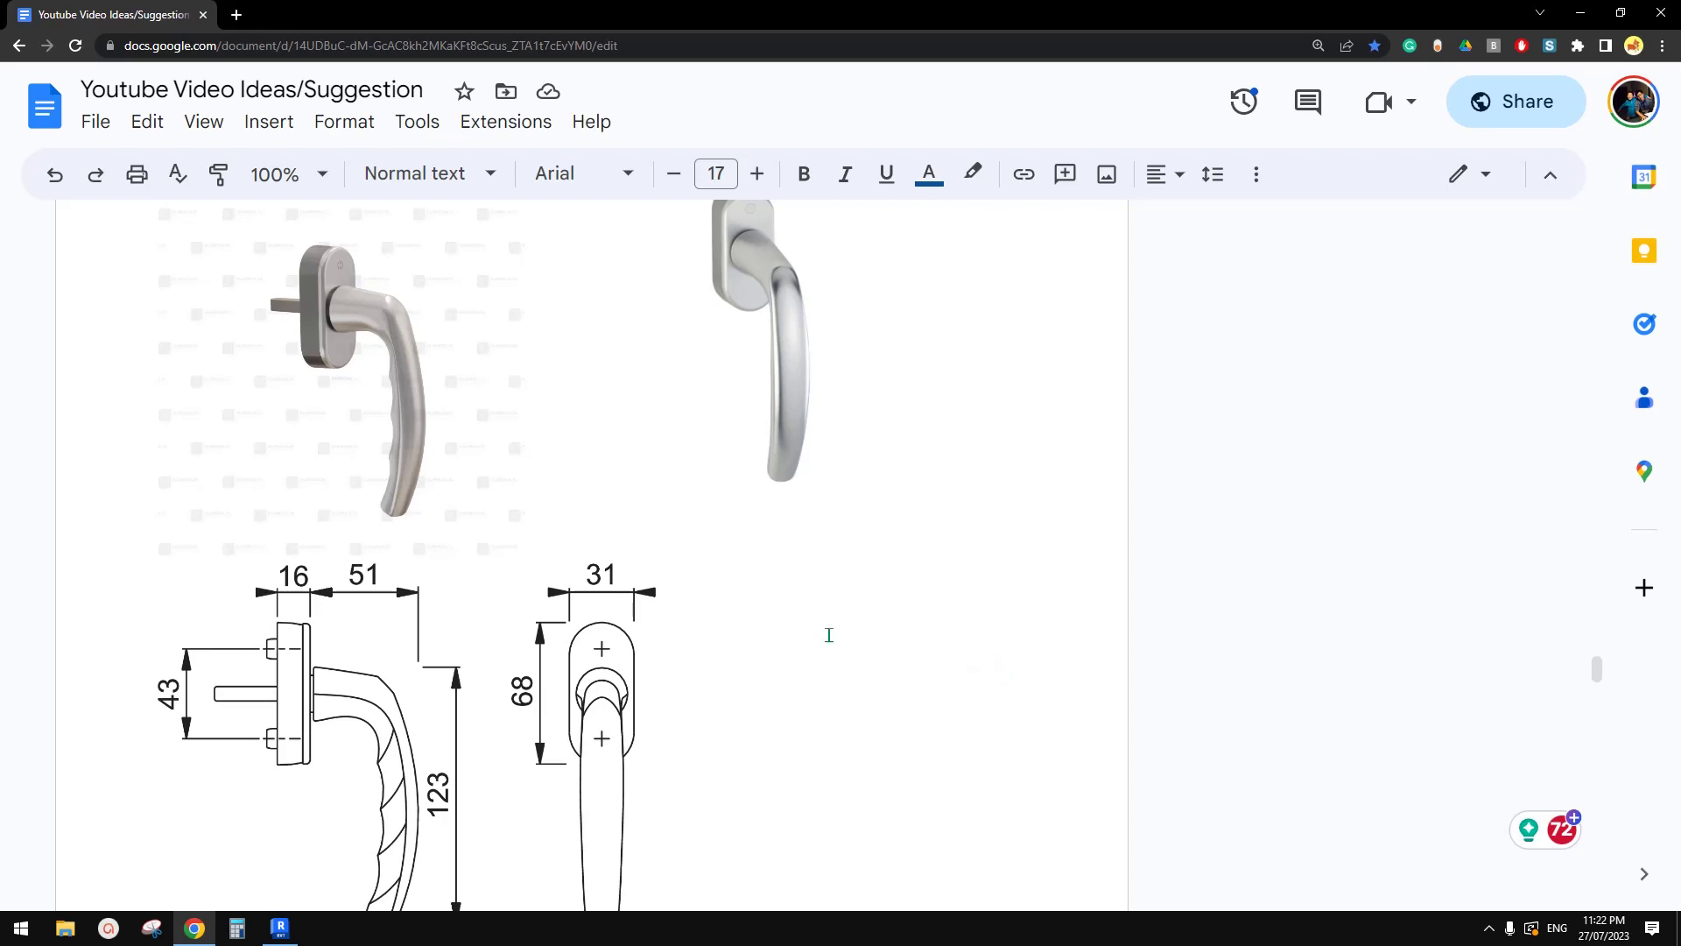
- Examine the window handle request, including its product photos, dimensioned drawings and Hoppe product link
scroll(829, 635, up, 3)
scroll(894, 631, down, 1)
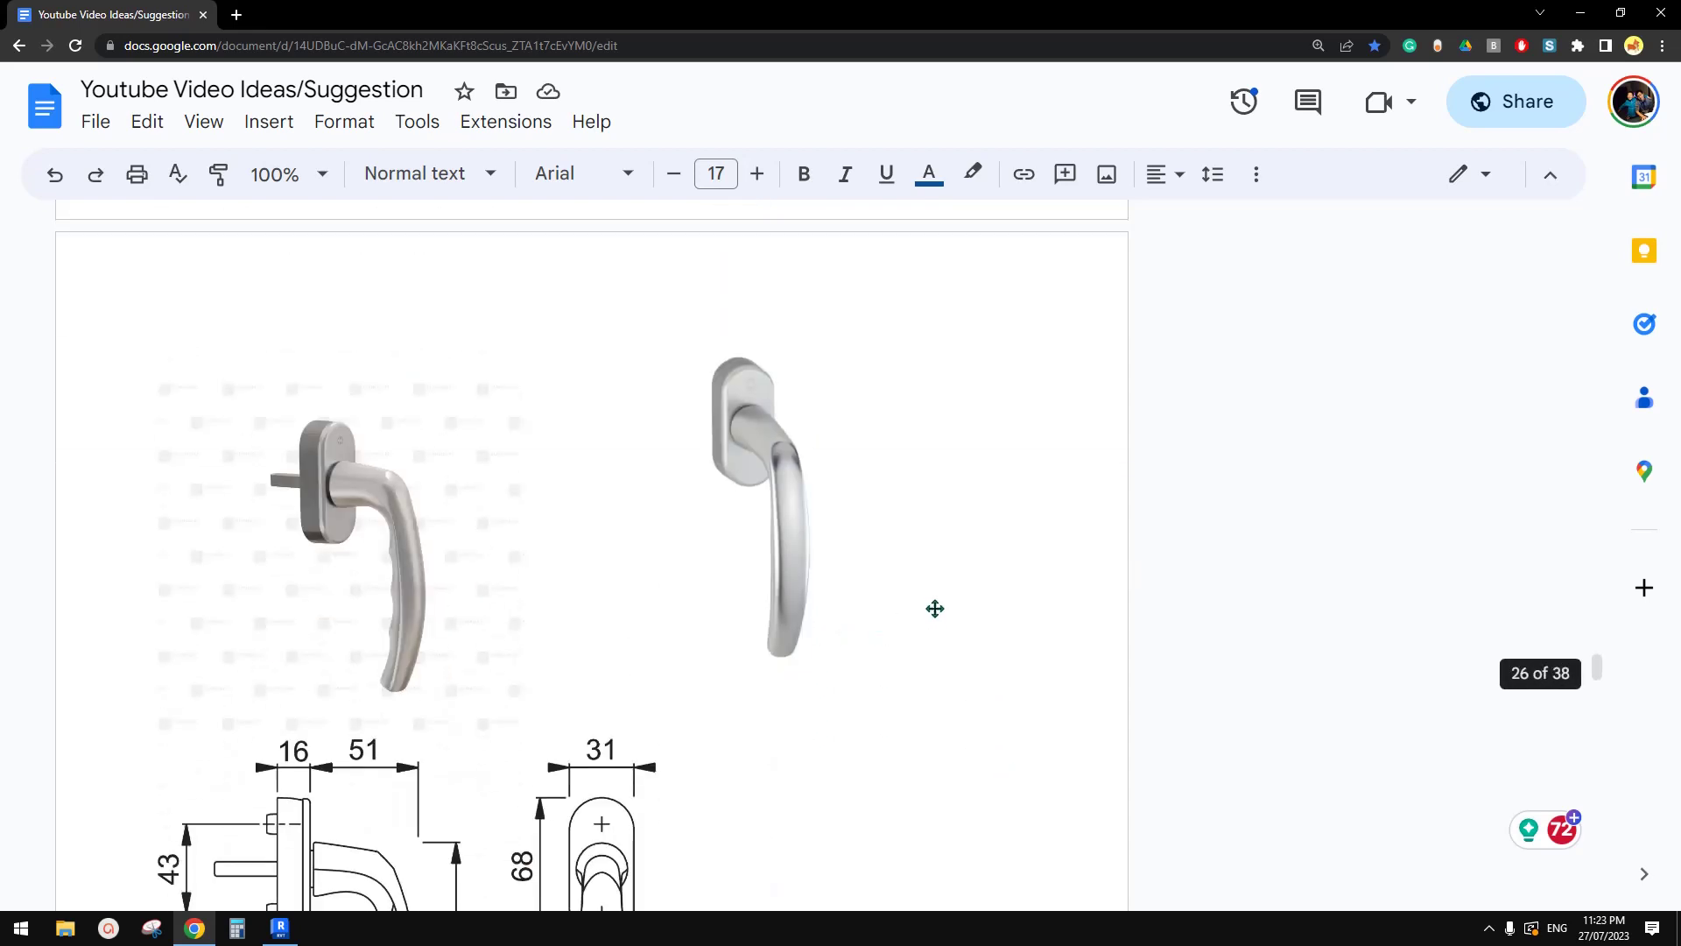
scroll(936, 609, down, 4)
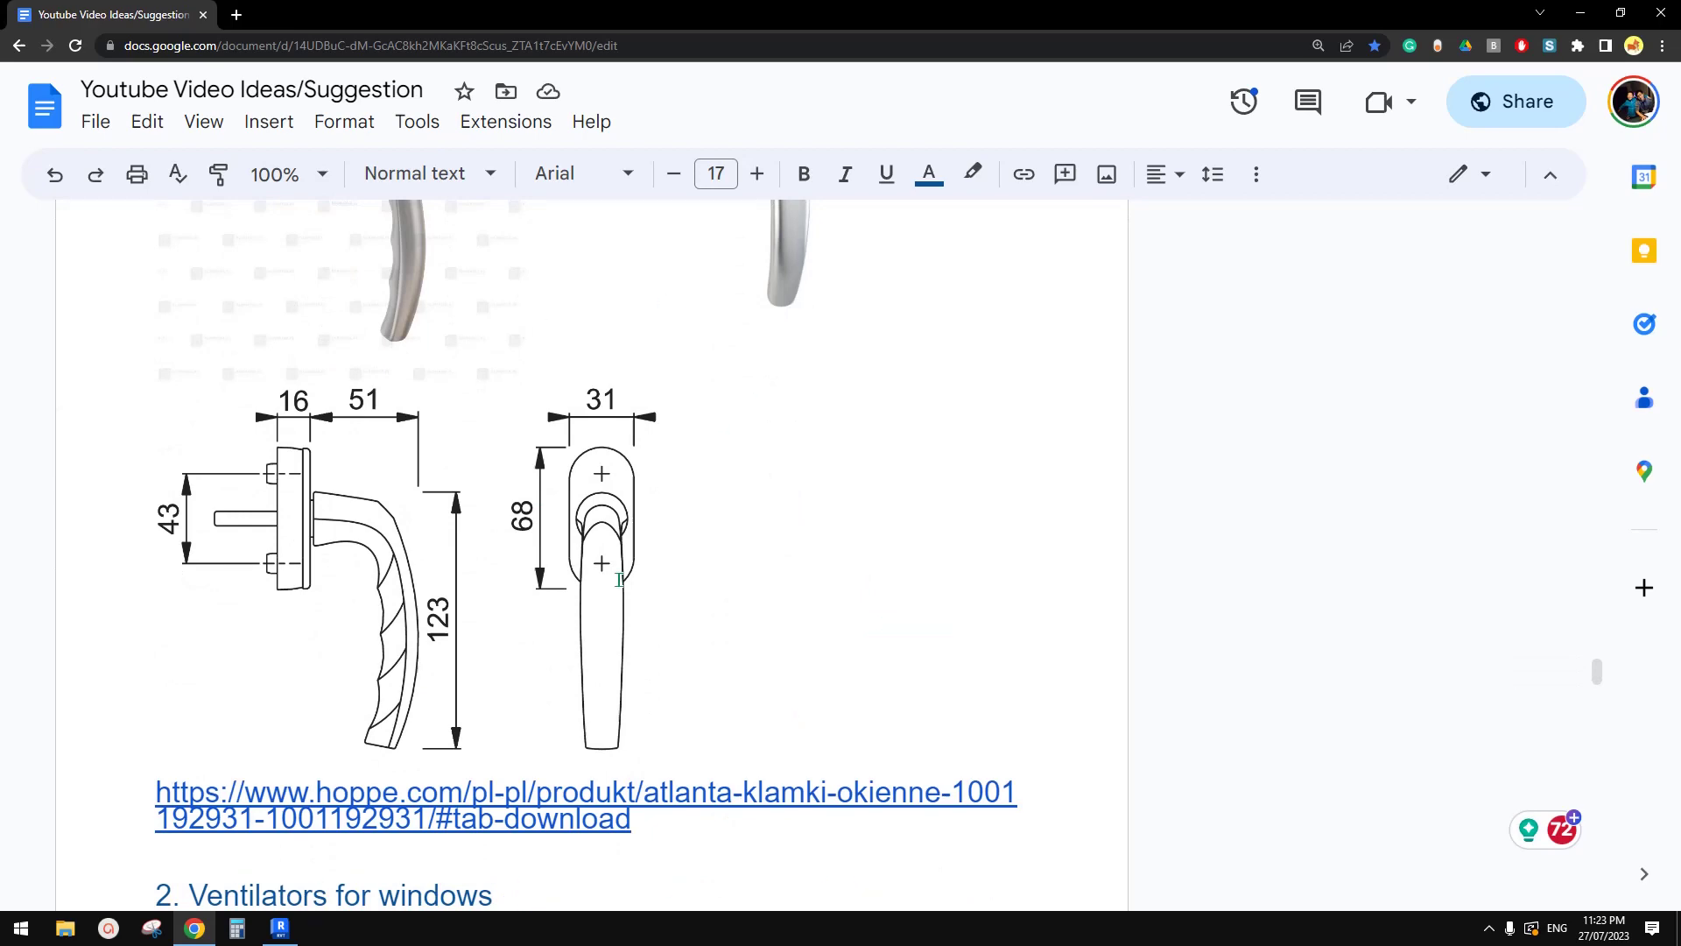
scroll(645, 653, down, 3)
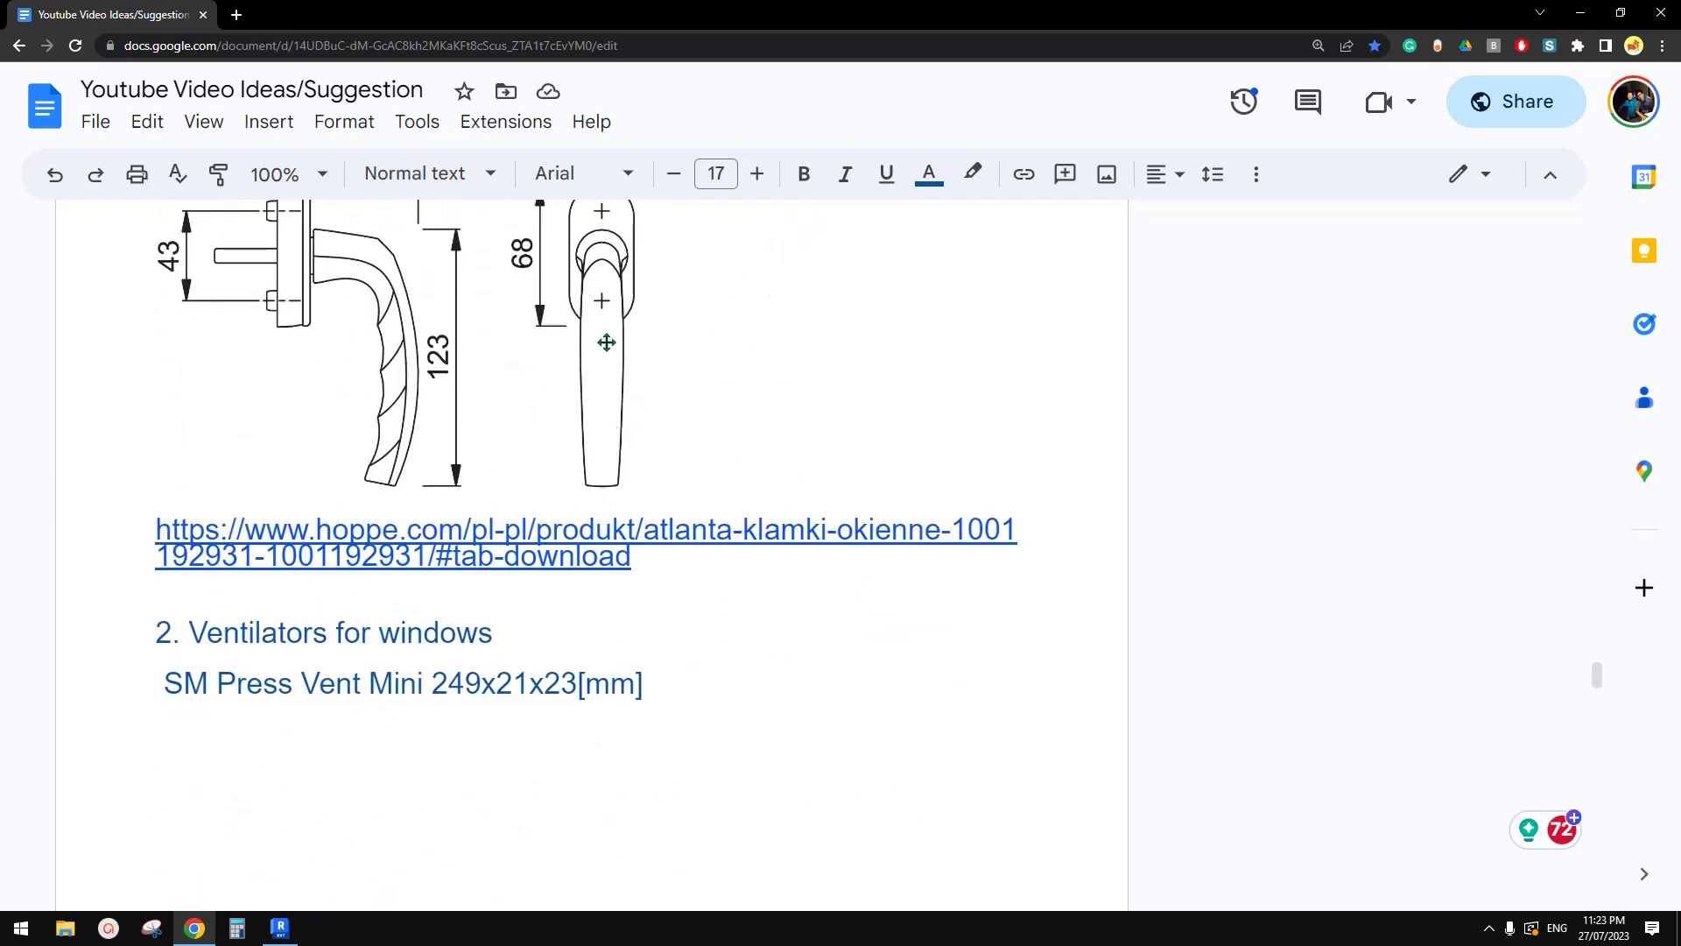
scroll(686, 462, up, 4)
scroll(525, 458, down, 7)
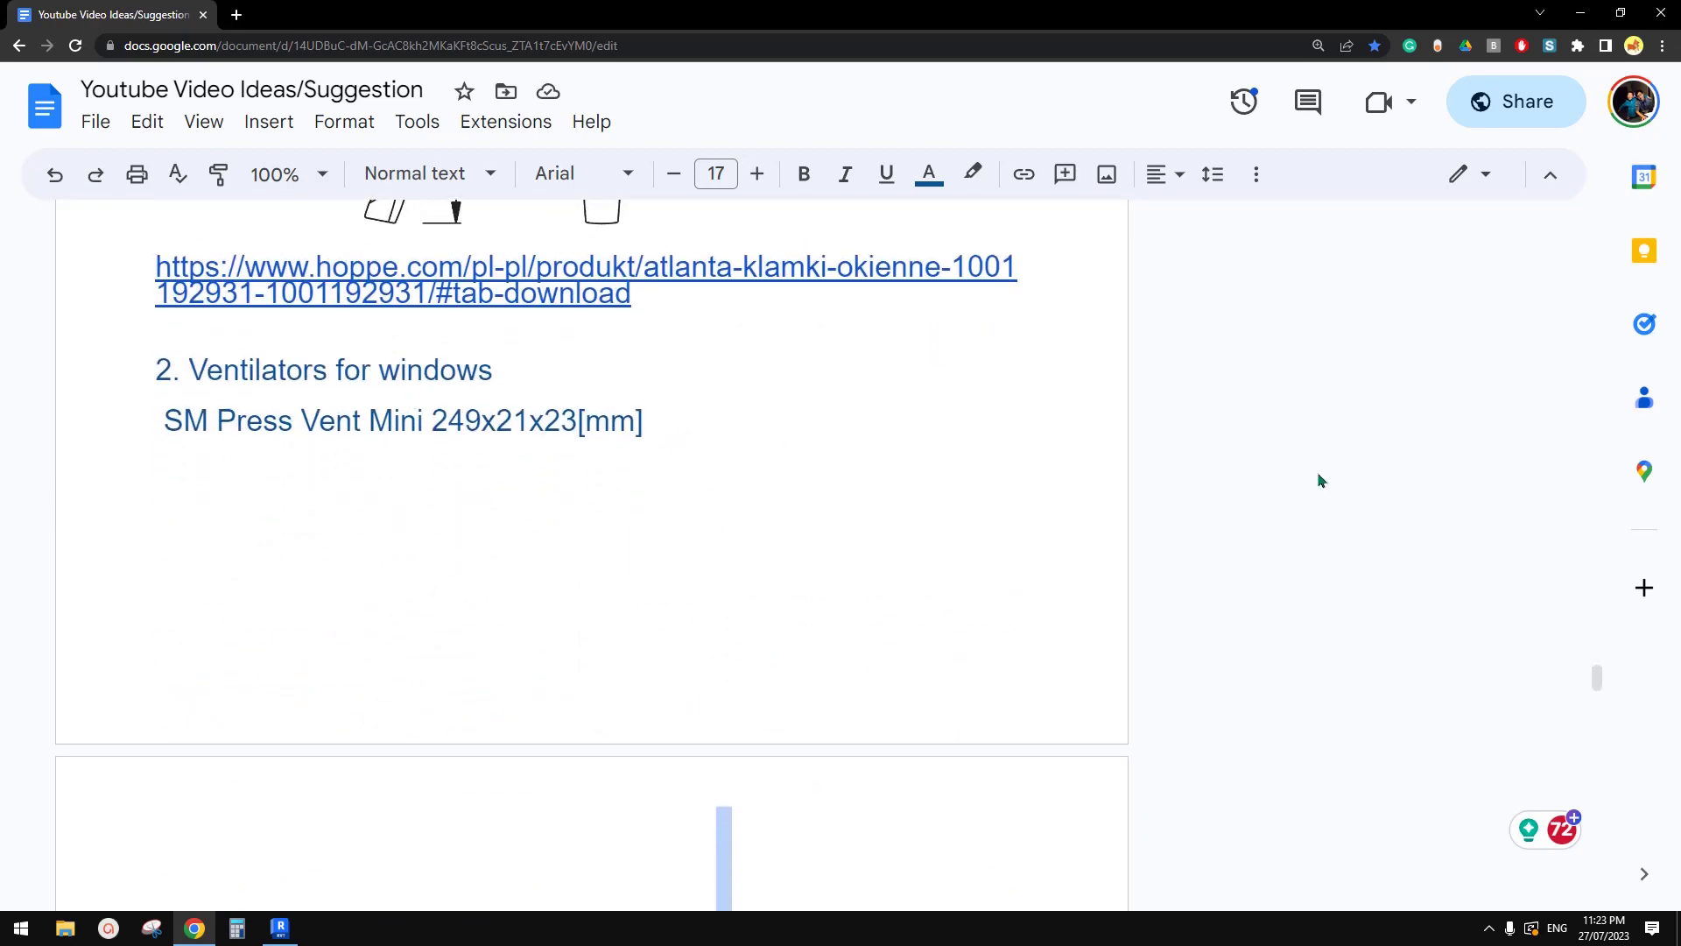
- Review the window ventilator request for the SM Press Vent Mini, with its photos and product link
scroll(1300, 490, down, 4)
scroll(534, 474, up, 4)
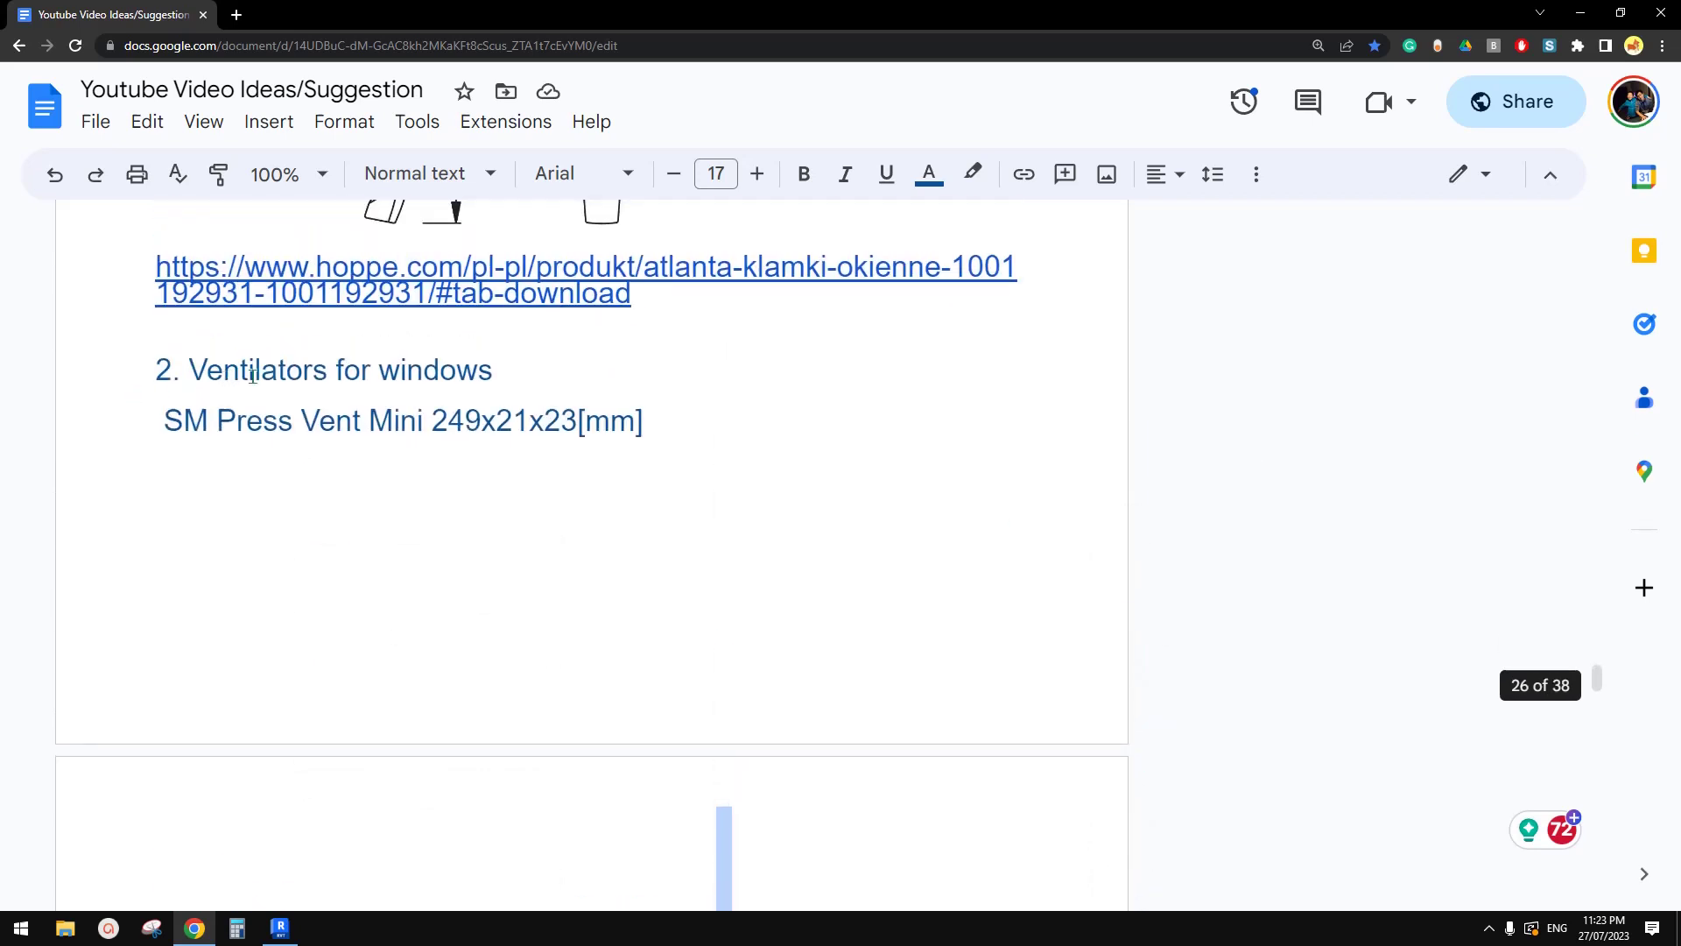
scroll(694, 382, down, 5)
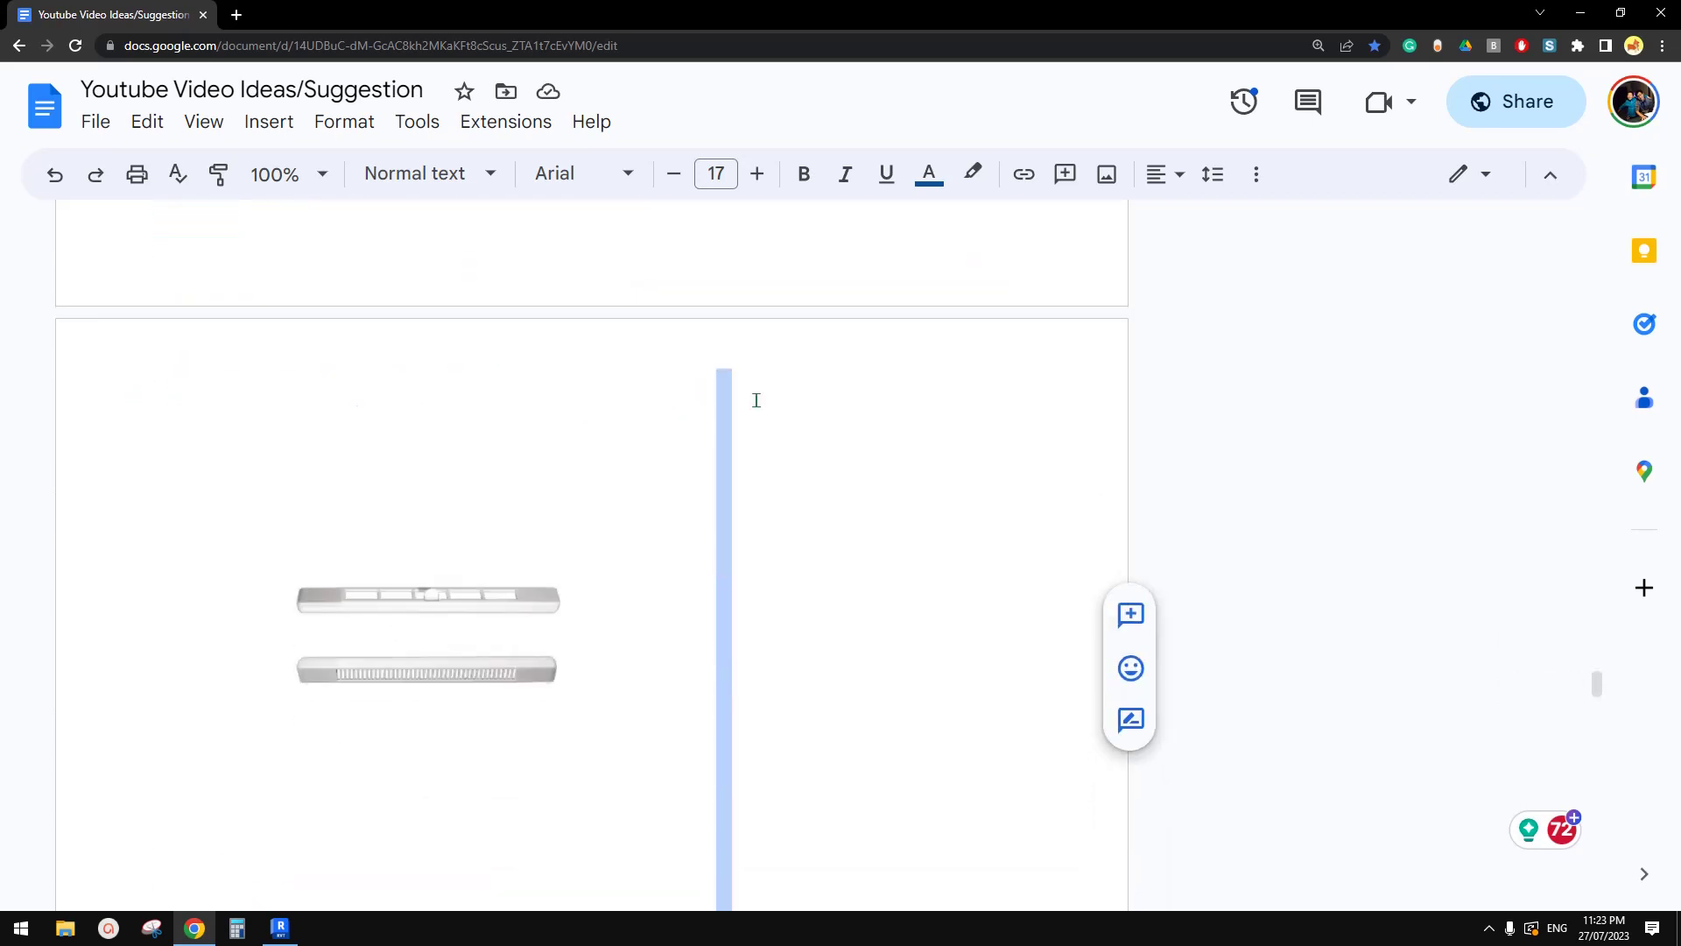
scroll(760, 456, down, 2)
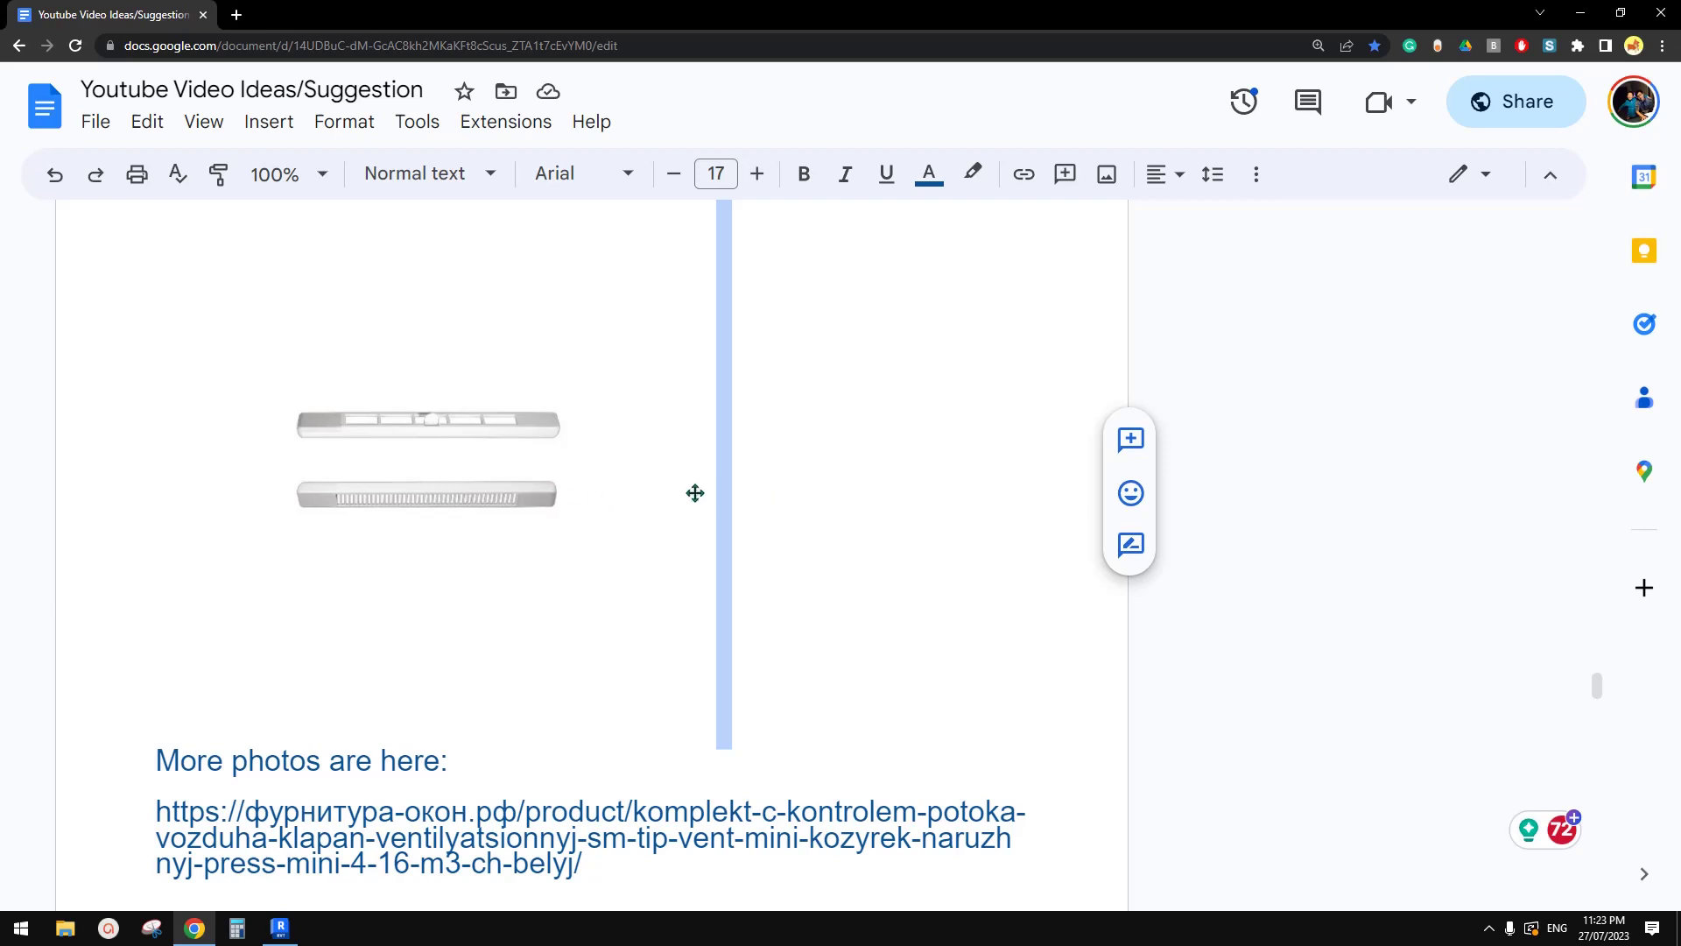
click(727, 487)
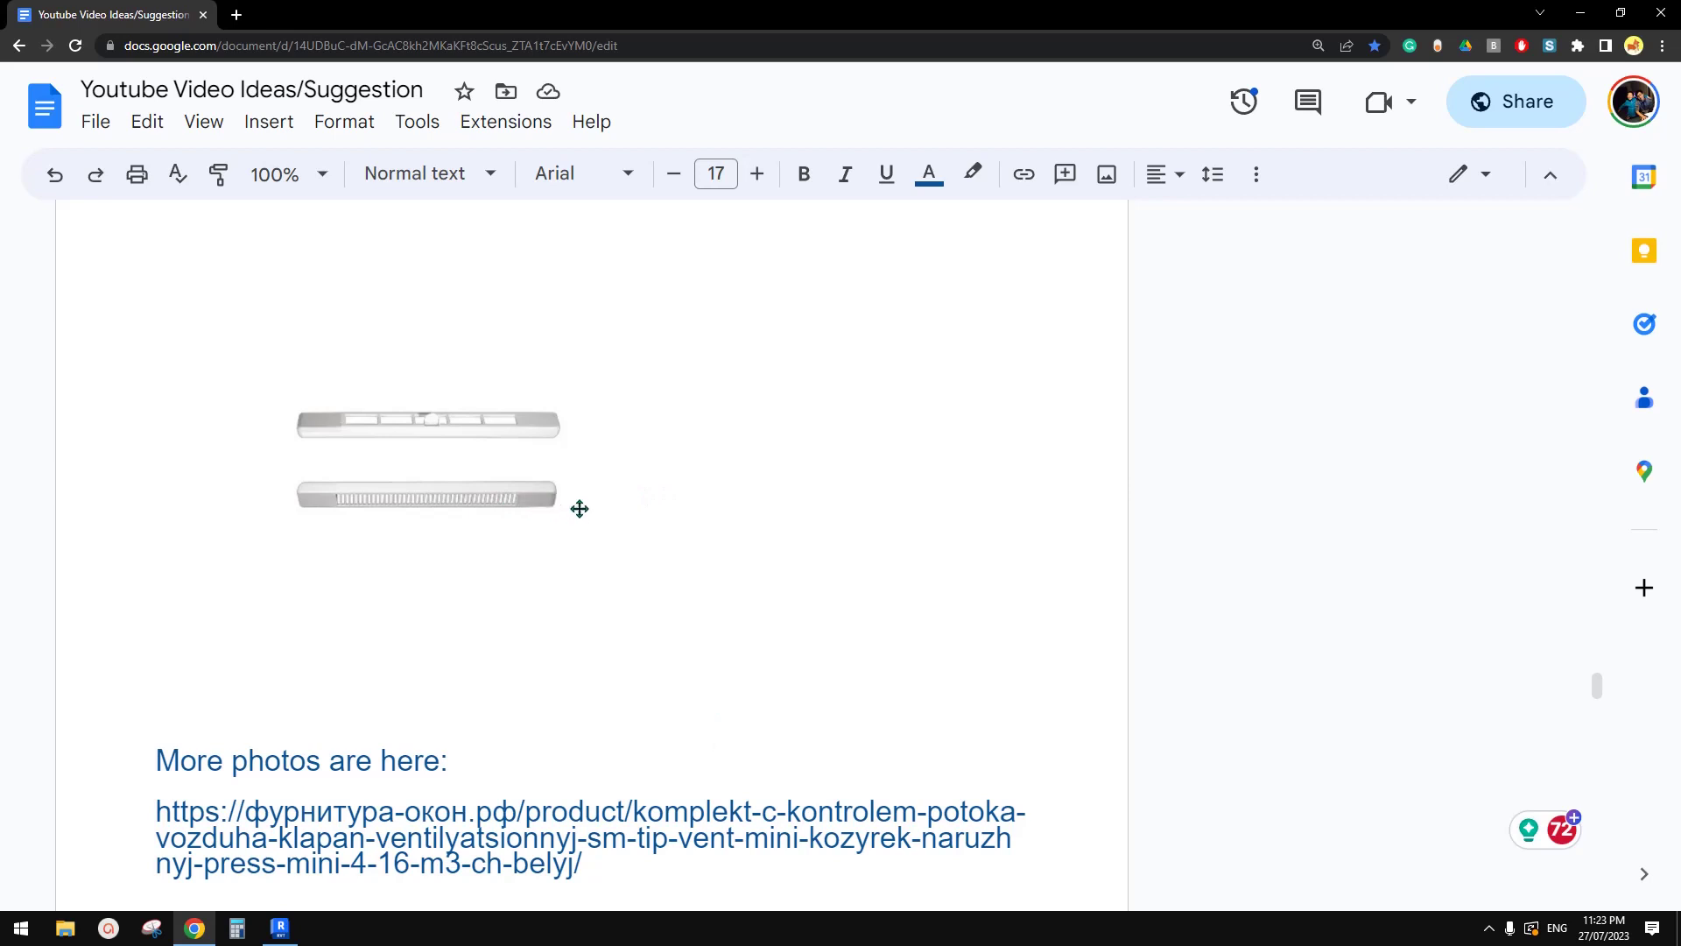
scroll(653, 530, down, 3)
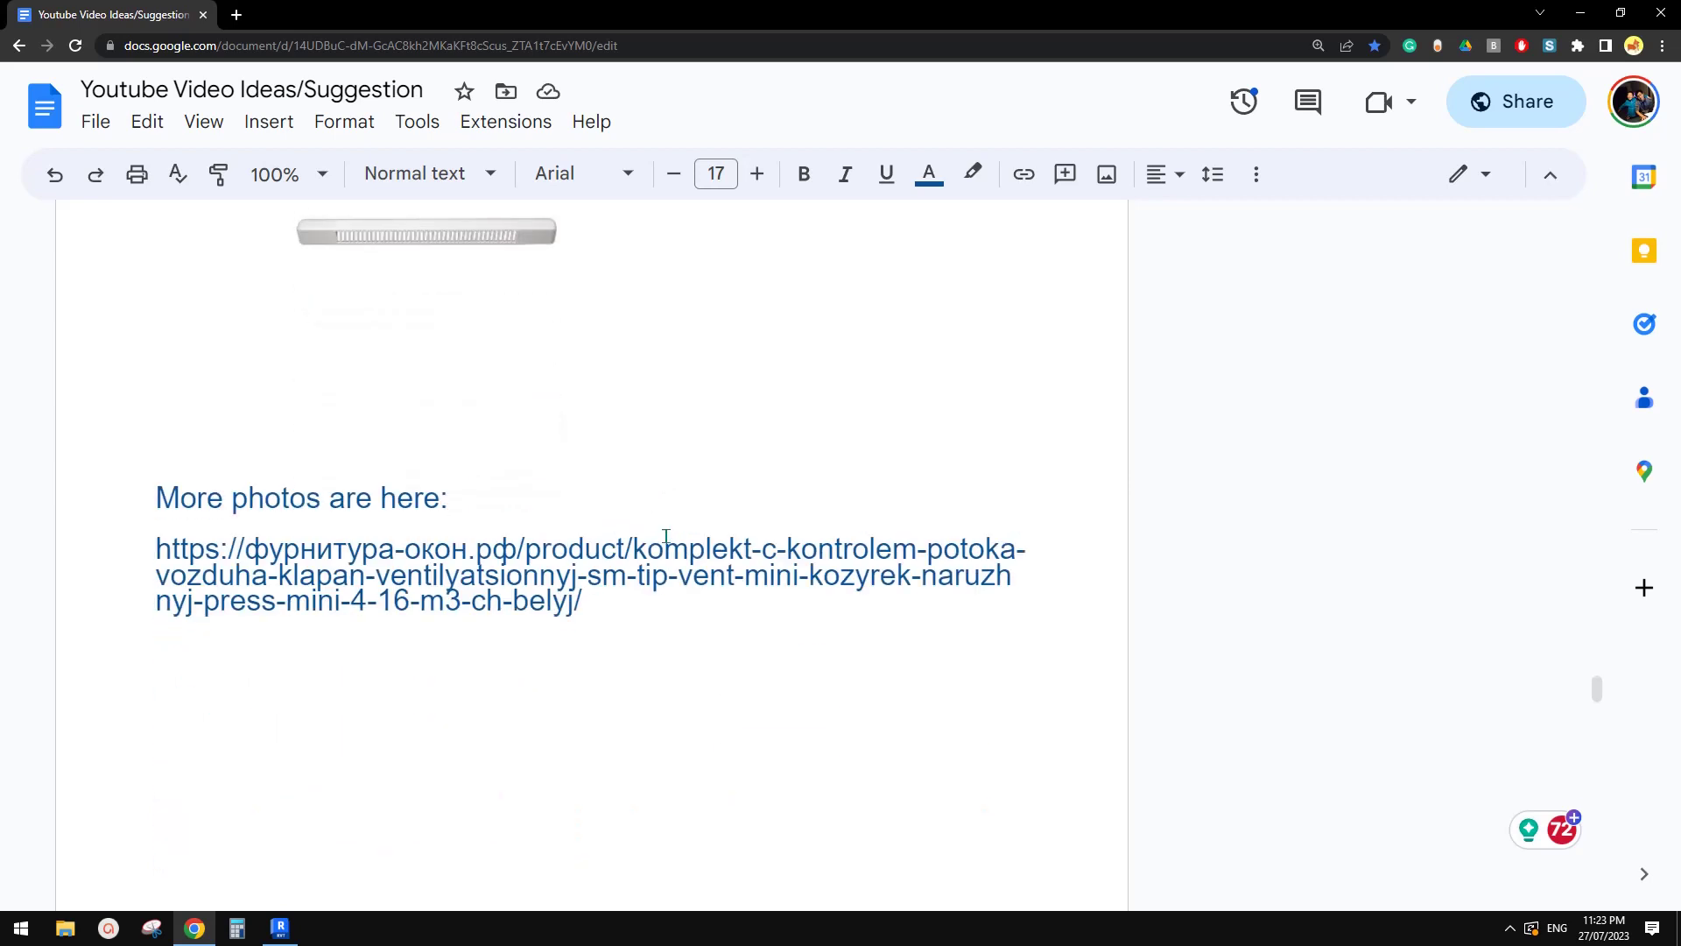
scroll(671, 533, up, 1)
scroll(671, 533, up, 2)
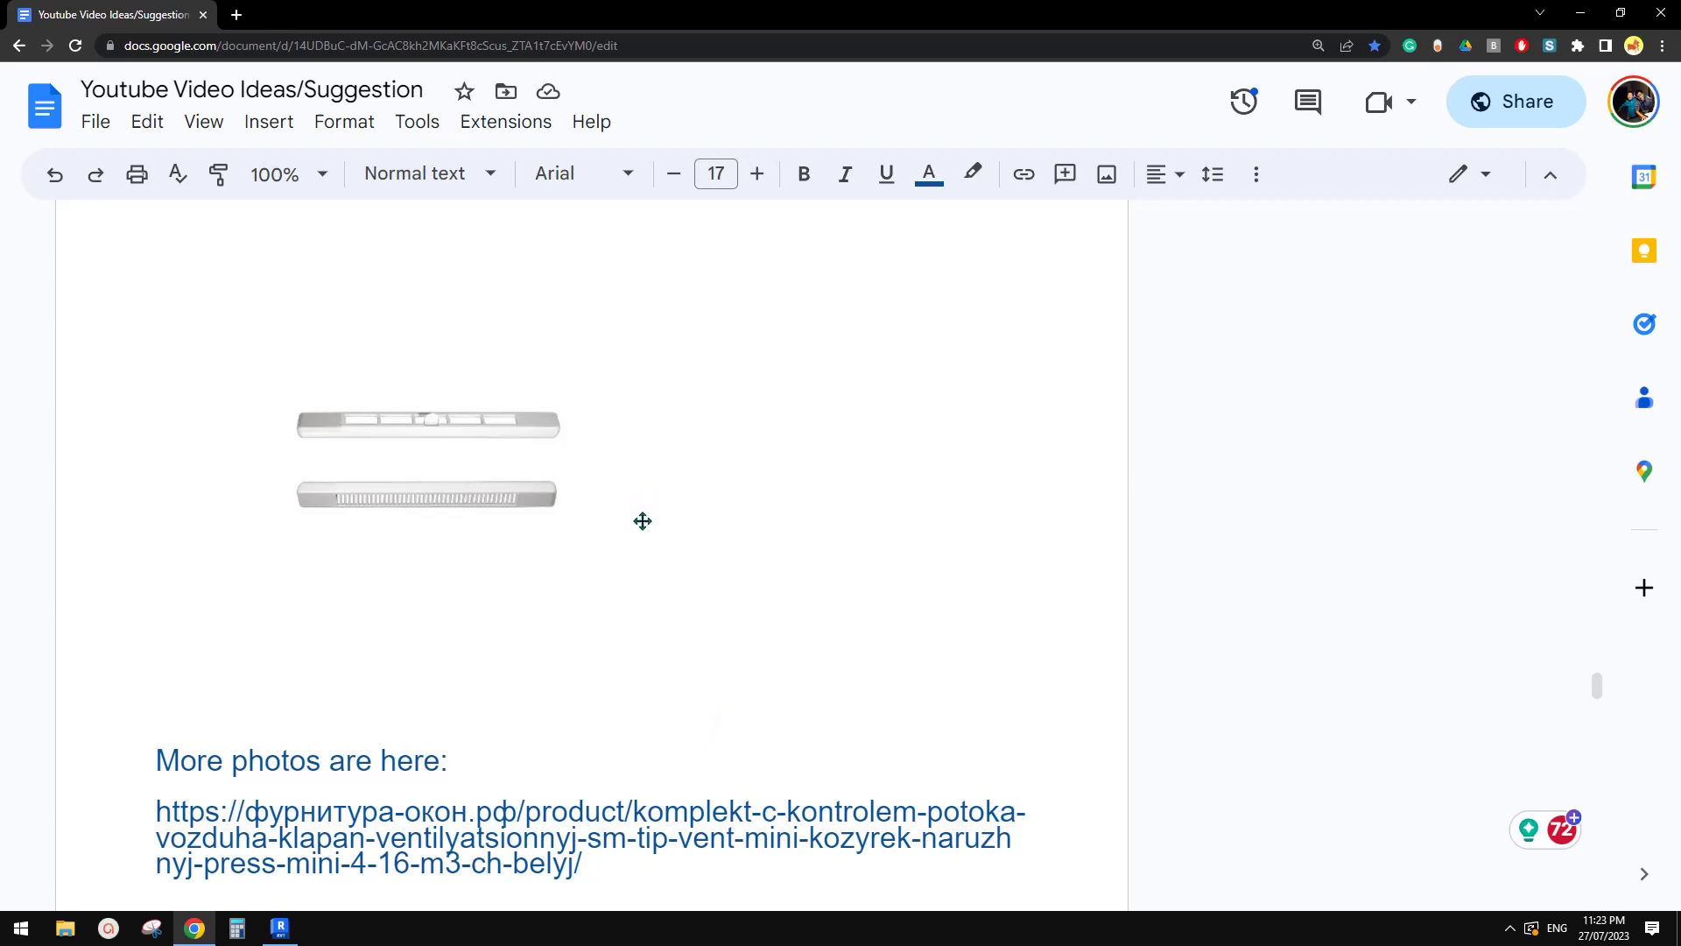
scroll(652, 518, down, 1)
scroll(652, 518, down, 10)
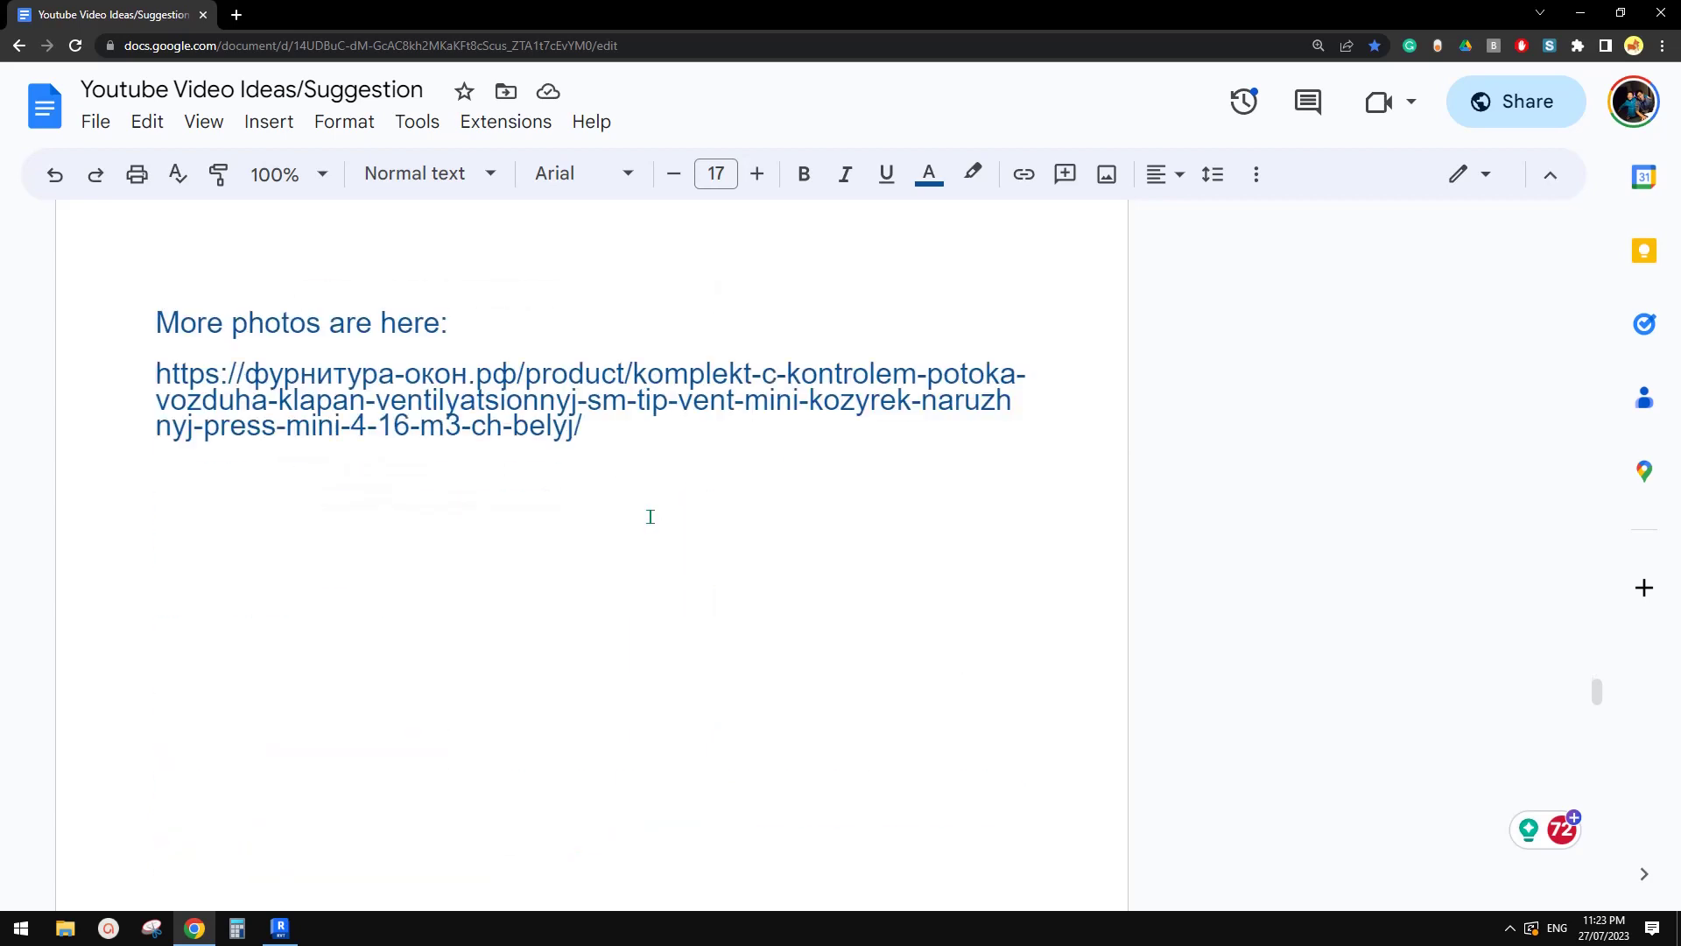
- Go to the Heritage Model request and examine the facade photos and the circled stones around the arches
scroll(650, 515, up, 2)
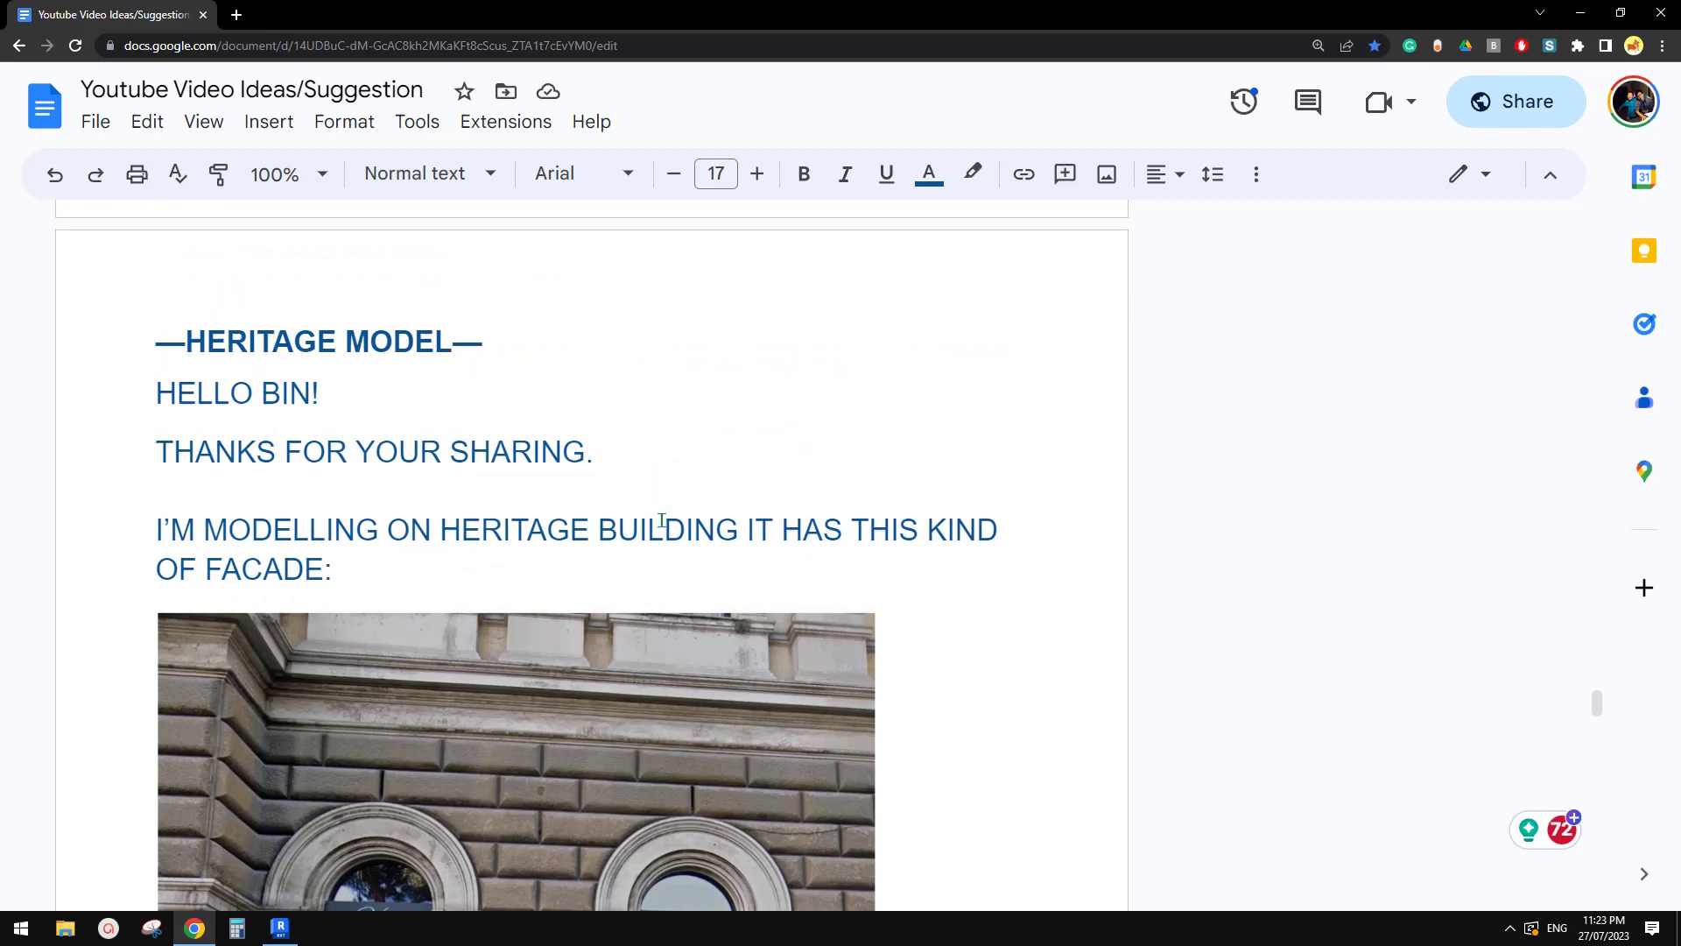
scroll(727, 547, down, 4)
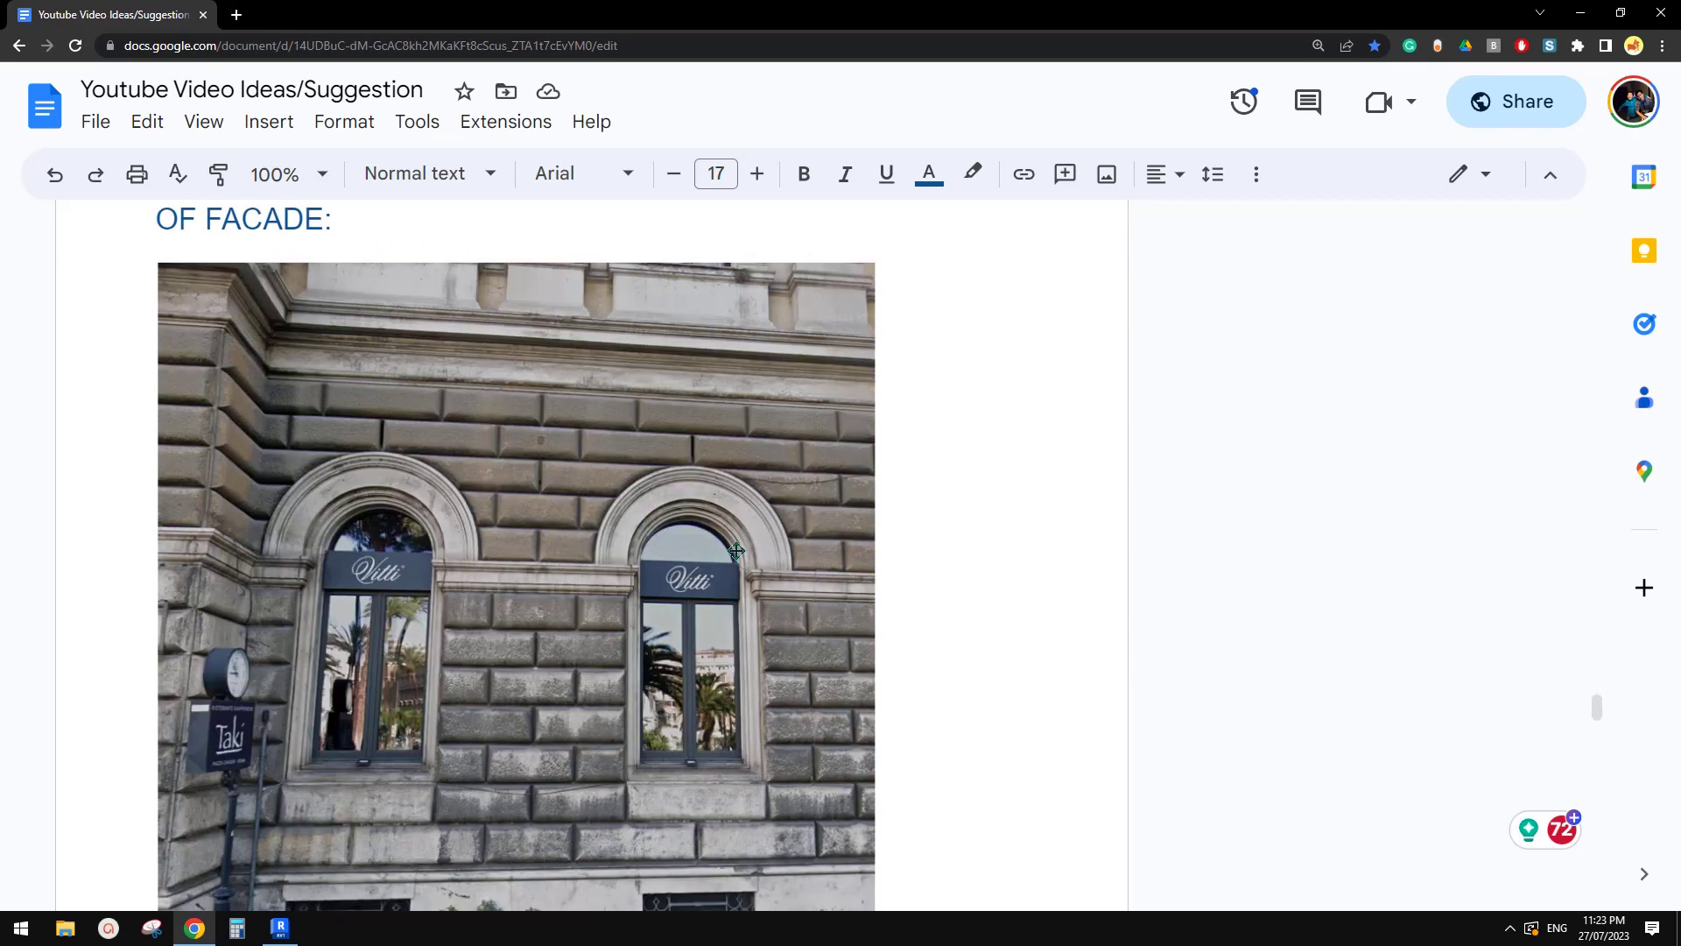
scroll(735, 551, down, 10)
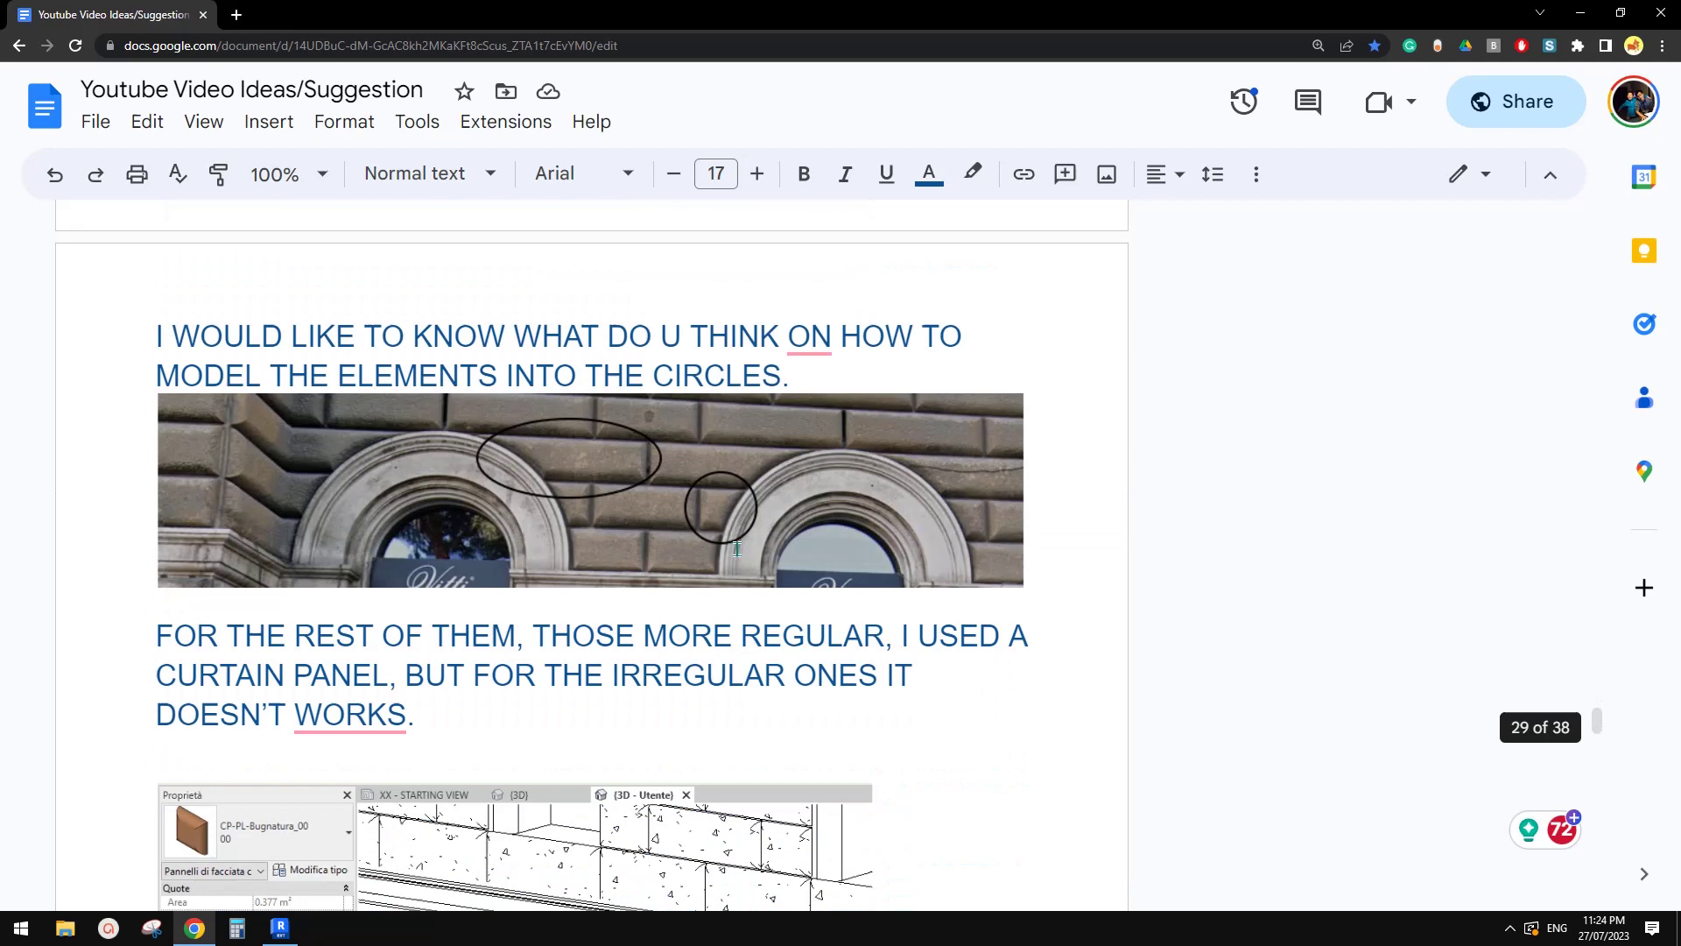
scroll(683, 483, down, 5)
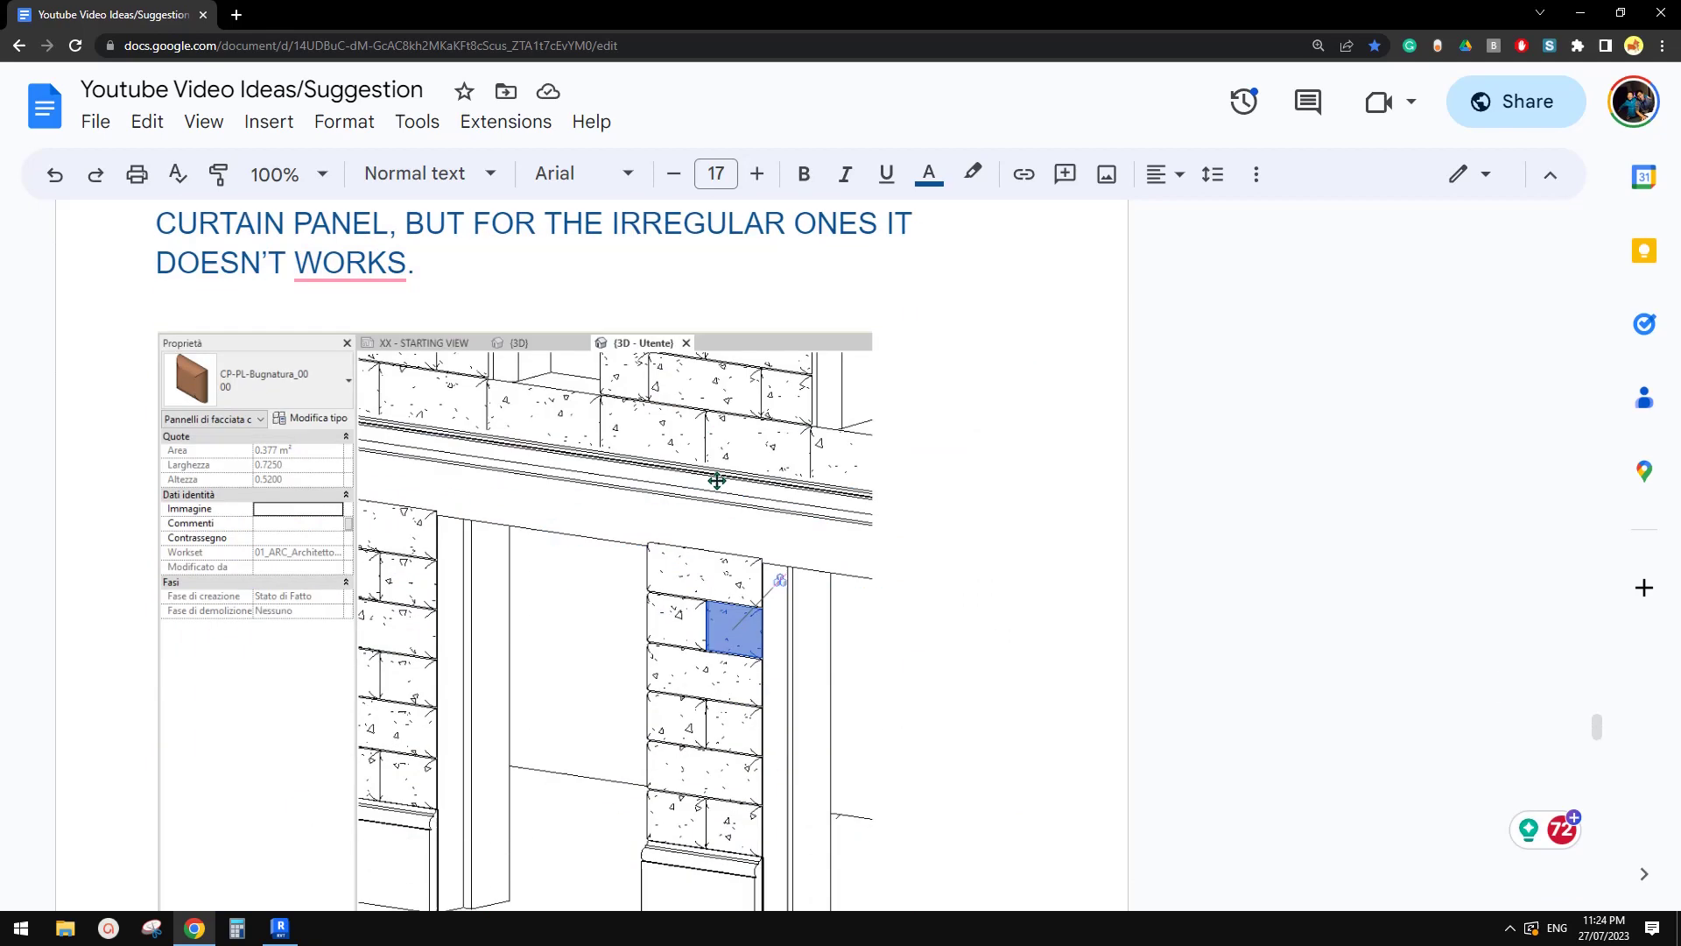
scroll(756, 500, down, 3)
scroll(759, 514, up, 4)
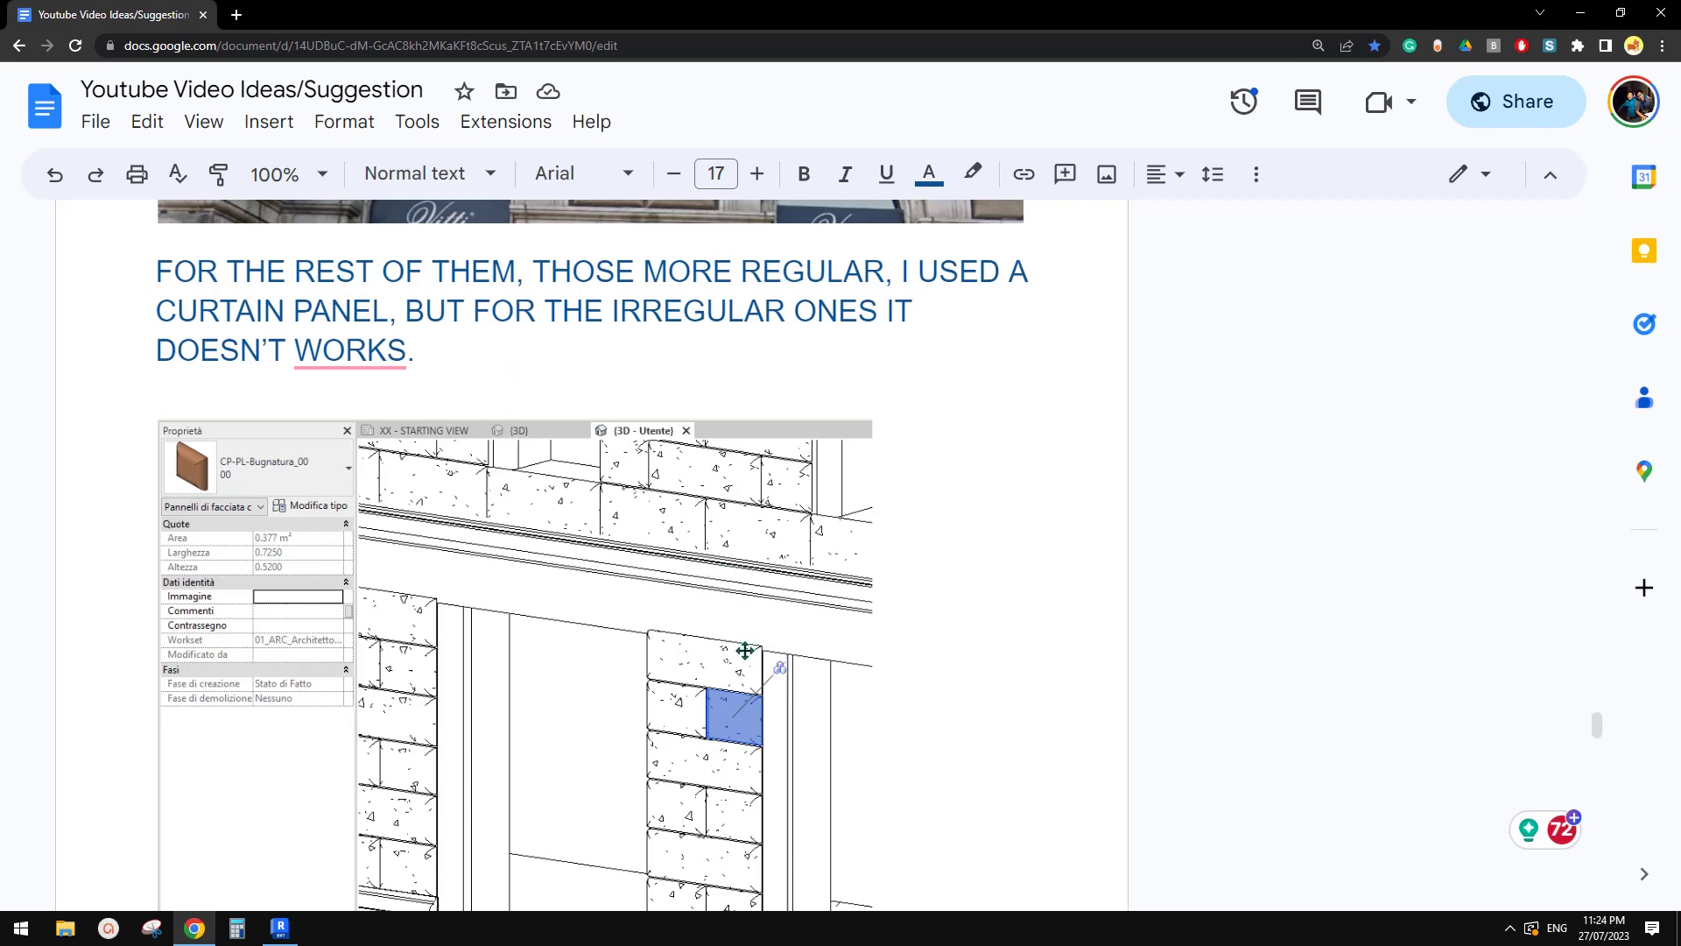
scroll(740, 648, up, 3)
scroll(732, 646, up, 2)
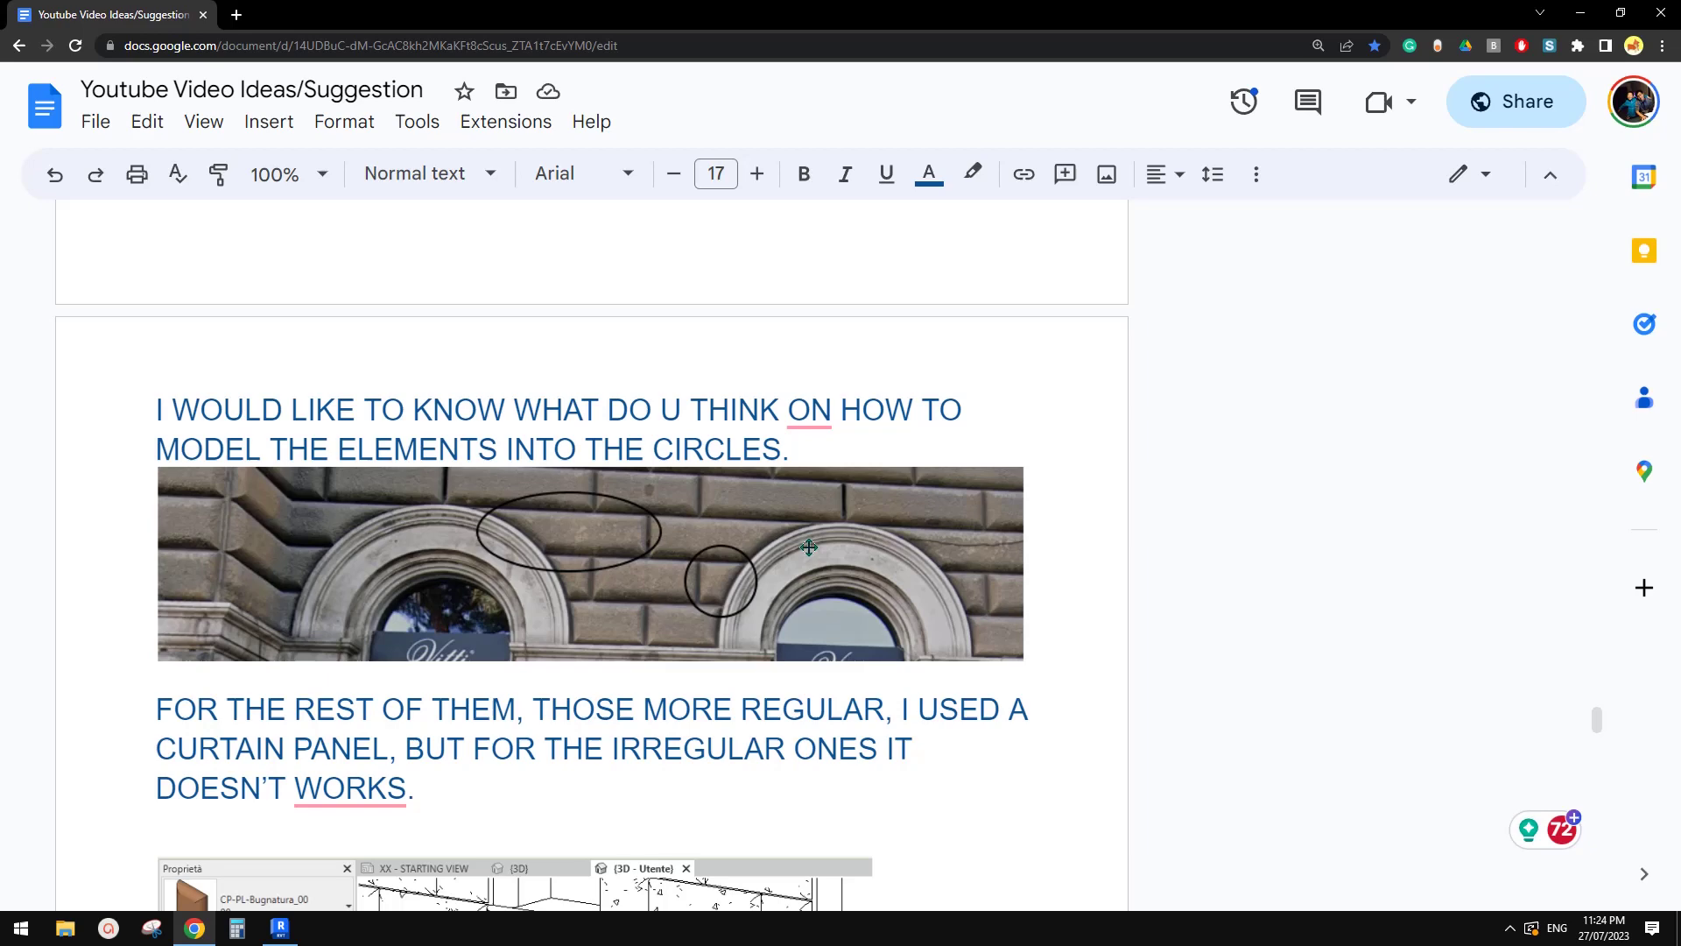
- Study the screenshot of the curtain panel approach for regular blocks and the note about the irregular ones
scroll(808, 547, down, 5)
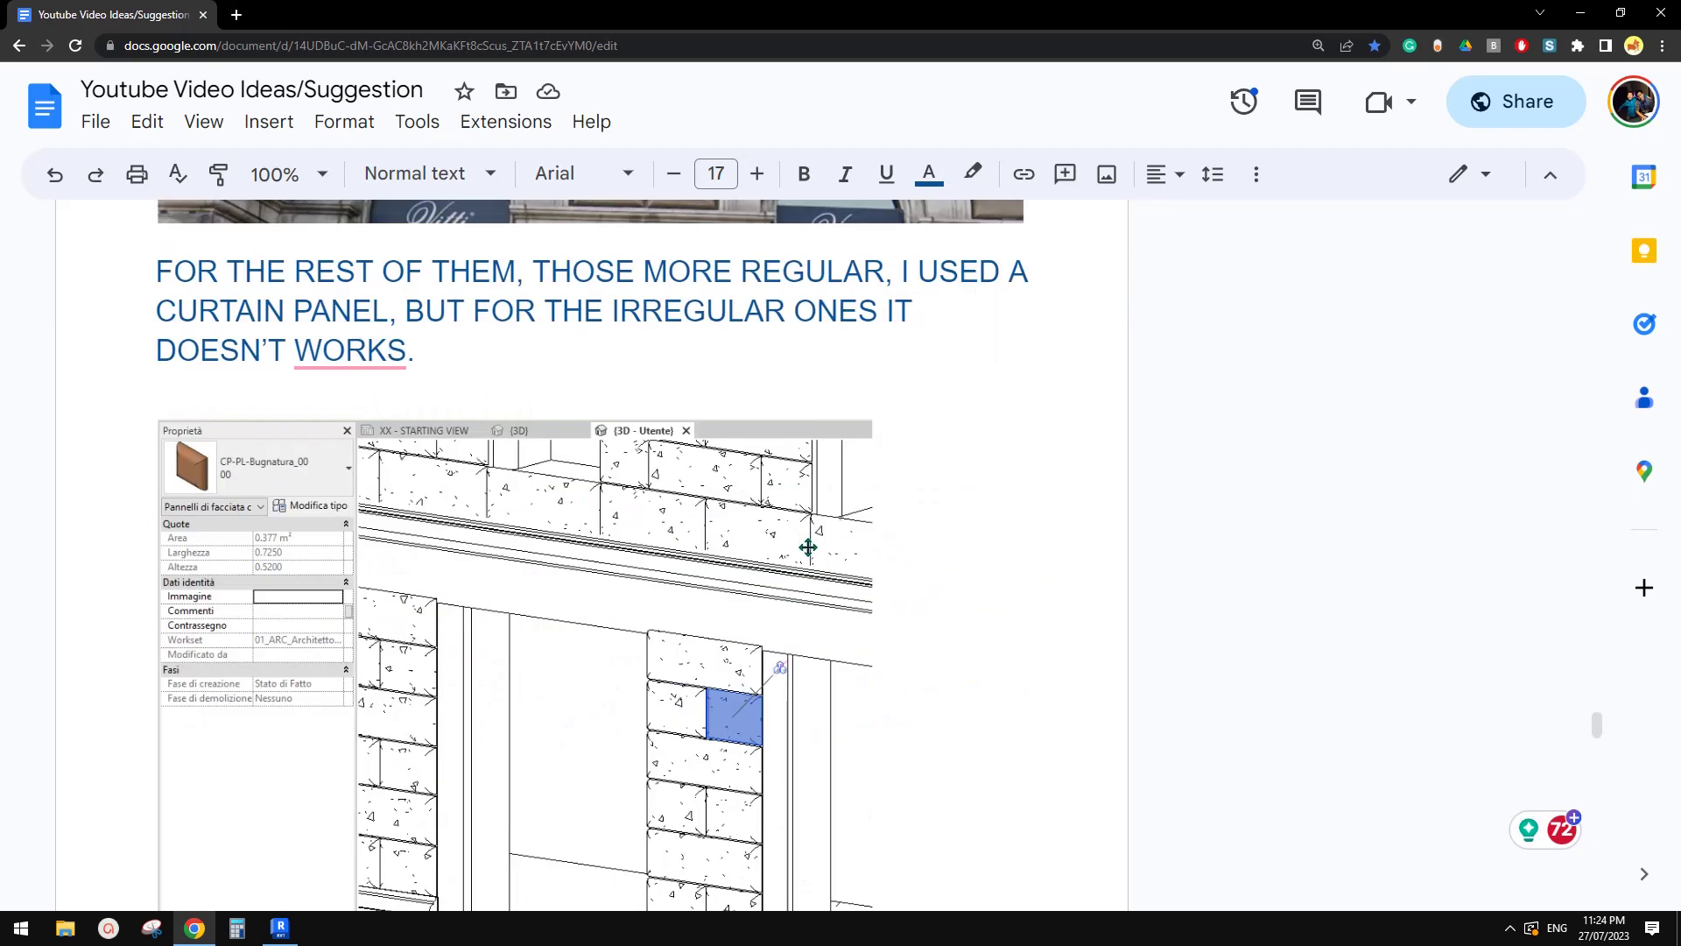
scroll(808, 548, down, 3)
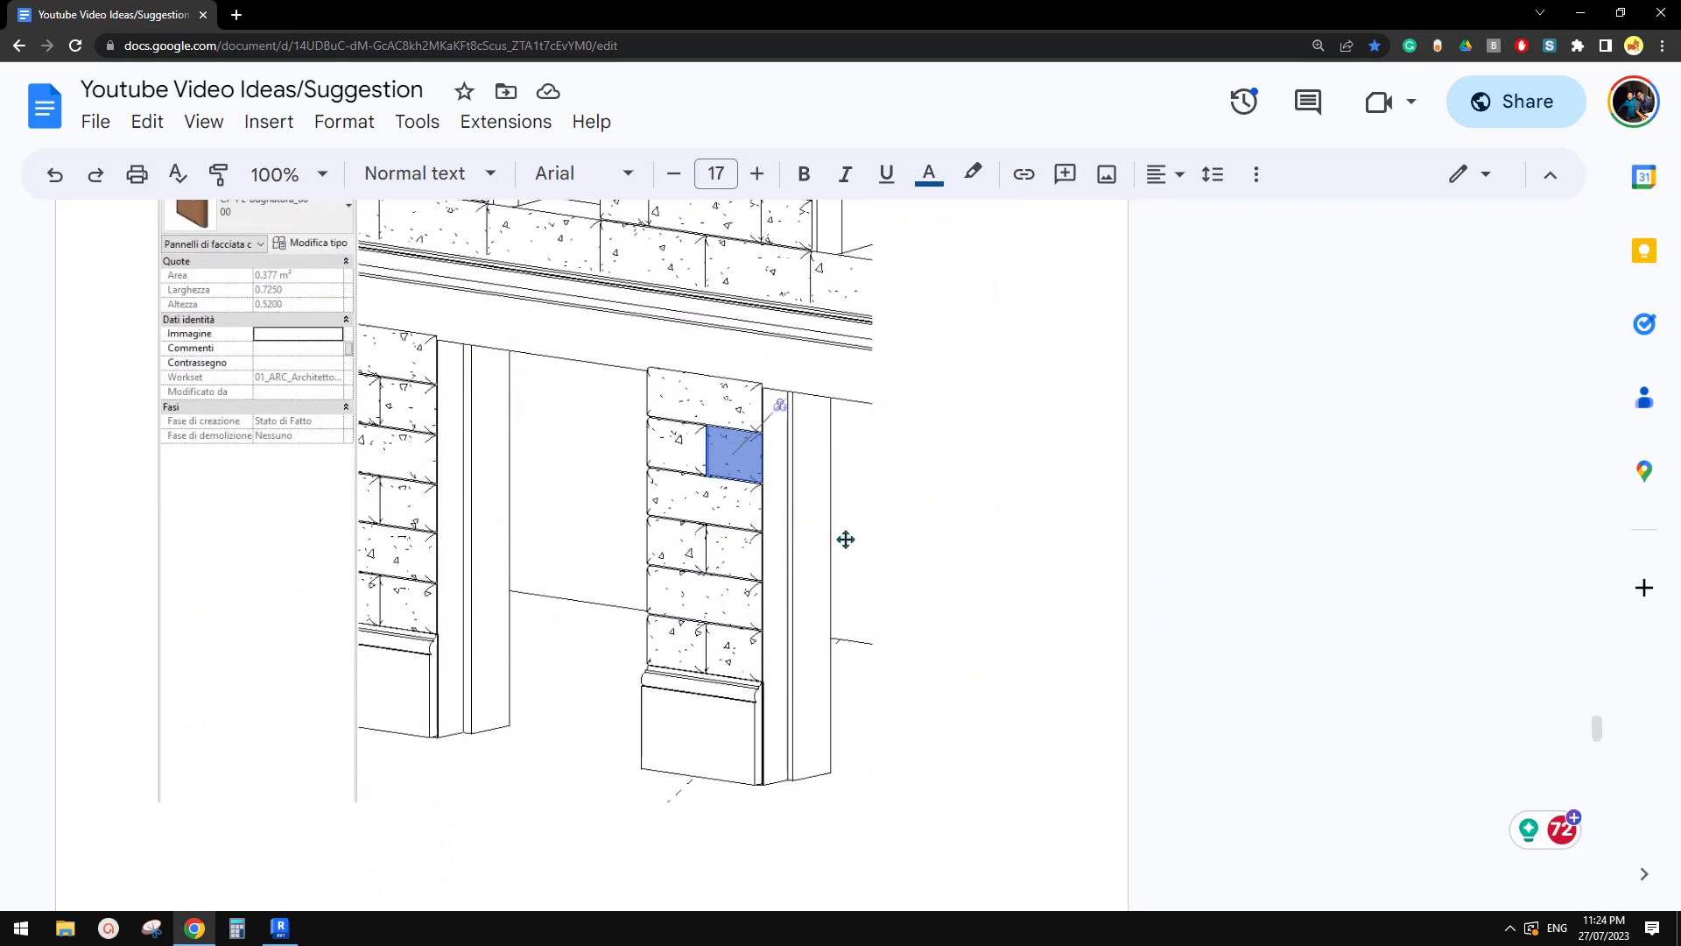
scroll(825, 532, up, 2)
scroll(855, 543, down, 2)
scroll(858, 543, down, 8)
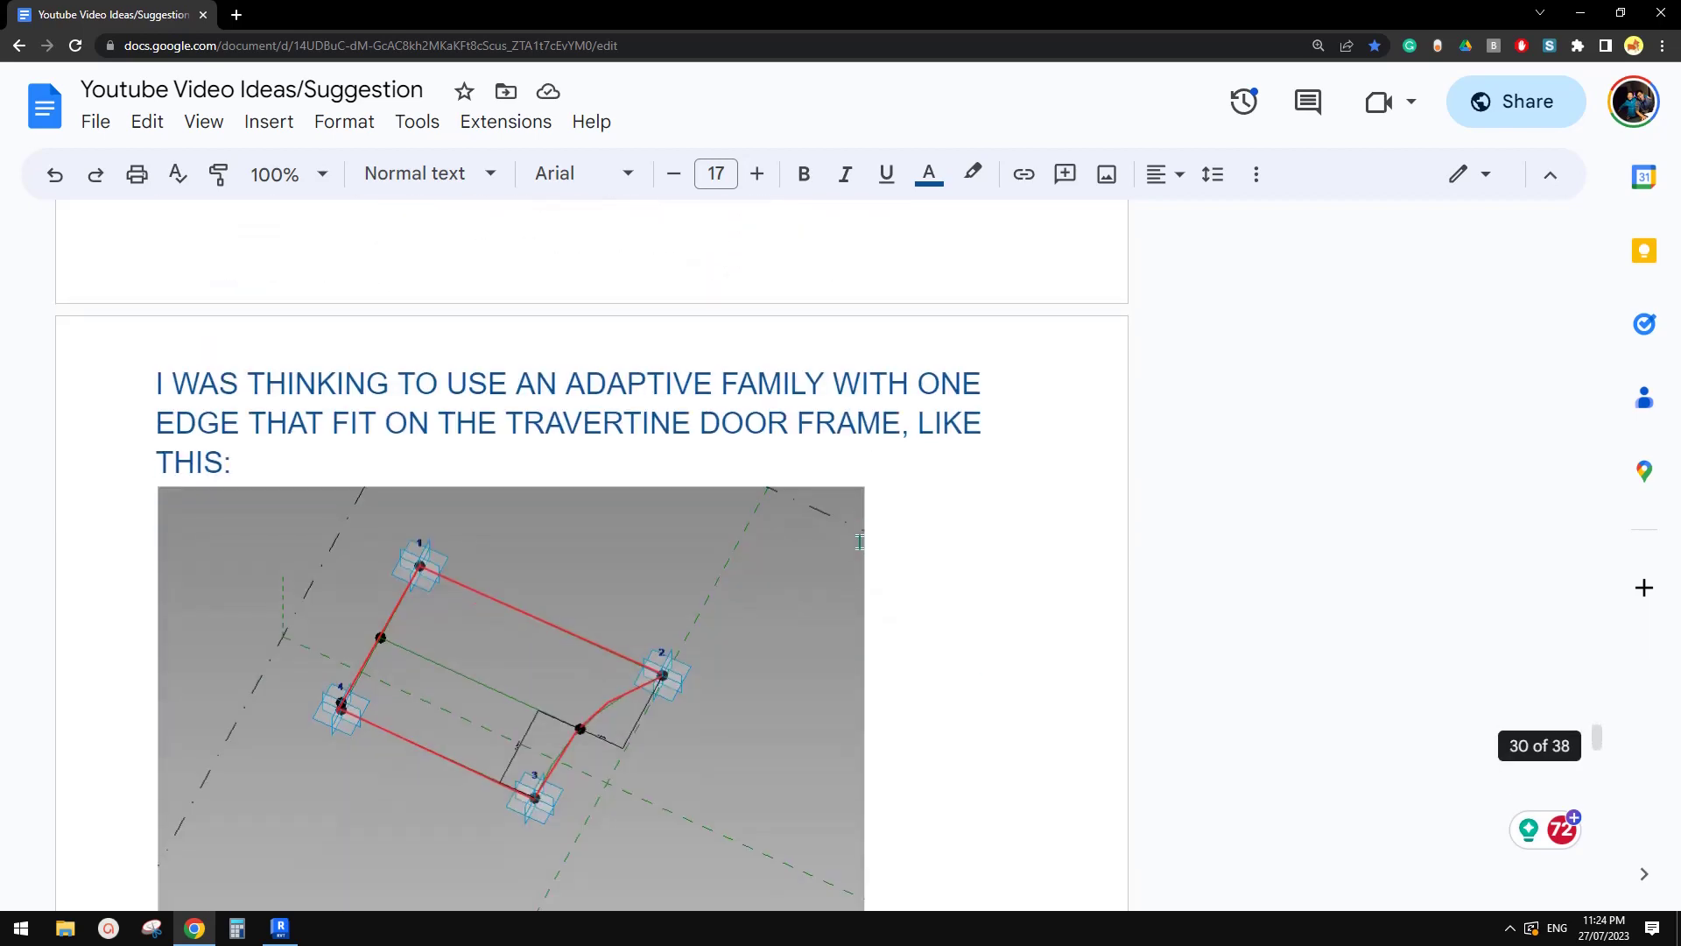
scroll(859, 541, up, 8)
scroll(727, 544, up, 5)
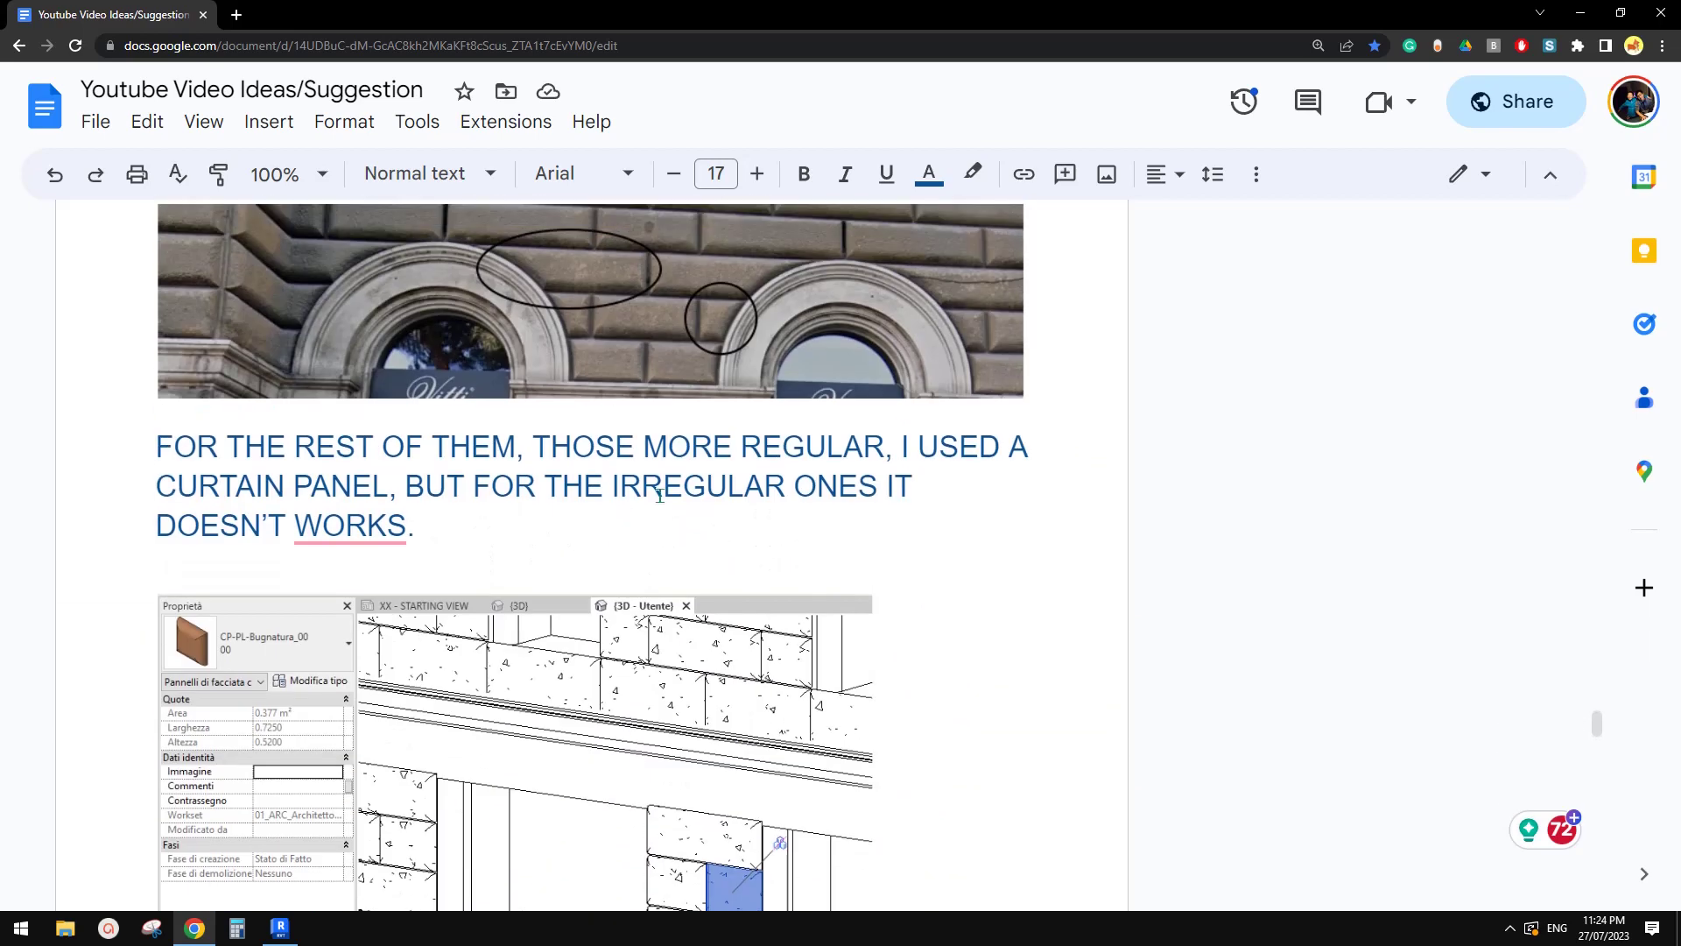
scroll(844, 544, down, 6)
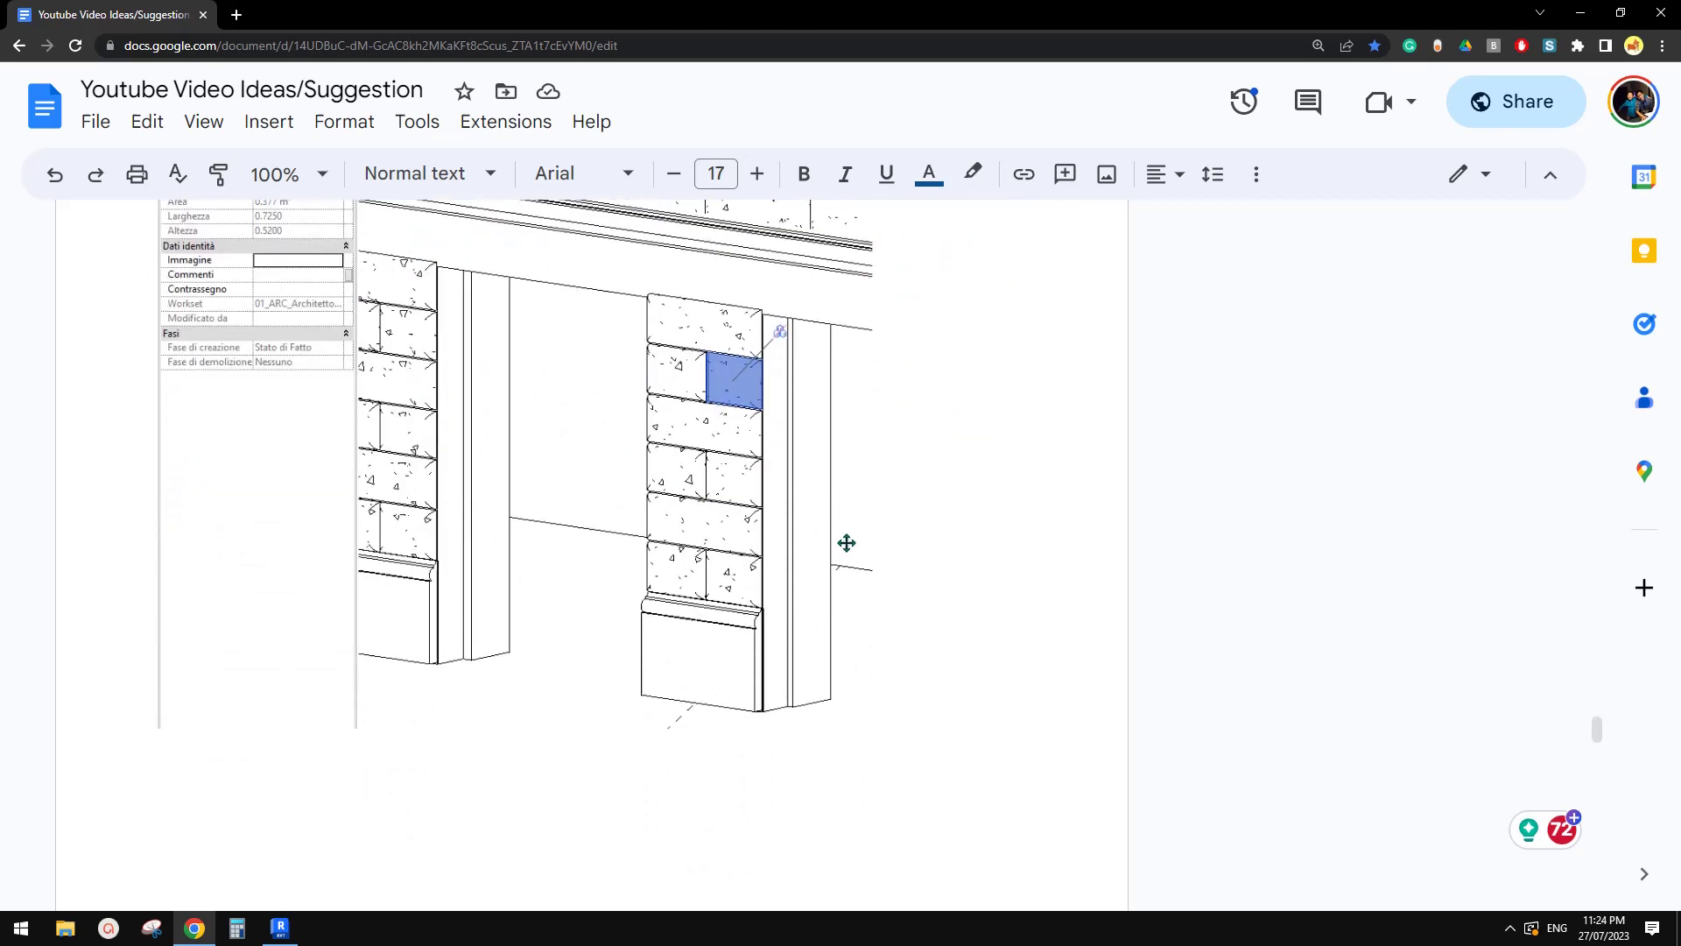
scroll(755, 481, up, 1)
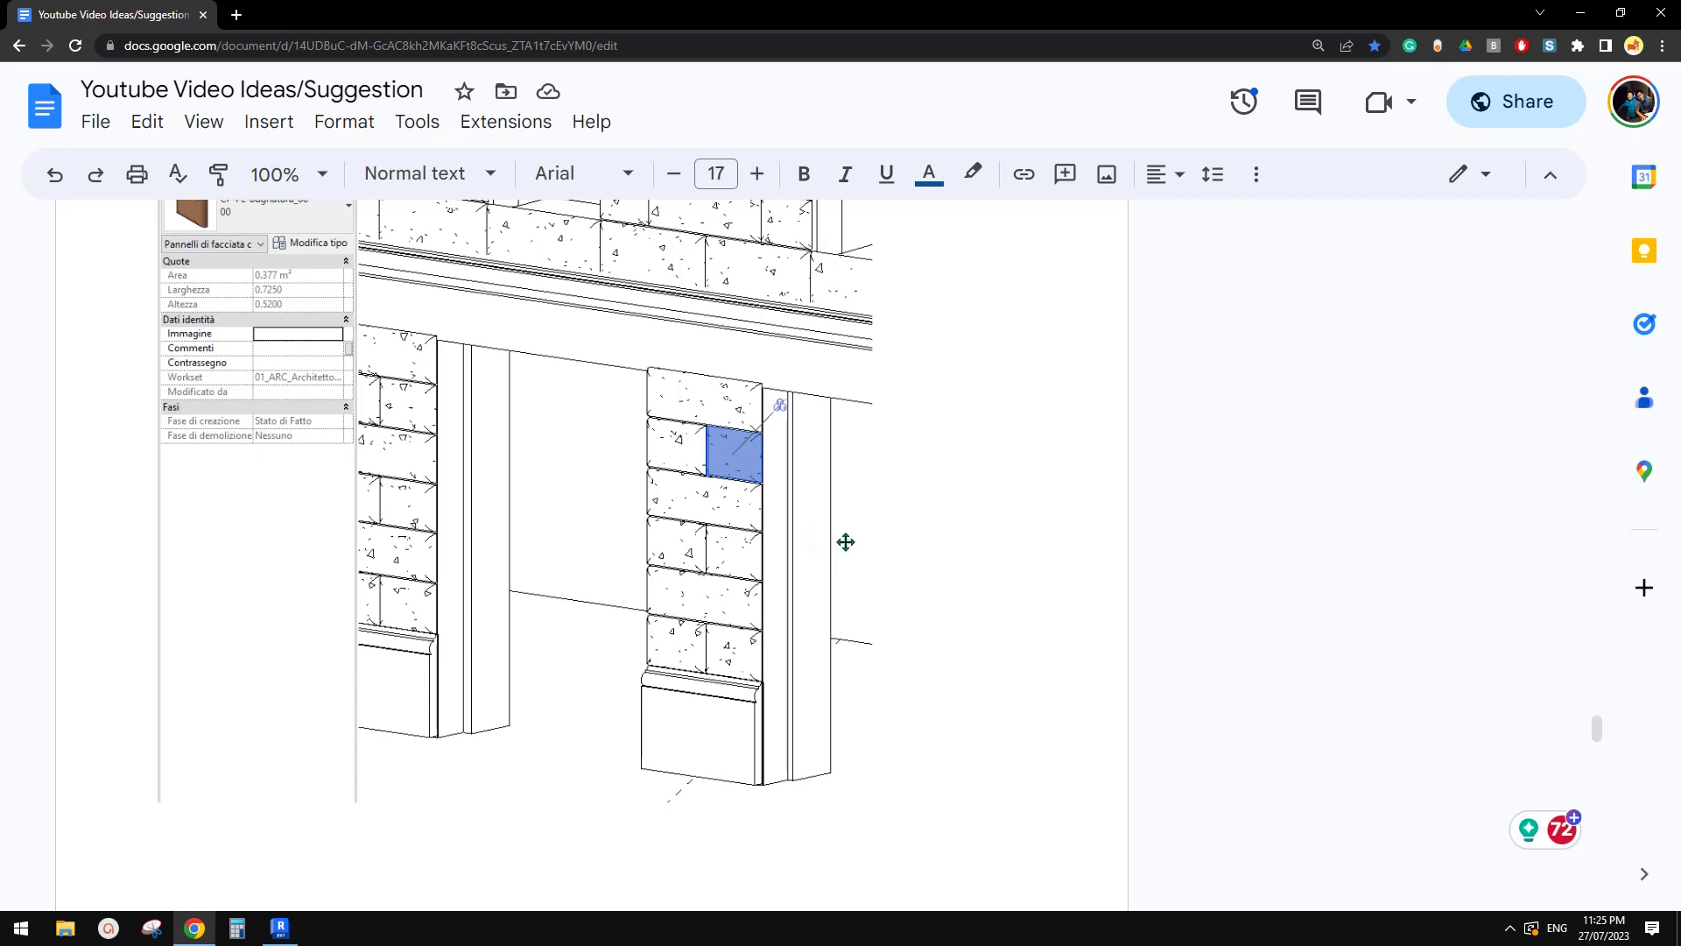
scroll(814, 534, down, 1)
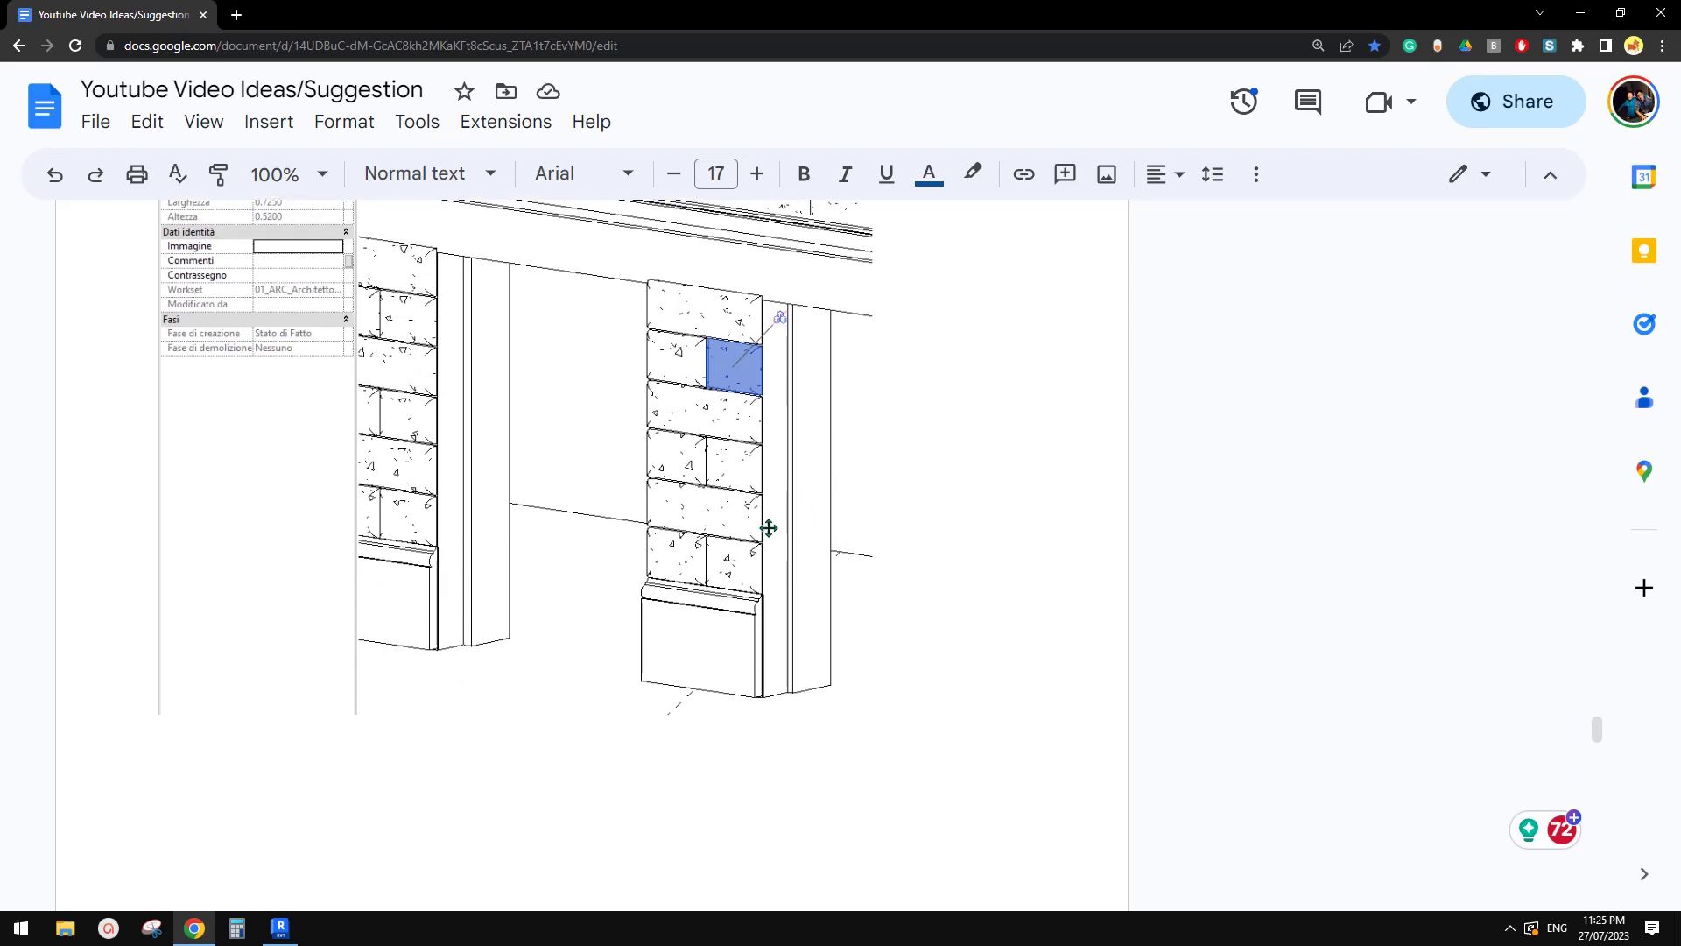
- Compare the proposed four-point adaptive family sketch with the circled irregular stones in the facade photo
scroll(800, 552, down, 10)
scroll(813, 555, up, 2)
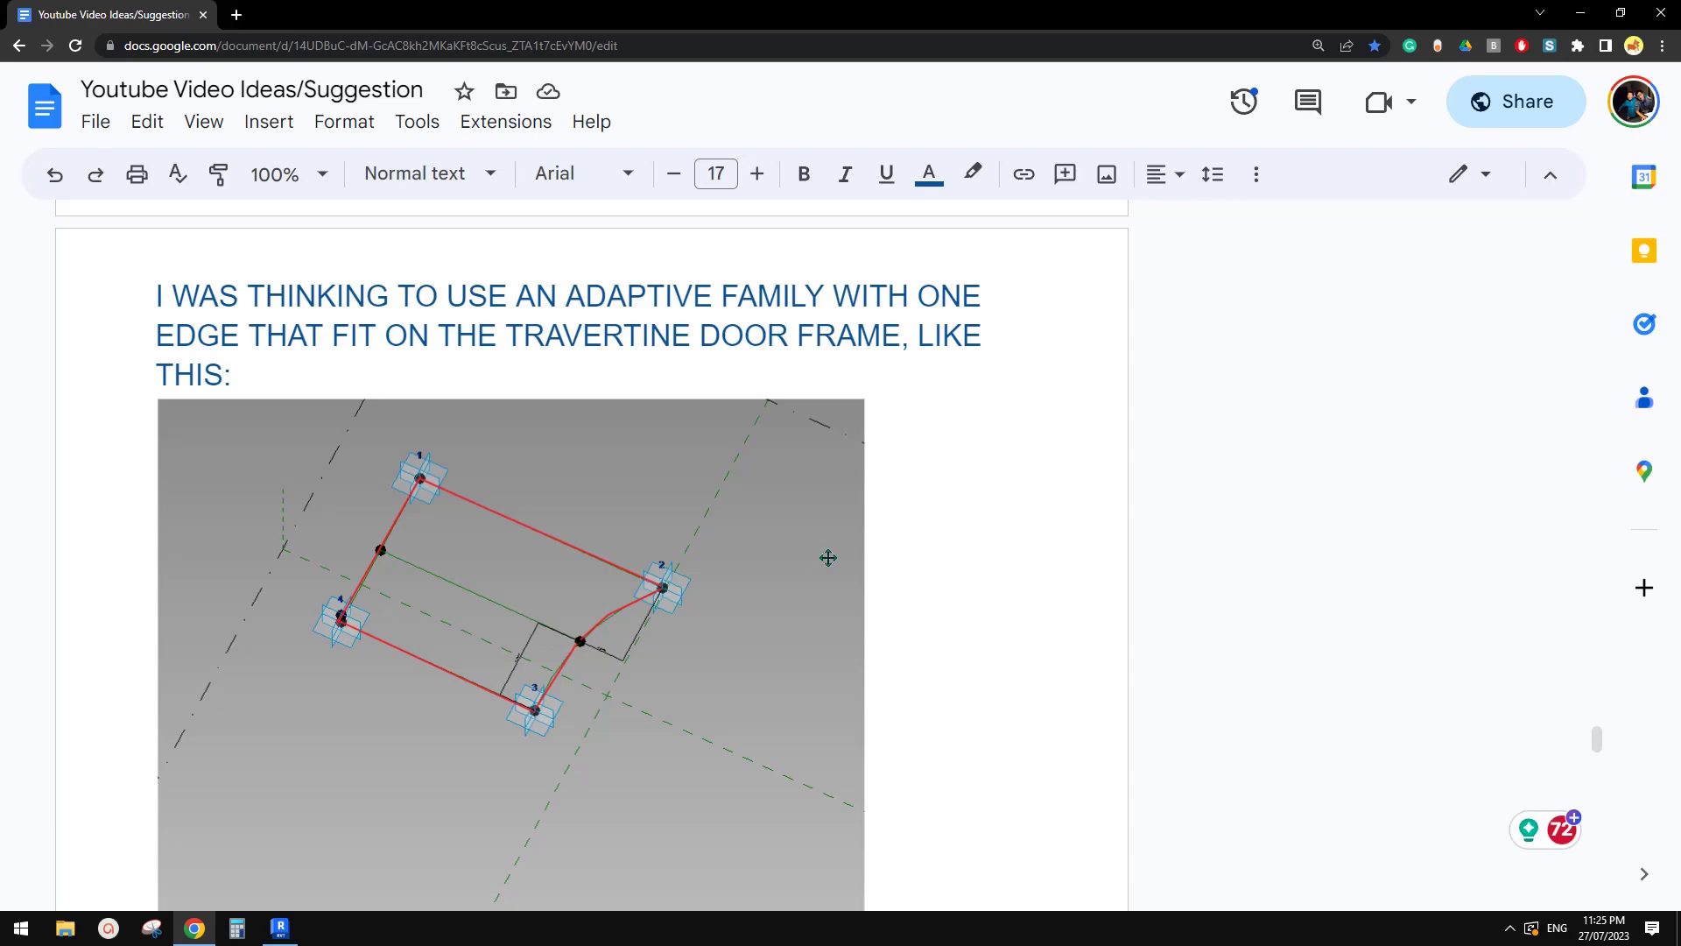
scroll(861, 556, down, 8)
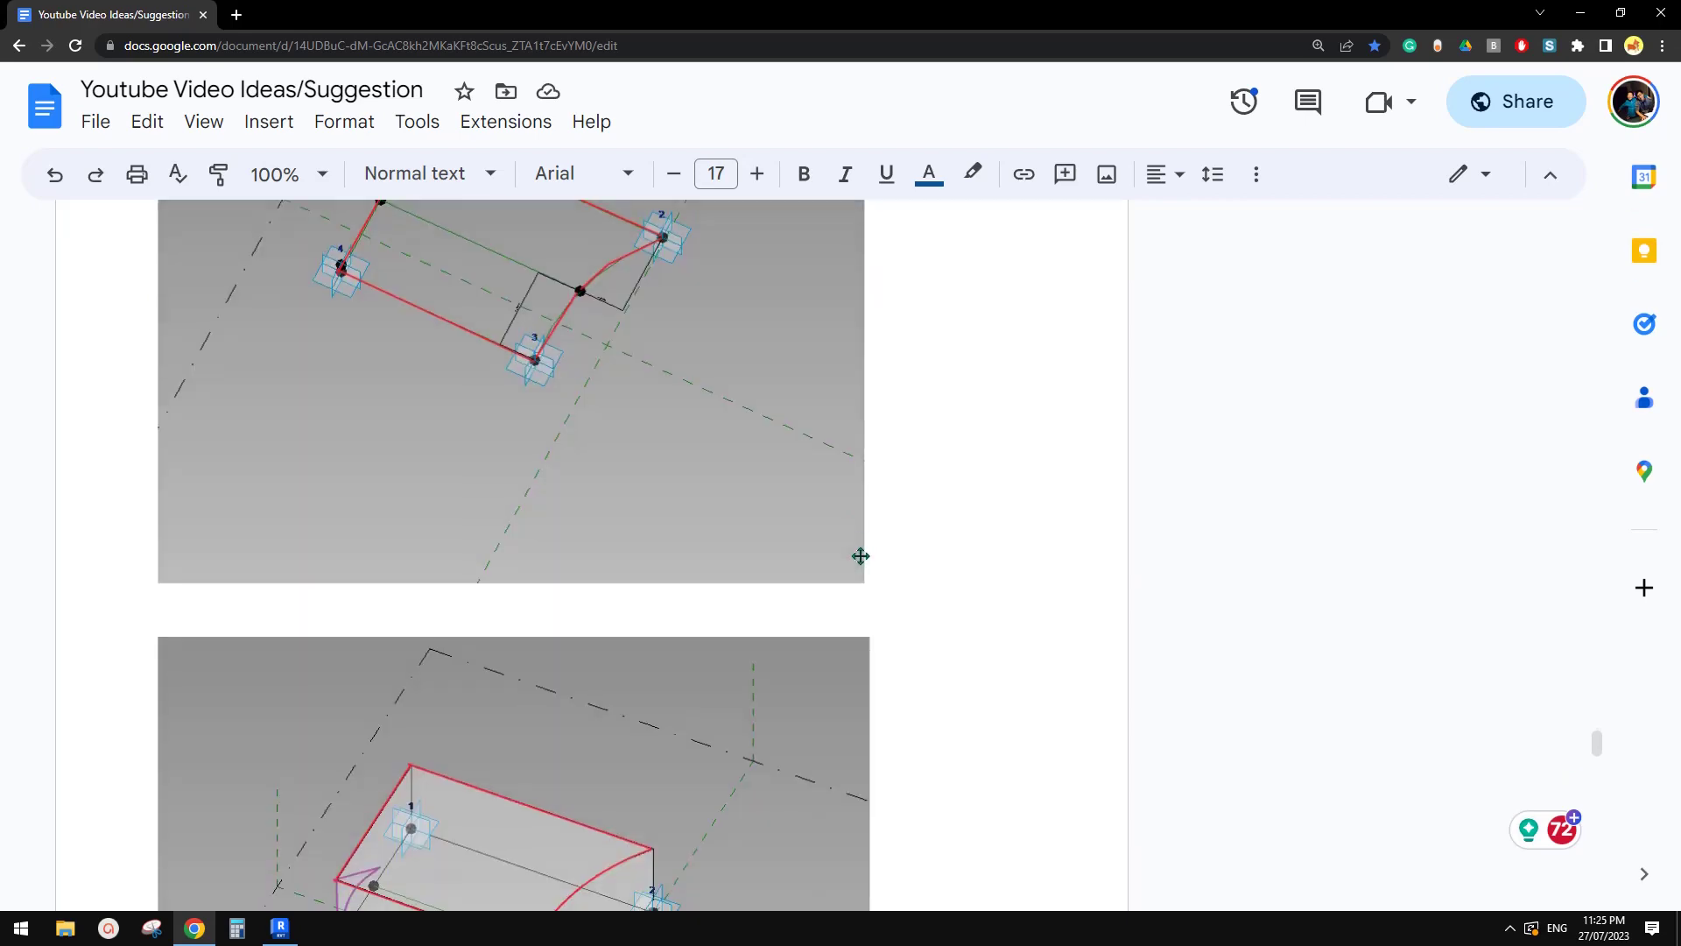
scroll(861, 556, up, 4)
scroll(861, 556, down, 10)
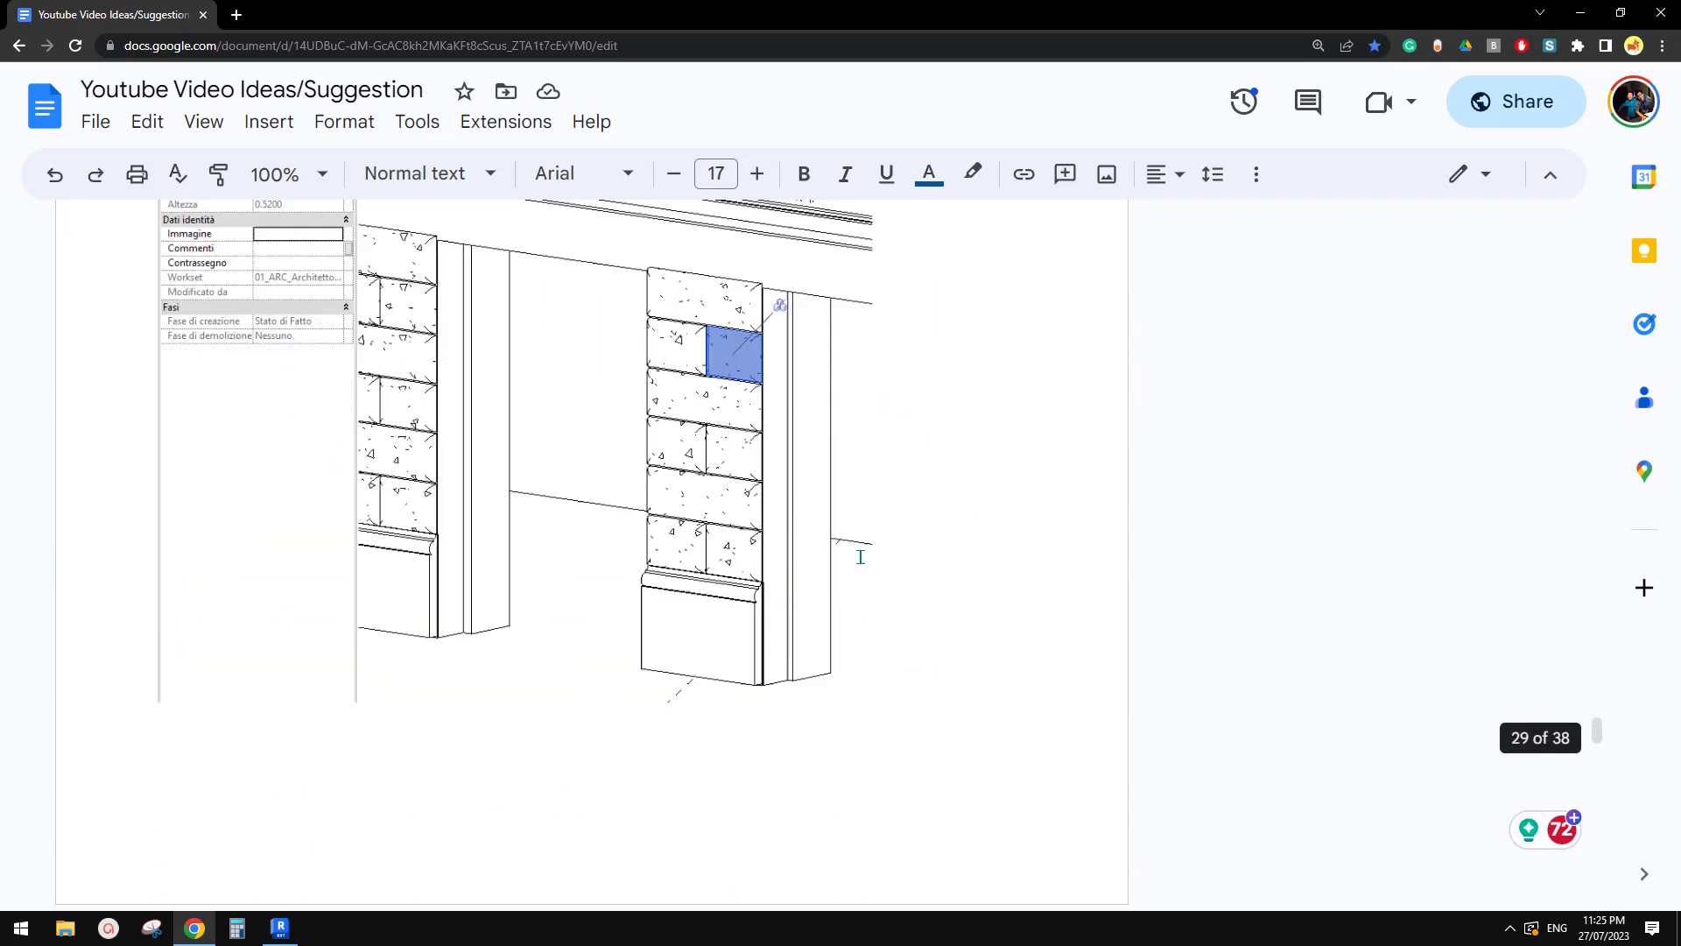
scroll(860, 556, up, 6)
scroll(860, 558, up, 2)
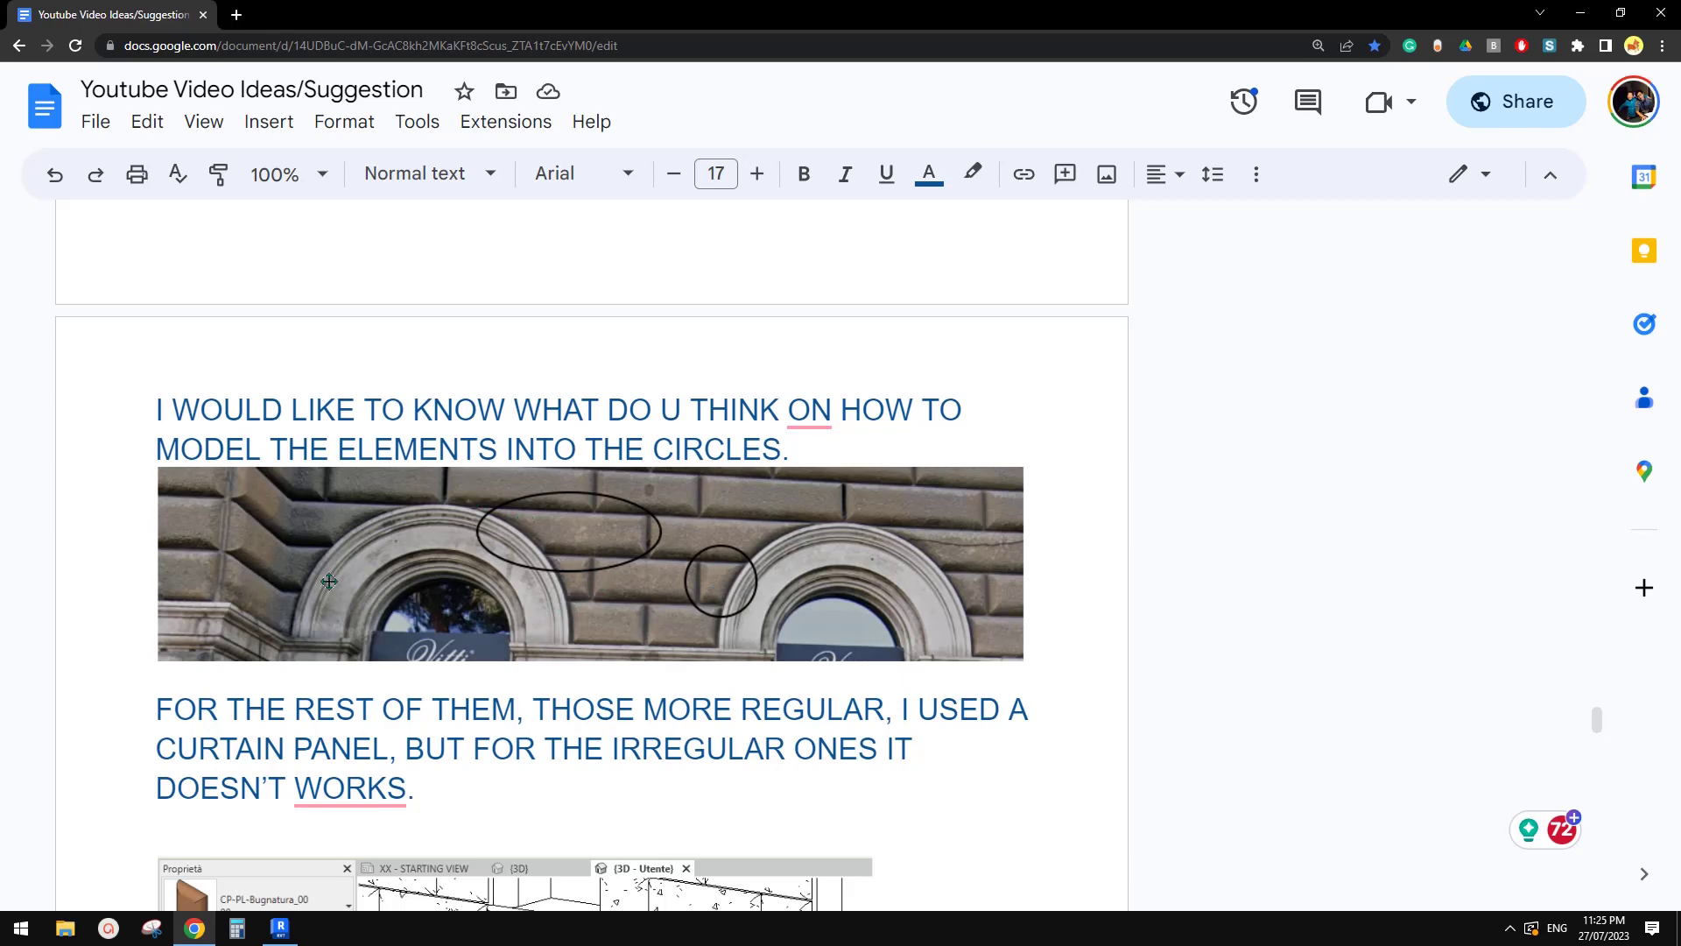
scroll(709, 526, down, 10)
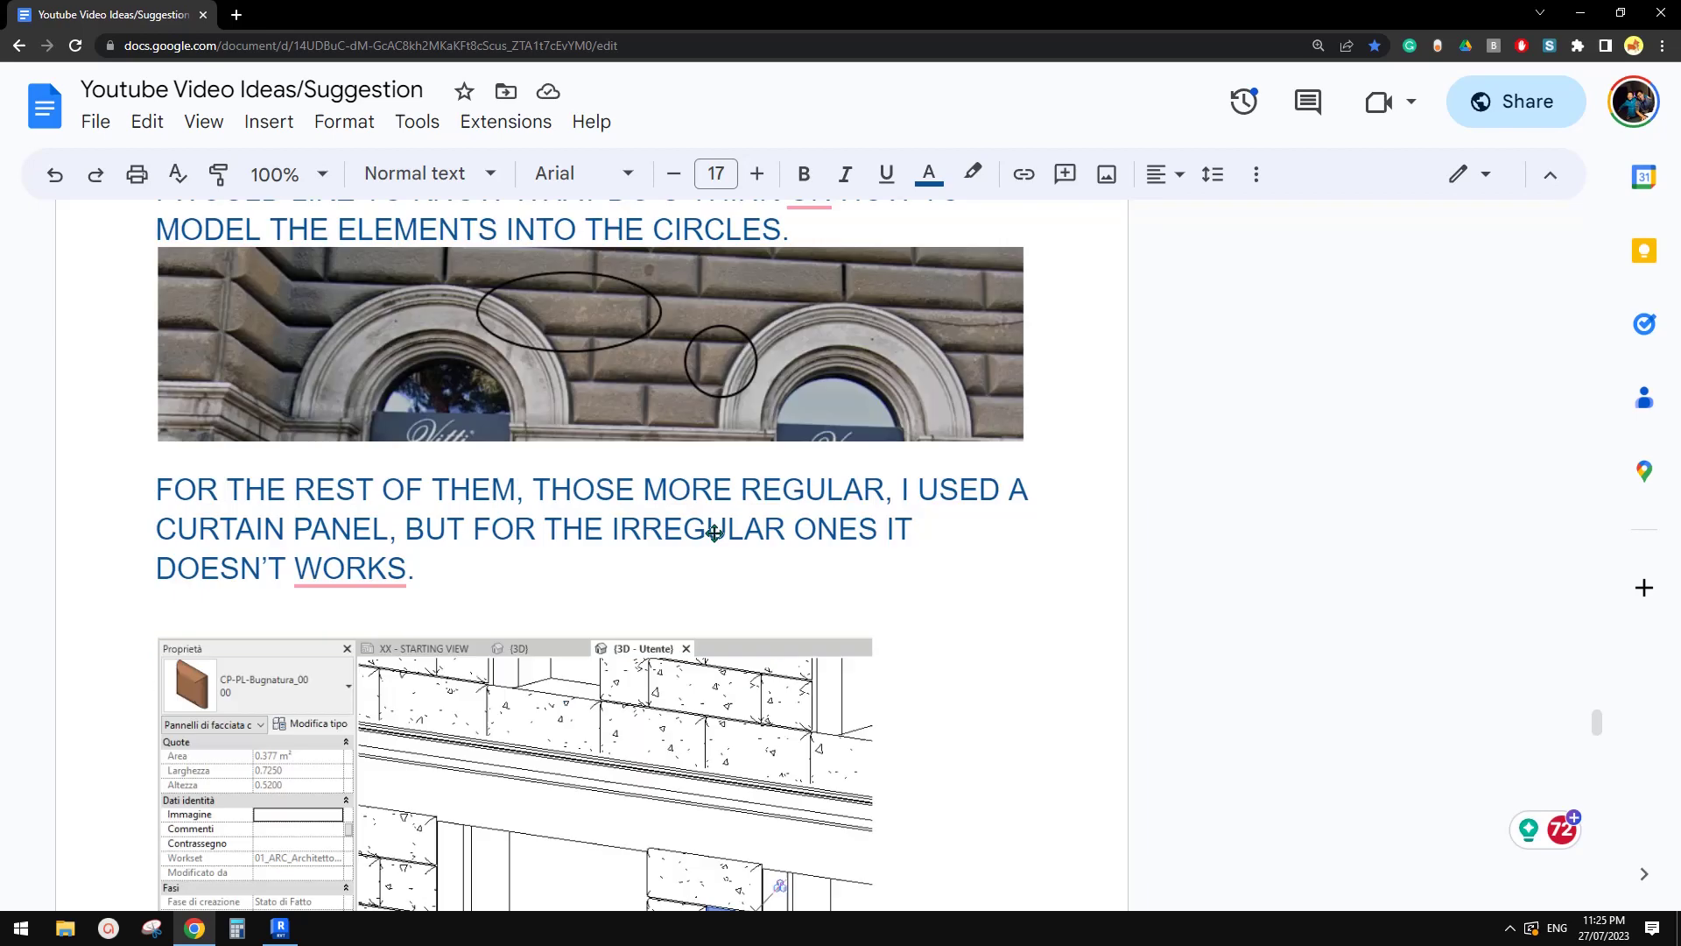
- Examine the adaptive family's curved-edge outline and extruded solid, and read the problem with cutting its edges using a void
scroll(803, 522, down, 4)
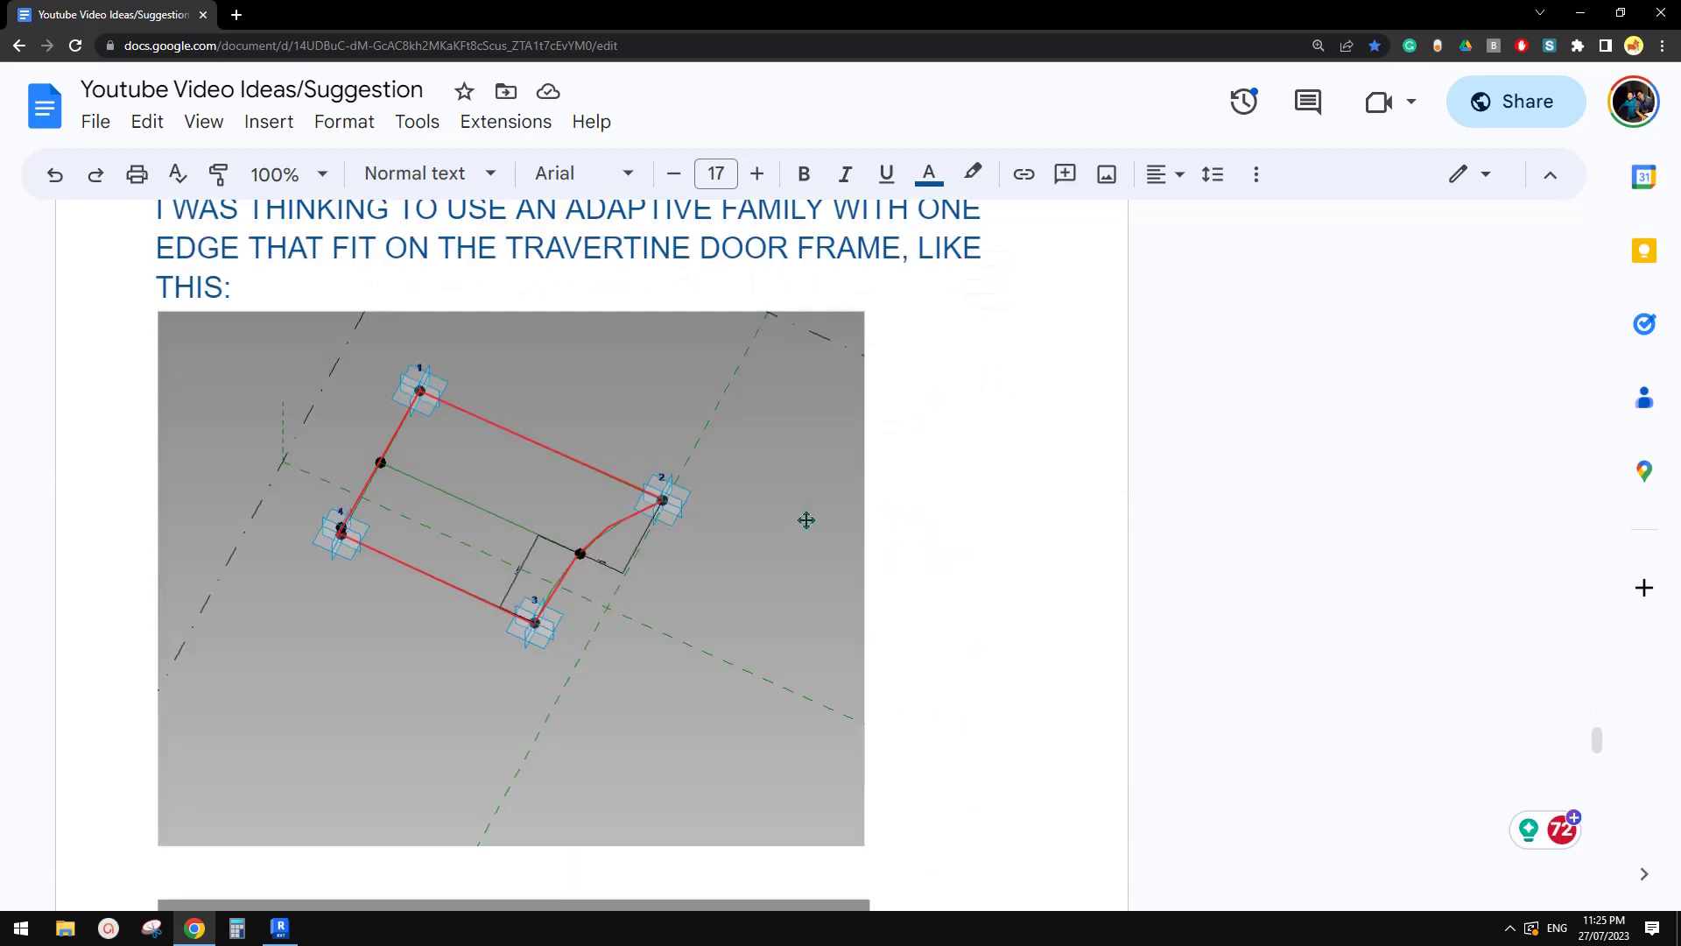
scroll(740, 564, up, 2)
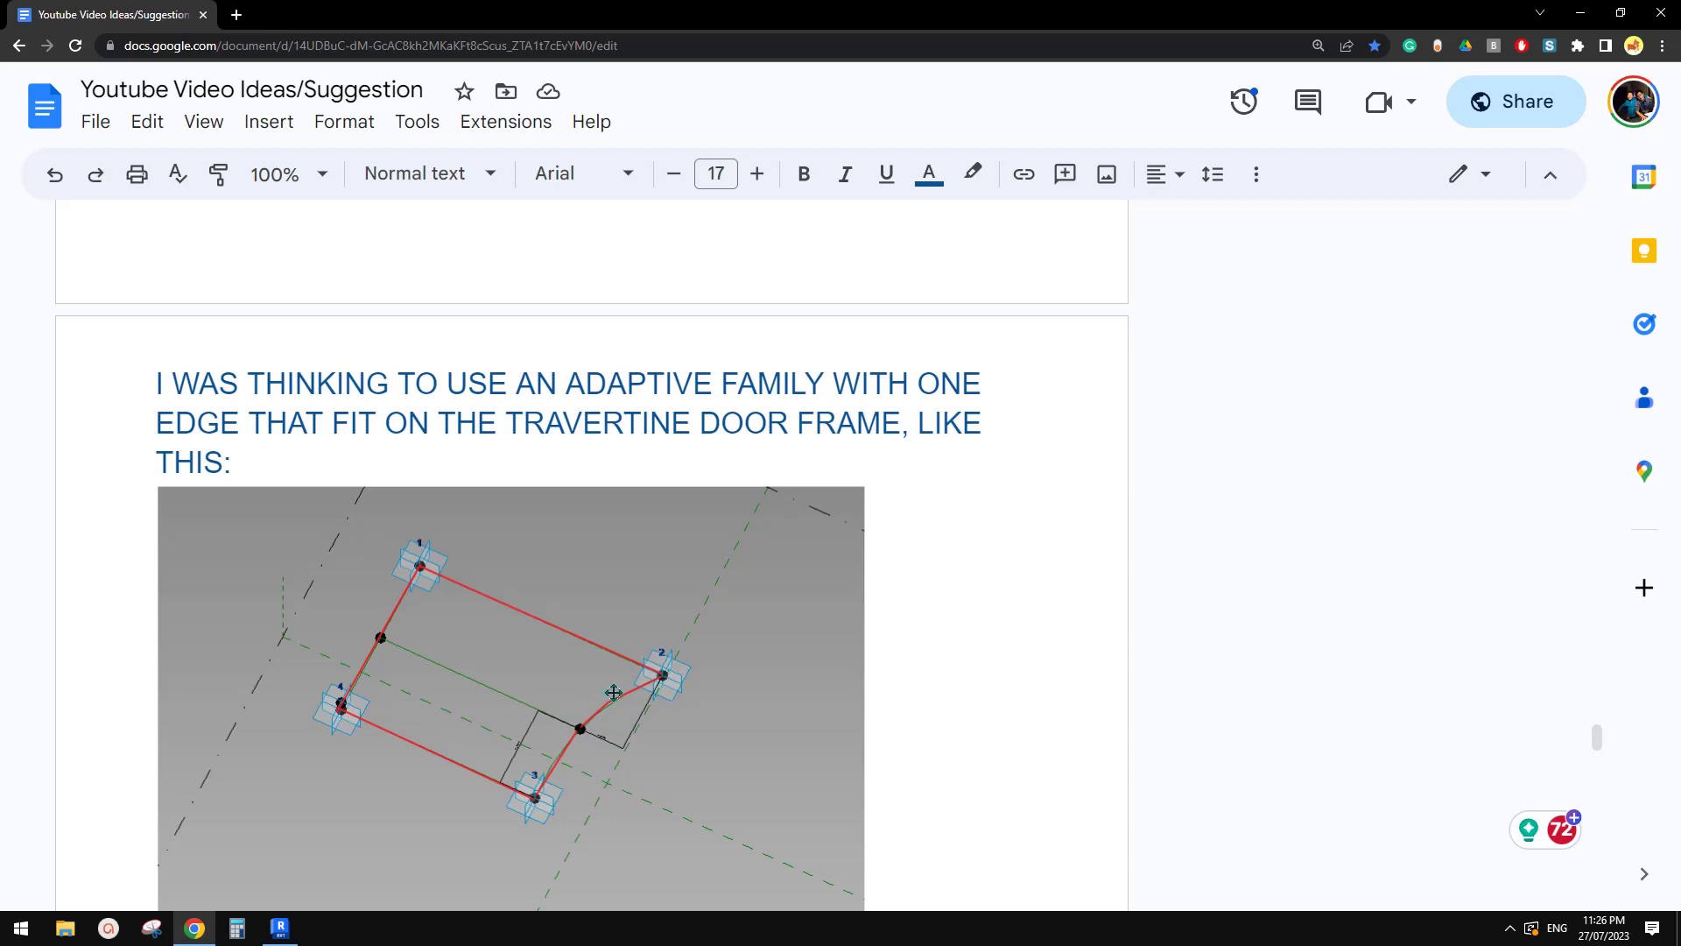
scroll(613, 692, down, 8)
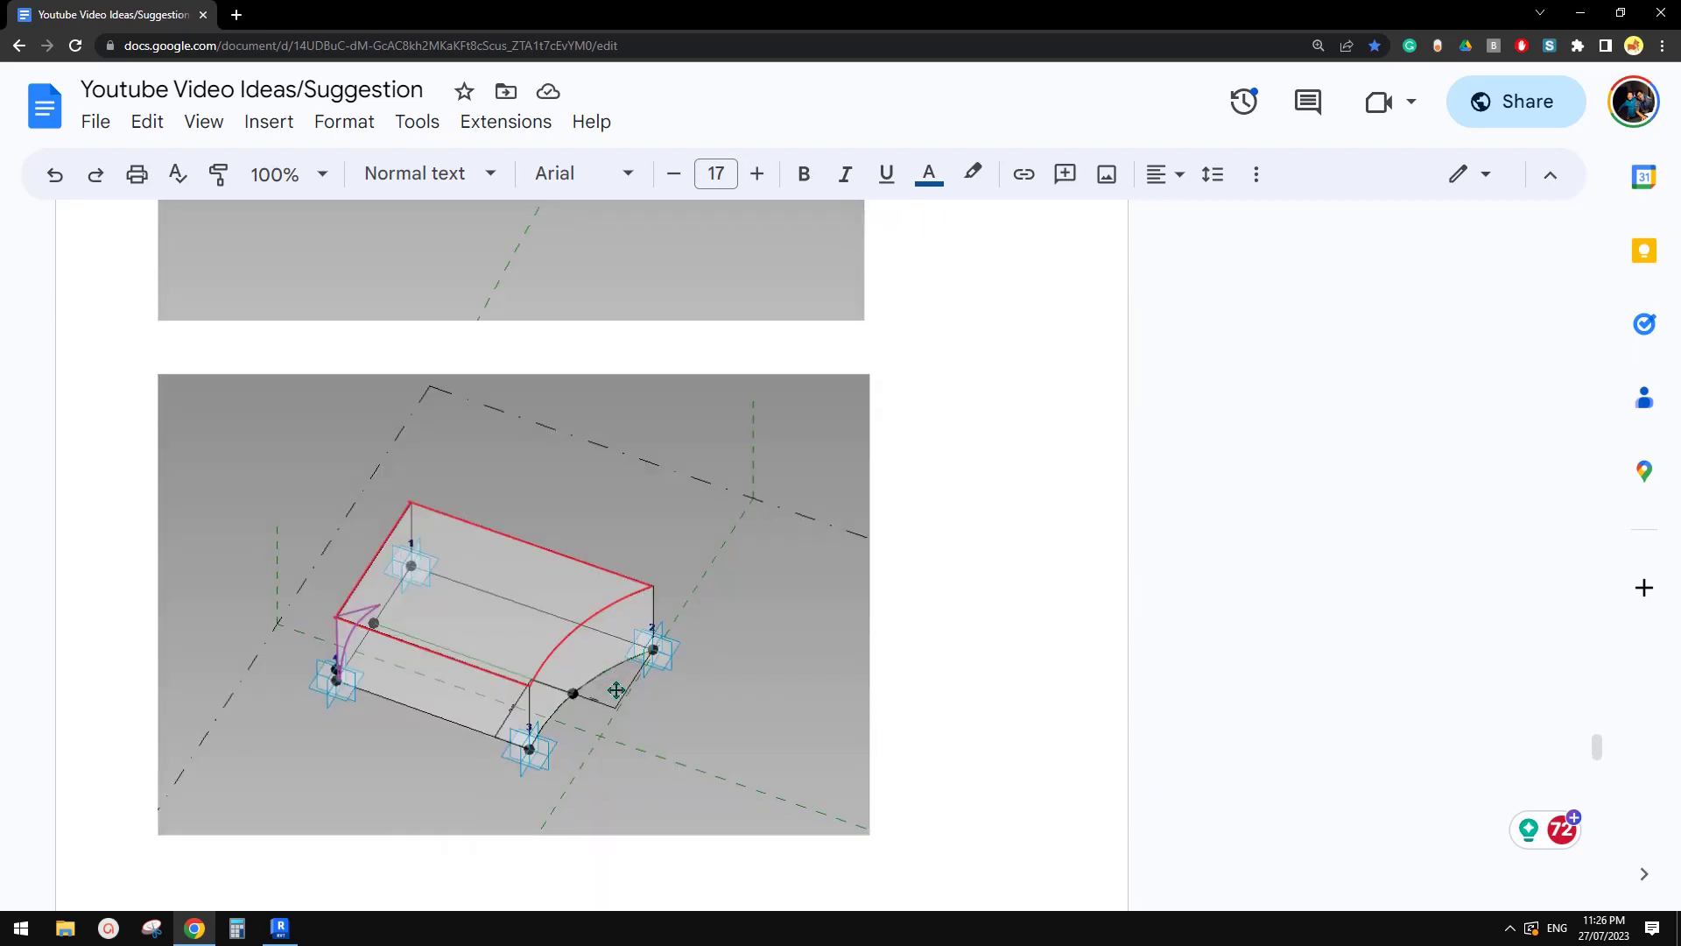
scroll(616, 690, down, 7)
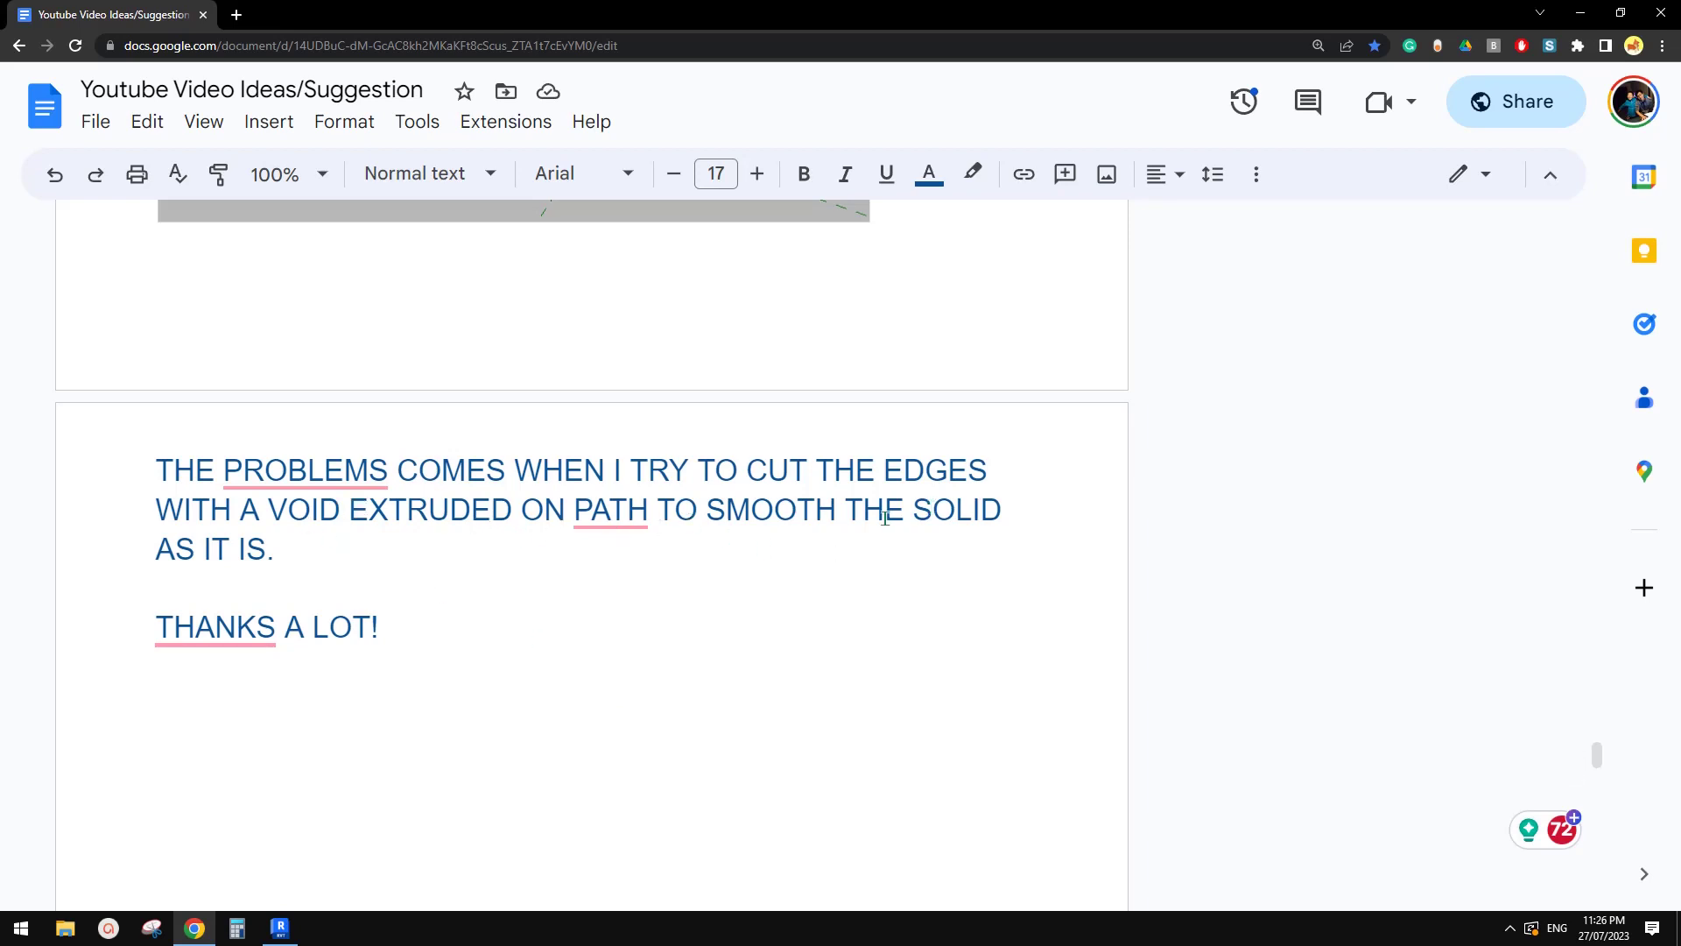
scroll(485, 588, up, 6)
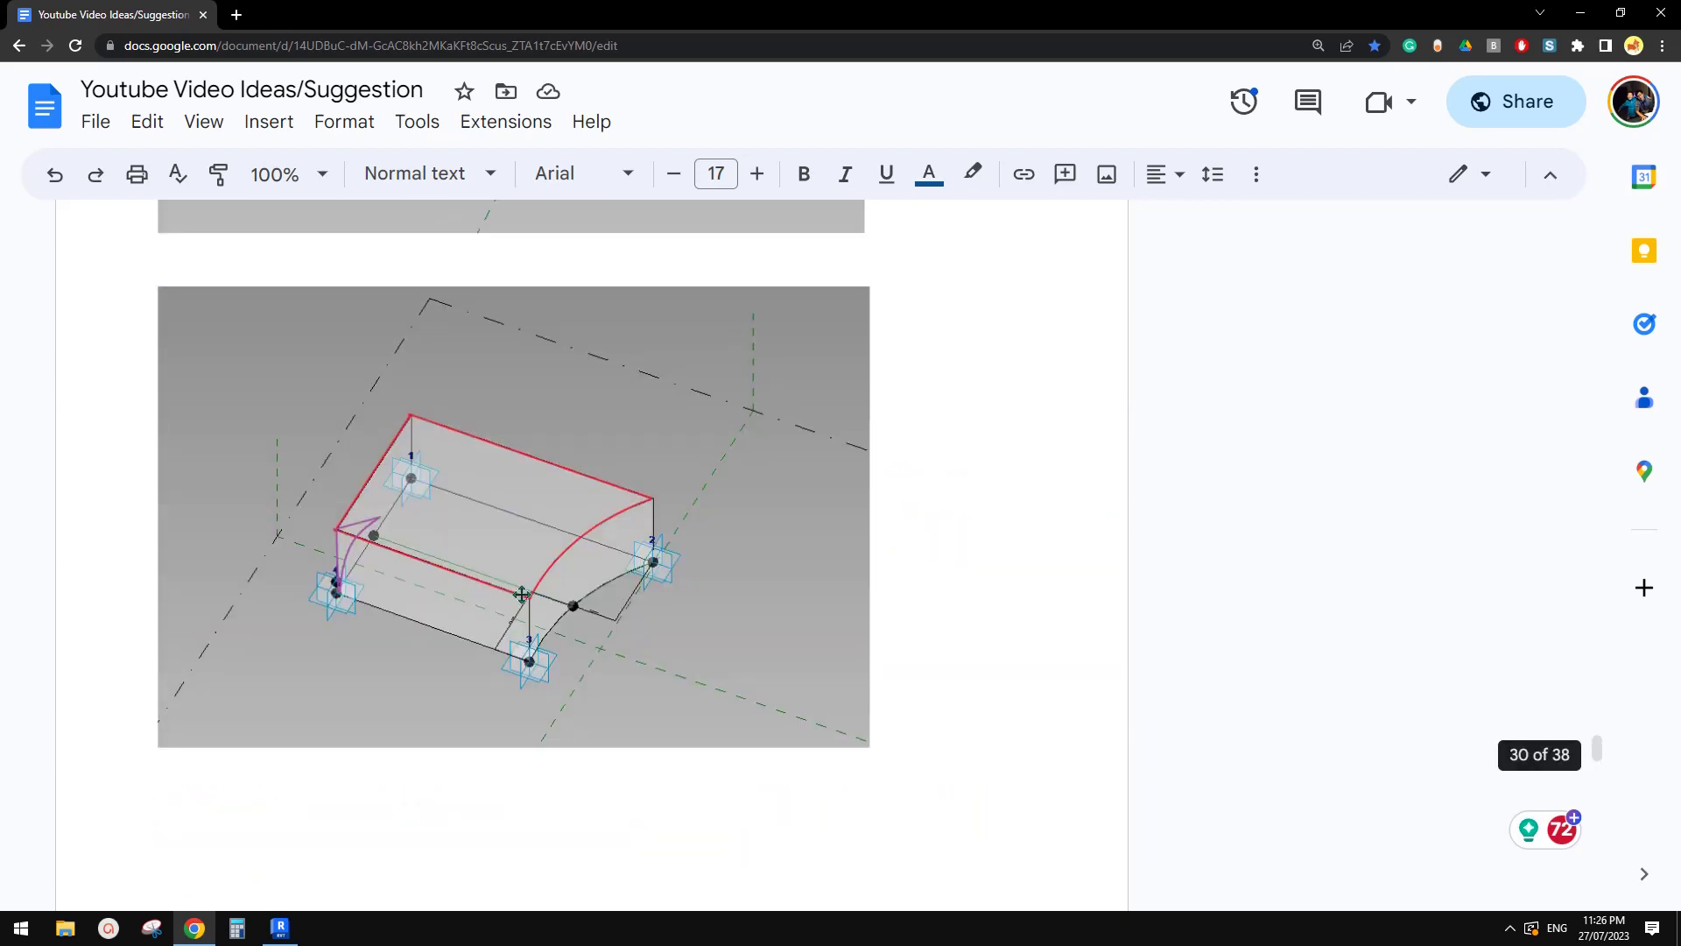
scroll(524, 594, down, 5)
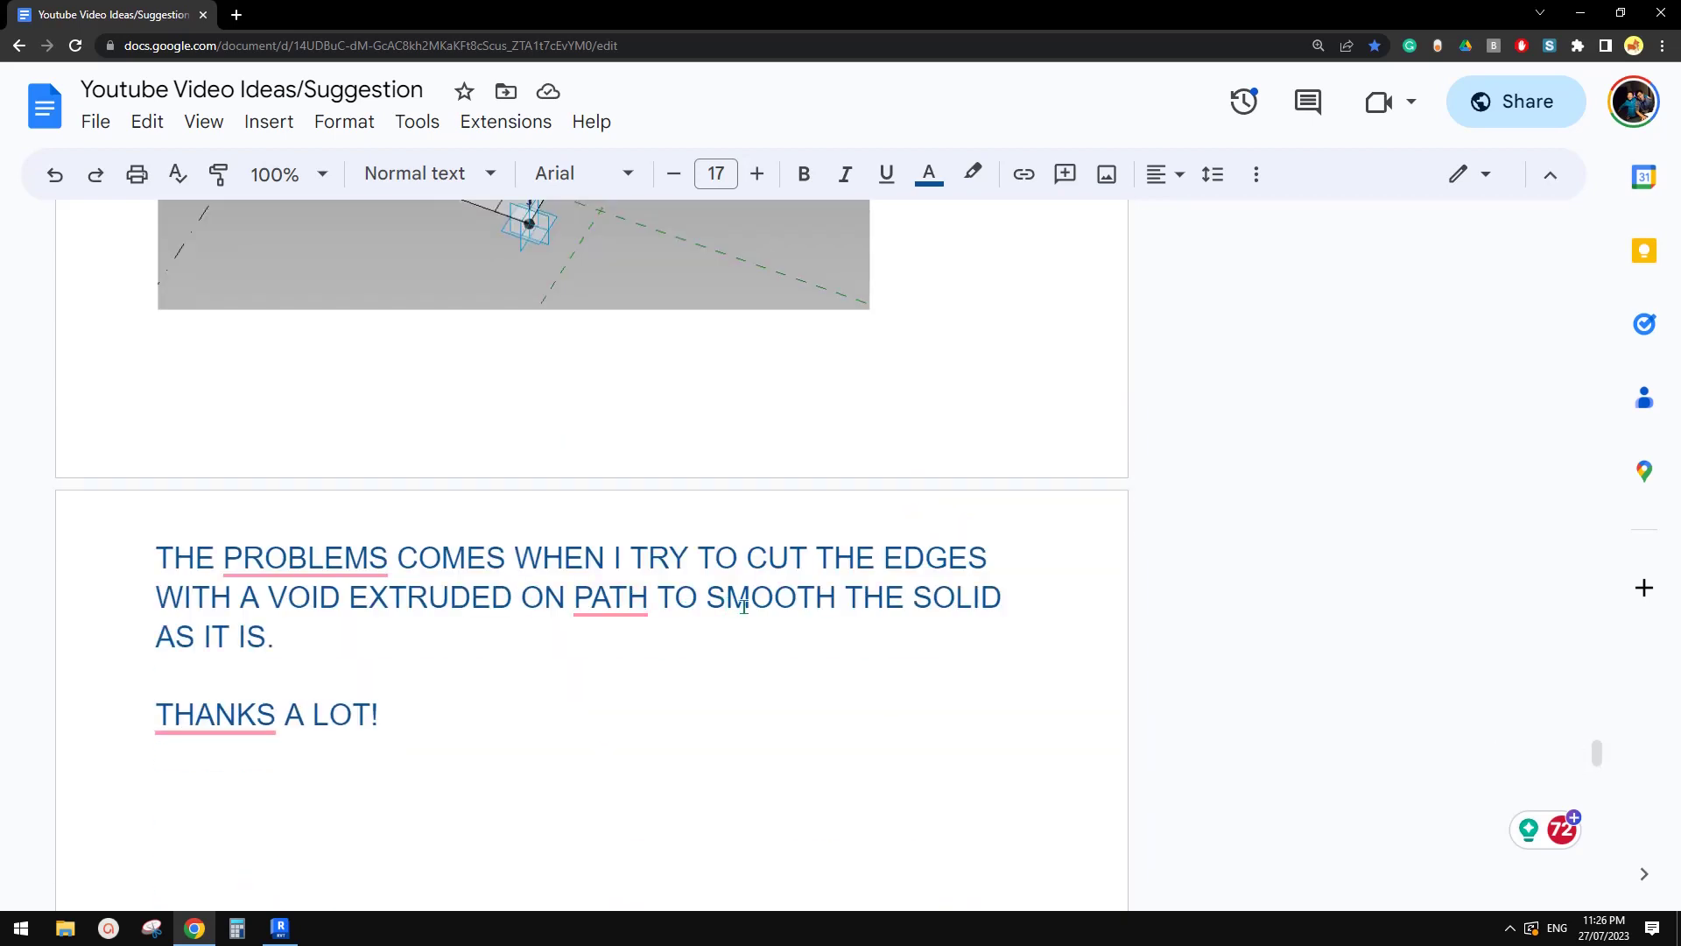
- Look back over the extruded adaptive solid and curtain panel screenshot, comparing them with the circled irregular stones around the arches
scroll(817, 642, up, 5)
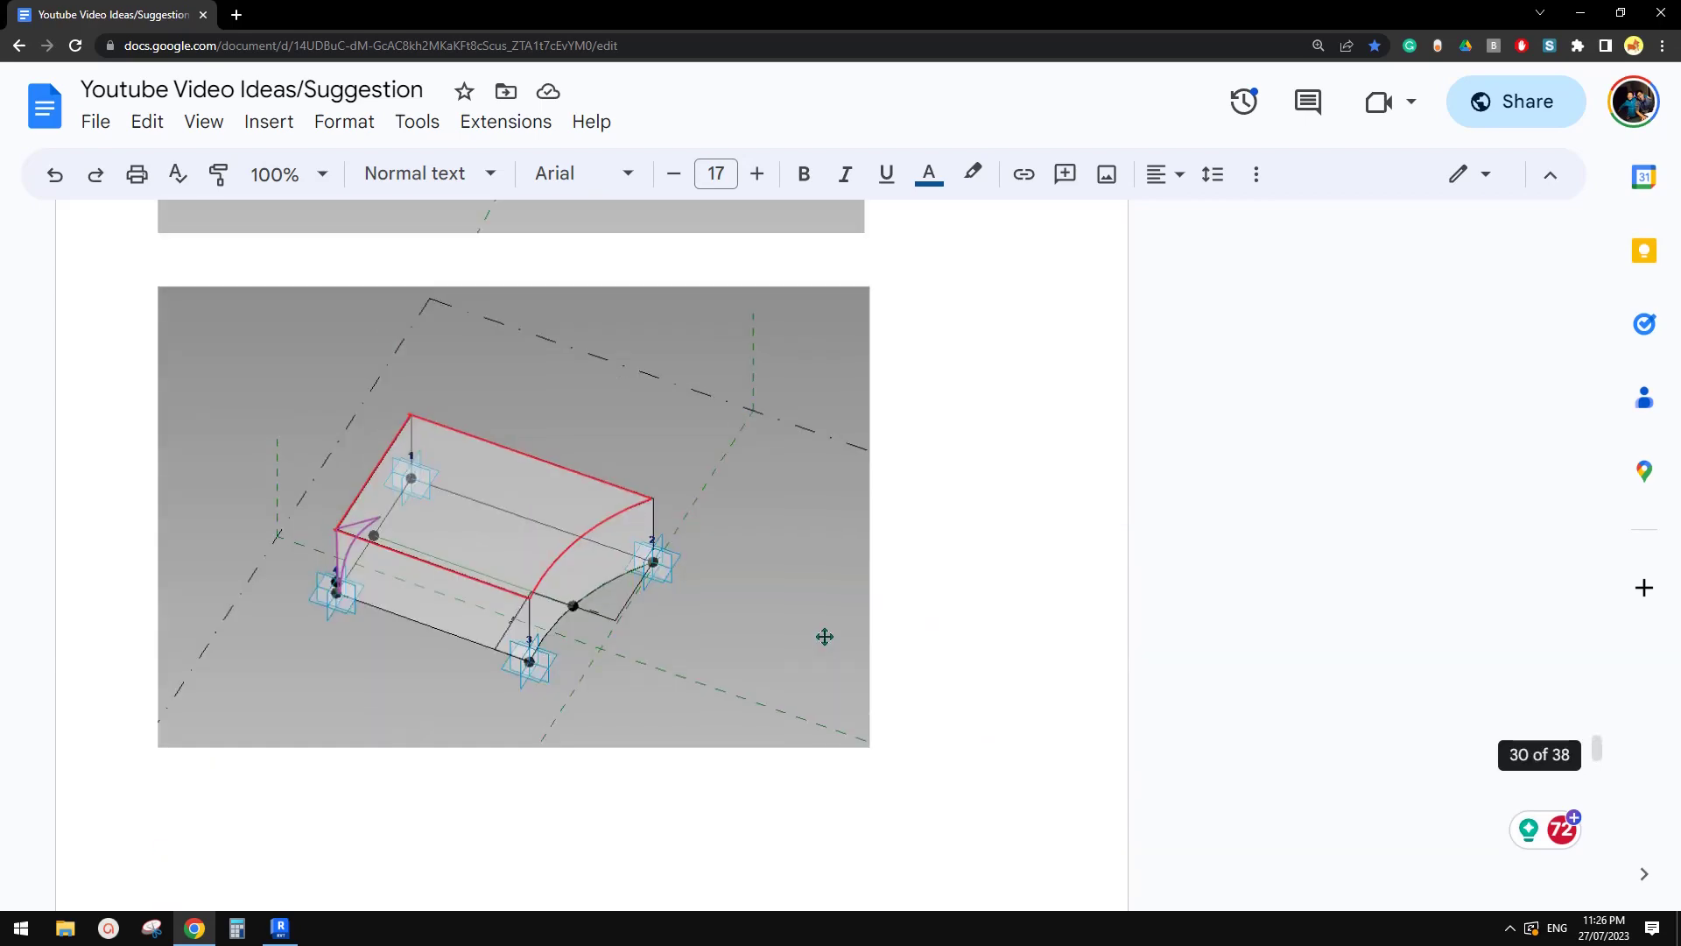
scroll(824, 635, up, 8)
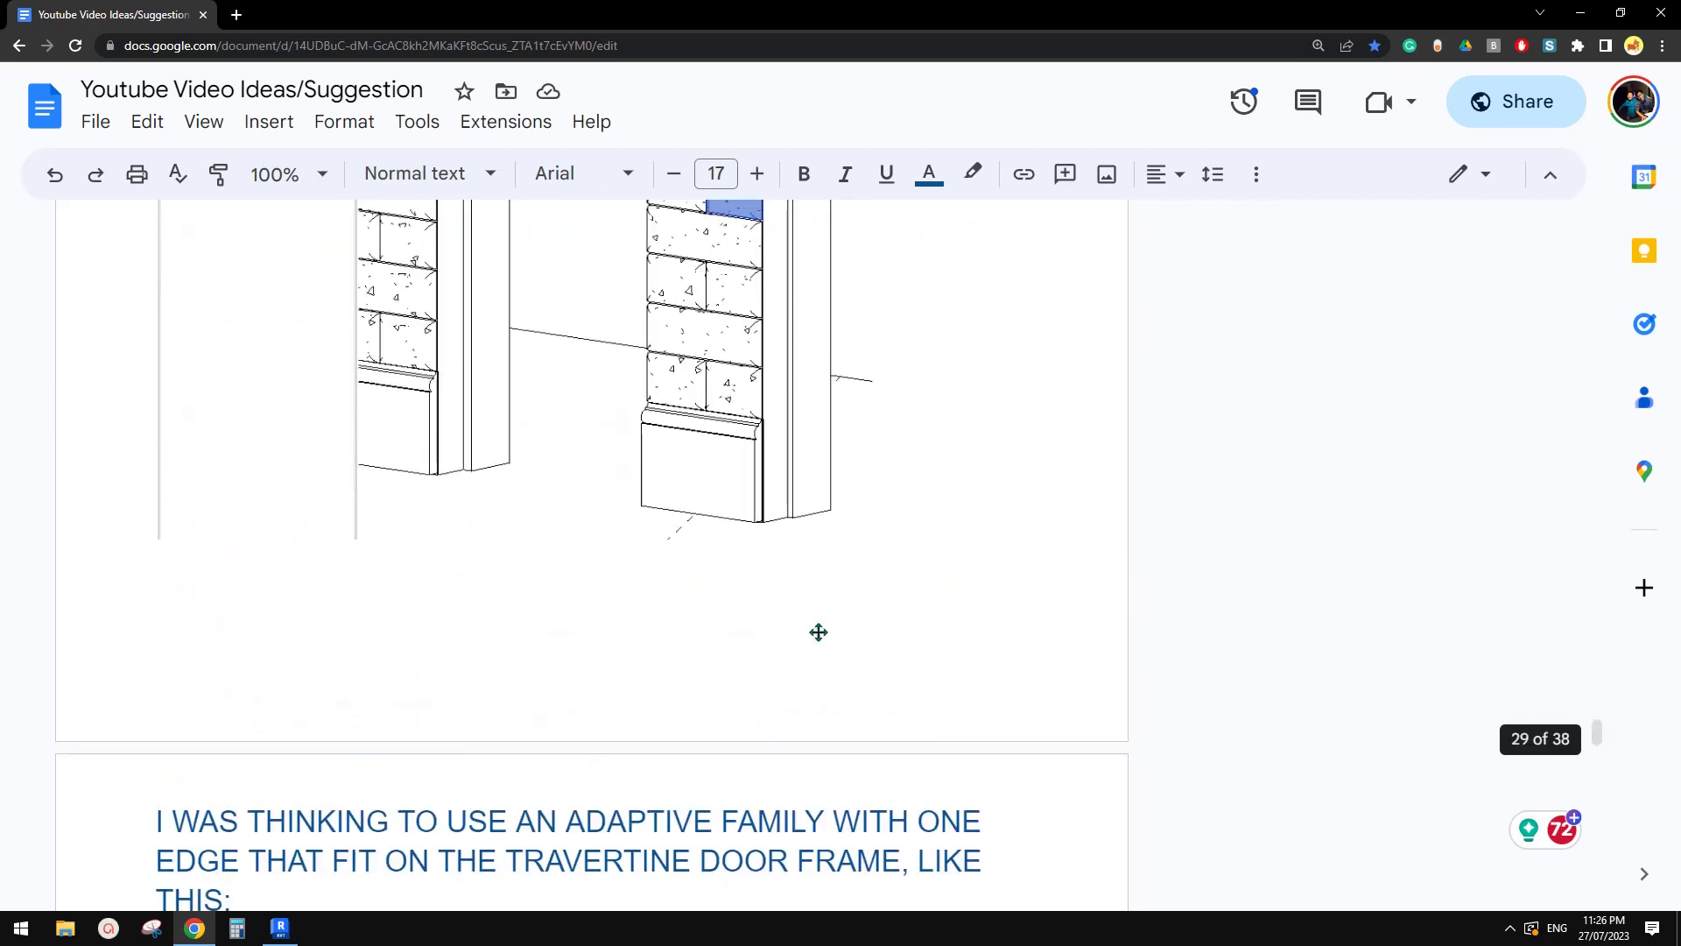
scroll(819, 632, up, 5)
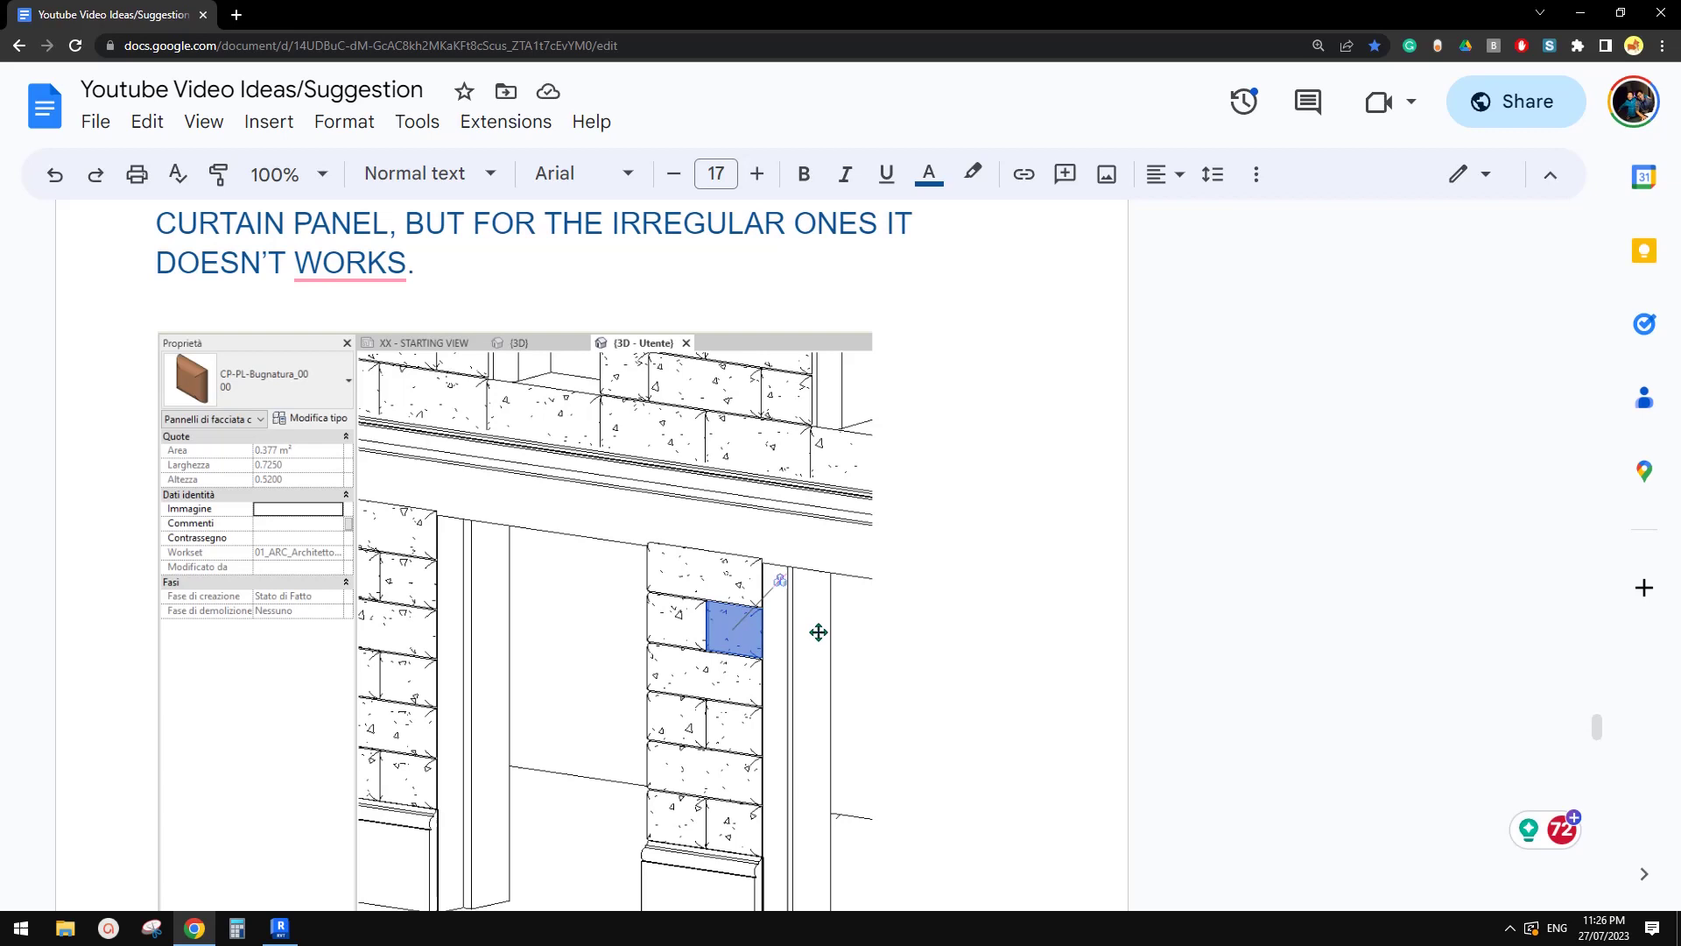
scroll(935, 618, up, 3)
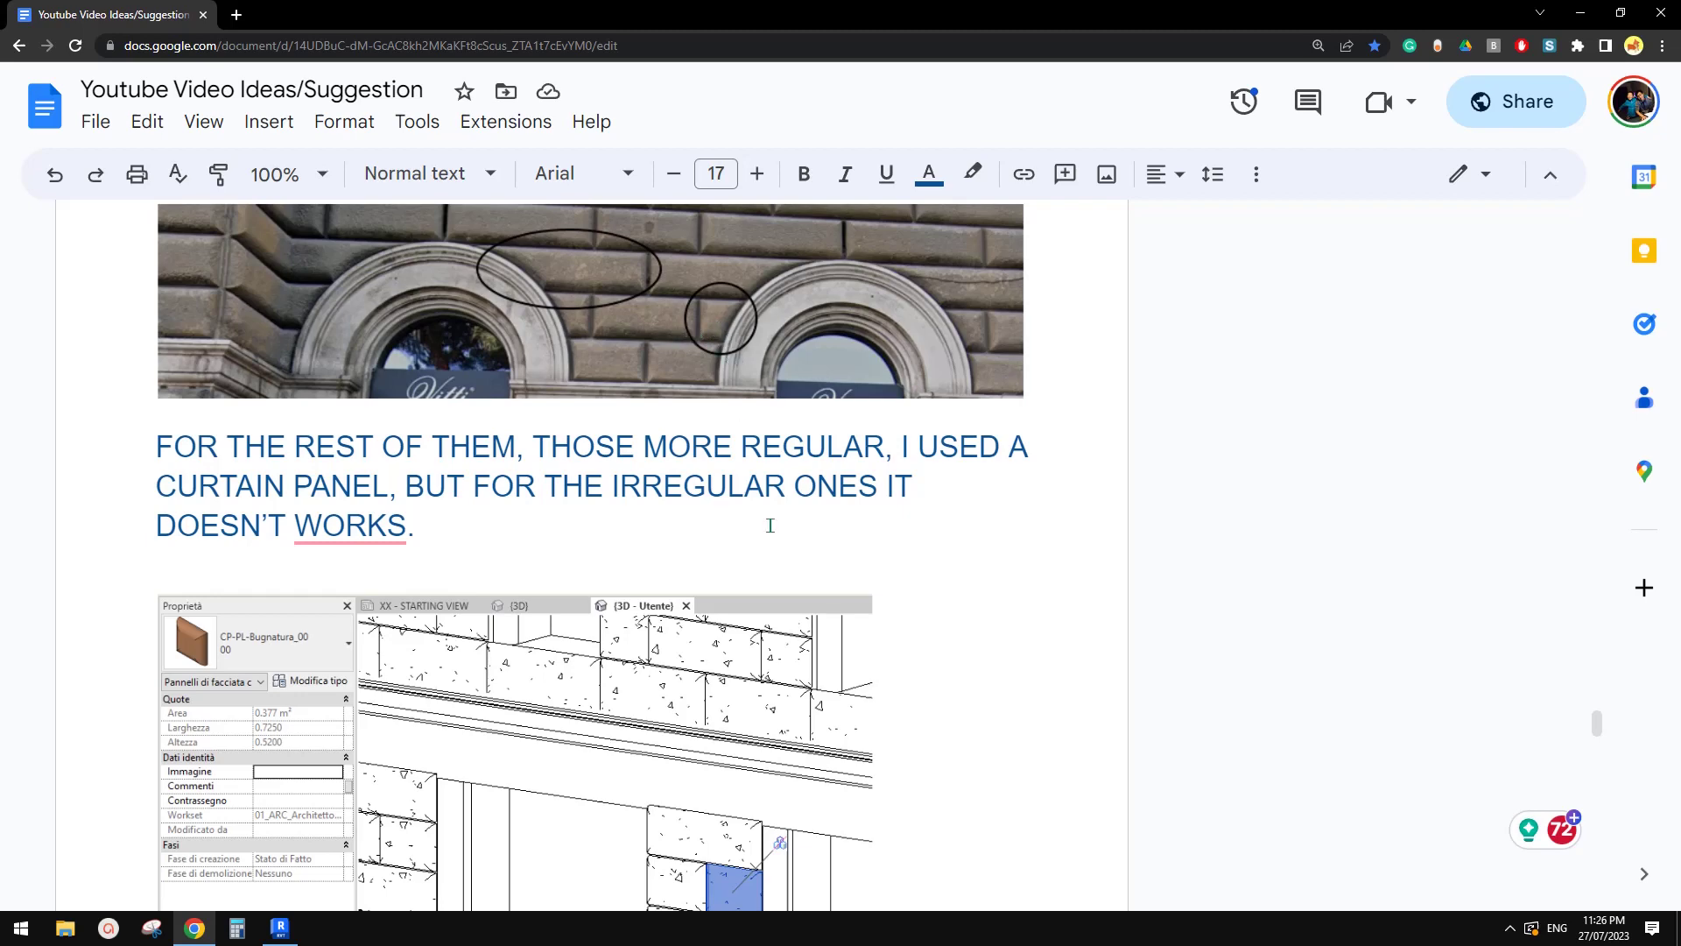
scroll(770, 526, down, 6)
scroll(806, 530, up, 1)
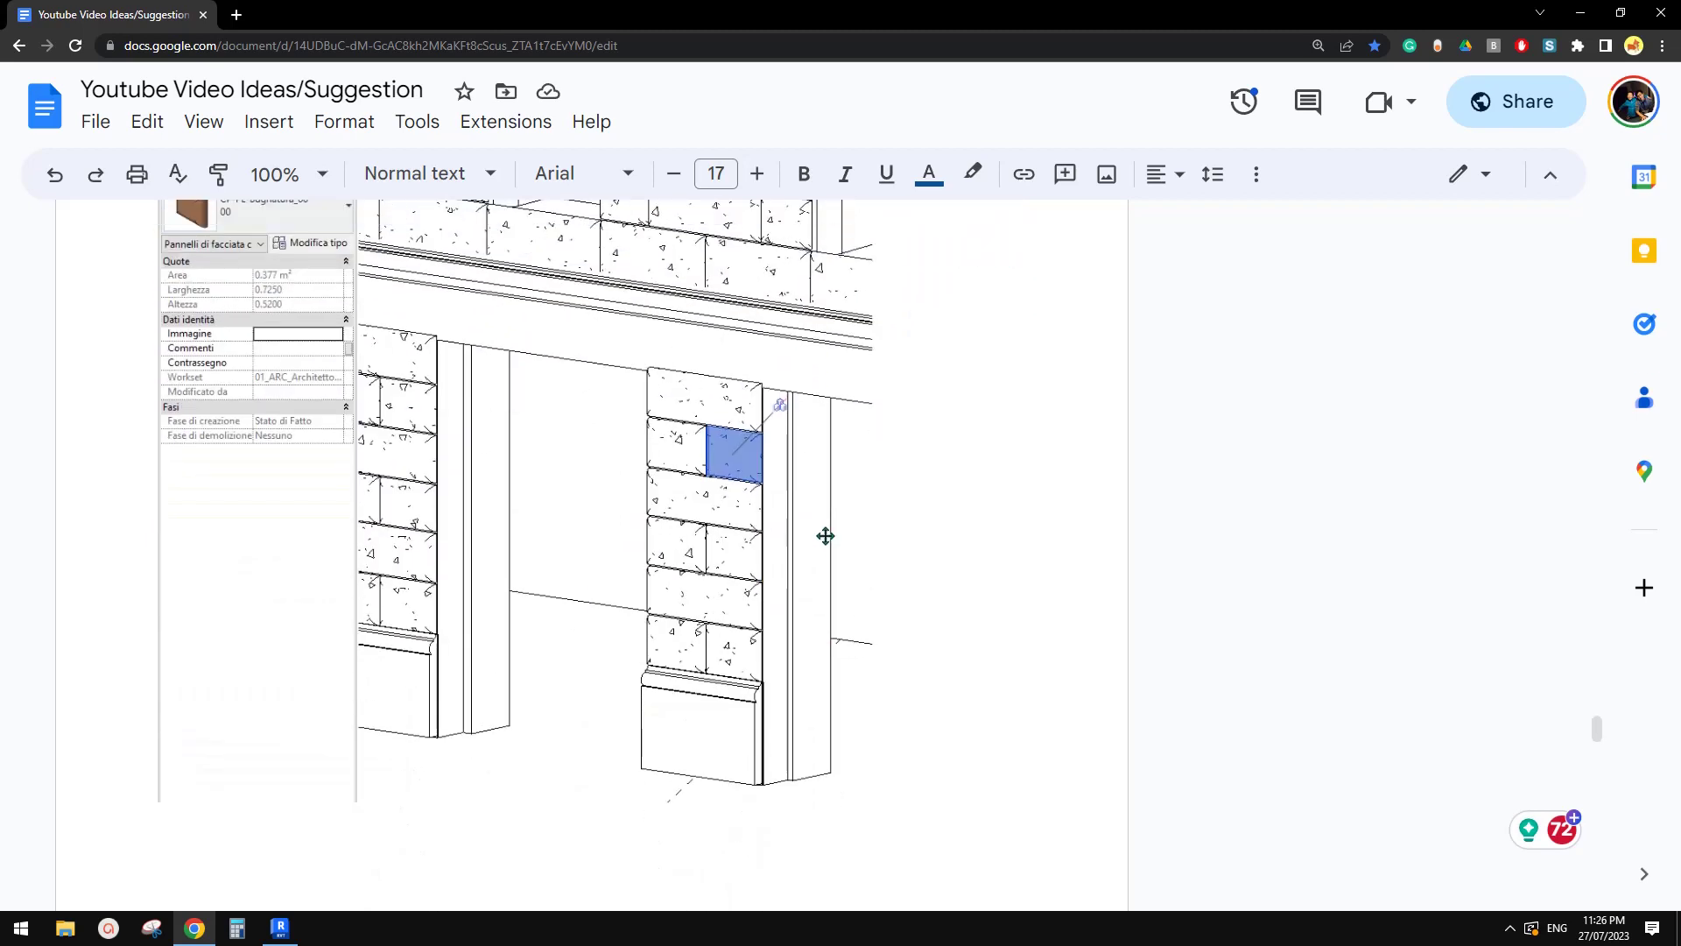
scroll(832, 538, up, 8)
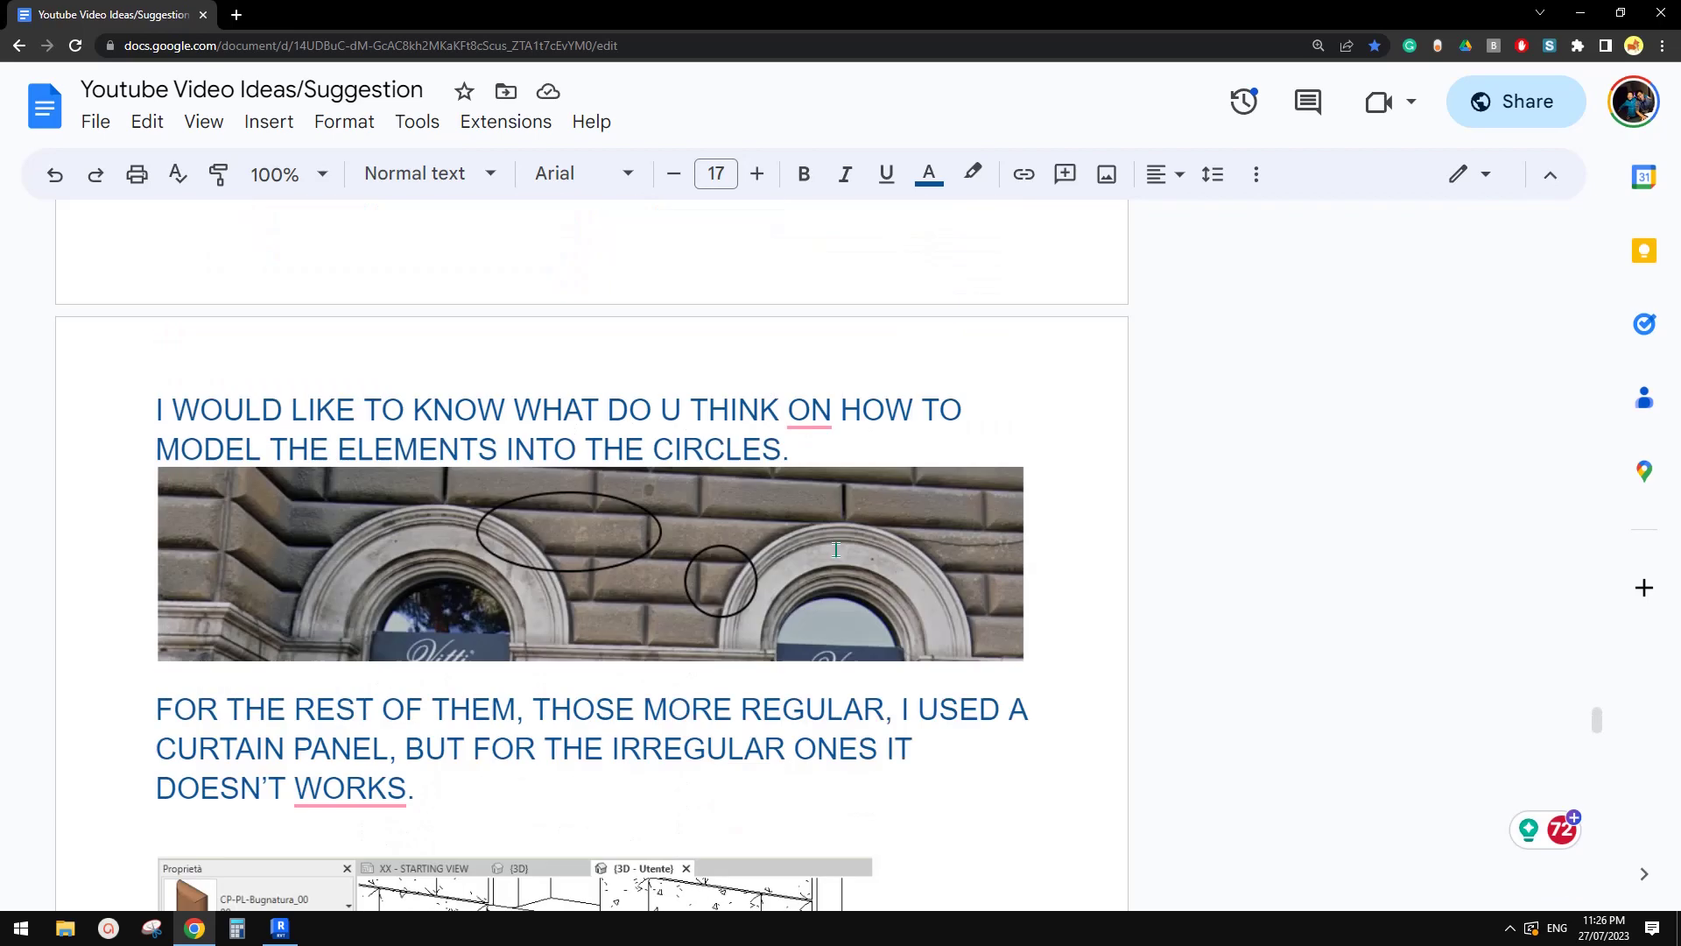
- Compare the adaptive family's curved outline and extruded solid with the curtain panel model, and reread the note on cutting the edges
scroll(832, 539, down, 16)
scroll(831, 540, down, 9)
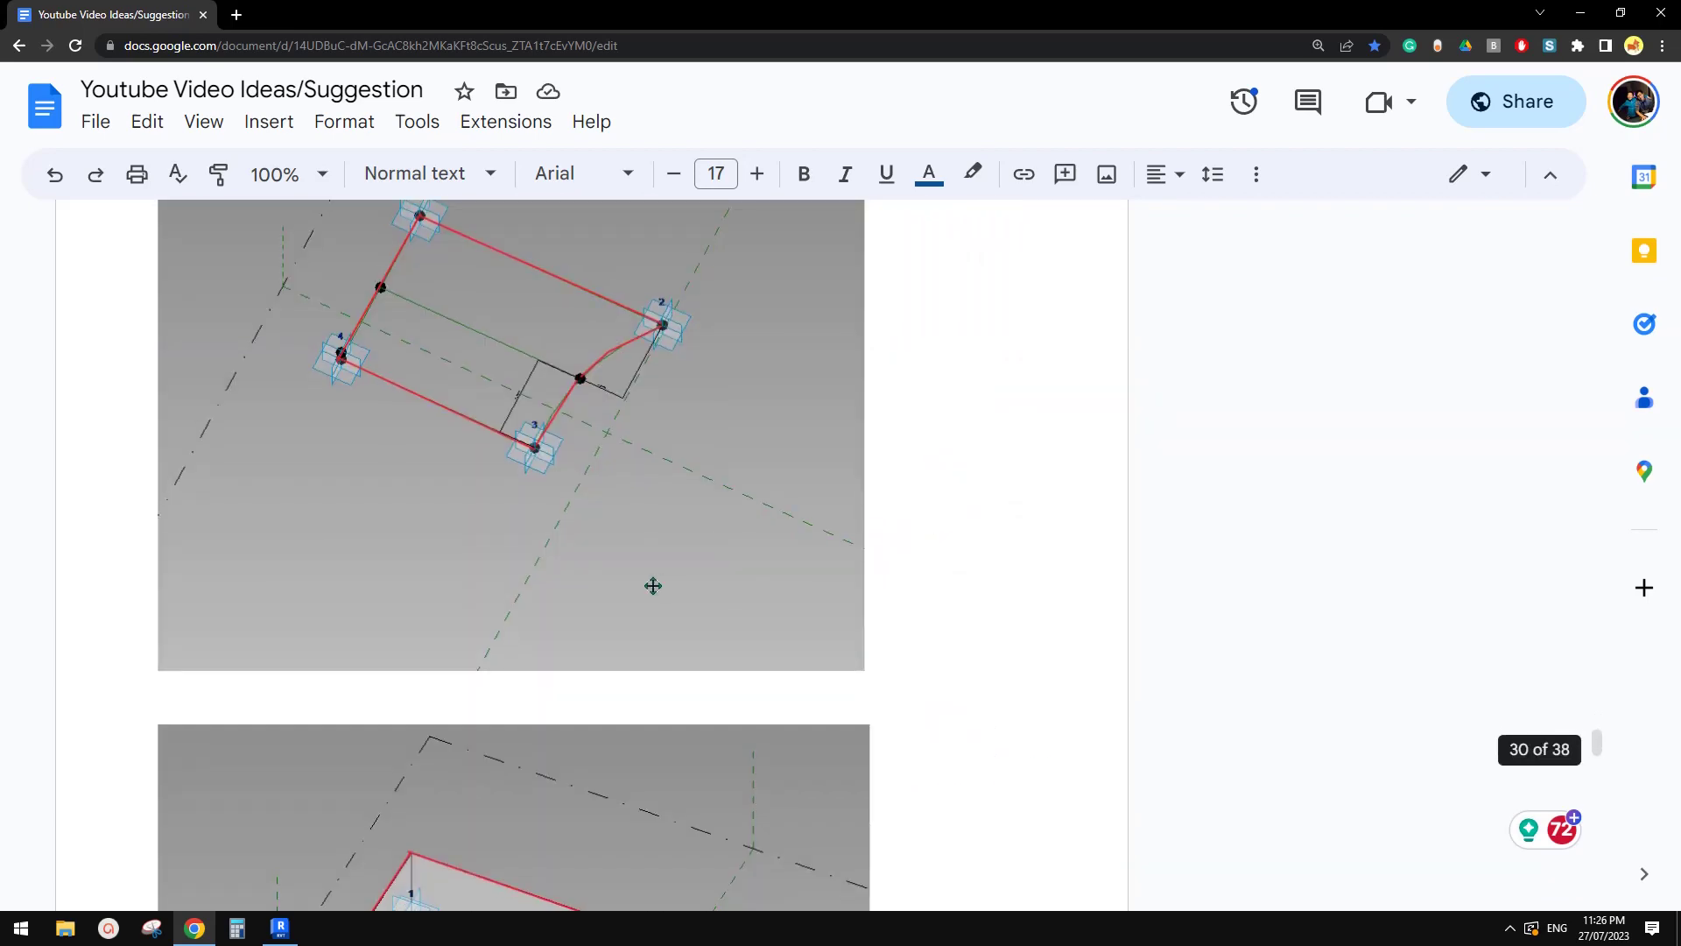
scroll(642, 555, up, 10)
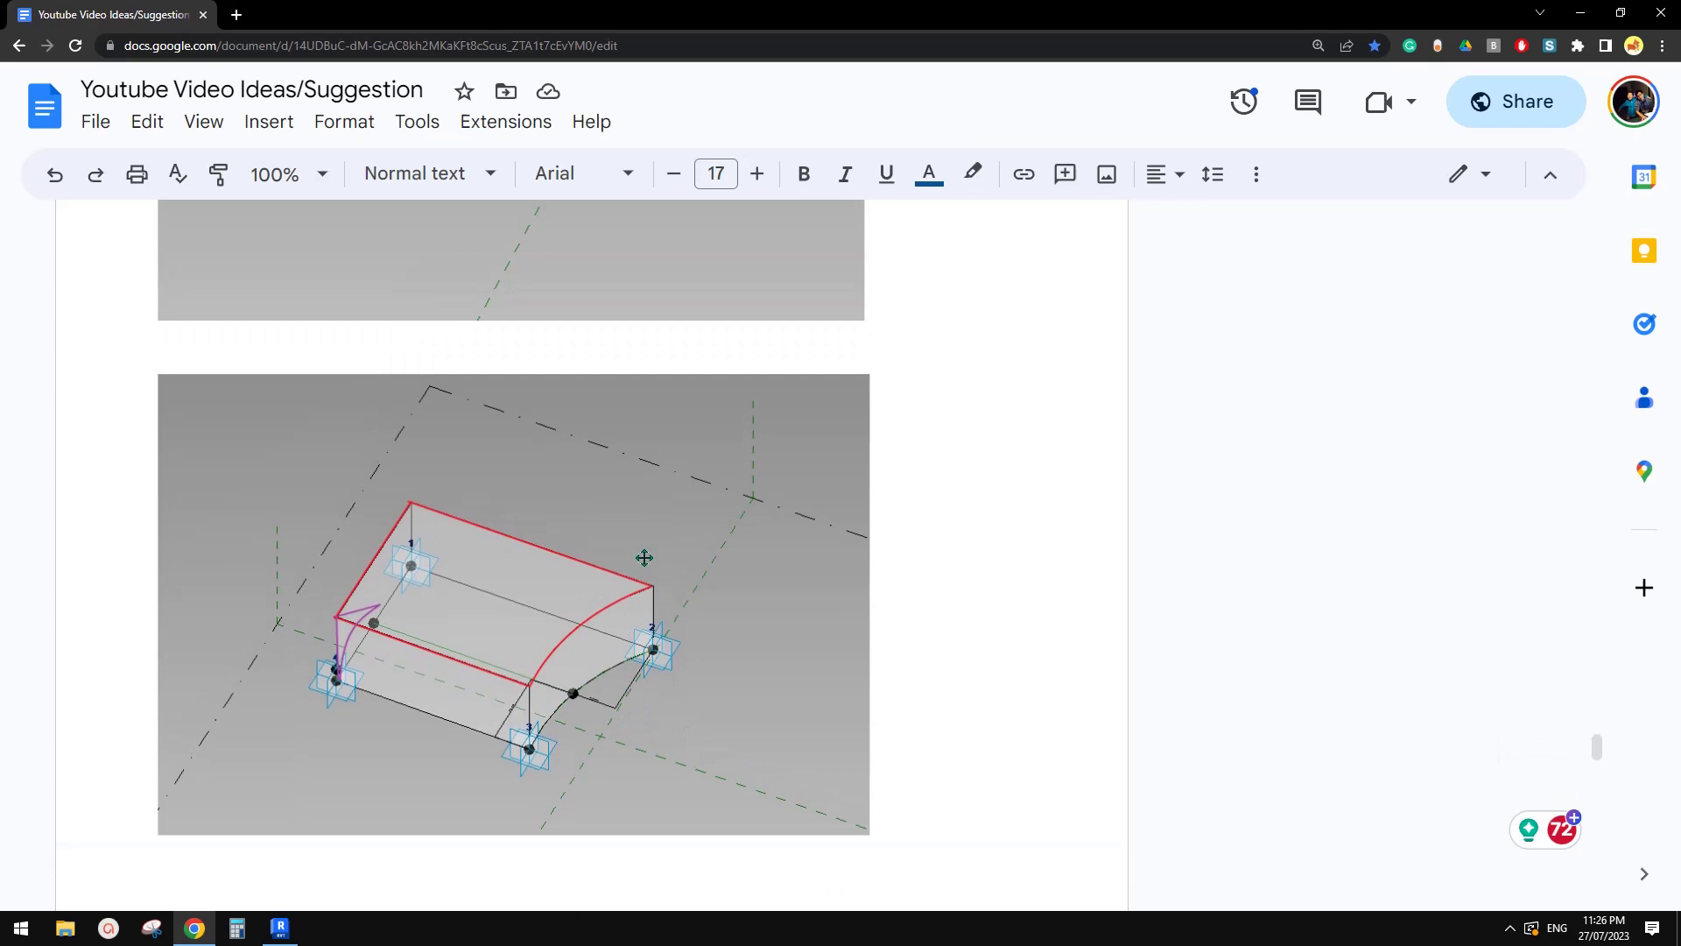
scroll(789, 561, up, 7)
scroll(793, 571, down, 3)
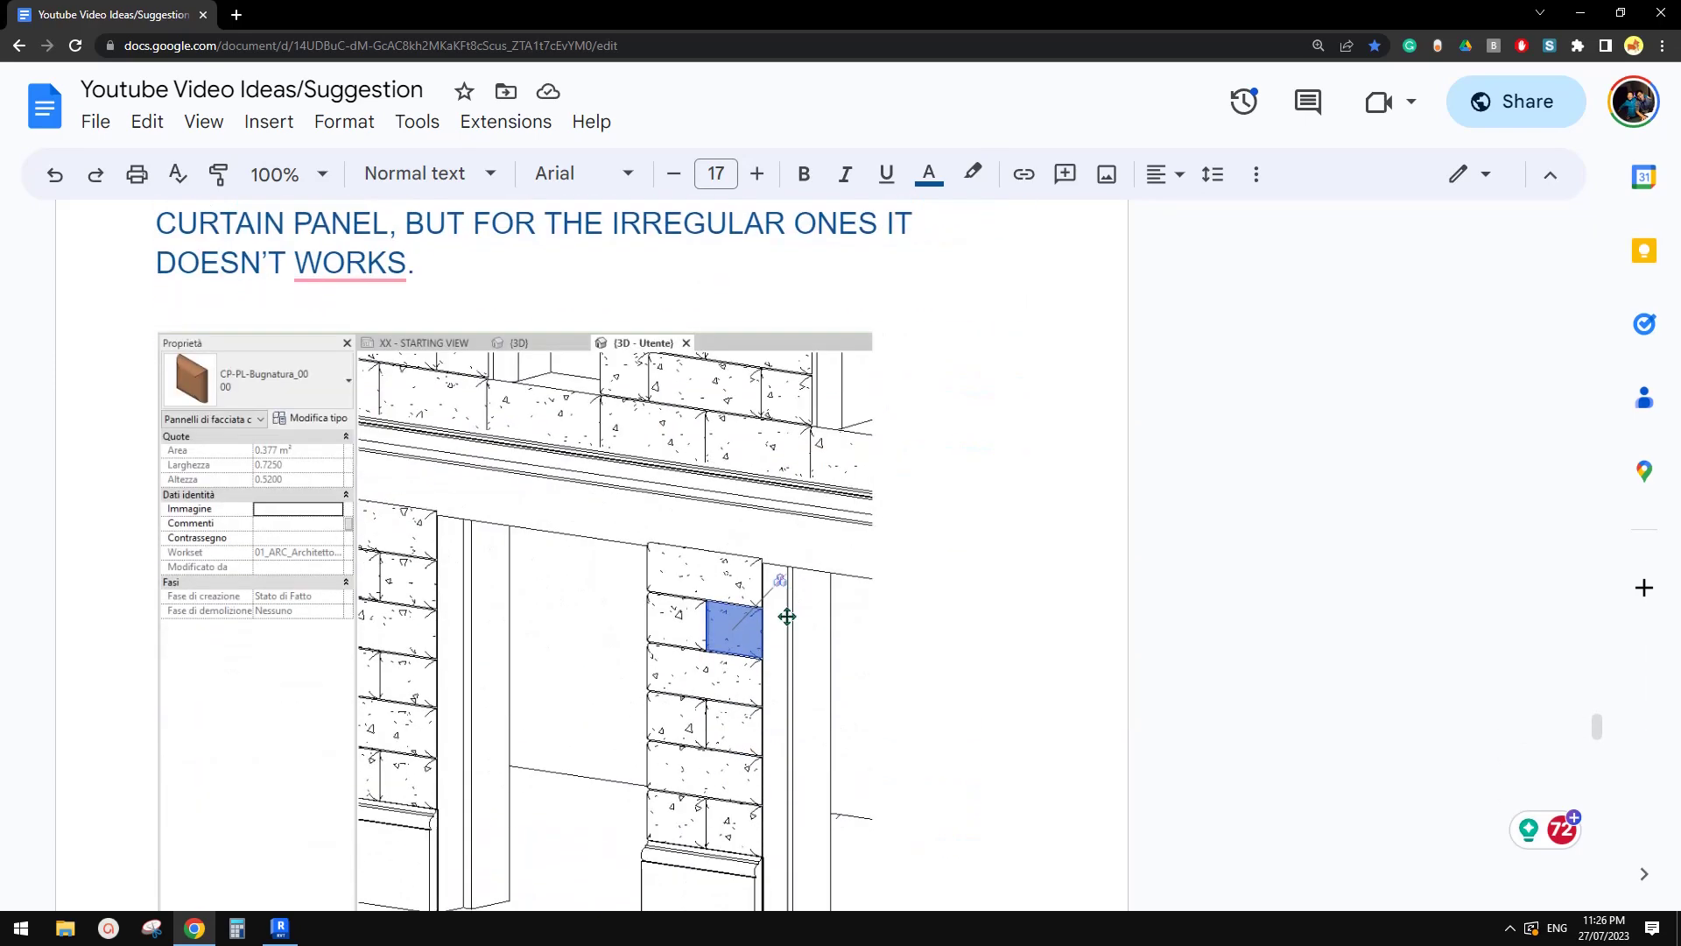
scroll(716, 593, down, 15)
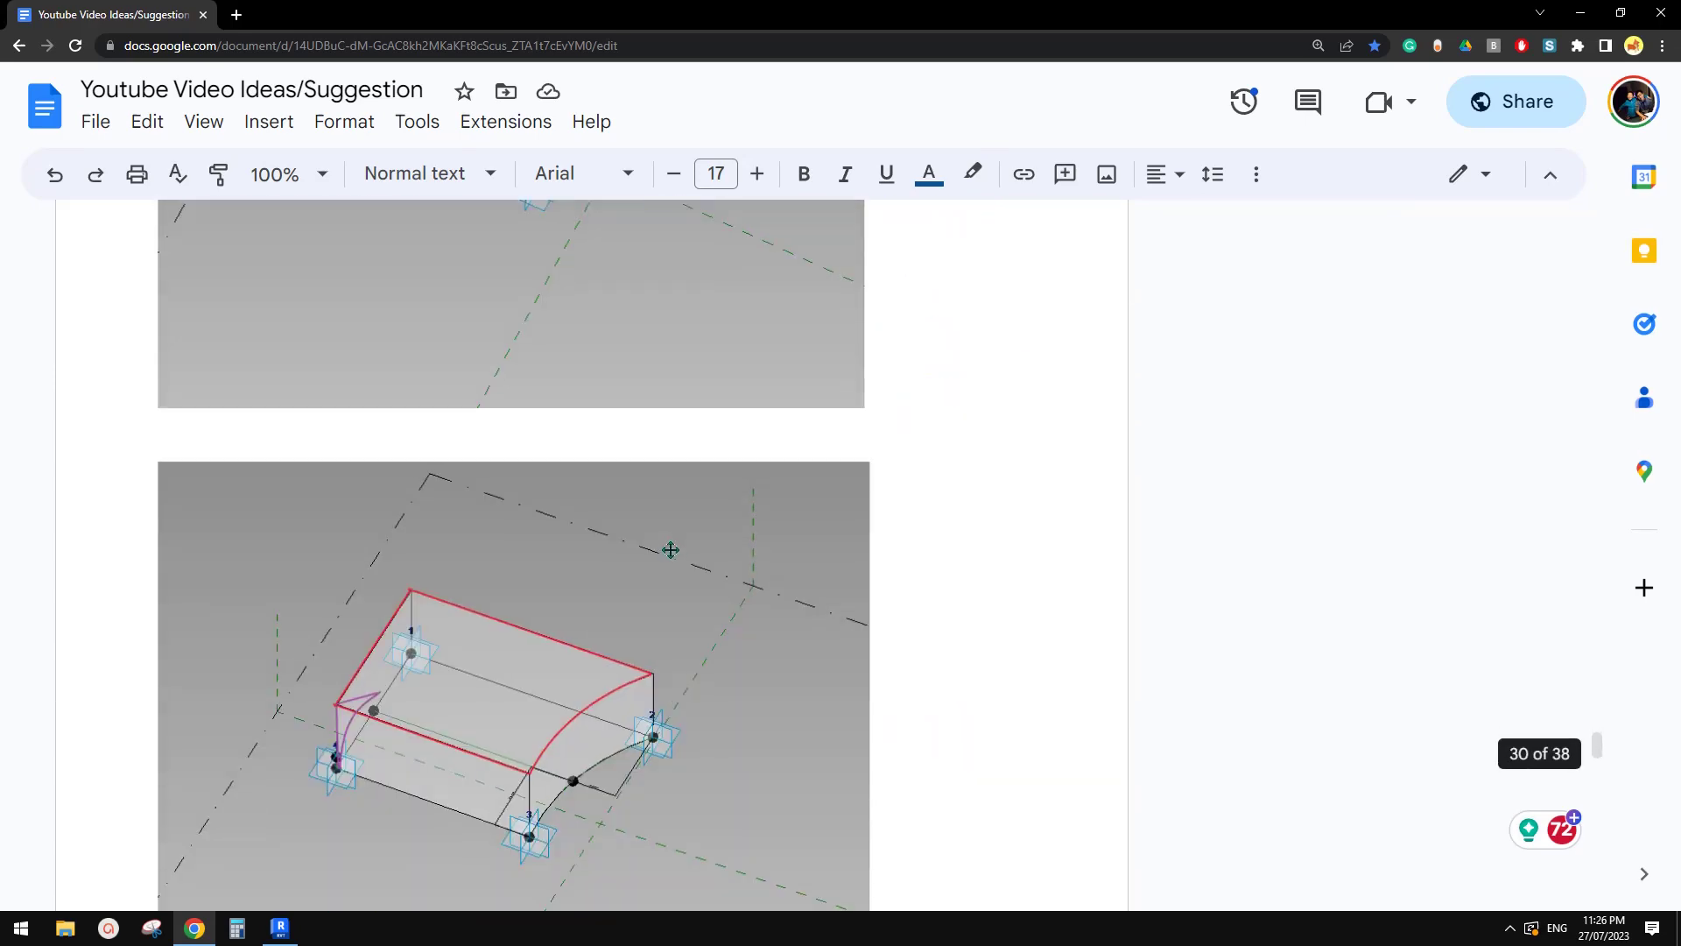
scroll(571, 446, down, 3)
scroll(563, 442, up, 3)
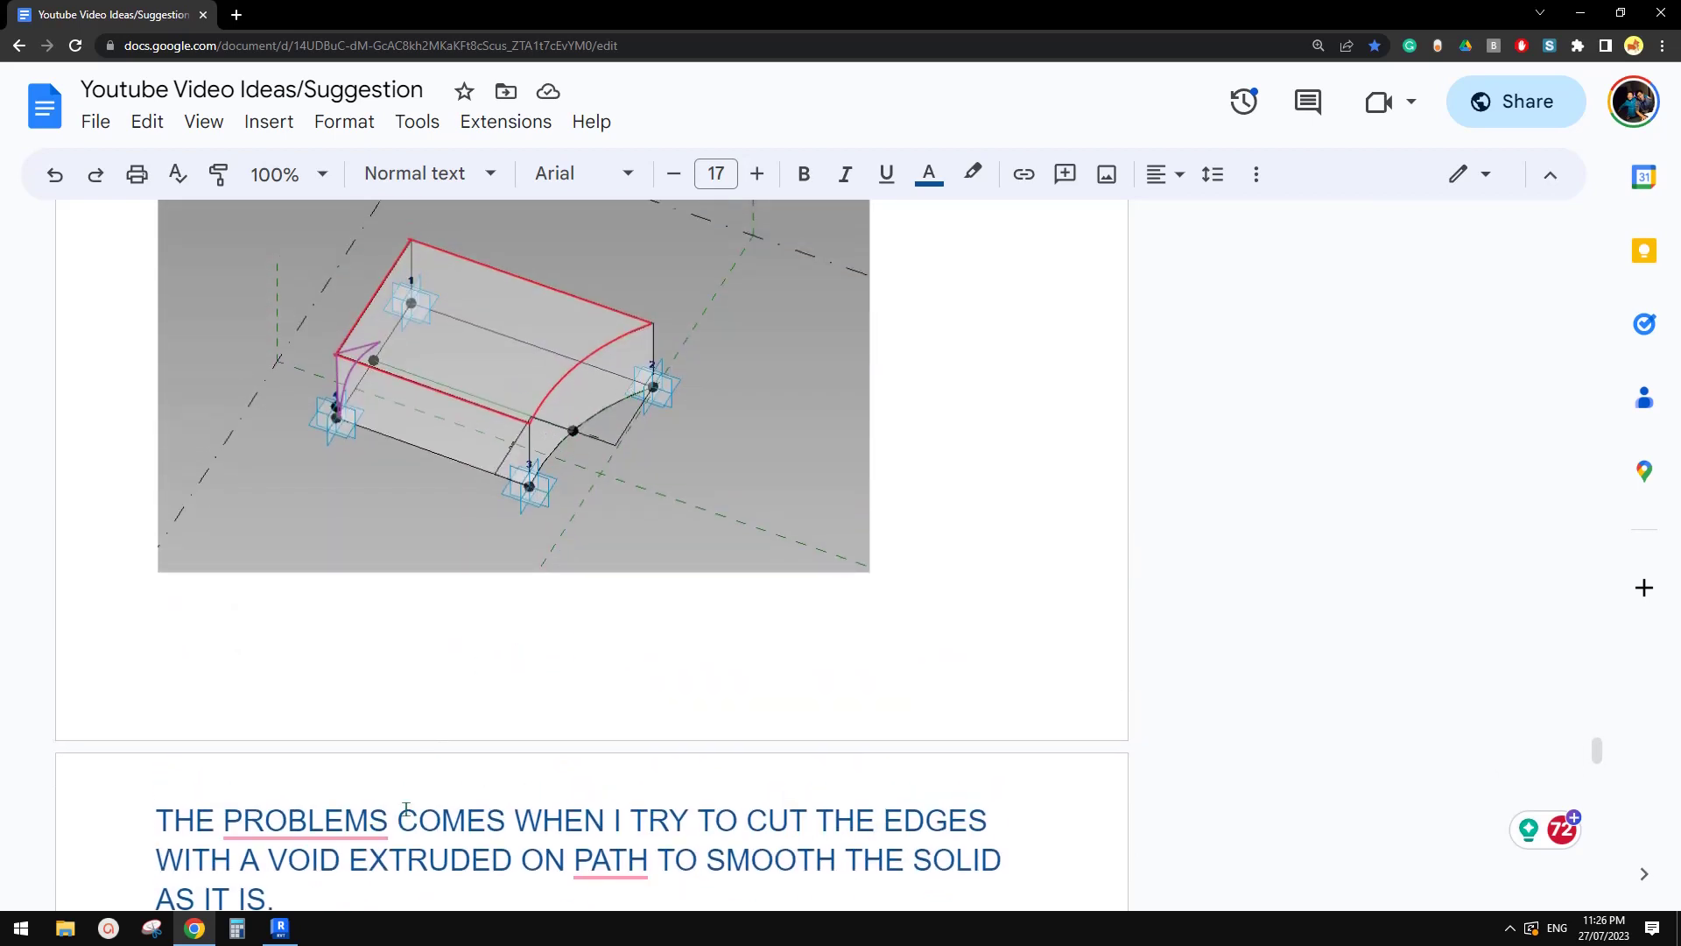
- Switch to Revit and create a new family from the Metric Generic Model Adaptive template
click(280, 927)
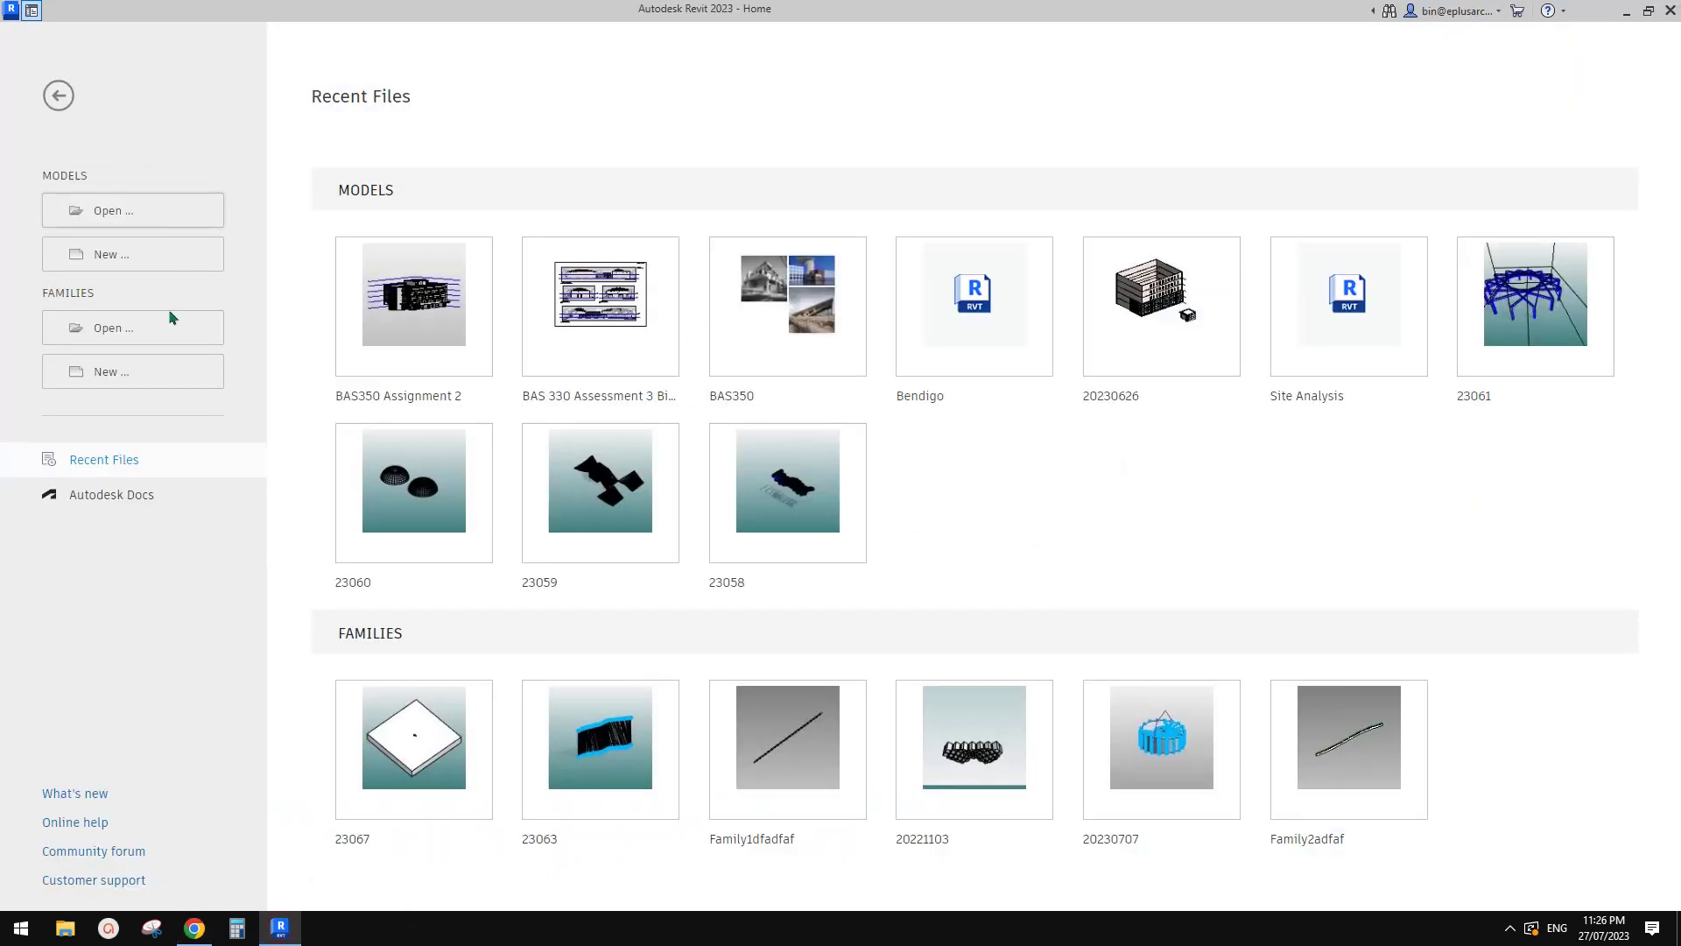
click(150, 374)
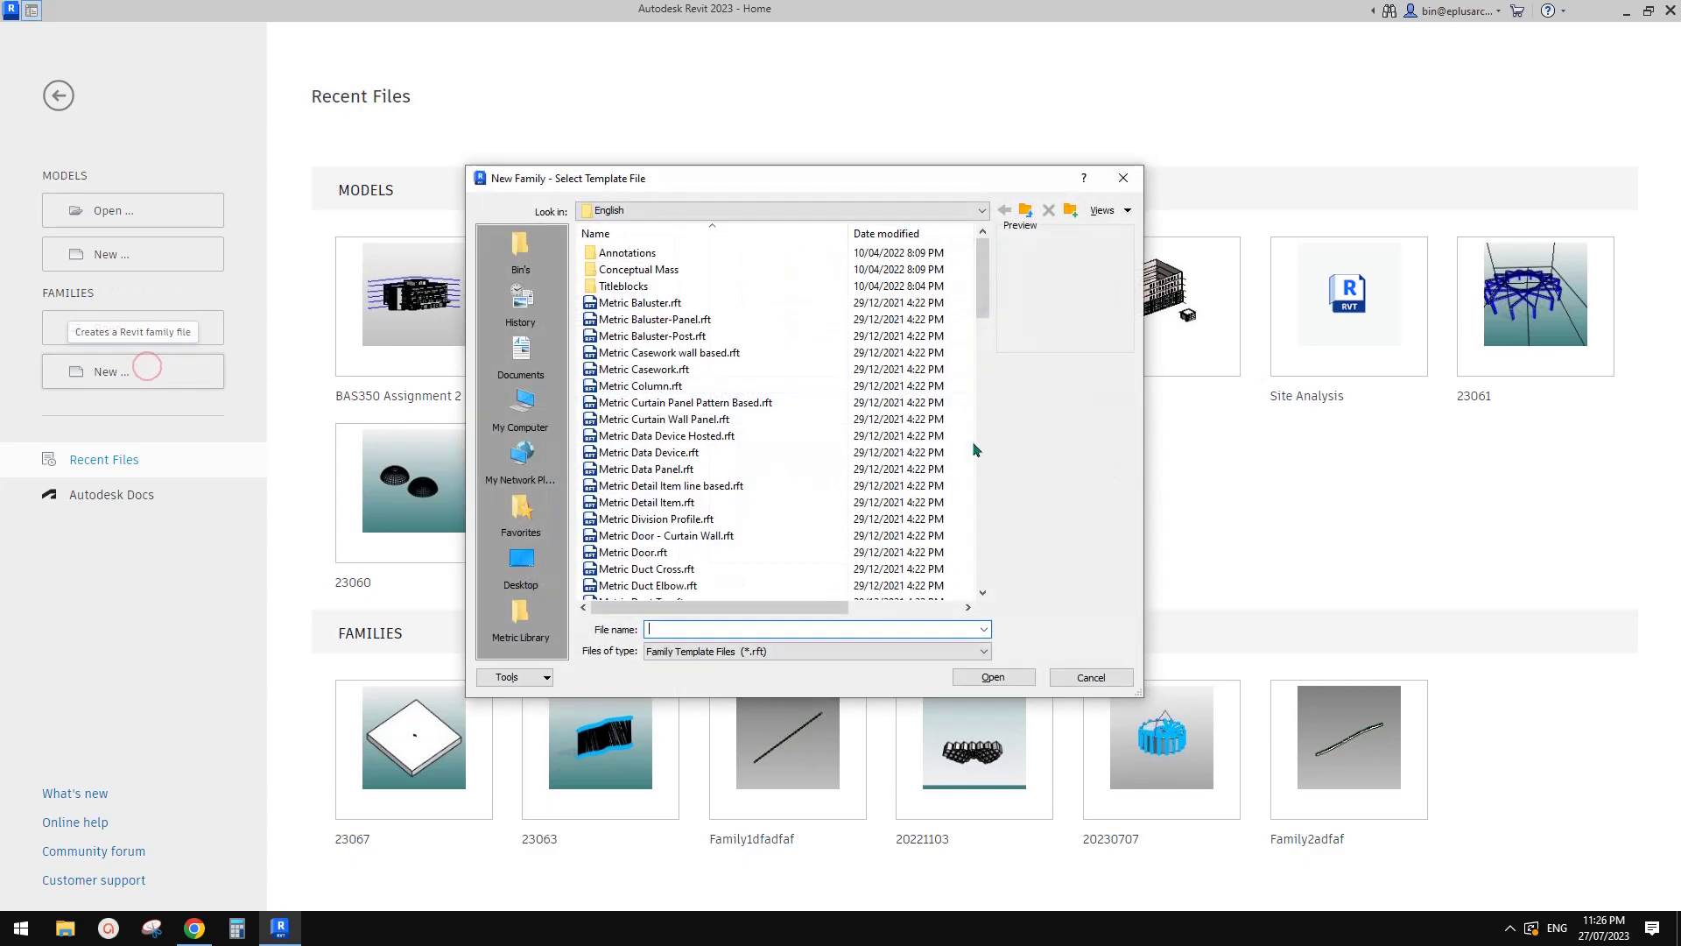
drag(983, 373, 976, 427)
click(984, 374)
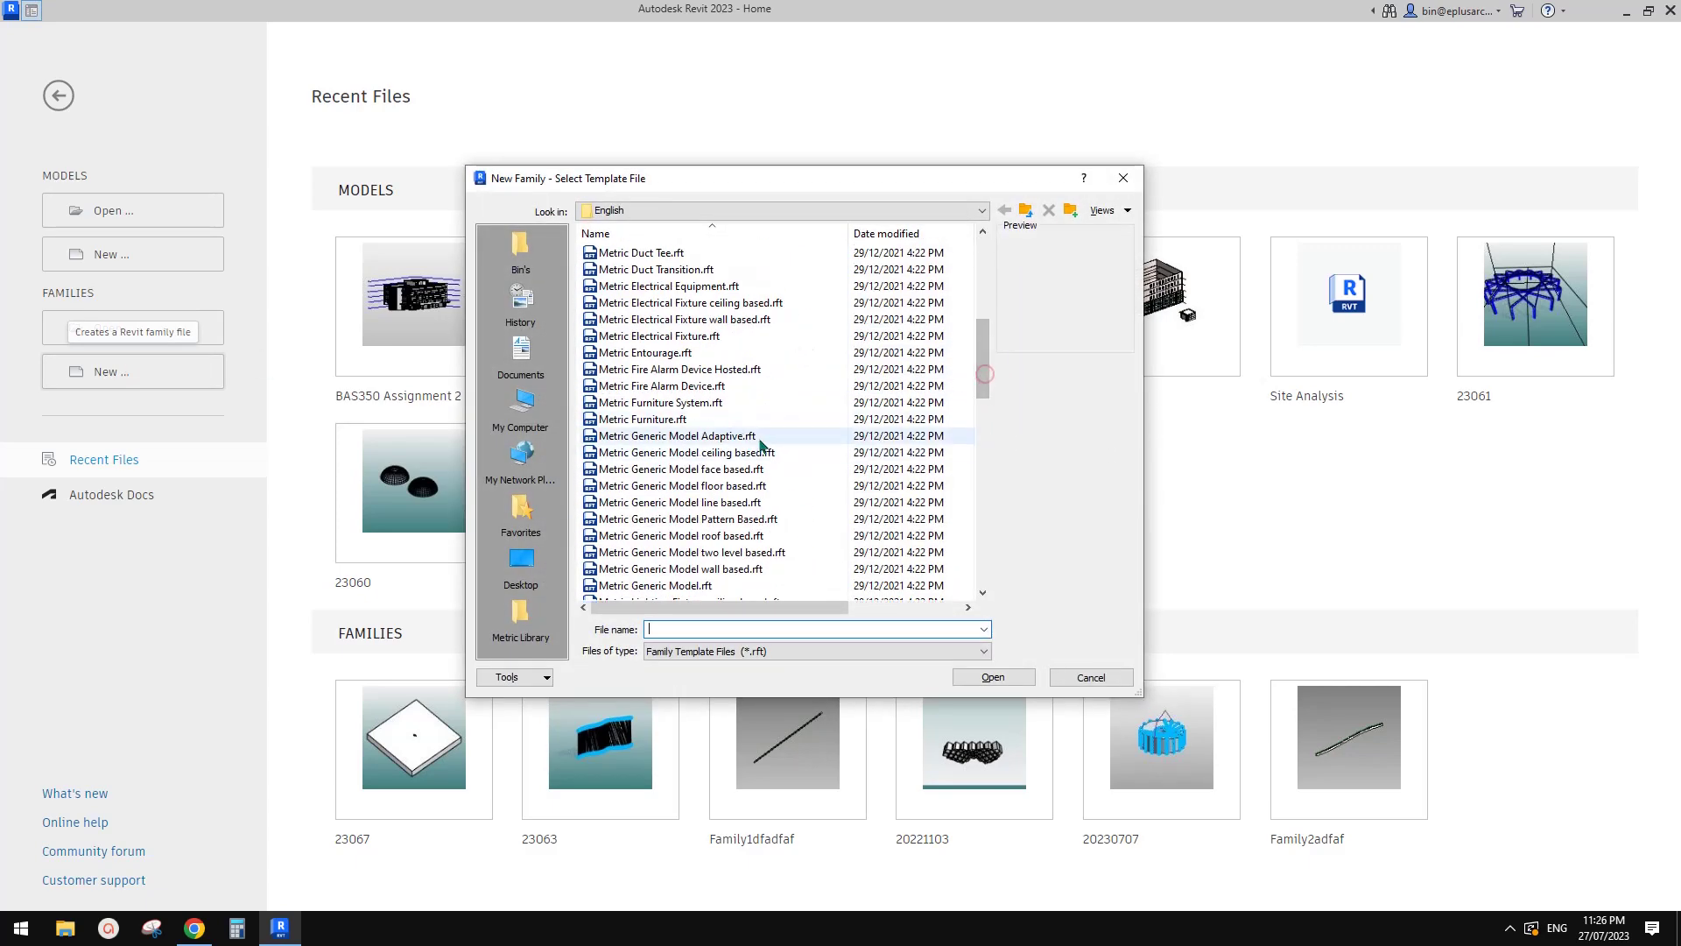
double_click(740, 432)
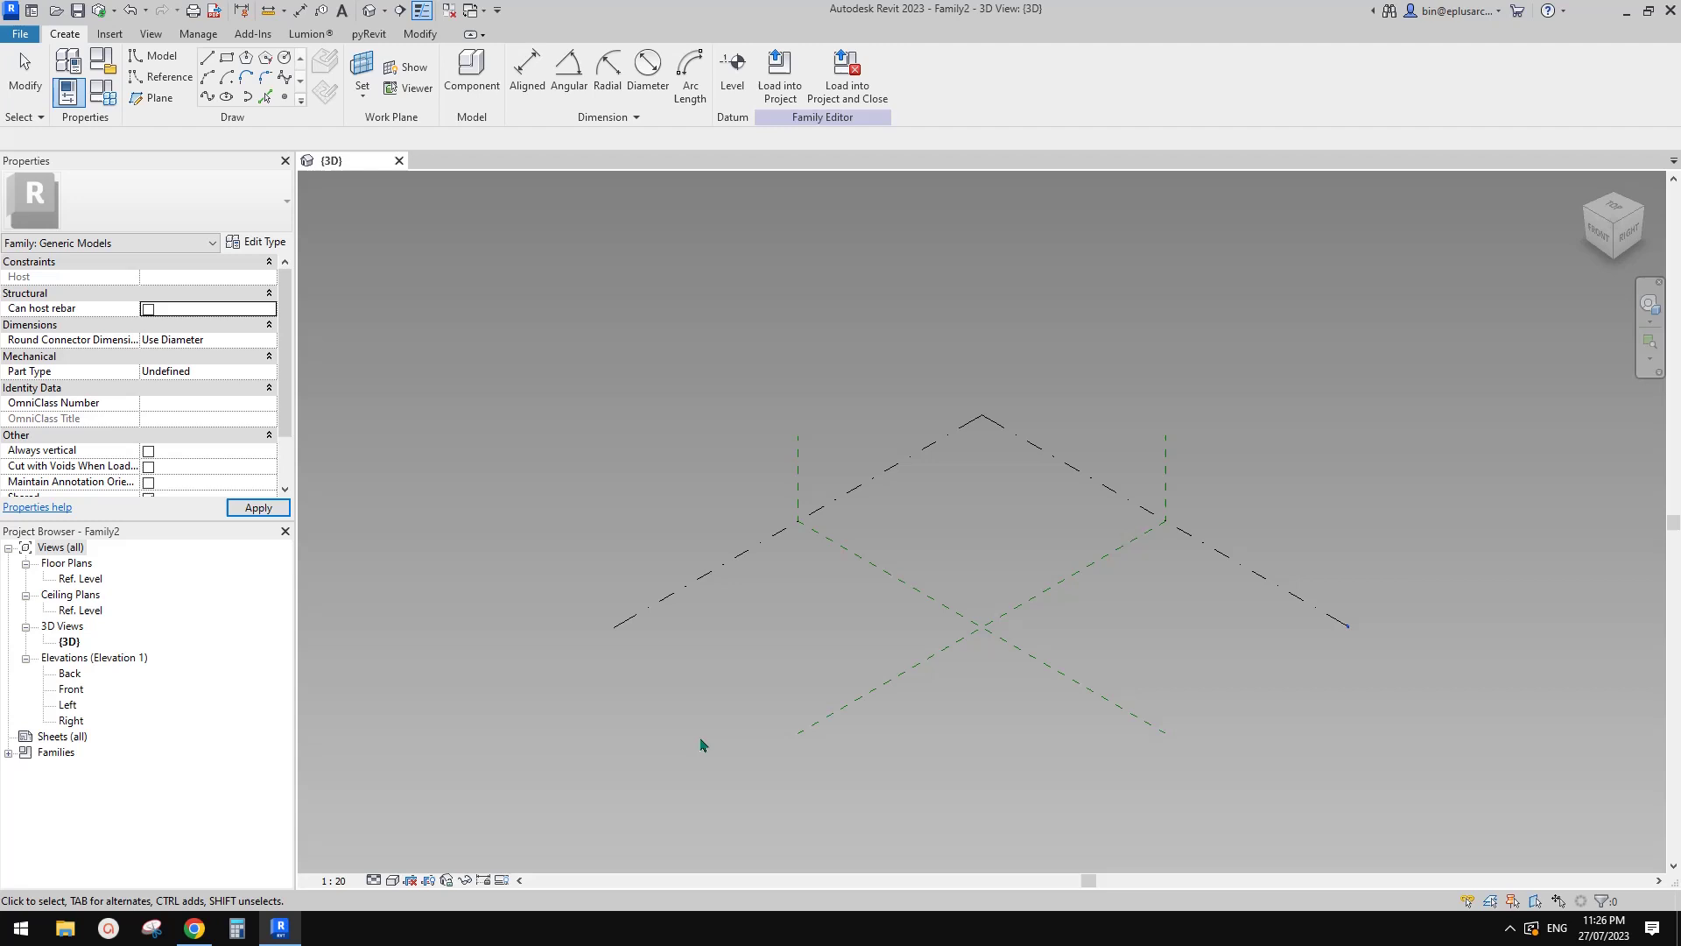
- Switch back to the suggestions document in Chrome and study the sketch of the block outline with its numbered points and curved edge
click(194, 928)
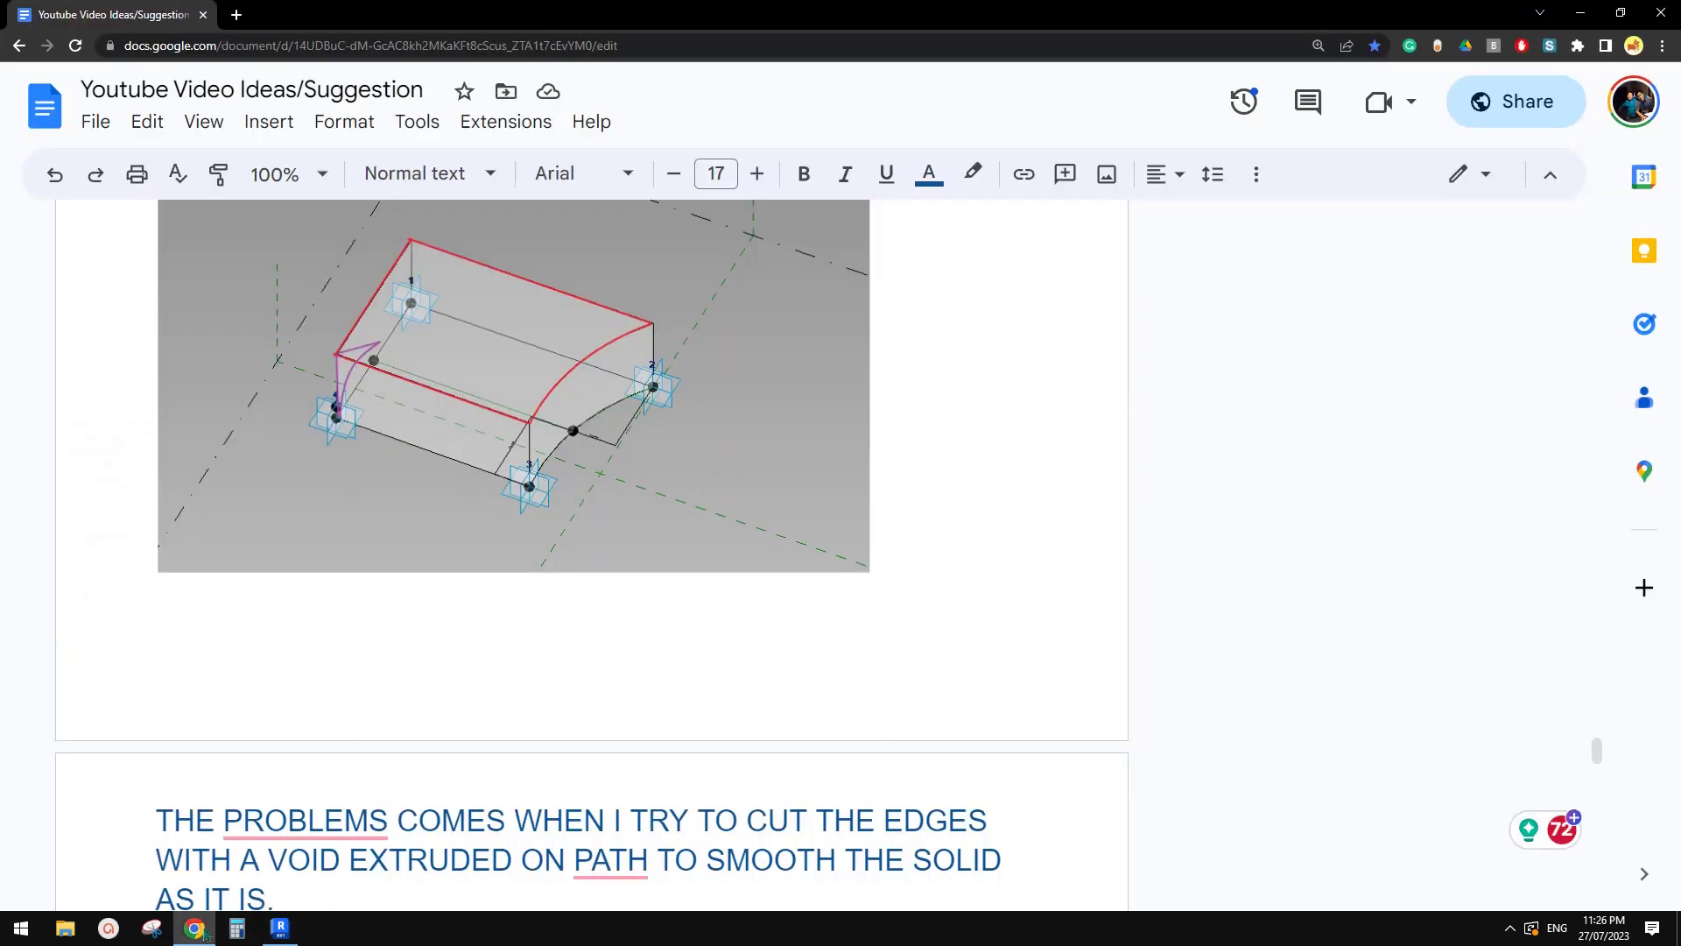
scroll(609, 612, up, 8)
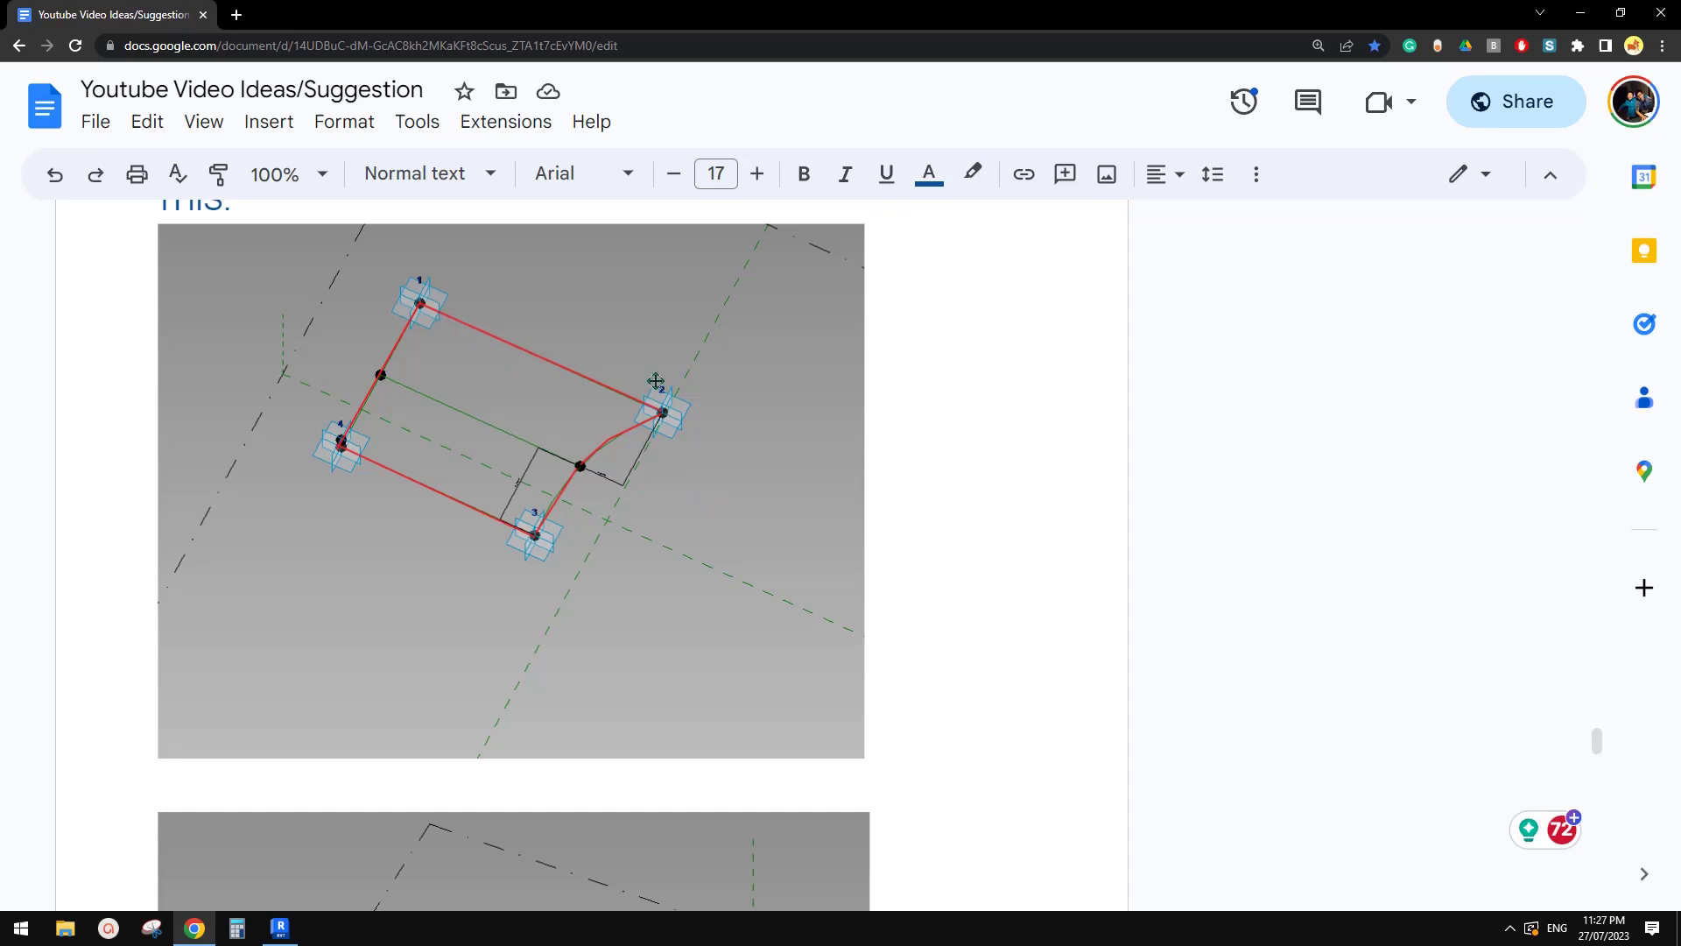
scroll(590, 472, up, 1)
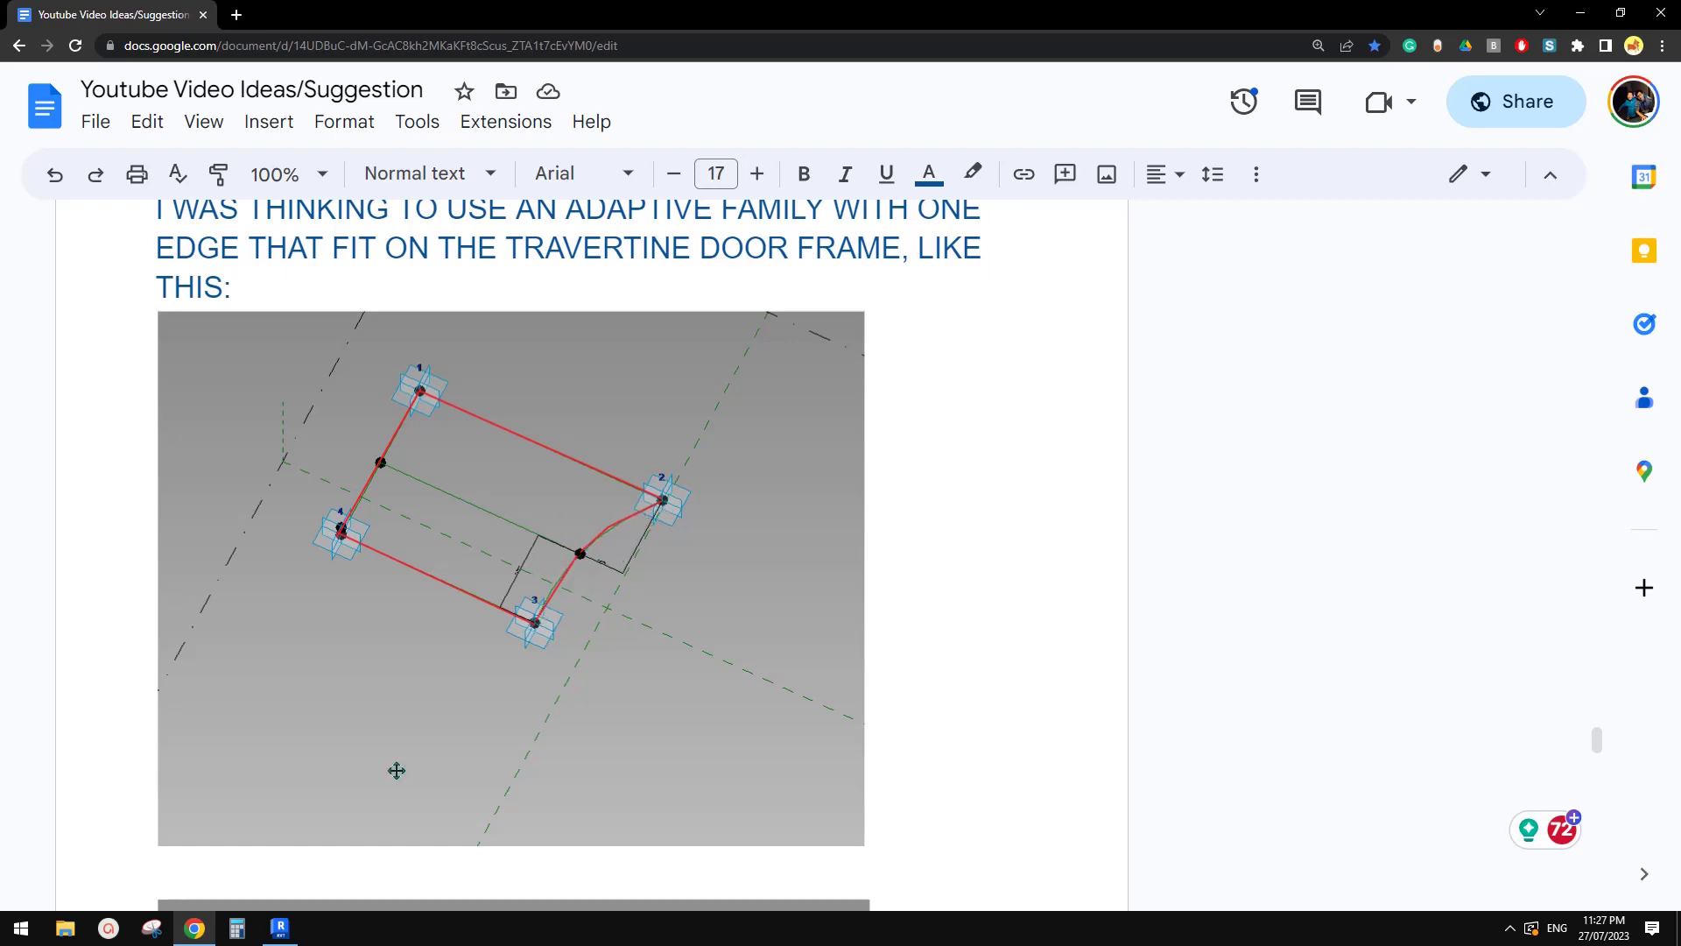
- Return to Revit and place five reference points on the Ref. Level, following the block outline sketch in the document
click(279, 927)
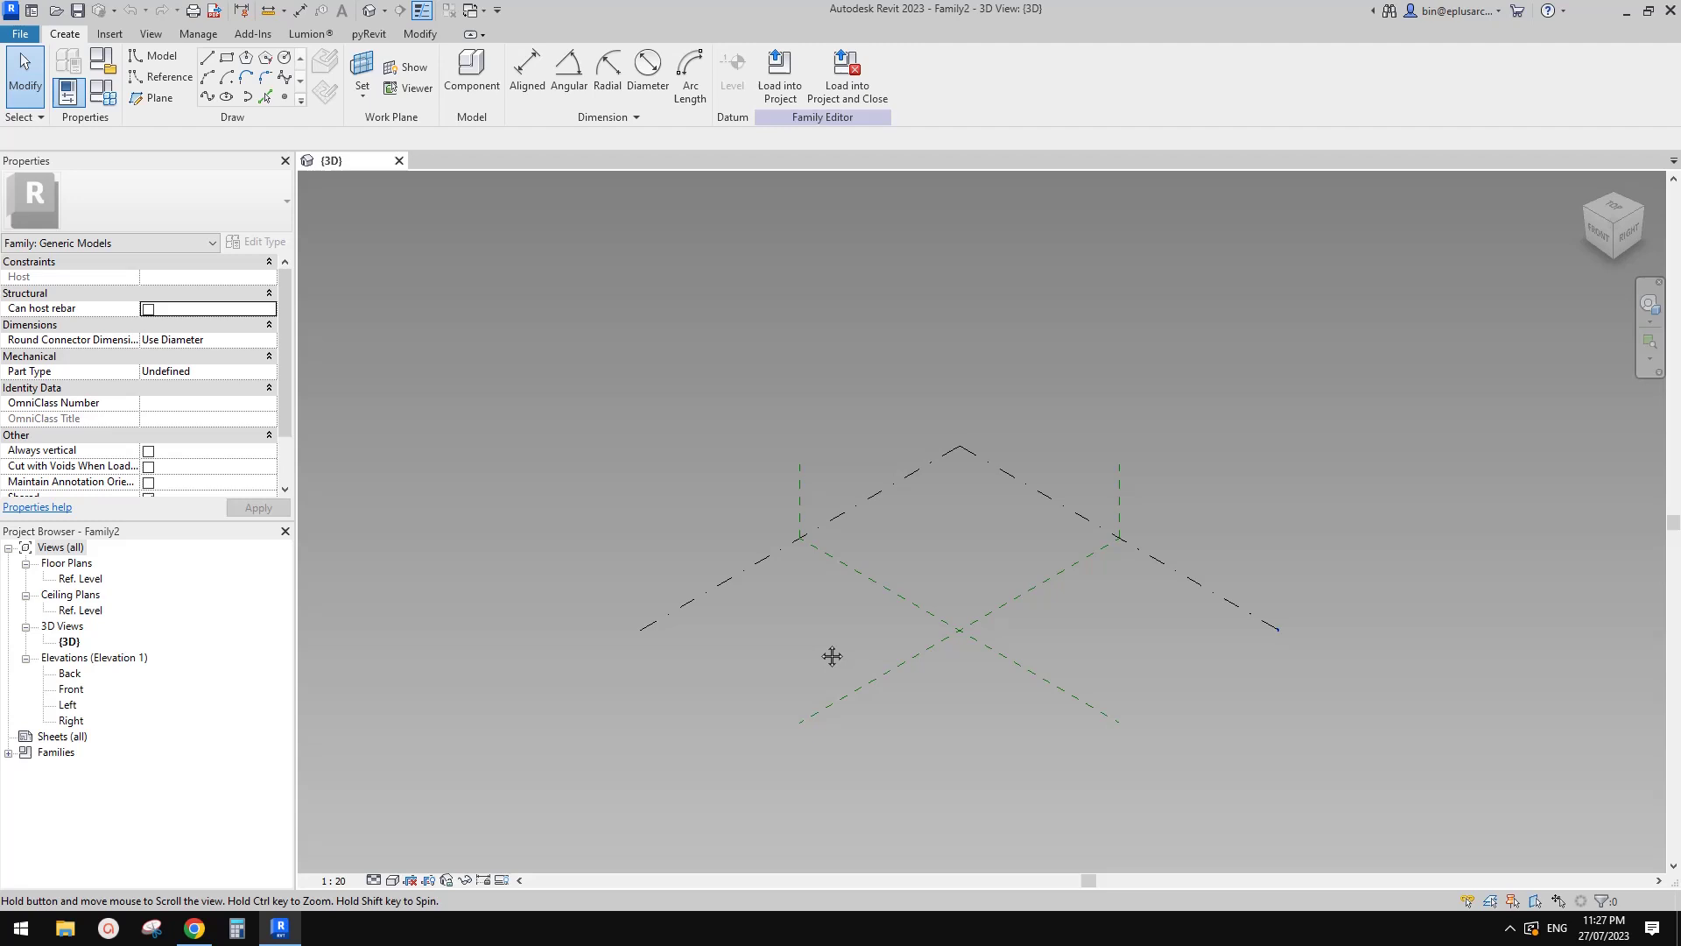
scroll(831, 656, down, 1)
mouse_move(890, 612)
shift+middle_down()
mouse_move(878, 601)
mouse_move(889, 632)
shift+middle_up()
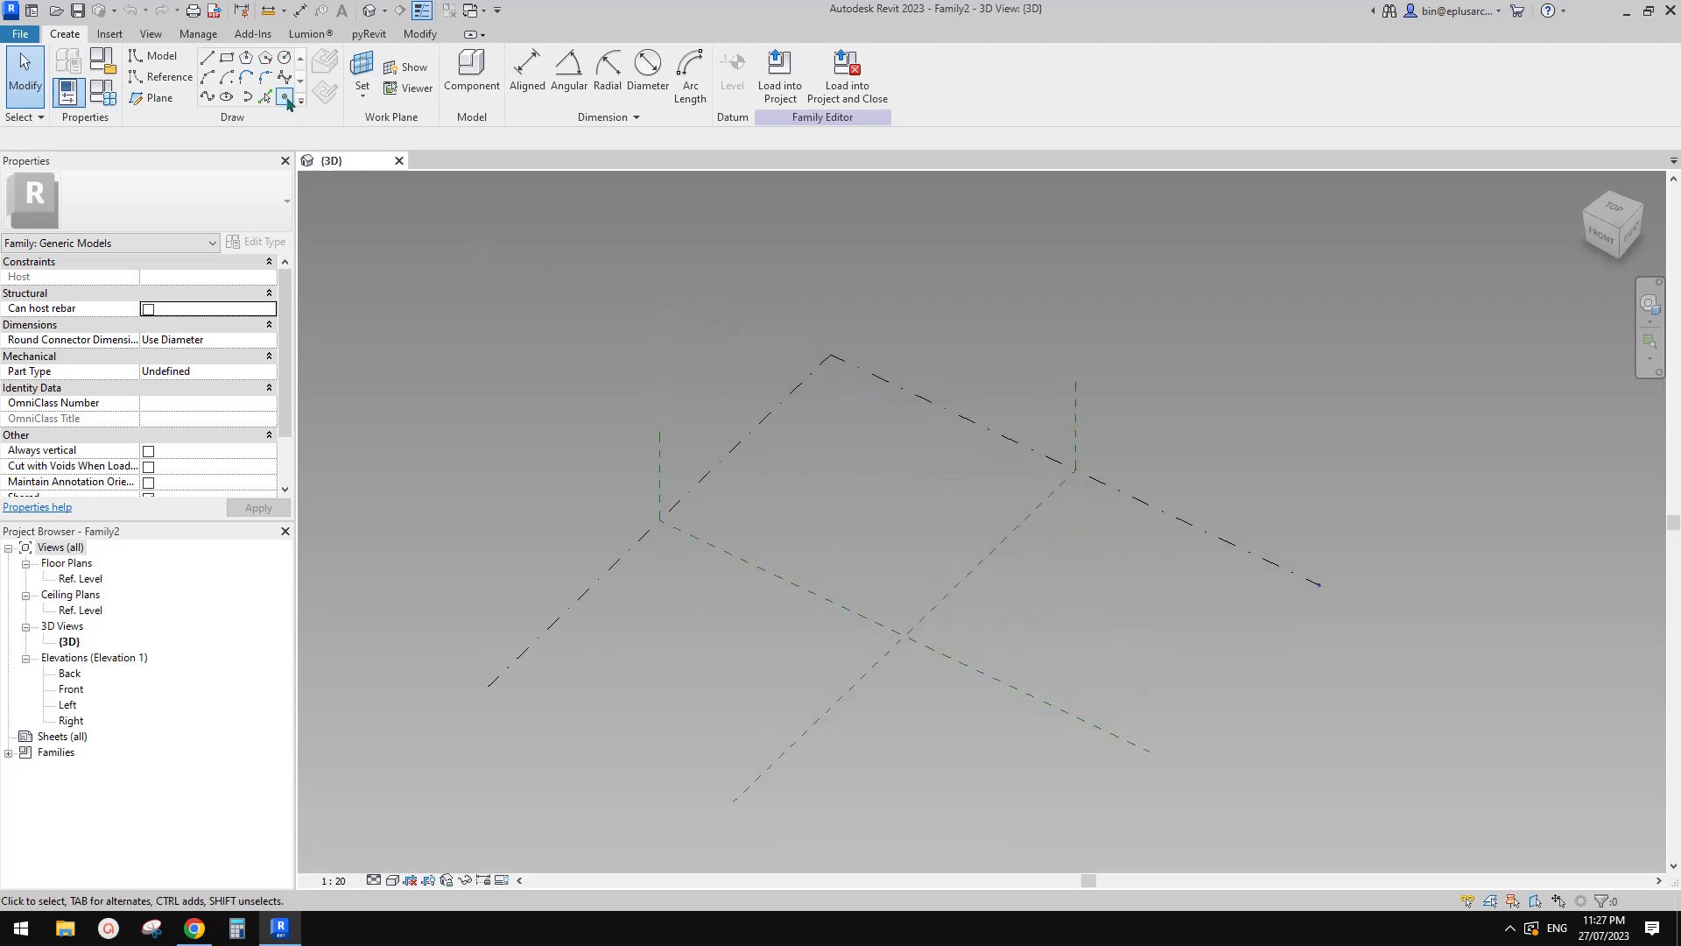
click(284, 97)
mouse_move(972, 499)
shift+middle_down()
mouse_move(1069, 622)
mouse_move(987, 593)
mouse_move(963, 608)
mouse_move(990, 487)
shift+middle_up()
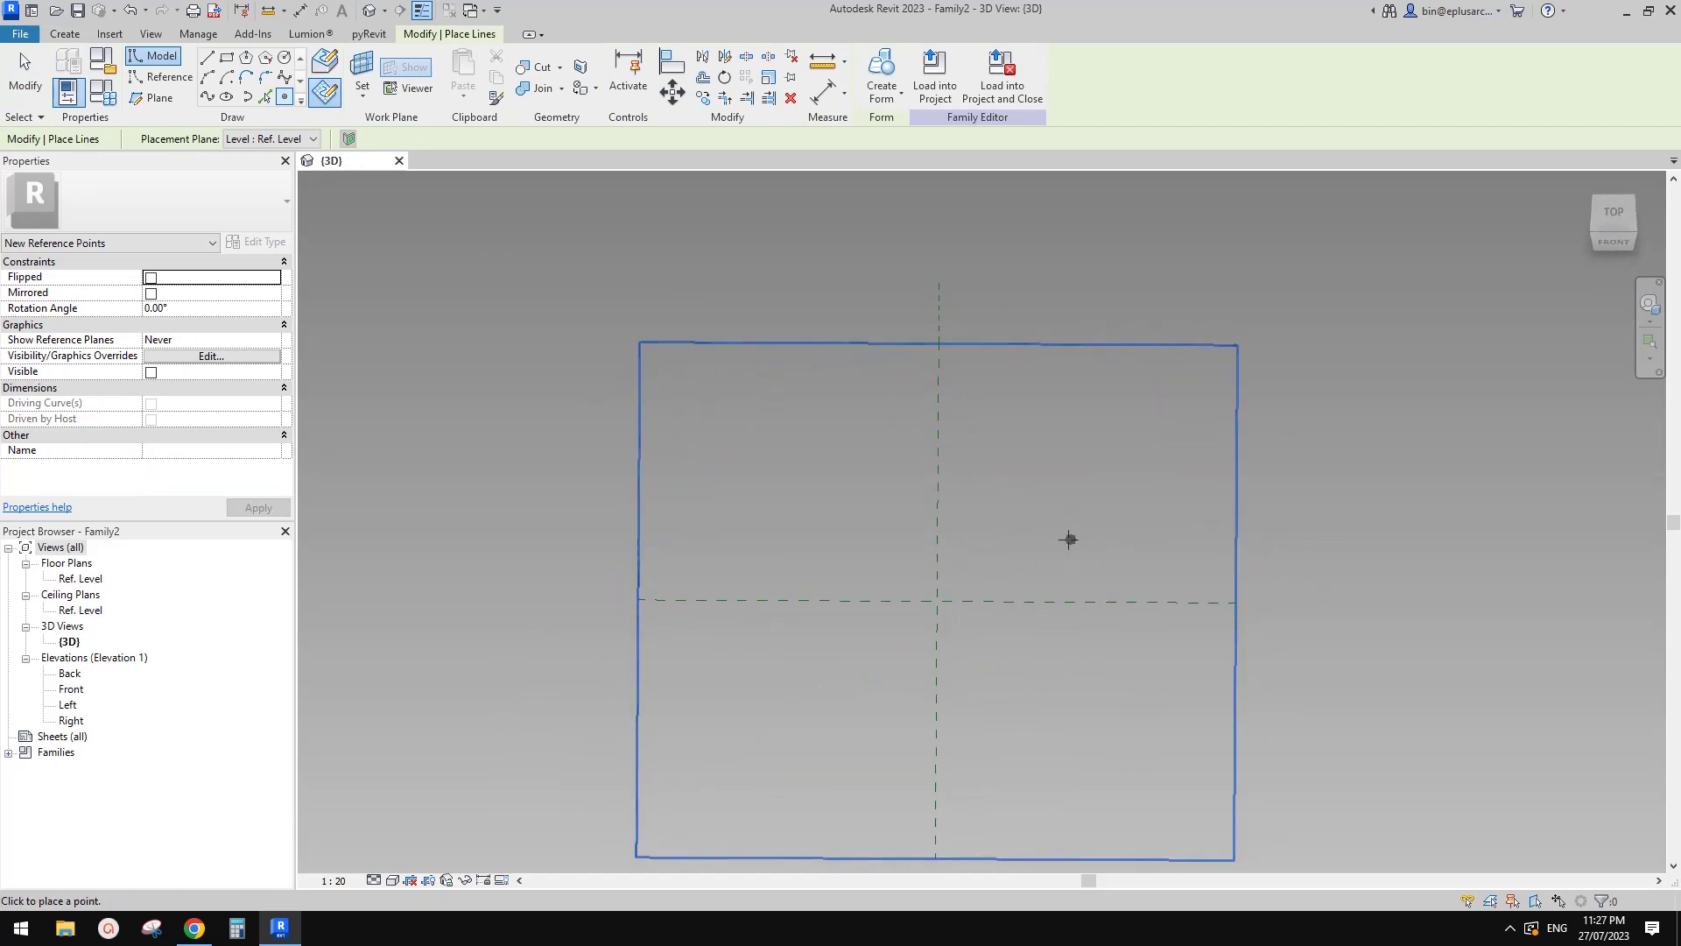
click(195, 927)
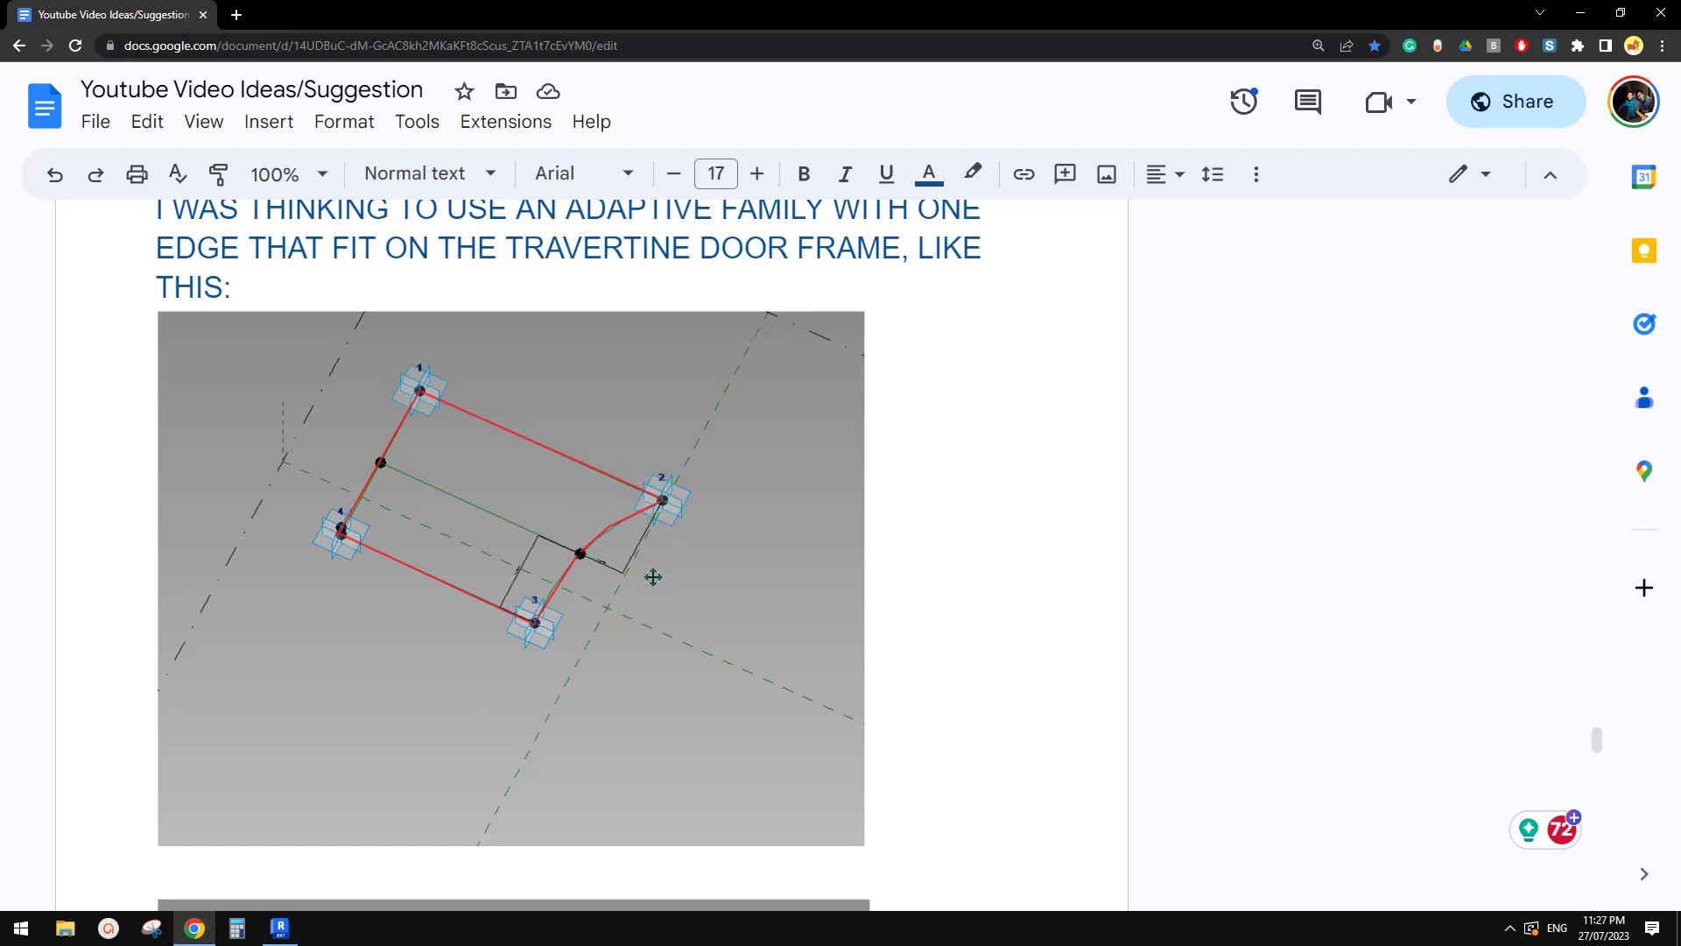
click(280, 927)
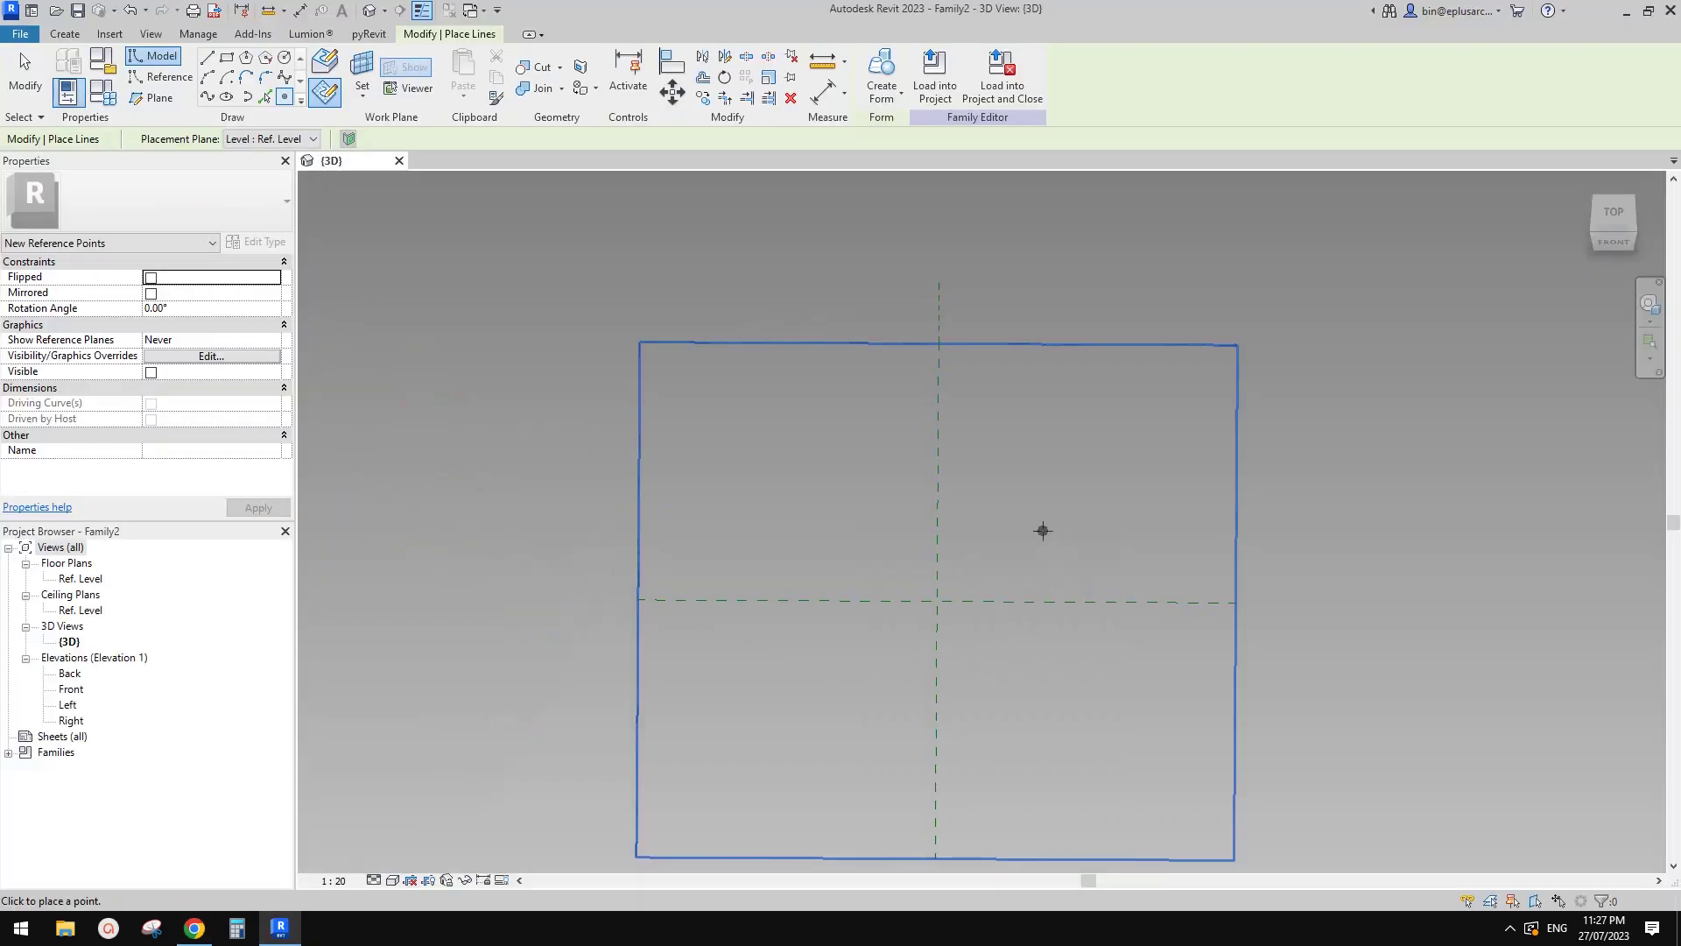
click(1073, 517)
click(1000, 580)
click(981, 668)
click(787, 516)
key(Escape)
- Select all the reference points and make them adaptive
drag(737, 466, 1110, 749)
click(963, 74)
- Reposition adaptive points 1, 2 and 3 to outline the block's curved side, with point 3 about 4600 mm and 1100 mm from the reference planes
scroll(1004, 537, up, 2)
scroll(1002, 558, up, 1)
middle_drag(990, 575, 1025, 521)
click(875, 477)
drag(1038, 550, 1098, 498)
drag(1004, 688, 1076, 558)
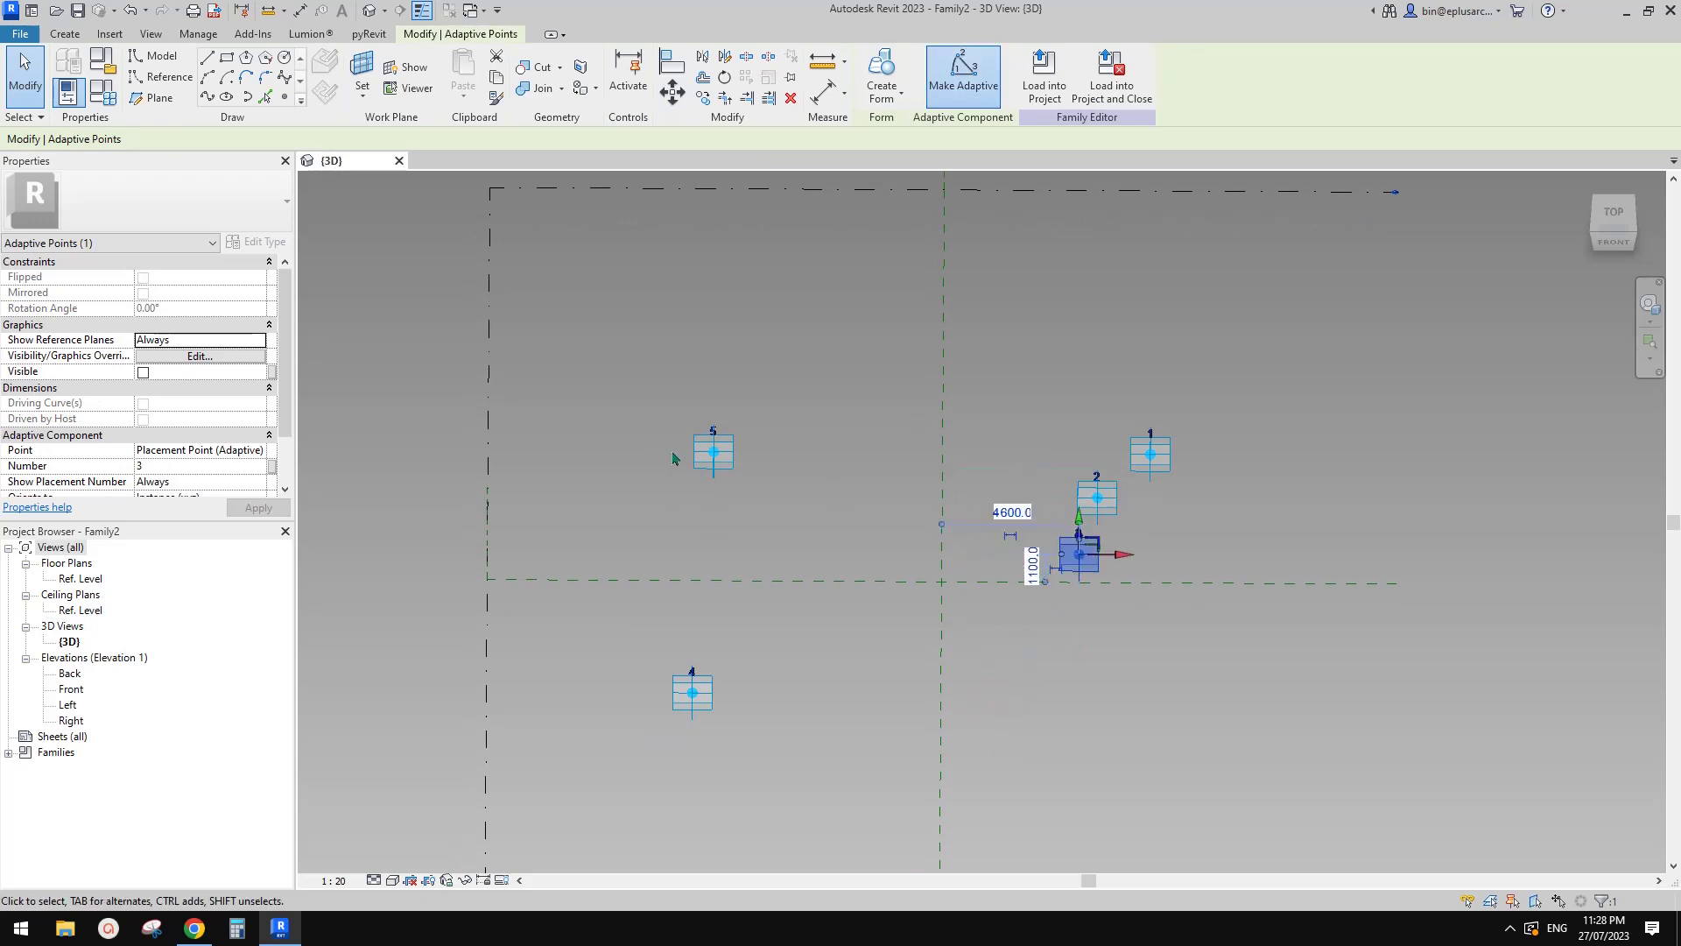
- Move adaptive points 5 and 4 to the block's straight side, with point 5 about 1300 mm and 4400 mm from the reference planes
drag(713, 453, 985, 453)
click(700, 681)
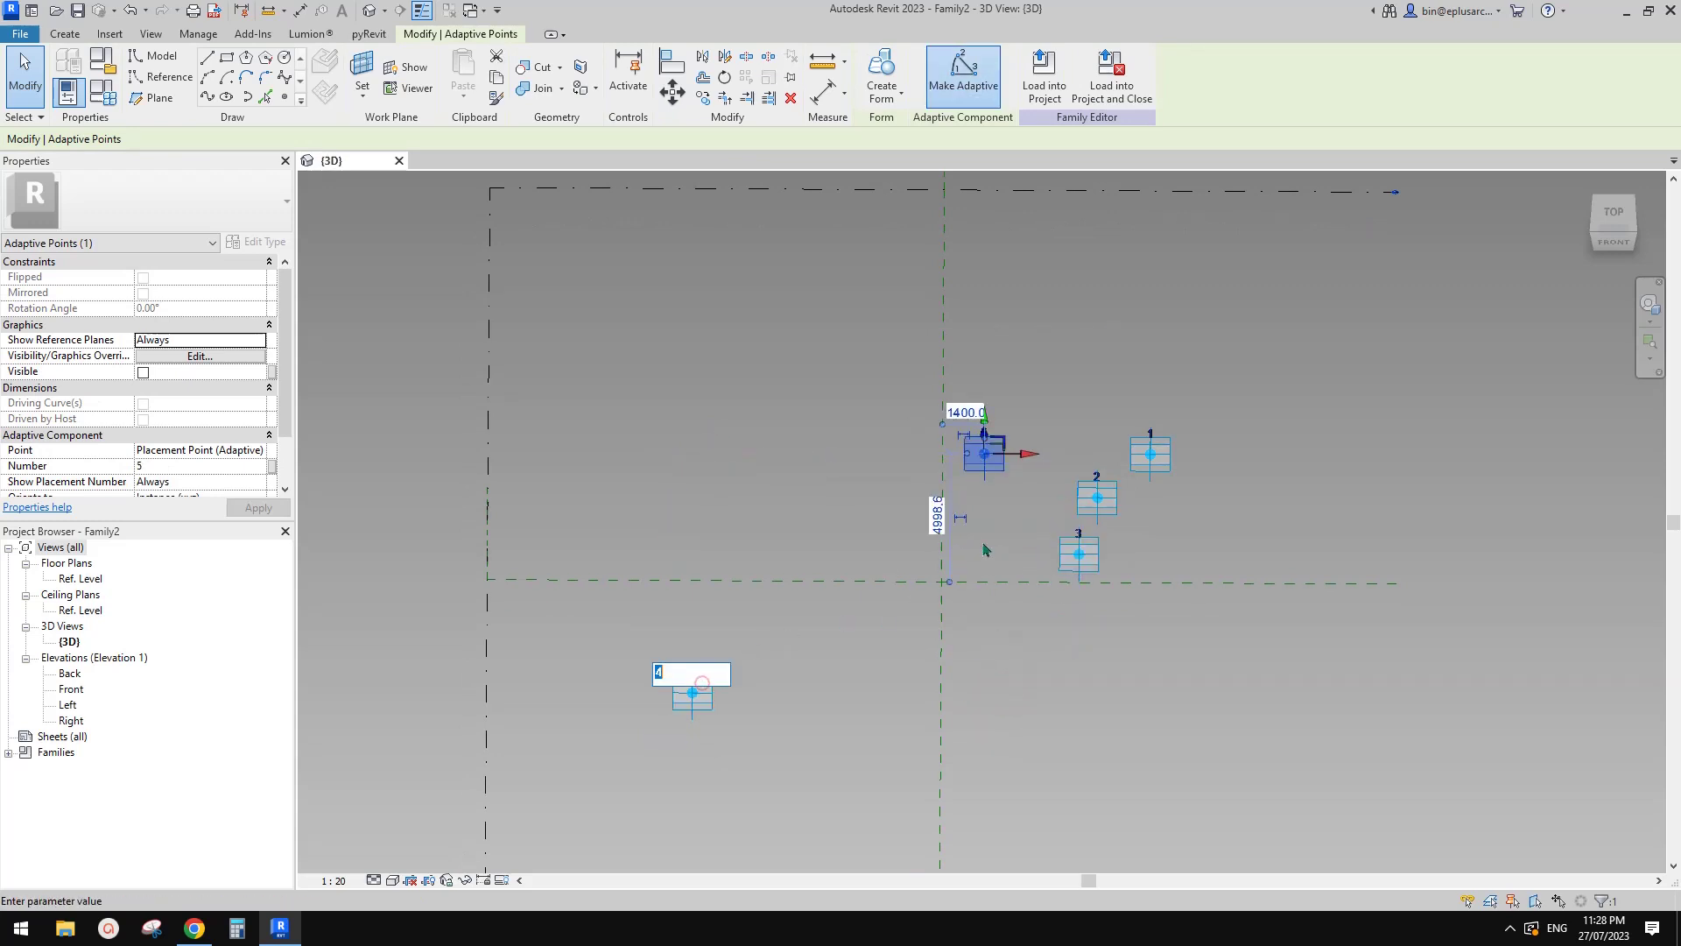
click(1001, 544)
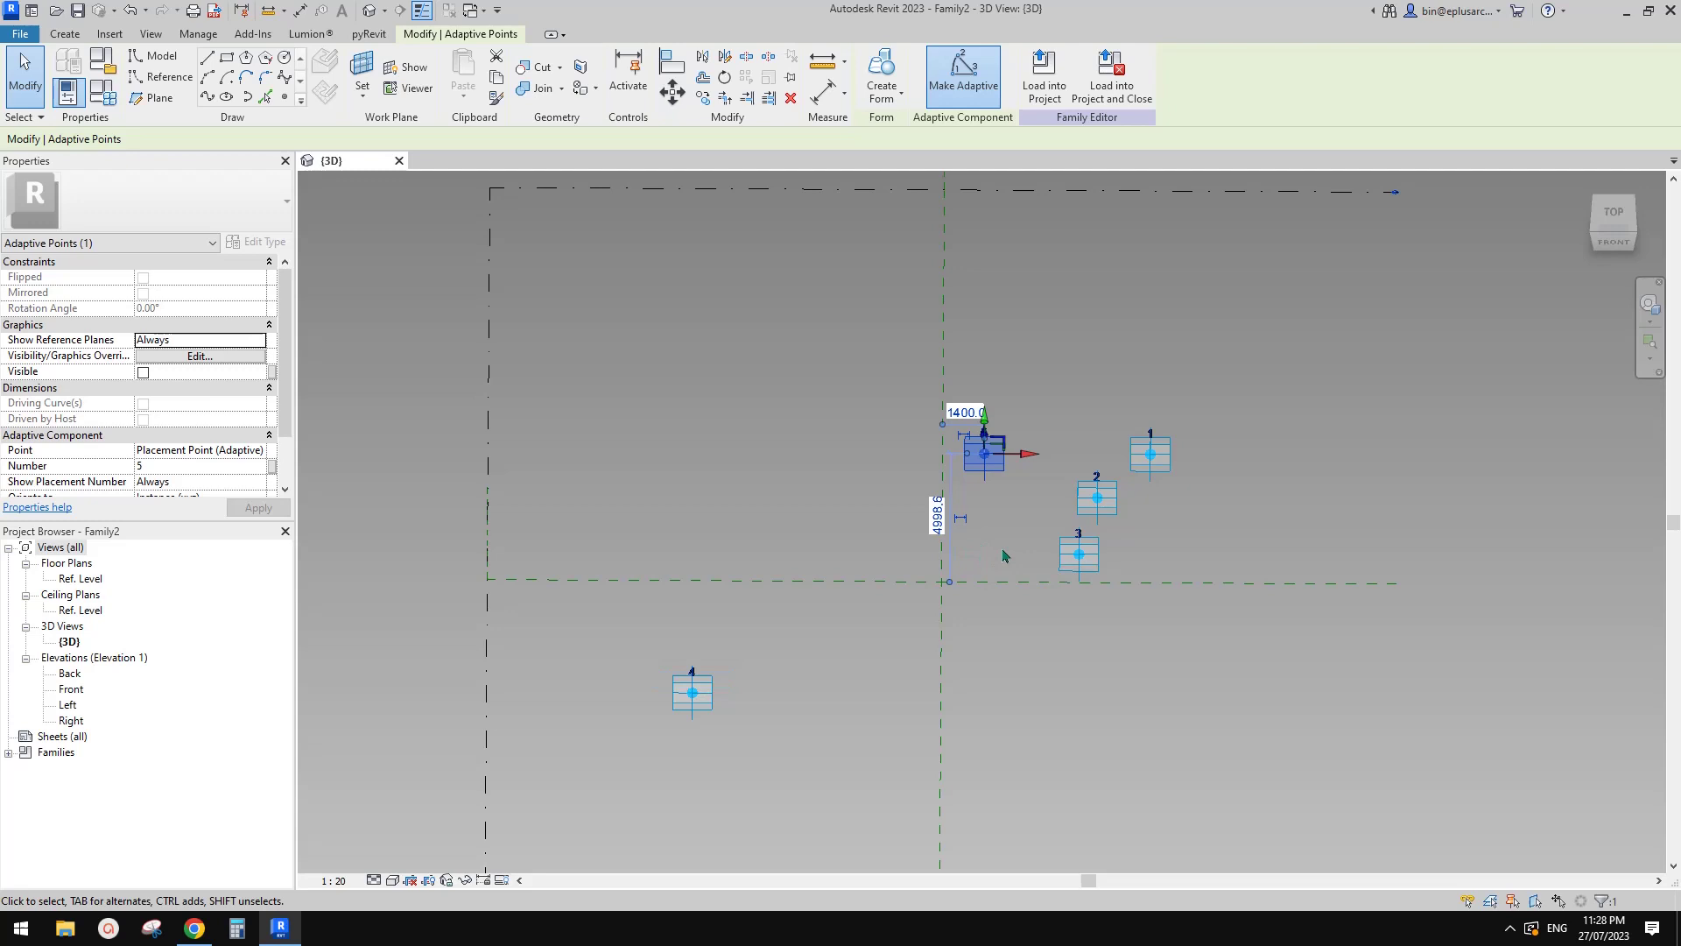
drag(700, 700, 970, 562)
shift+middle_drag(980, 543, 1071, 520)
drag(1167, 478, 1140, 500)
drag(839, 459, 829, 479)
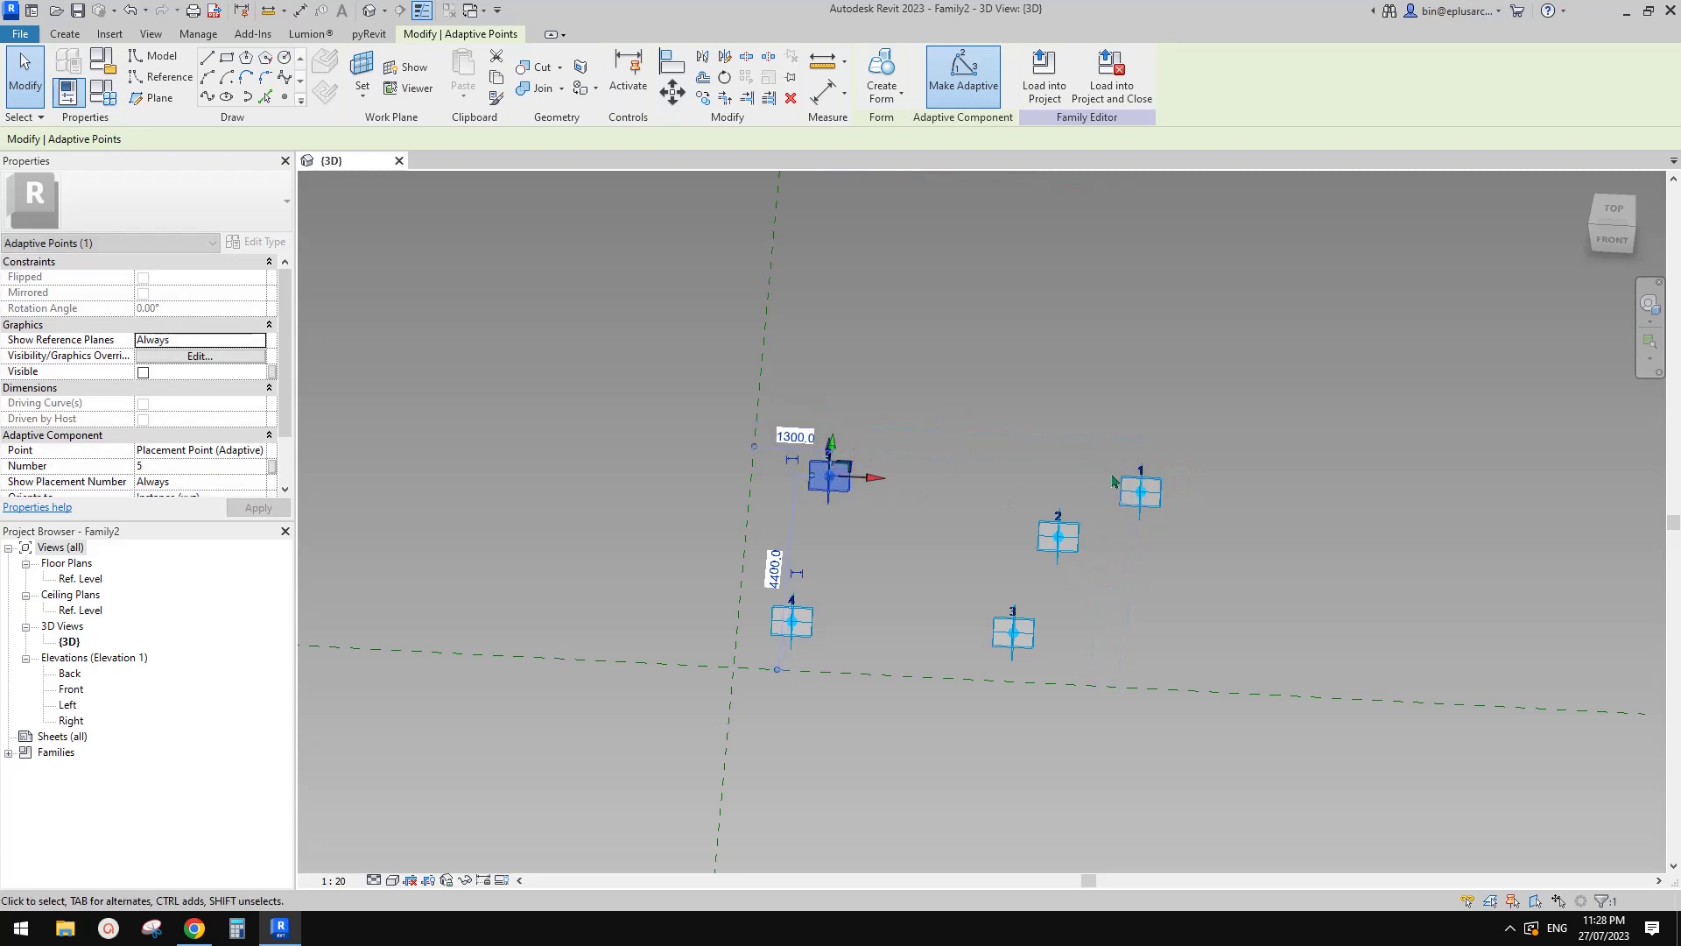
- Bring points 1, 2 and 3 close to point 5, placing point 3 about 2100 mm and 2900 mm from the reference planes
drag(1140, 492, 905, 482)
click(1162, 565)
drag(1066, 550, 886, 516)
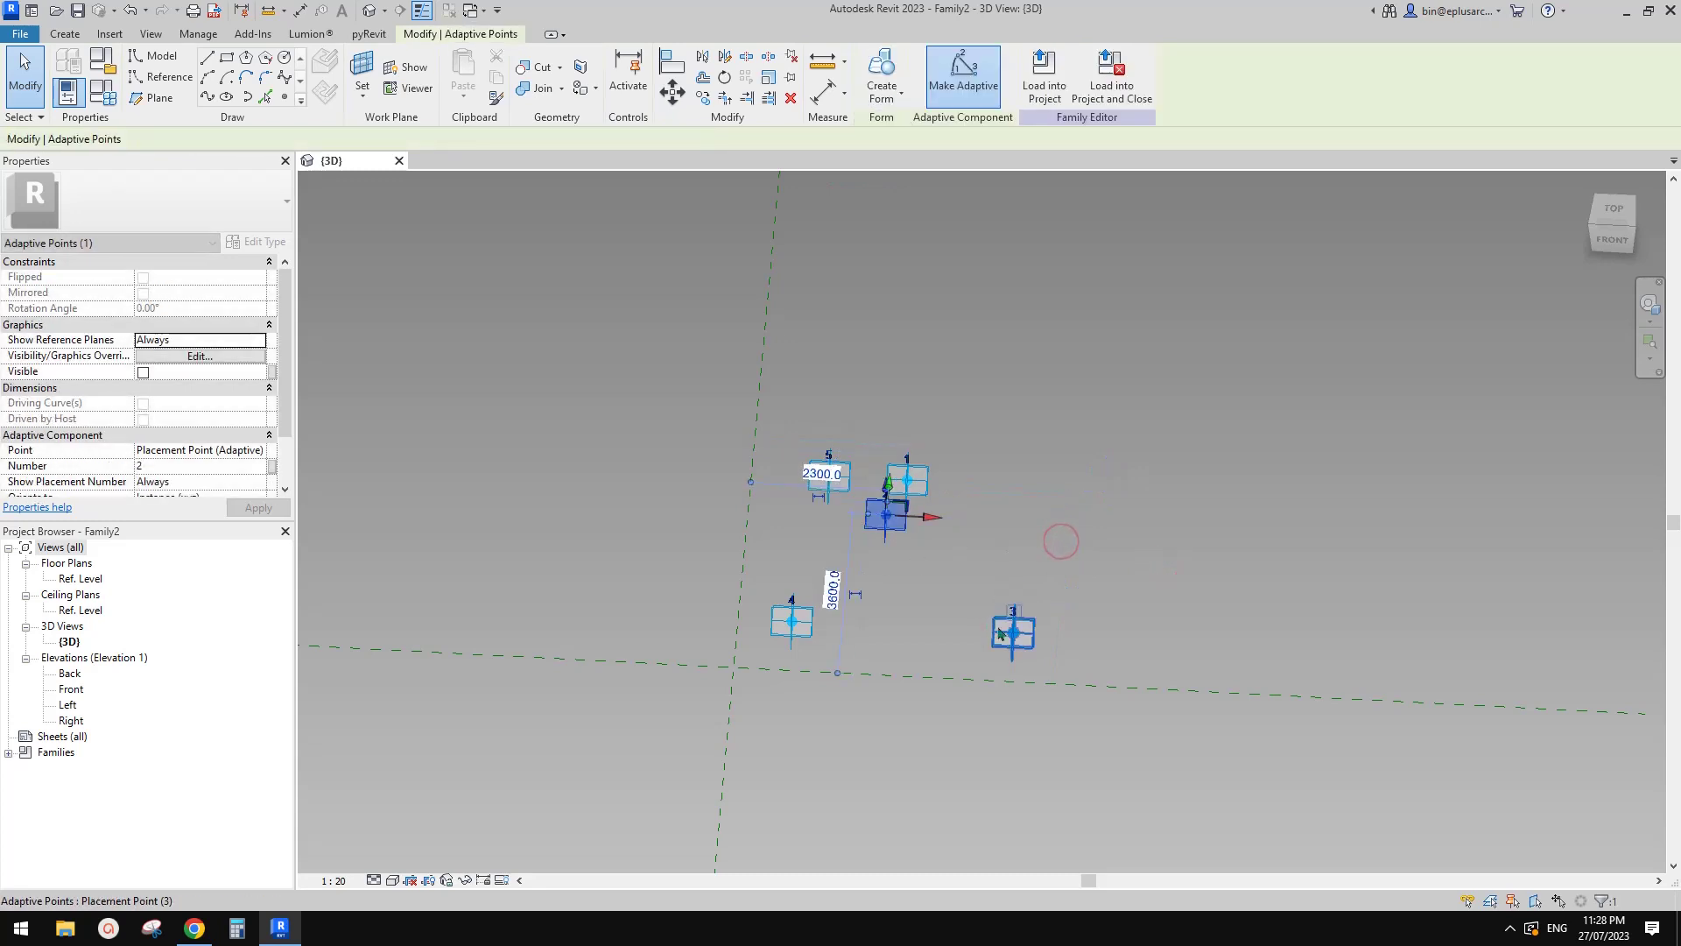
drag(1014, 632, 869, 550)
scroll(793, 602, up, 2)
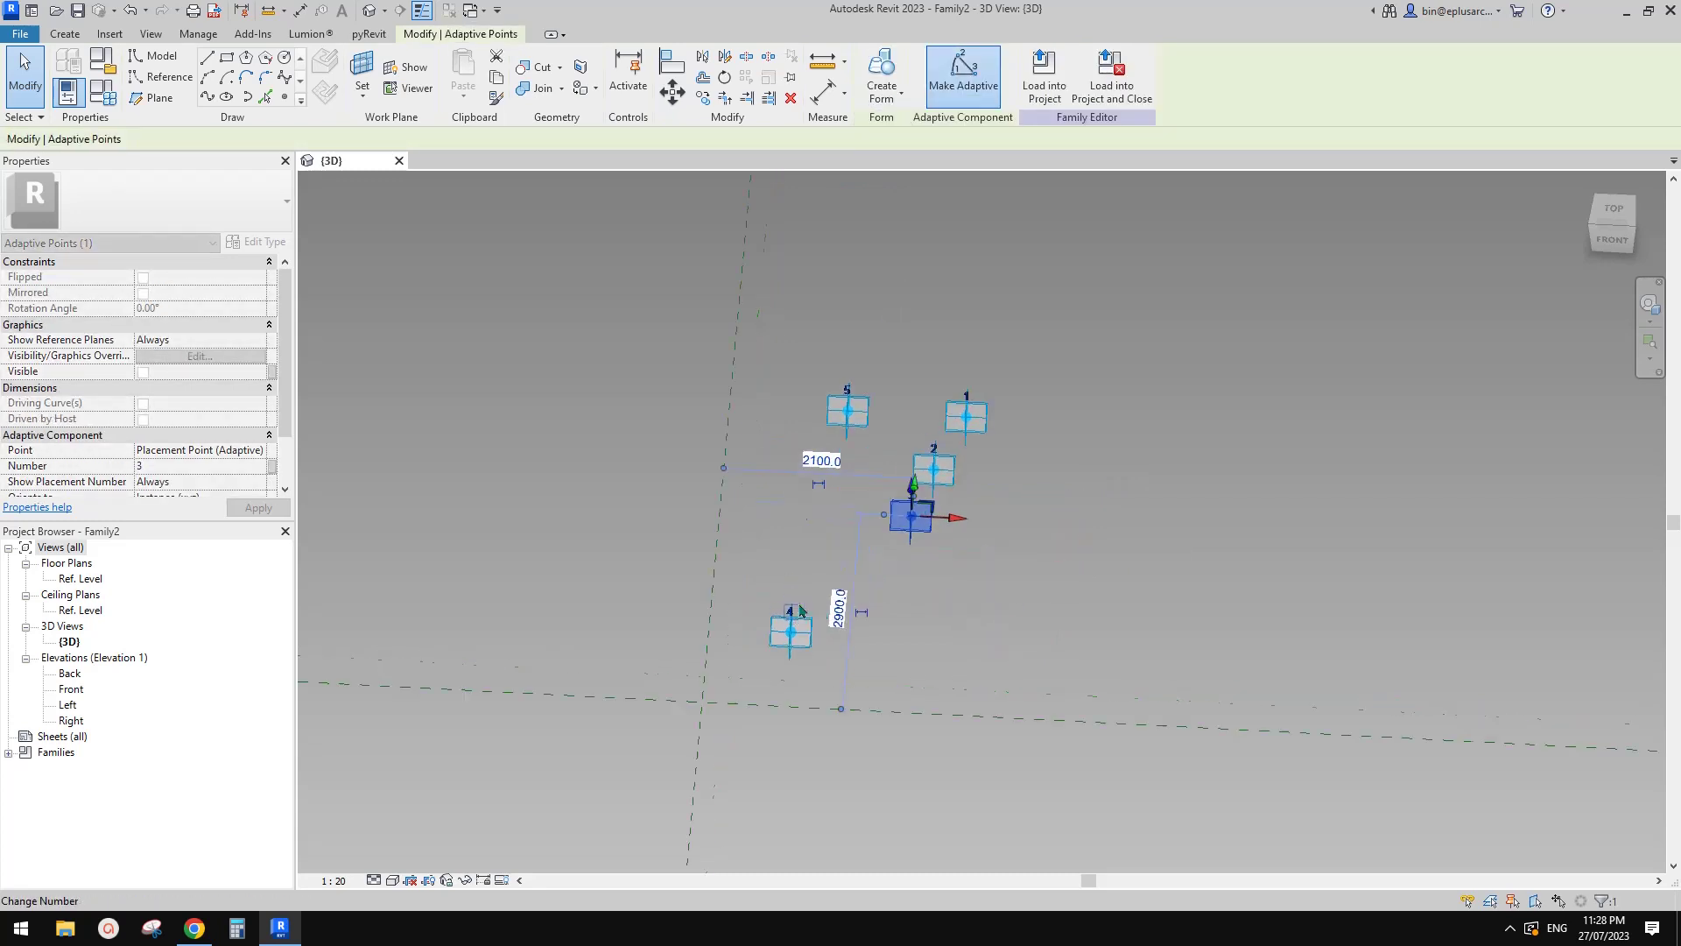
- Tighten the layout by shifting points 2, 3 and 4 toward points 1 and 5, with point 4 about 1360 mm and 3440 mm from the reference planes
click(915, 649)
drag(795, 629, 848, 504)
scroll(914, 466, up, 2)
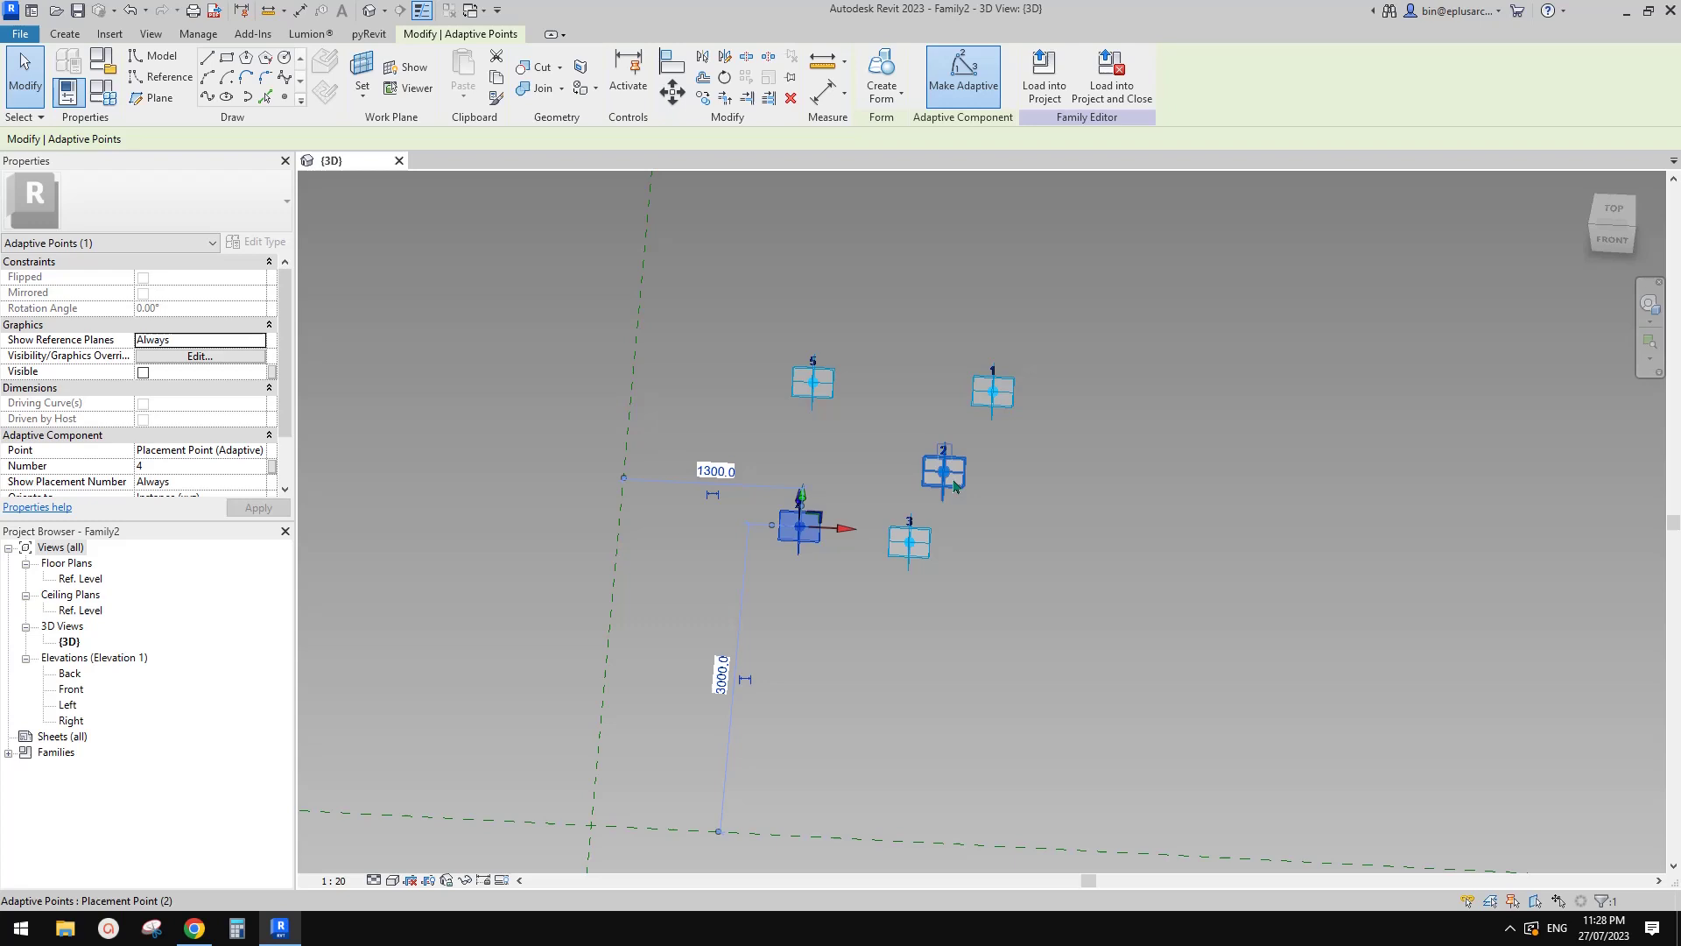
drag(951, 473, 951, 442)
drag(909, 541, 923, 487)
drag(806, 522, 819, 480)
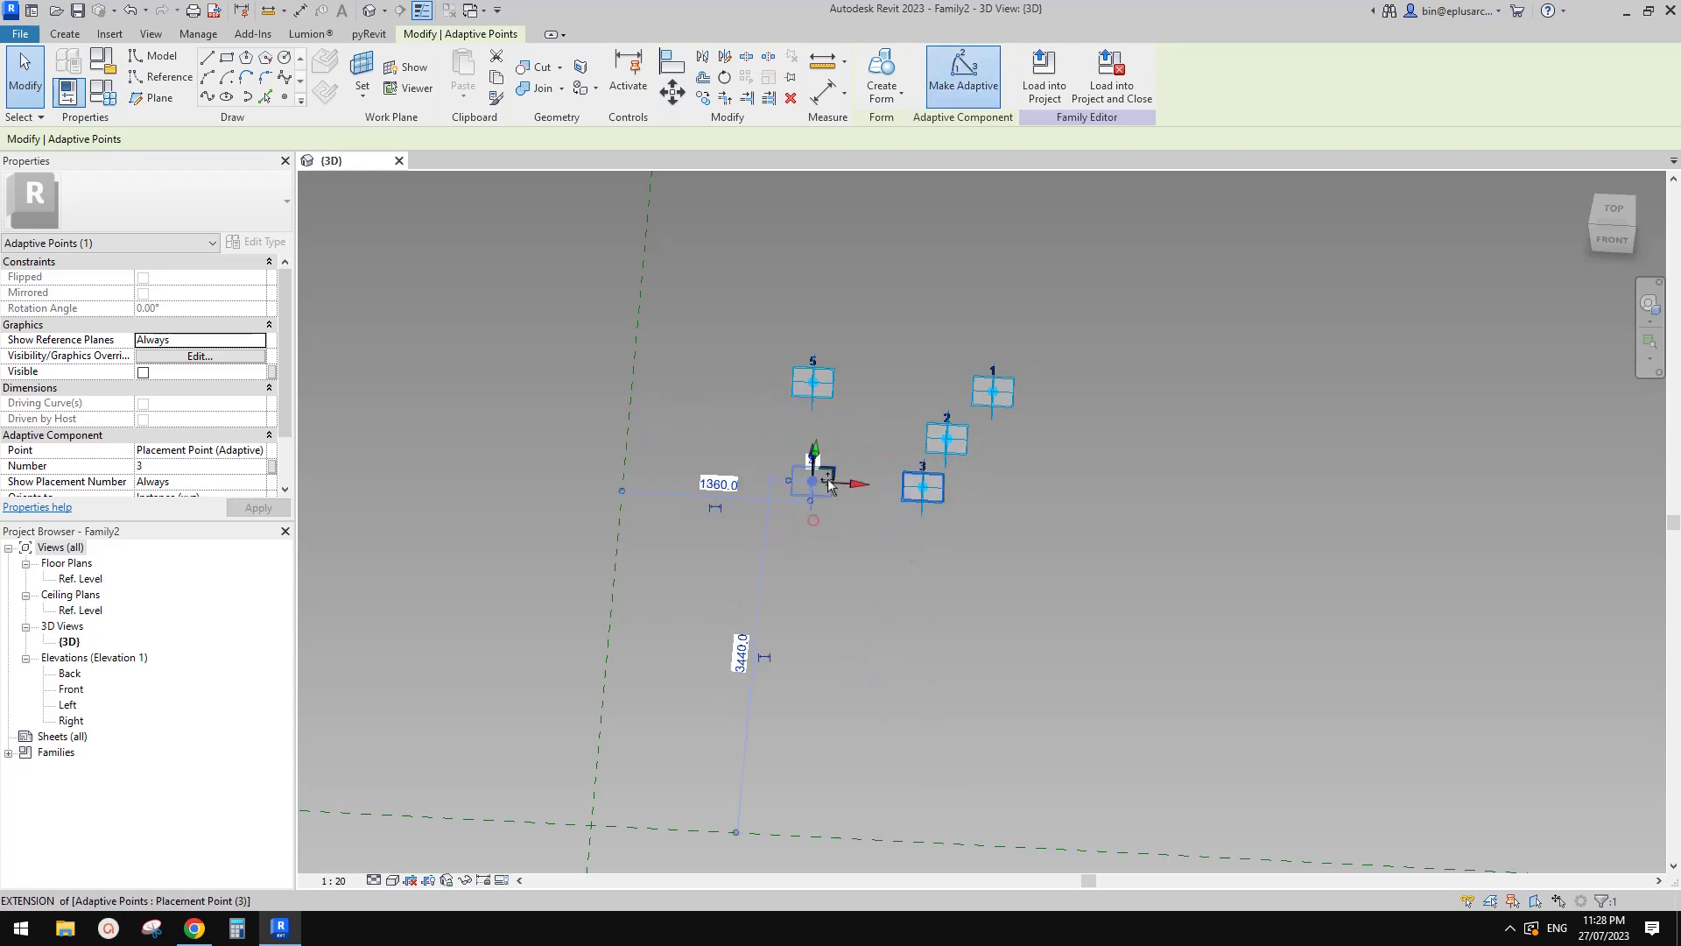
- Draw a spline through adaptive points 1, 2 and 3 for the block's curved edge
click(885, 524)
scroll(812, 383, up, 2)
click(812, 382)
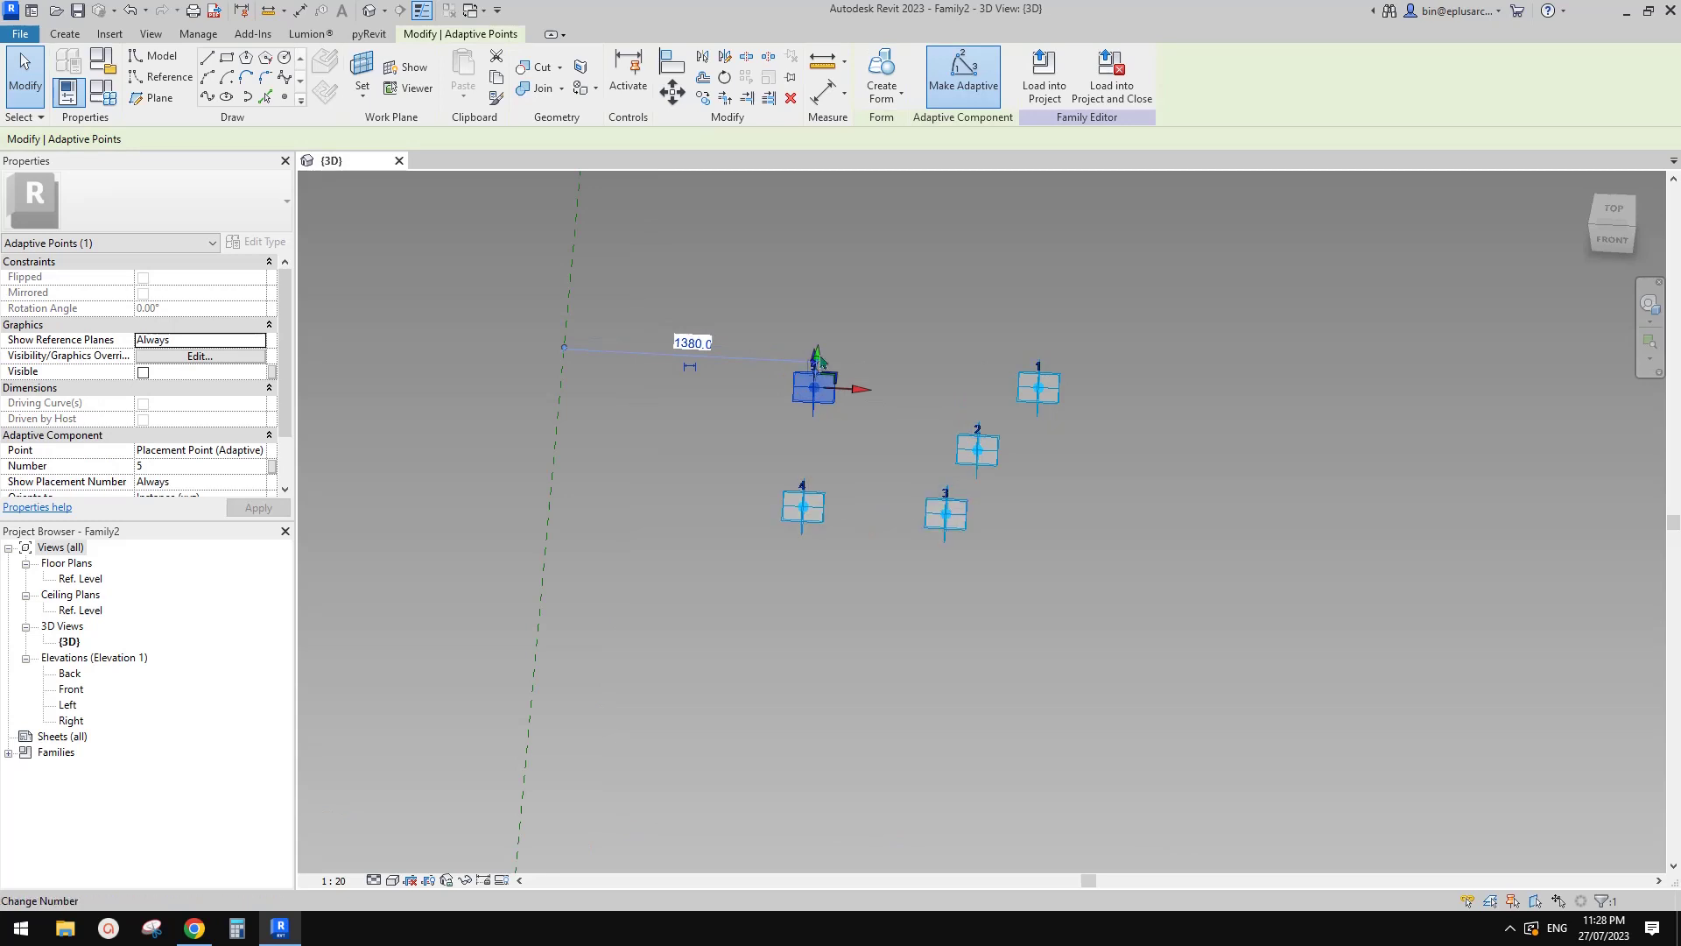
drag(1159, 333, 886, 567)
click(208, 97)
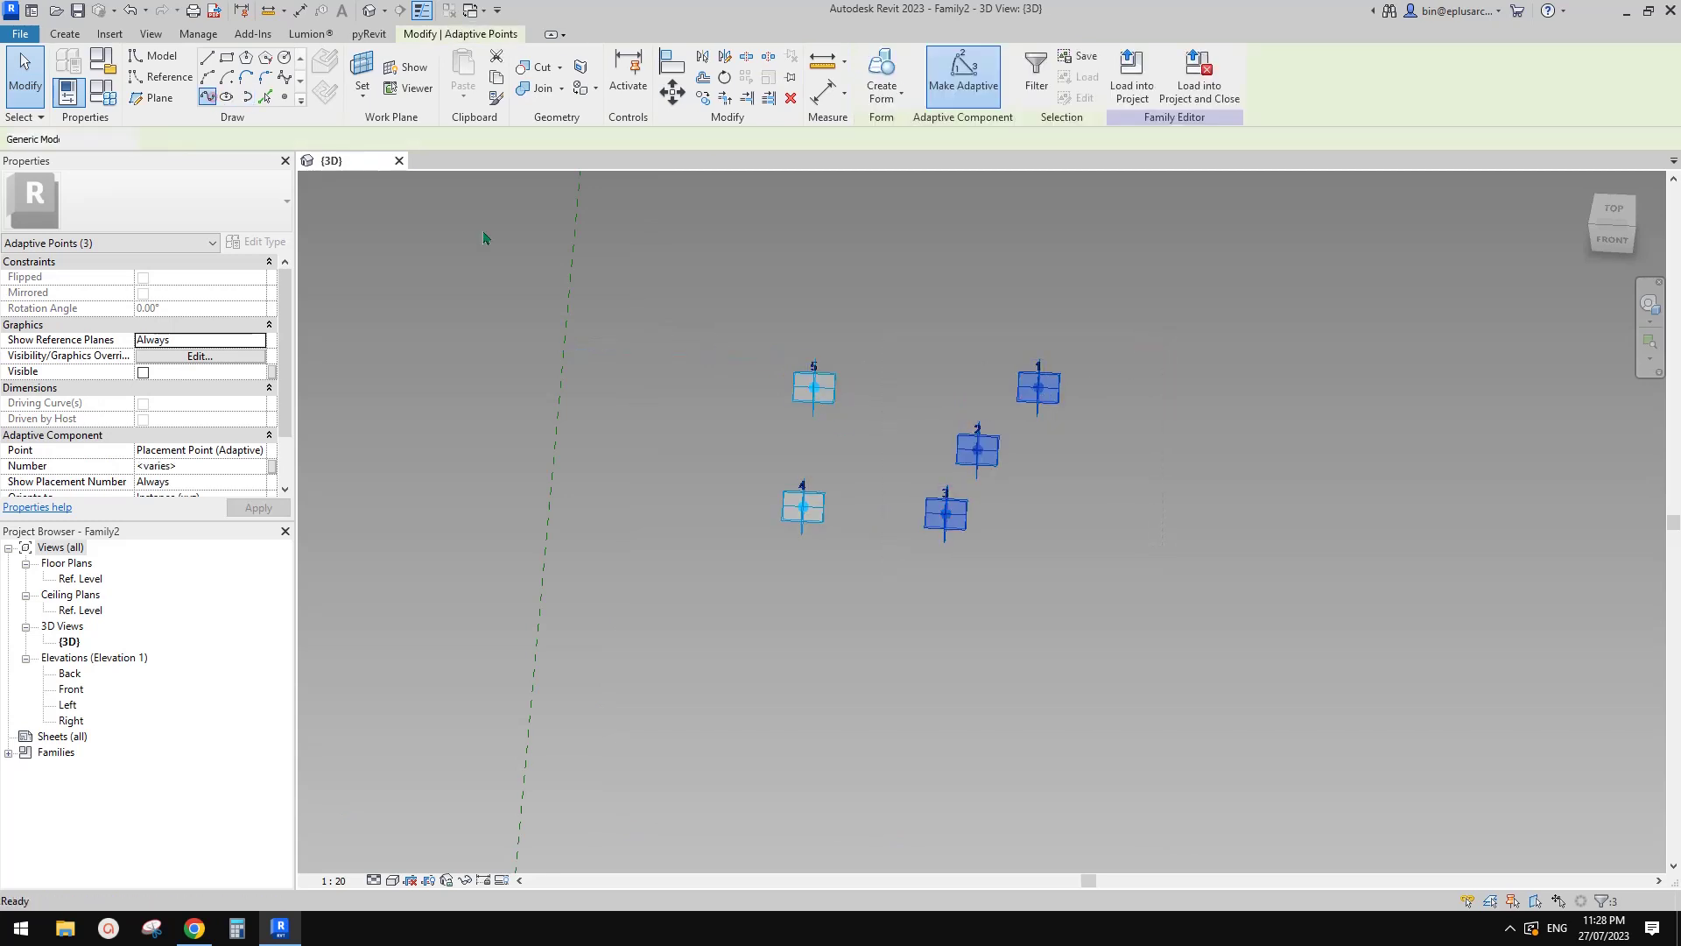
- Connect adaptive points 3 and 4 with a spline through points
scroll(1001, 563, up, 1)
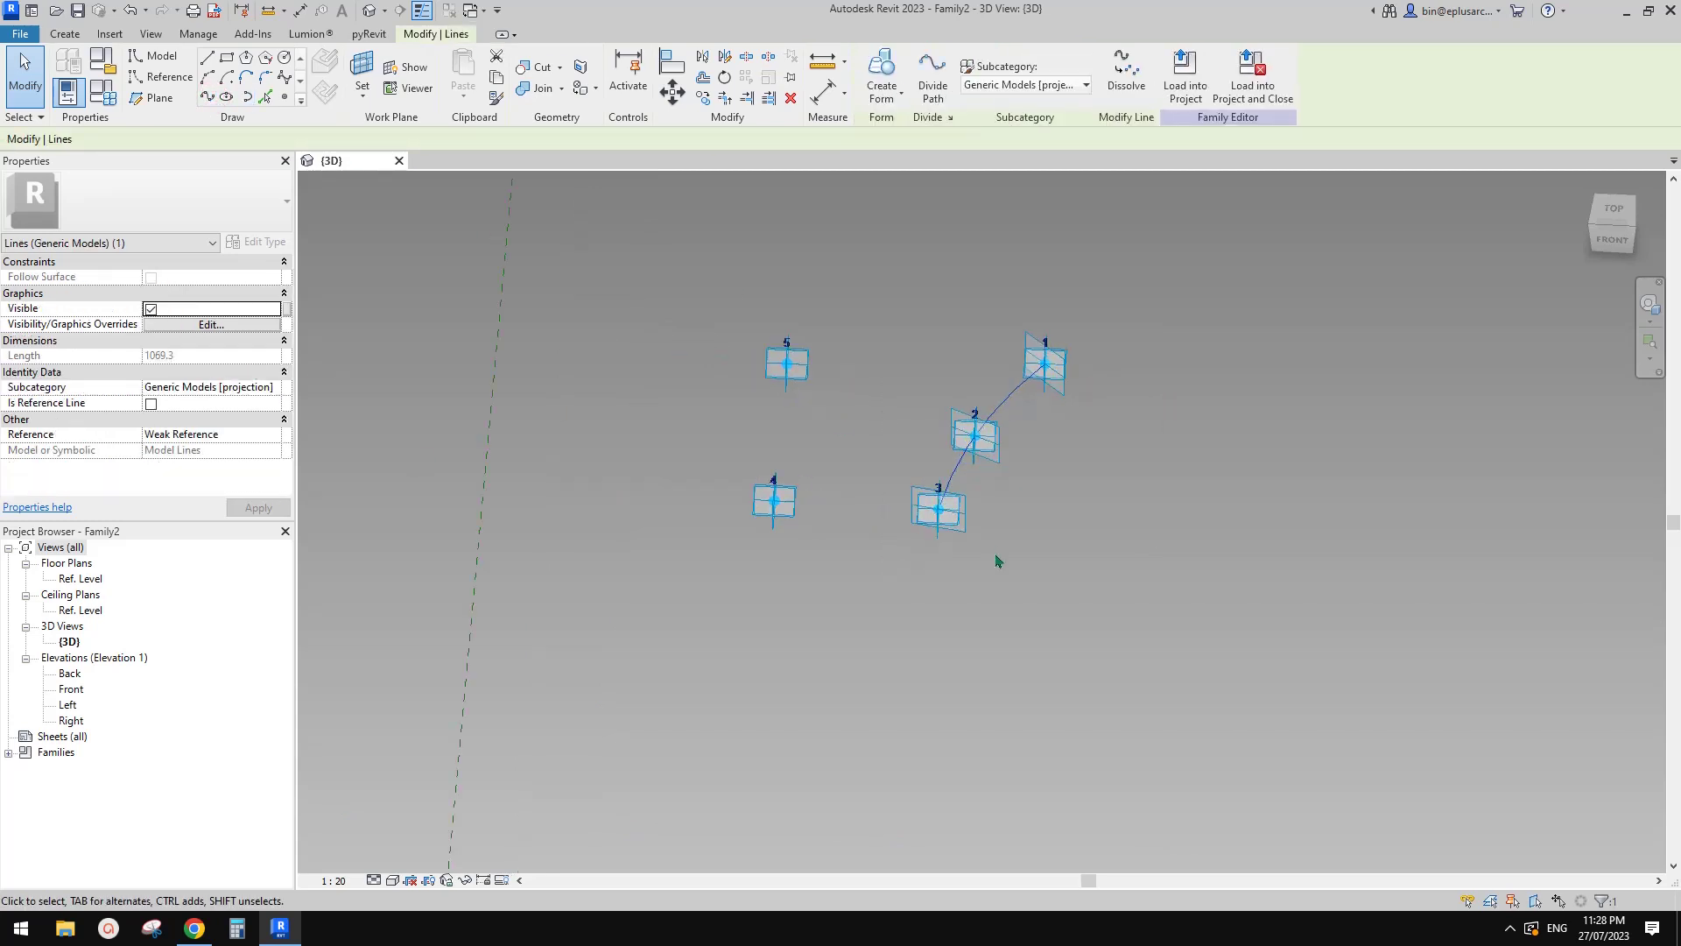
drag(1031, 609, 670, 488)
click(207, 97)
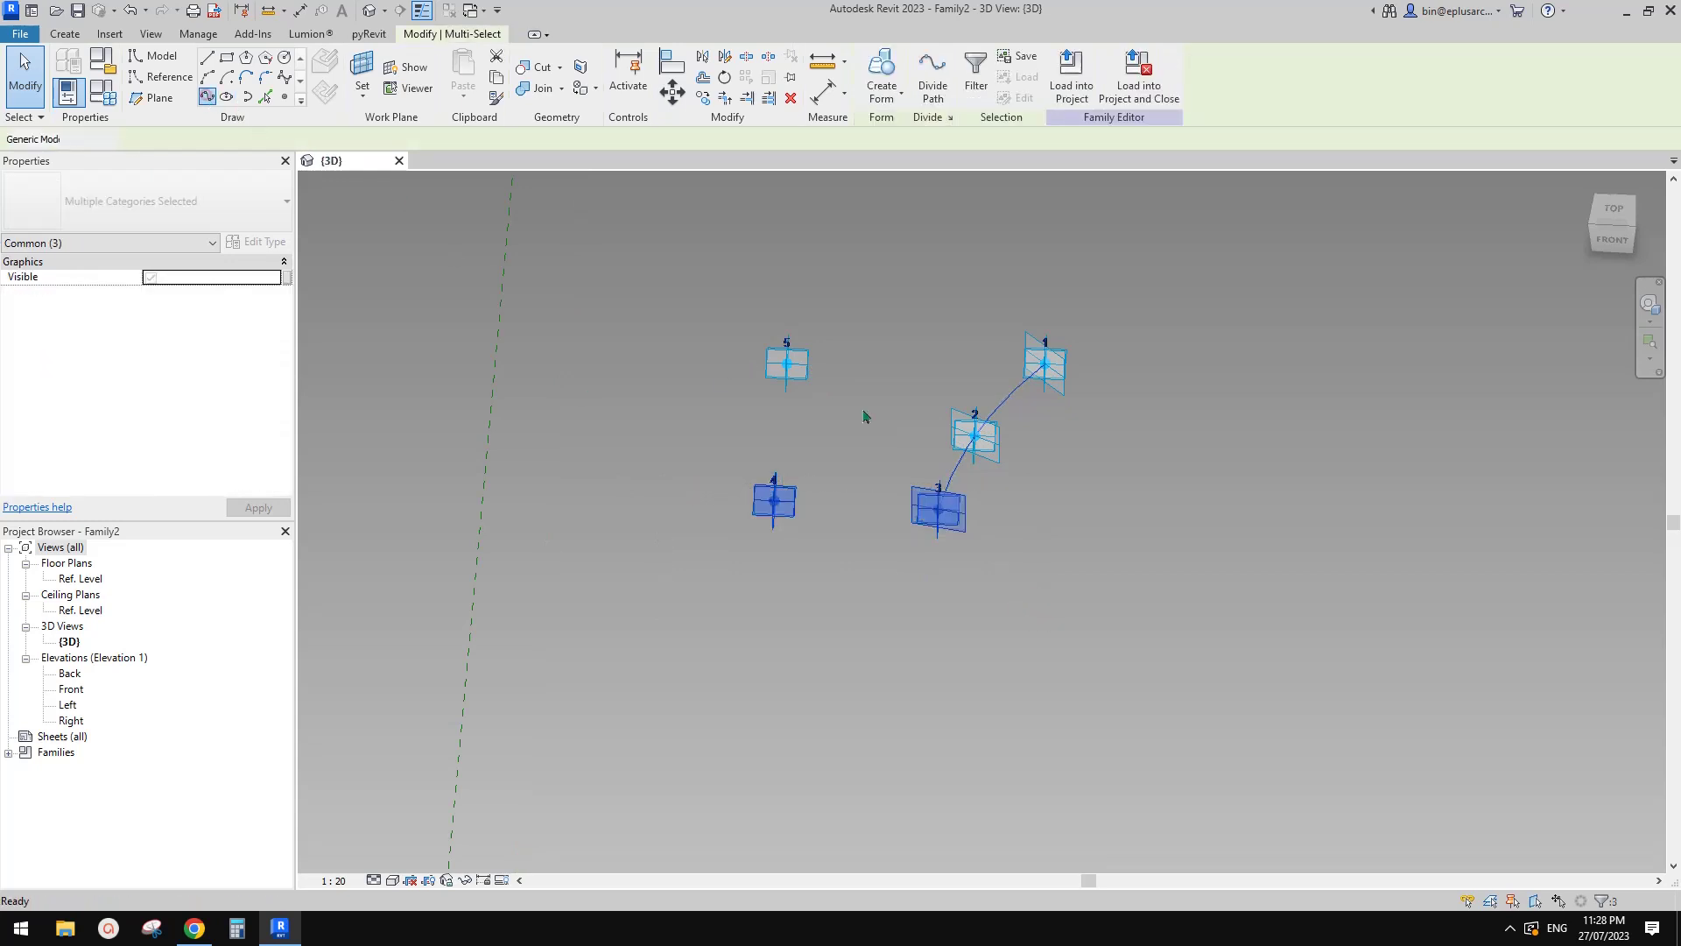
key(Delete)
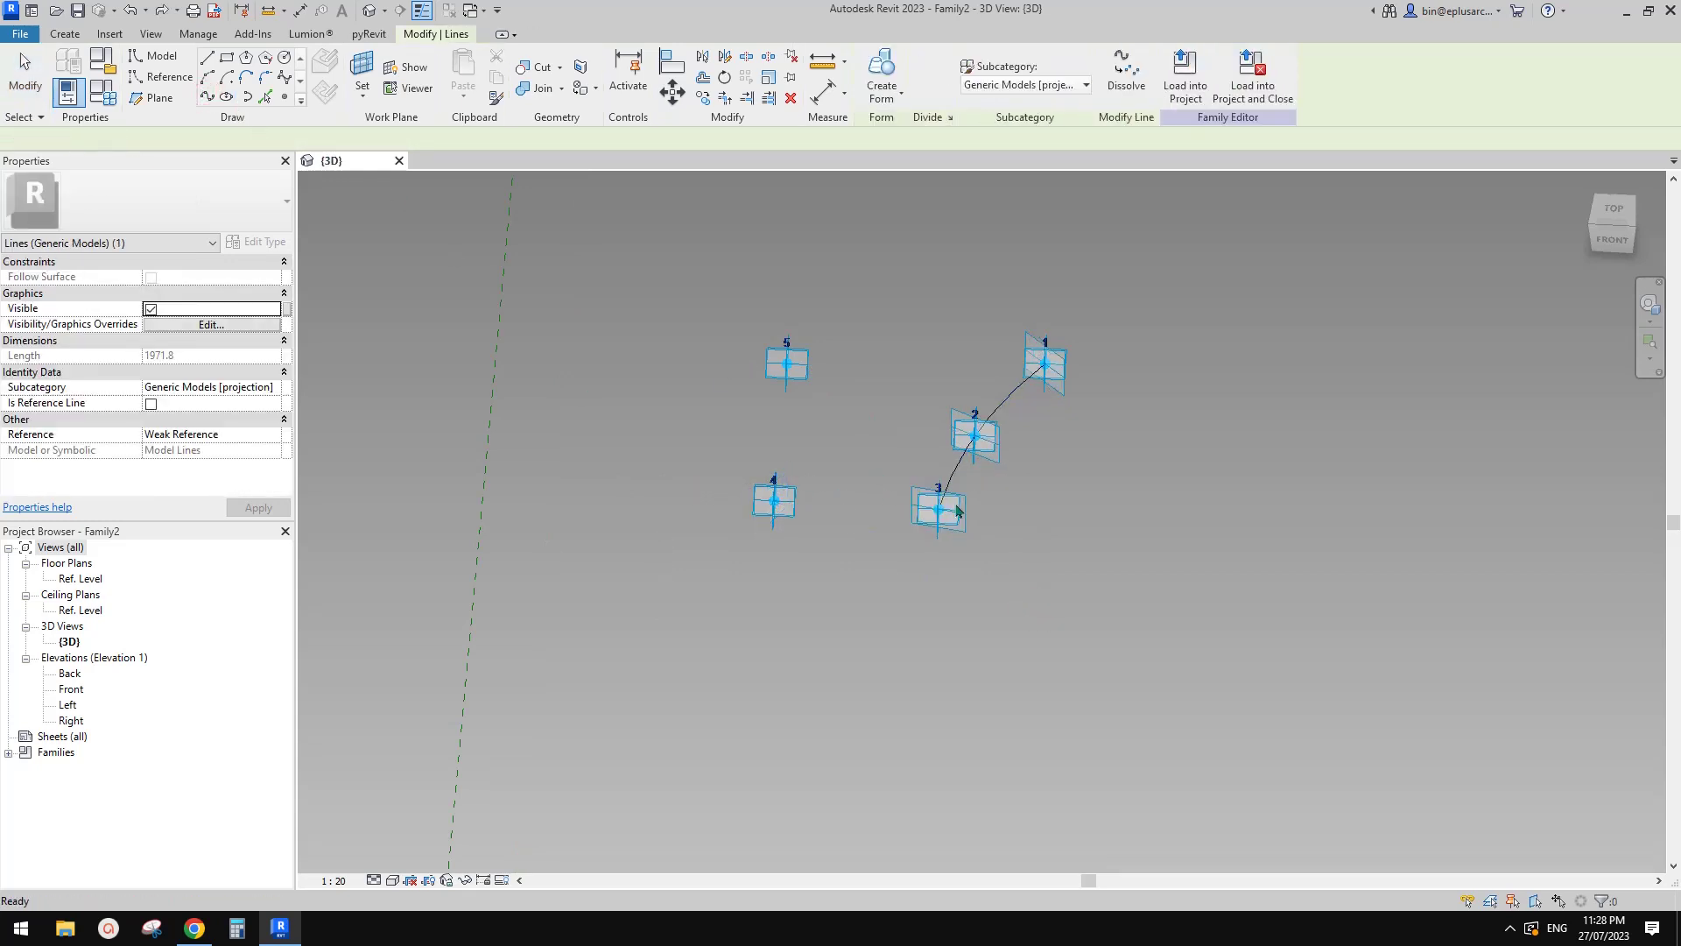
drag(692, 454, 1062, 603)
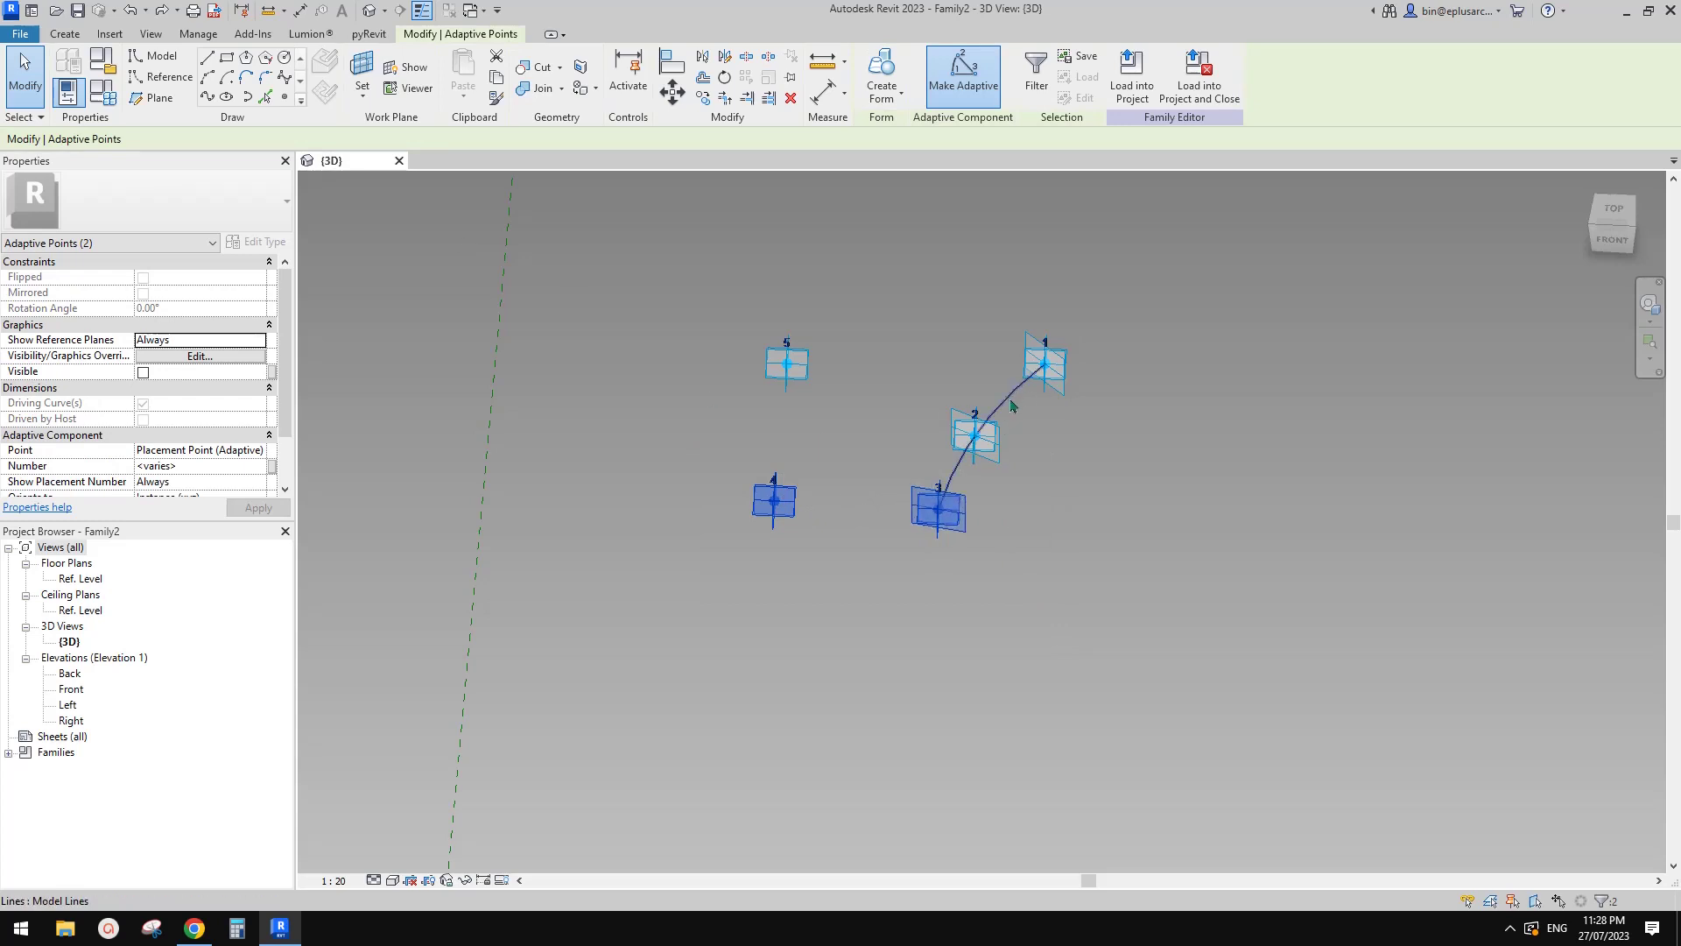
click(1051, 563)
mouse_move(1013, 582)
mouse_down()
mouse_move(724, 482)
mouse_move(1014, 584)
mouse_up()
drag(1091, 635, 733, 483)
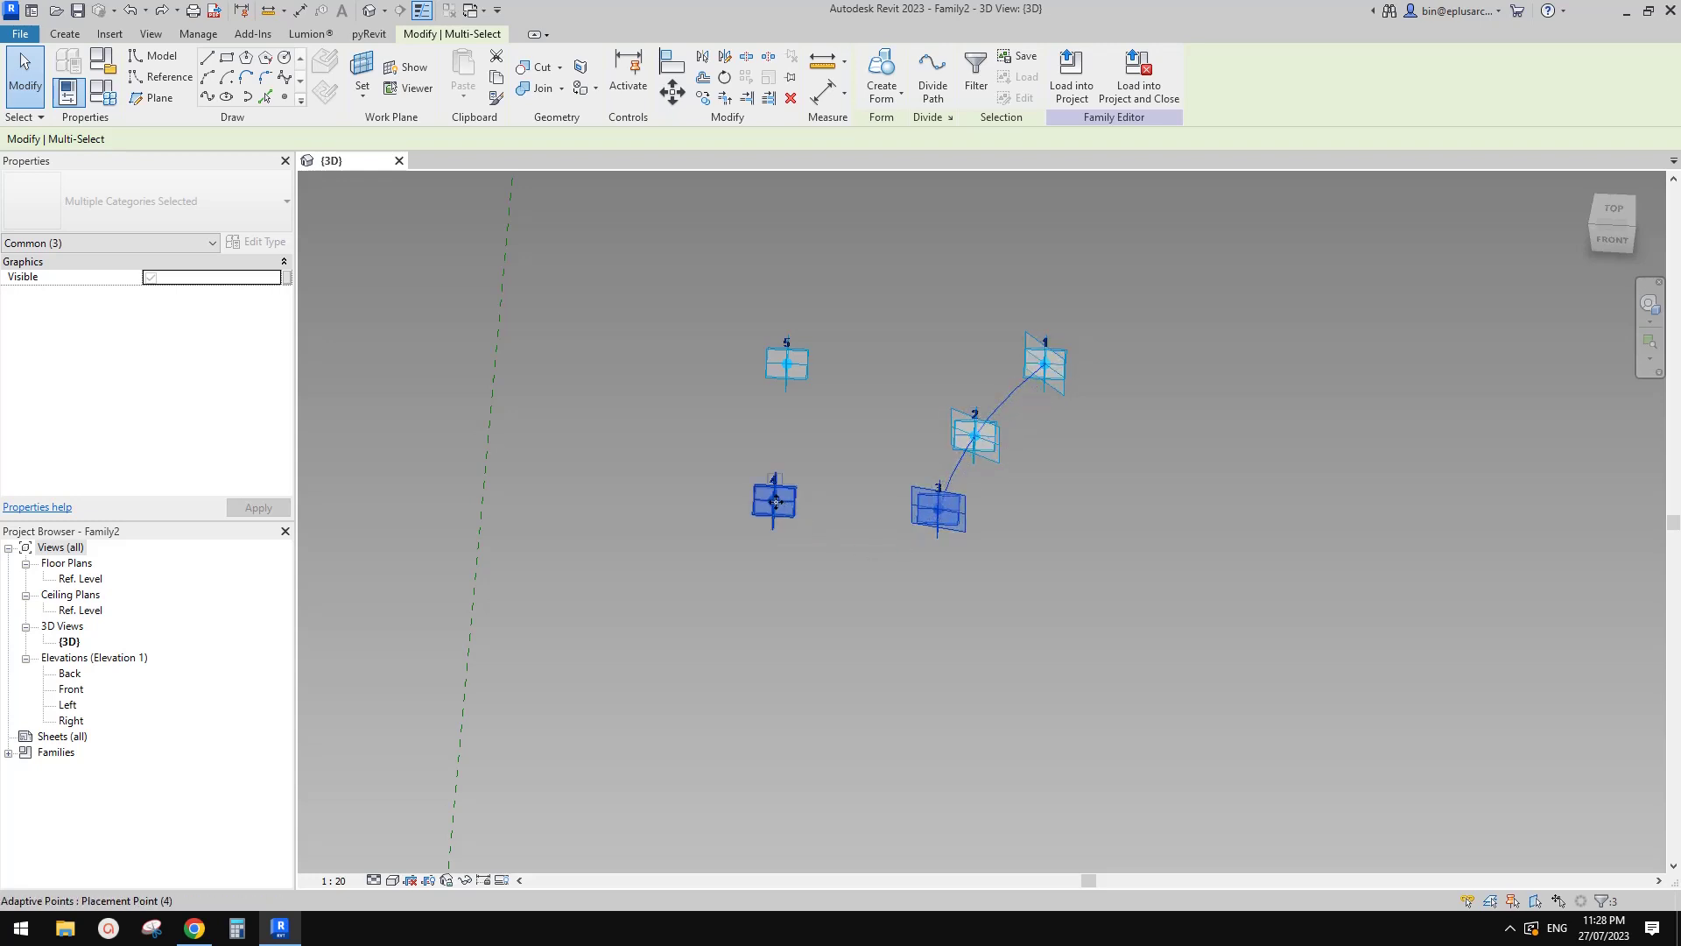
click(889, 563)
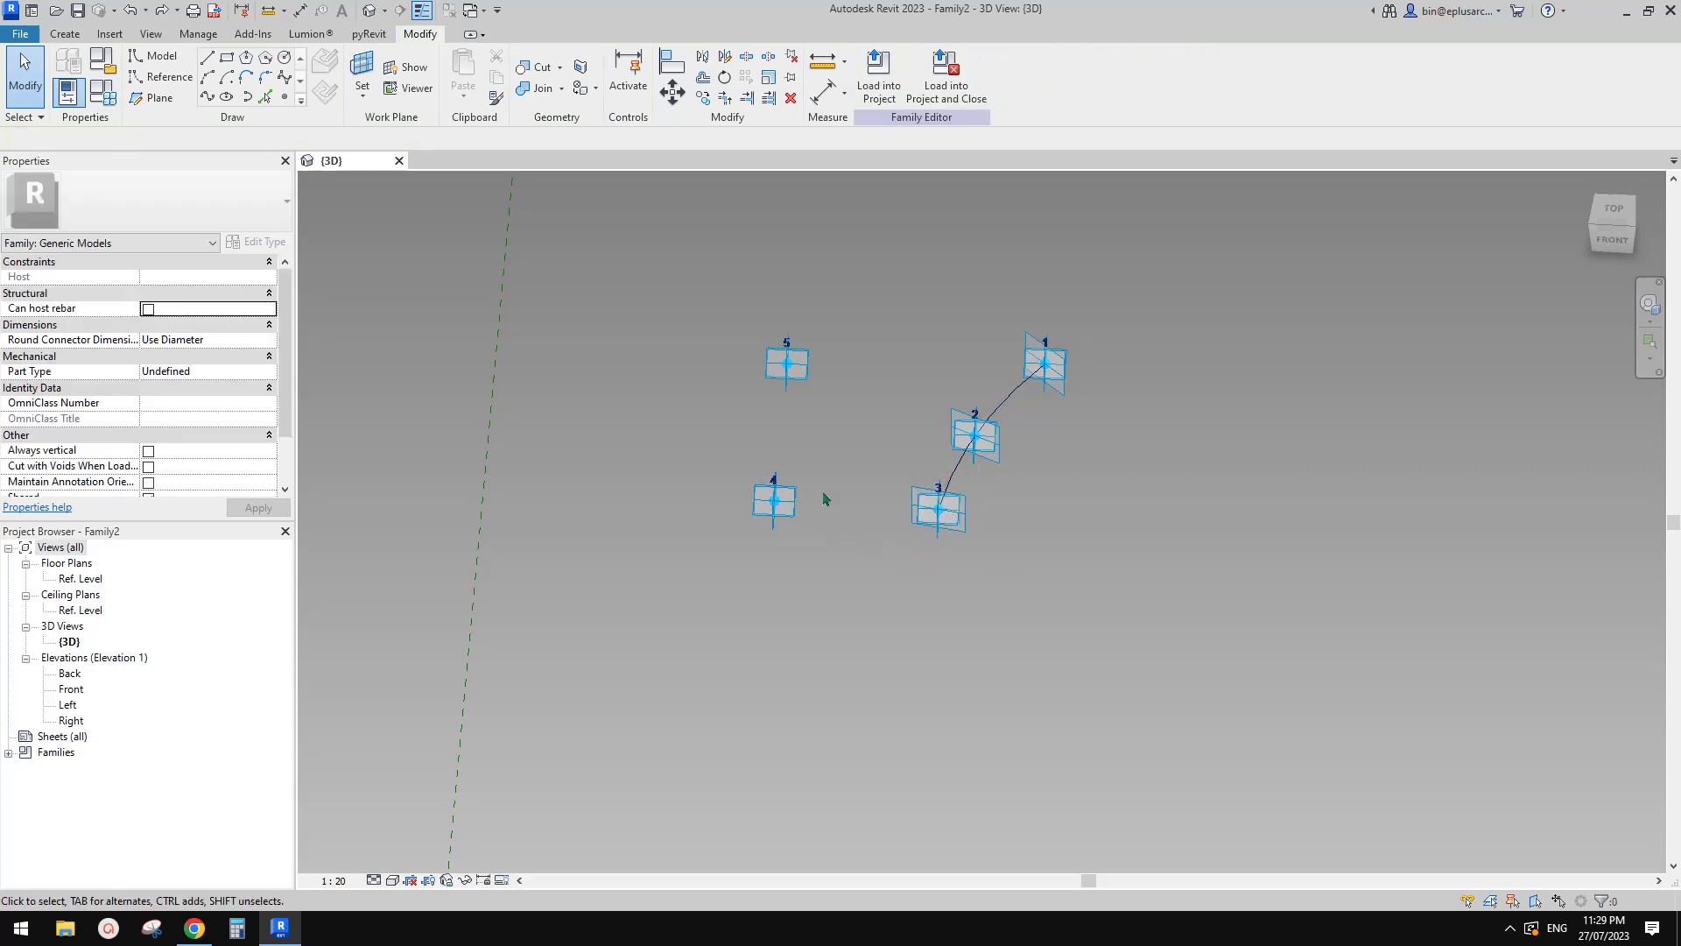
- Complete the block outline with splines through points 3 and 4, points 4 and 5, and points 5 and 1
drag(705, 465, 1094, 682)
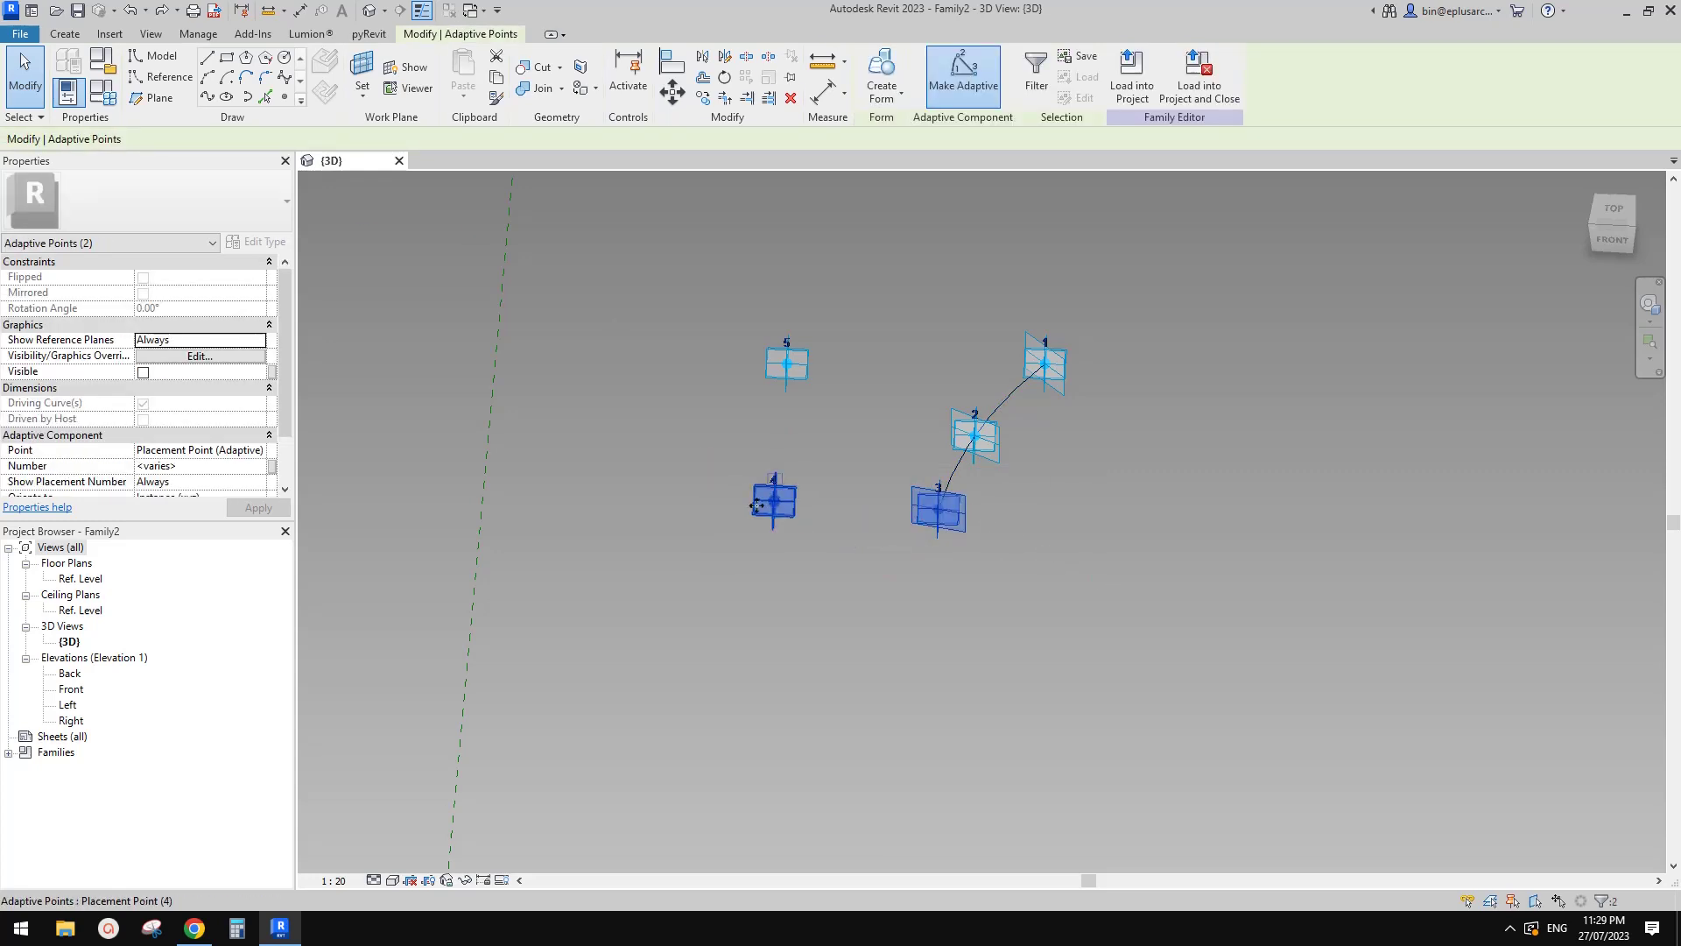
click(209, 97)
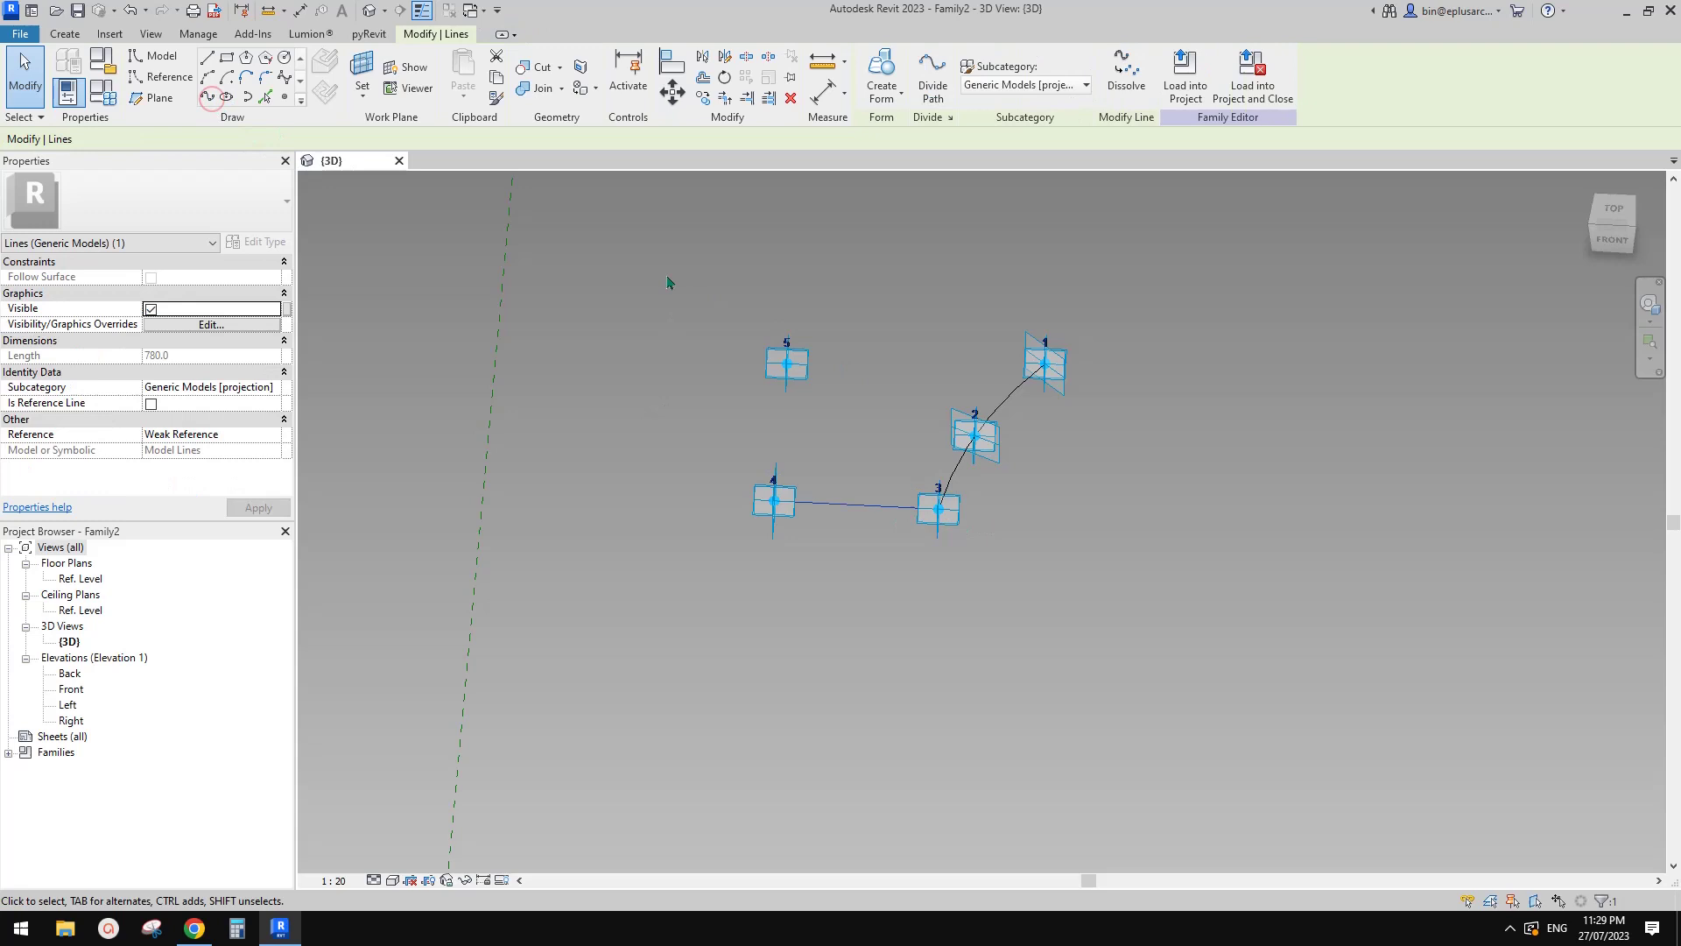
drag(686, 300, 871, 630)
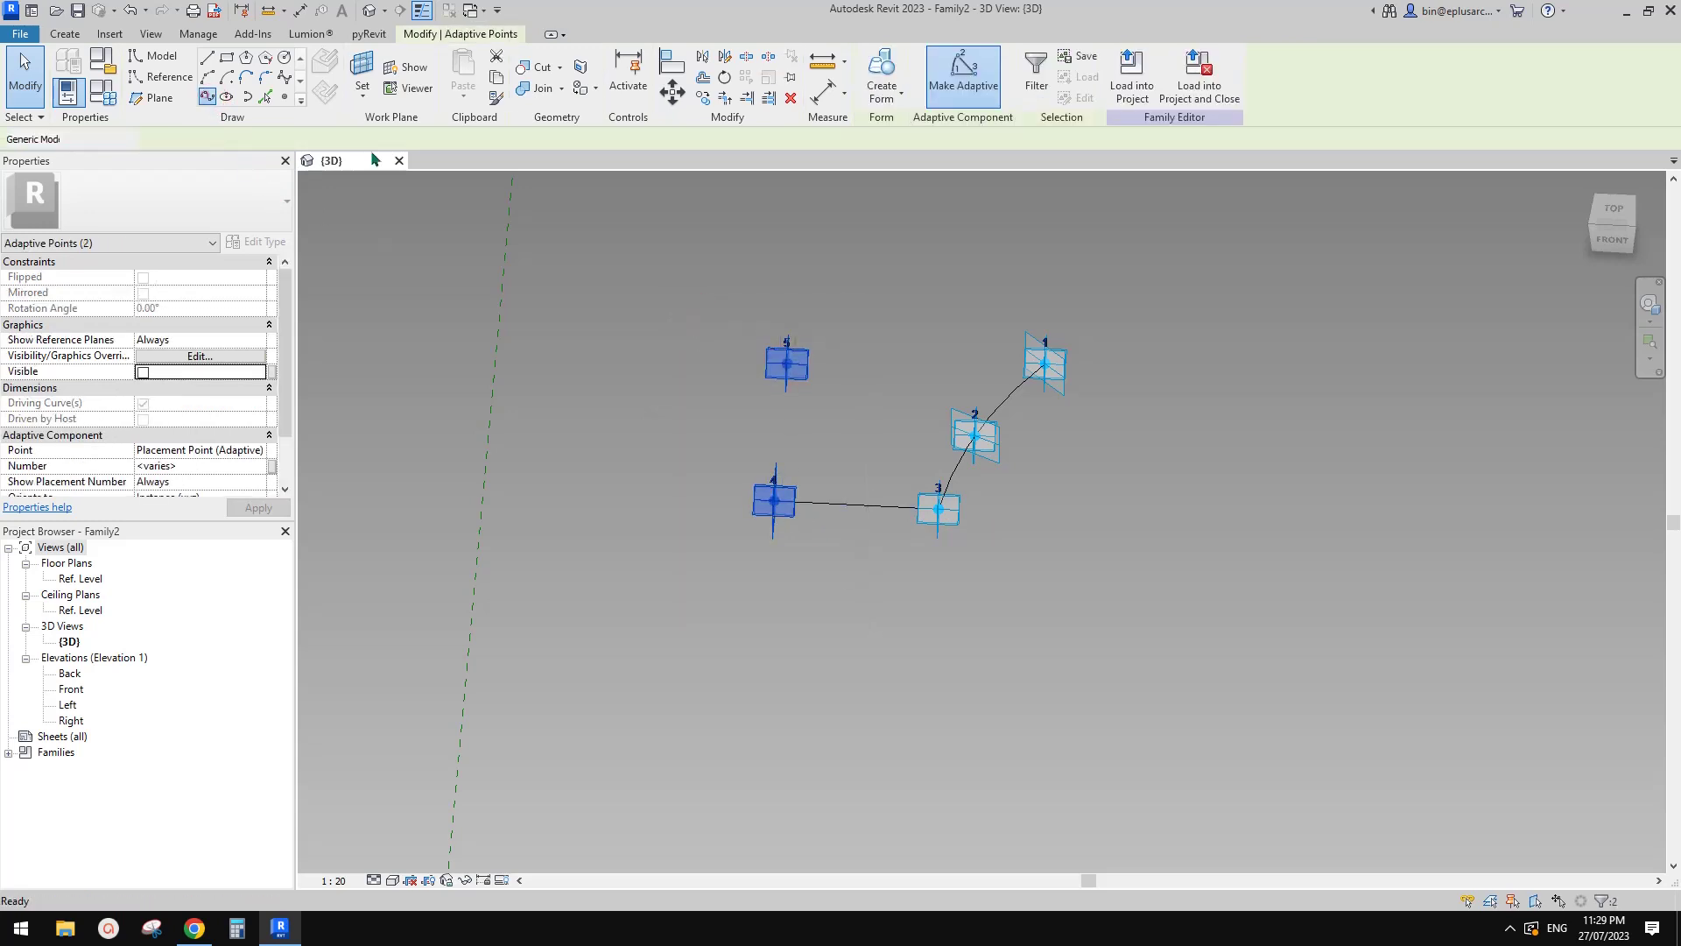
click(209, 97)
drag(642, 256, 1126, 429)
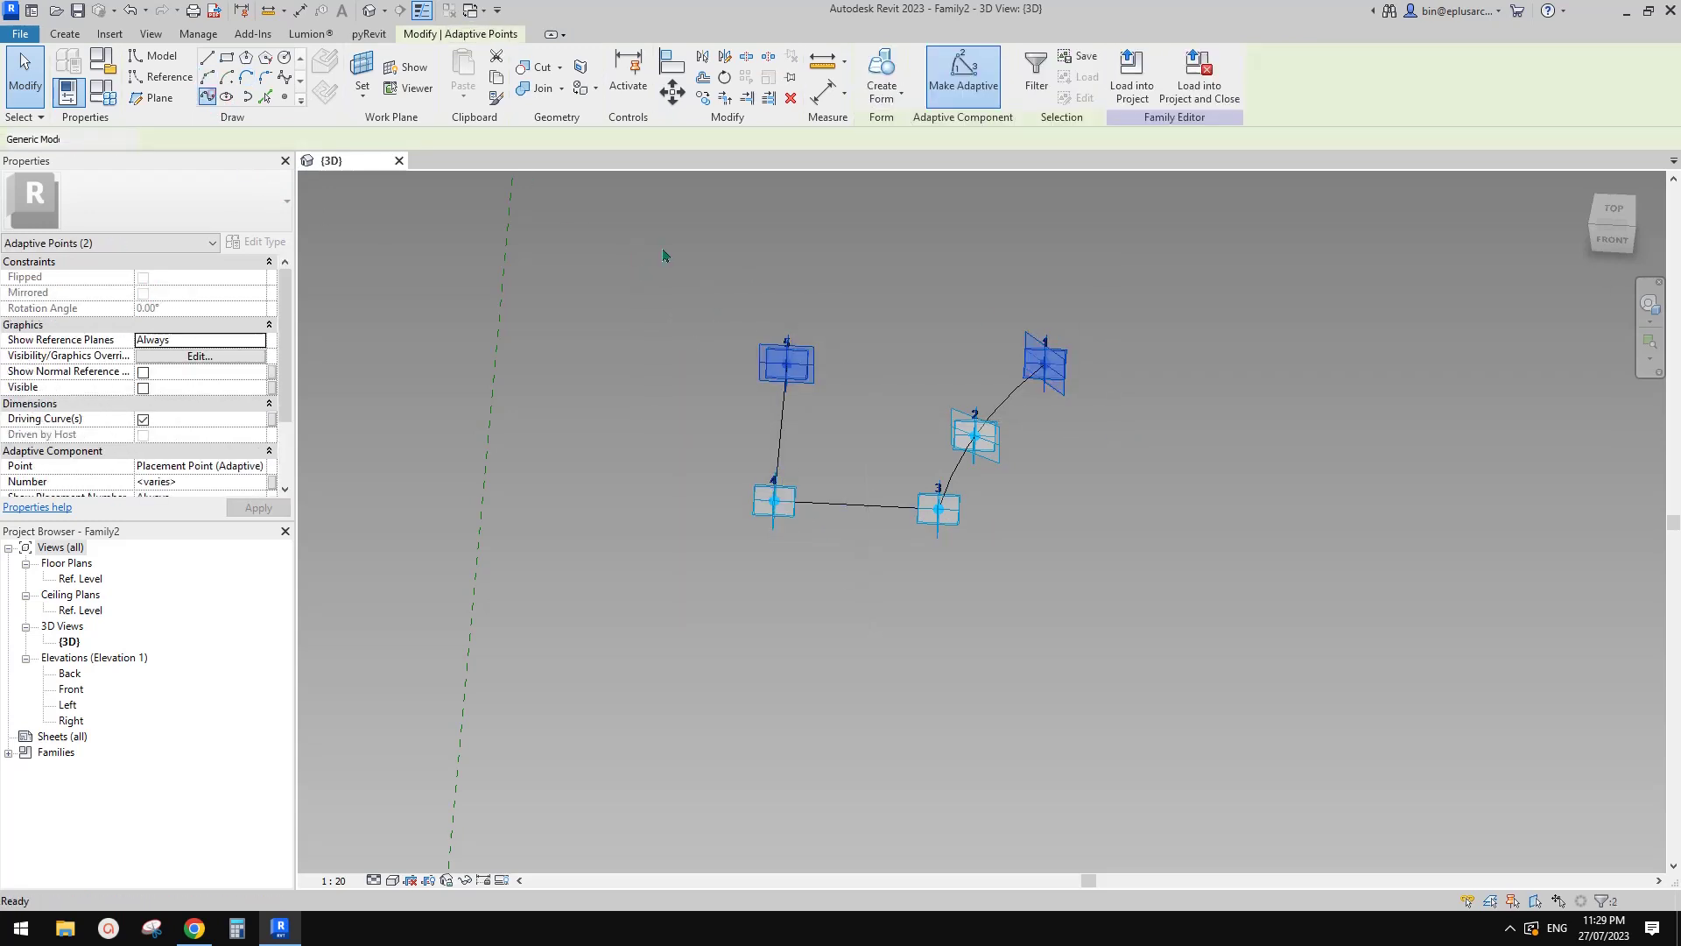
click(208, 97)
- Convert the whole chain of four outline curves into reference lines
click(1232, 334)
key(Tab)
click(945, 363)
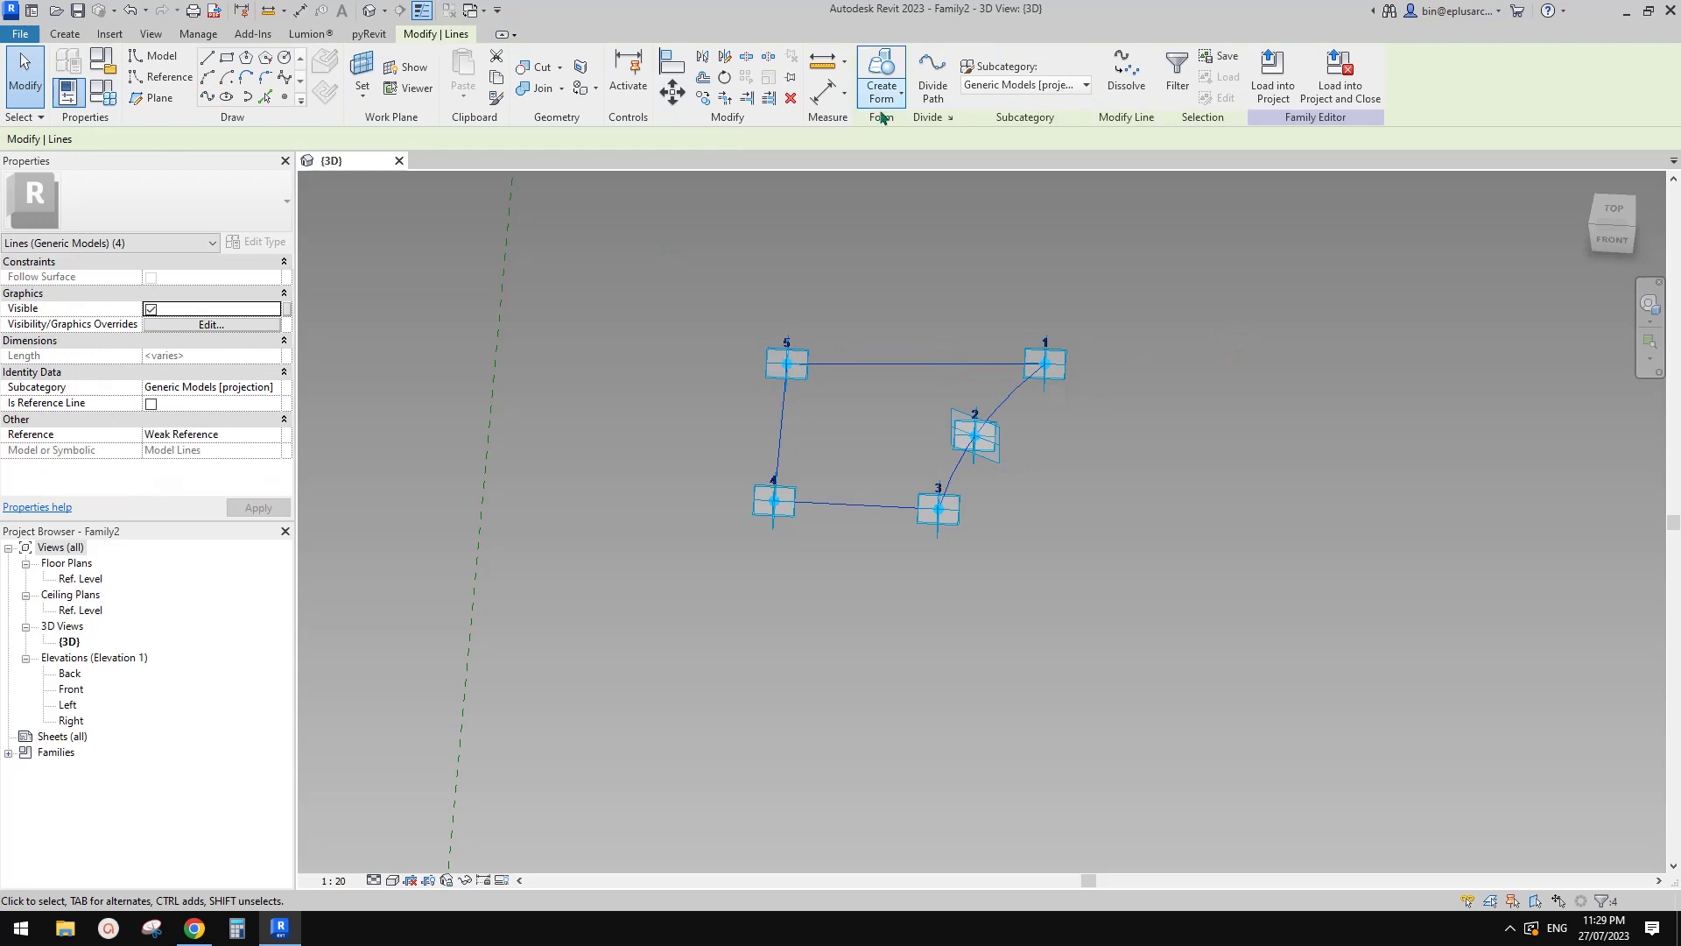
click(152, 404)
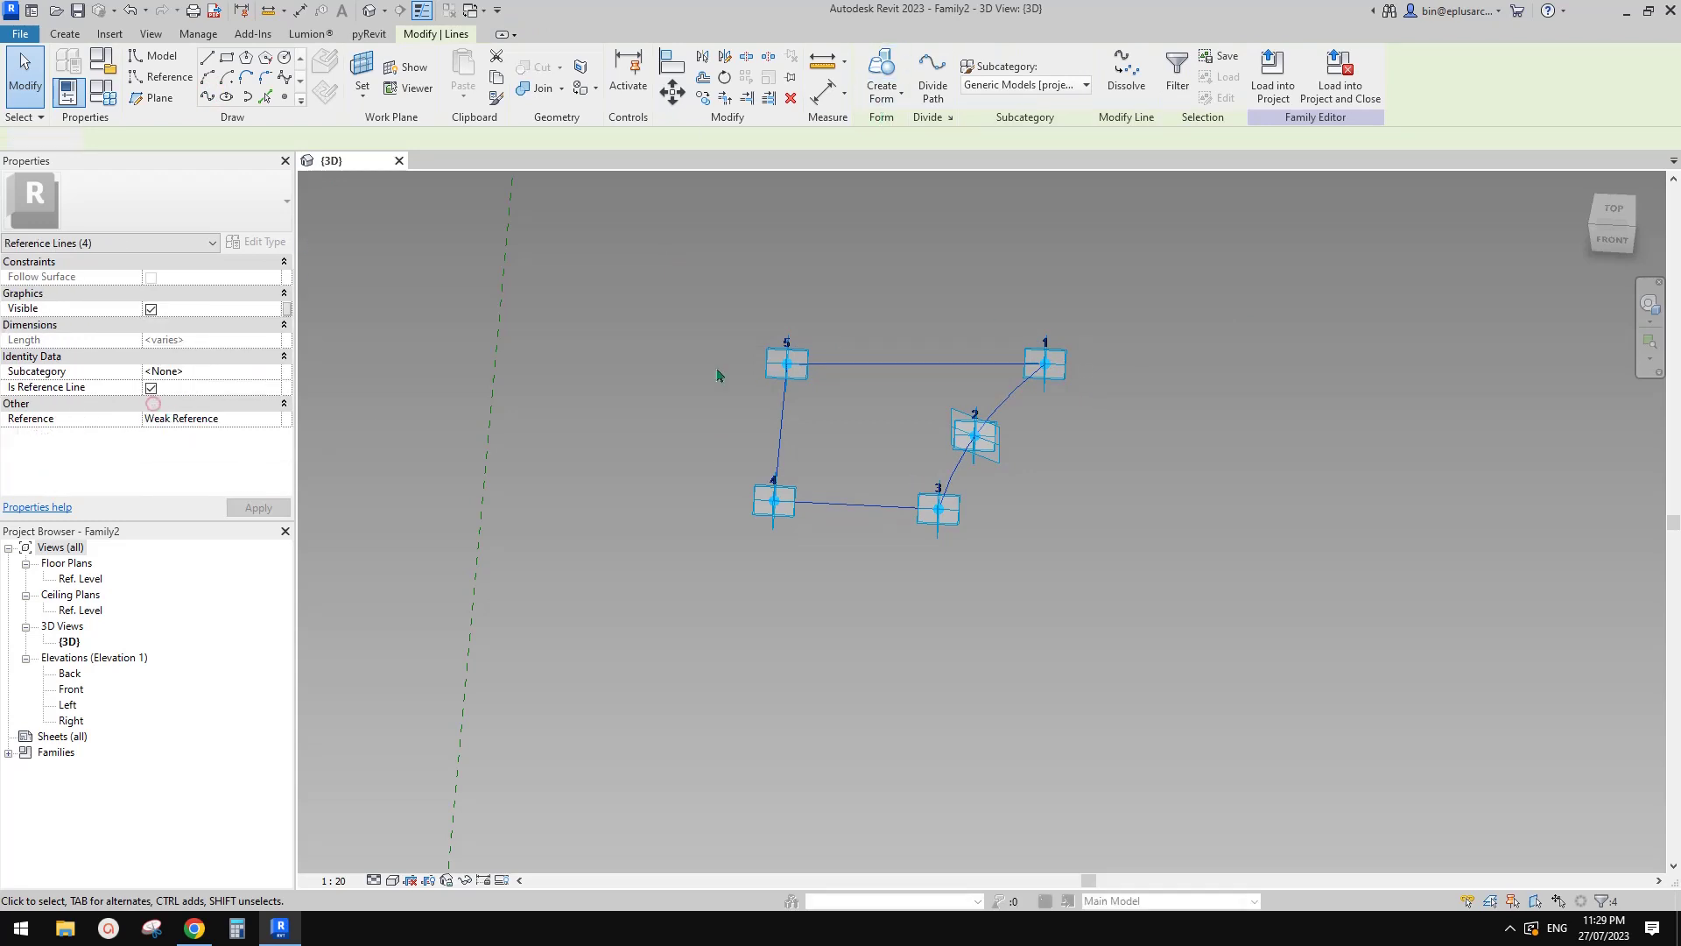
scroll(918, 344, up, 3)
shift+middle_drag(921, 345, 1128, 399)
click(1129, 400)
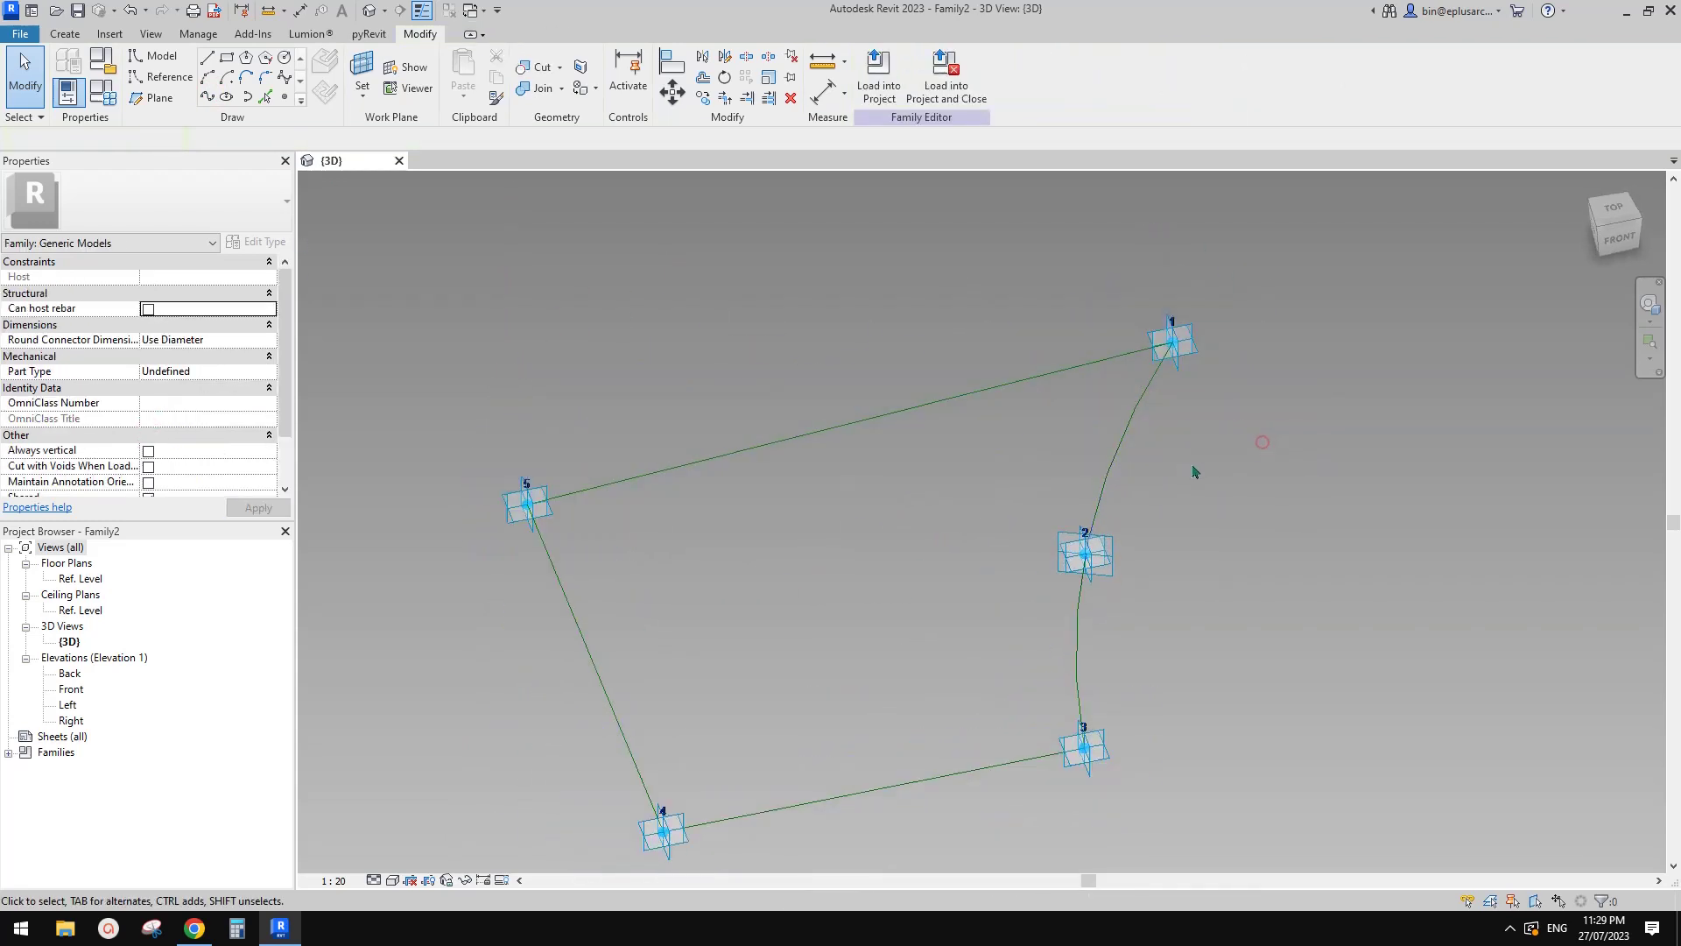
click(284, 97)
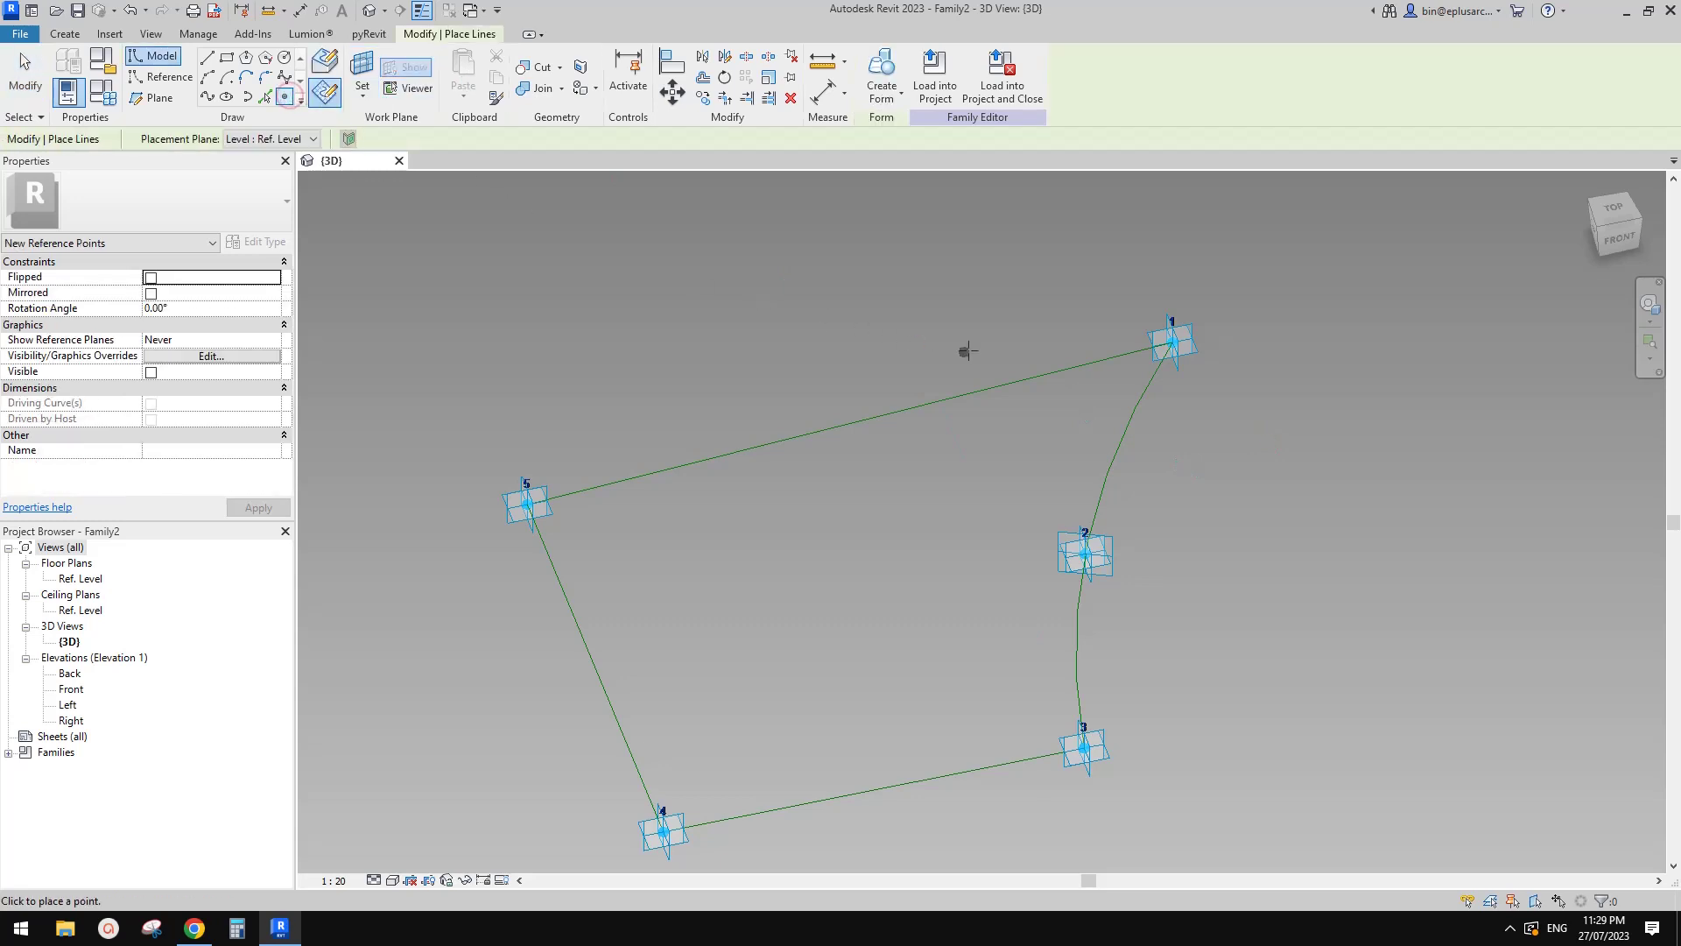
click(919, 406)
key(Escape)
key(Escape)
scroll(924, 411, down, 1)
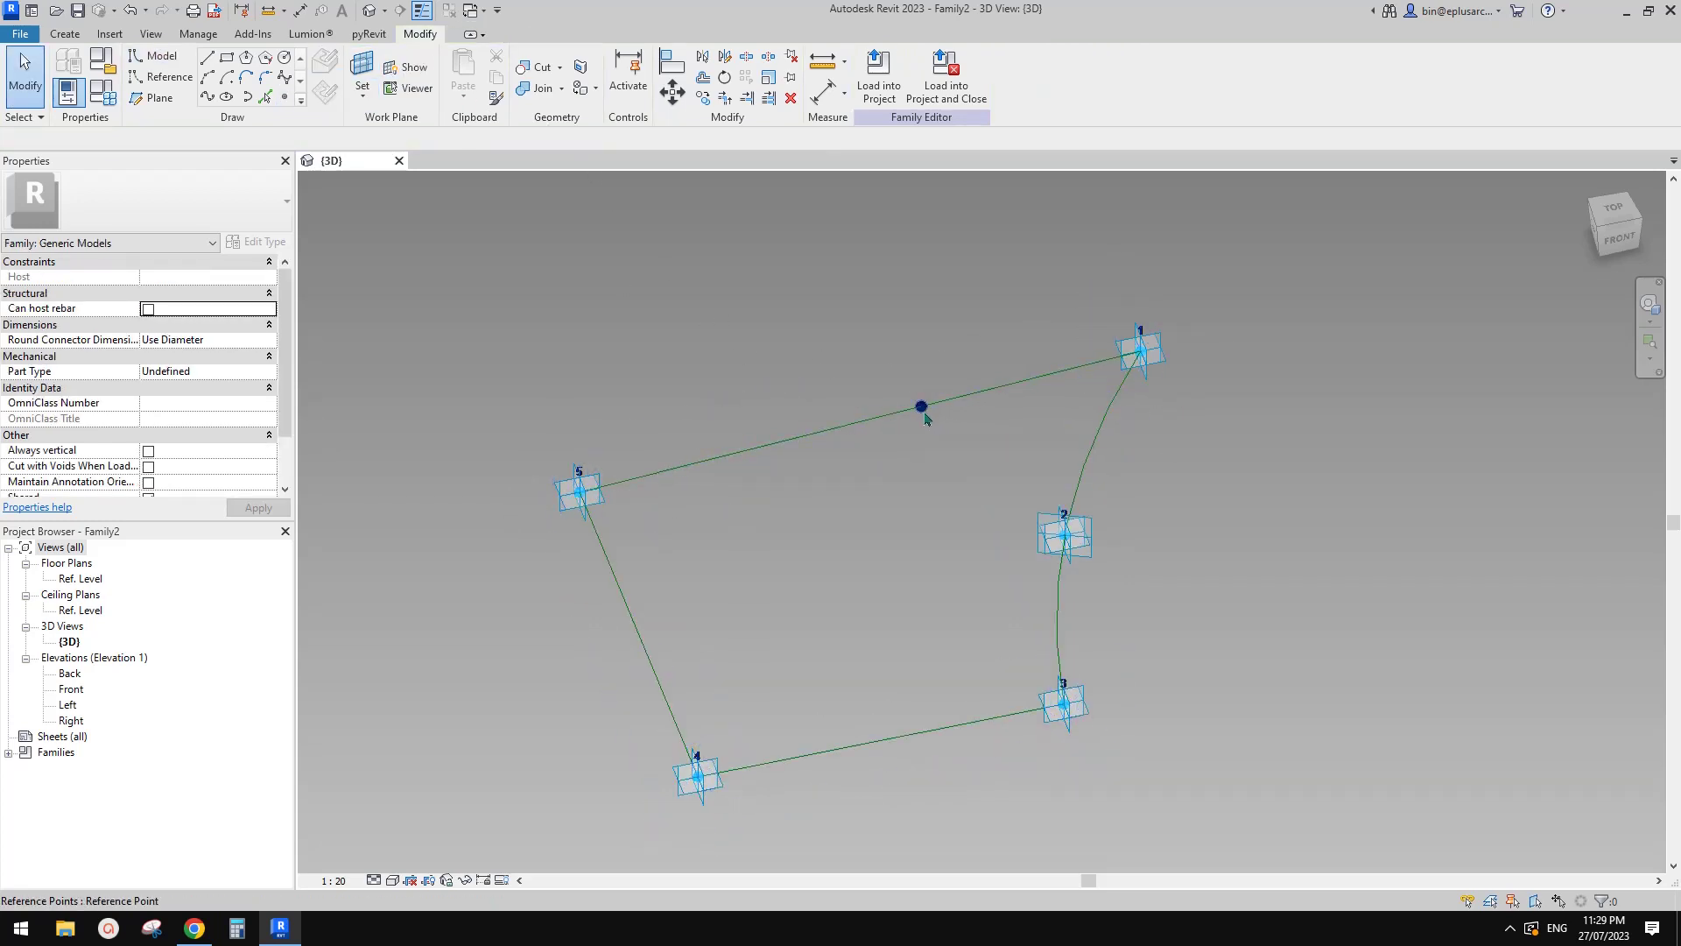
click(933, 429)
key(Delete)
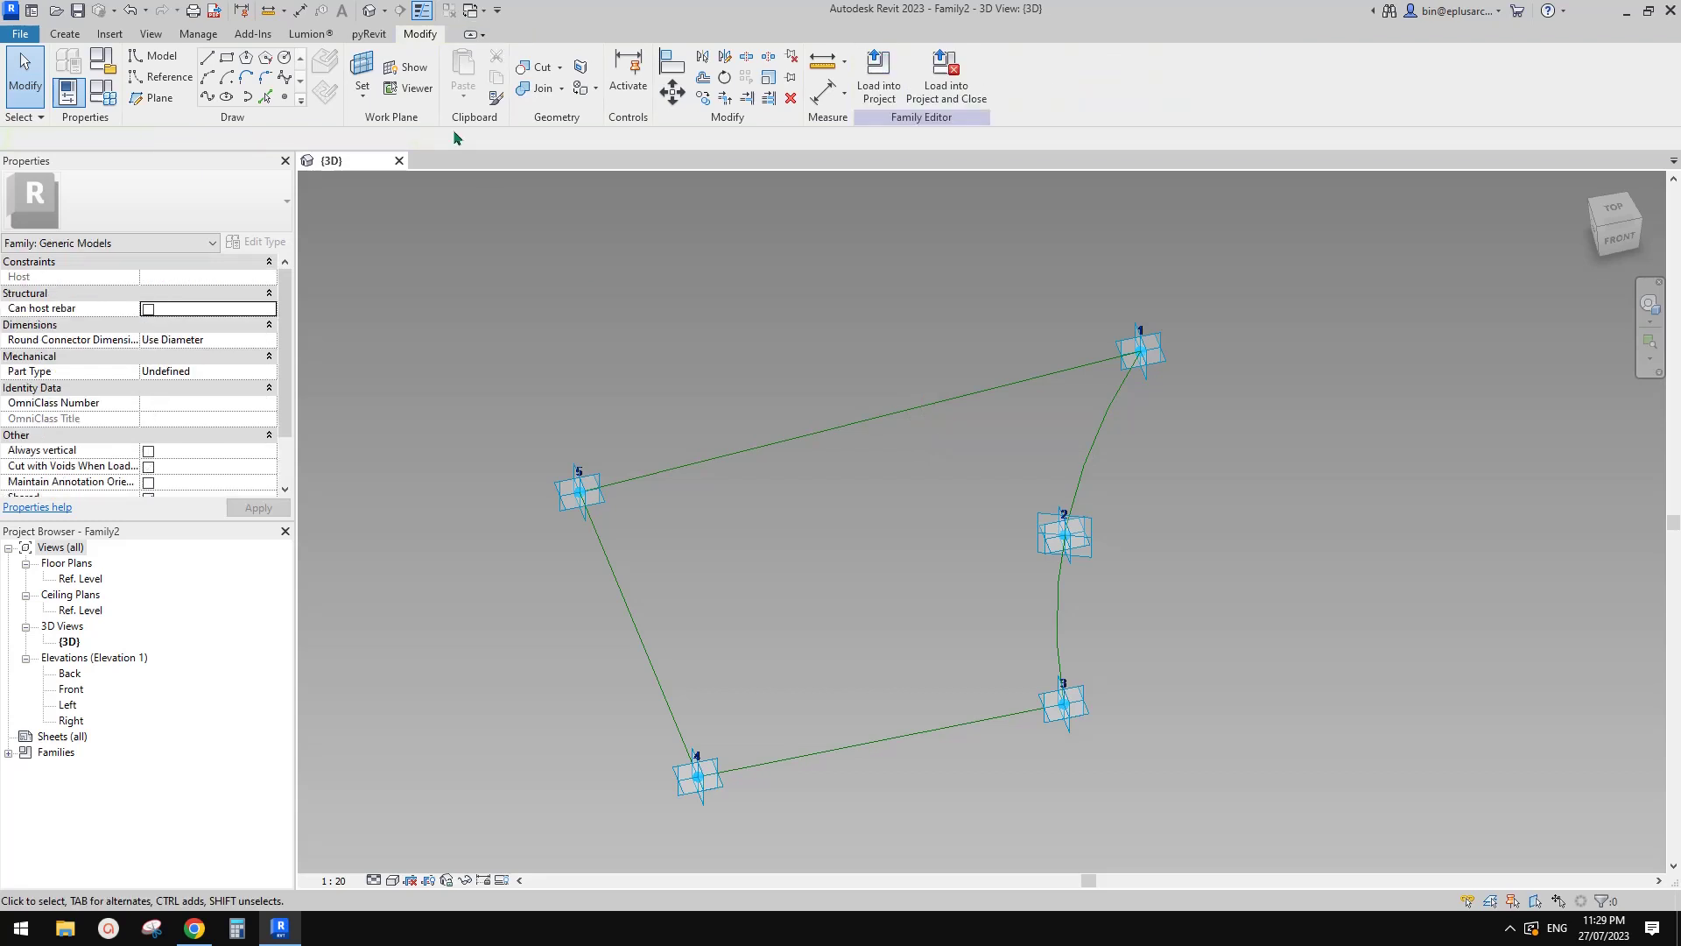
- Place a reference point near the middle of the edge between adaptive points 5 and 1
click(284, 96)
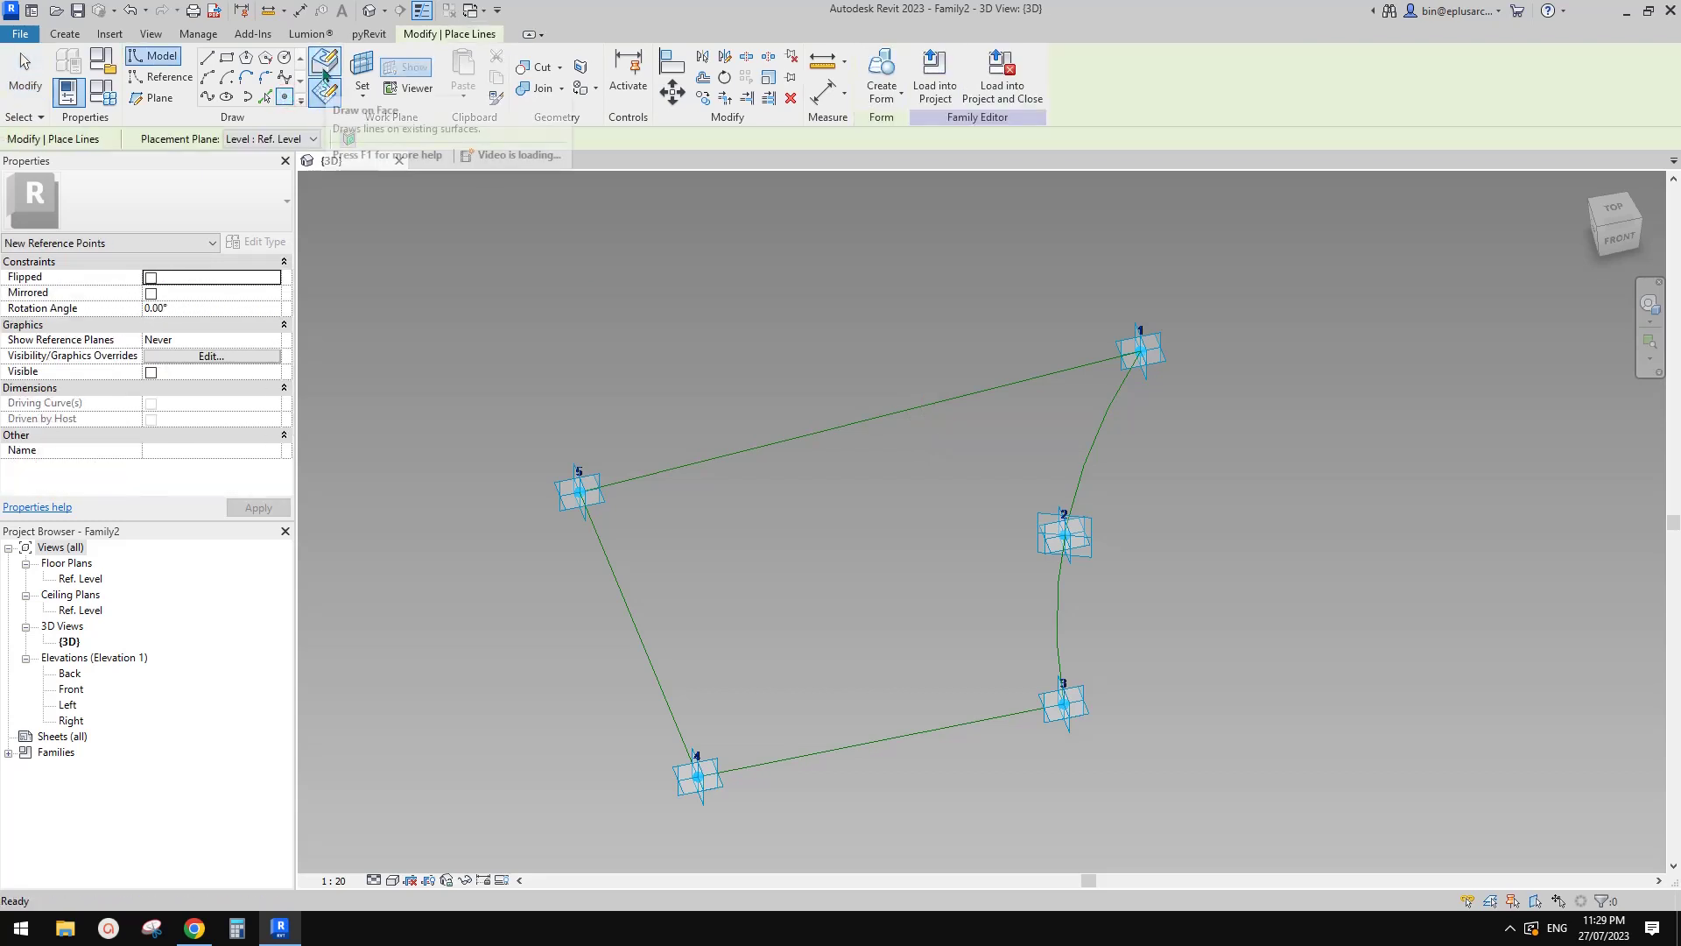
click(927, 404)
key(Escape)
key(Escape)
- Set the edge point's plane as the work plane and place a second reference point on top of that point
shift+middle_drag(1007, 460, 857, 403)
scroll(931, 350, up, 1)
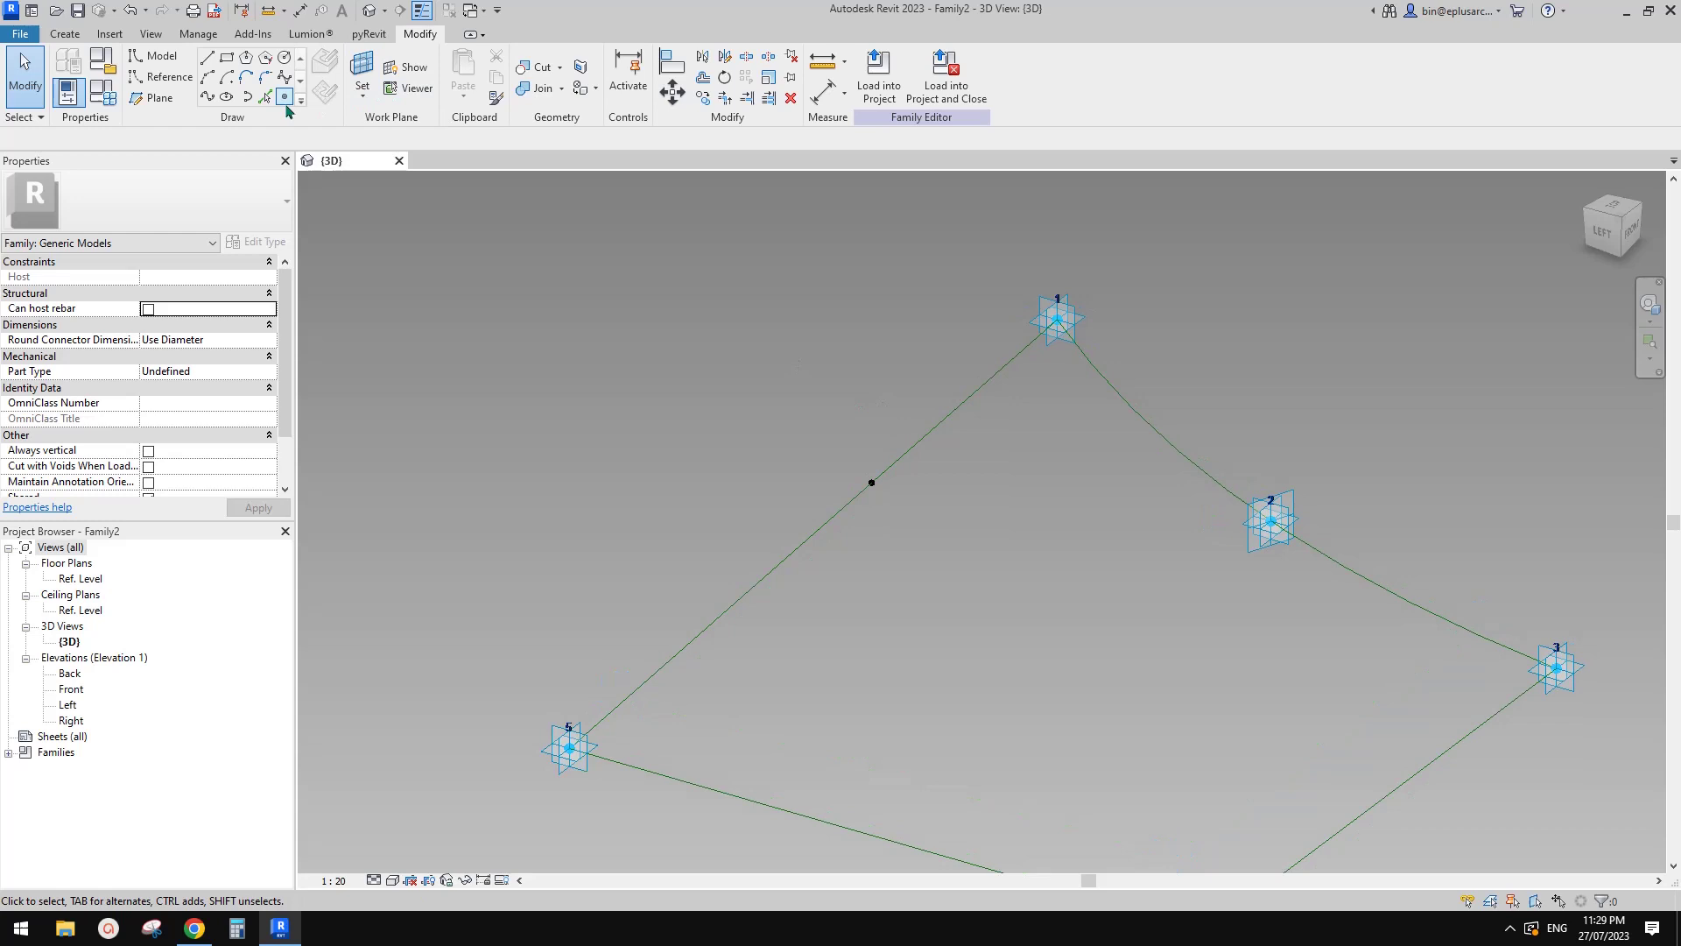
click(285, 98)
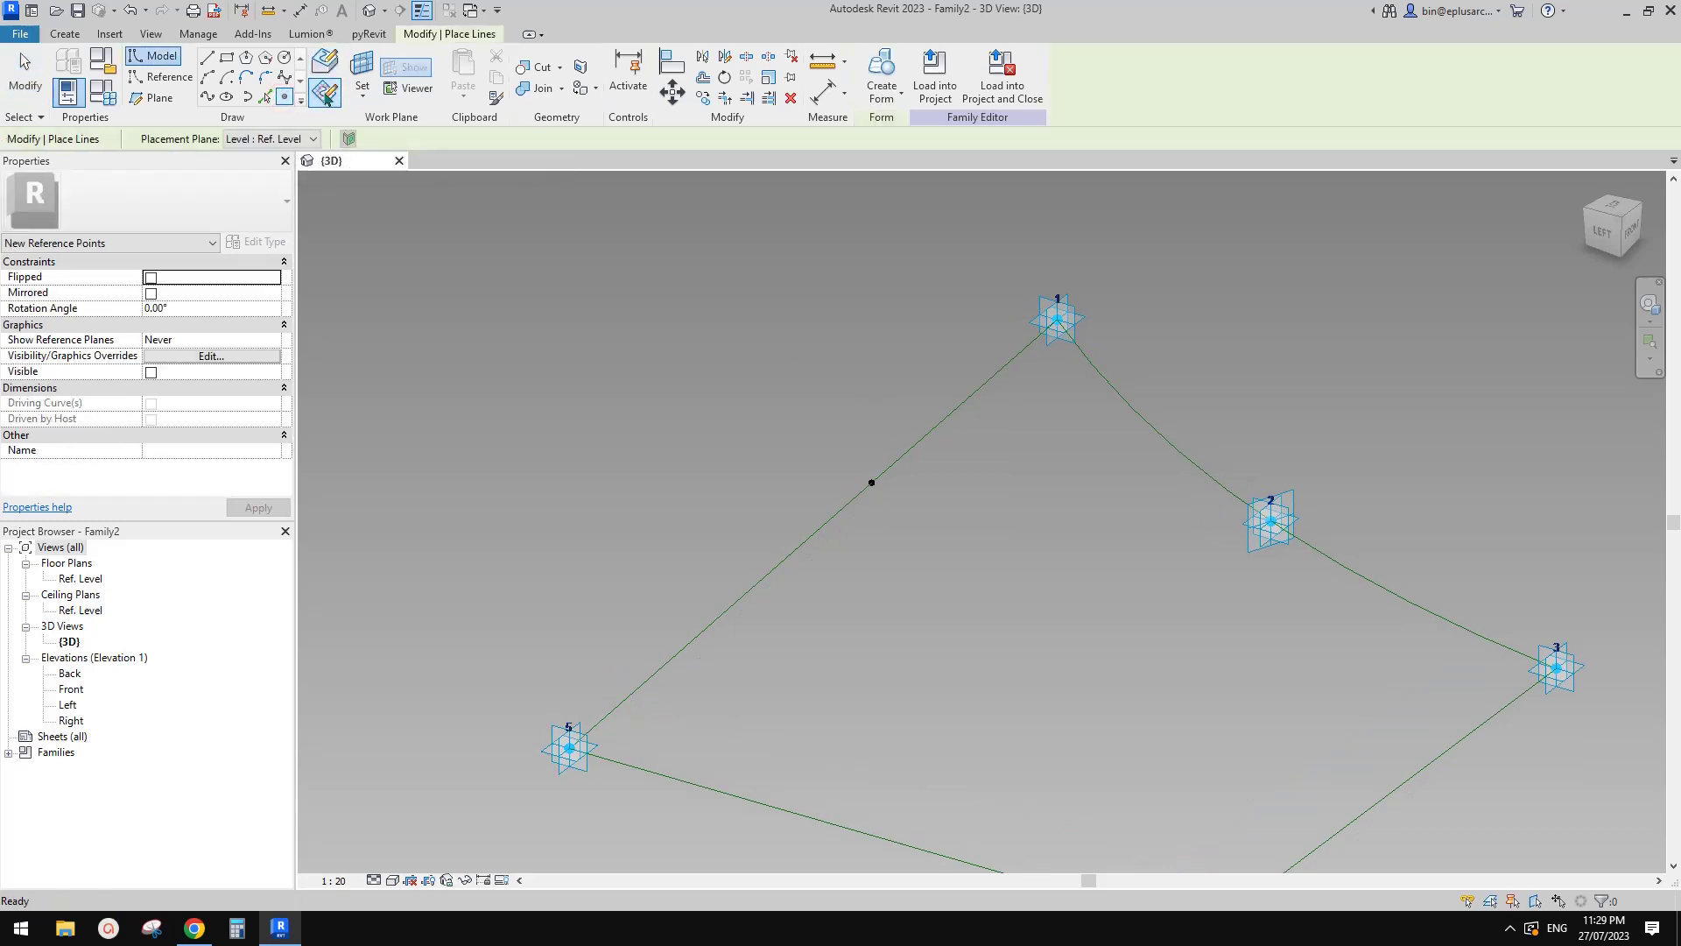
key(Escape)
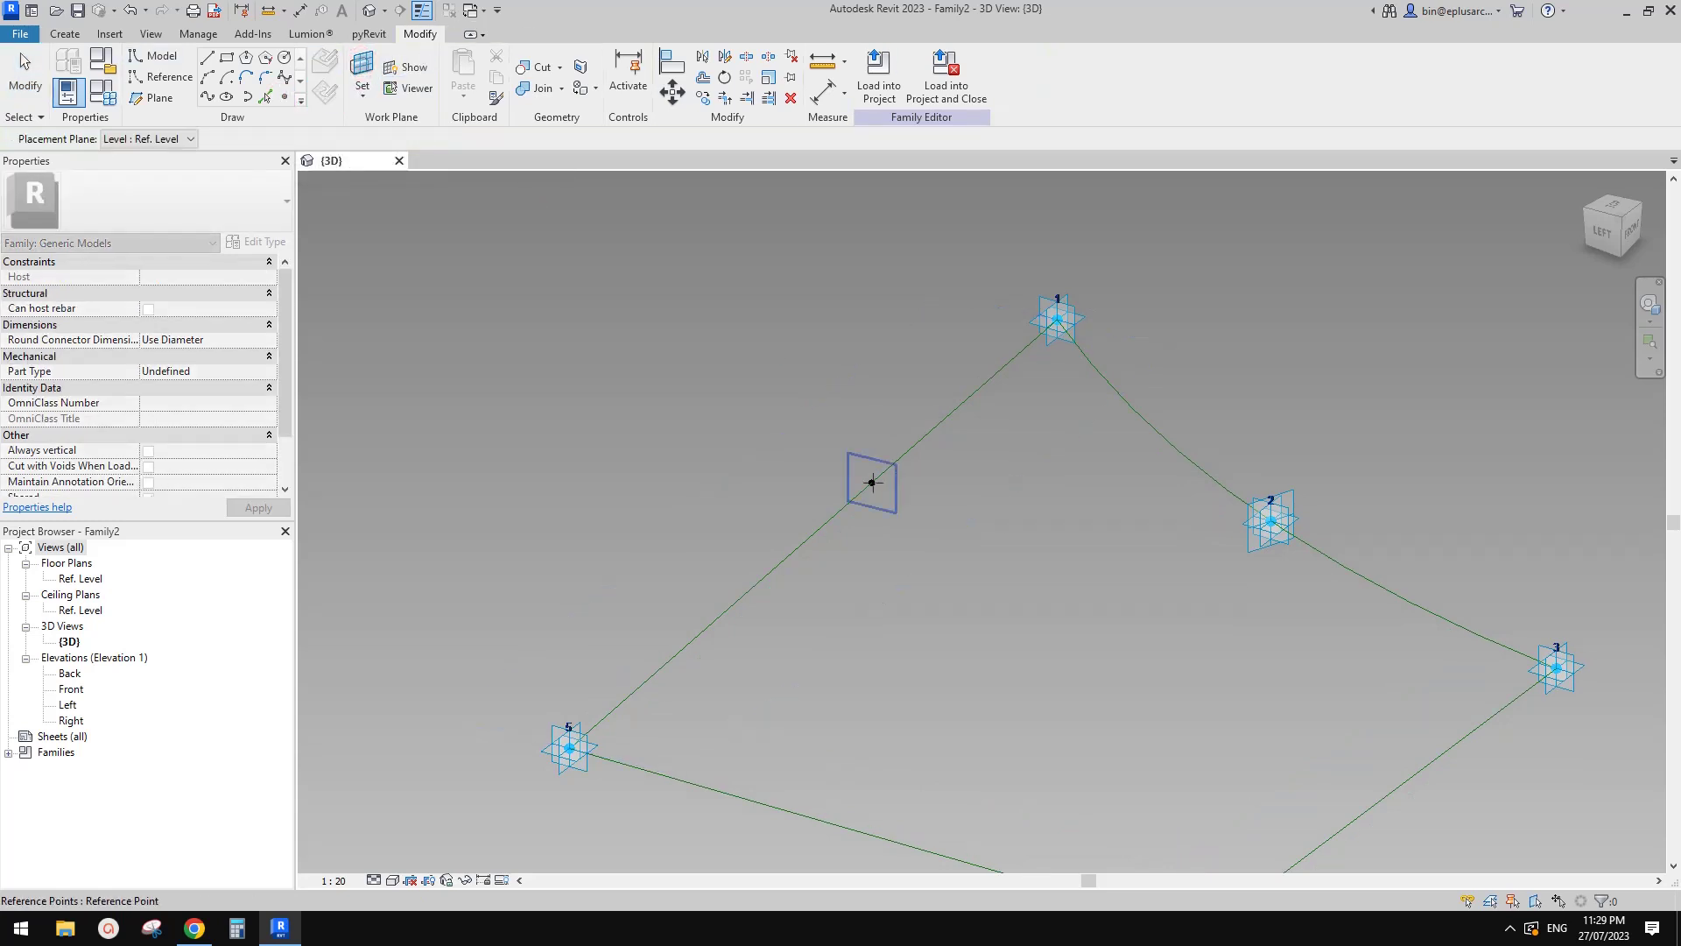
key(Return)
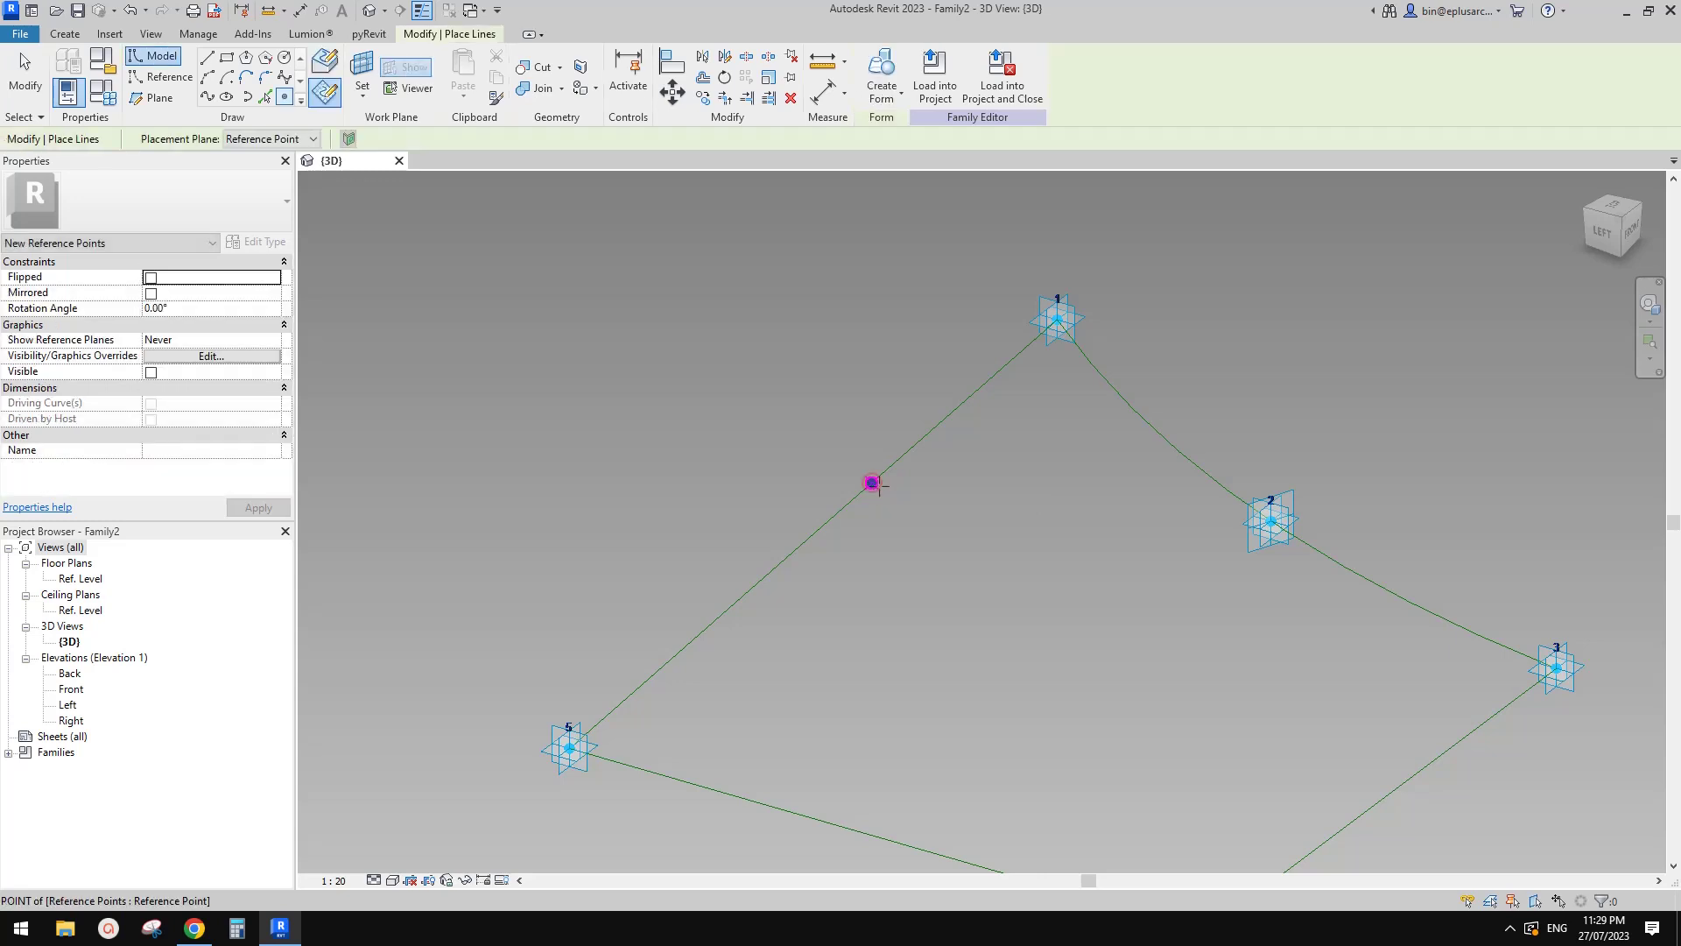
click(871, 482)
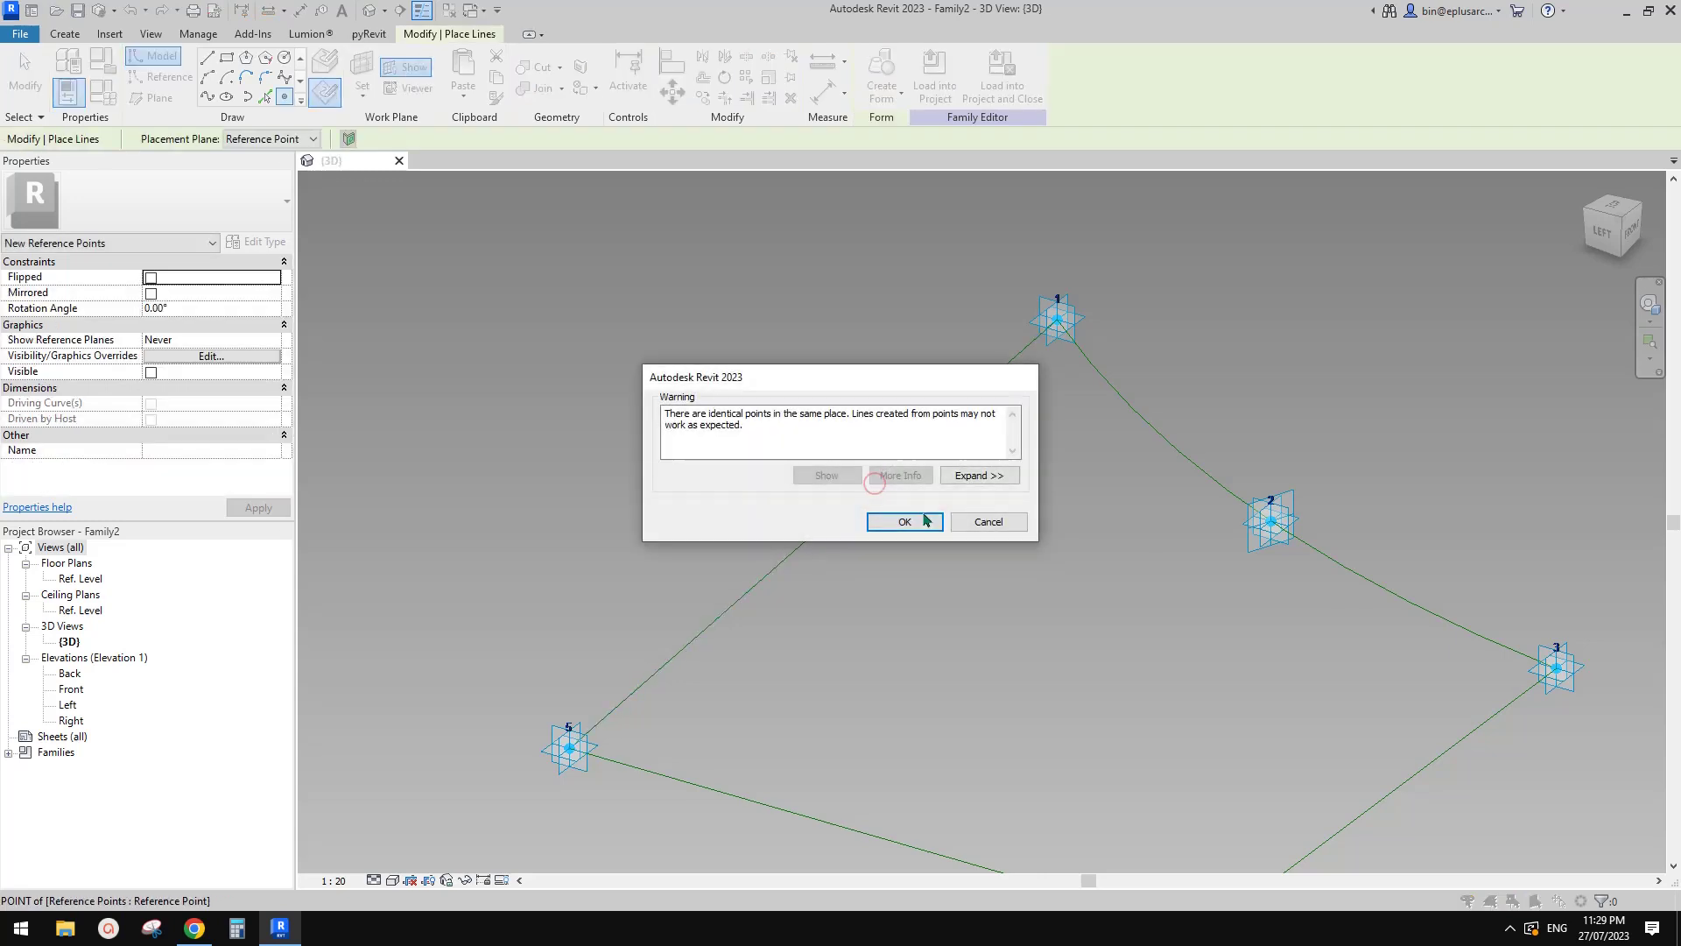
click(911, 520)
key(Escape)
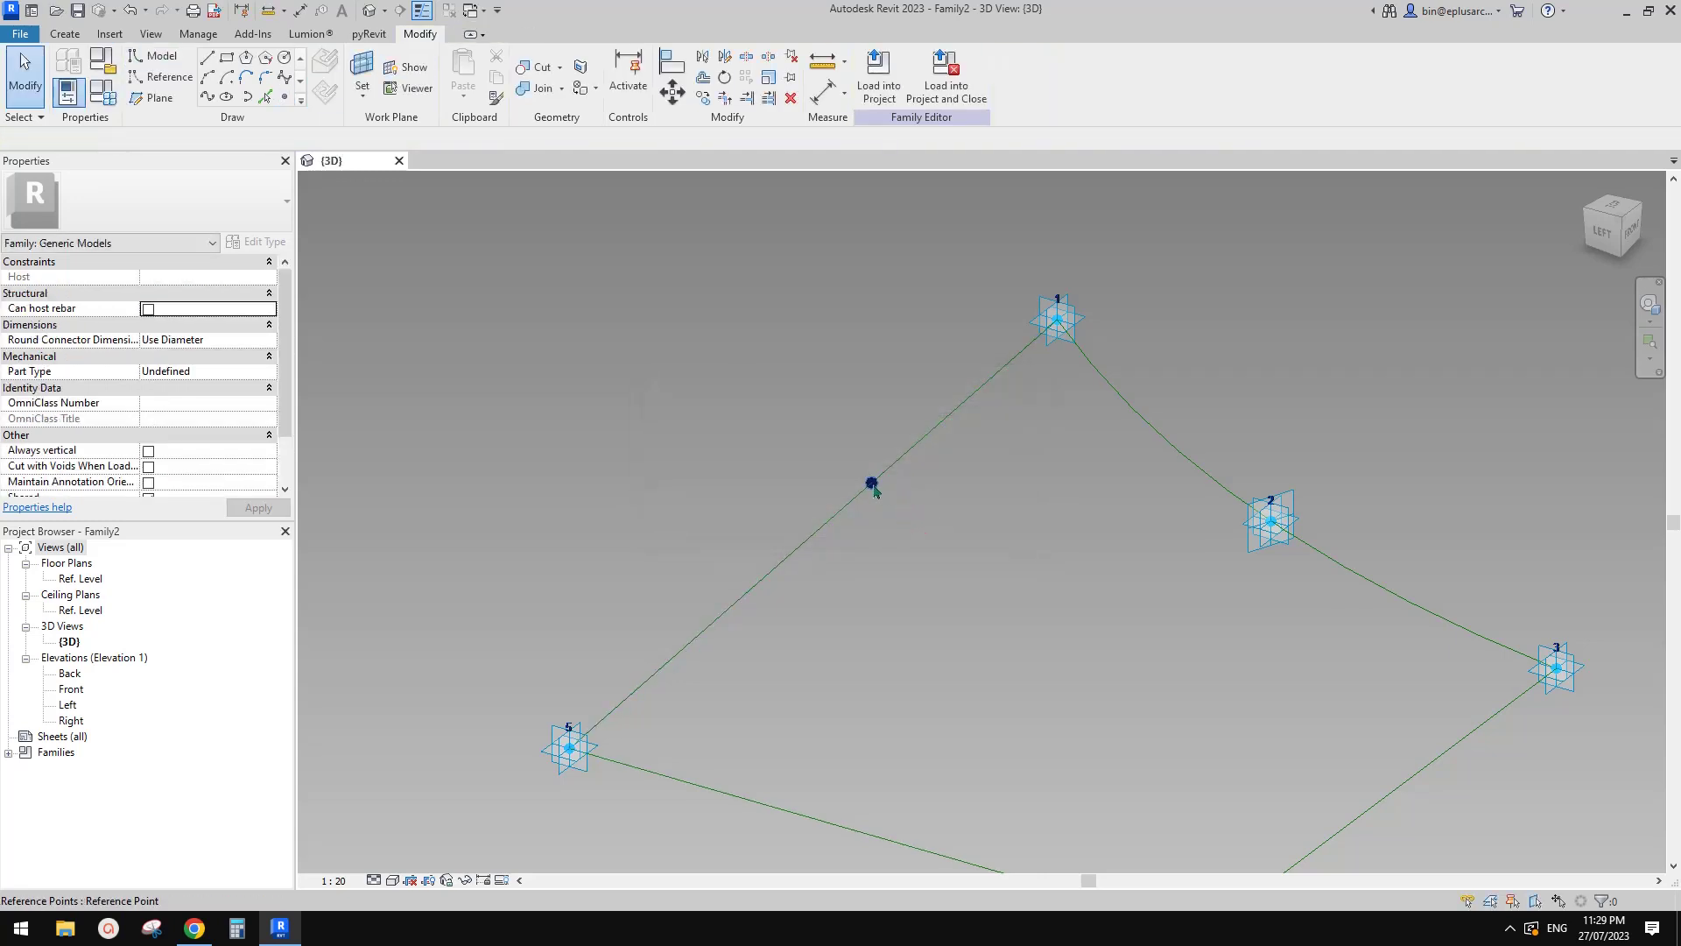
- Offset the second reference point about 118 mm from its host point, and rotate the host point to flip the offset above the edge
click(871, 483)
drag(879, 541, 879, 617)
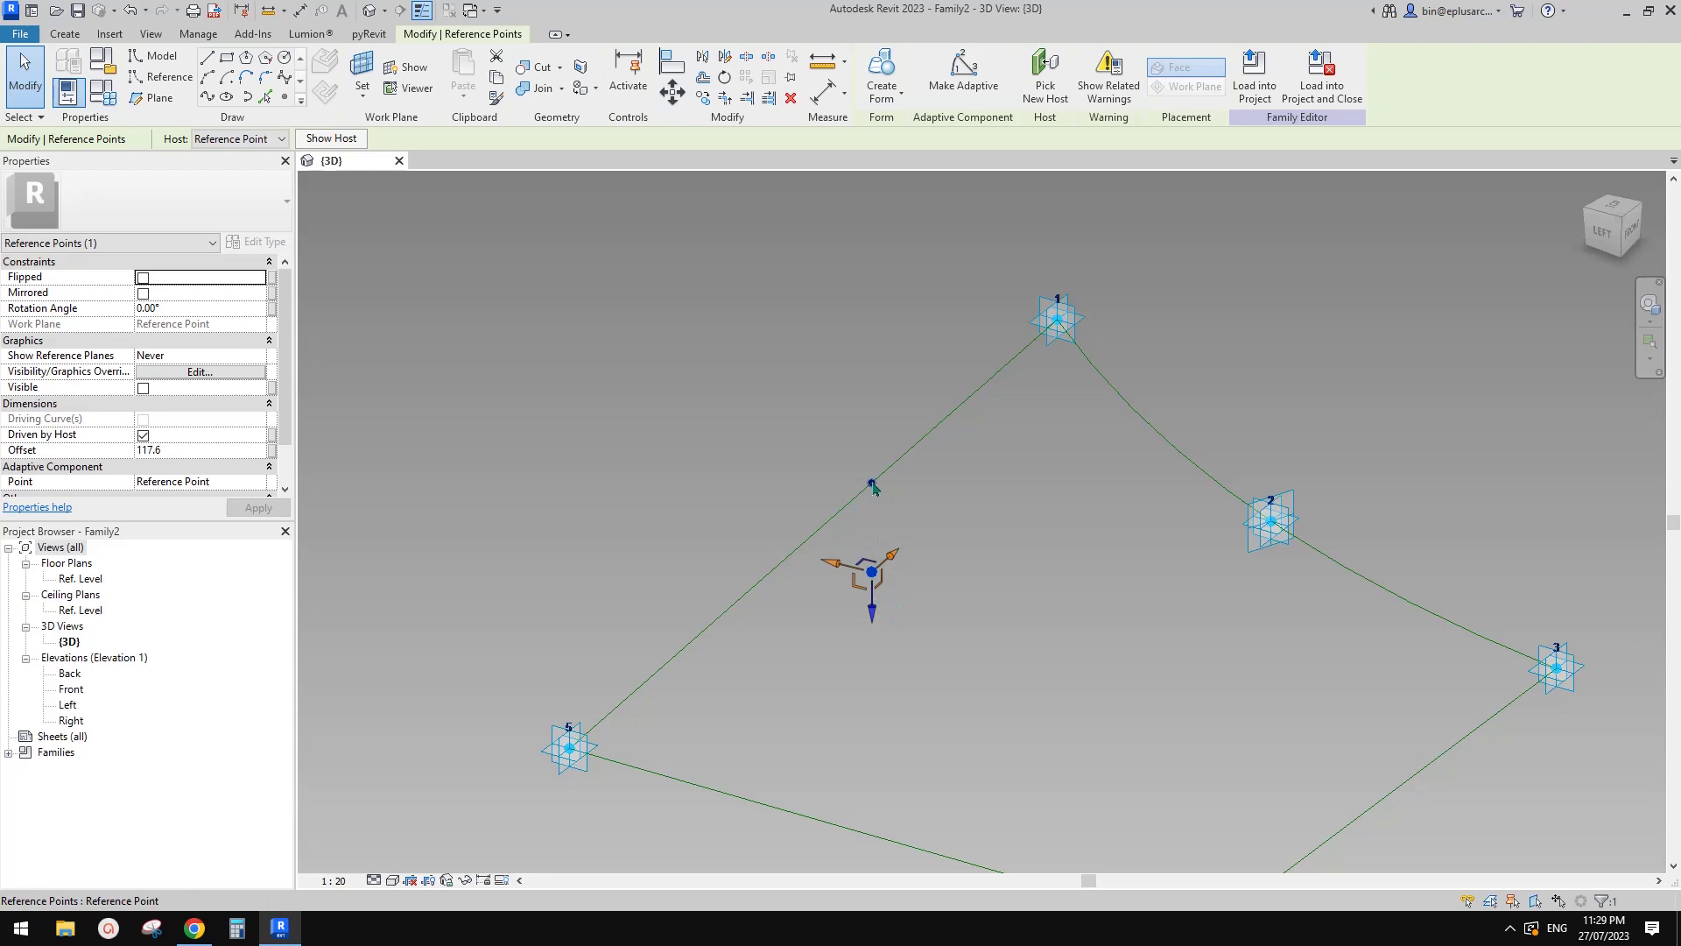
drag(822, 446, 922, 521)
click(200, 309)
text(18)
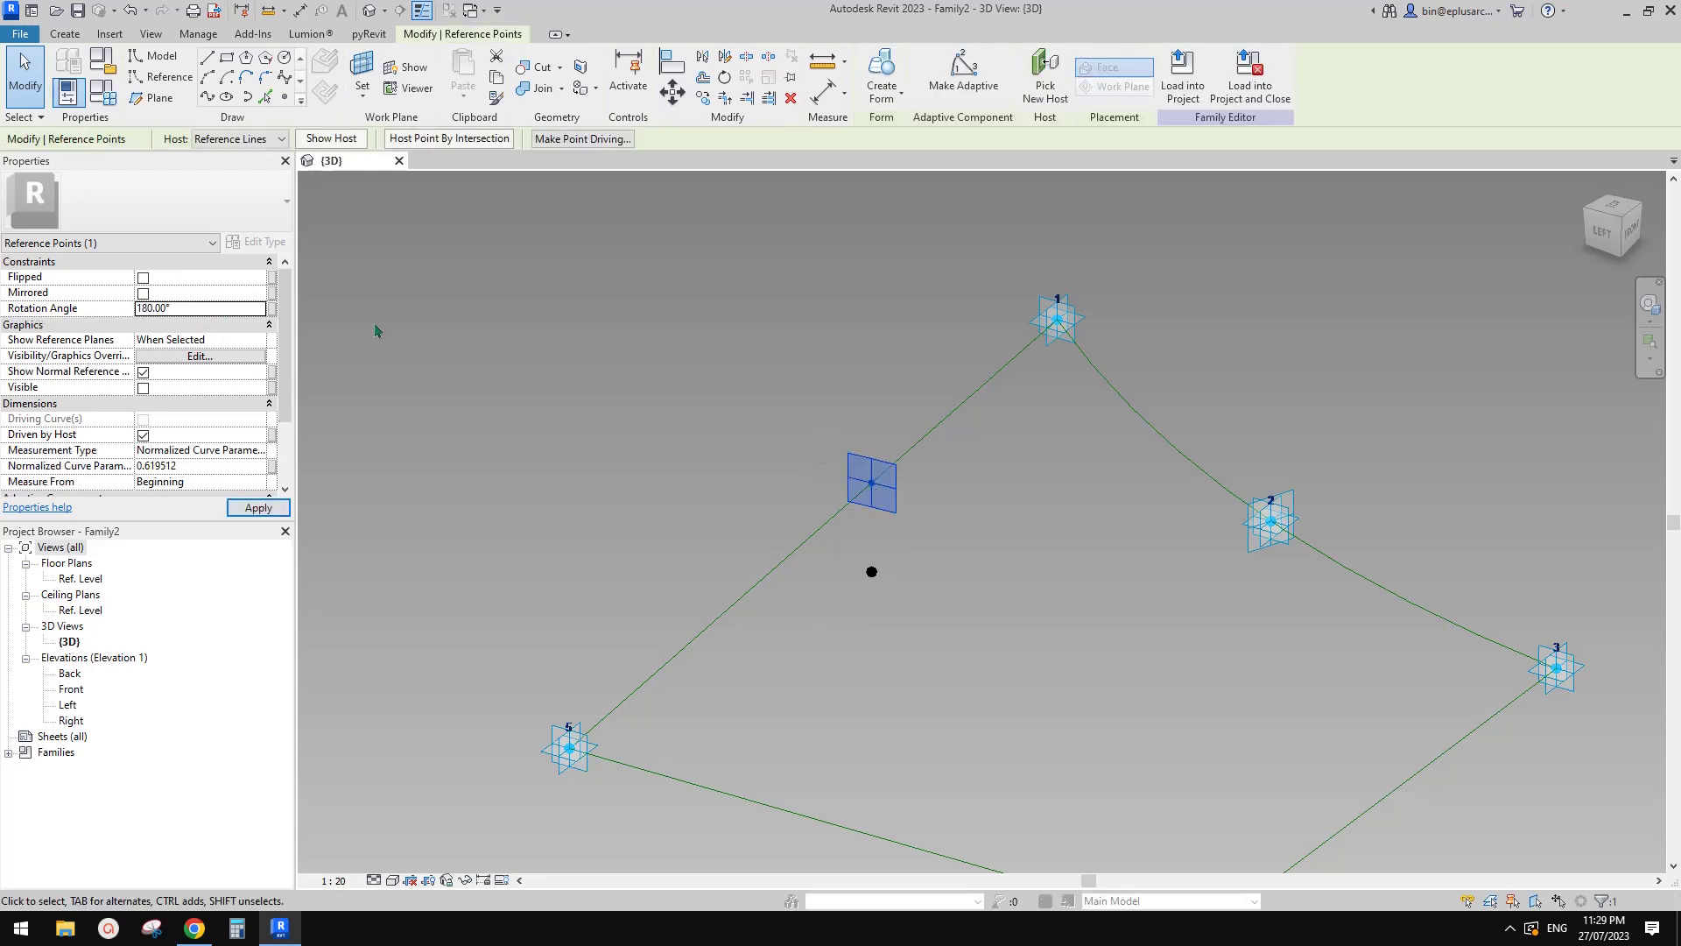
click(830, 341)
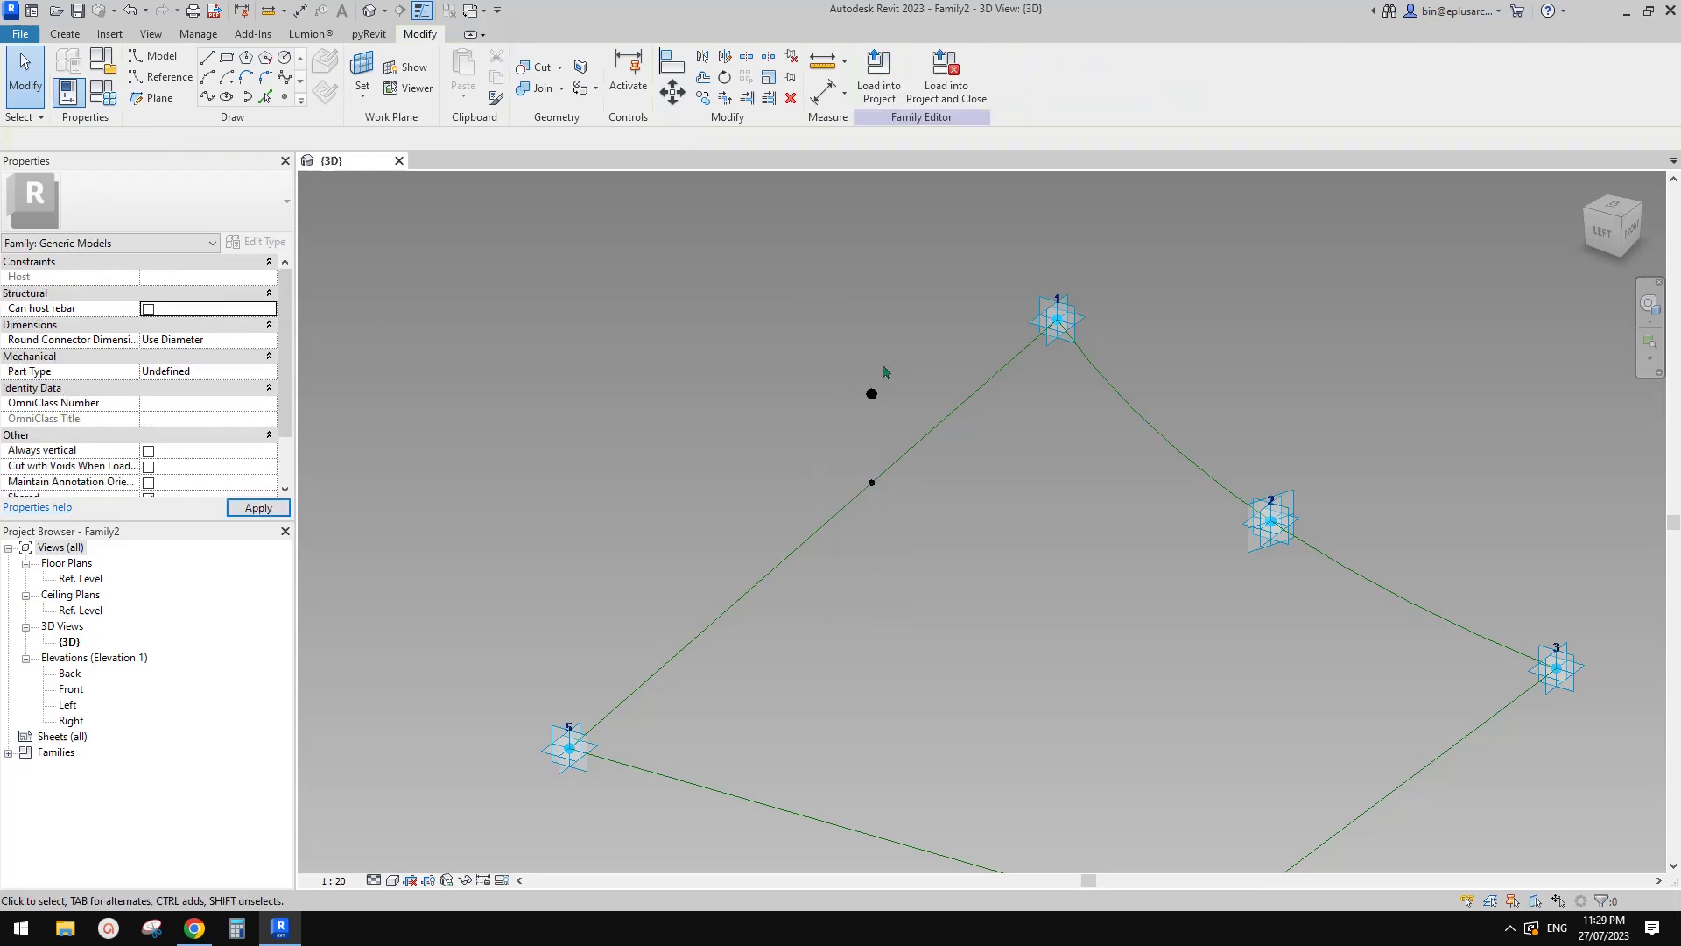
- Associate the upper reference point's offset with a new family type parameter named TH, grouped under Dimensions
click(870, 393)
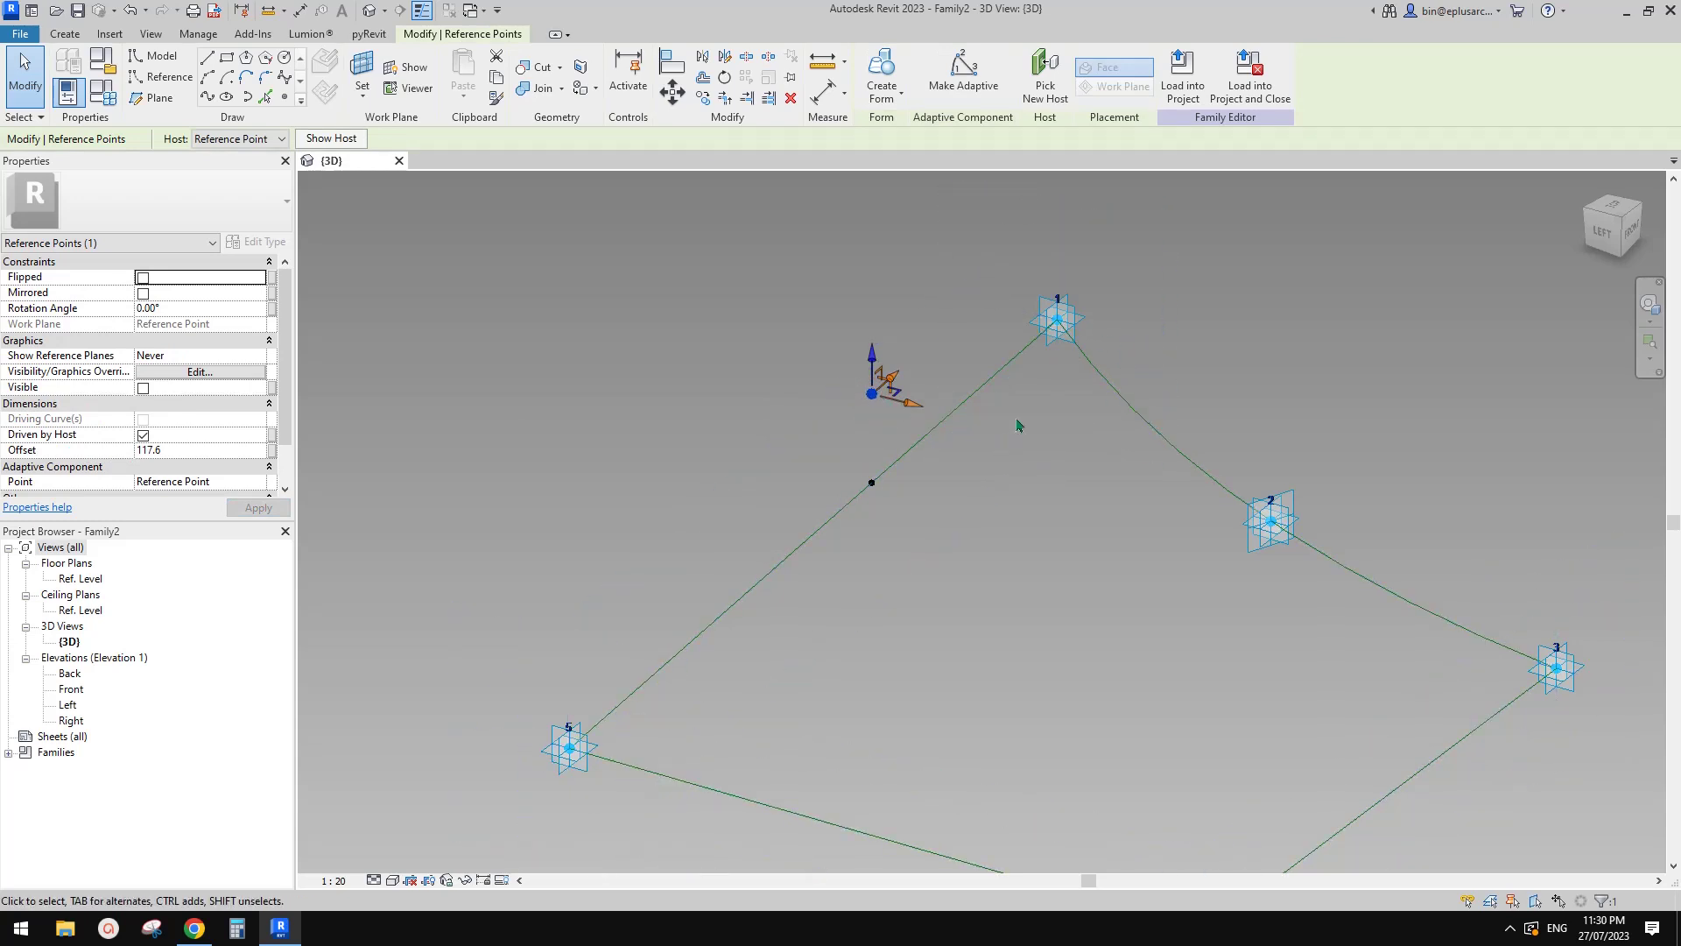
click(271, 450)
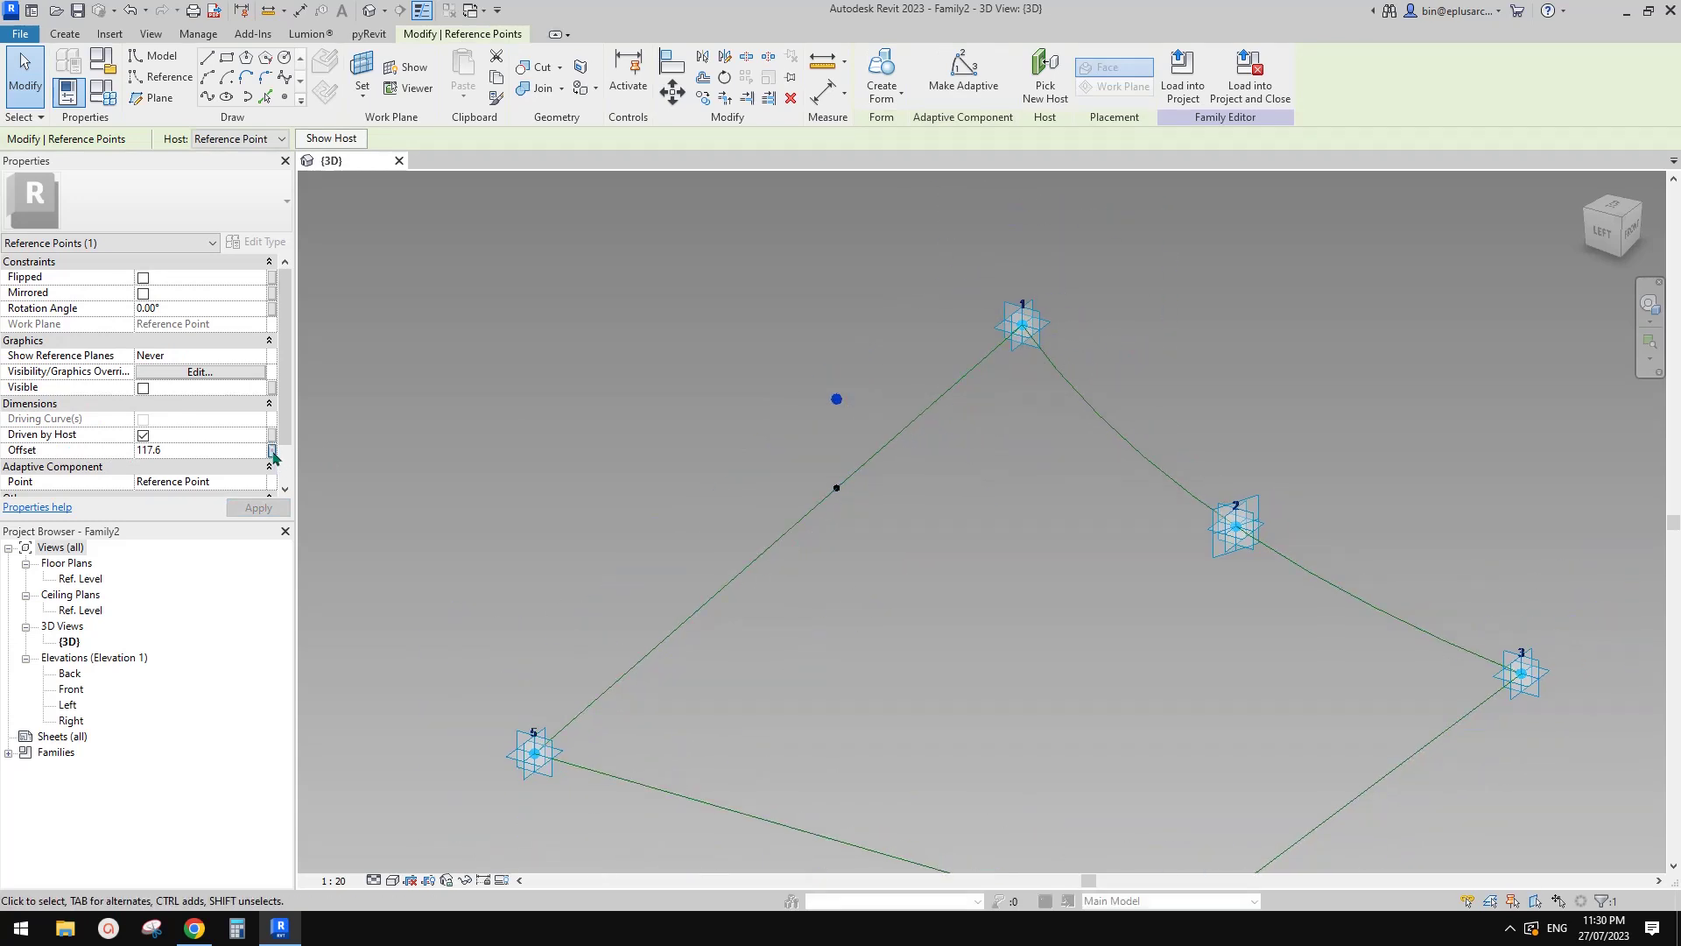
click(404, 531)
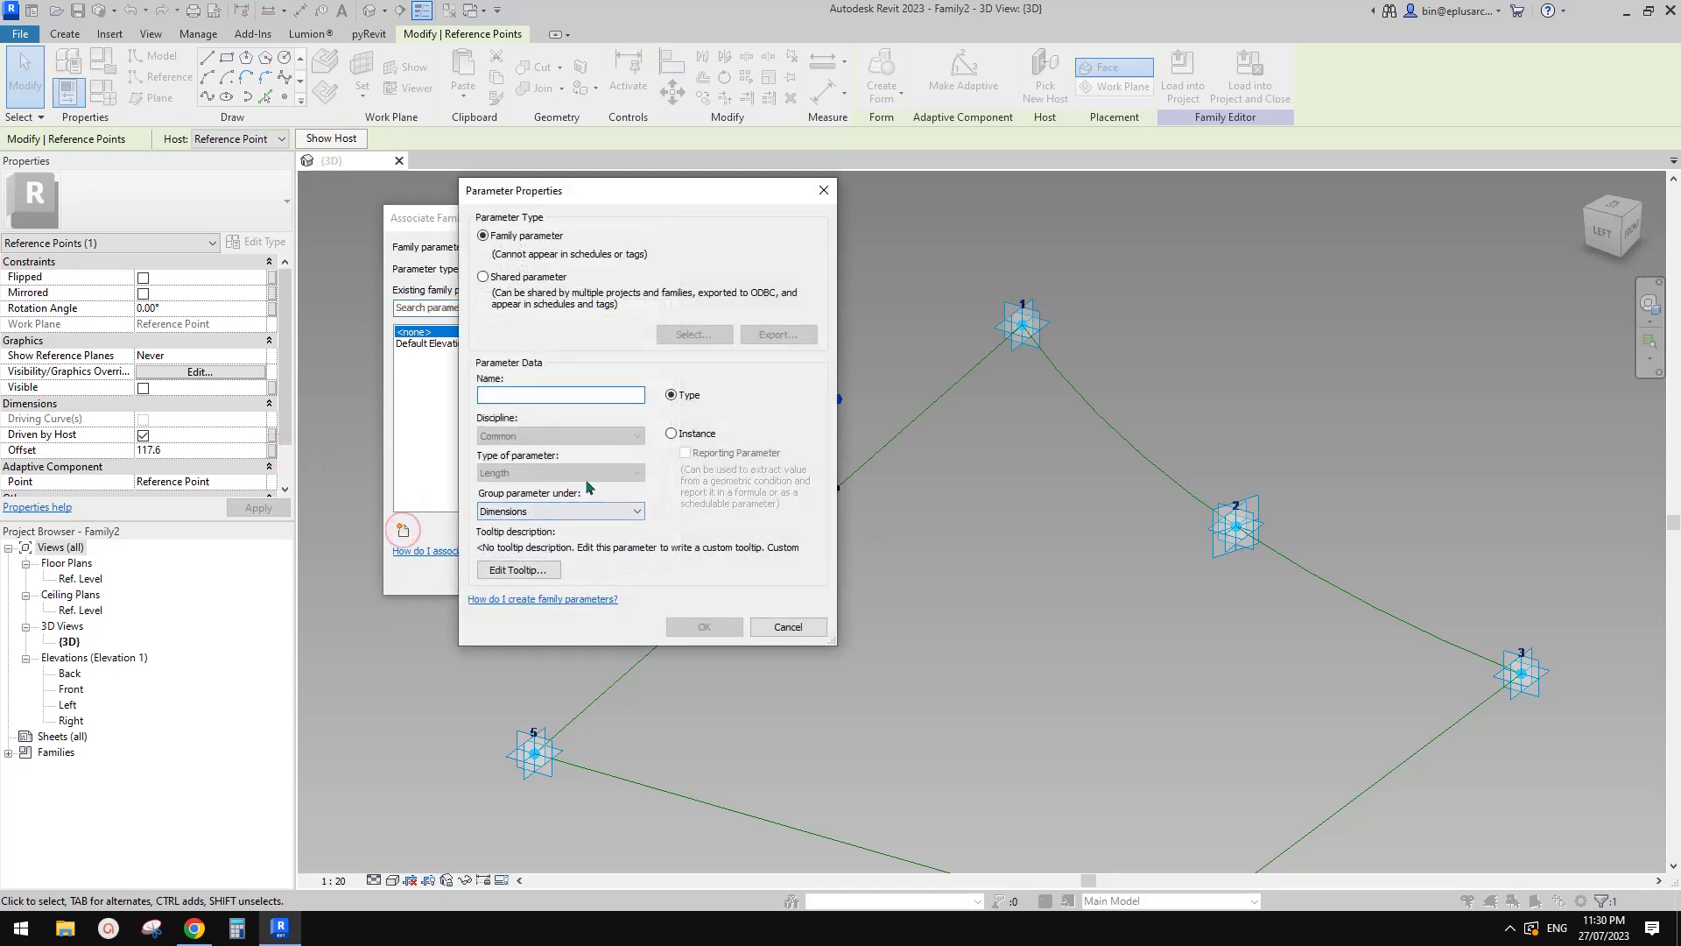
text(h)
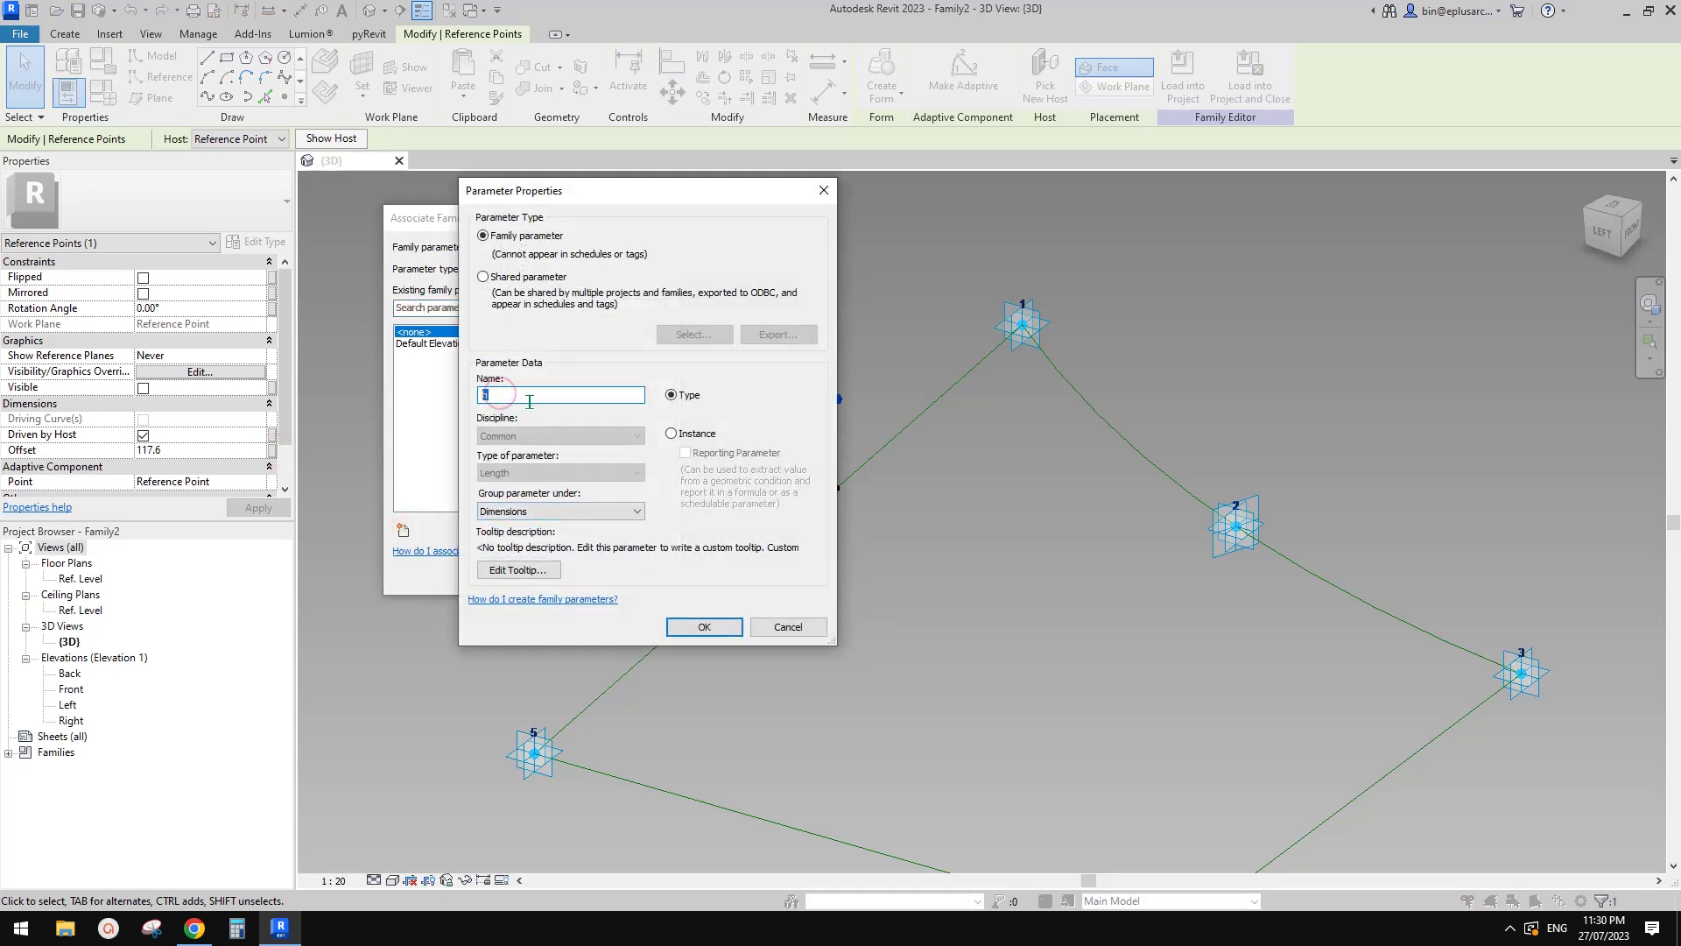
click(711, 624)
click(557, 574)
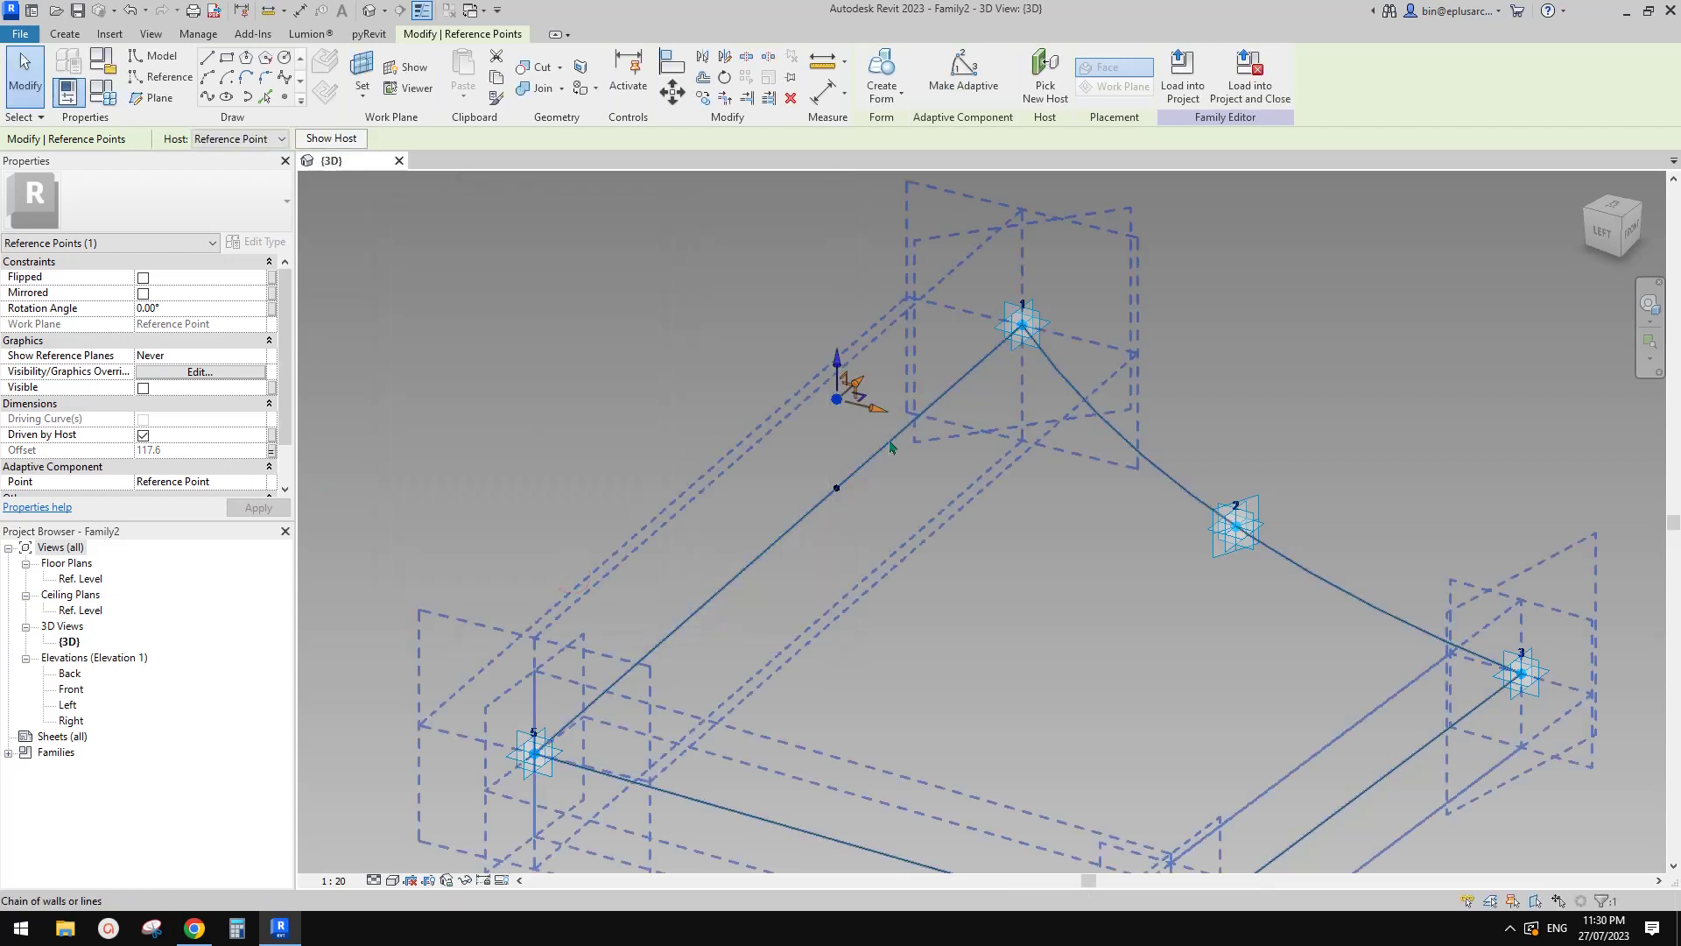
click(1009, 516)
- Set a vertical plane of the upper reference point as the work plane and place another reference point on that point
shift+middle_drag(964, 505, 997, 517)
scroll(864, 513, up, 1)
shift+middle_drag(843, 501, 826, 490)
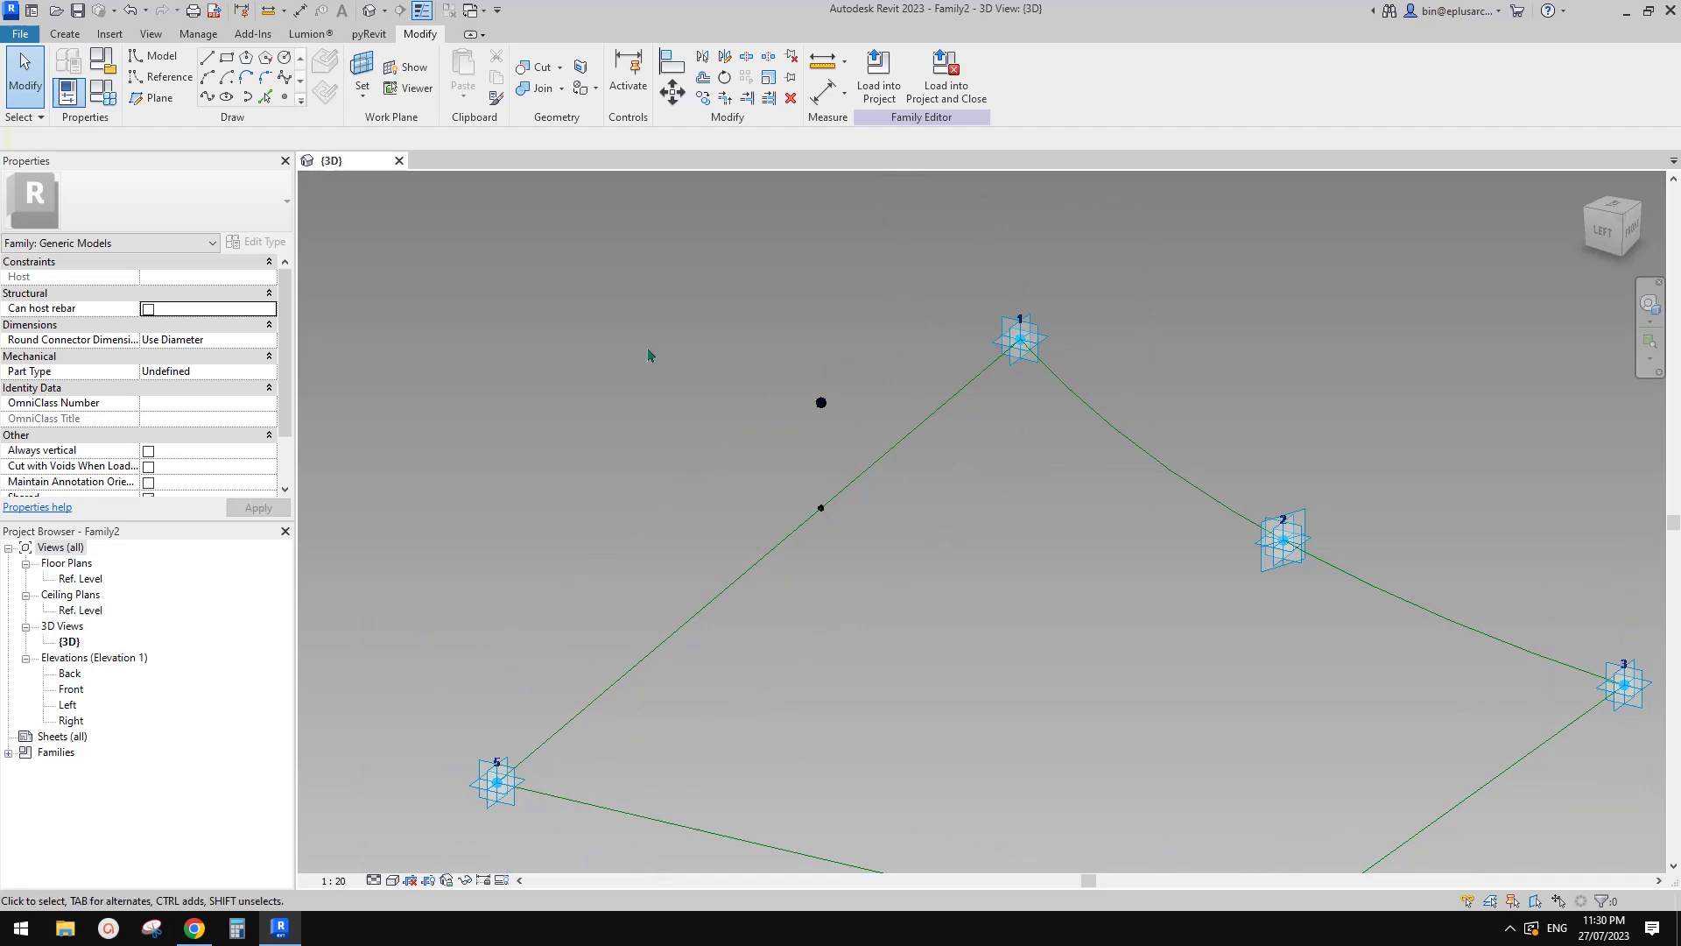
click(284, 96)
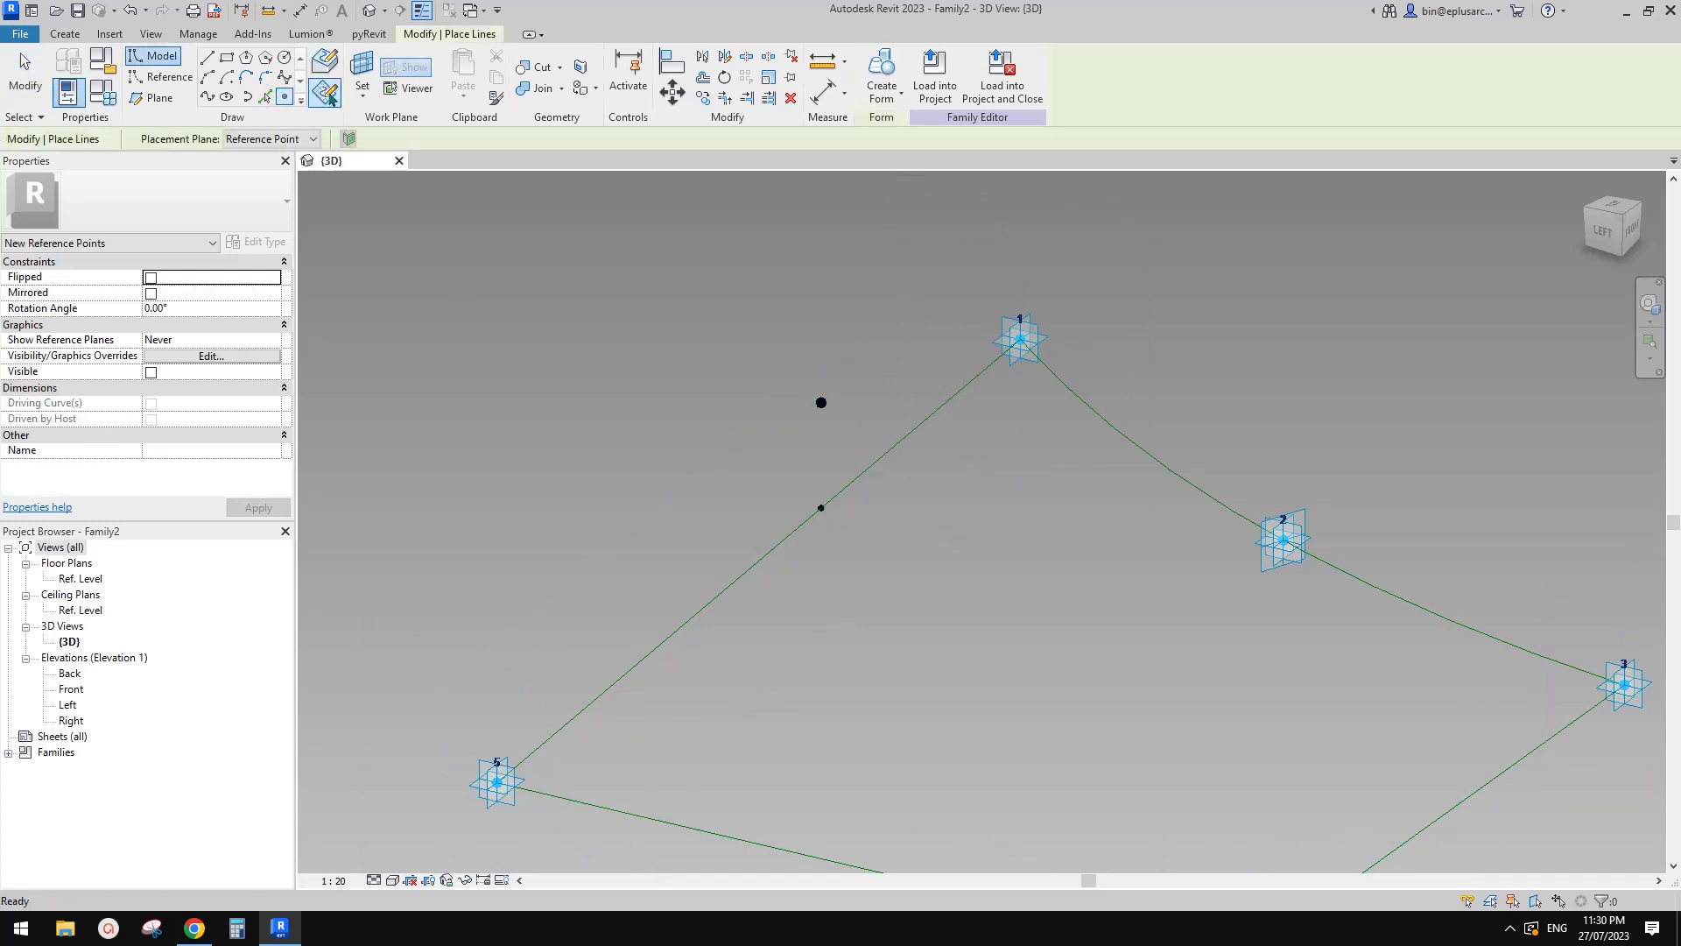
click(355, 67)
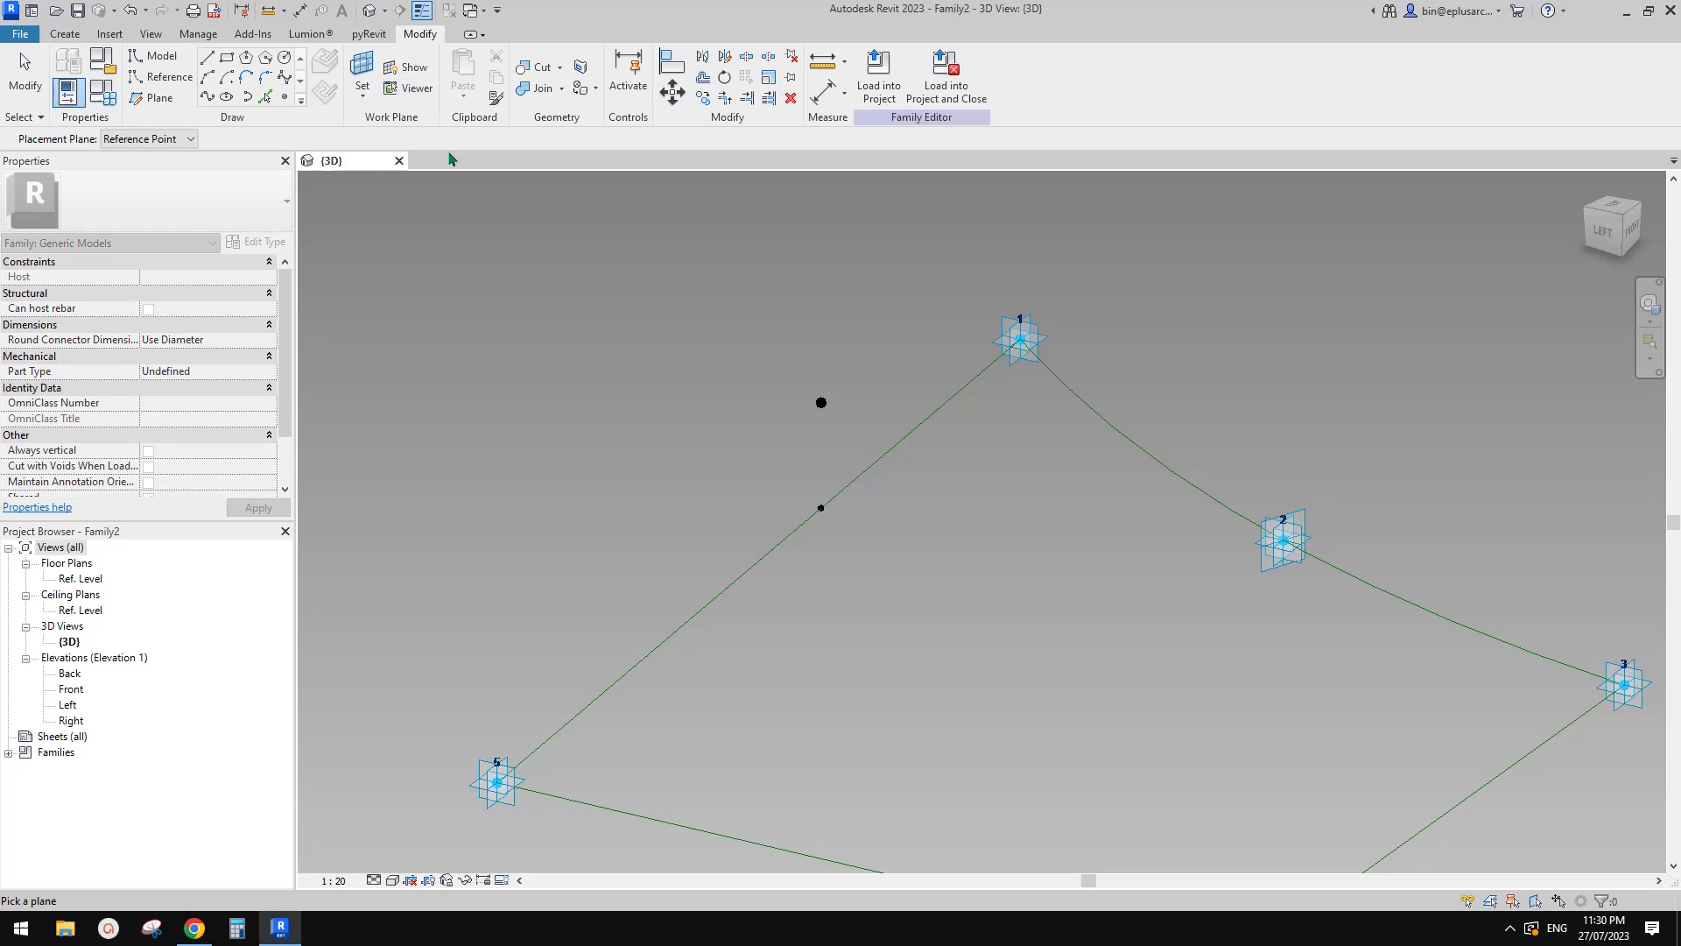
click(822, 403)
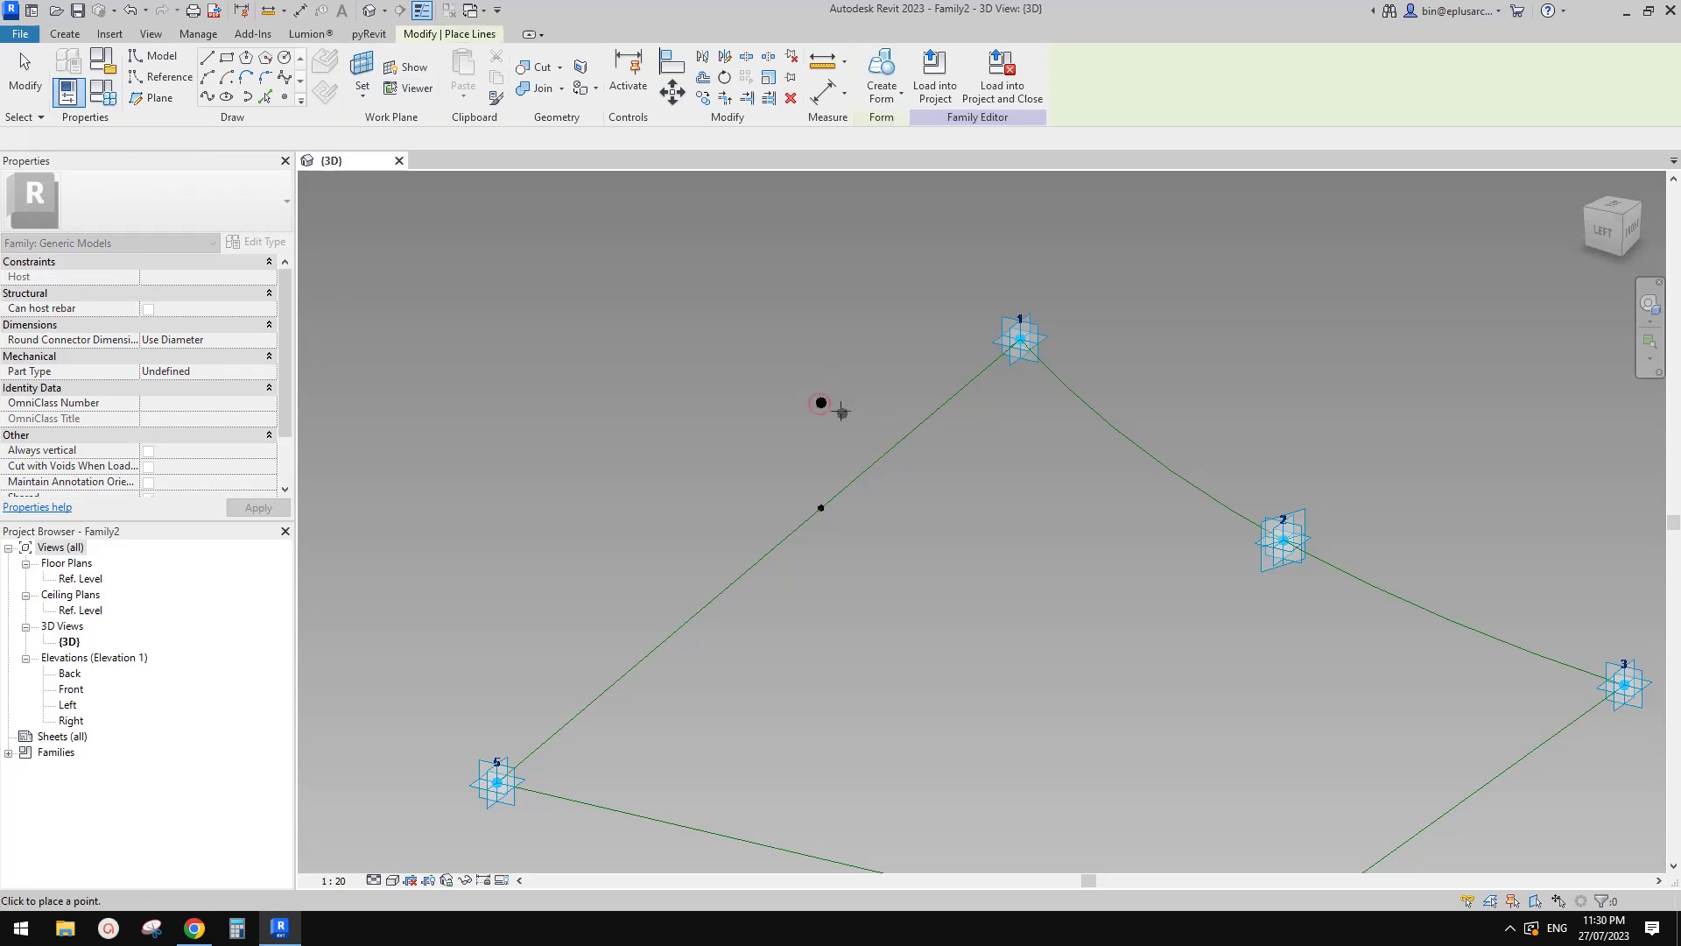
click(821, 403)
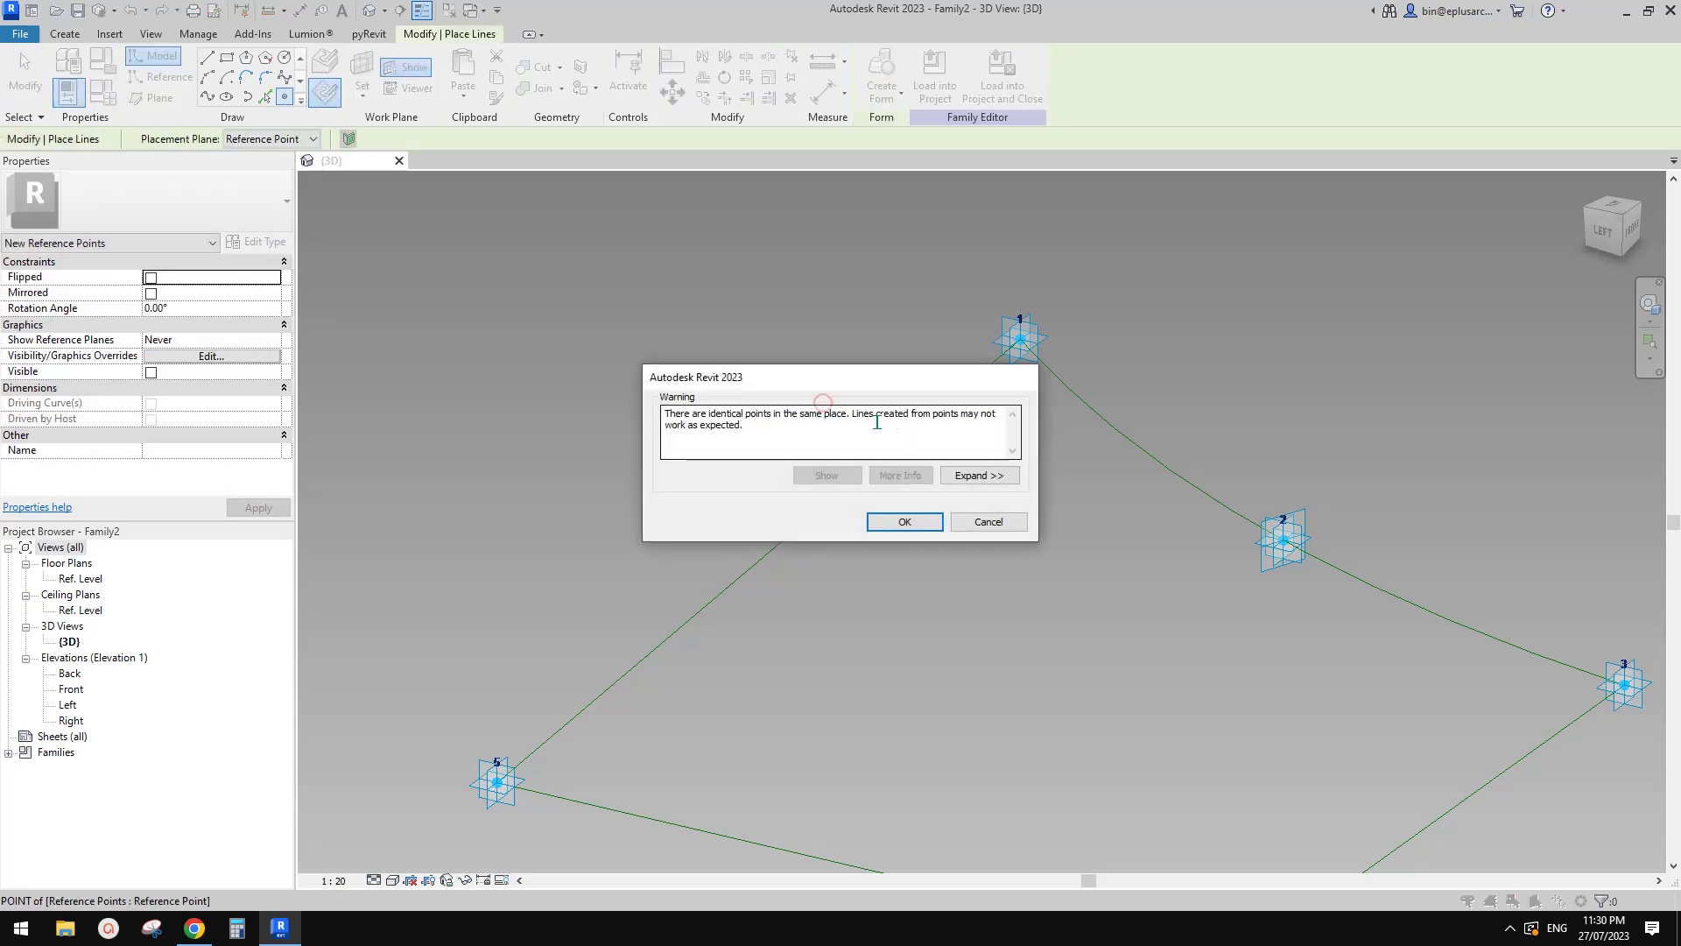
click(916, 518)
key(Escape)
key(Escape)
- Offset the newly placed reference point about 117 mm horizontally from the upper point, toward the inside of the block
click(823, 406)
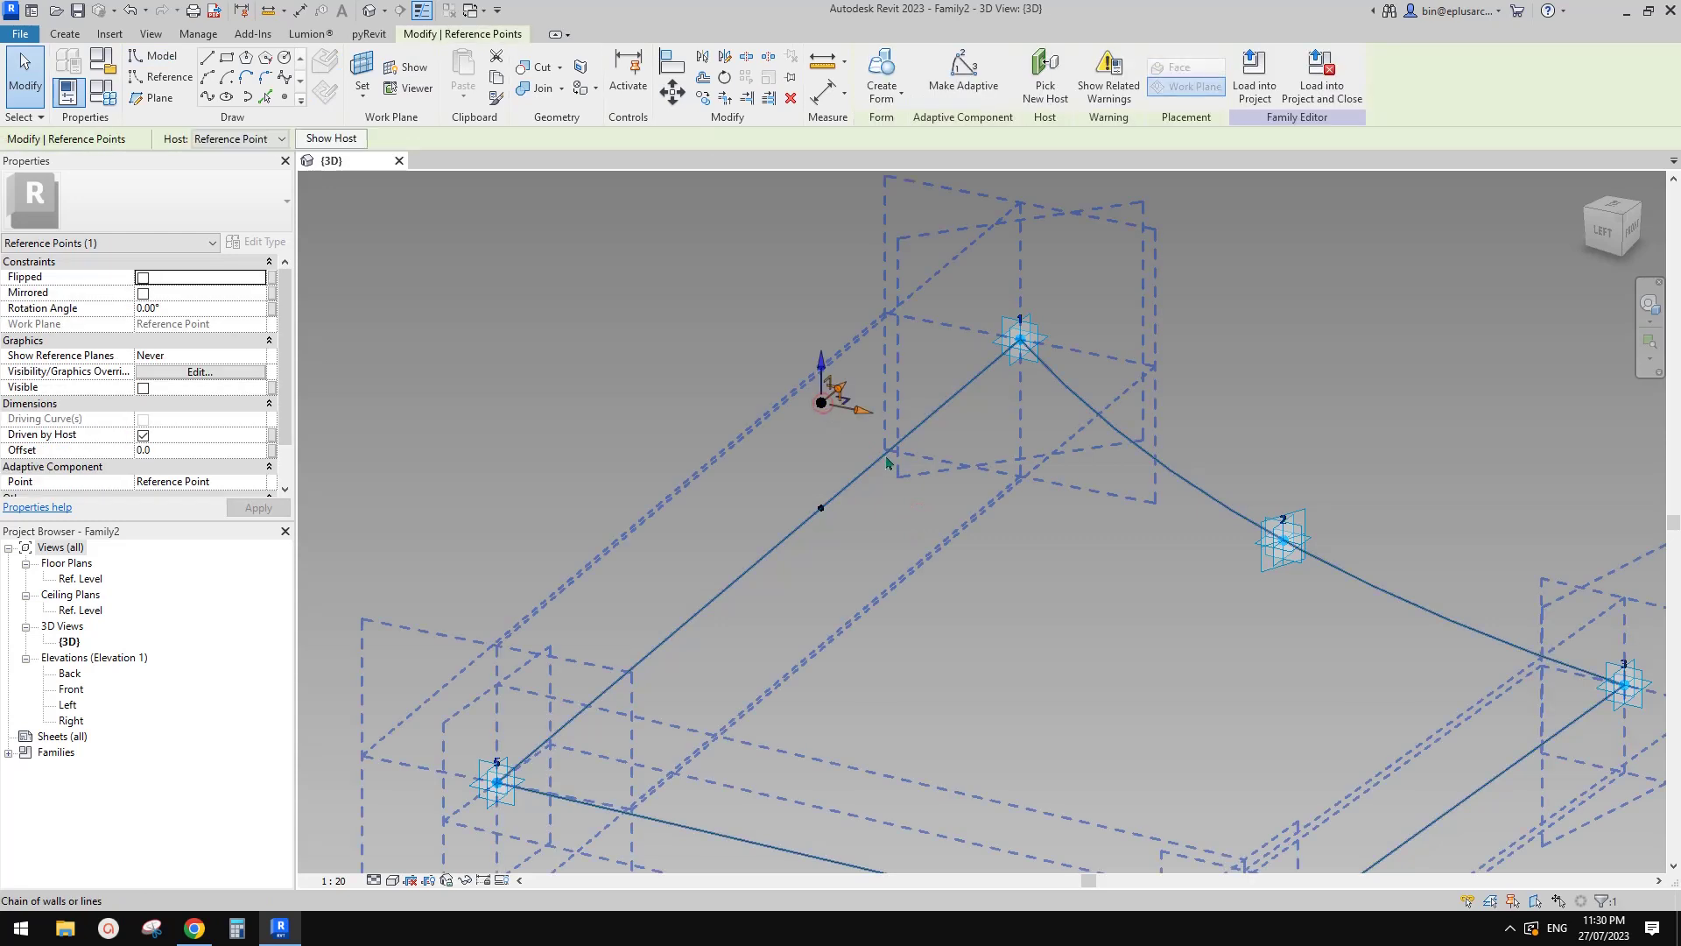
drag(869, 423, 970, 439)
shift+middle_drag(961, 493, 928, 443)
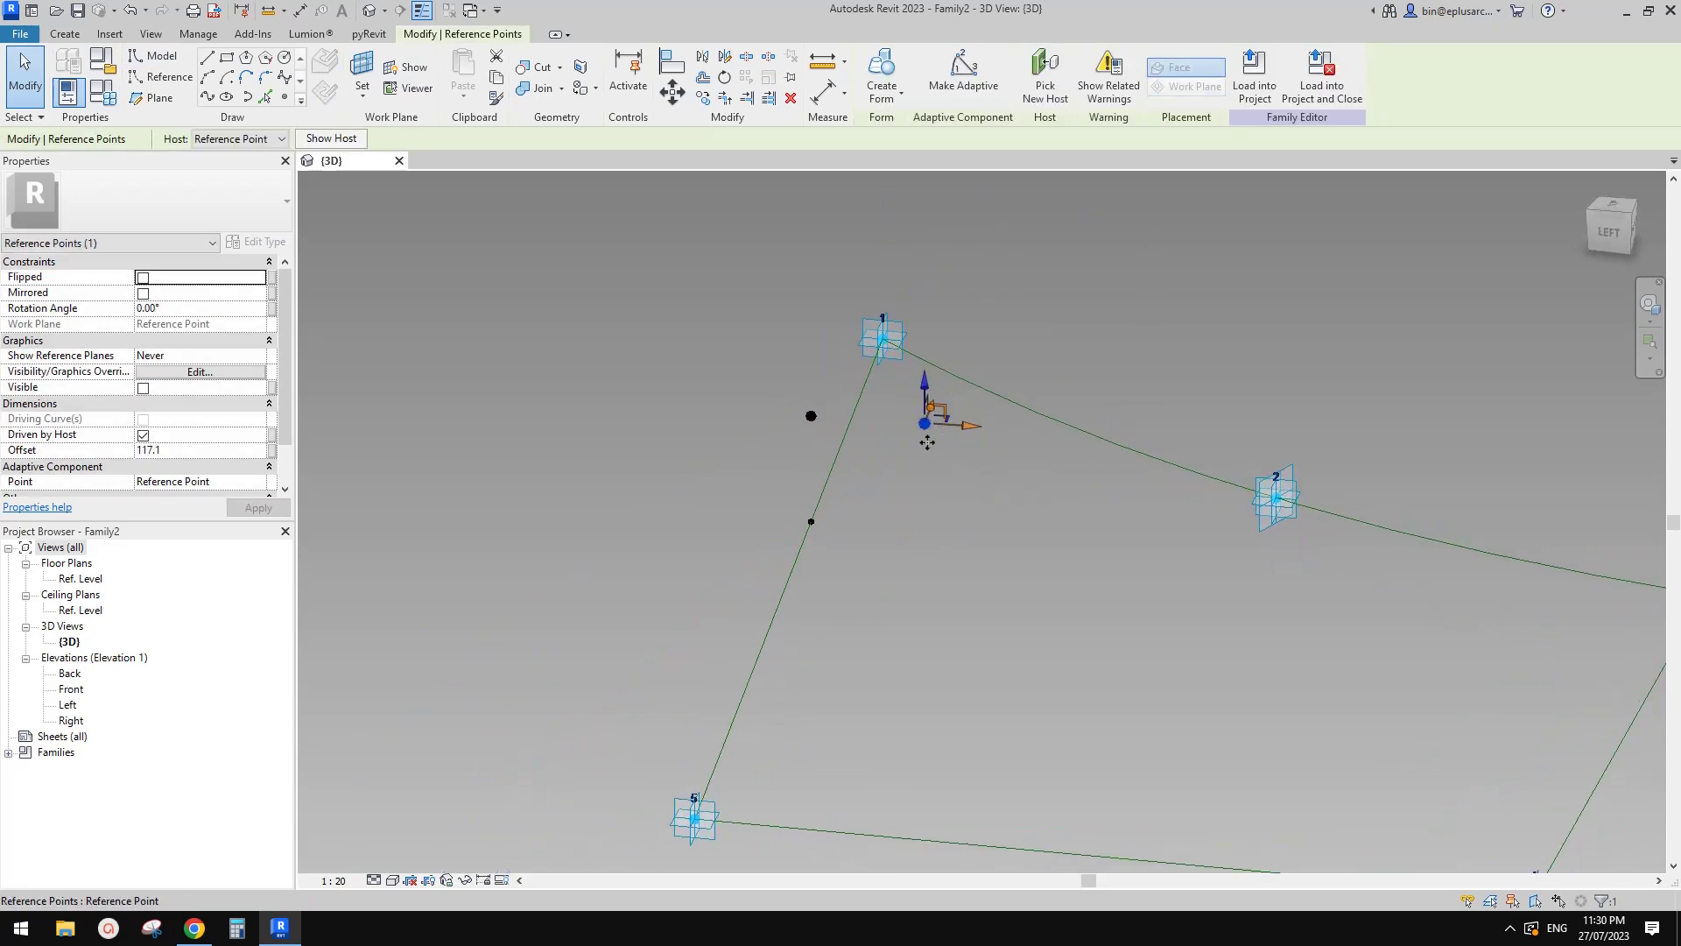
- Associate the horizontally offset point's offset with a new family type parameter named OFS, grouped under Dimensions
click(272, 450)
click(405, 531)
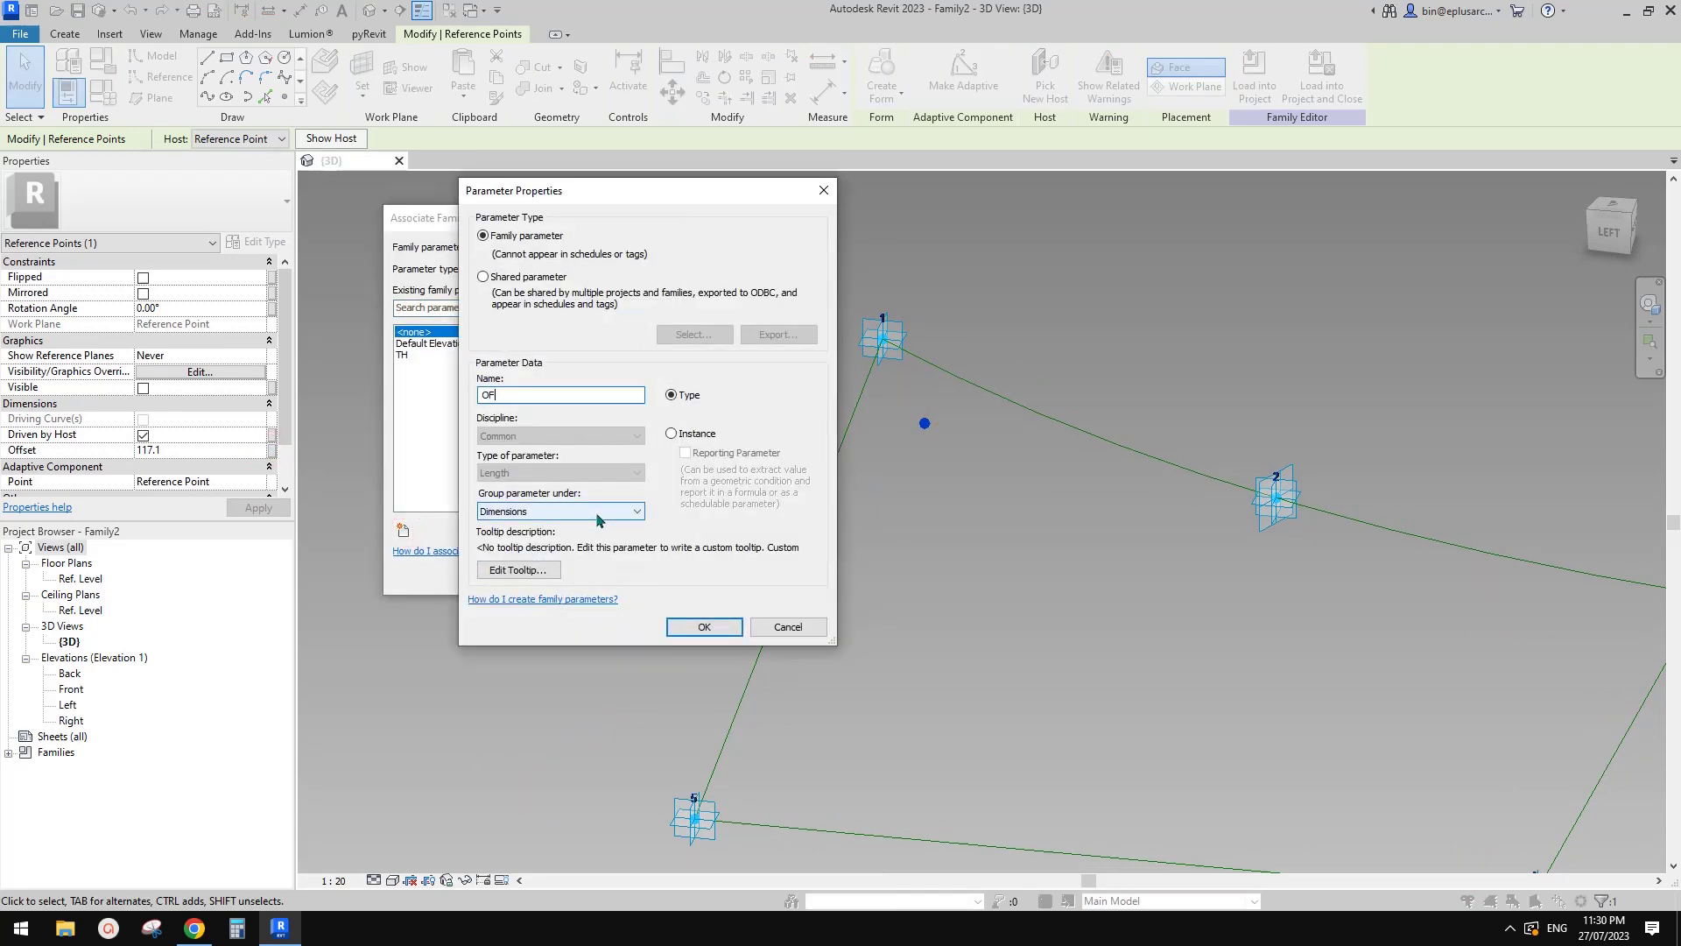
click(704, 627)
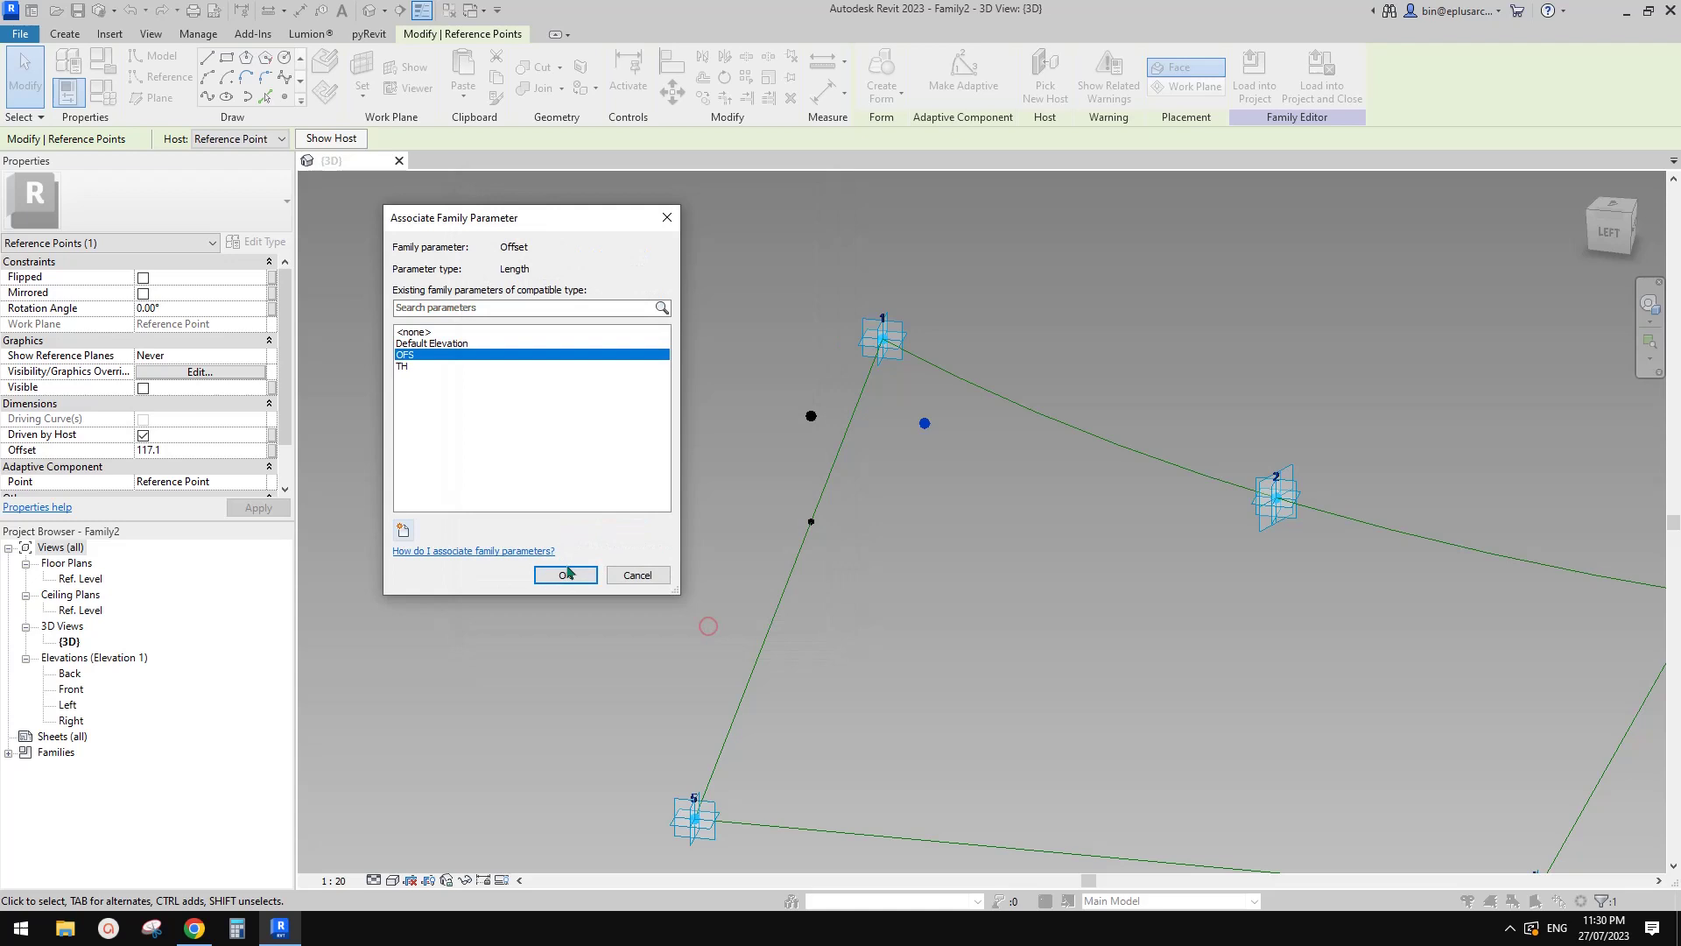
click(563, 570)
click(570, 570)
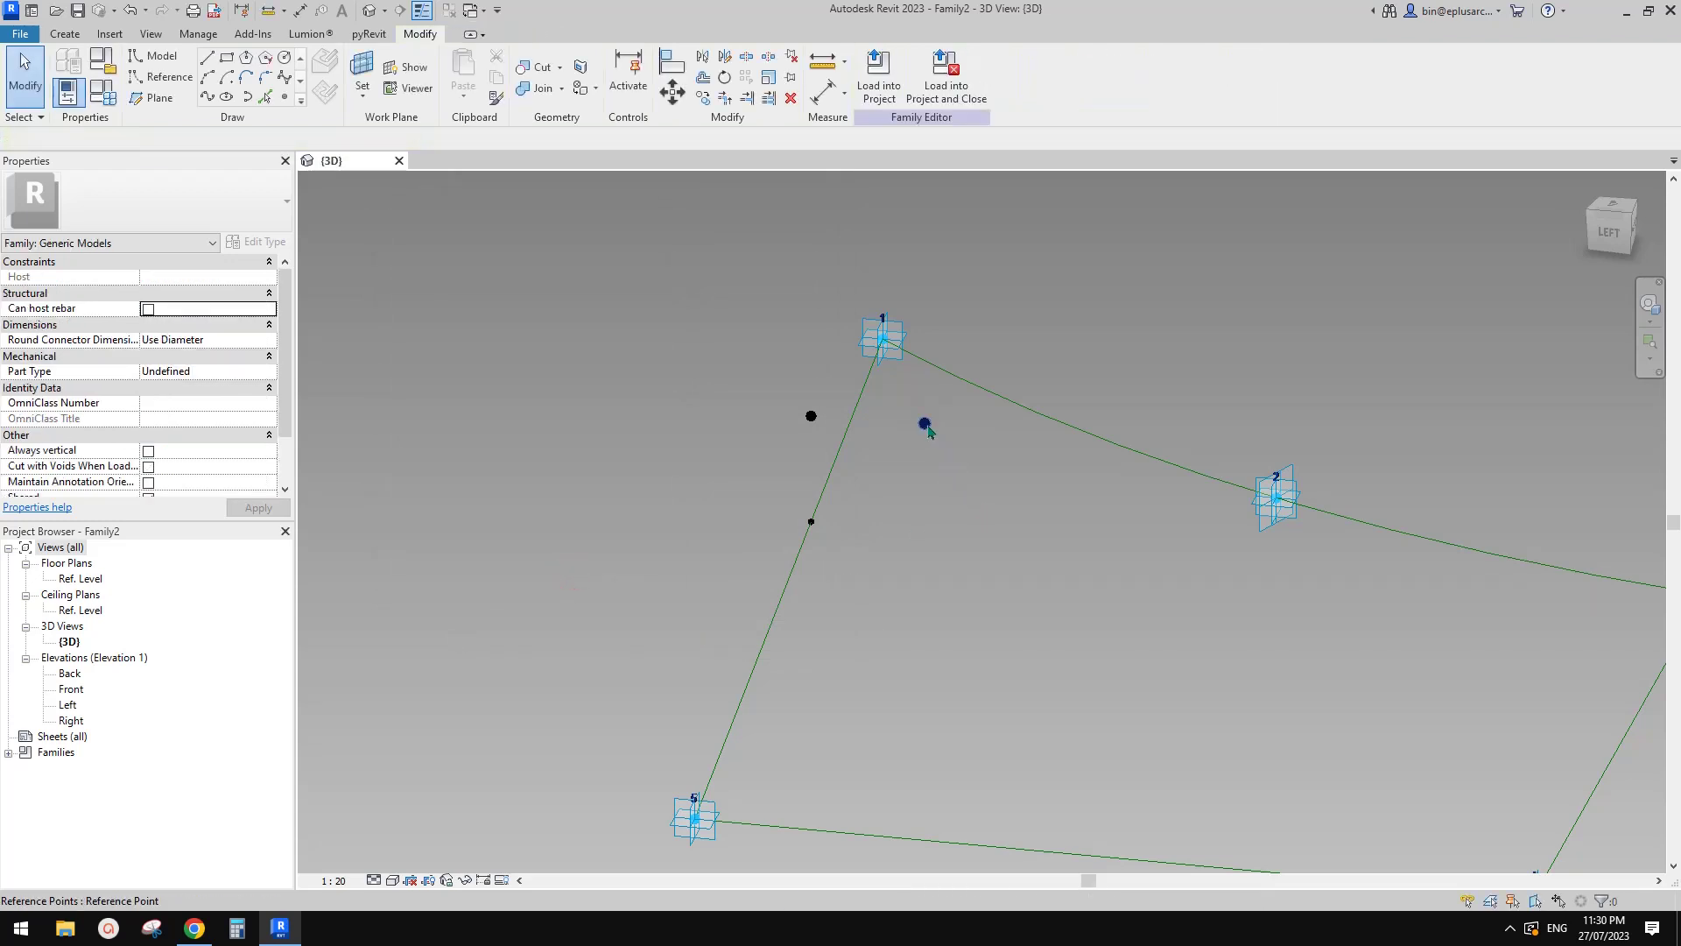
- Try to connect the edge point and the horizontally offset point with a spline through points
key(Tab)
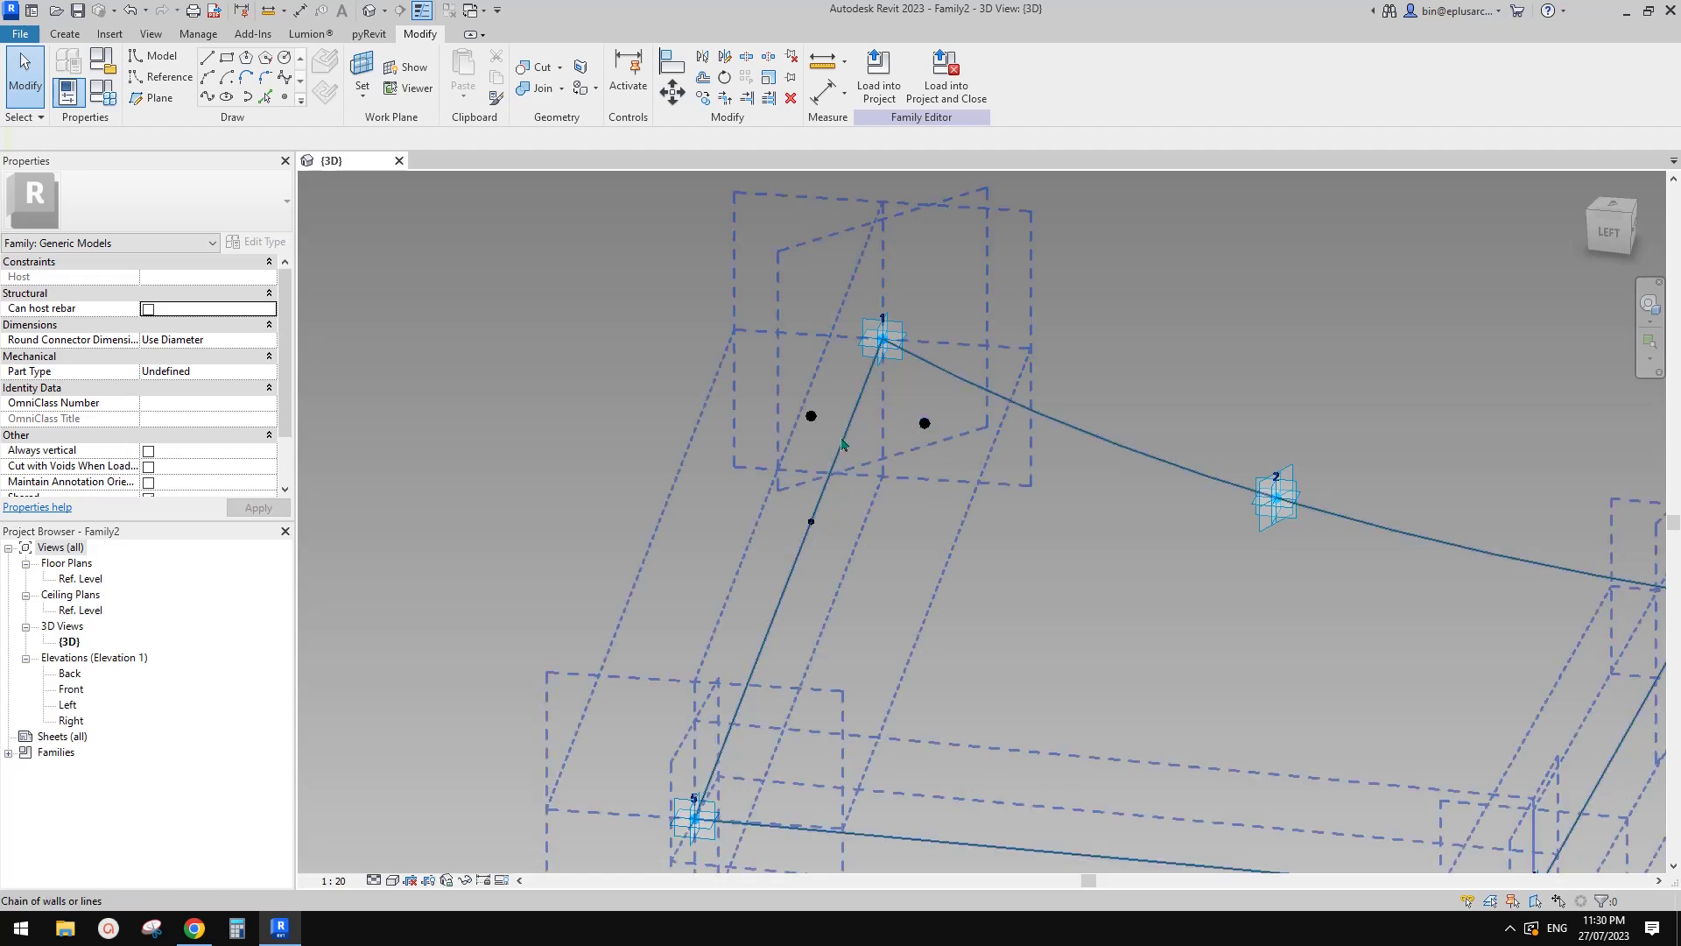
scroll(919, 437, up, 3)
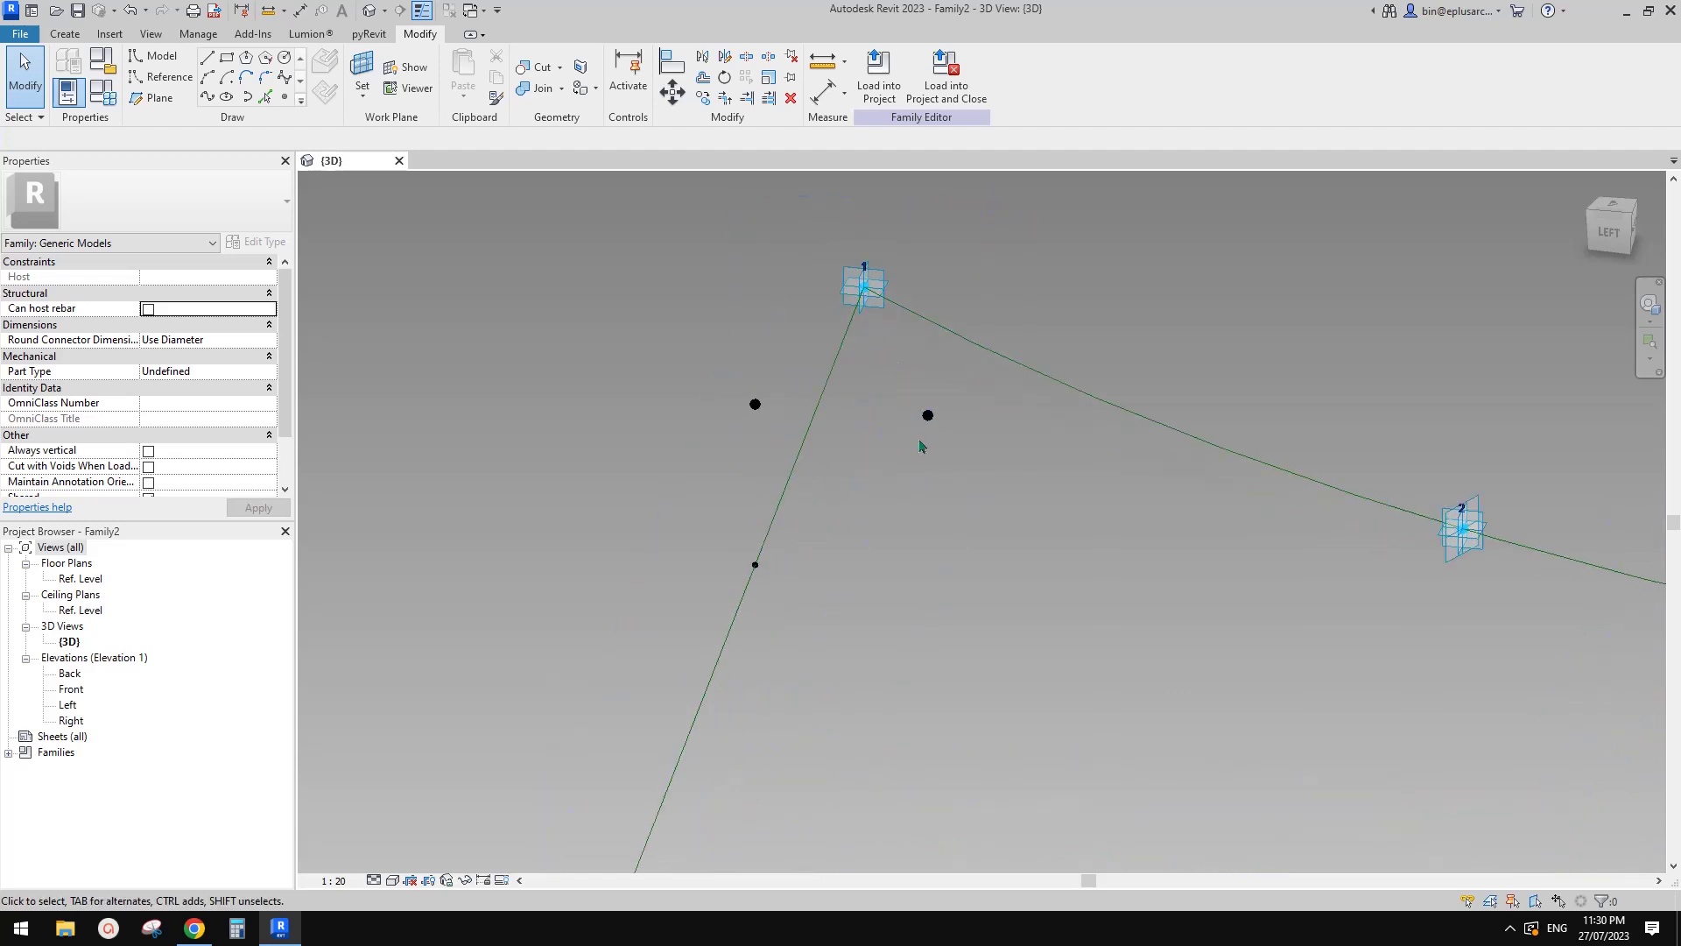
shift+middle_drag(923, 438, 870, 417)
drag(913, 389, 951, 429)
click(933, 407)
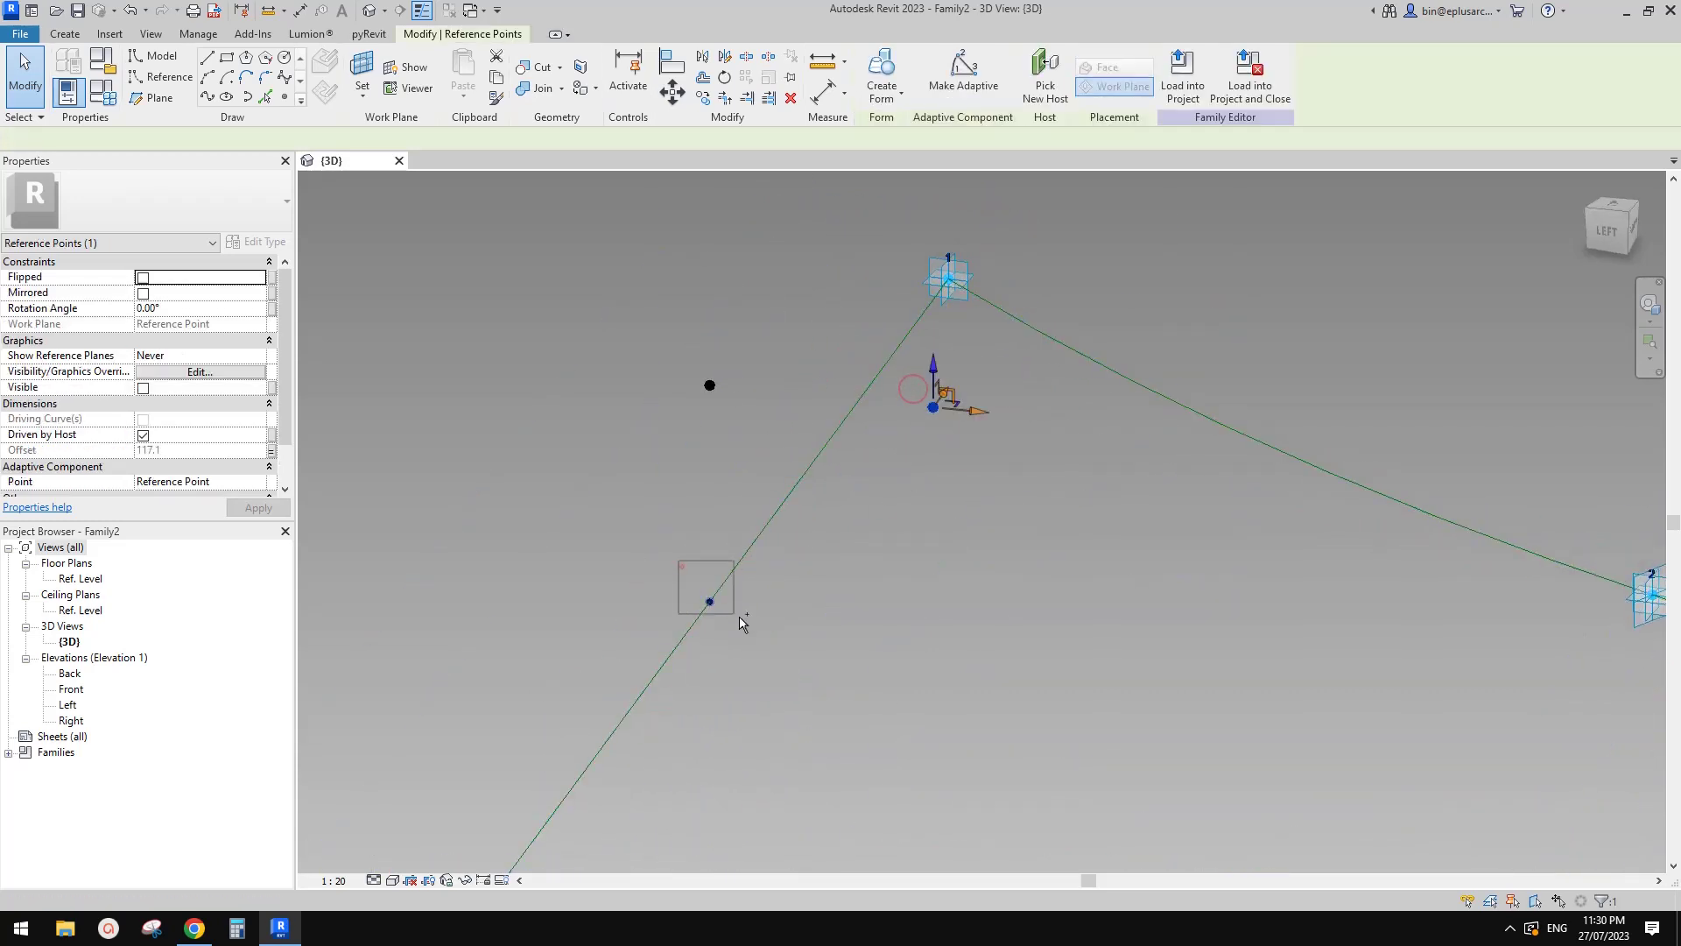
ctrl+click(710, 602)
click(208, 98)
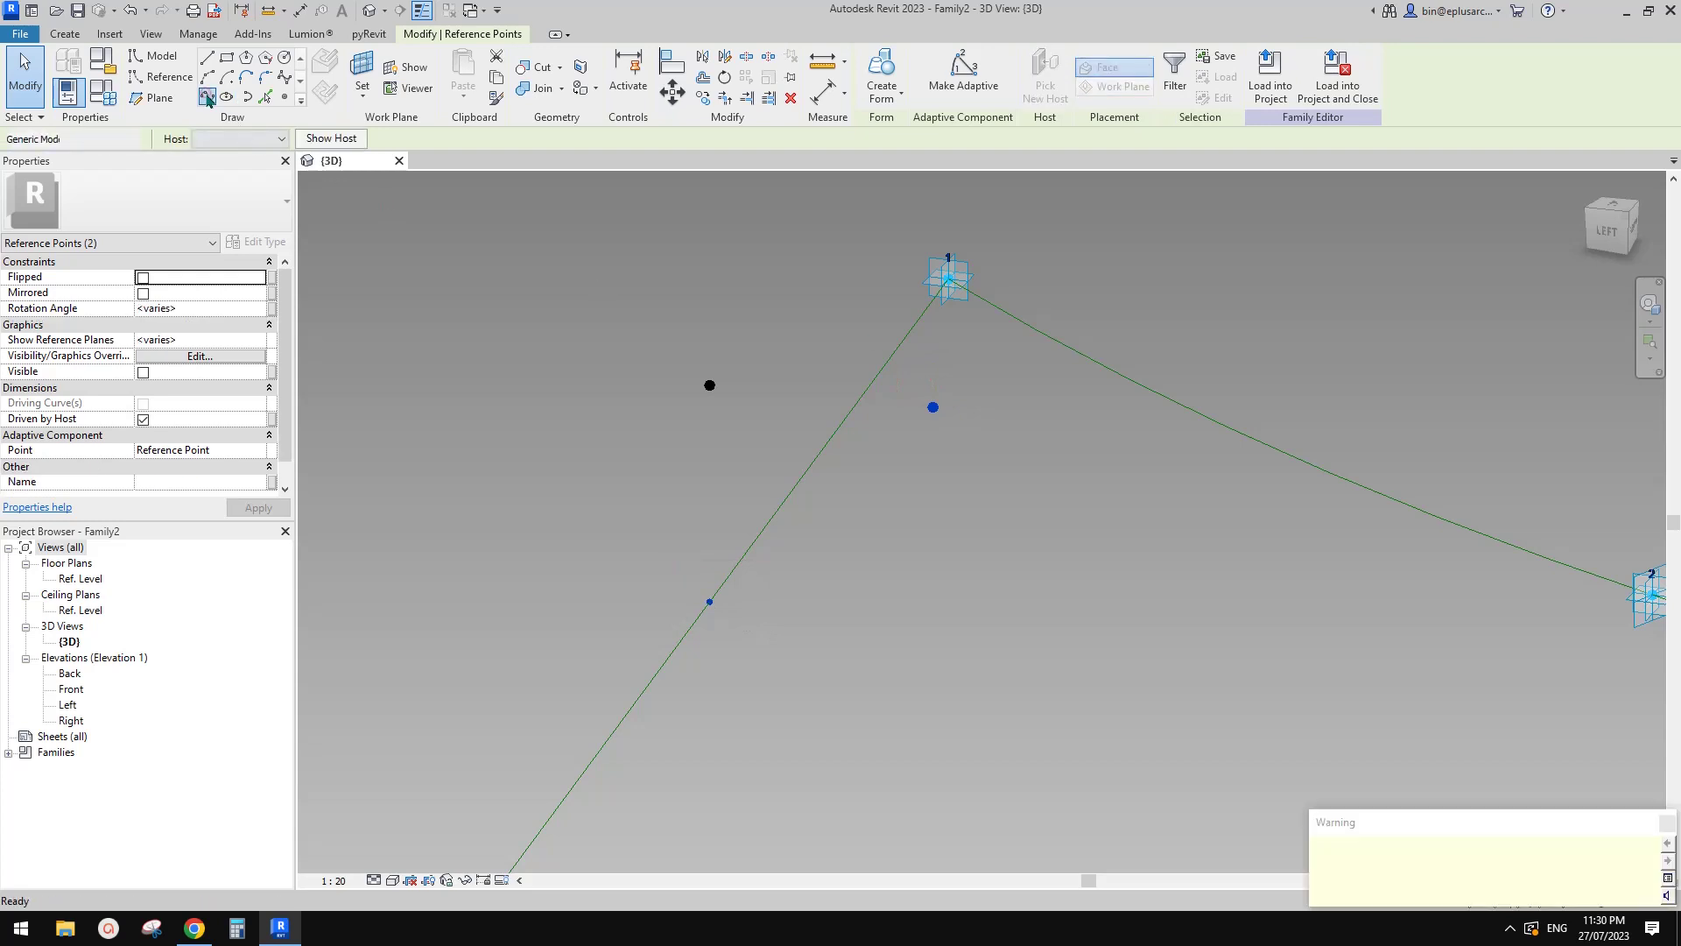
click(959, 523)
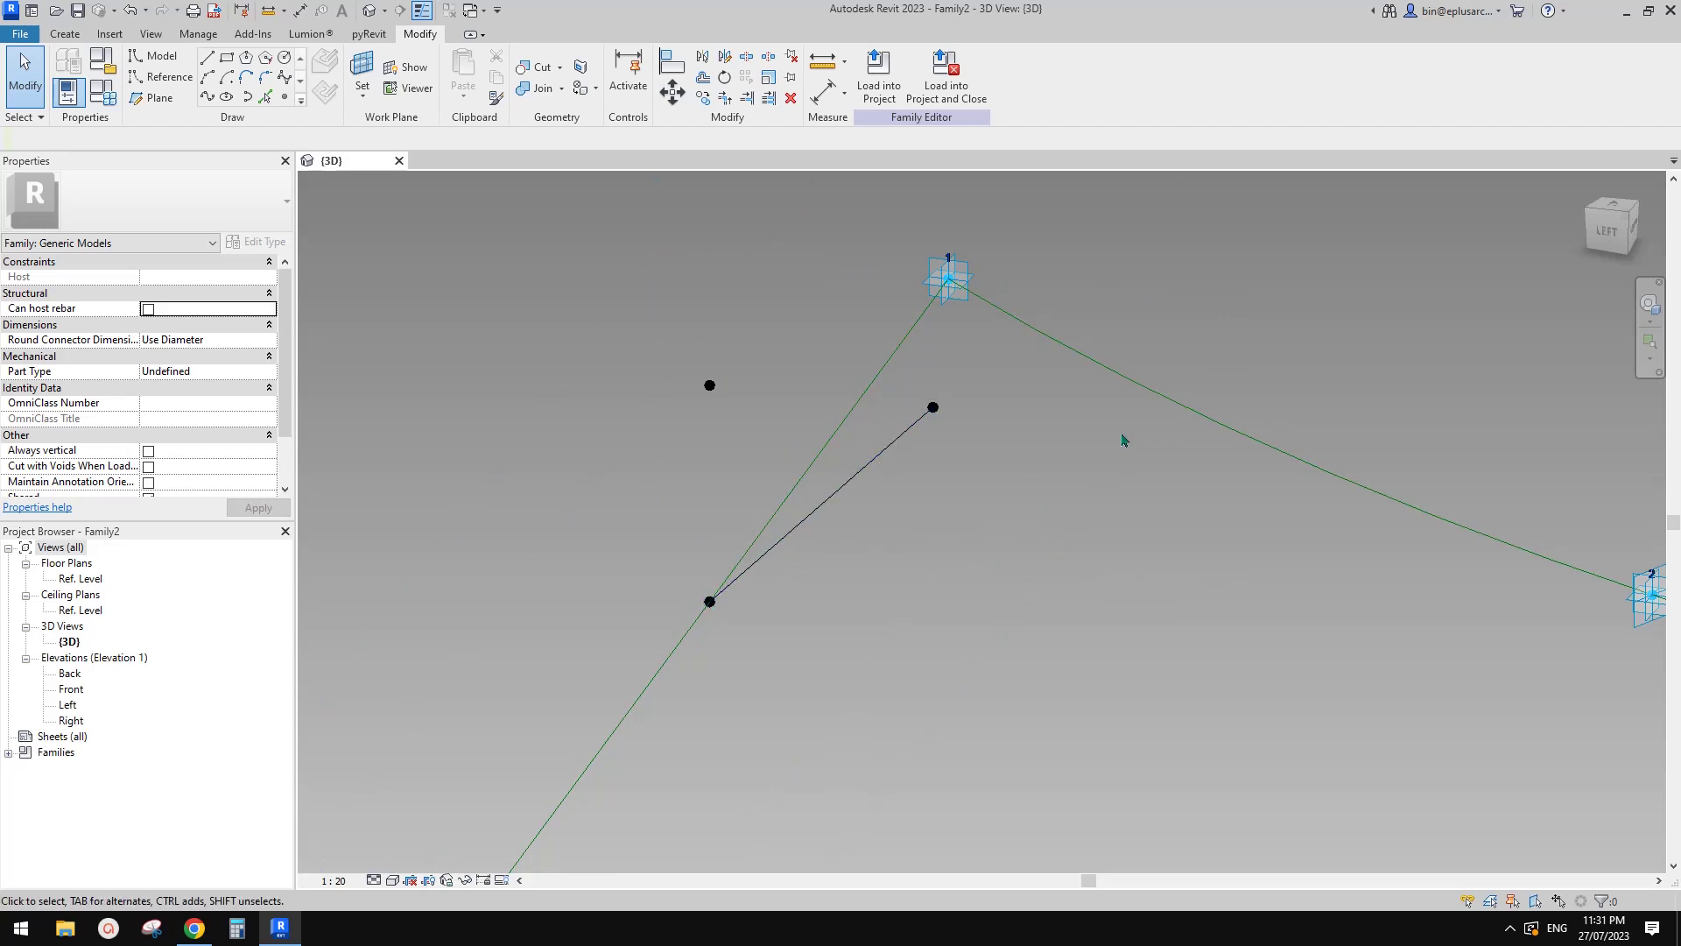
key(ctrl+z)
- Set the edge point's horizontal plane as the work plane and place a further reference point on the edge point
middle_drag(680, 491, 669, 491)
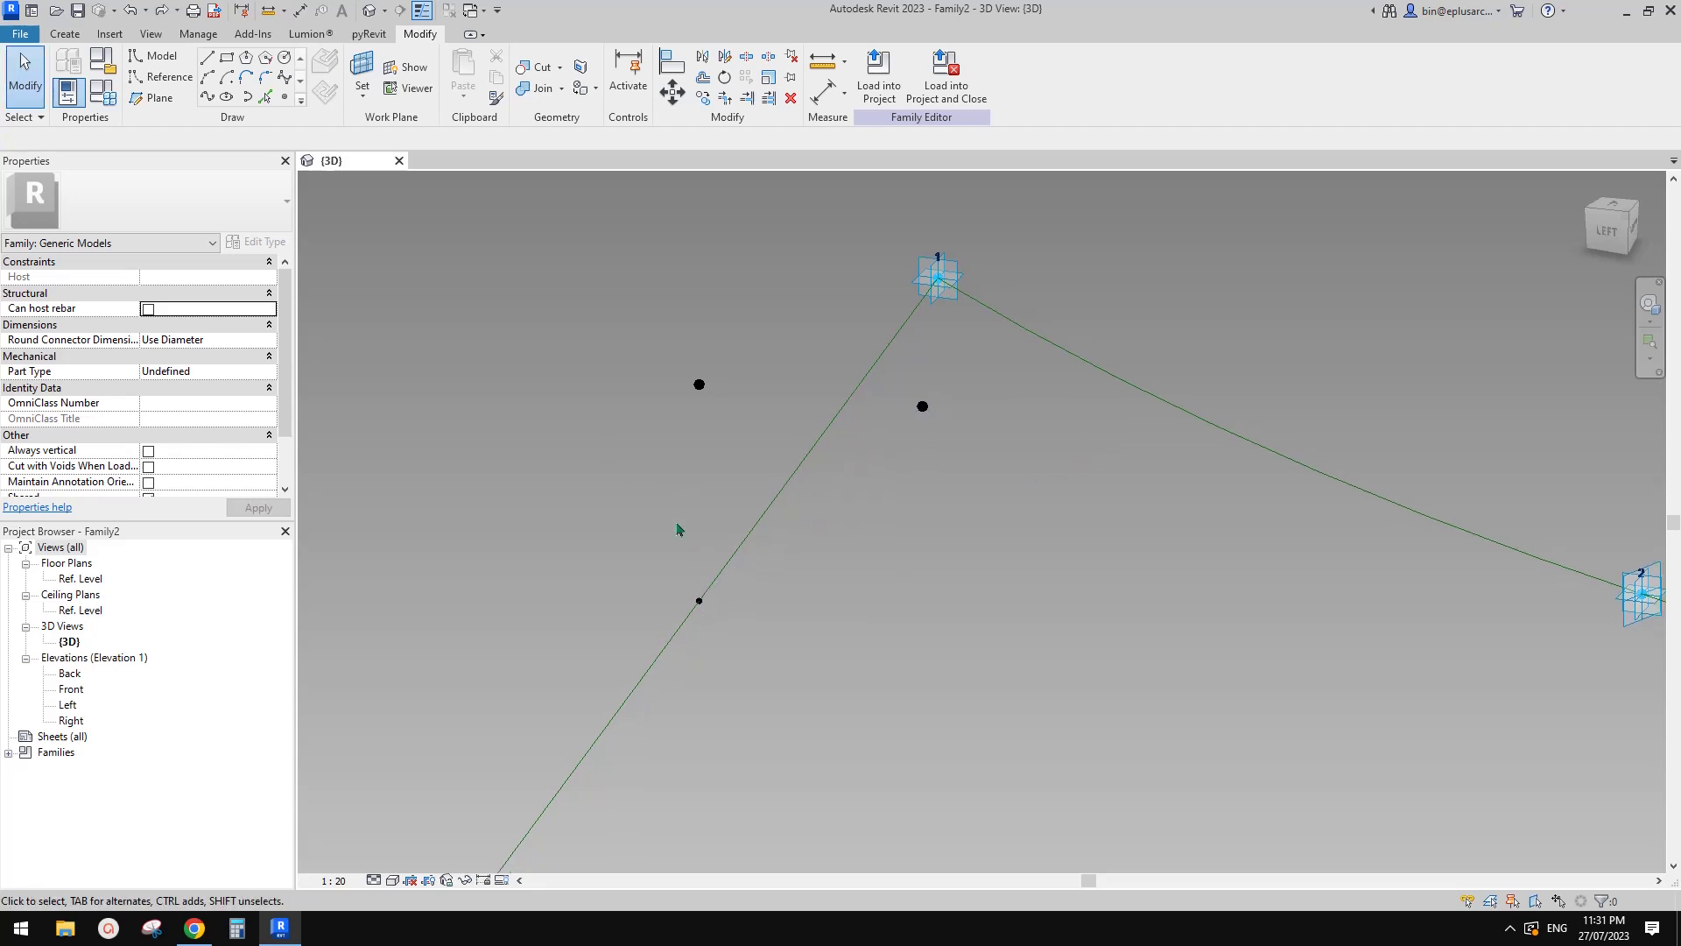
click(285, 97)
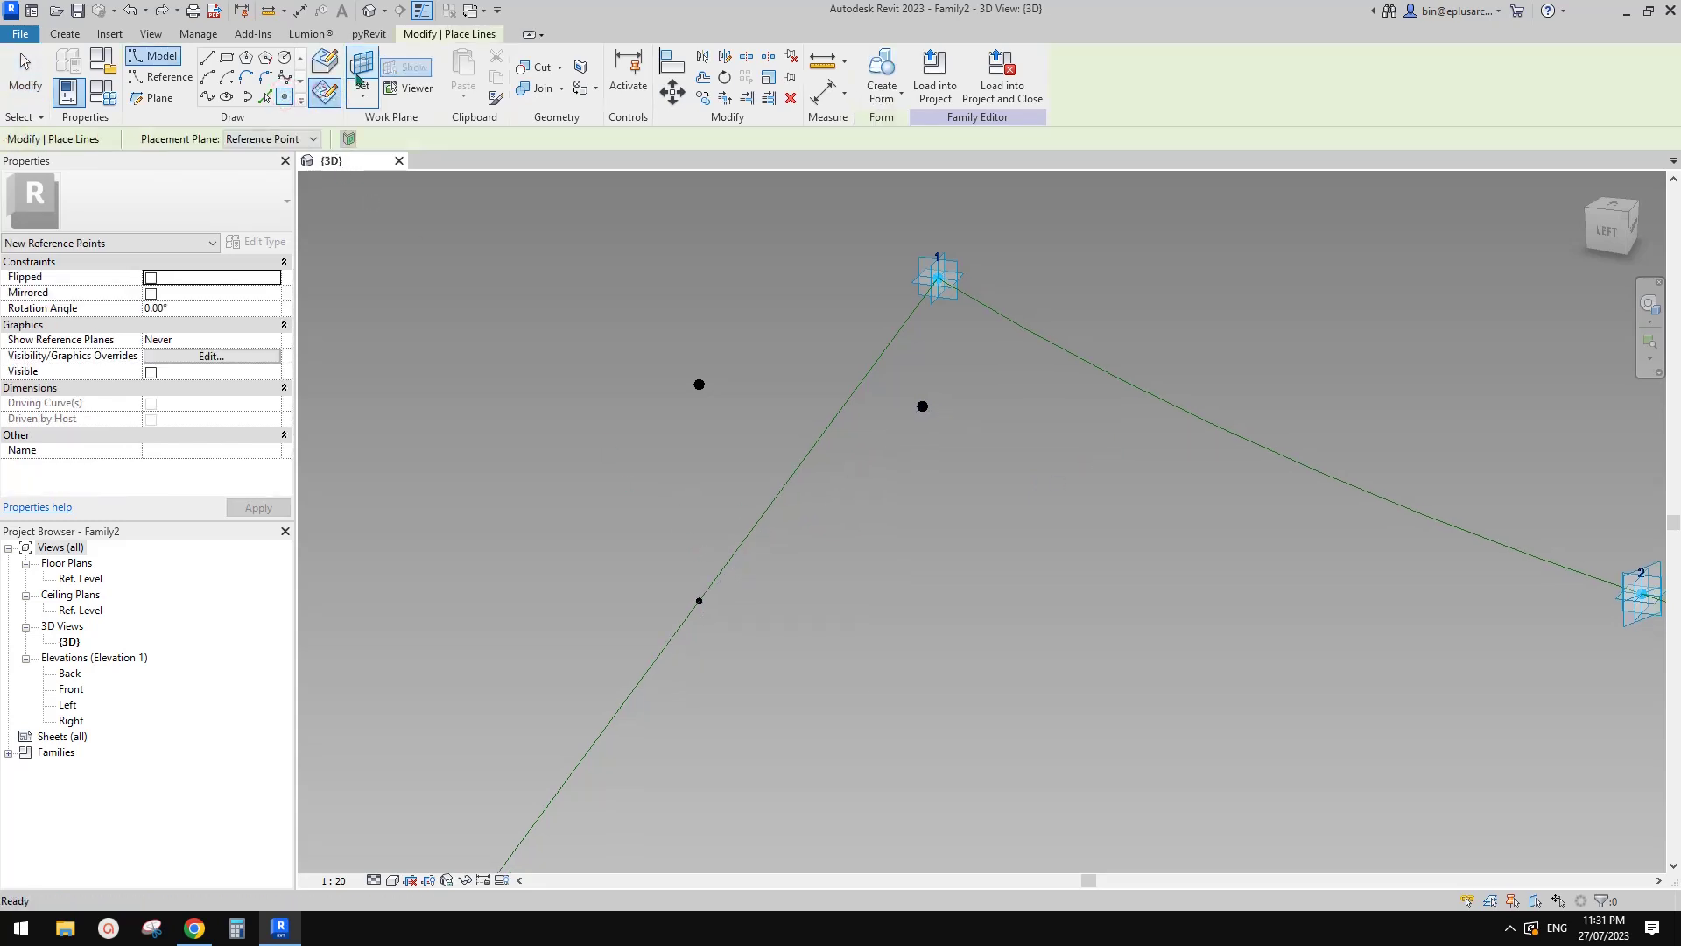
key(Escape)
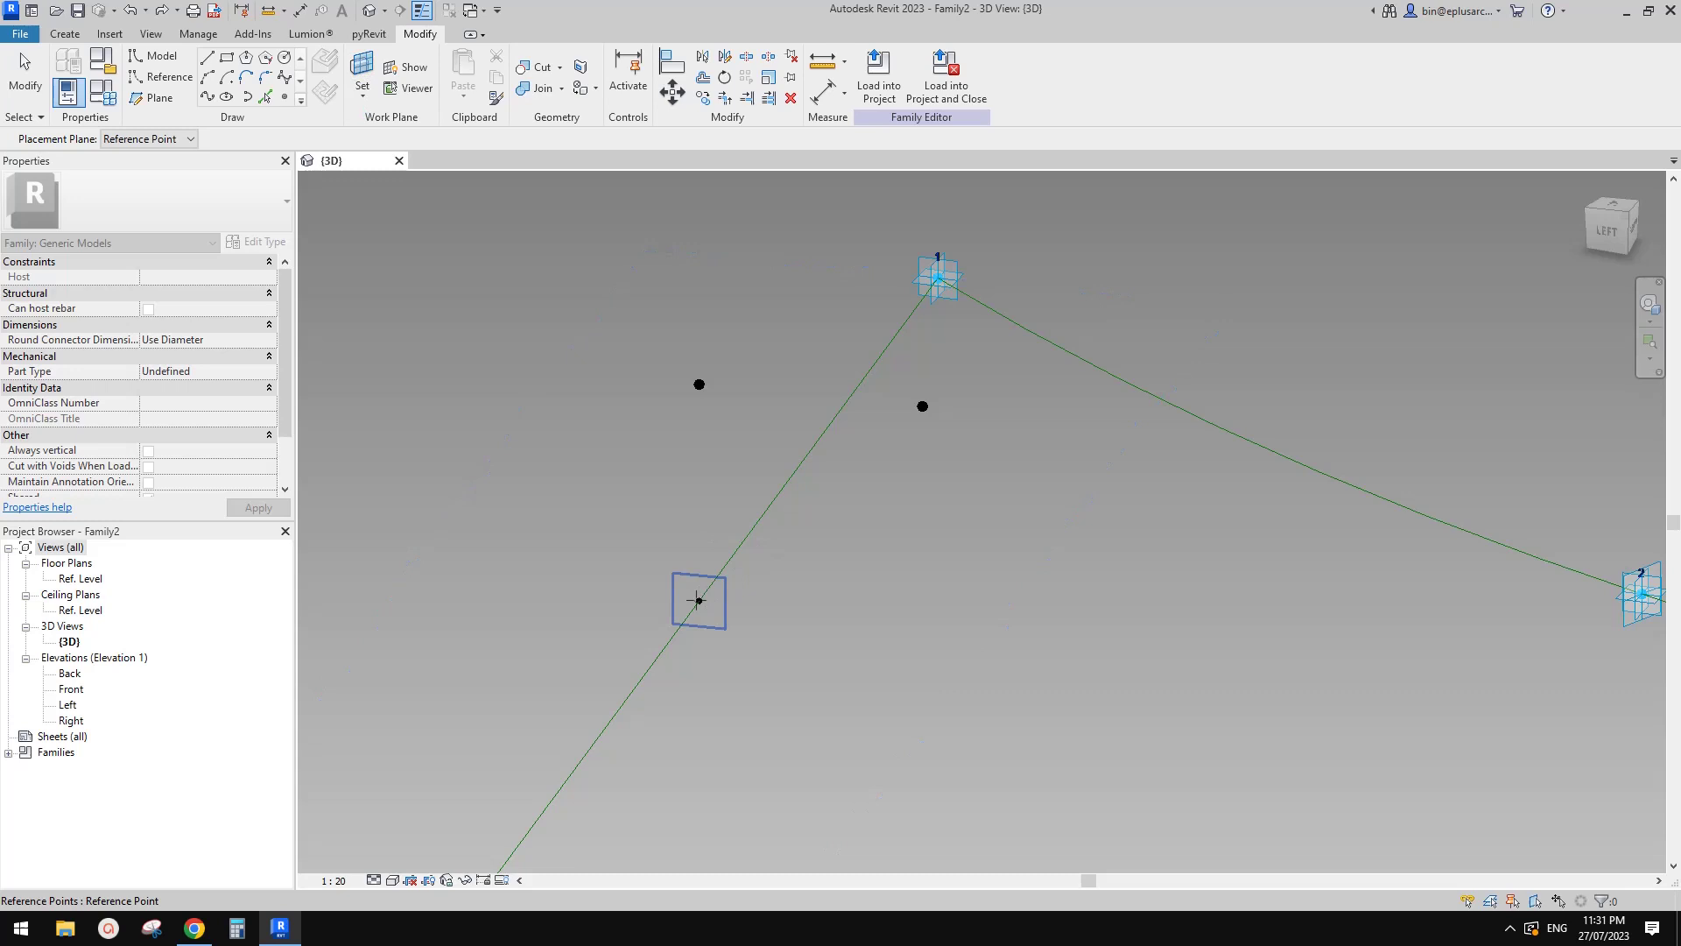
key(Return)
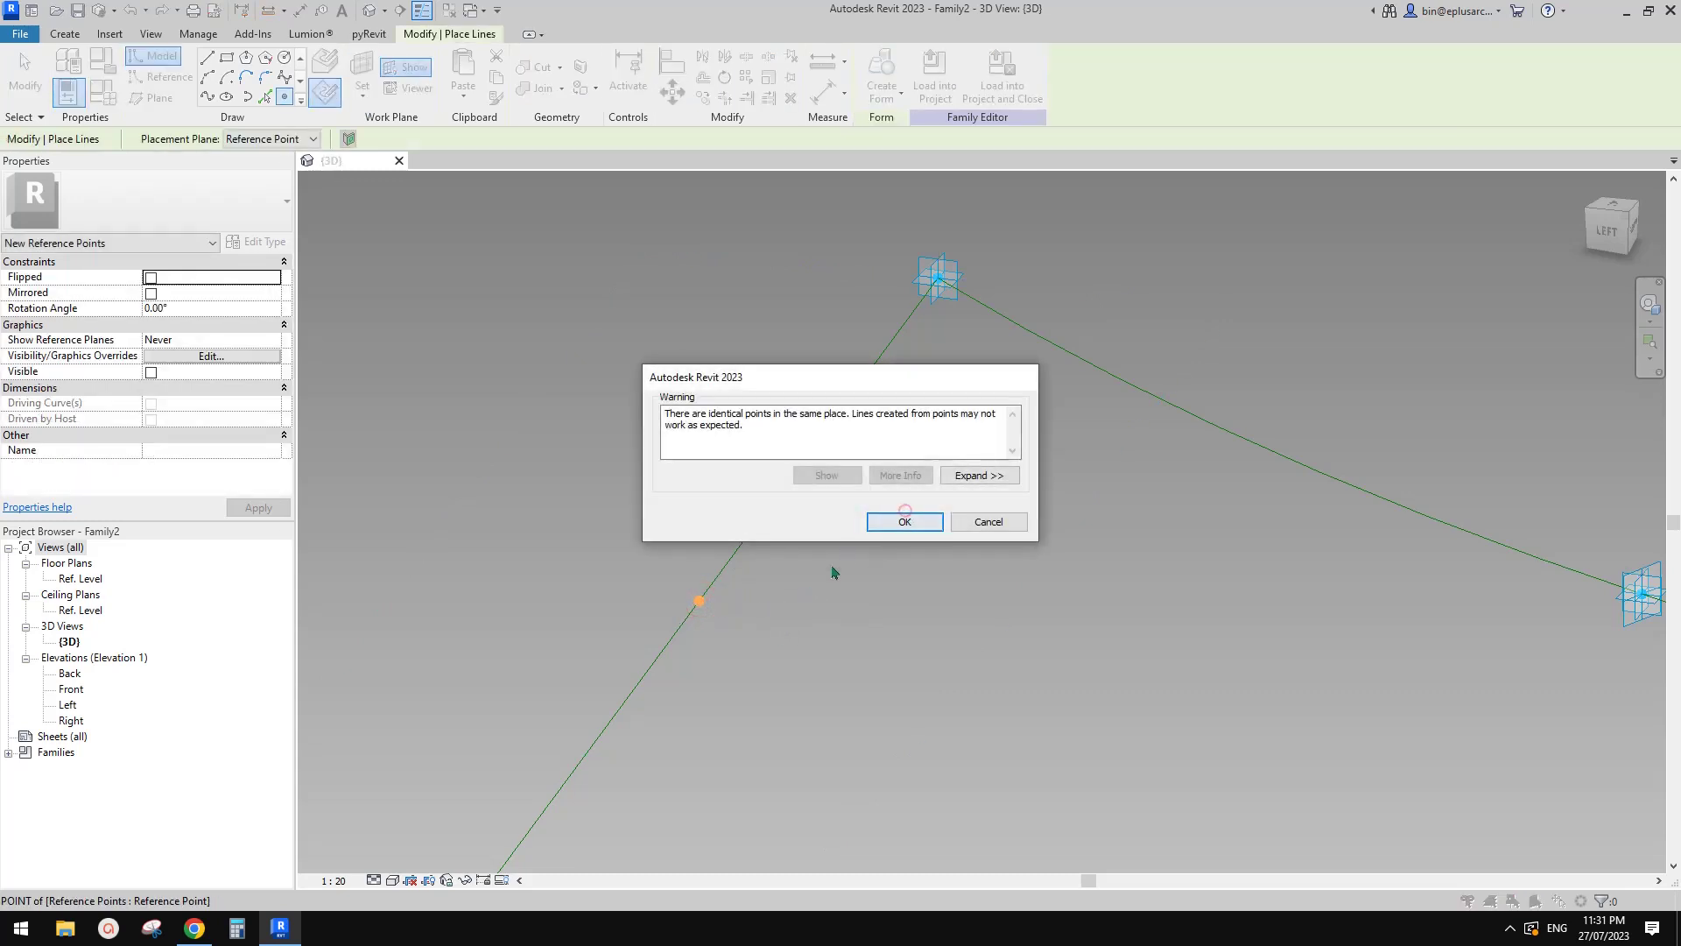
click(904, 517)
key(Escape)
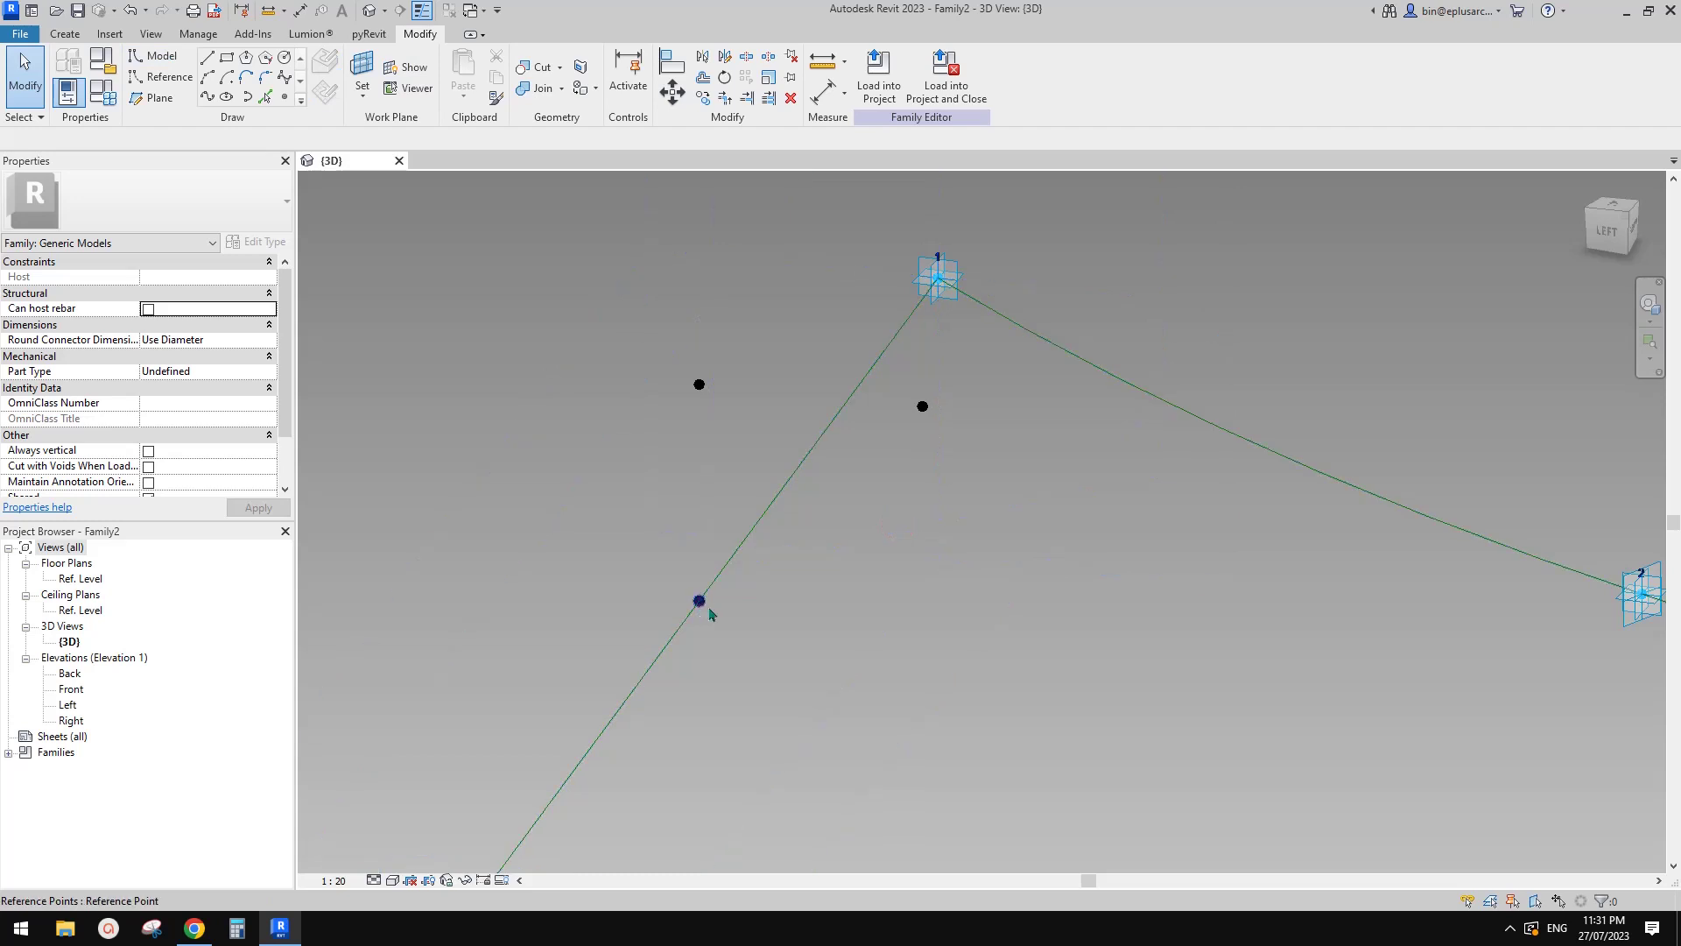
- Set the offset of the new reference point on the edge to 1 mm
click(708, 608)
shift+middle_drag(709, 608, 713, 623)
click(208, 452)
text(1)
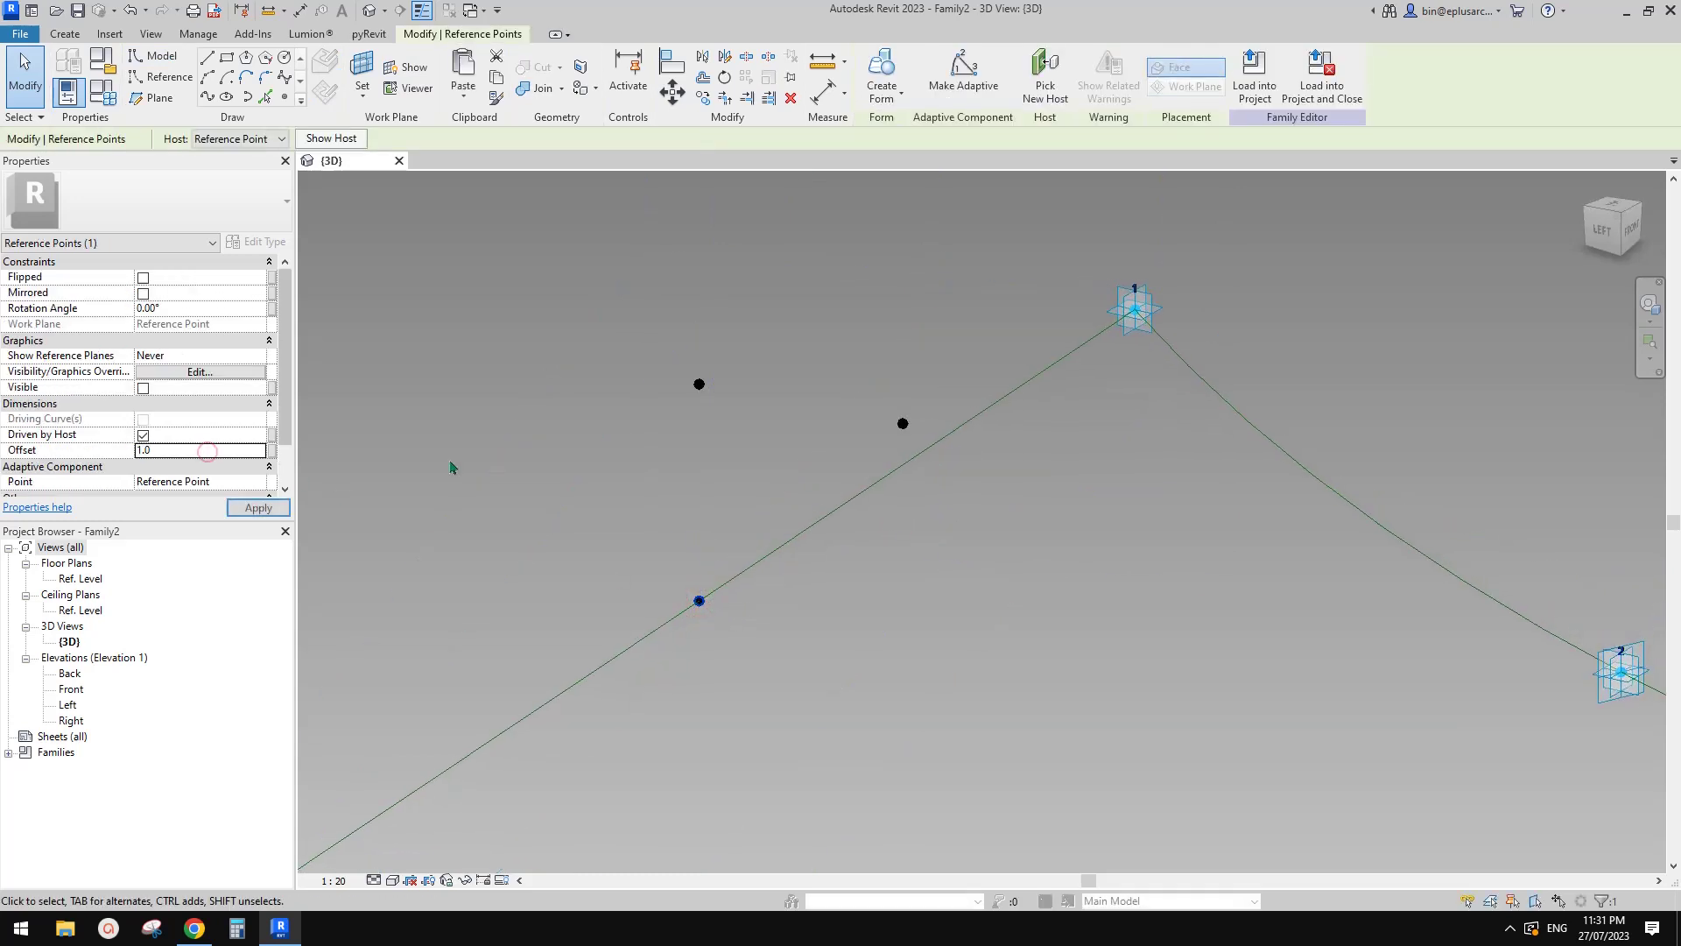
shift+middle_drag(667, 505, 743, 503)
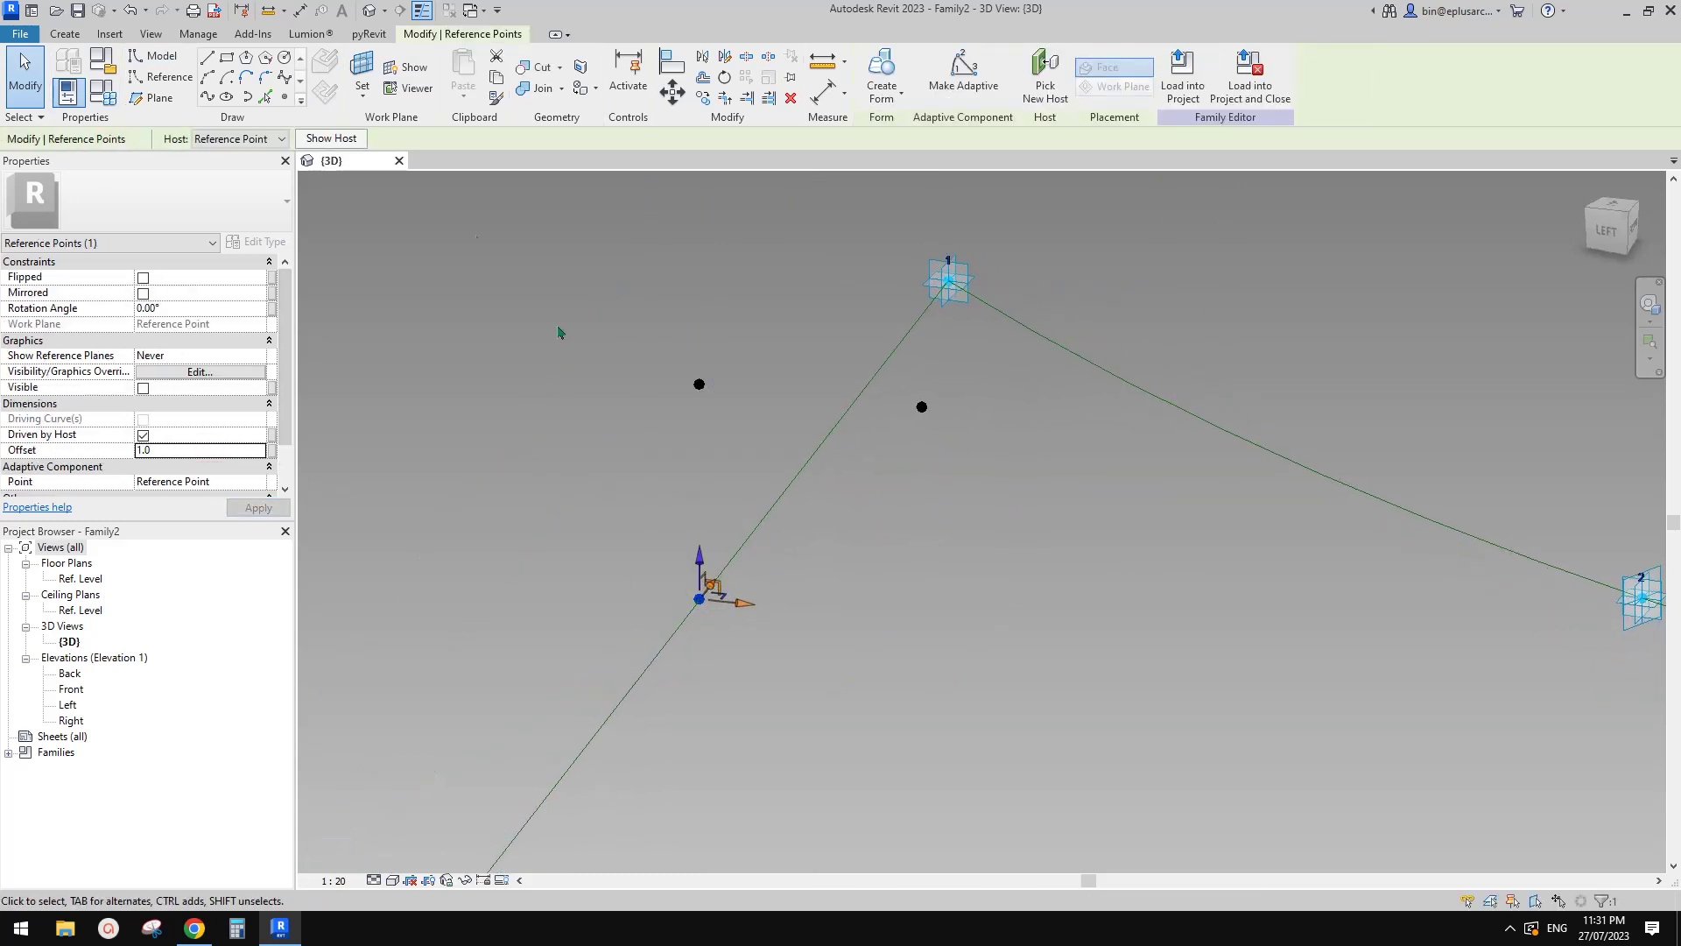
- Set the vertical plane of the OFS-driven point as the work plane and place another reference point on it
click(285, 99)
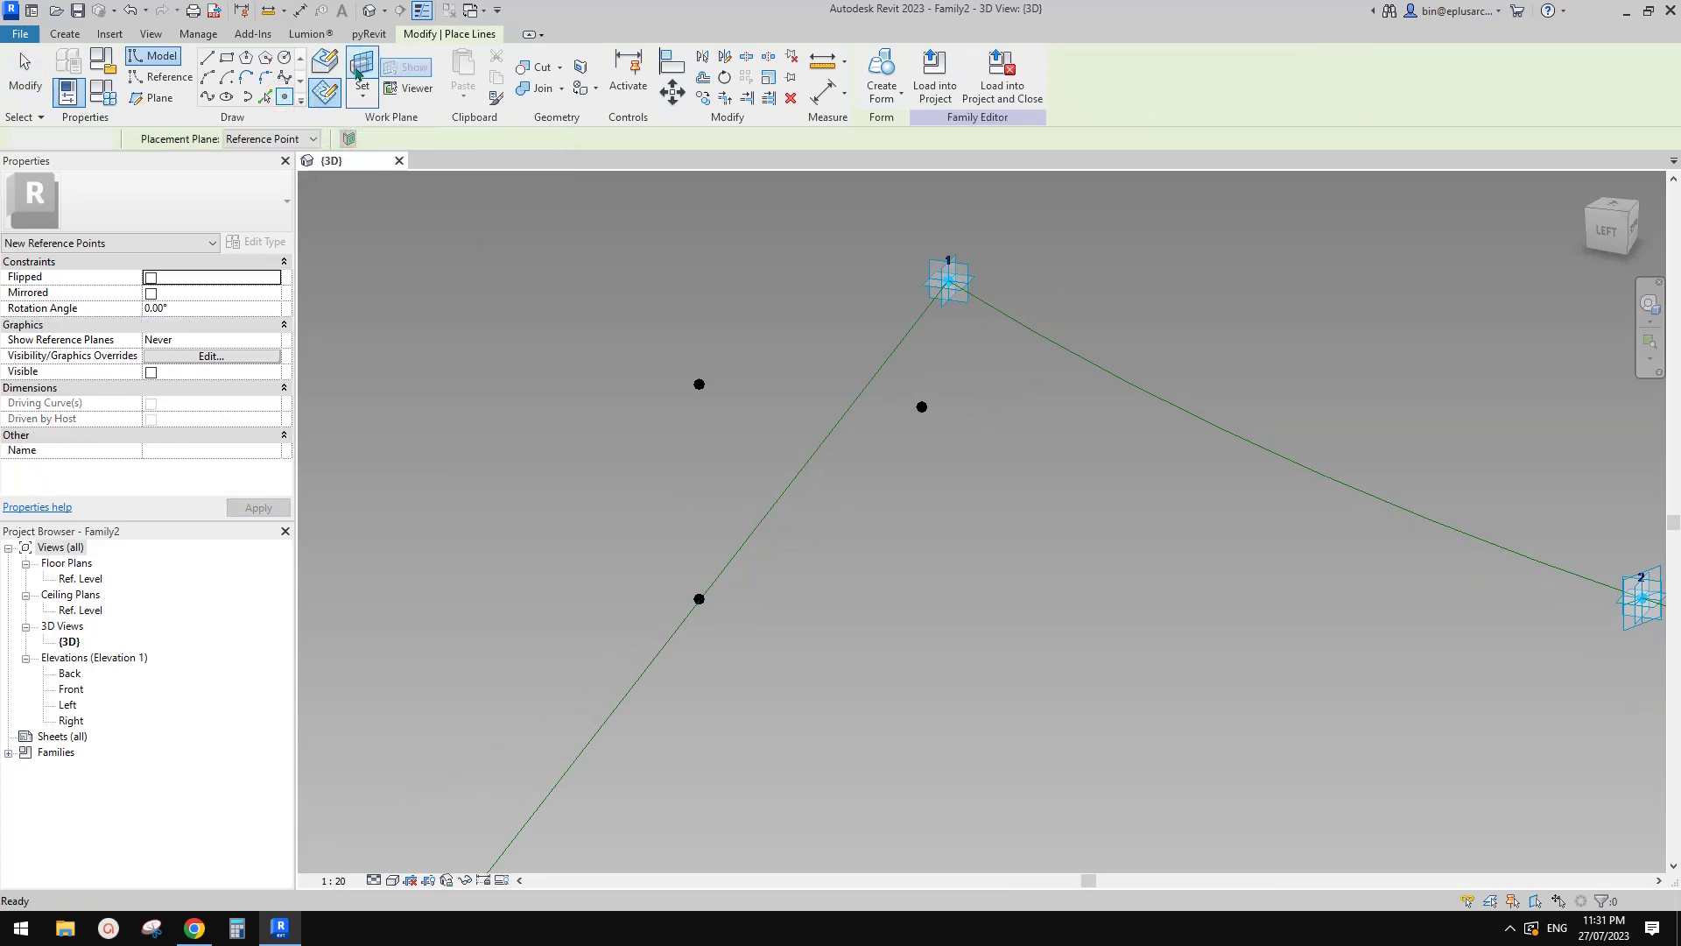
shift+middle_drag(620, 330, 796, 354)
shift+middle_drag(902, 359, 932, 401)
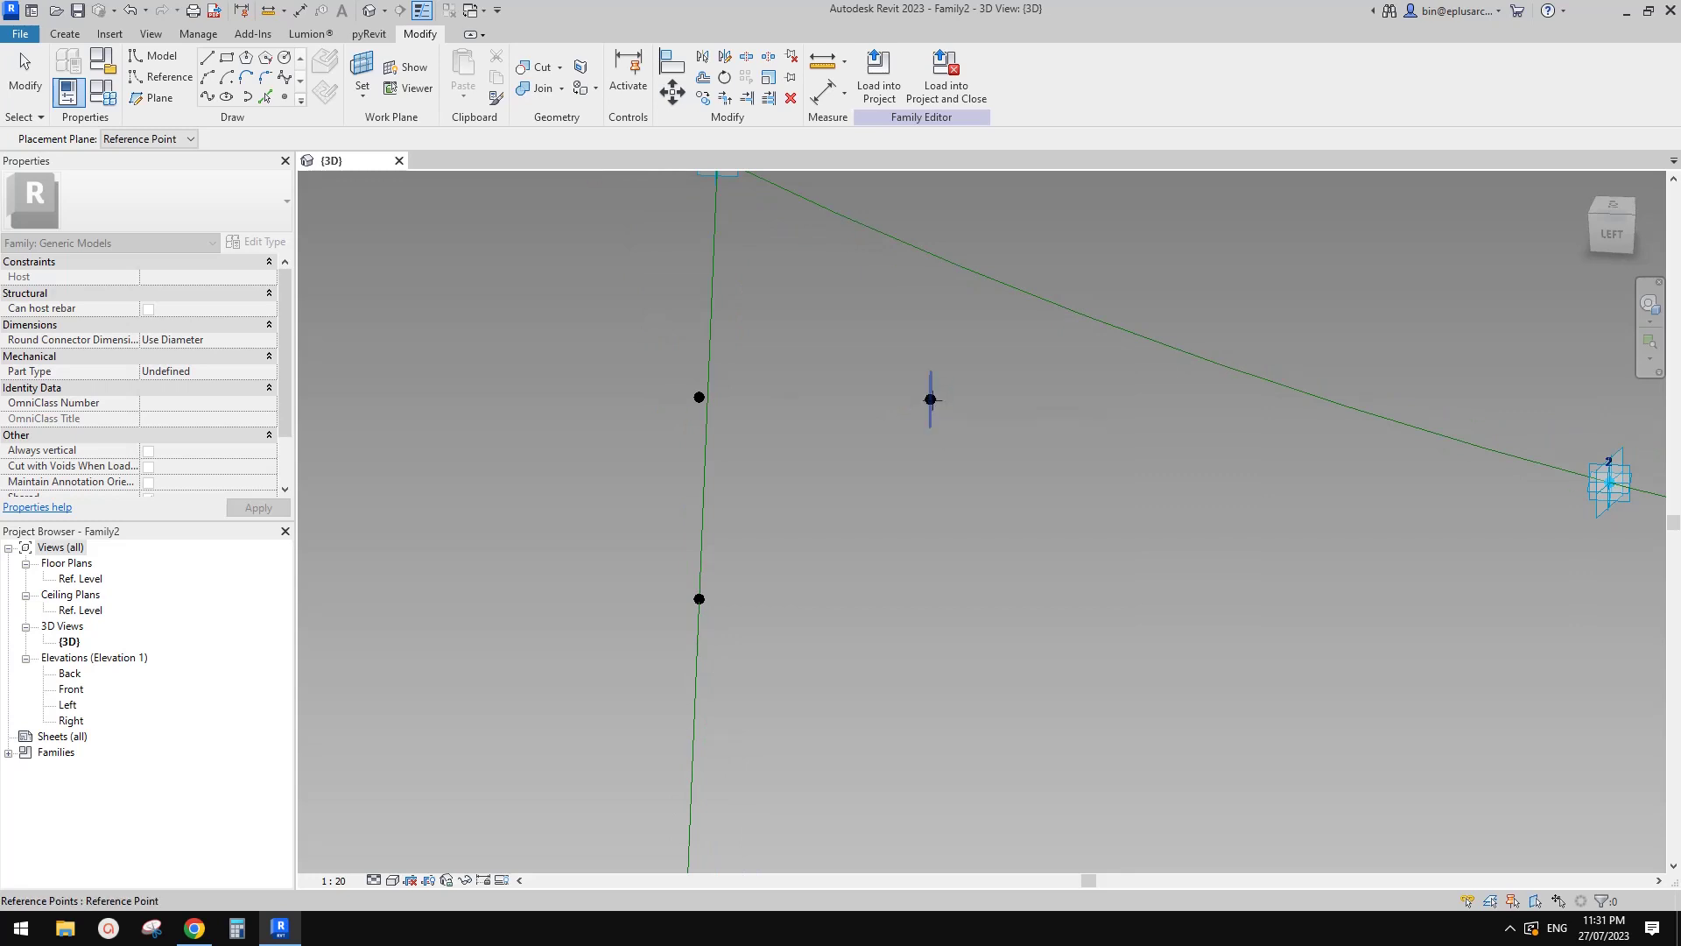
key(Return)
shift+middle_drag(931, 403, 900, 421)
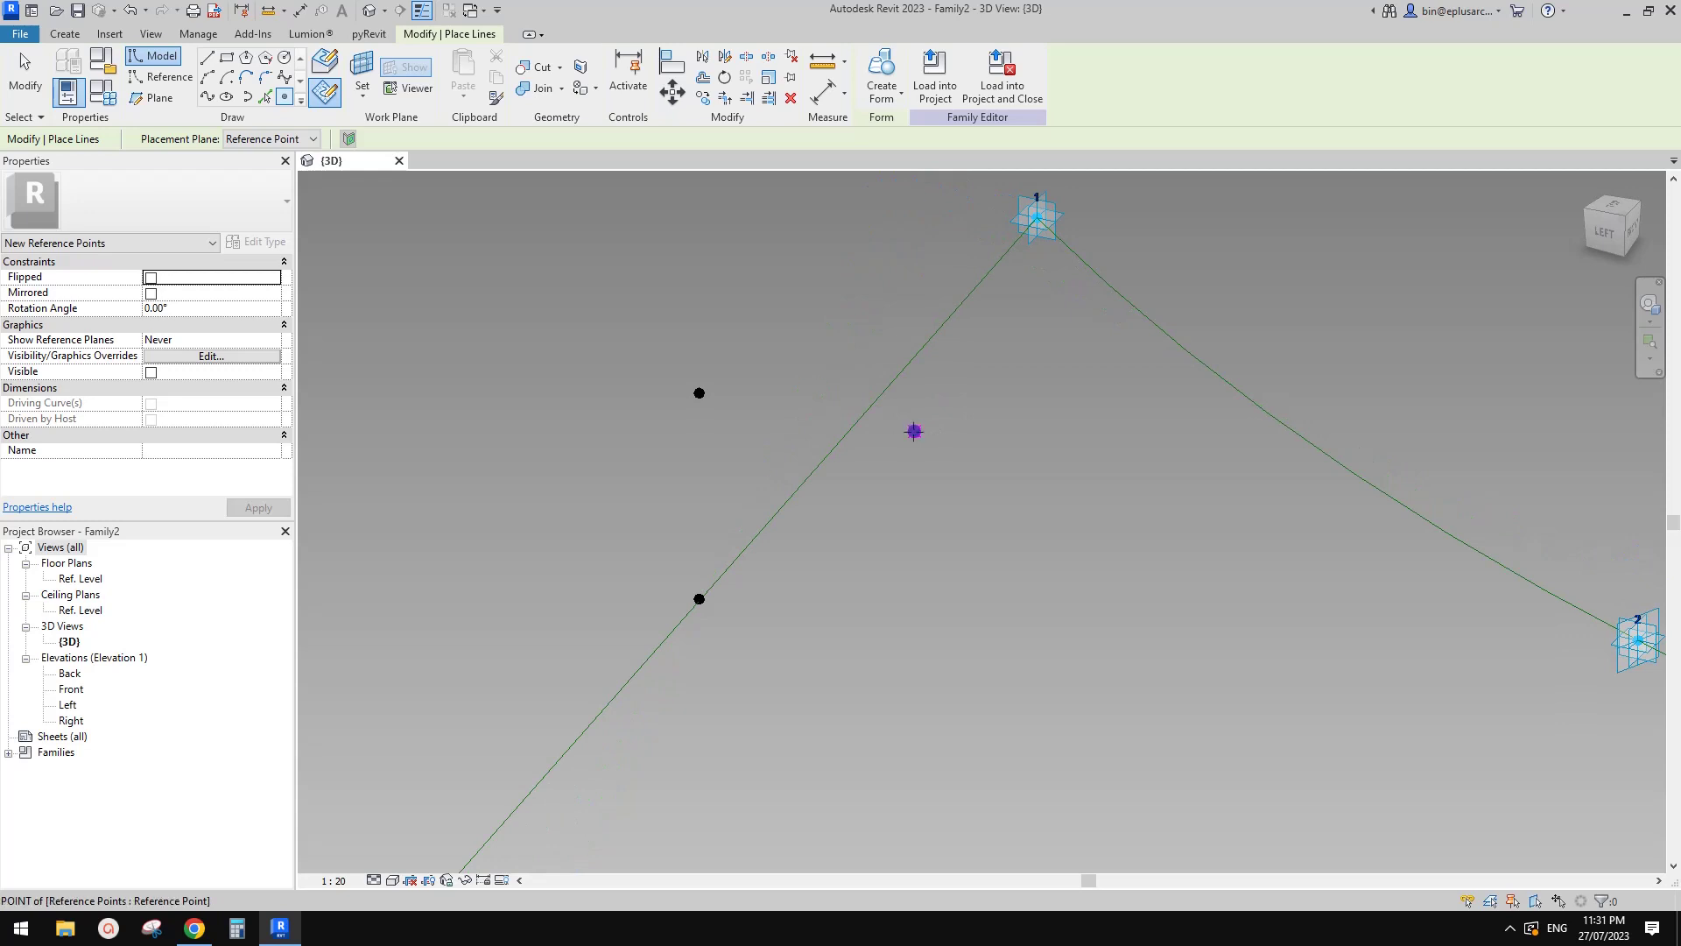
click(914, 431)
click(904, 525)
key(Escape)
key(Escape)
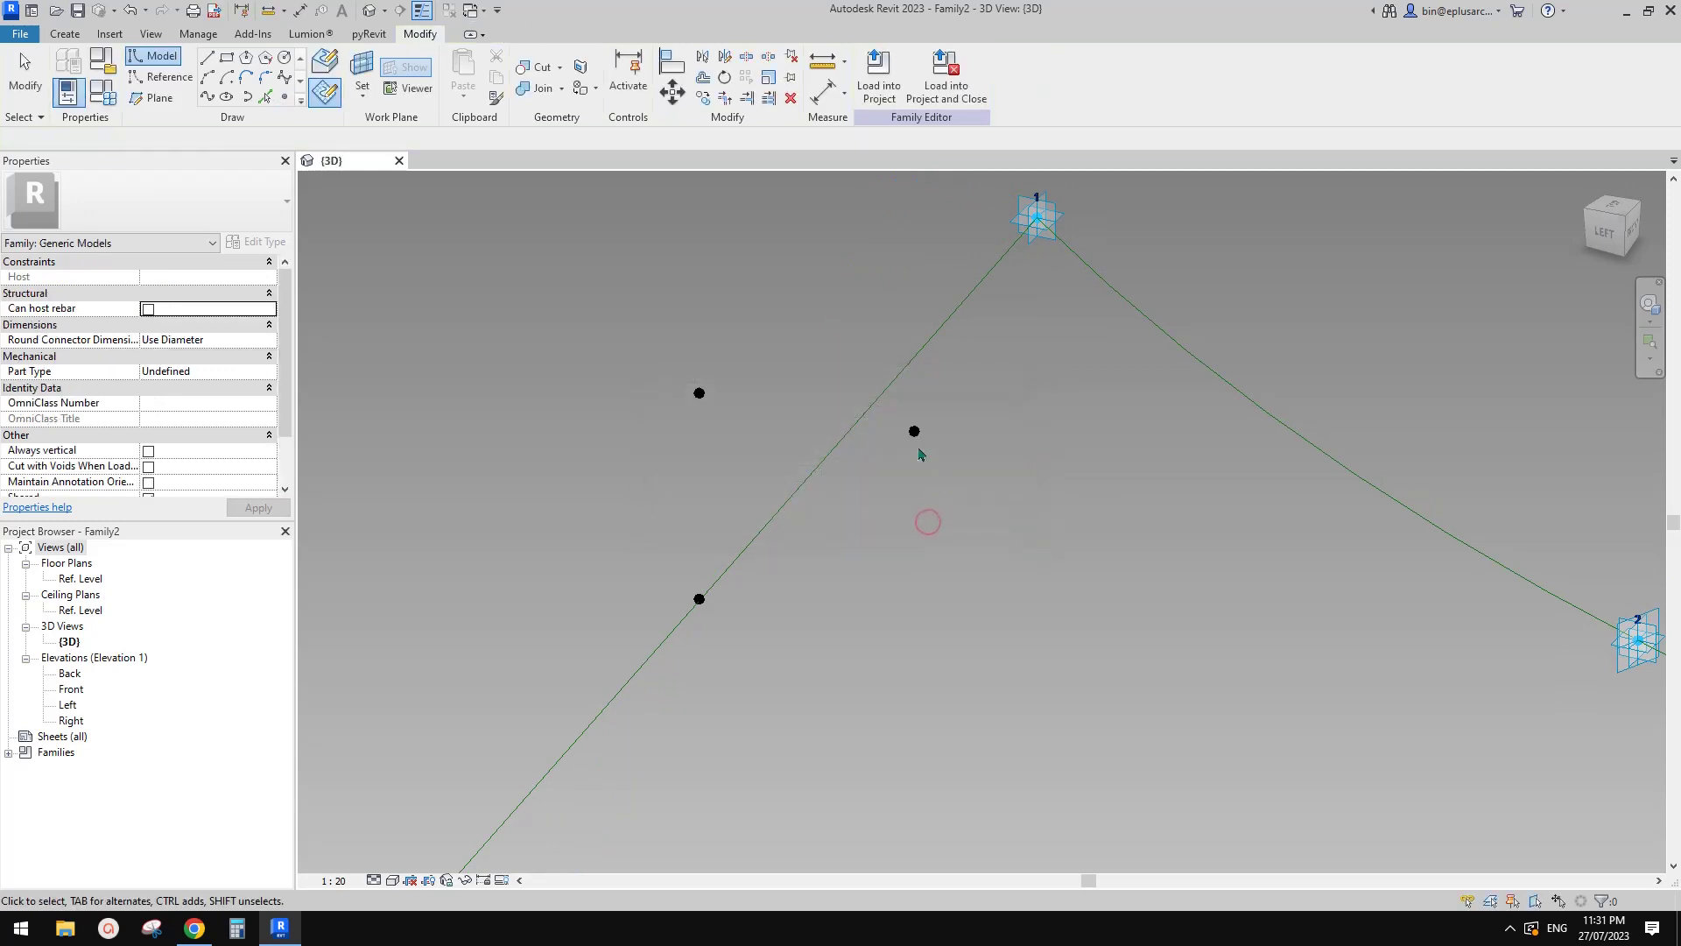
- Set the offset of the reference point stacked on the OFS-driven point to -1 mm
click(915, 431)
shift+middle_drag(901, 473, 950, 445)
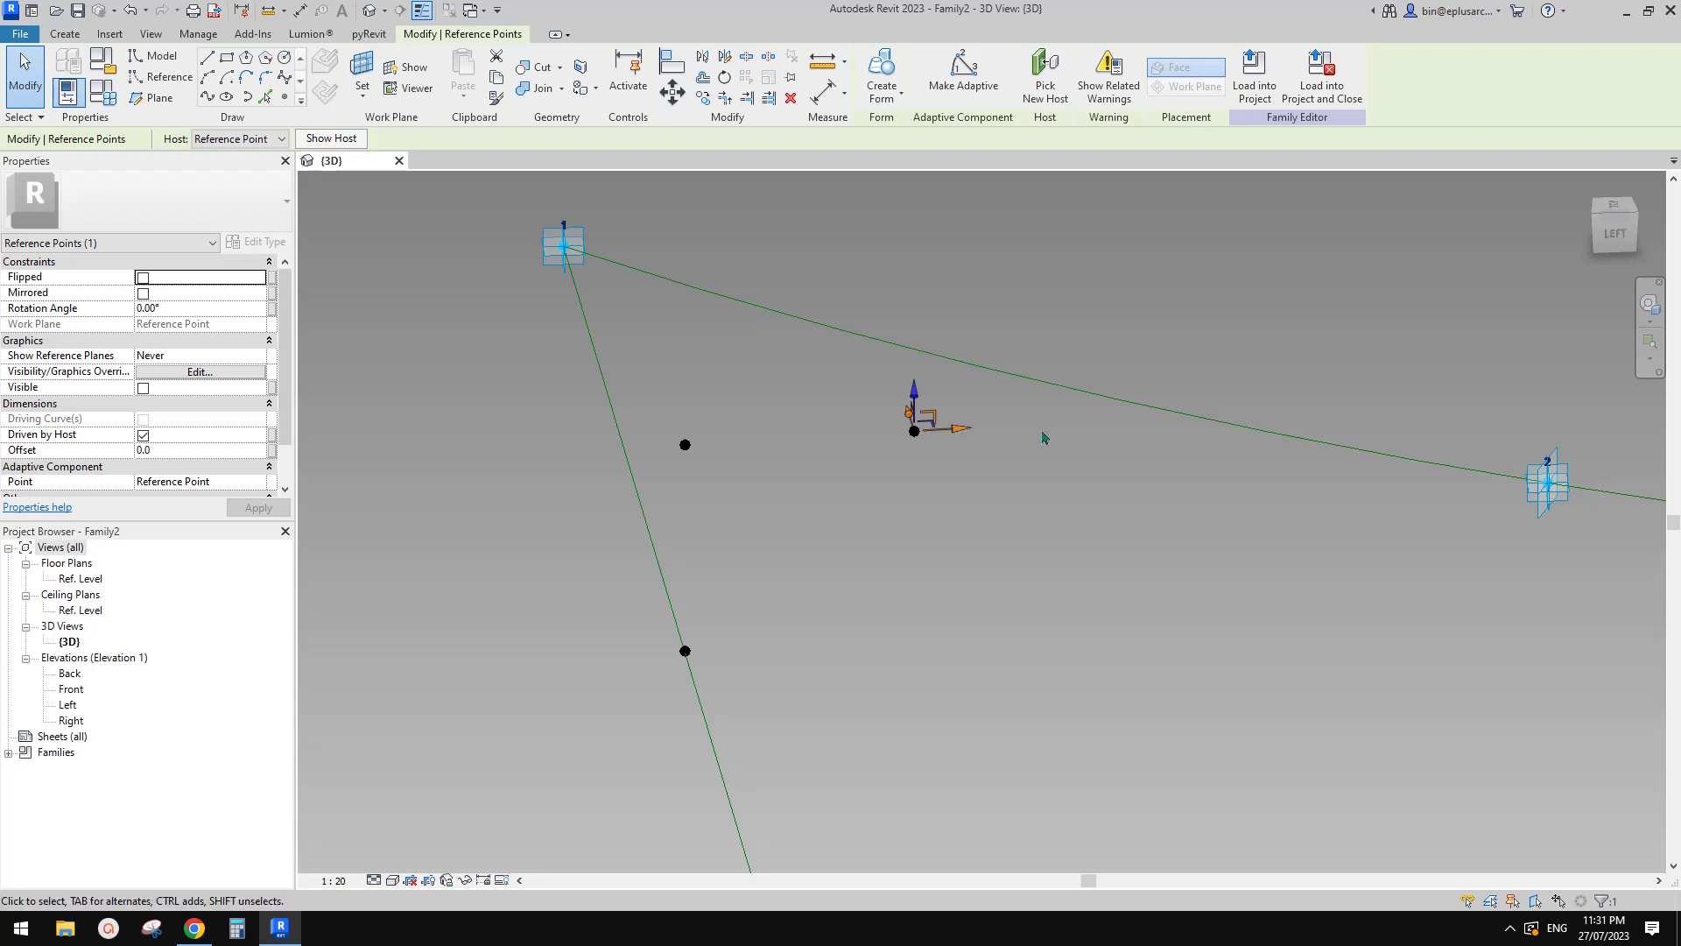
click(215, 453)
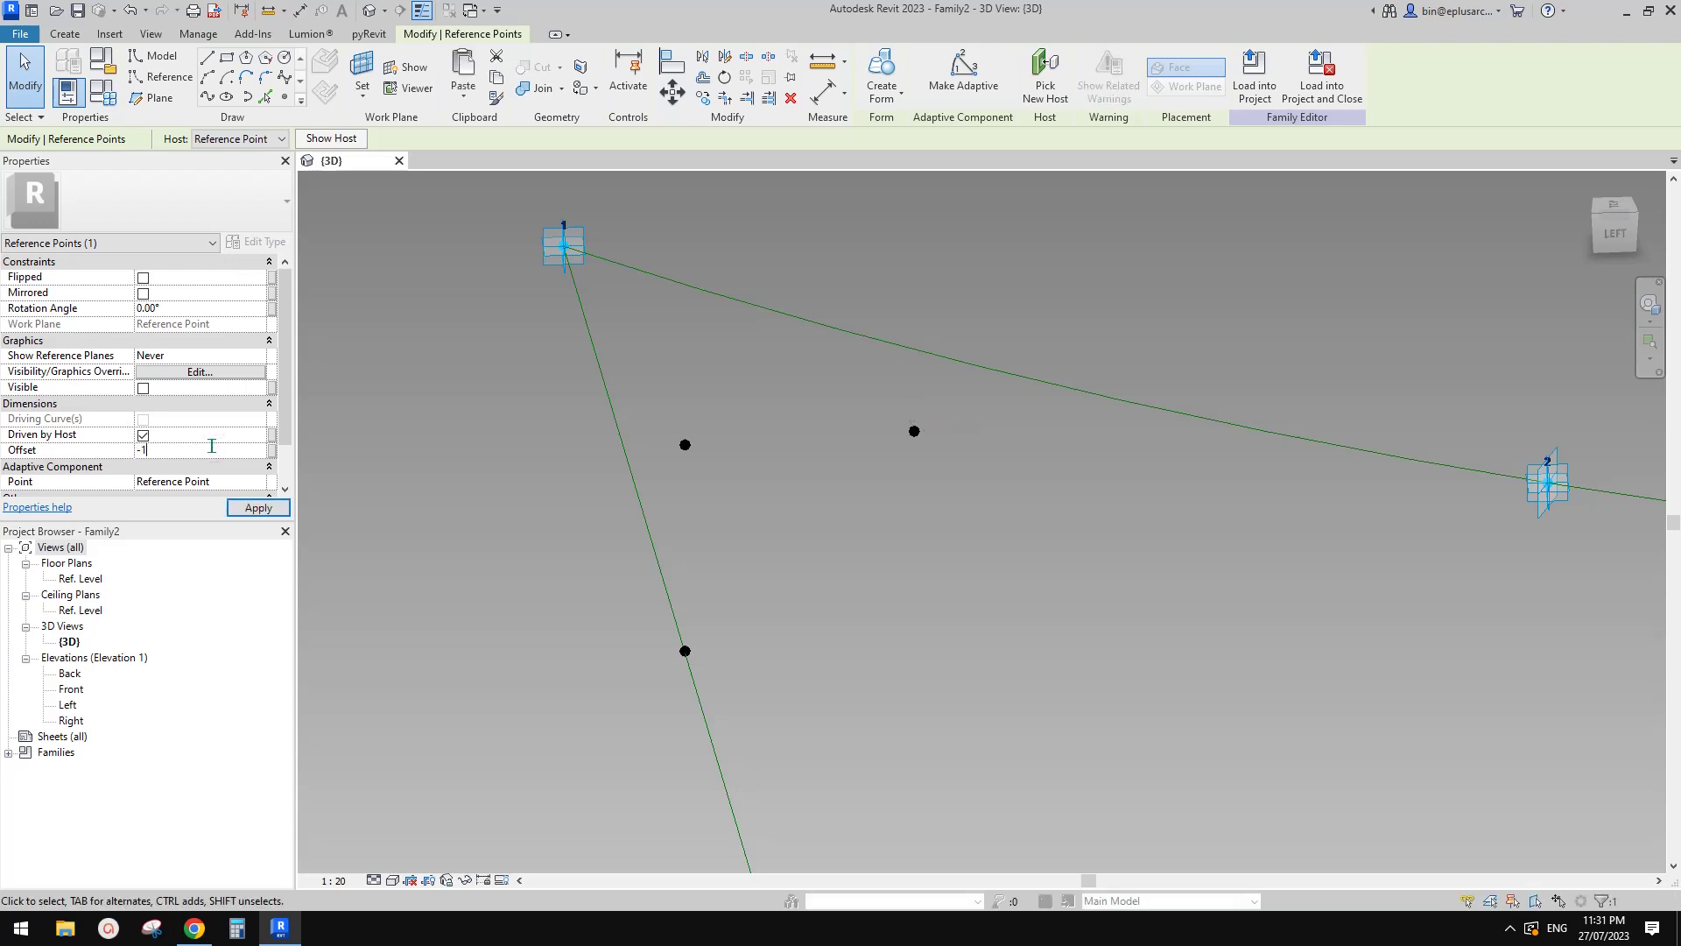
text(-1)
key(Return)
shift+middle_drag(1107, 517, 872, 530)
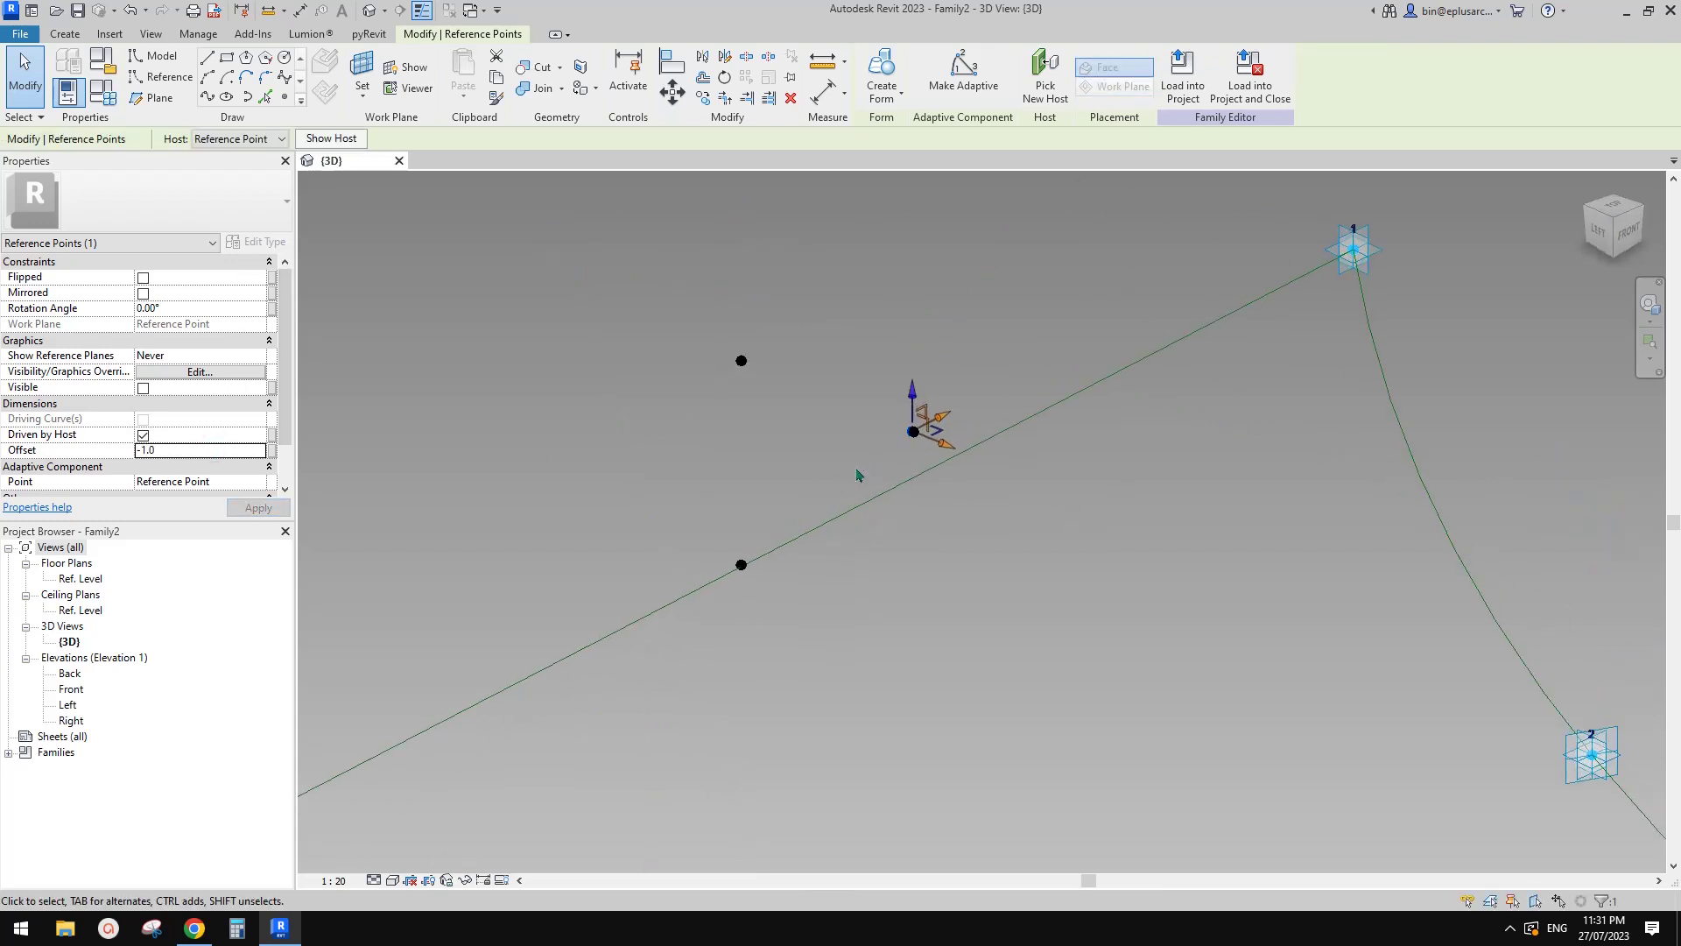
- Draw a spline through the four stacked points at the edge and the OFS-driven point, and make it a reference line
drag(622, 395, 977, 625)
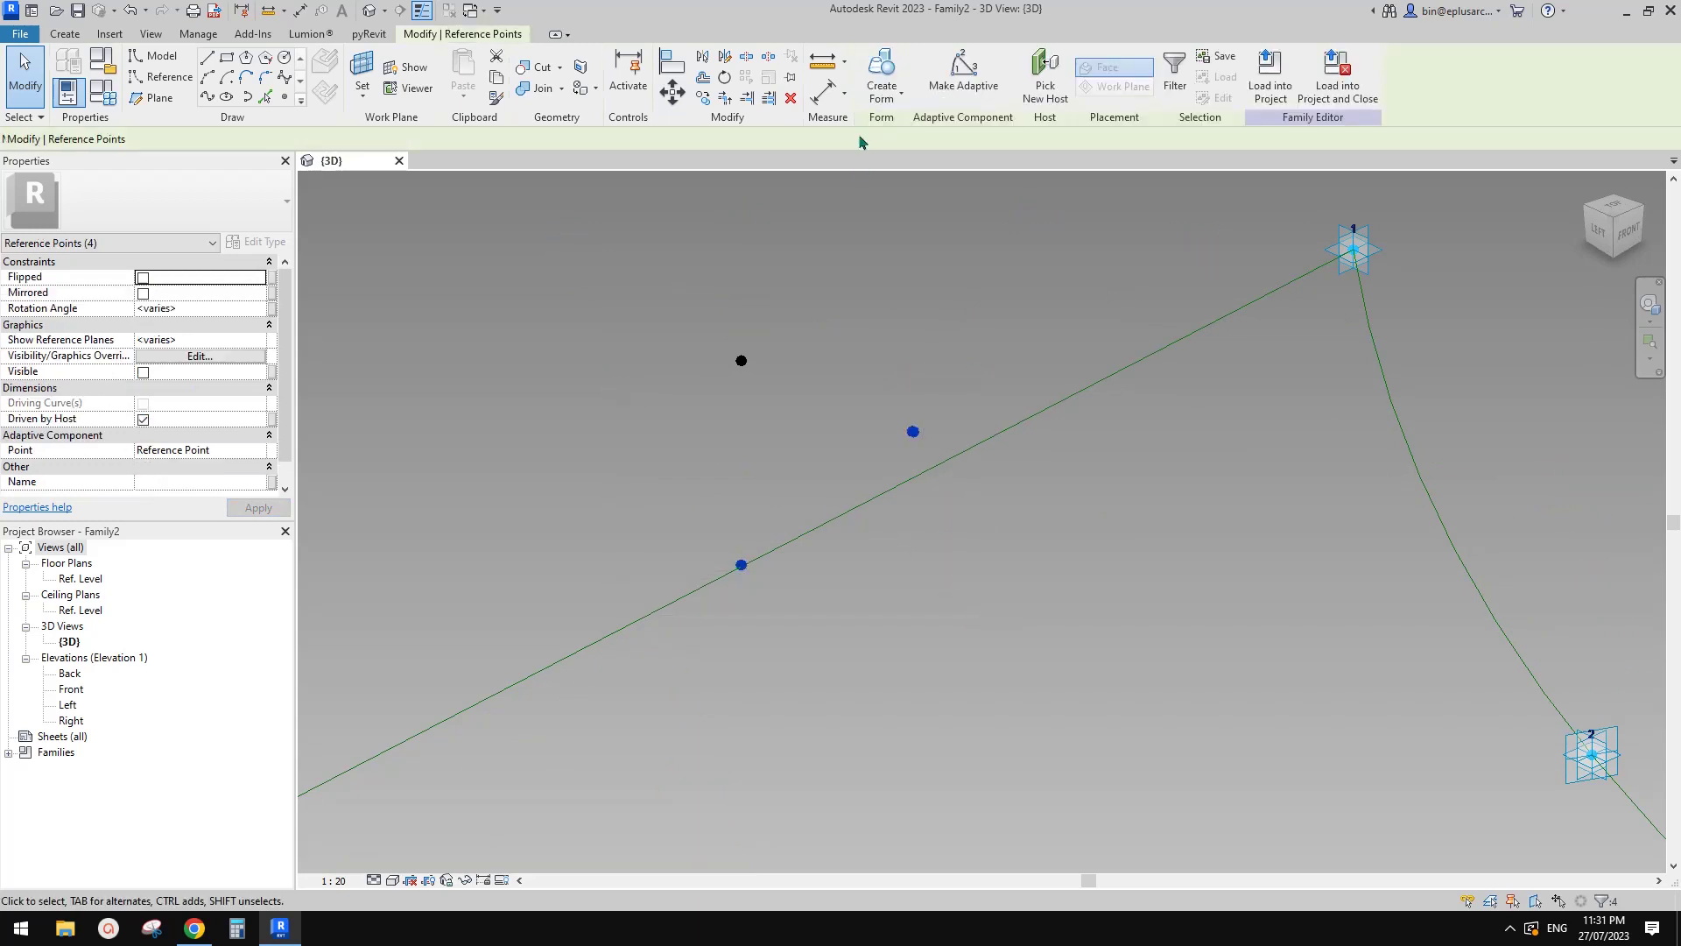
click(1175, 81)
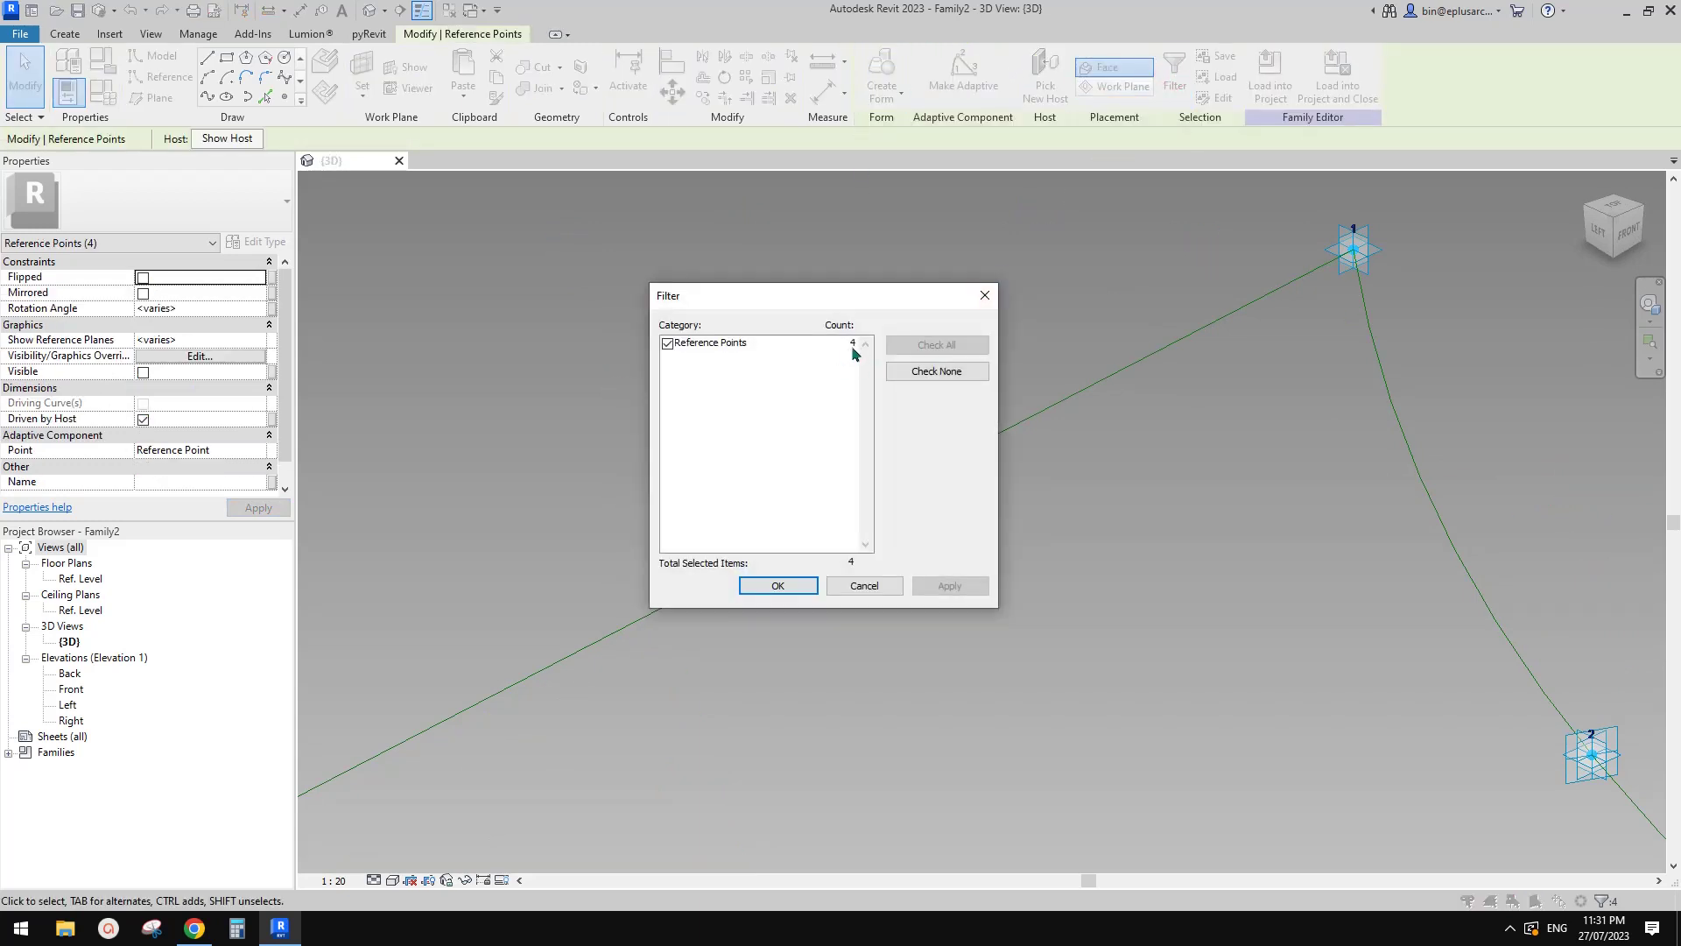
click(805, 595)
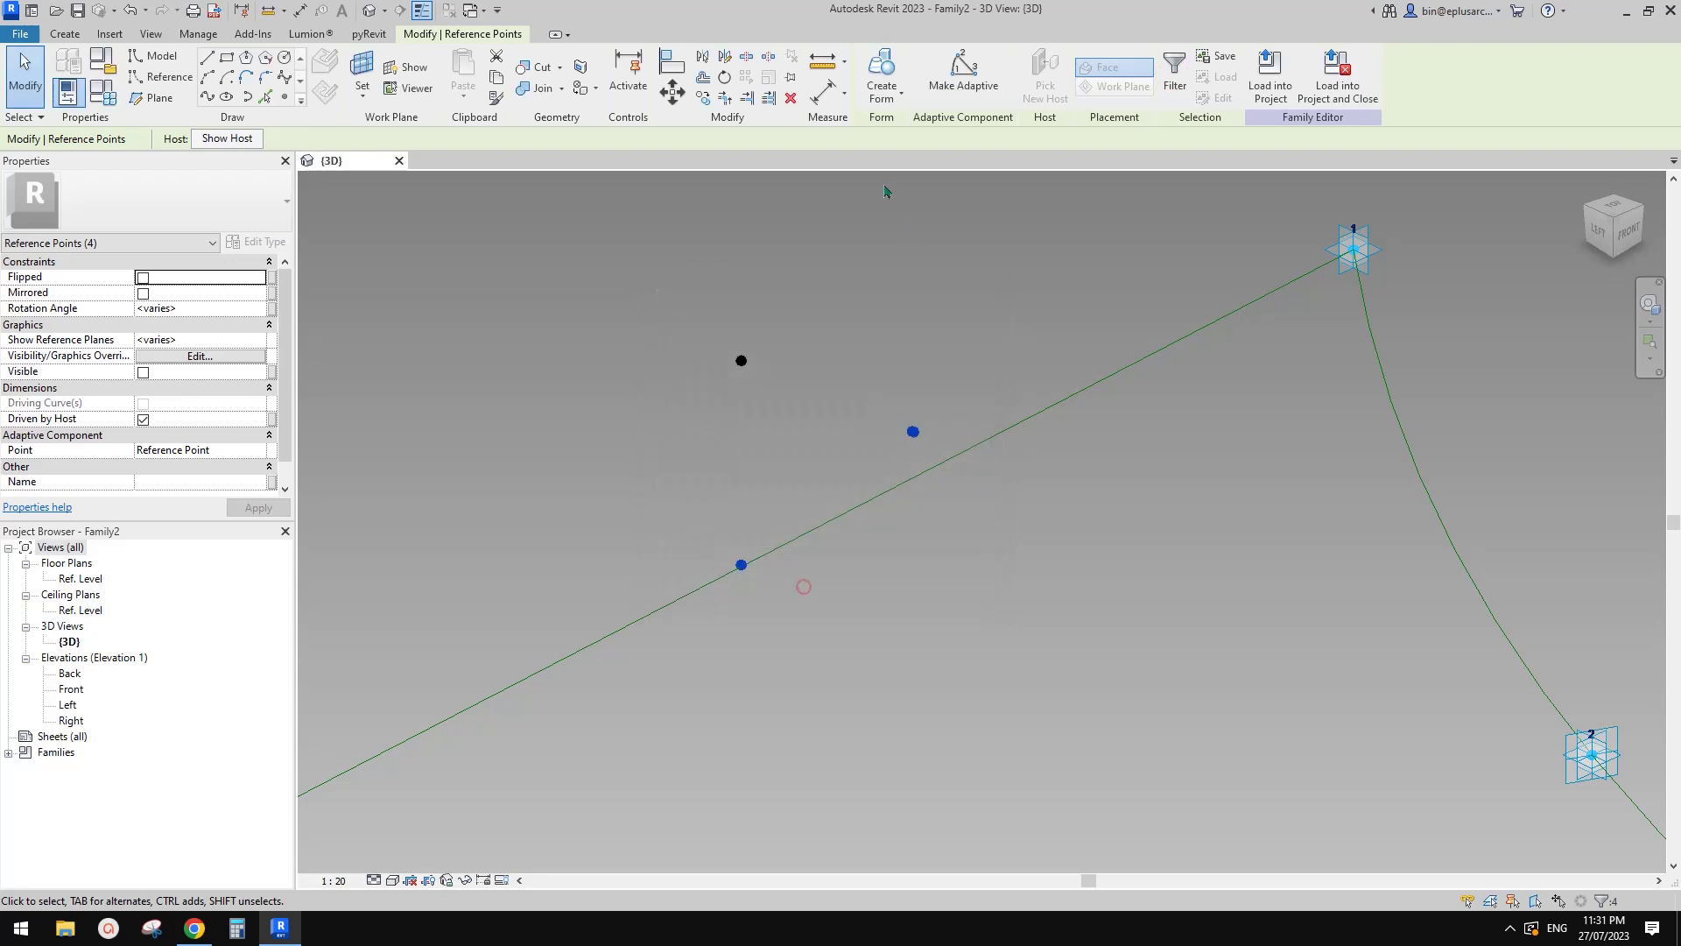
click(208, 96)
click(151, 403)
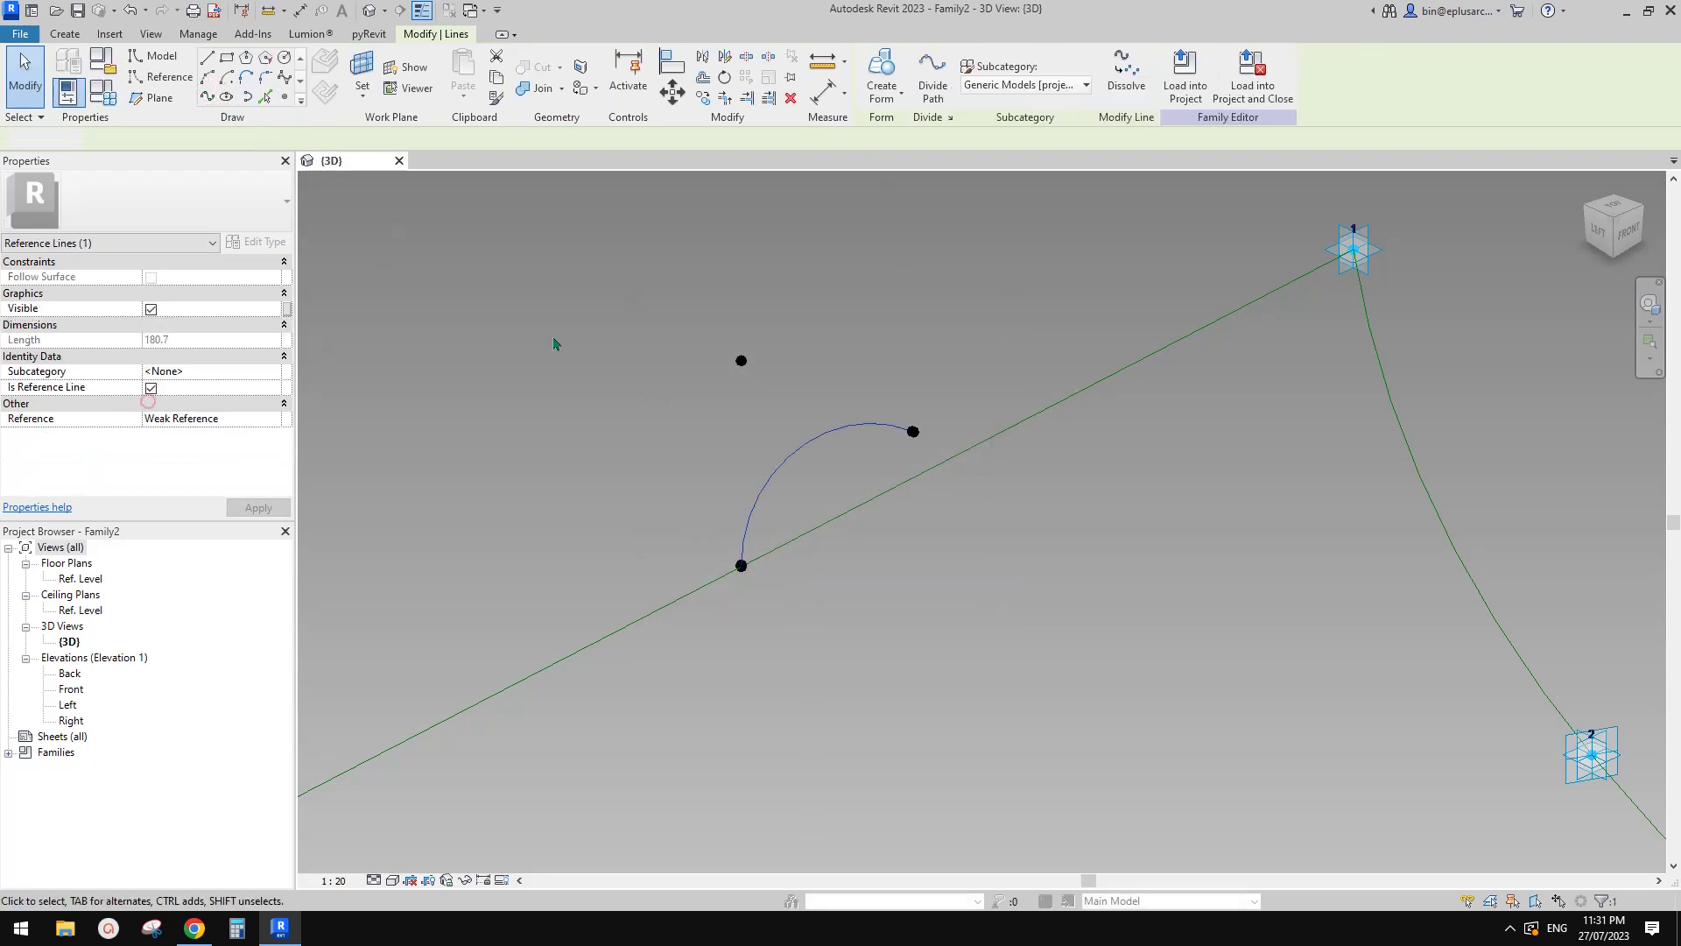
click(834, 328)
shift+middle_drag(834, 329, 895, 433)
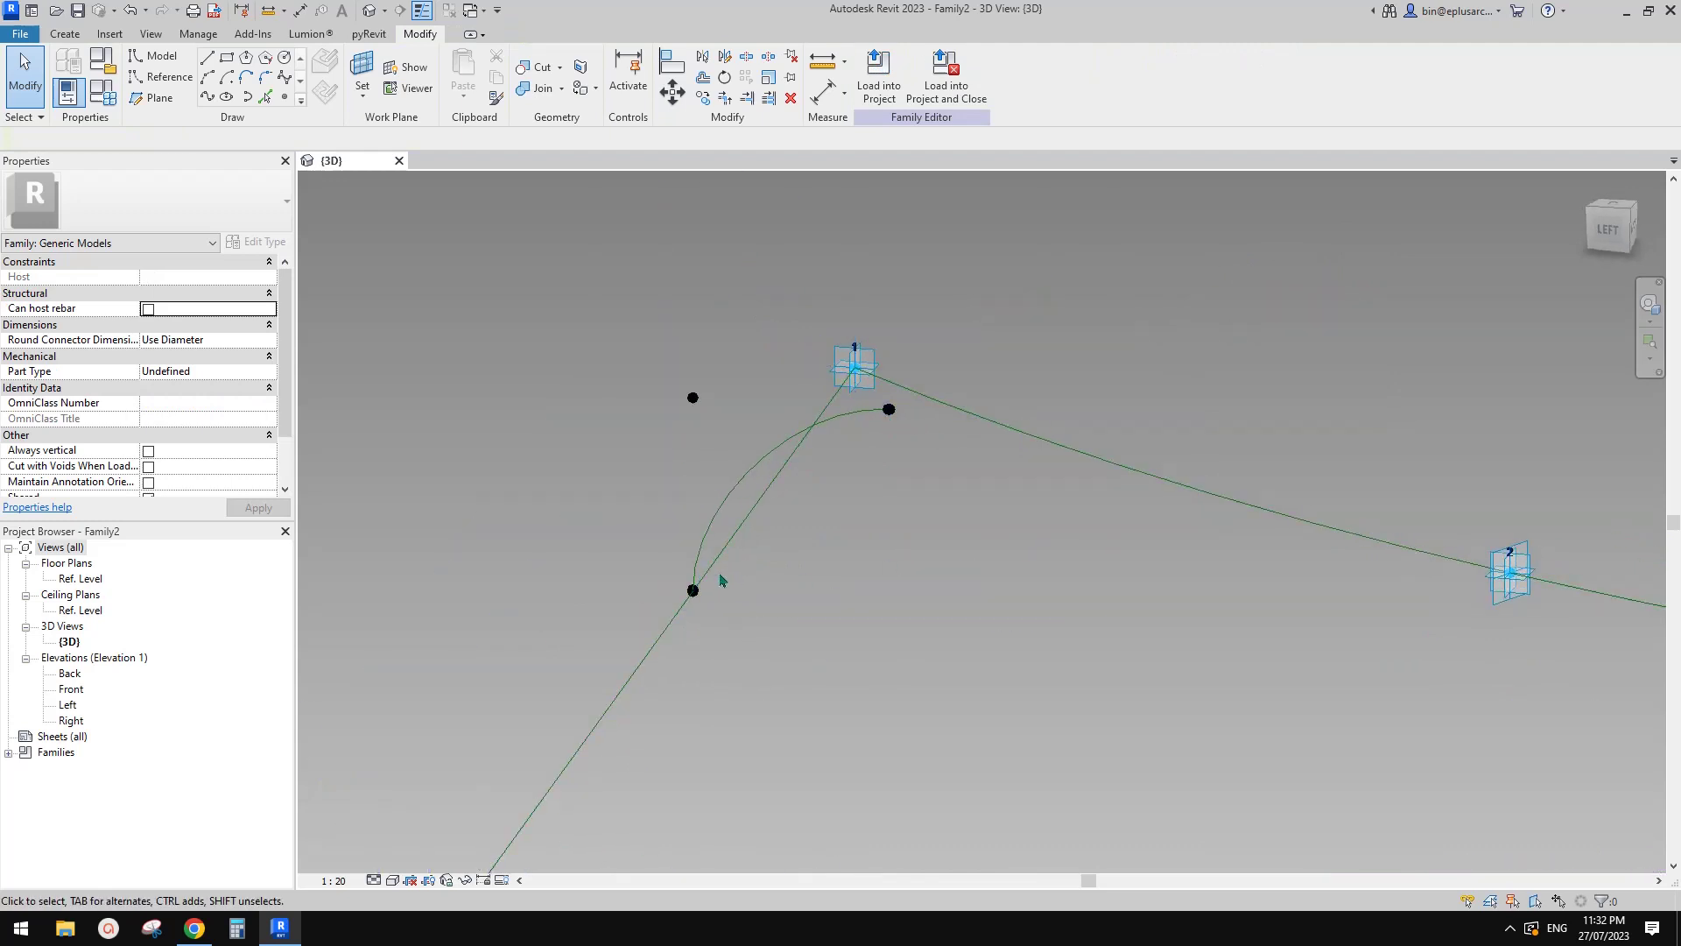
scroll(838, 506, up, 5)
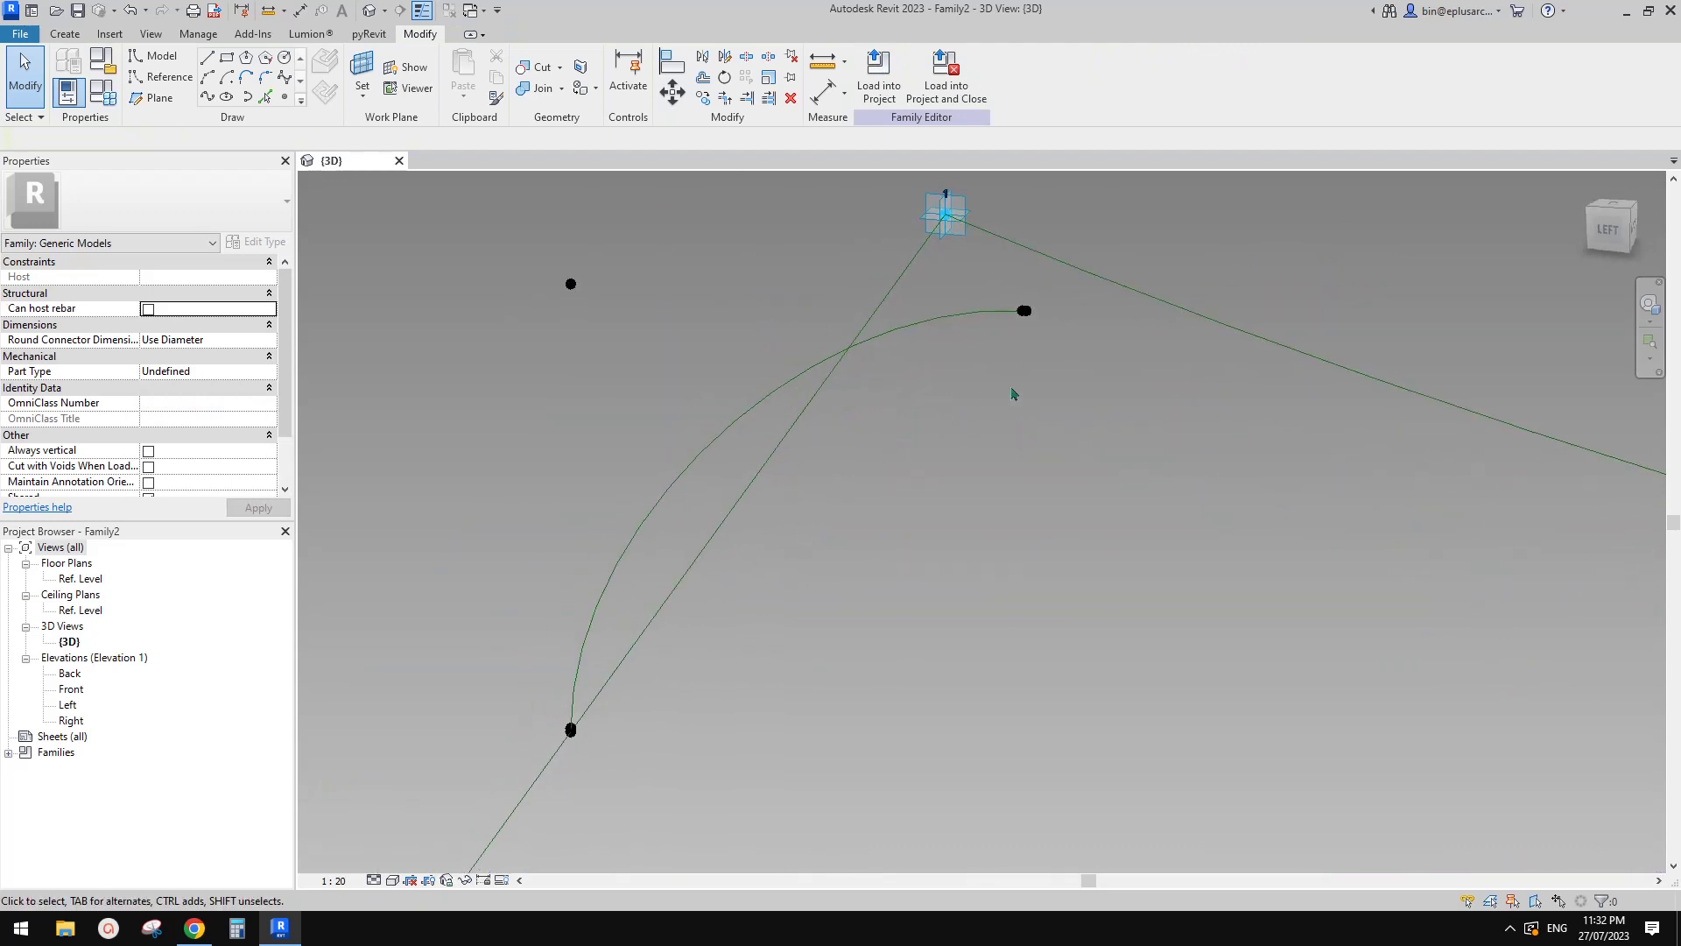
- Set the vertical plane of the reference point on the outline edge as the work plane and place another reference point on it
scroll(1032, 312, up, 10)
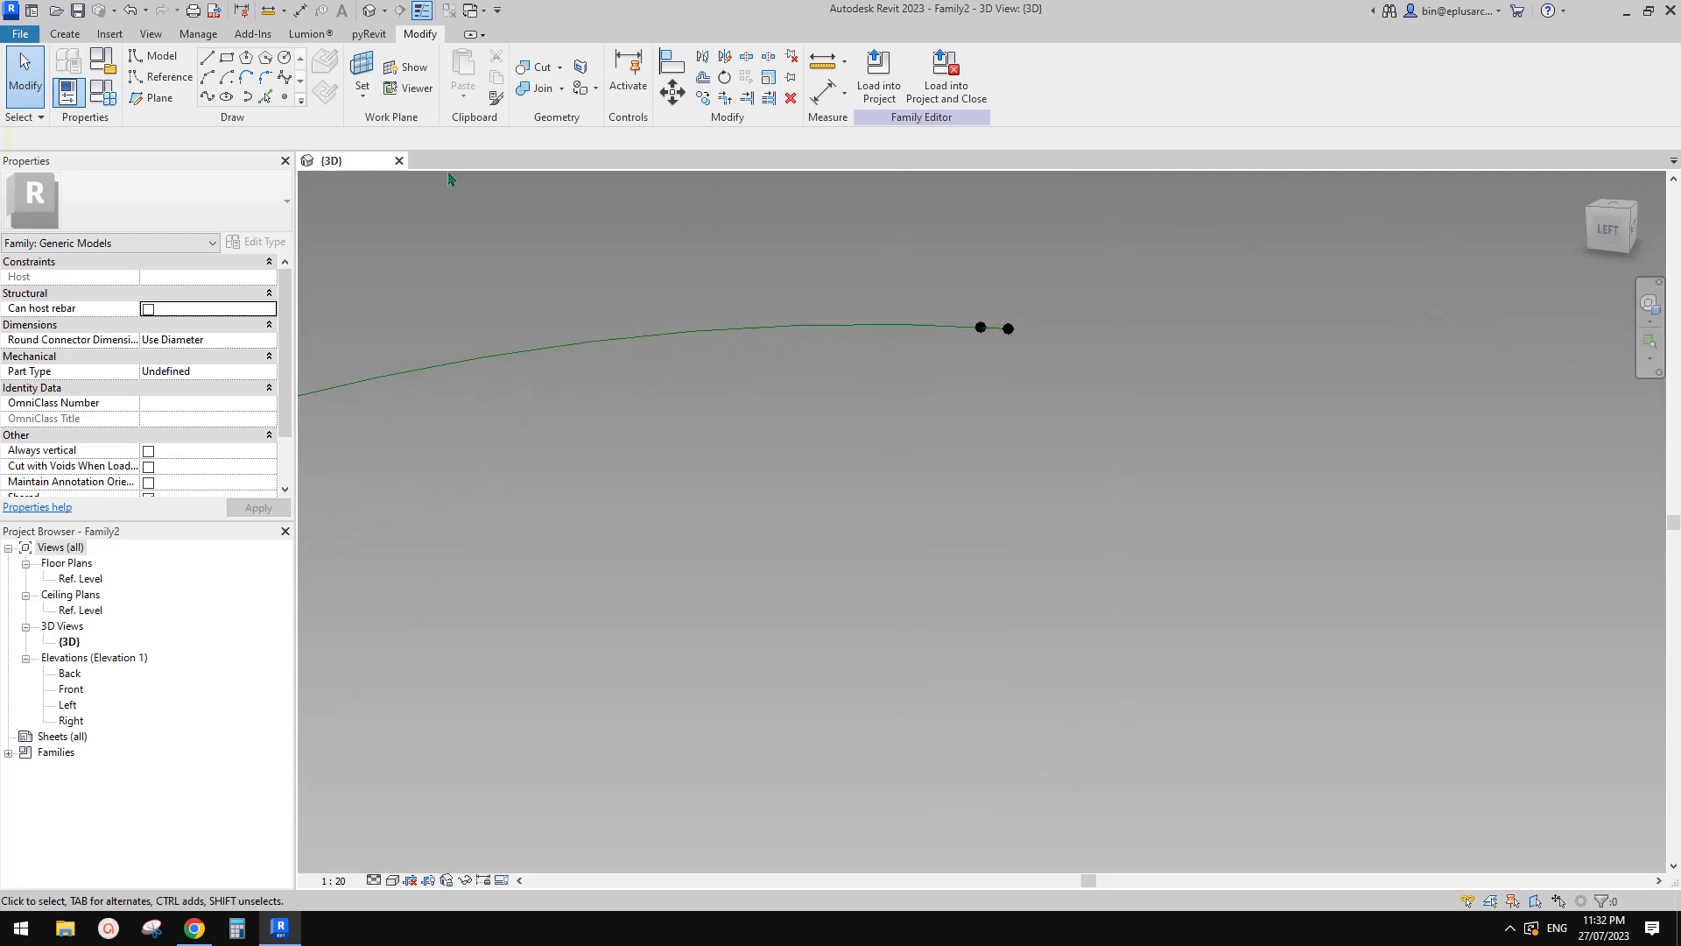
scroll(792, 300, down, 1)
shift+middle_drag(791, 302, 753, 289)
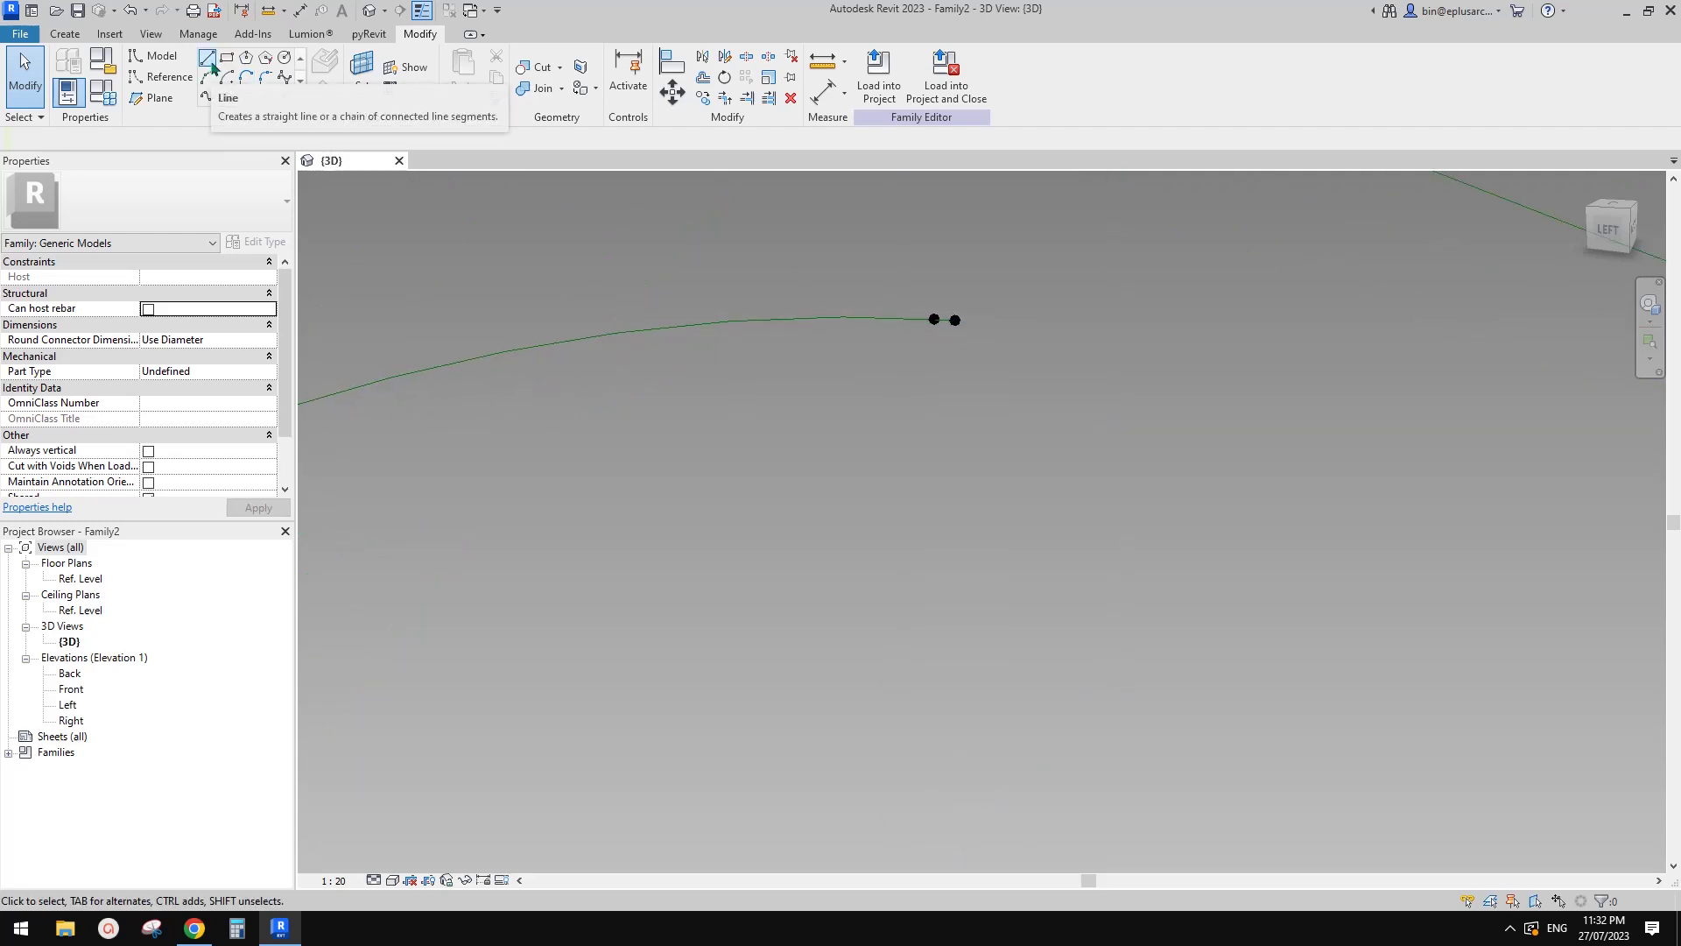
shift+middle_drag(958, 491, 675, 733)
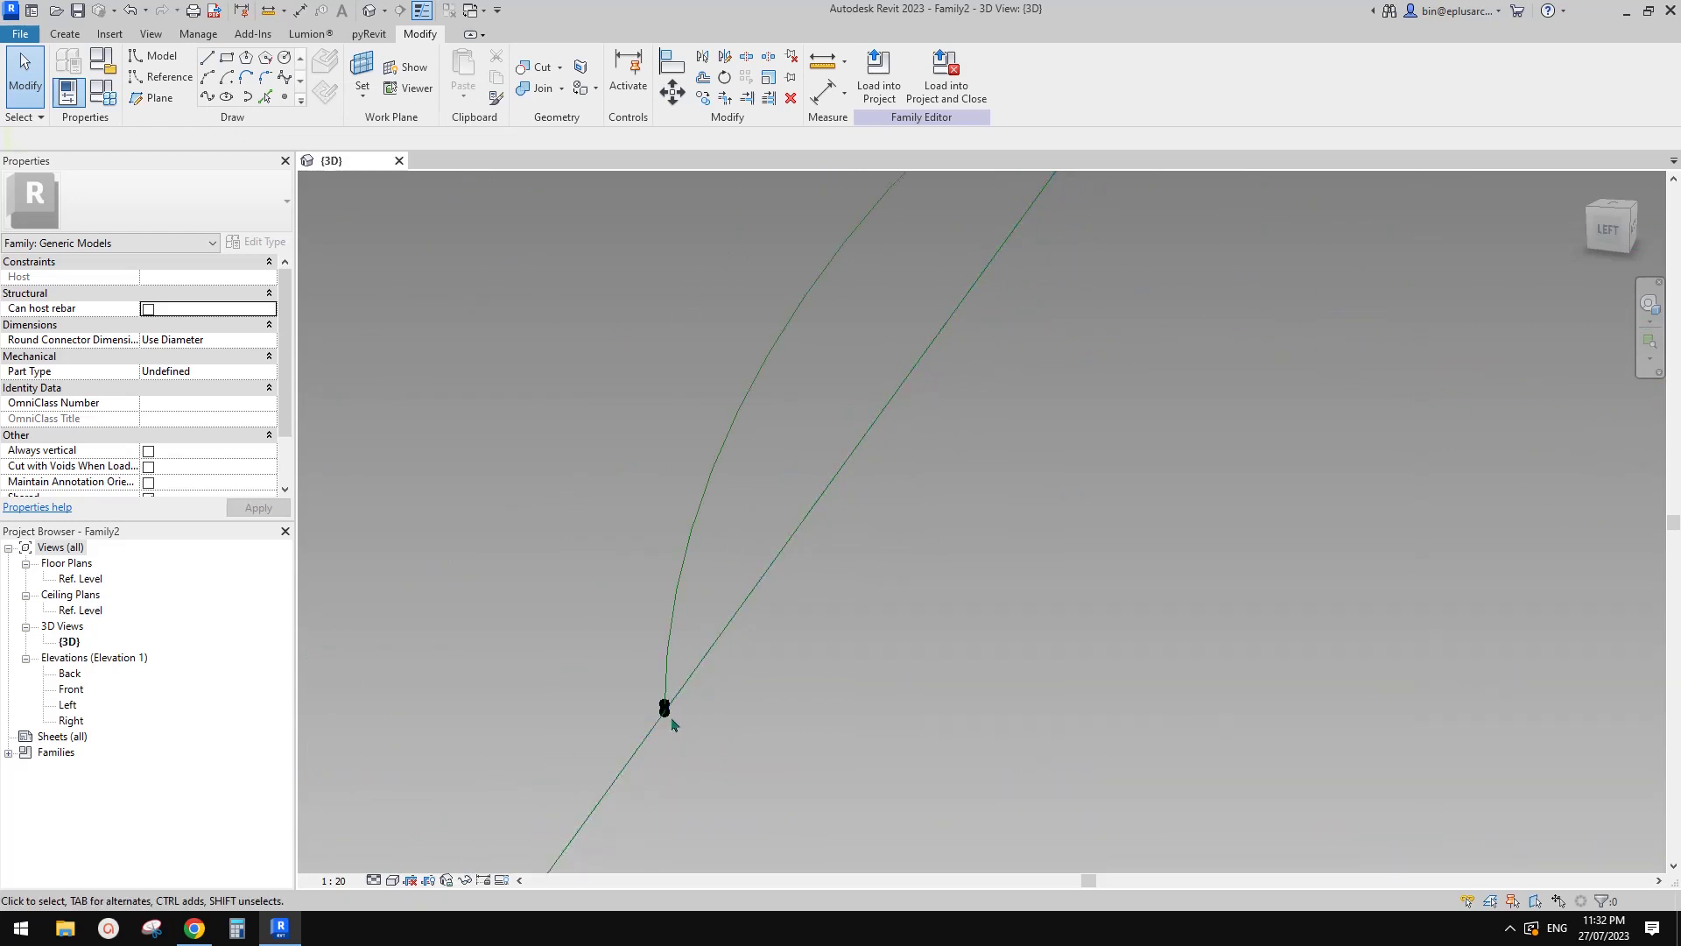
click(284, 97)
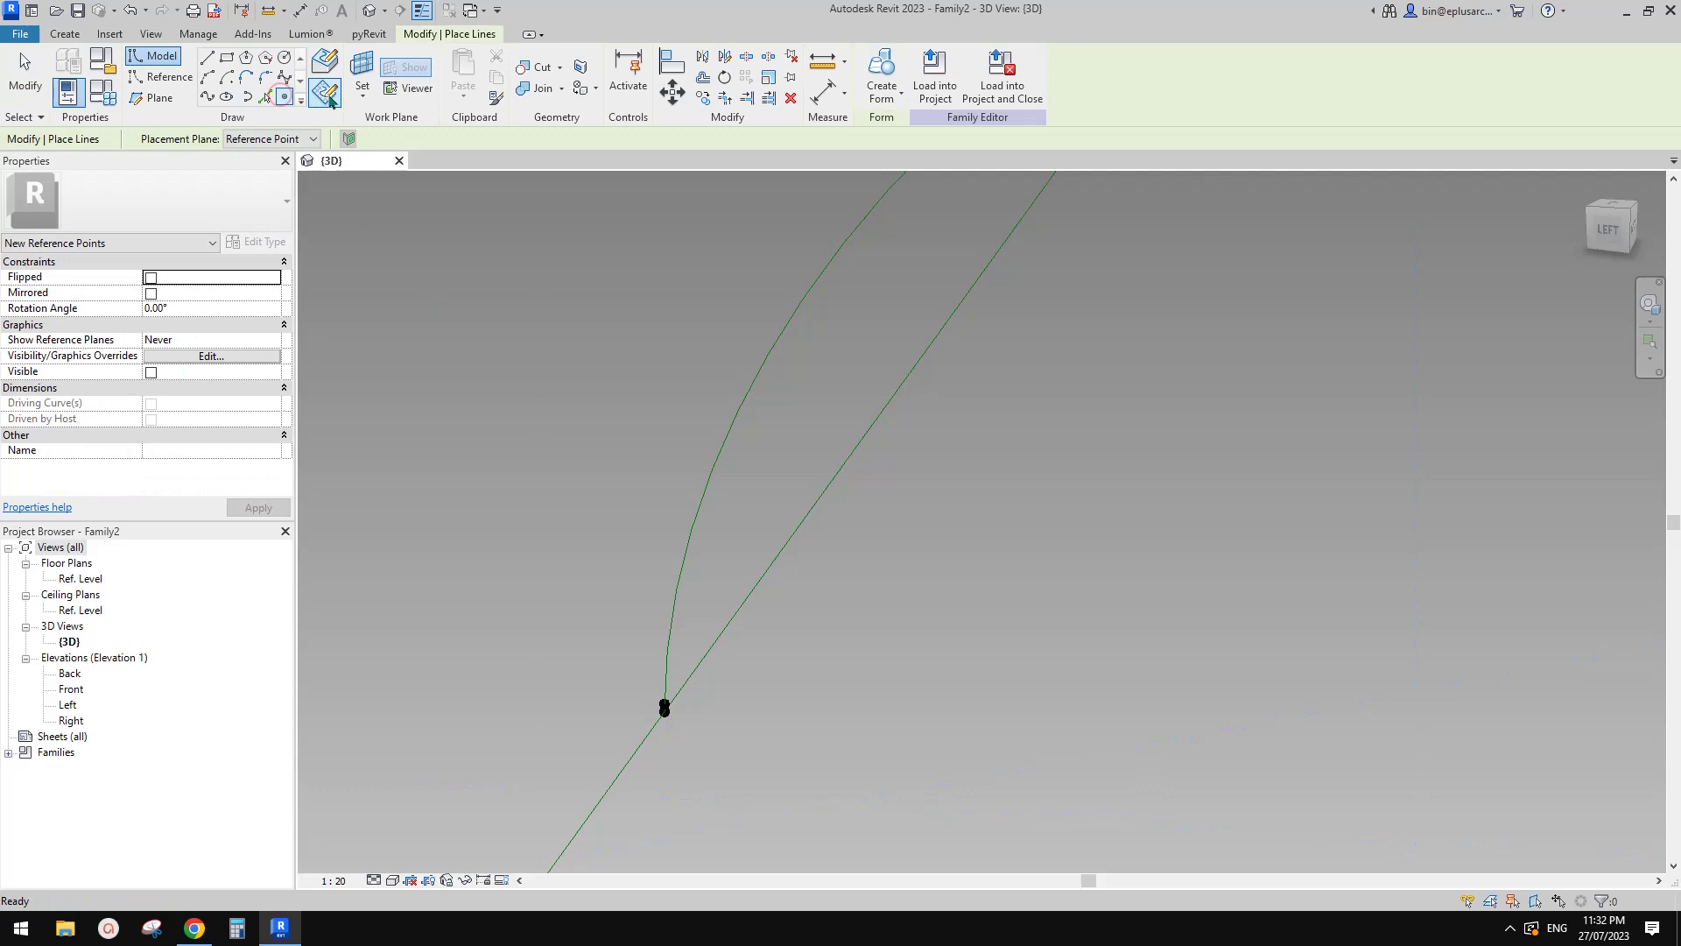
click(366, 81)
scroll(665, 714, up, 6)
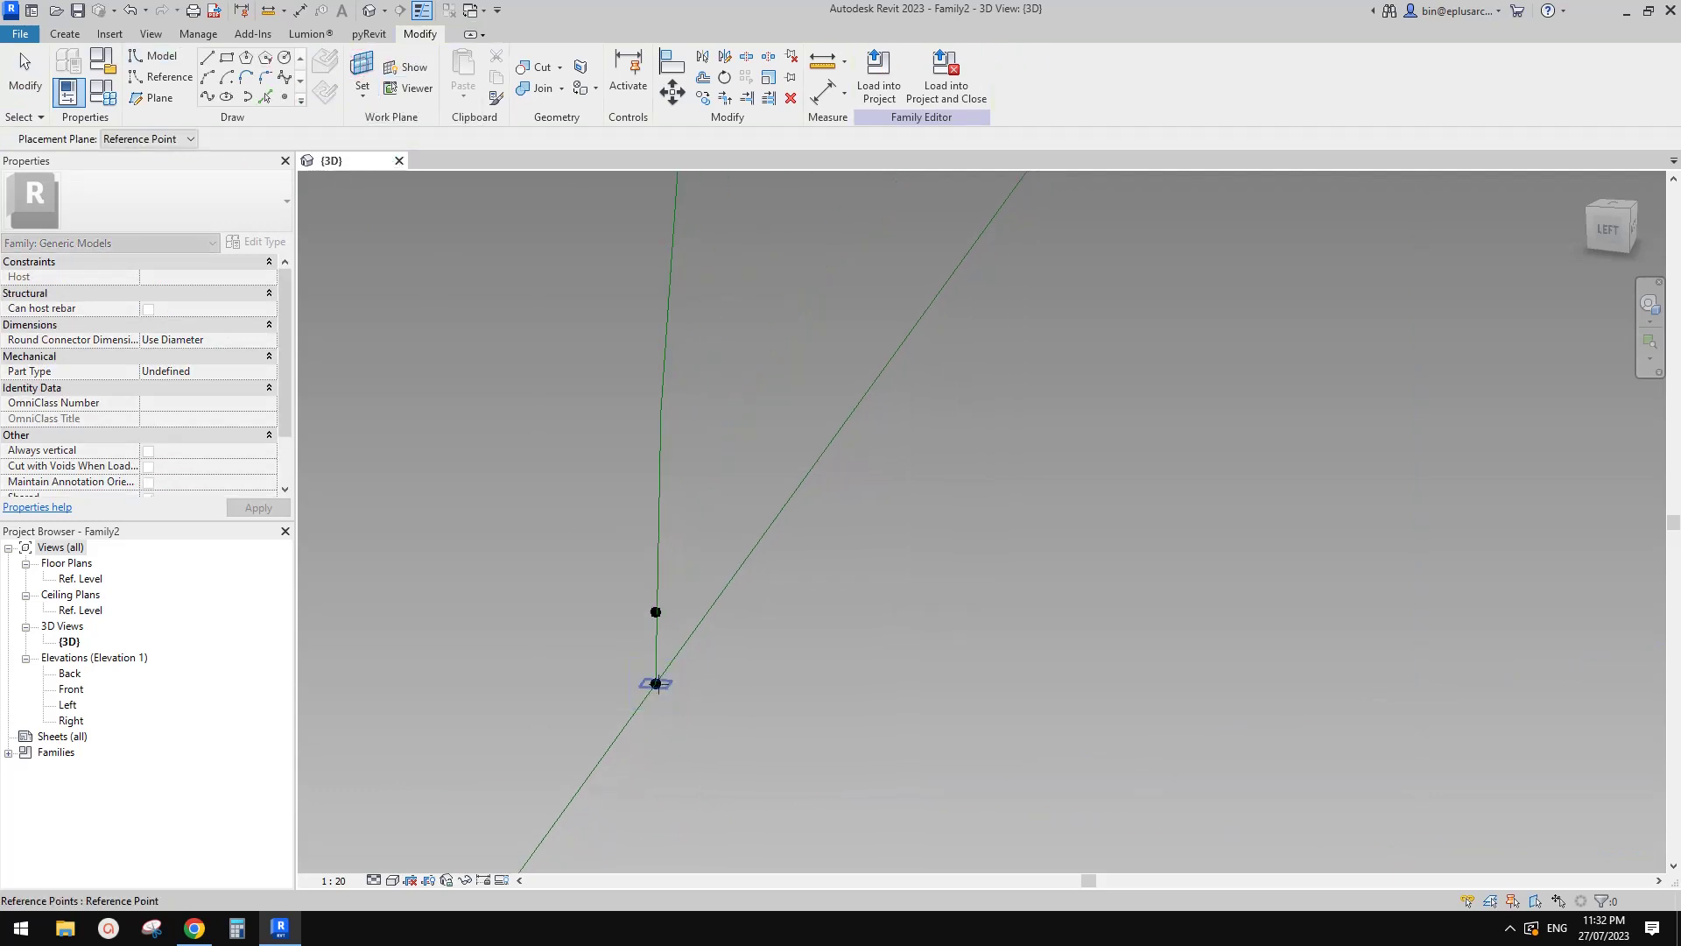
click(657, 683)
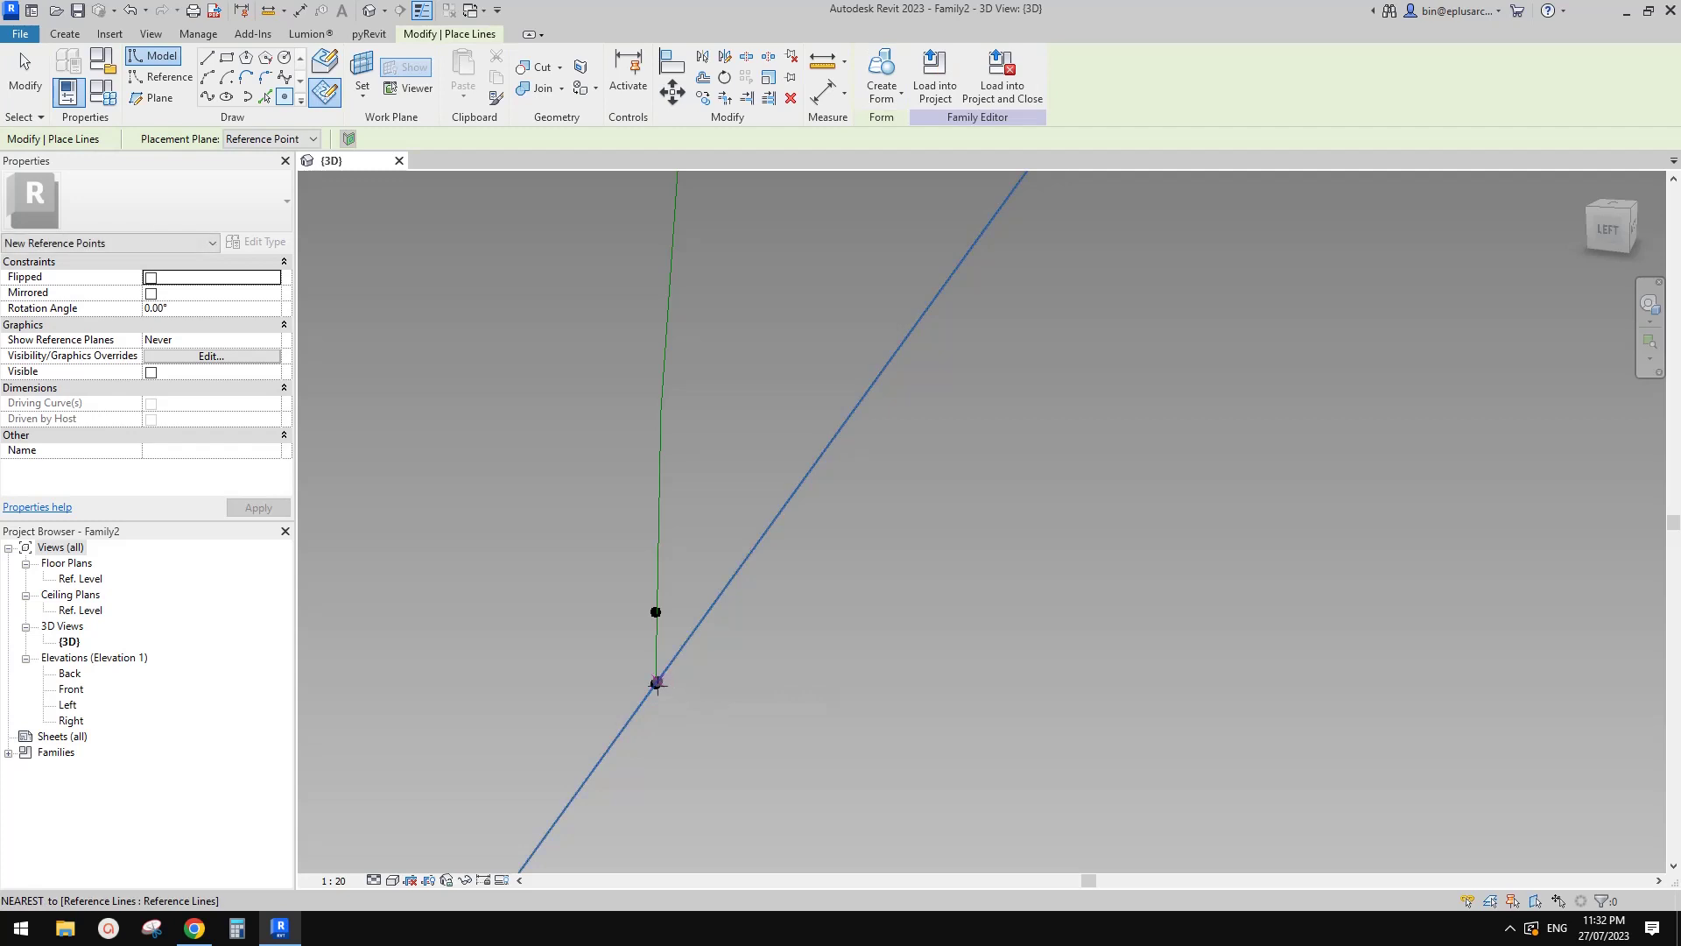
click(657, 685)
click(661, 691)
click(891, 521)
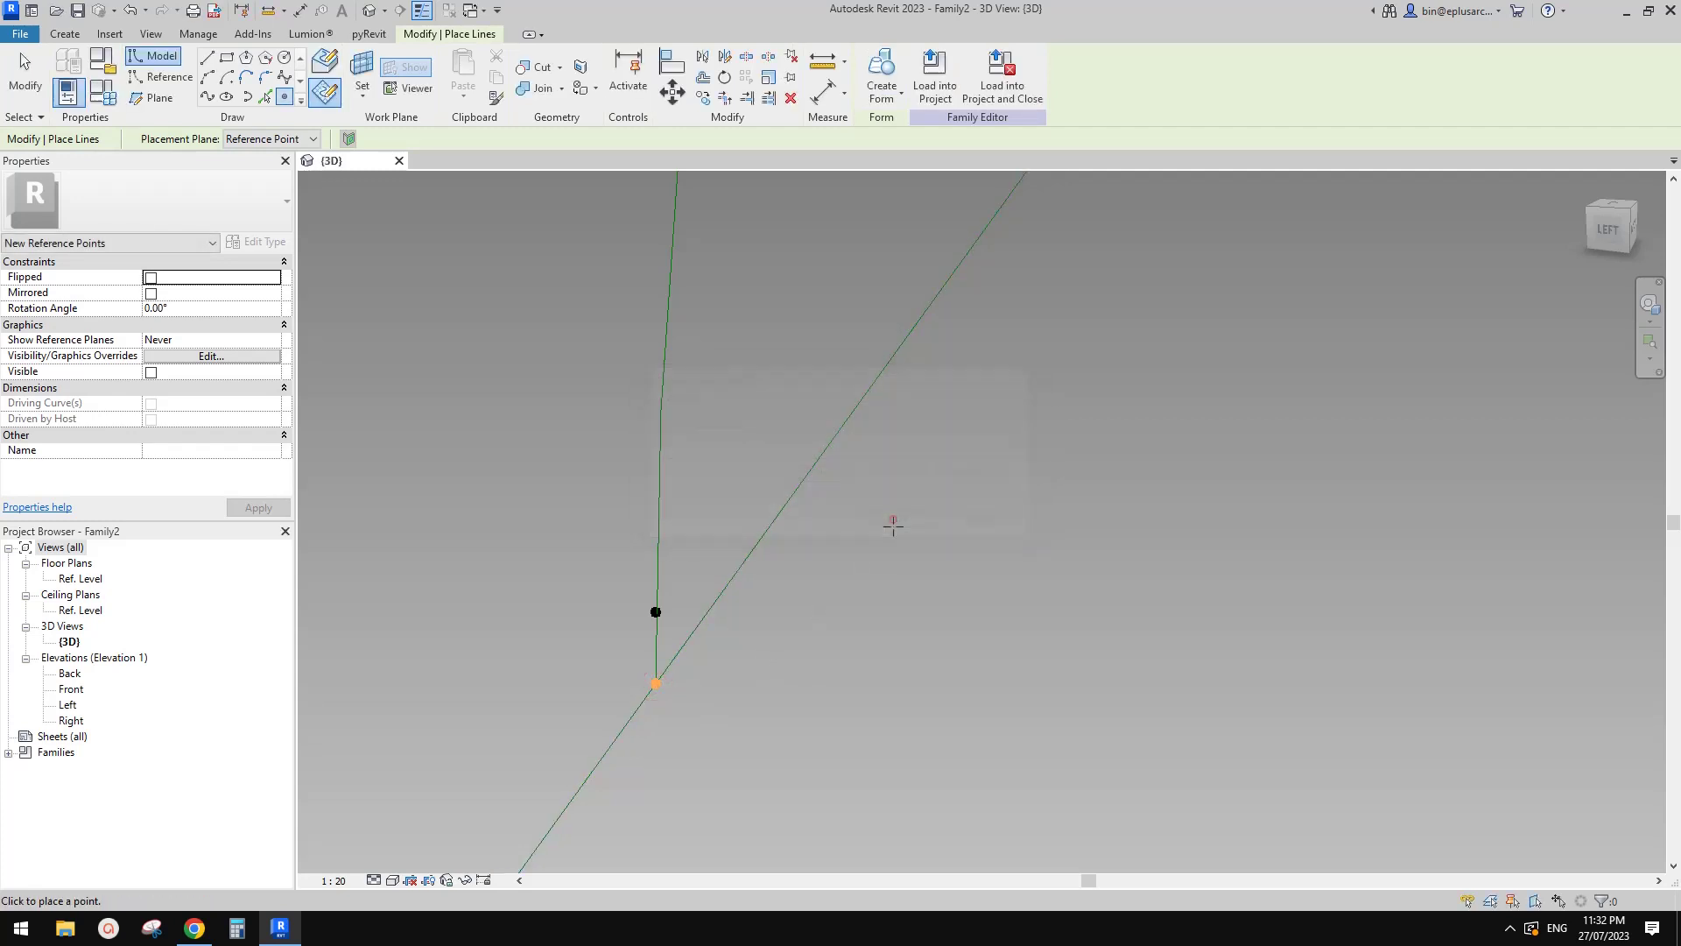
key(Escape)
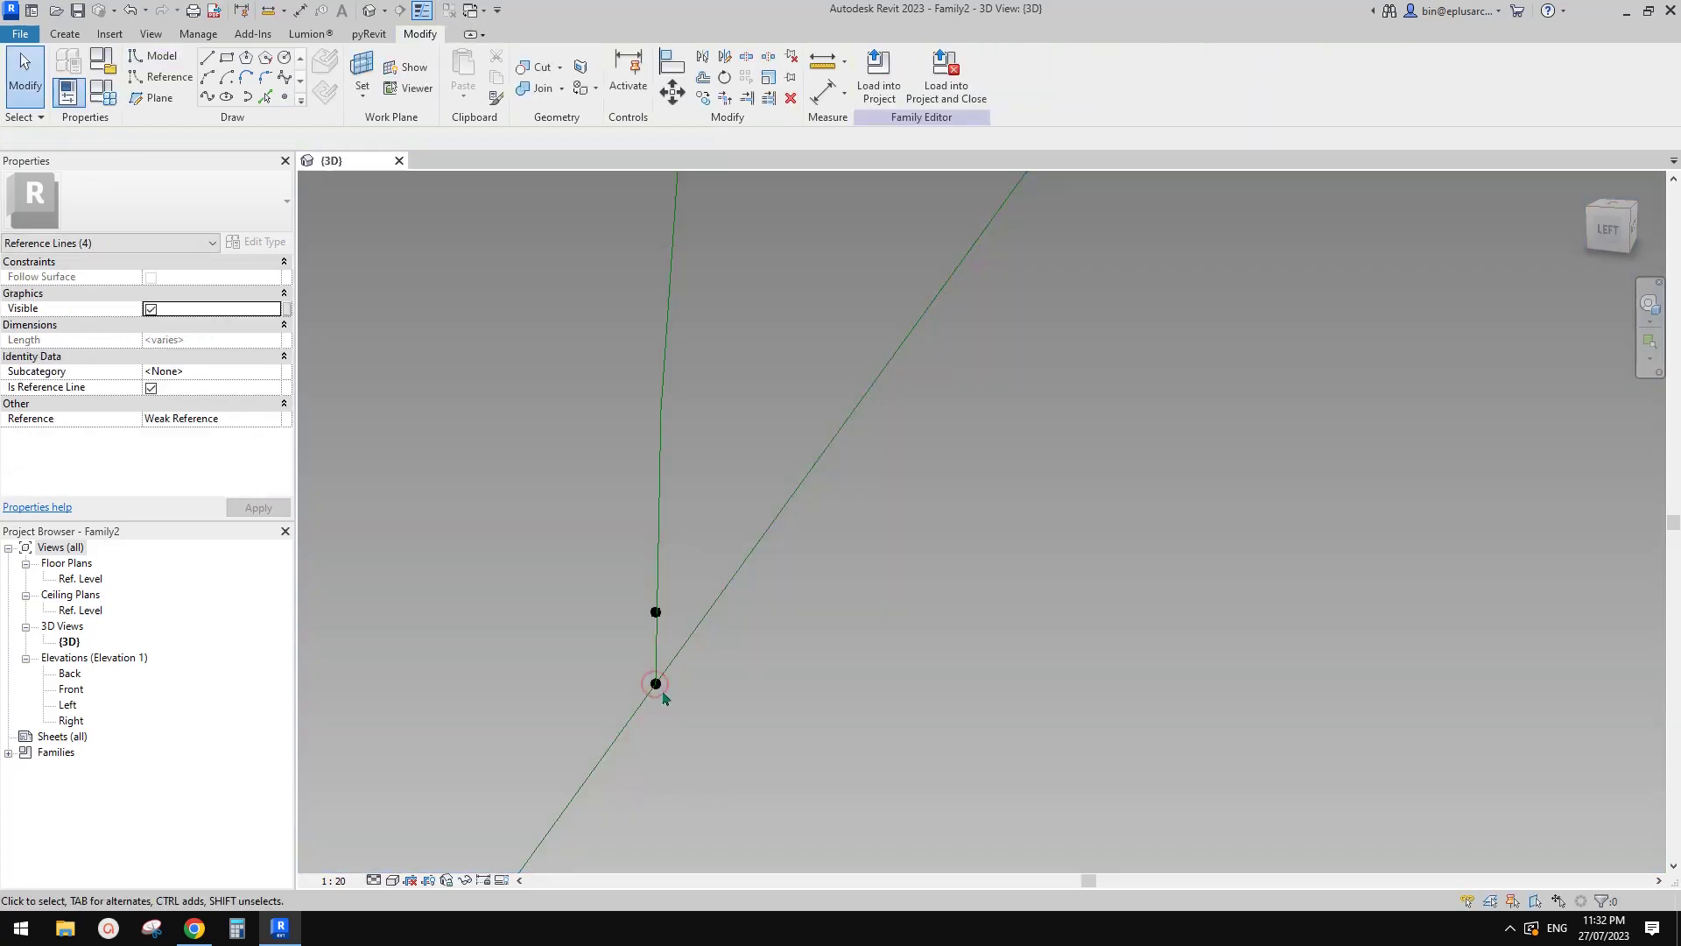
- Link the offset of the new reference point at the outline edge to the OFS parameter
click(656, 685)
scroll(704, 677, down, 3)
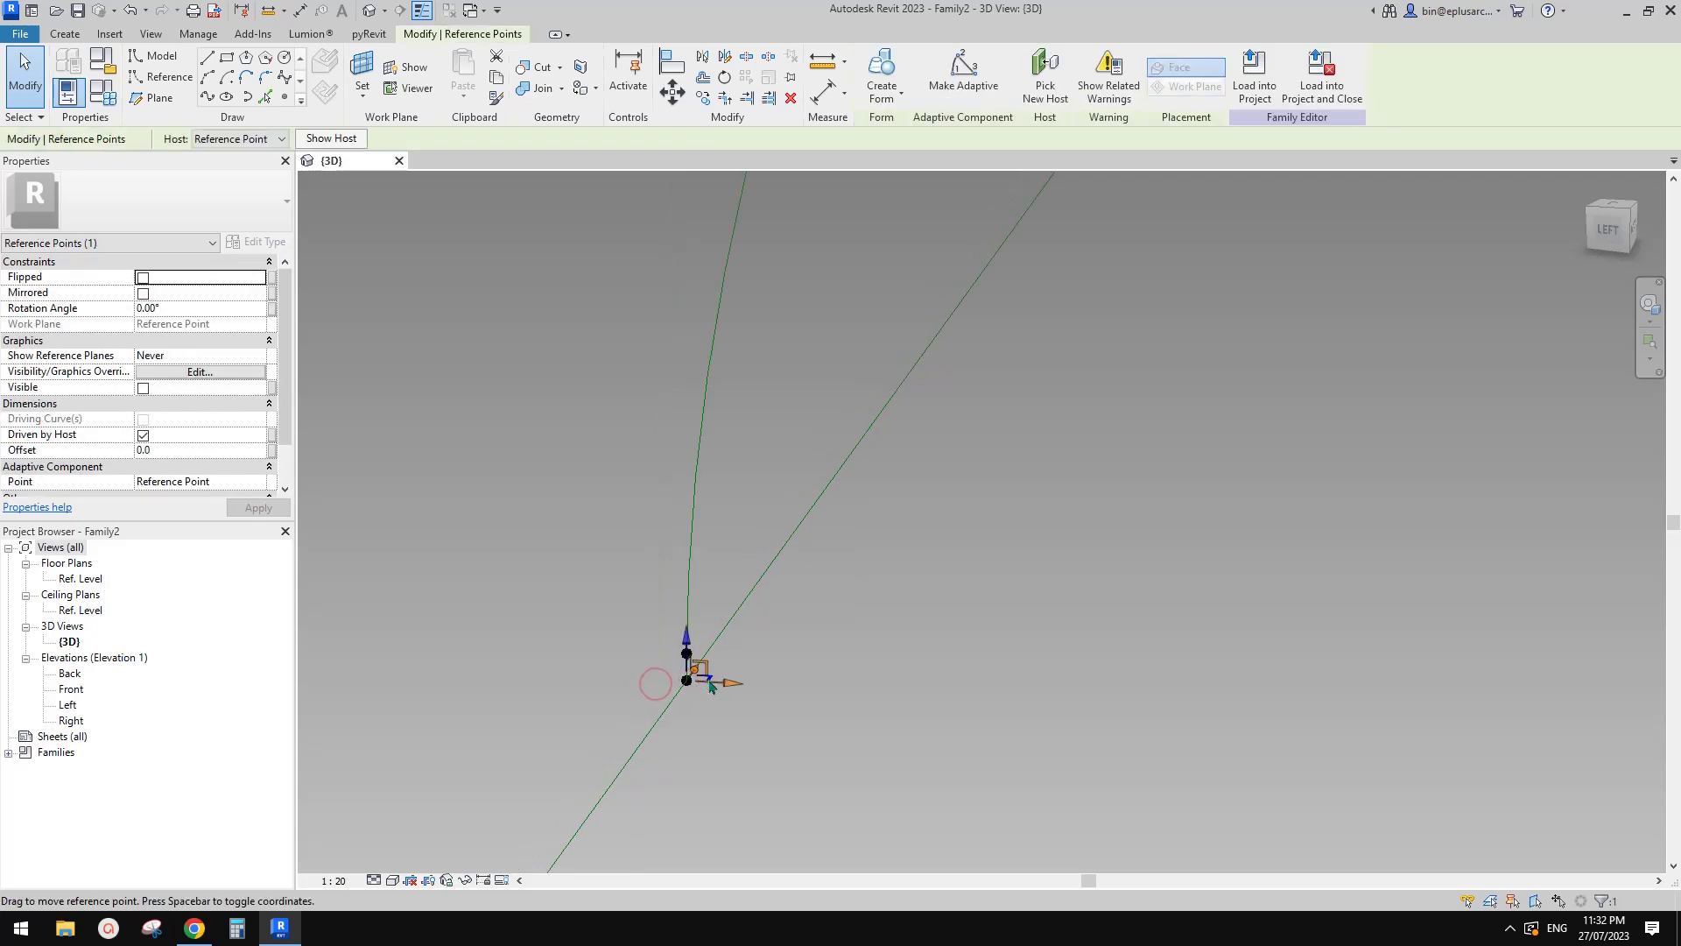
click(272, 451)
click(424, 355)
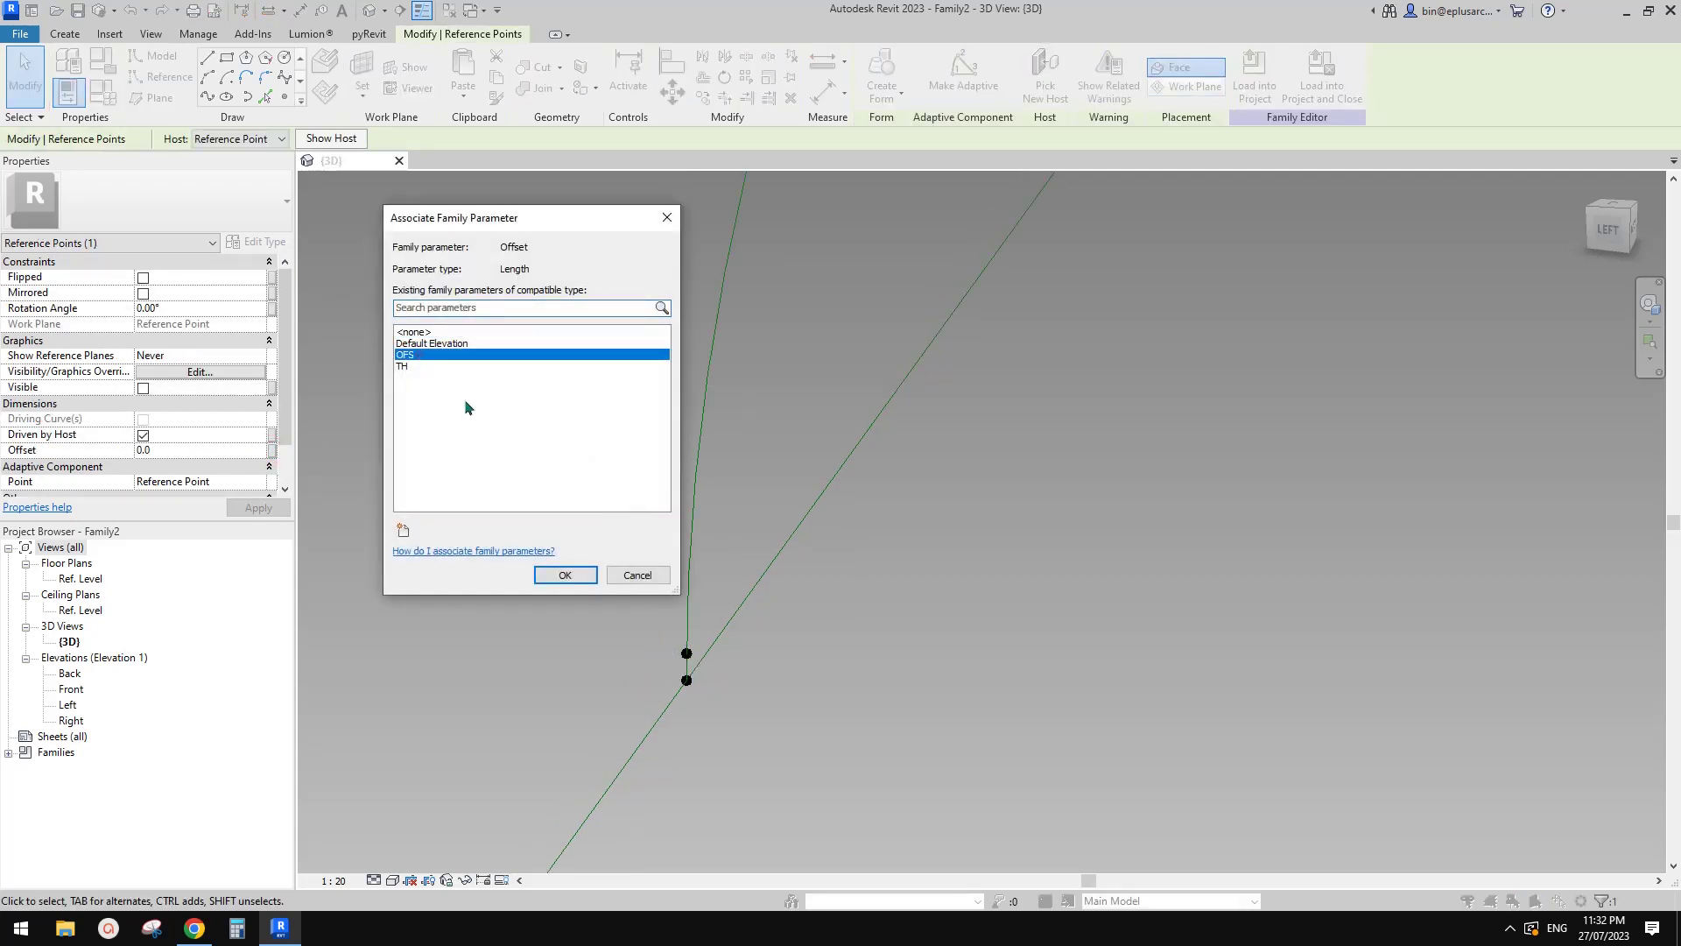
click(564, 576)
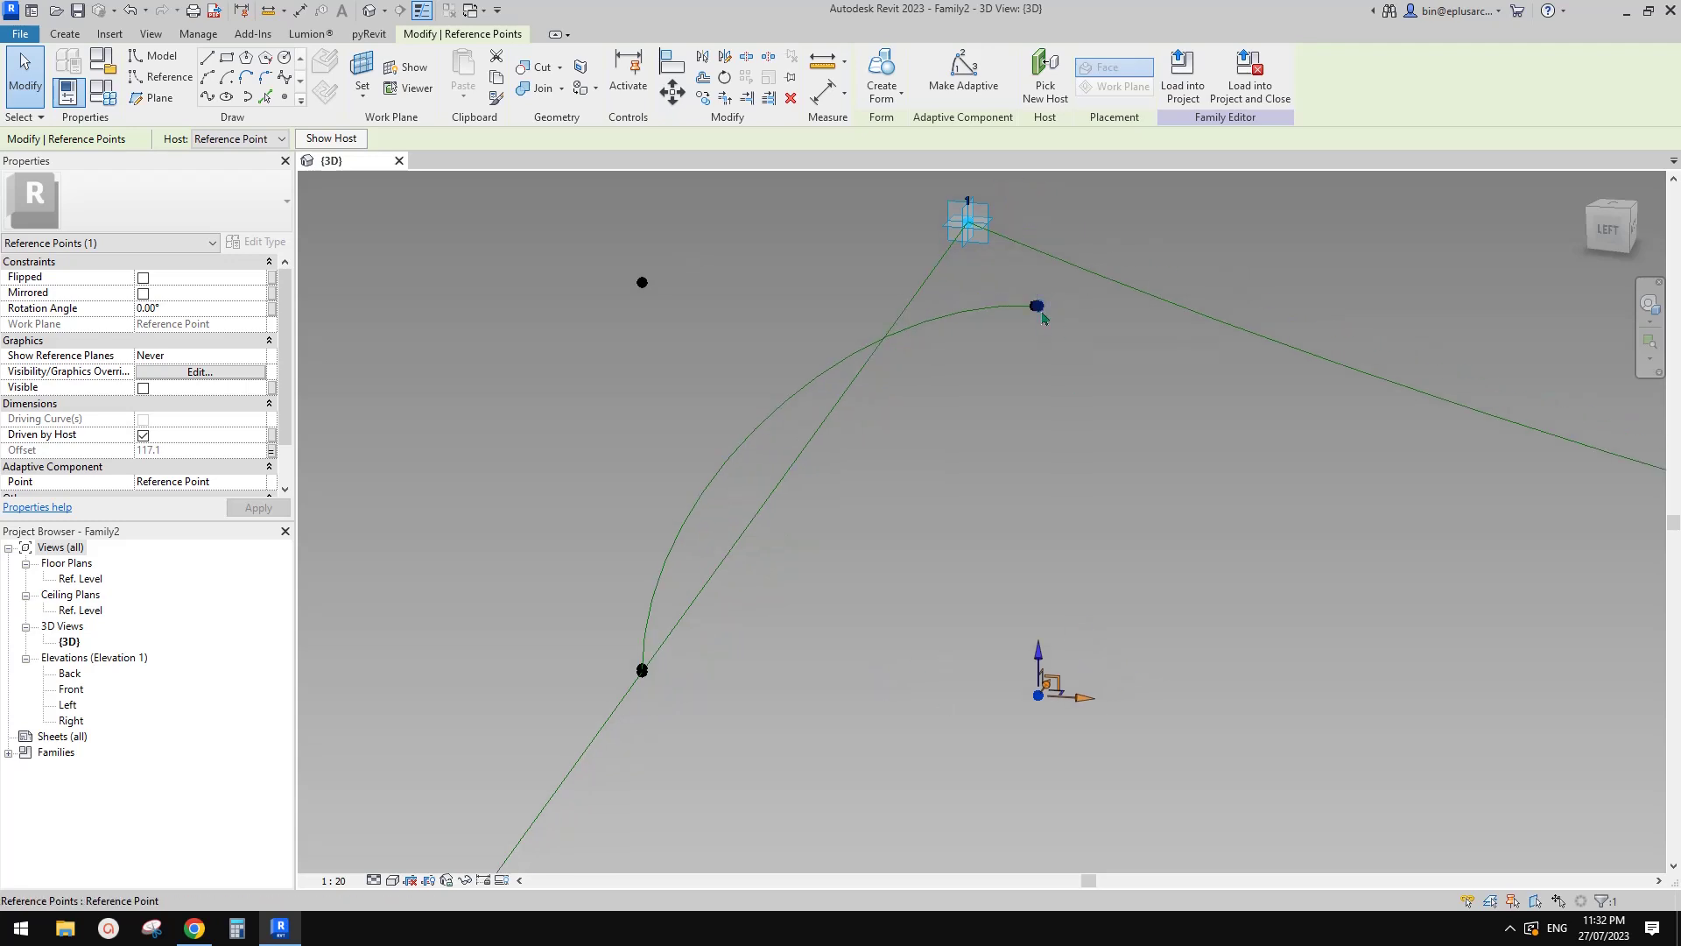
- Draw a line from the curve's upper end point to the OFS-driven point below it, and make it a reference line
click(1039, 307)
ctrl+drag(1014, 624, 1101, 743)
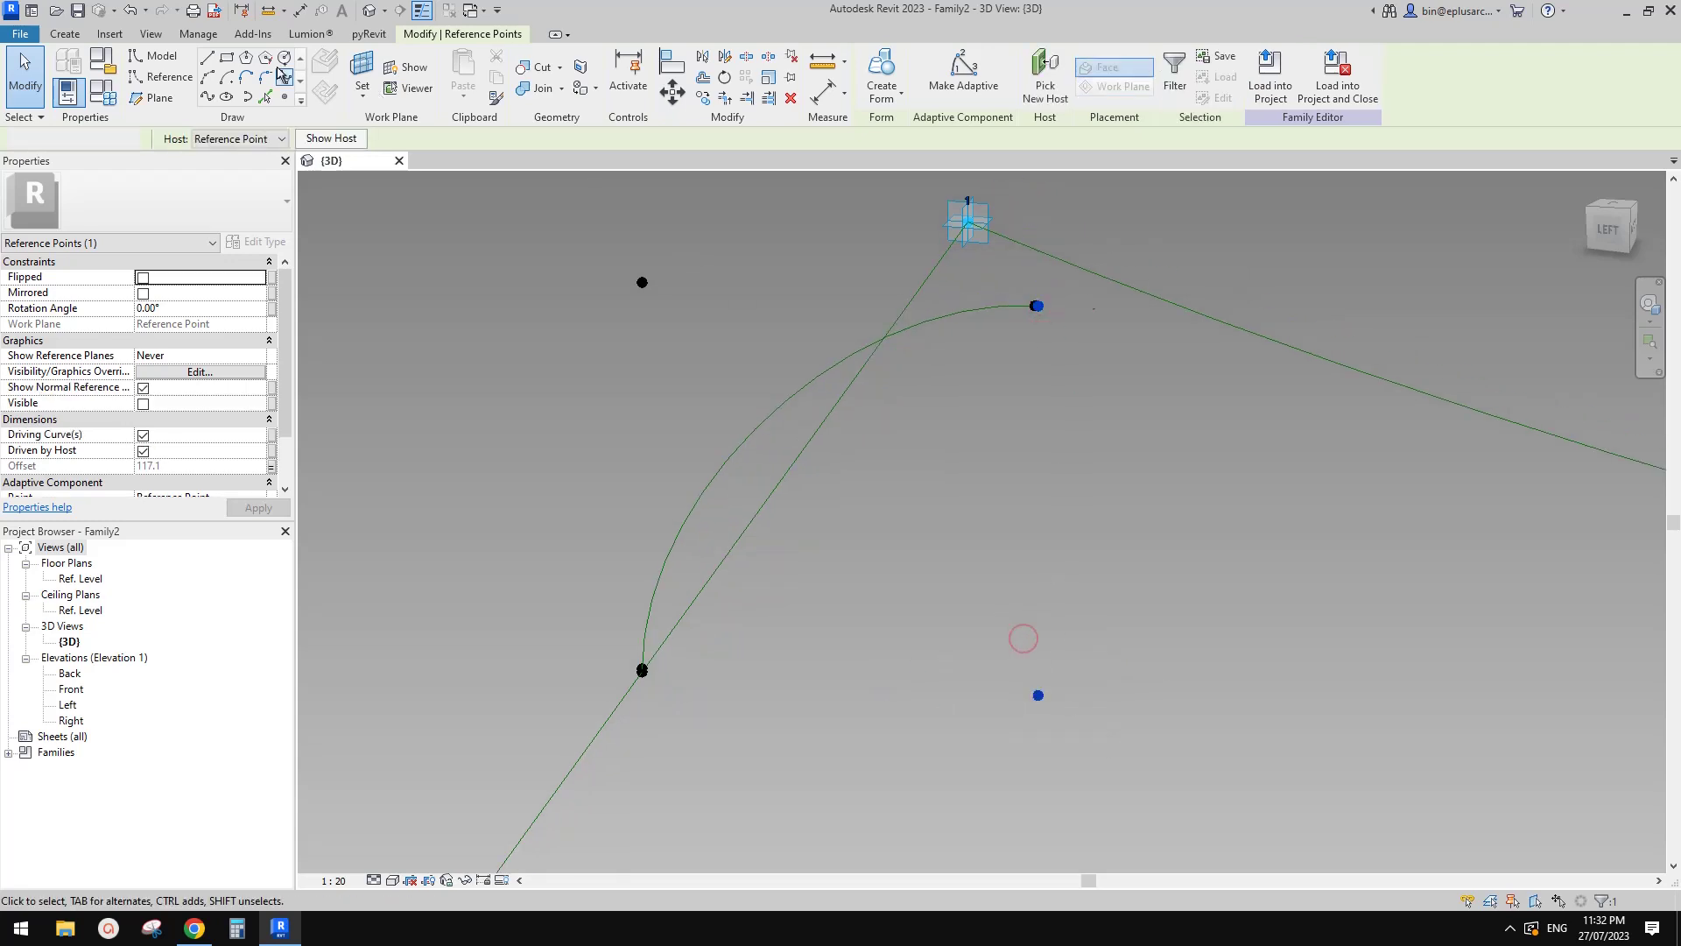
click(208, 98)
click(151, 403)
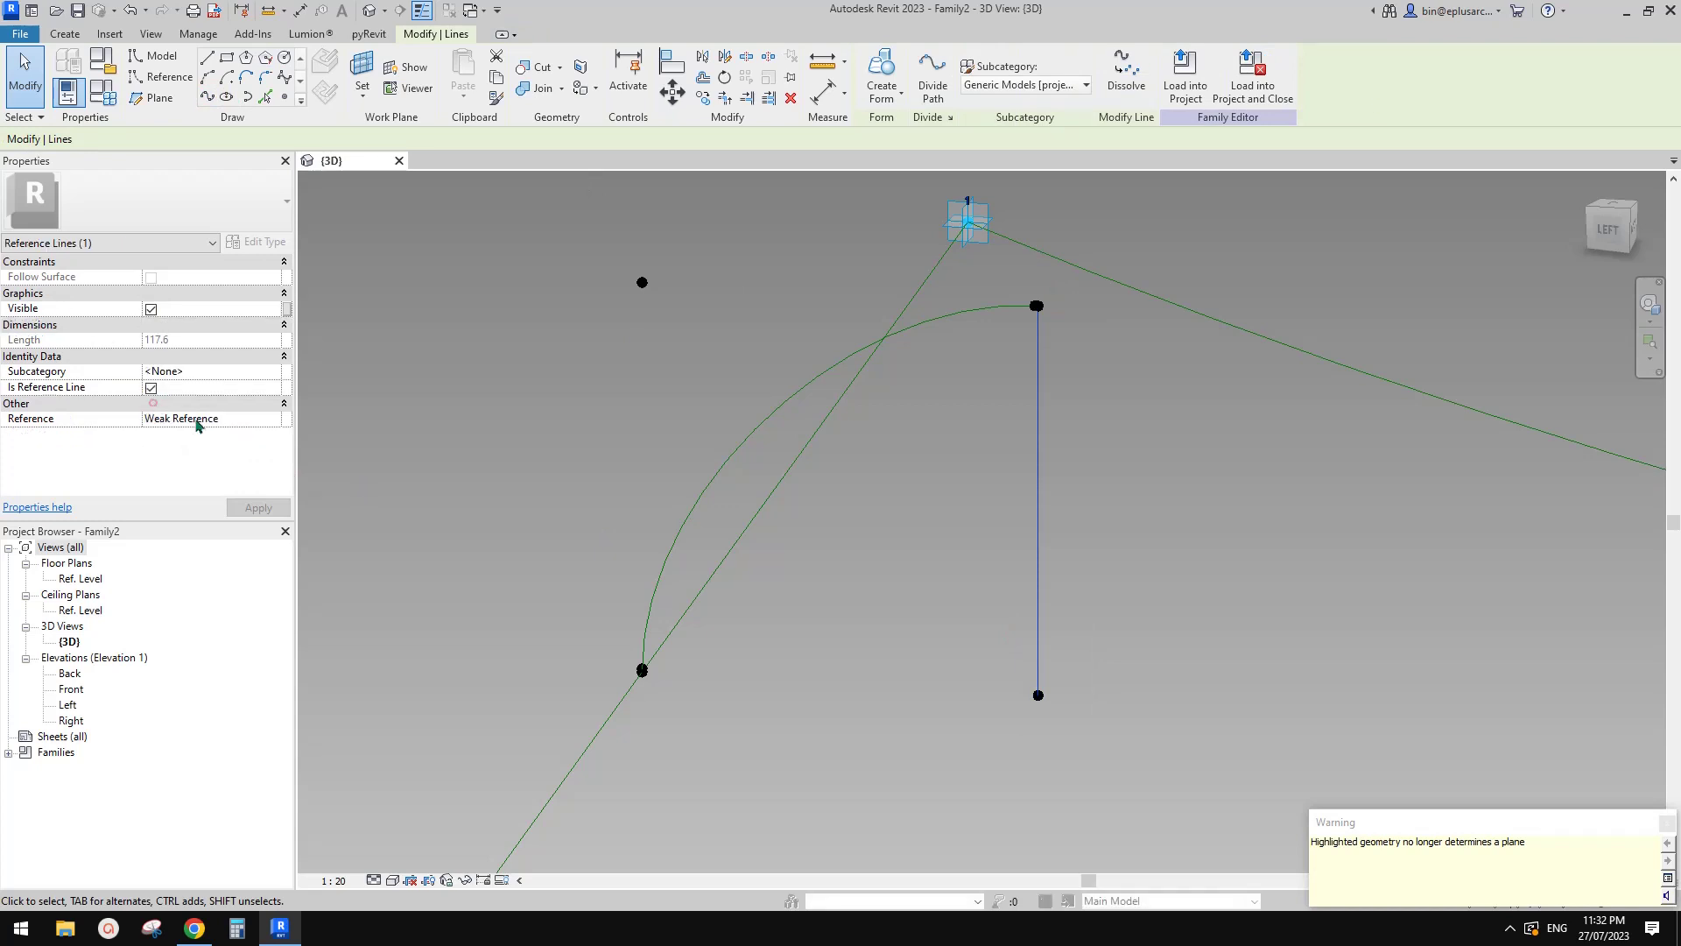
click(788, 655)
- Draw a line from the hosted point on the outline edge to the lower OFS-driven point, and make it a reference line
click(643, 672)
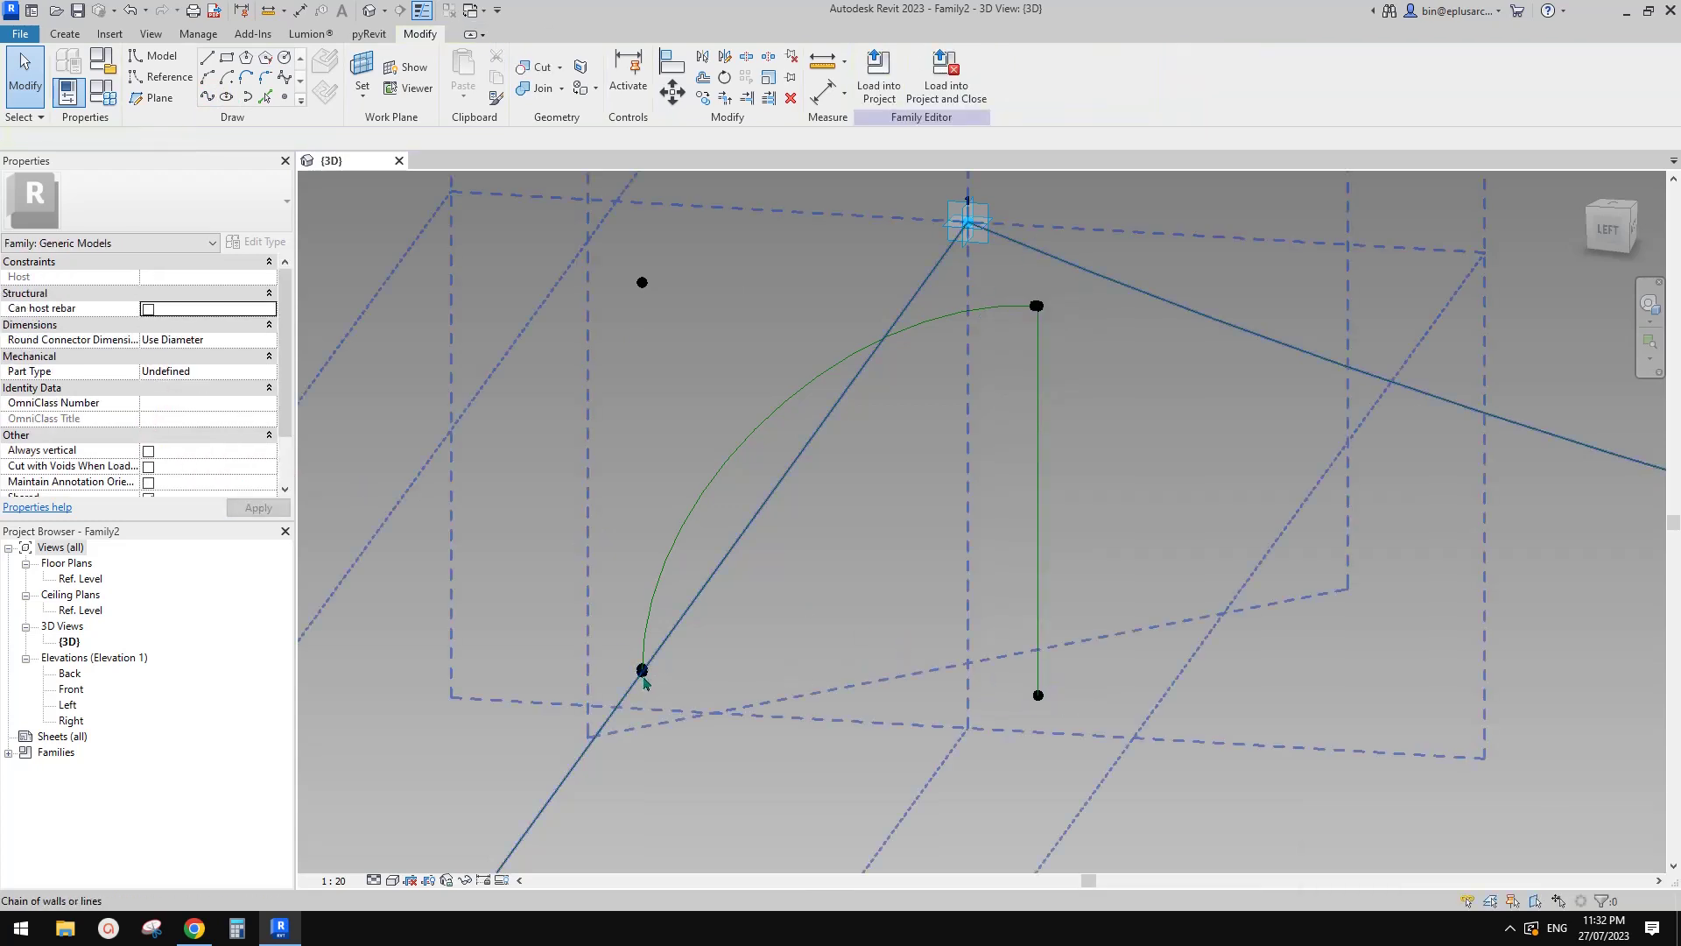
scroll(643, 672, up, 4)
drag(612, 664, 683, 690)
scroll(717, 688, down, 2)
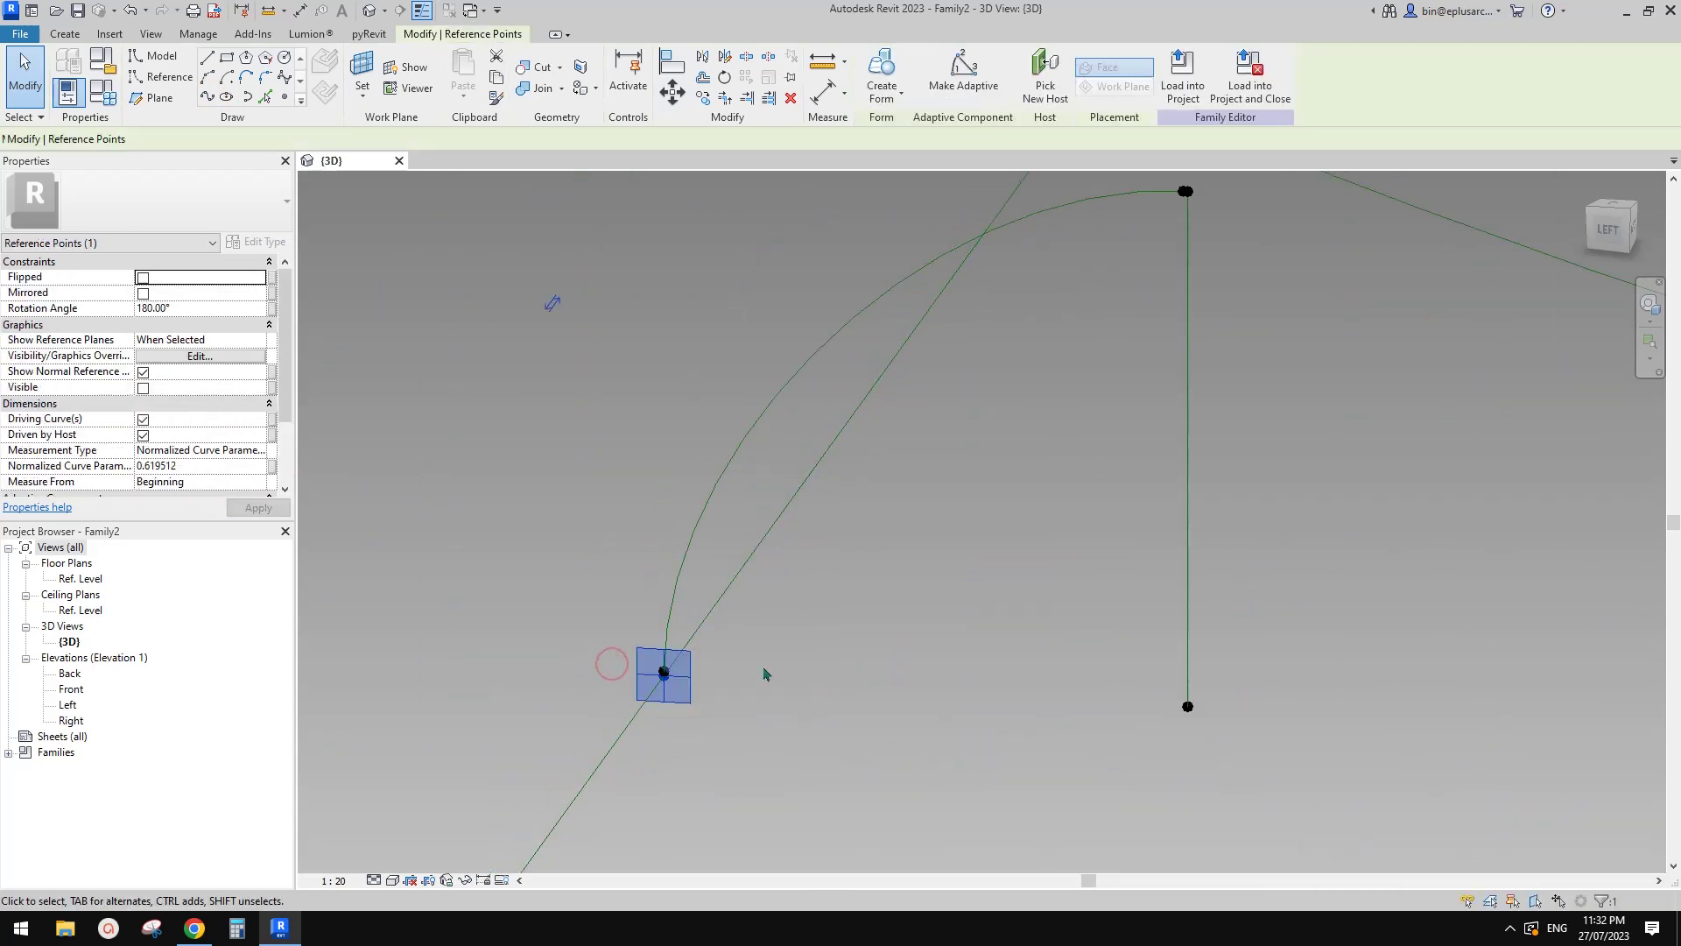
middle_drag(766, 675, 702, 669)
ctrl+drag(1033, 653, 1212, 765)
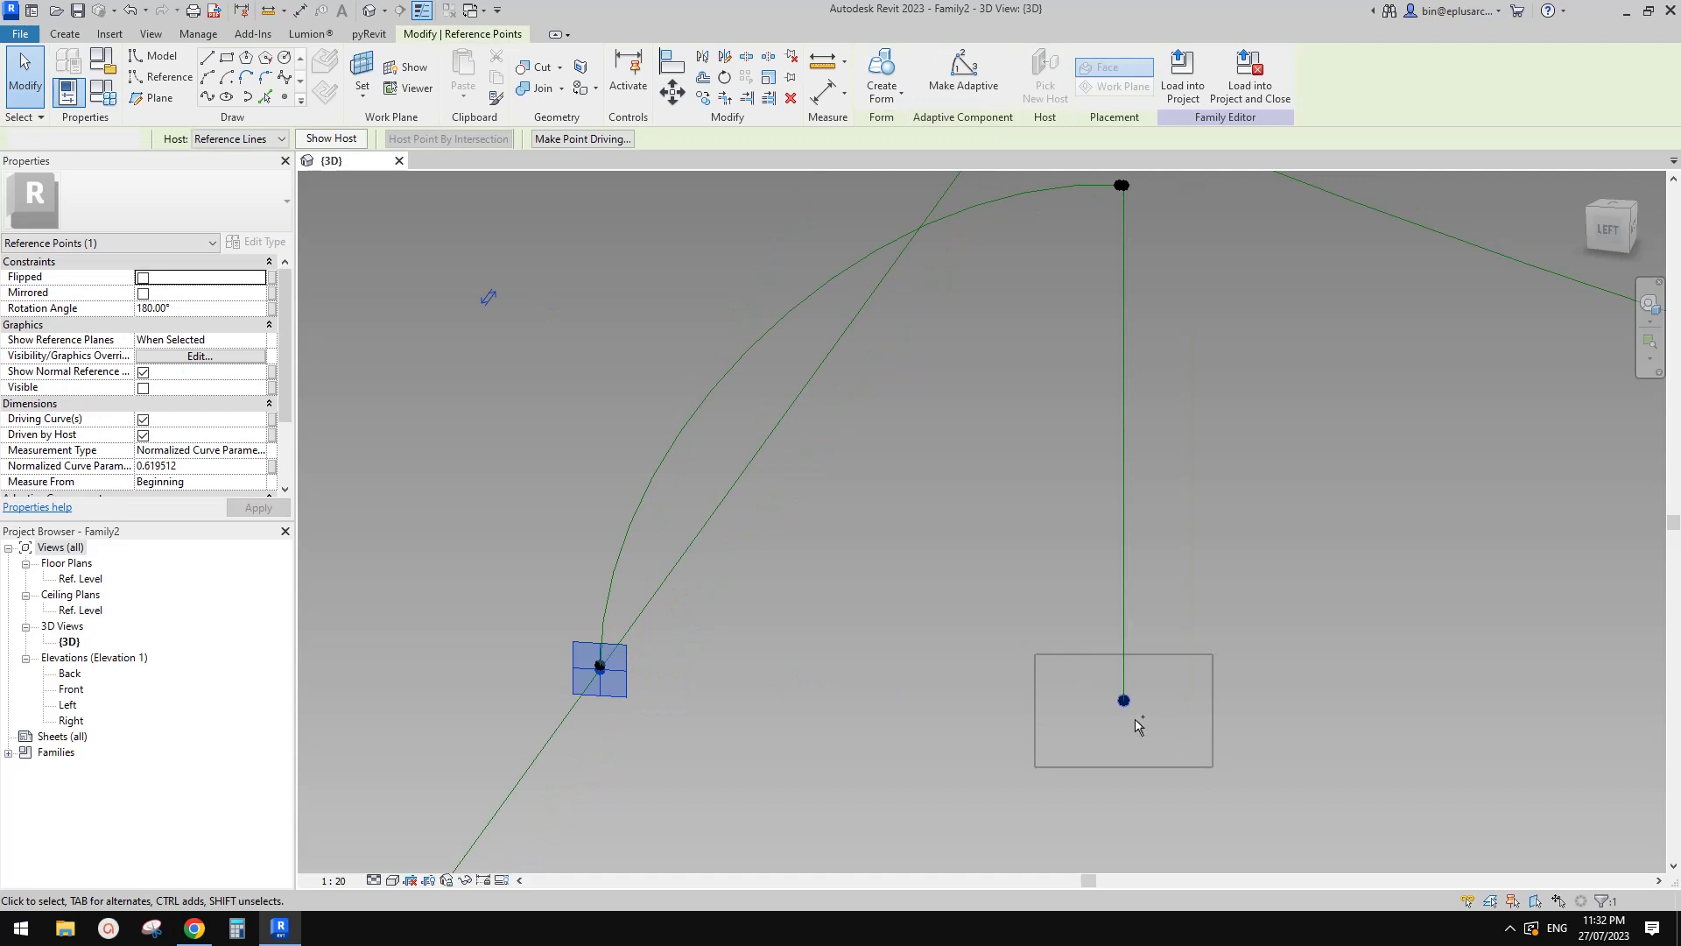
click(210, 94)
click(151, 404)
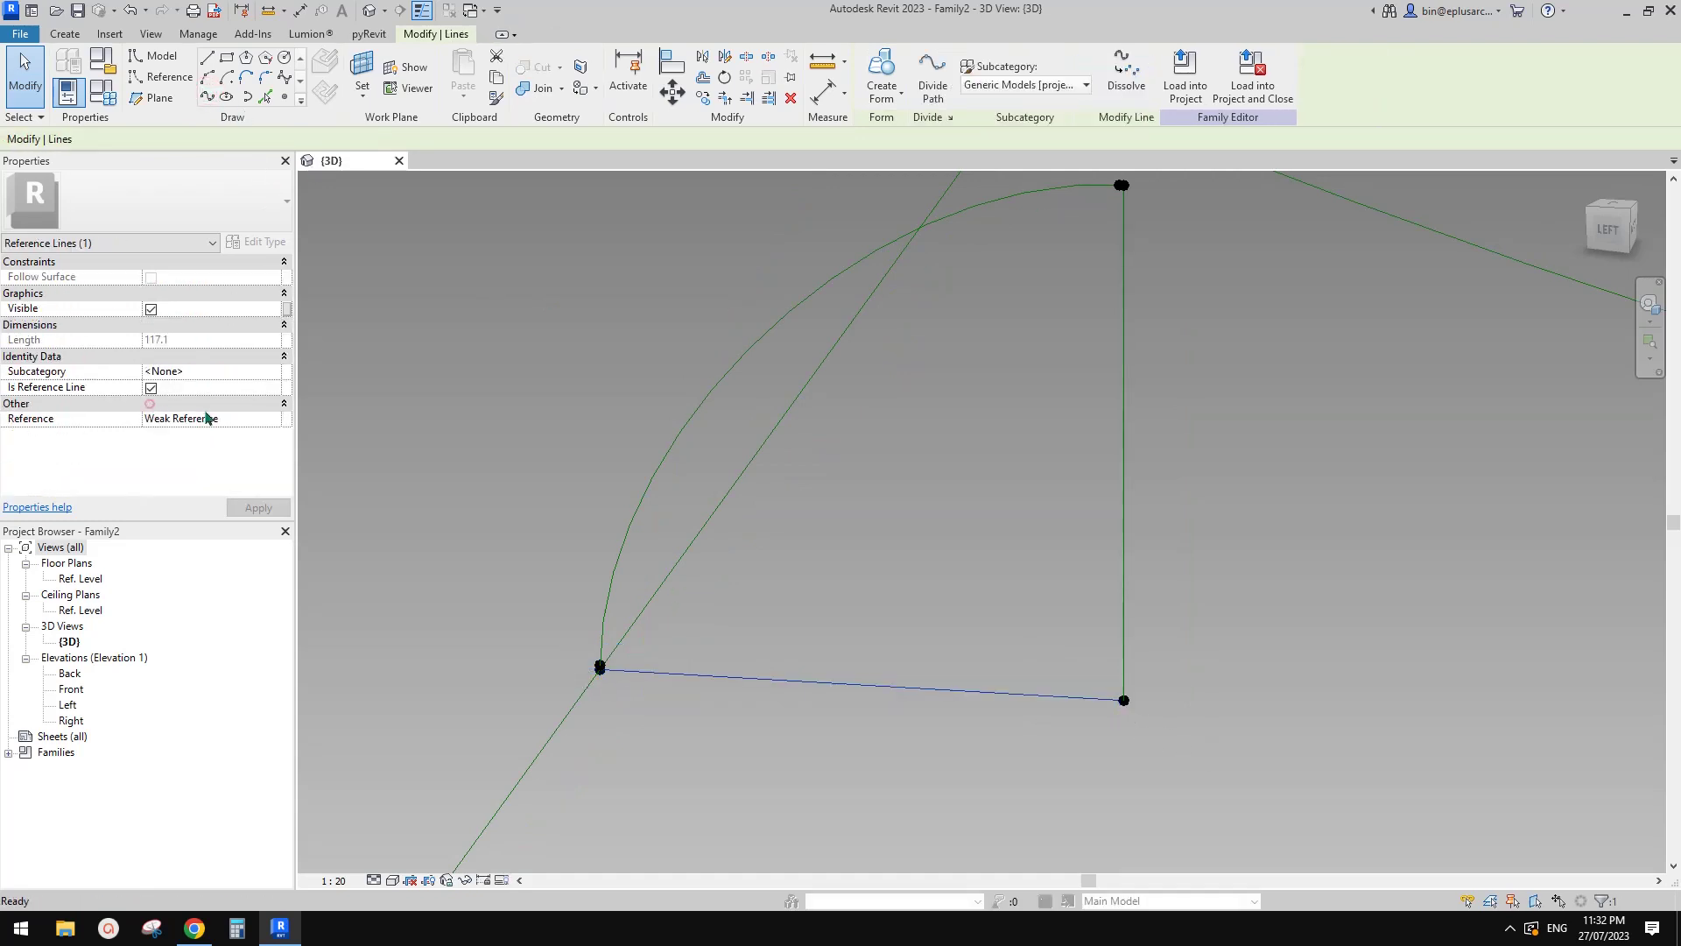
scroll(745, 485, down, 3)
click(801, 343)
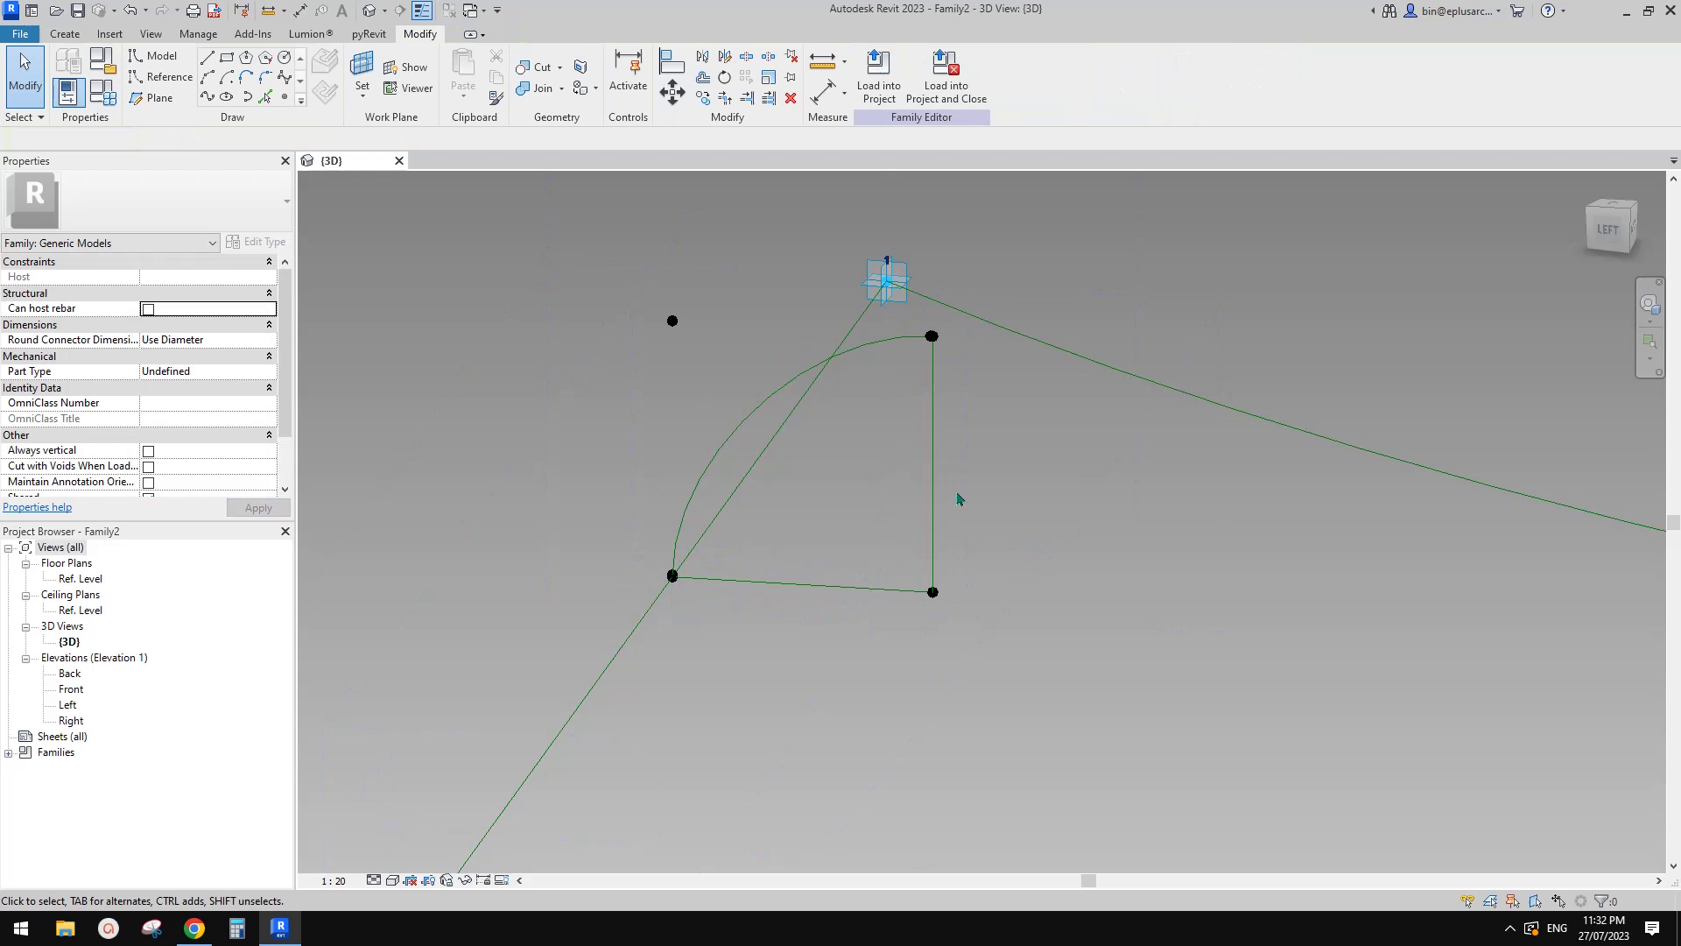
- Create a solid form from the closed three-line profile and the closed outline through the five adaptive points
key(Tab)
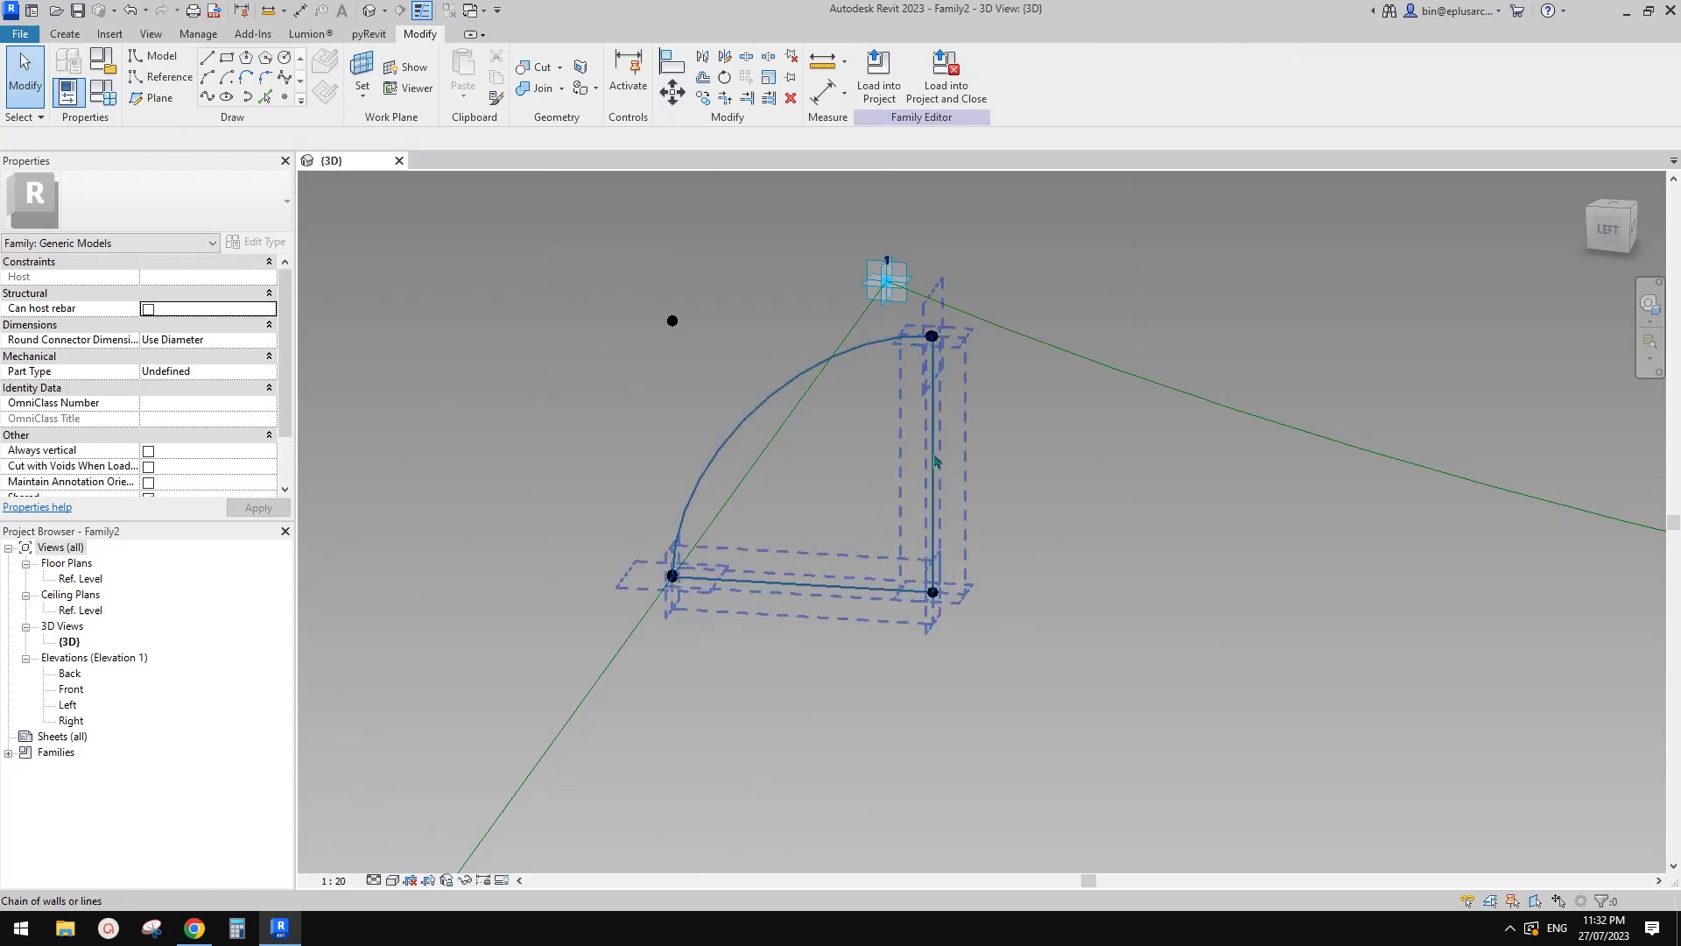
click(932, 491)
scroll(1030, 424, down, 4)
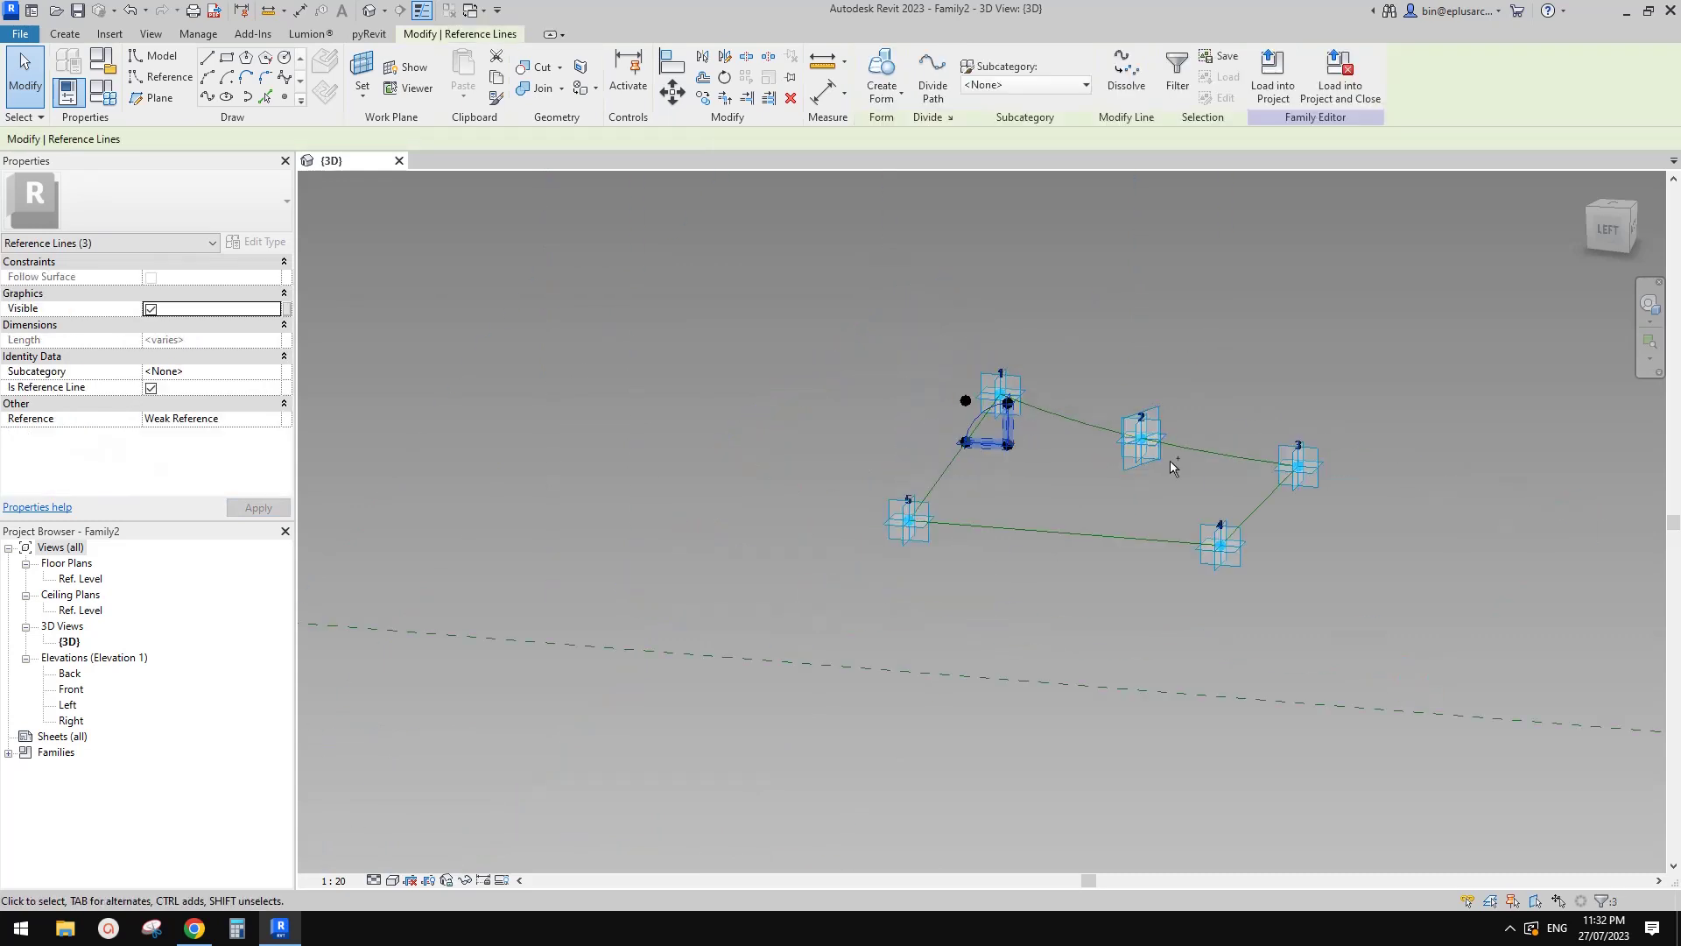
key(Tab)
ctrl+click(1205, 454)
shift+middle_drag(1183, 447, 1133, 482)
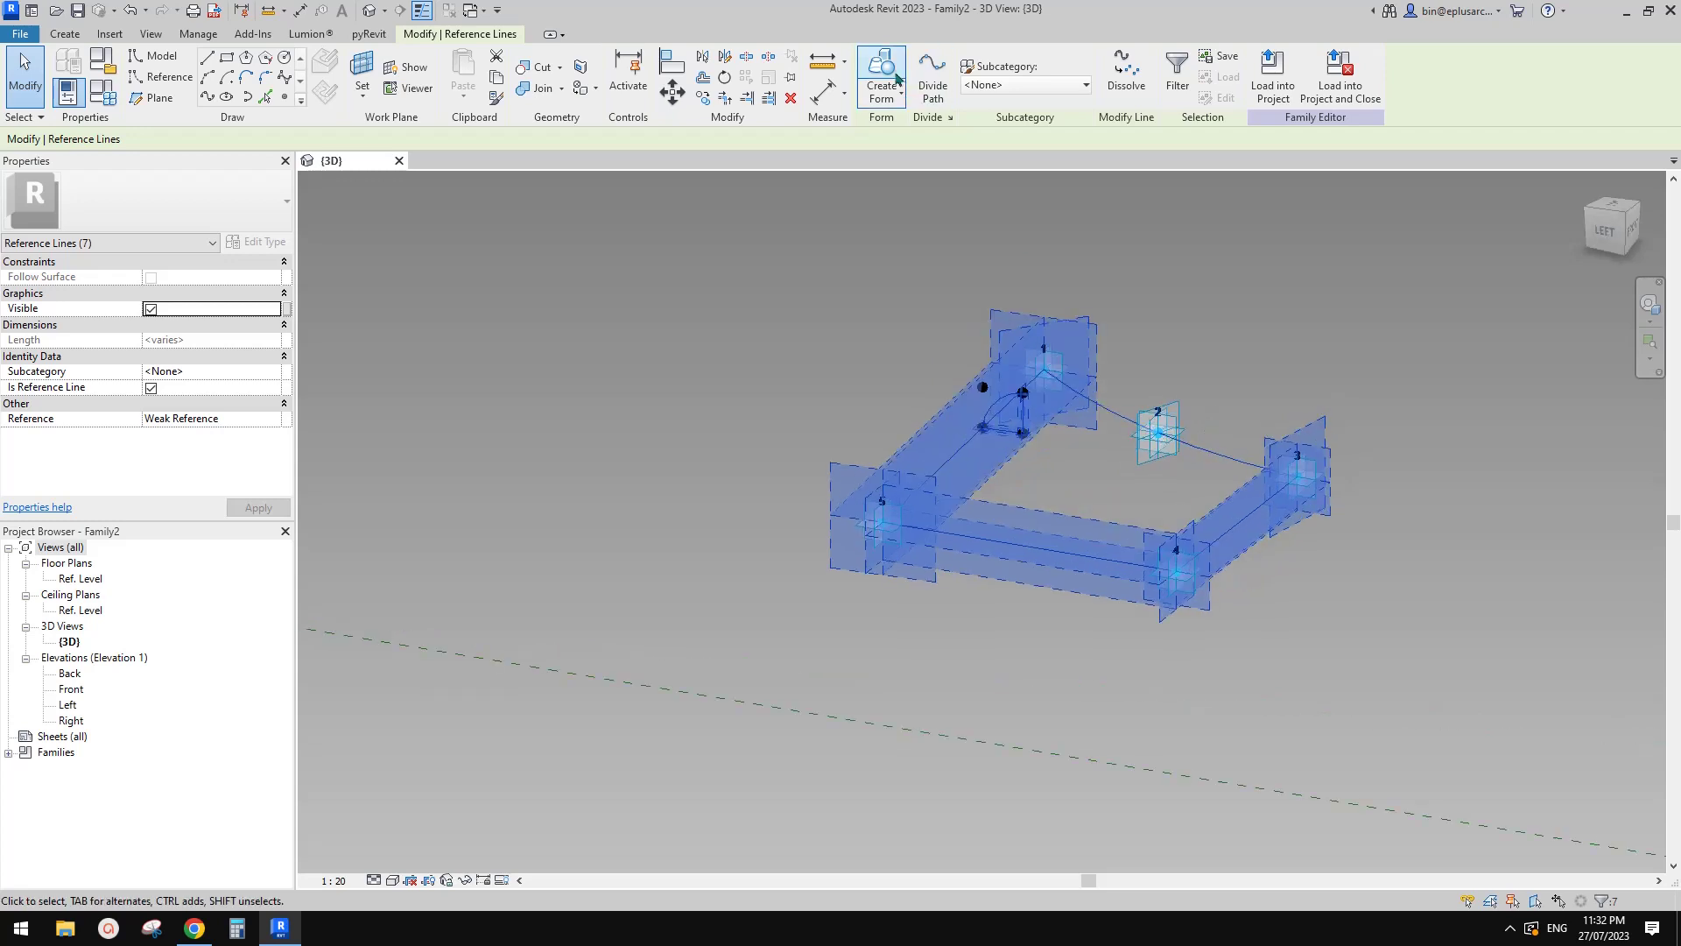
click(881, 75)
- Create a solid form from the four lower inner edges of the frame to fill its opening
shift+middle_drag(1363, 312, 1211, 410)
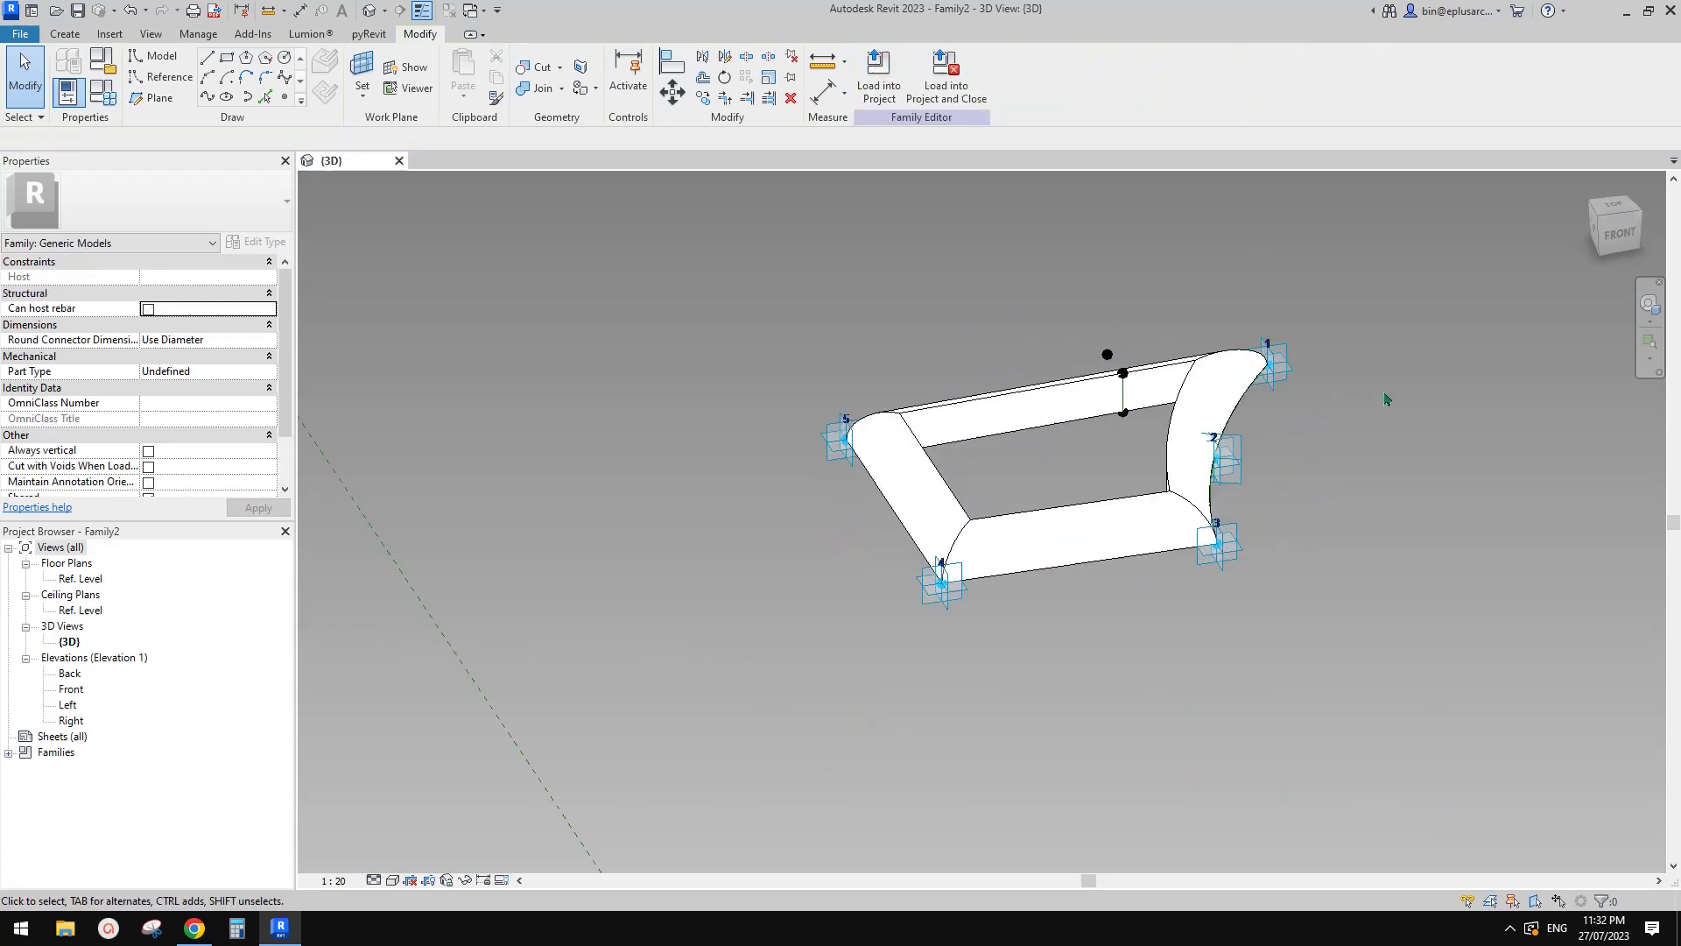
shift+middle_drag(1386, 399, 1137, 394)
scroll(1029, 390, up, 3)
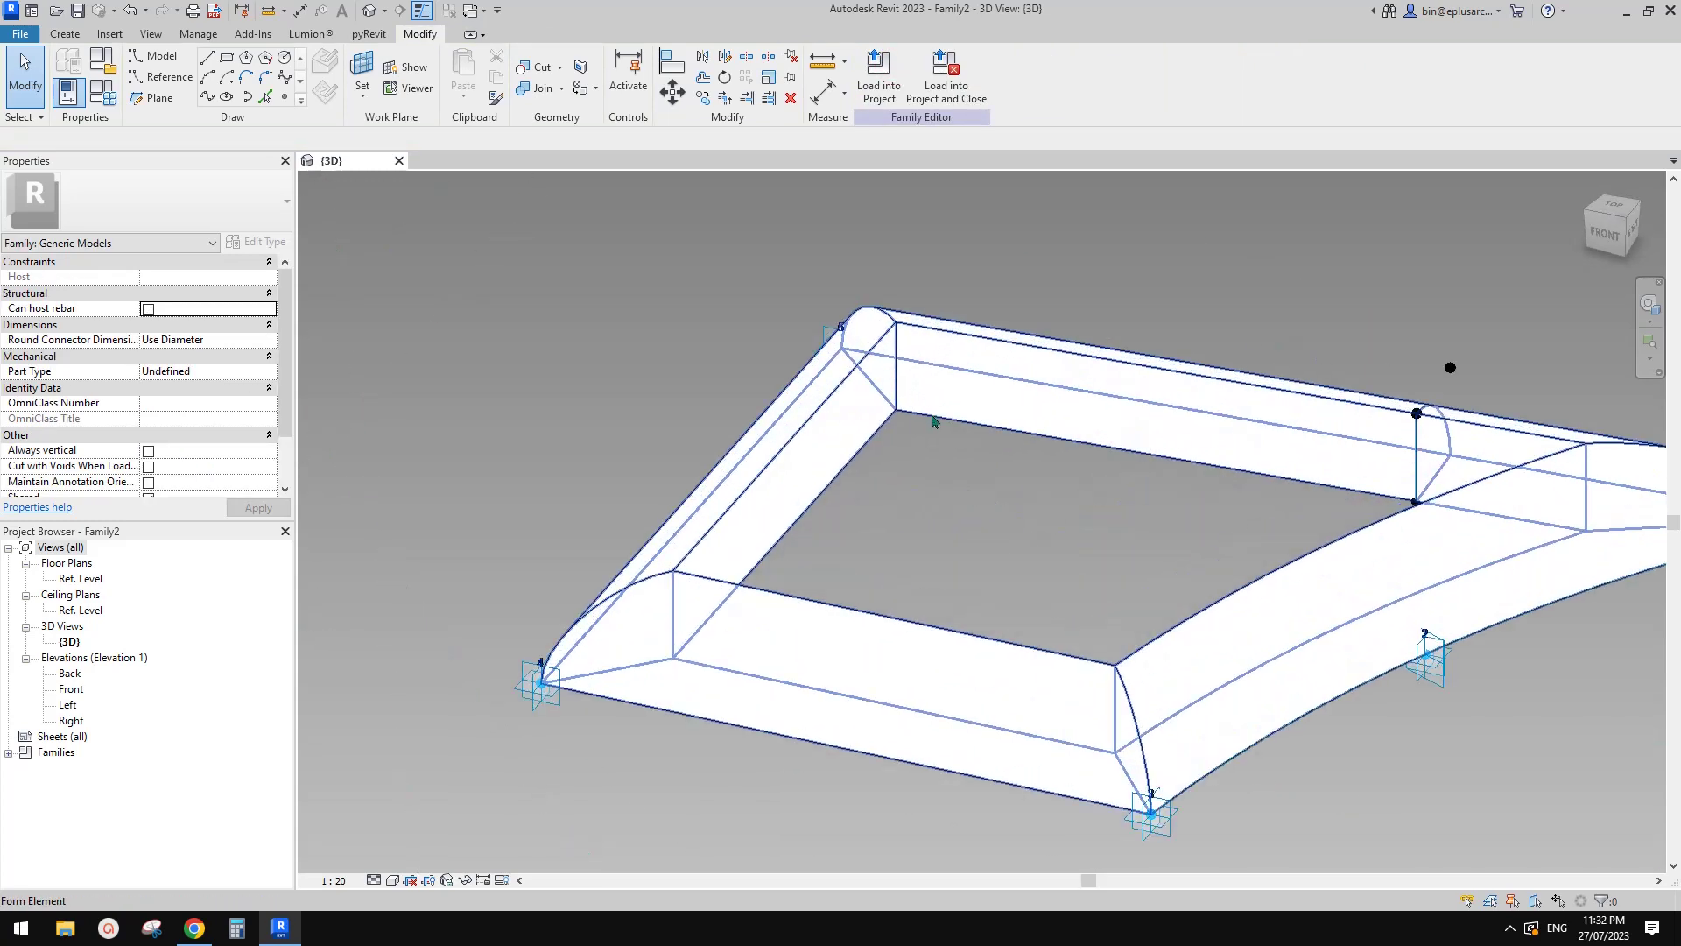
click(935, 423)
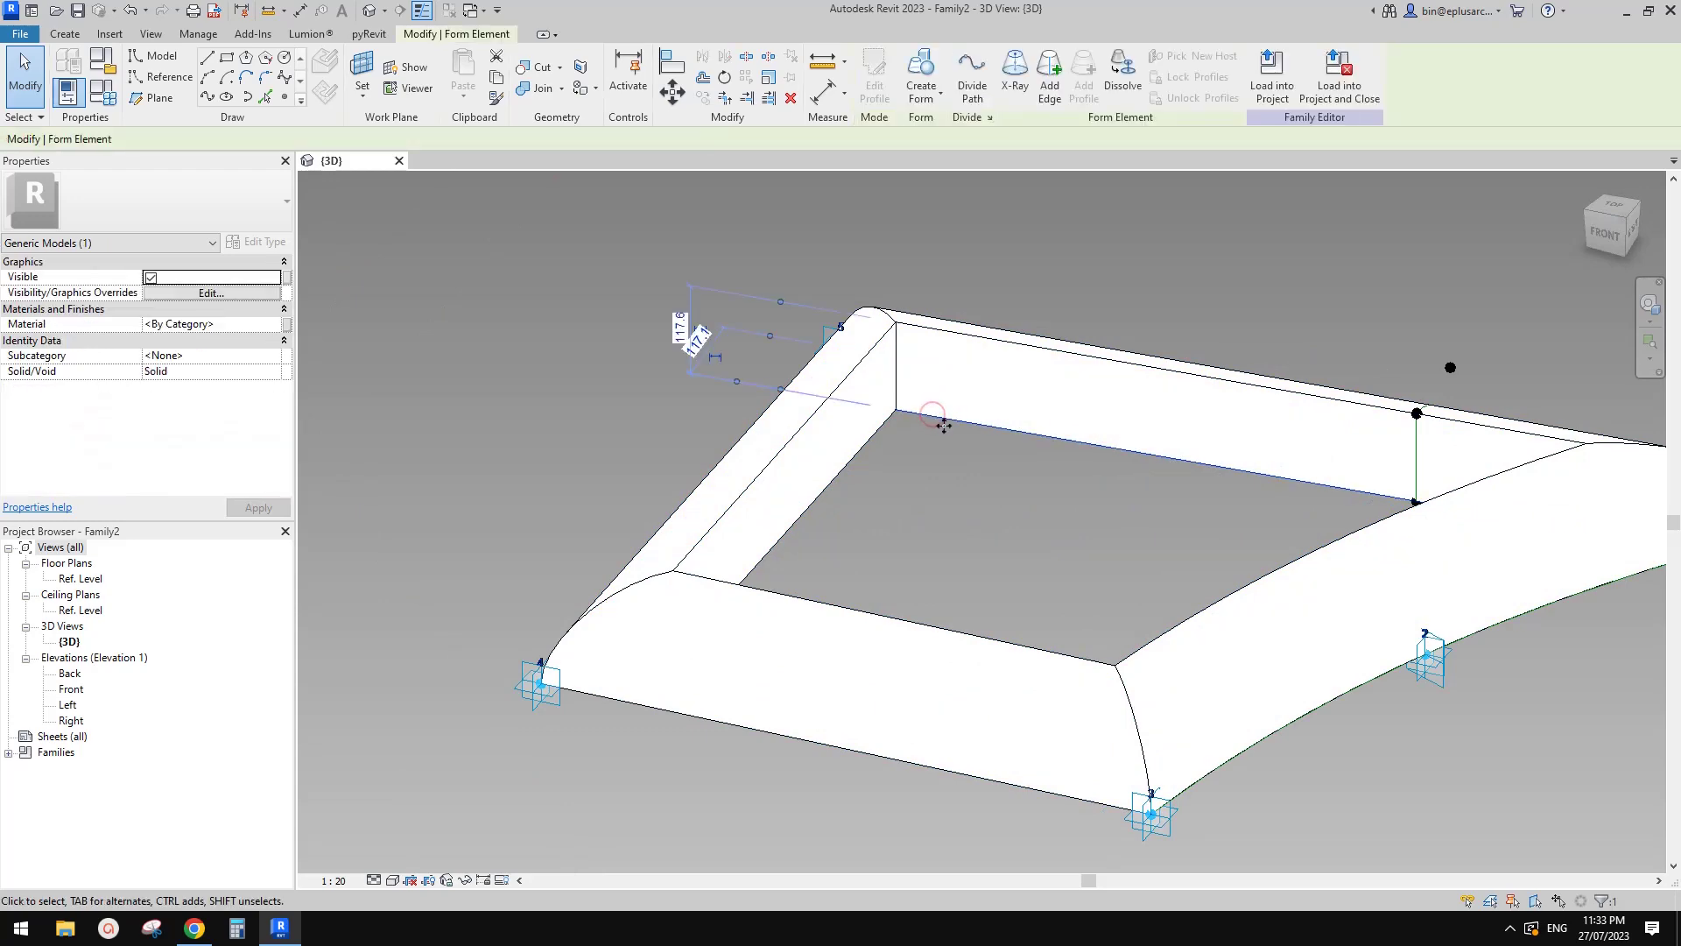
click(876, 445)
ctrl+click(875, 445)
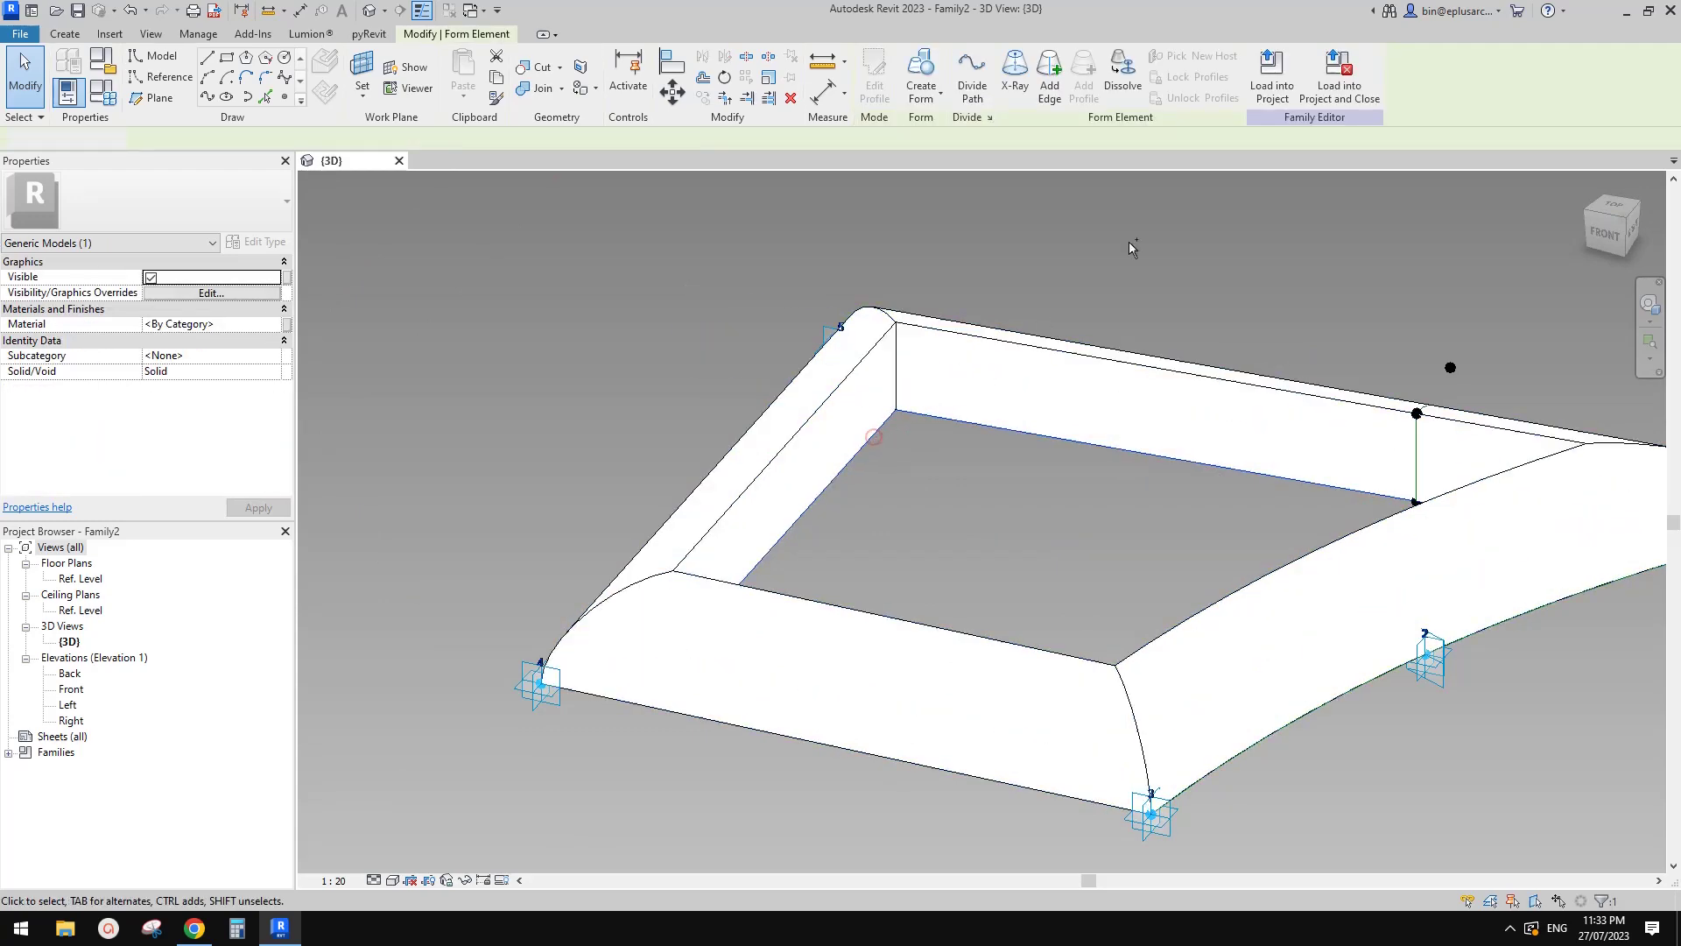
shift+middle_drag(1129, 247, 424, 297)
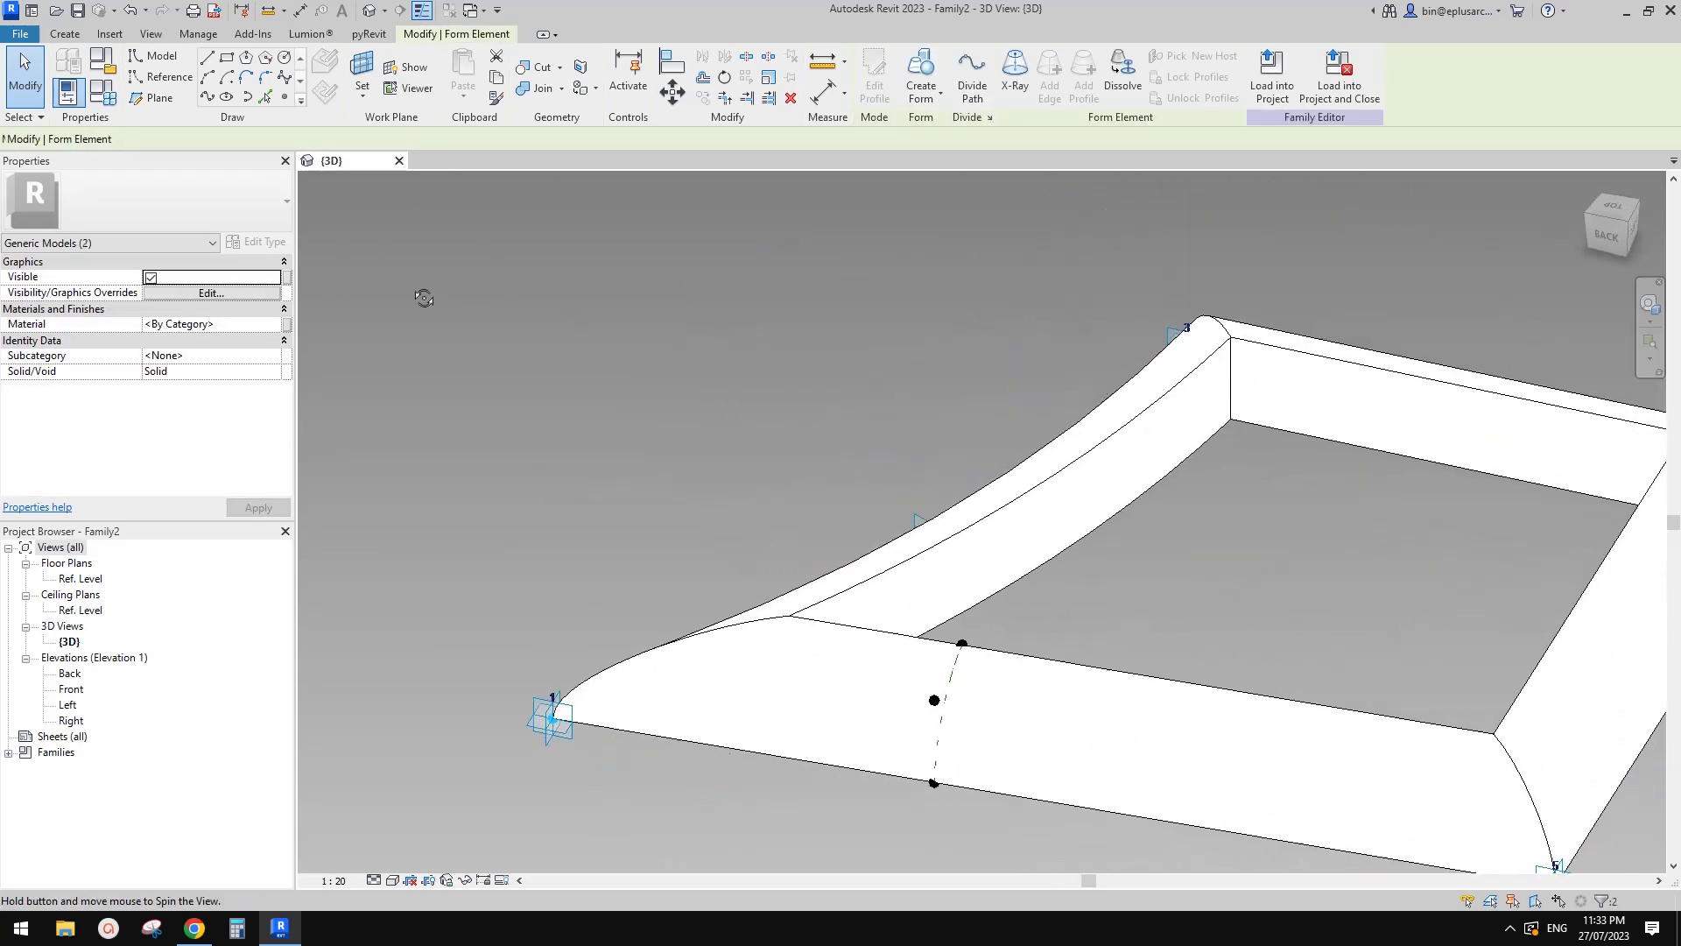
click(1267, 436)
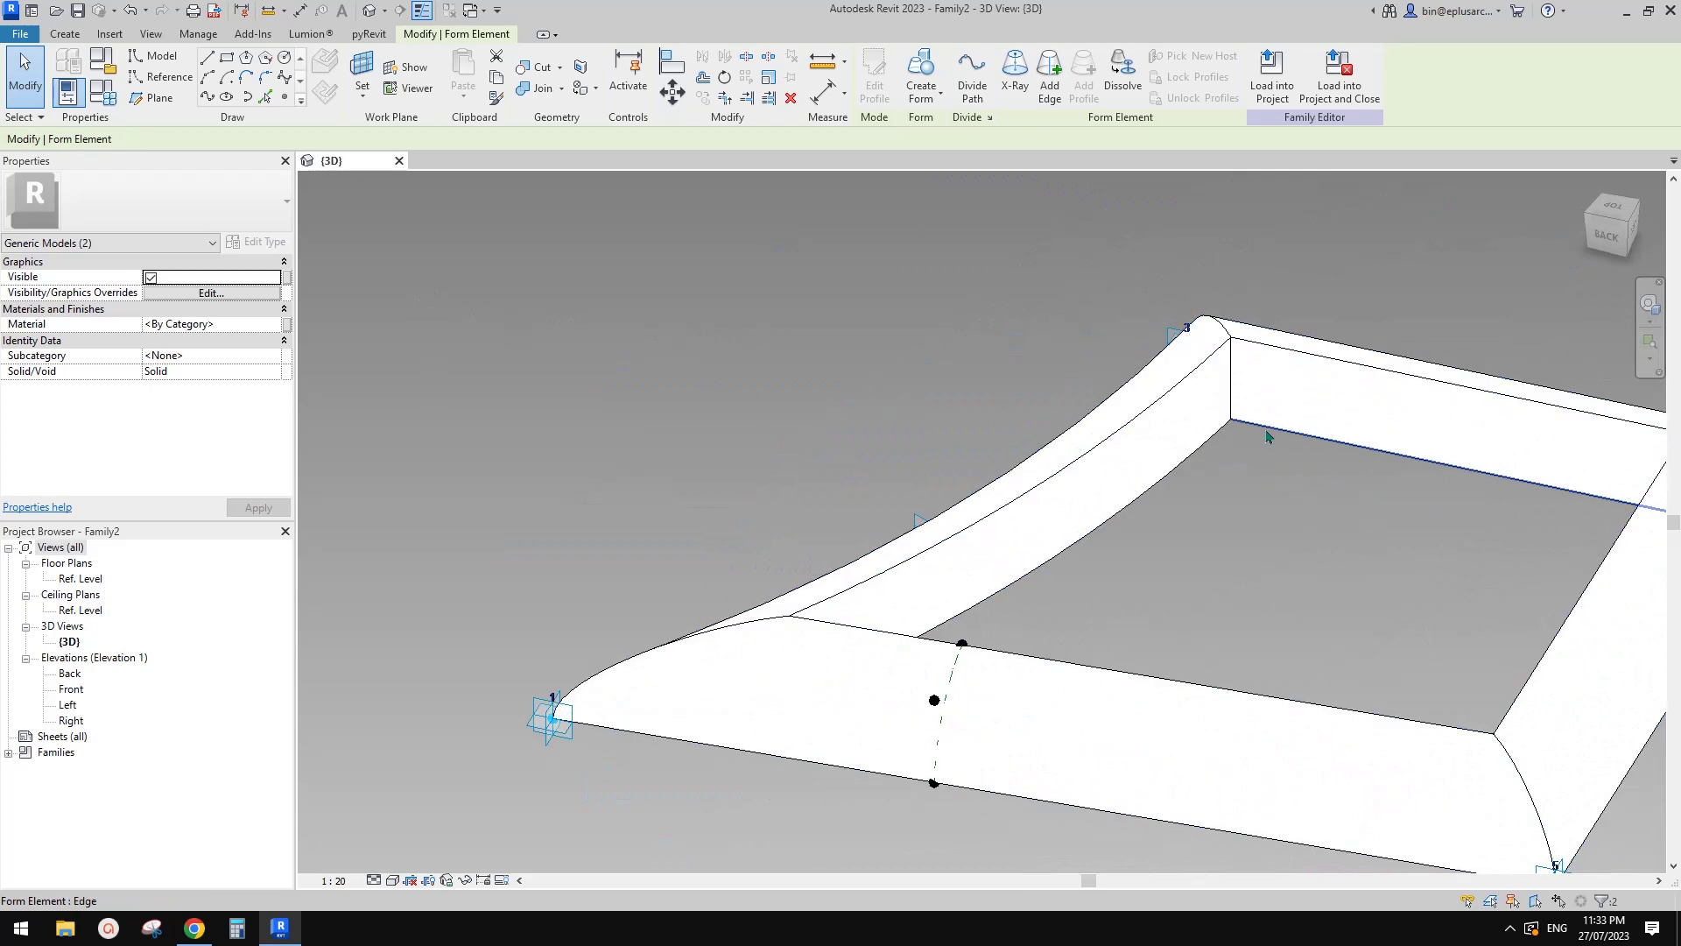
ctrl+click(1209, 452)
ctrl+click(1204, 448)
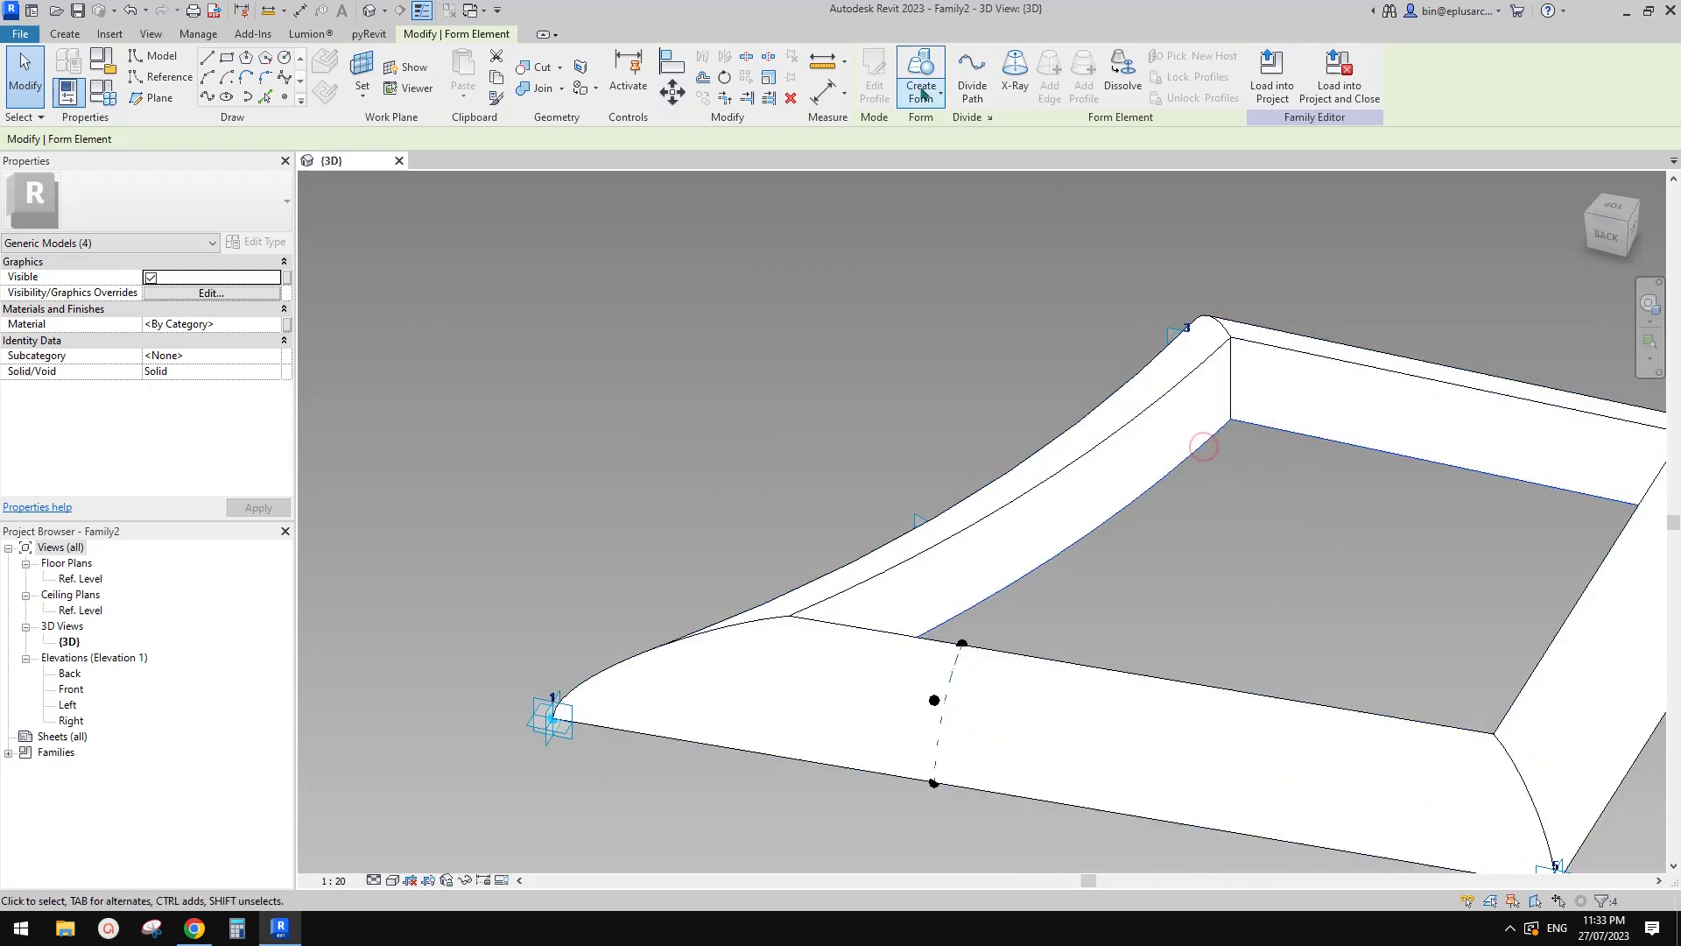
click(920, 75)
- Link the Positive Offset of the infill form to the TH parameter
scroll(809, 311, down, 3)
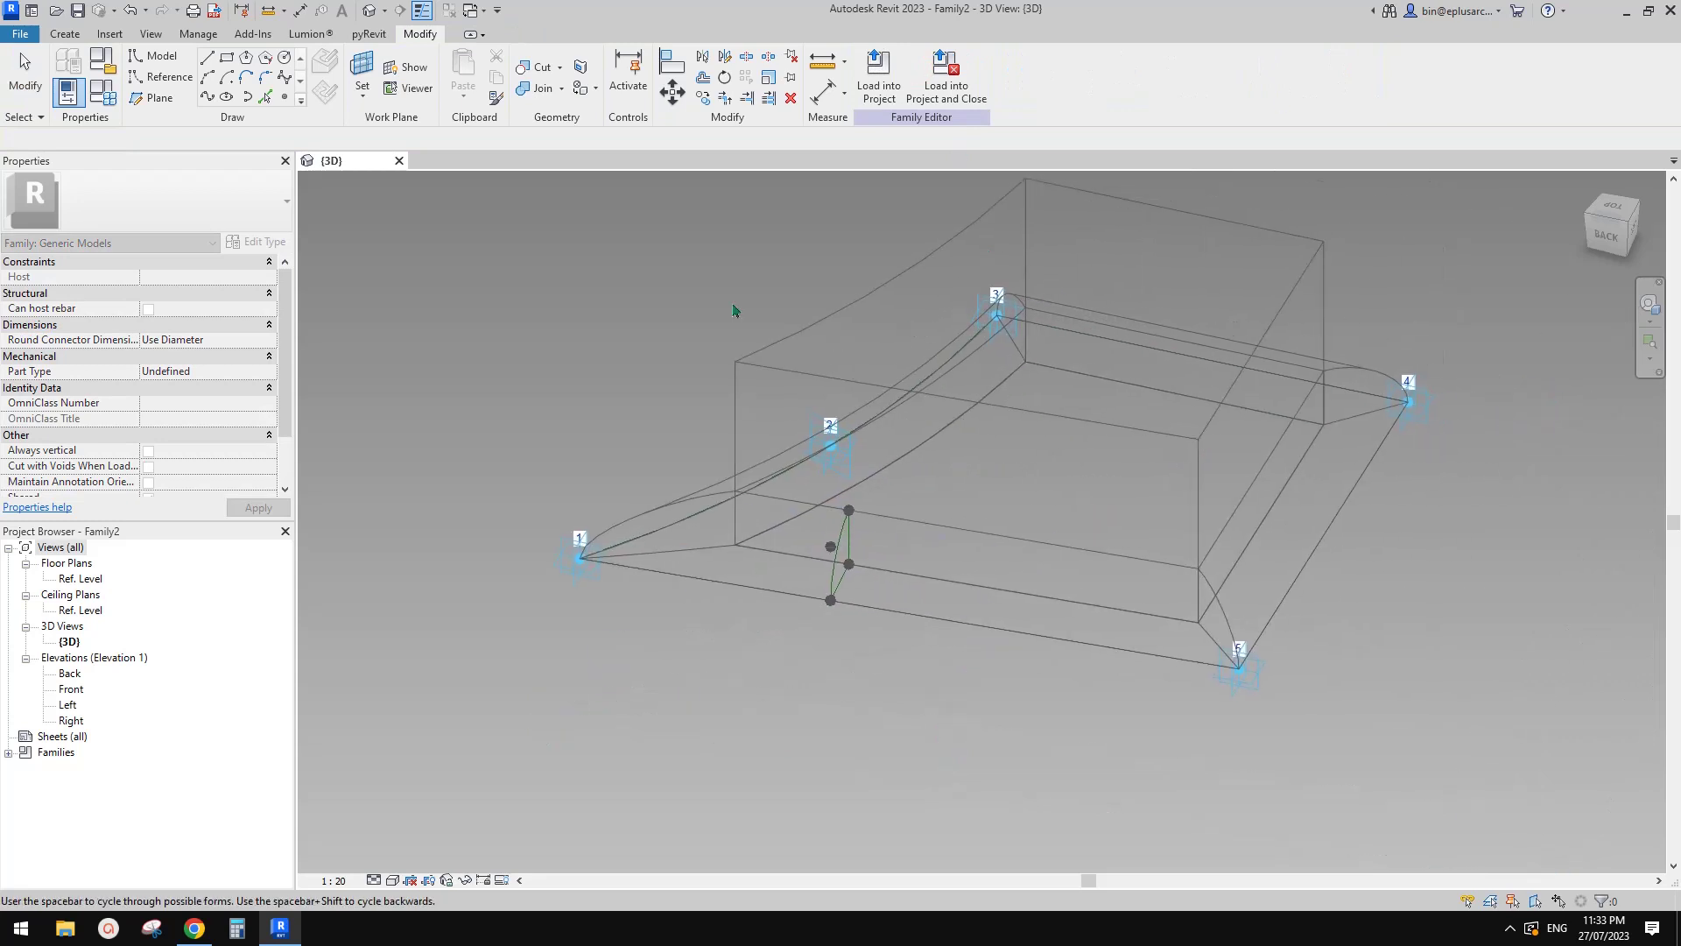
click(289, 277)
click(409, 366)
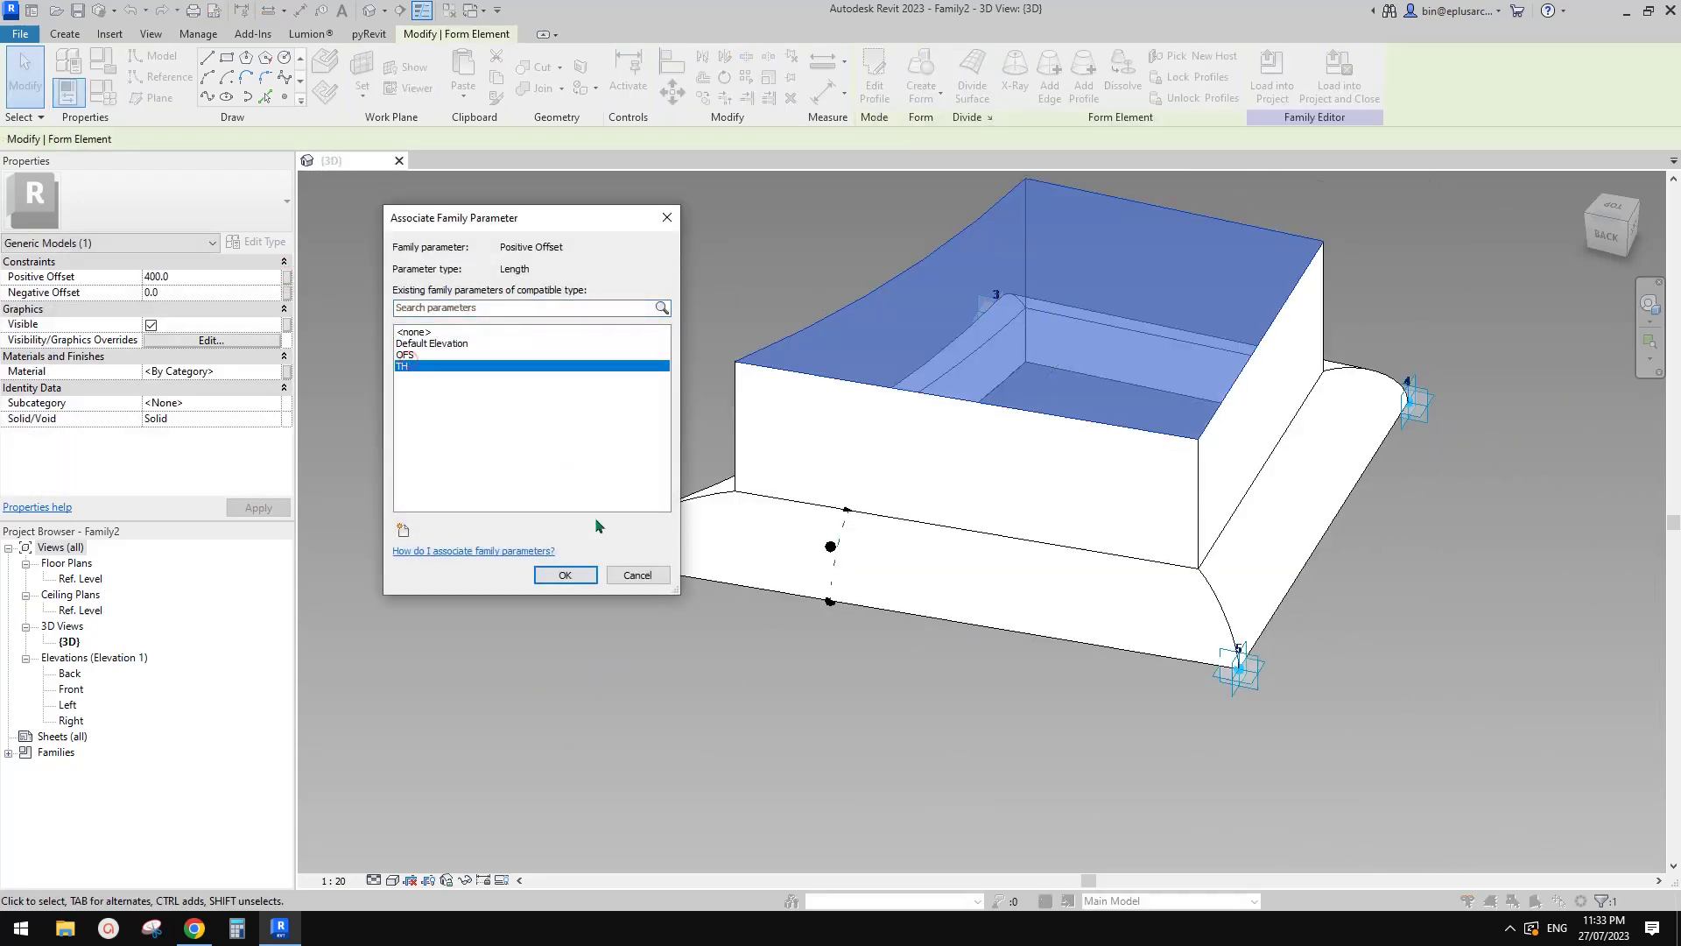
click(566, 576)
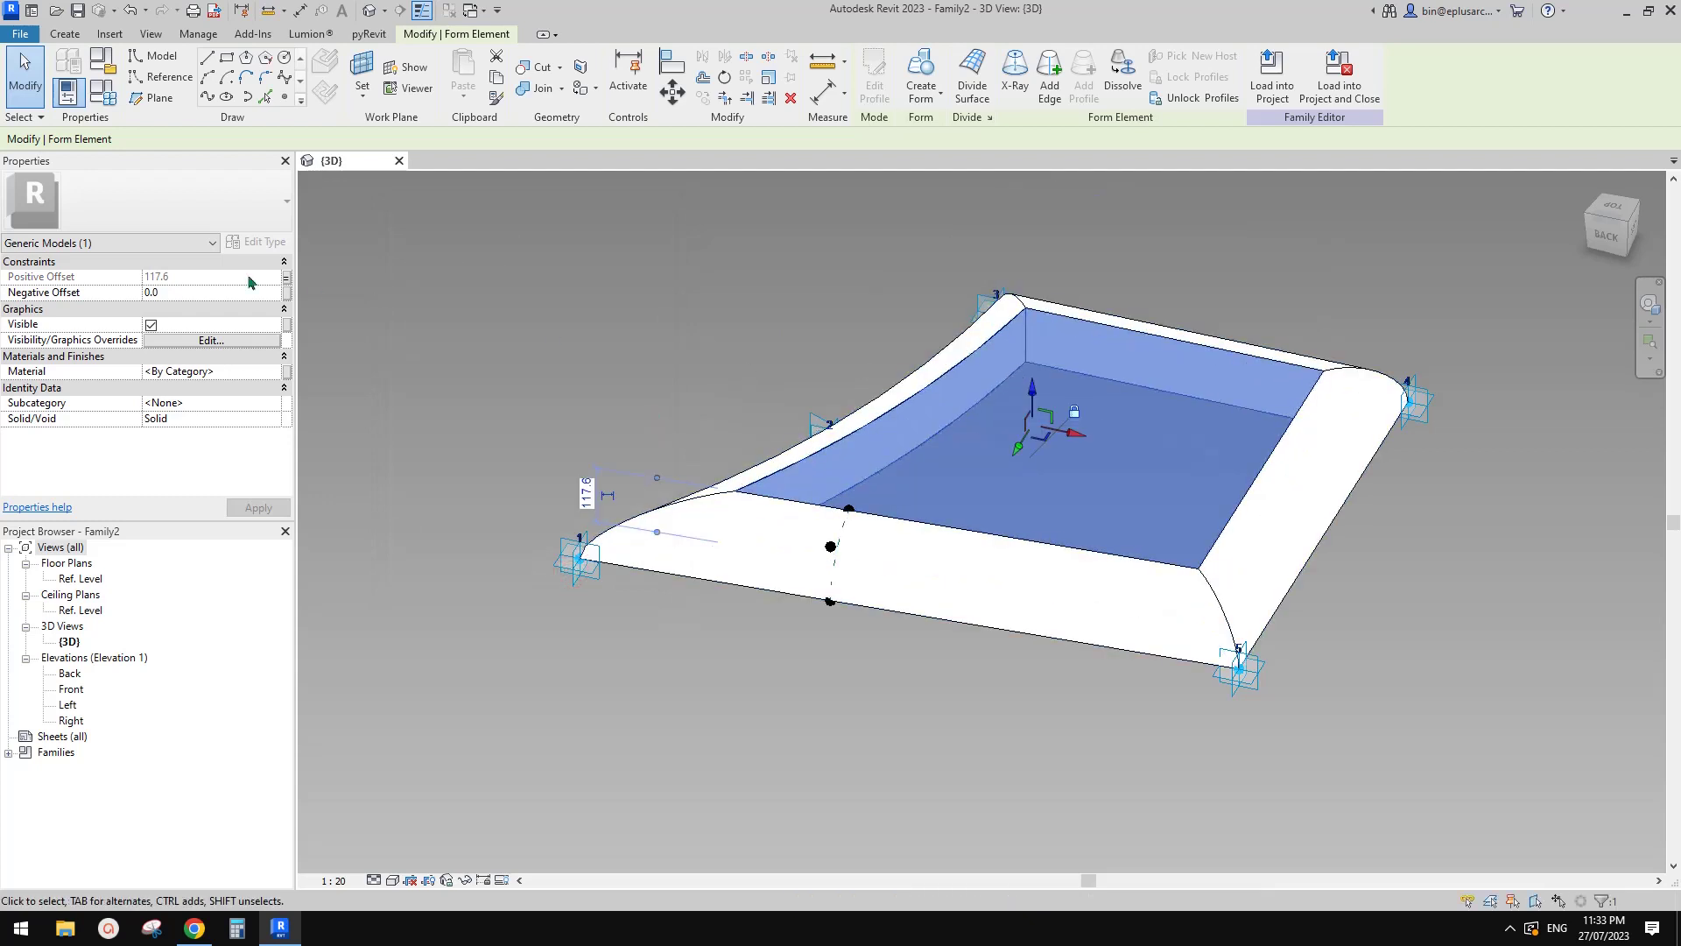
- Join the geometry of the infill form with the surrounding curved-edge frame
middle_drag(702, 303, 849, 455)
click(744, 334)
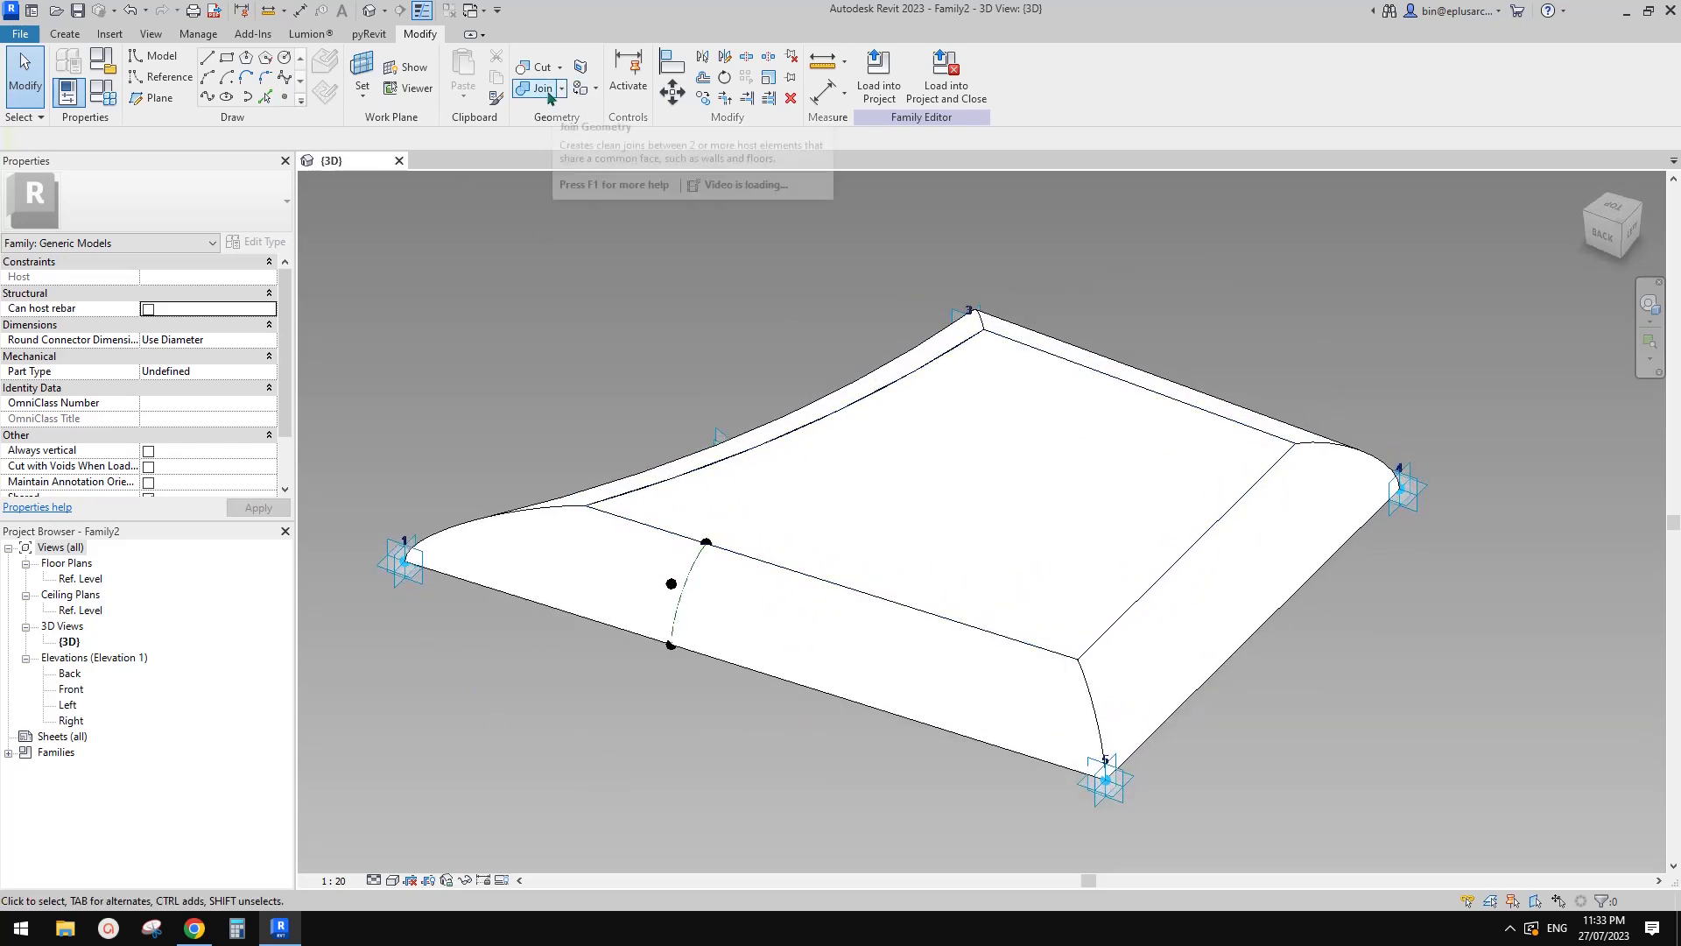
click(554, 95)
click(1208, 597)
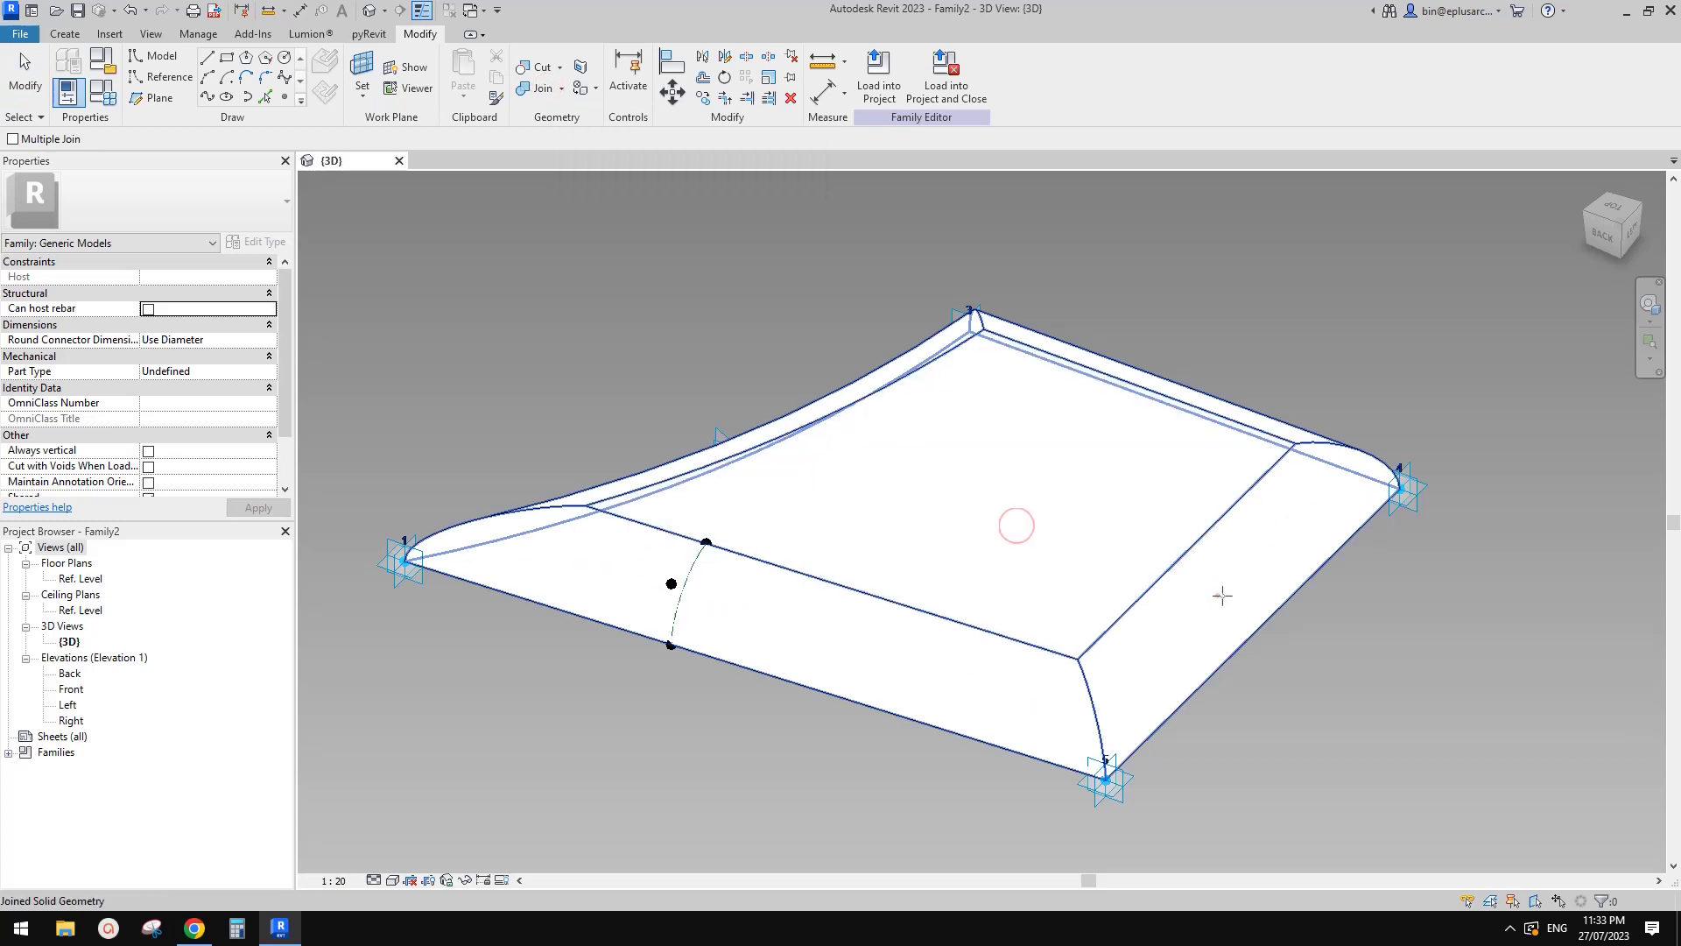
shift+middle_drag(1248, 325, 1283, 292)
shift+middle_drag(1263, 391, 1370, 593)
shift+middle_drag(1254, 551, 1252, 600)
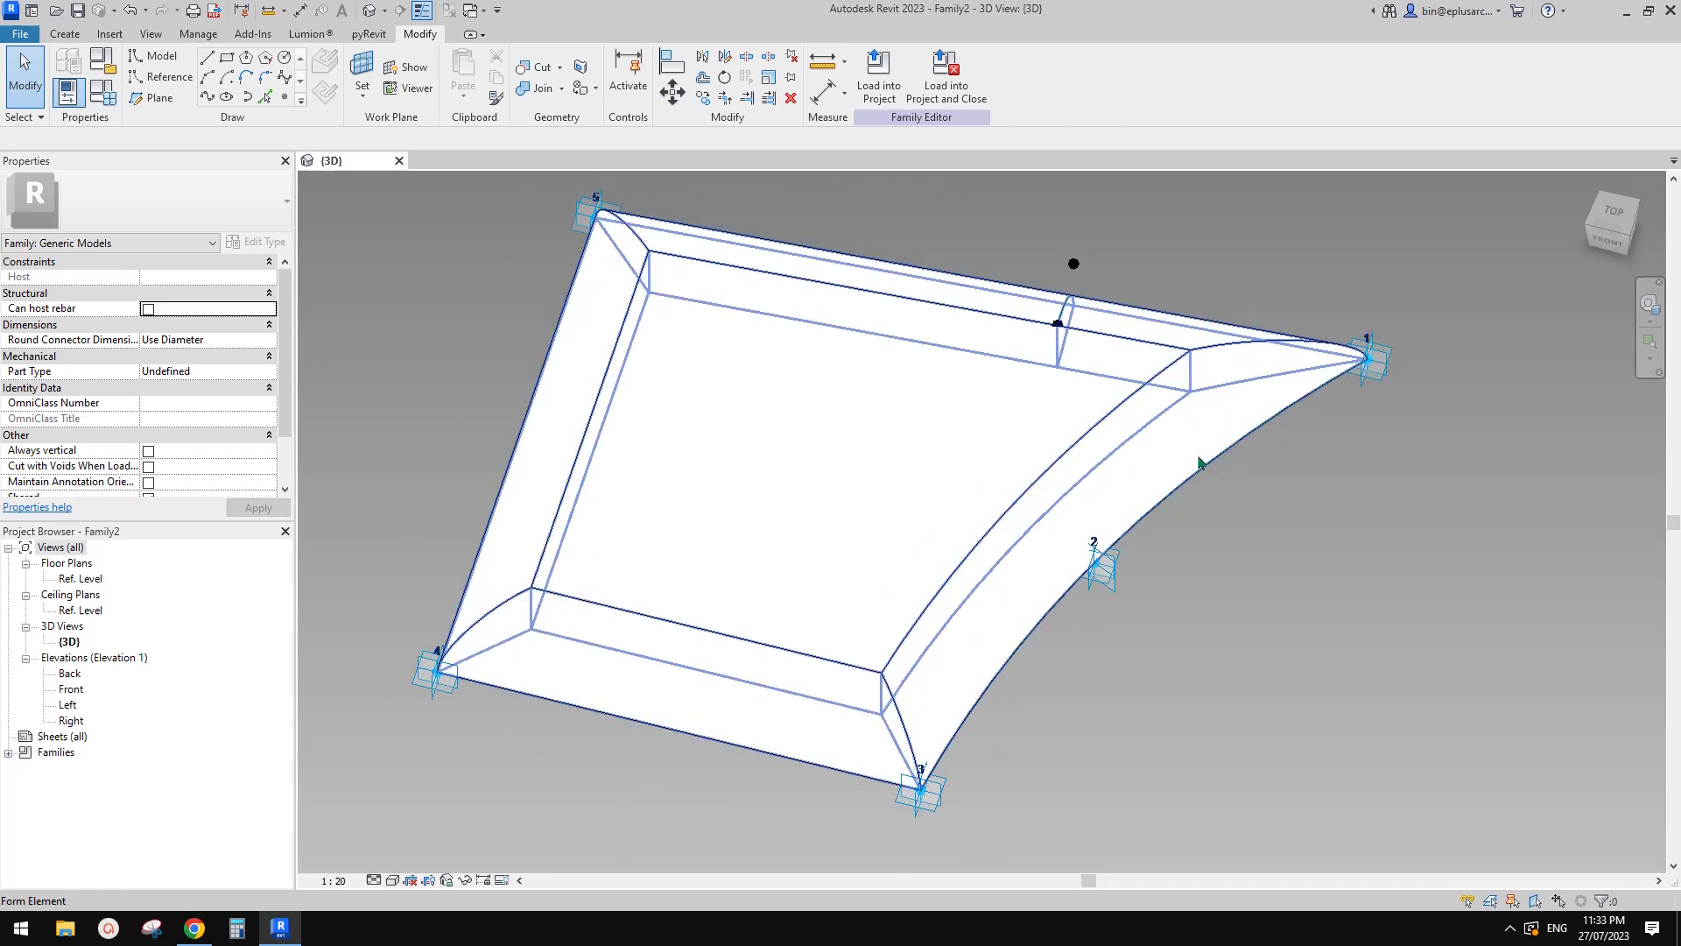
scroll(1226, 525, down, 3)
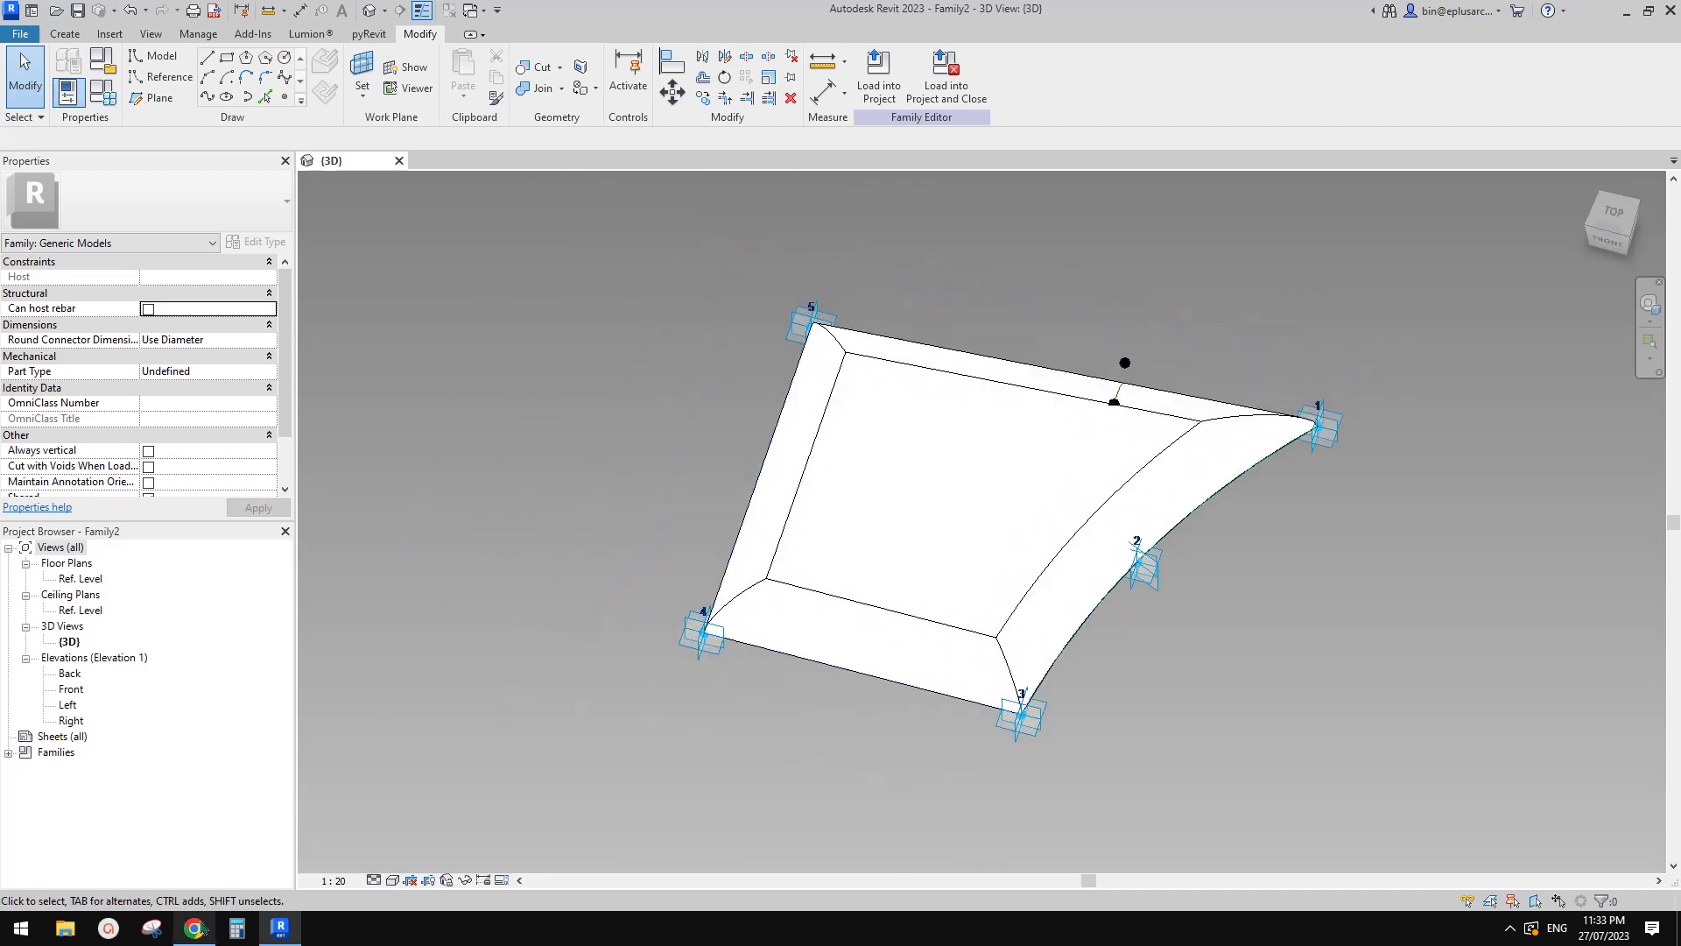
middle_drag(867, 524, 809, 553)
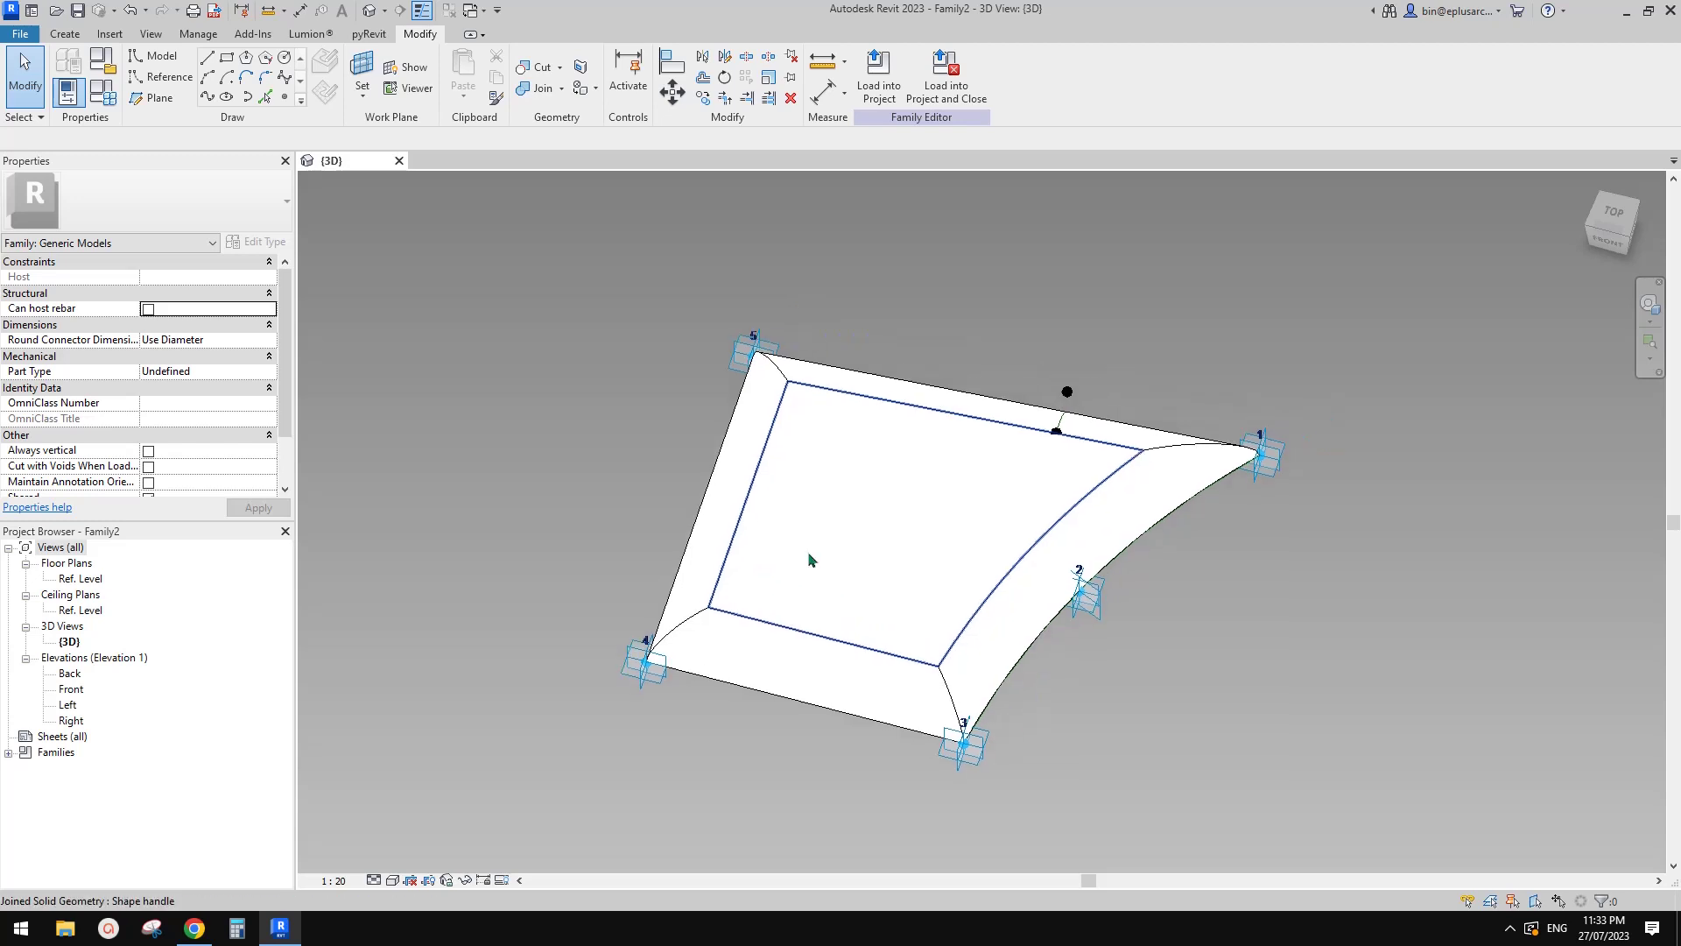
- Examine the circled facade stones and the curtain-panel wall in the Google Docs brief in Chrome, and return to the block family in Revit
scroll(925, 534, up, 1)
shift+middle_drag(927, 536, 960, 544)
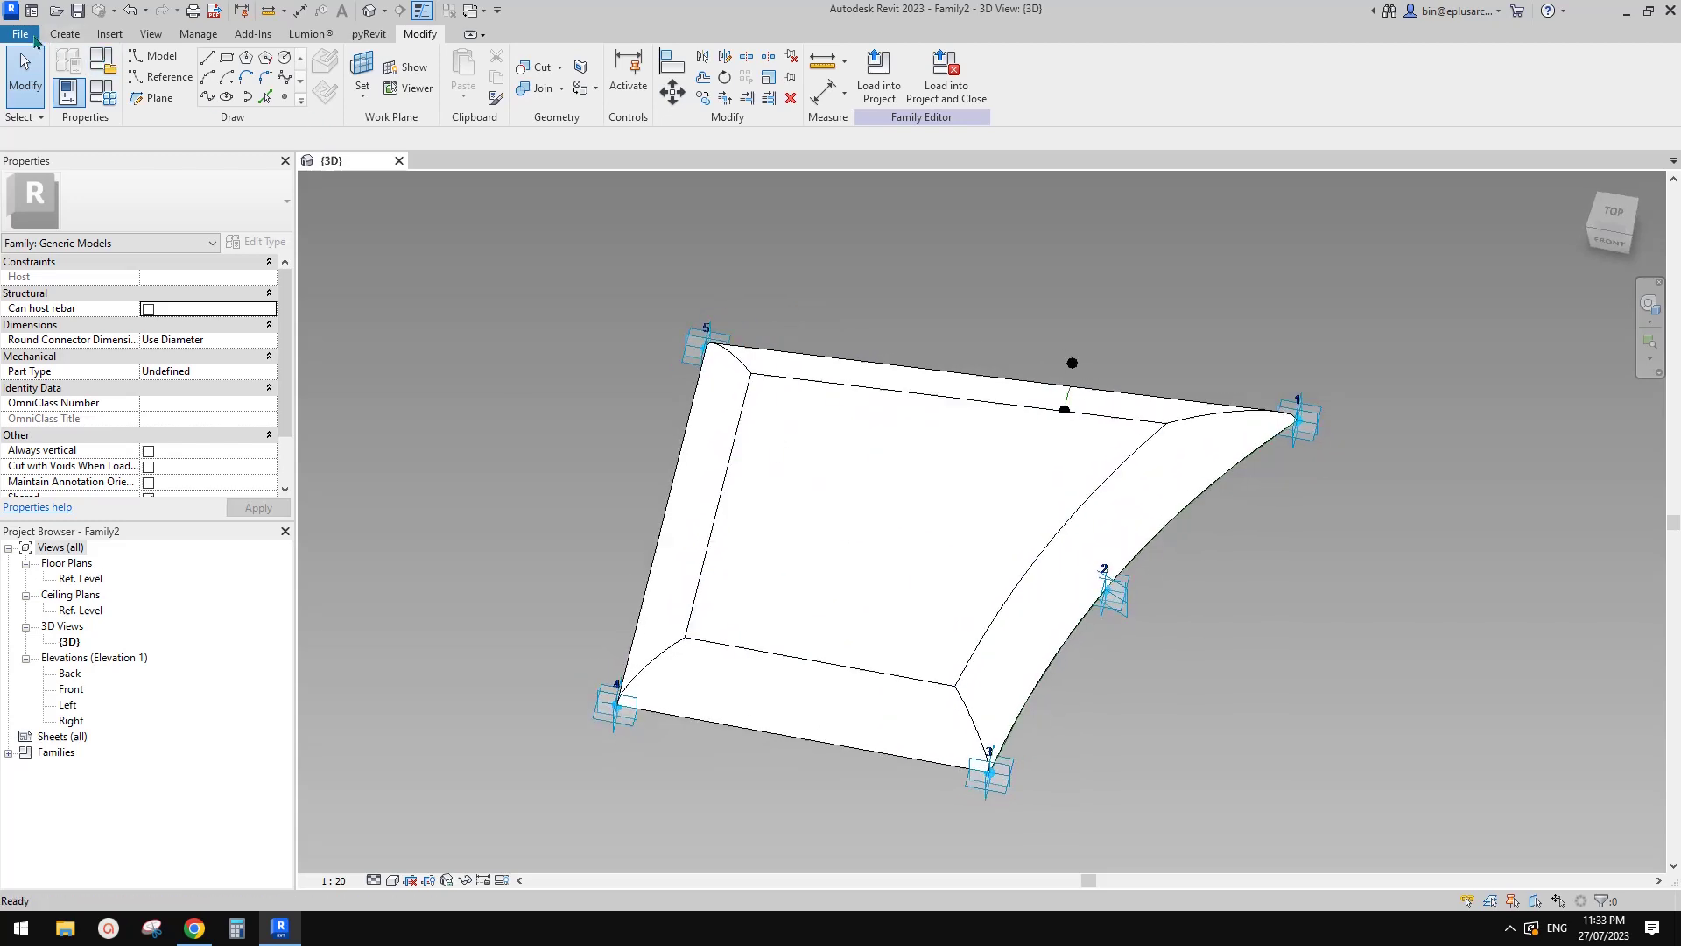
click(25, 35)
mouse_move(110, 106)
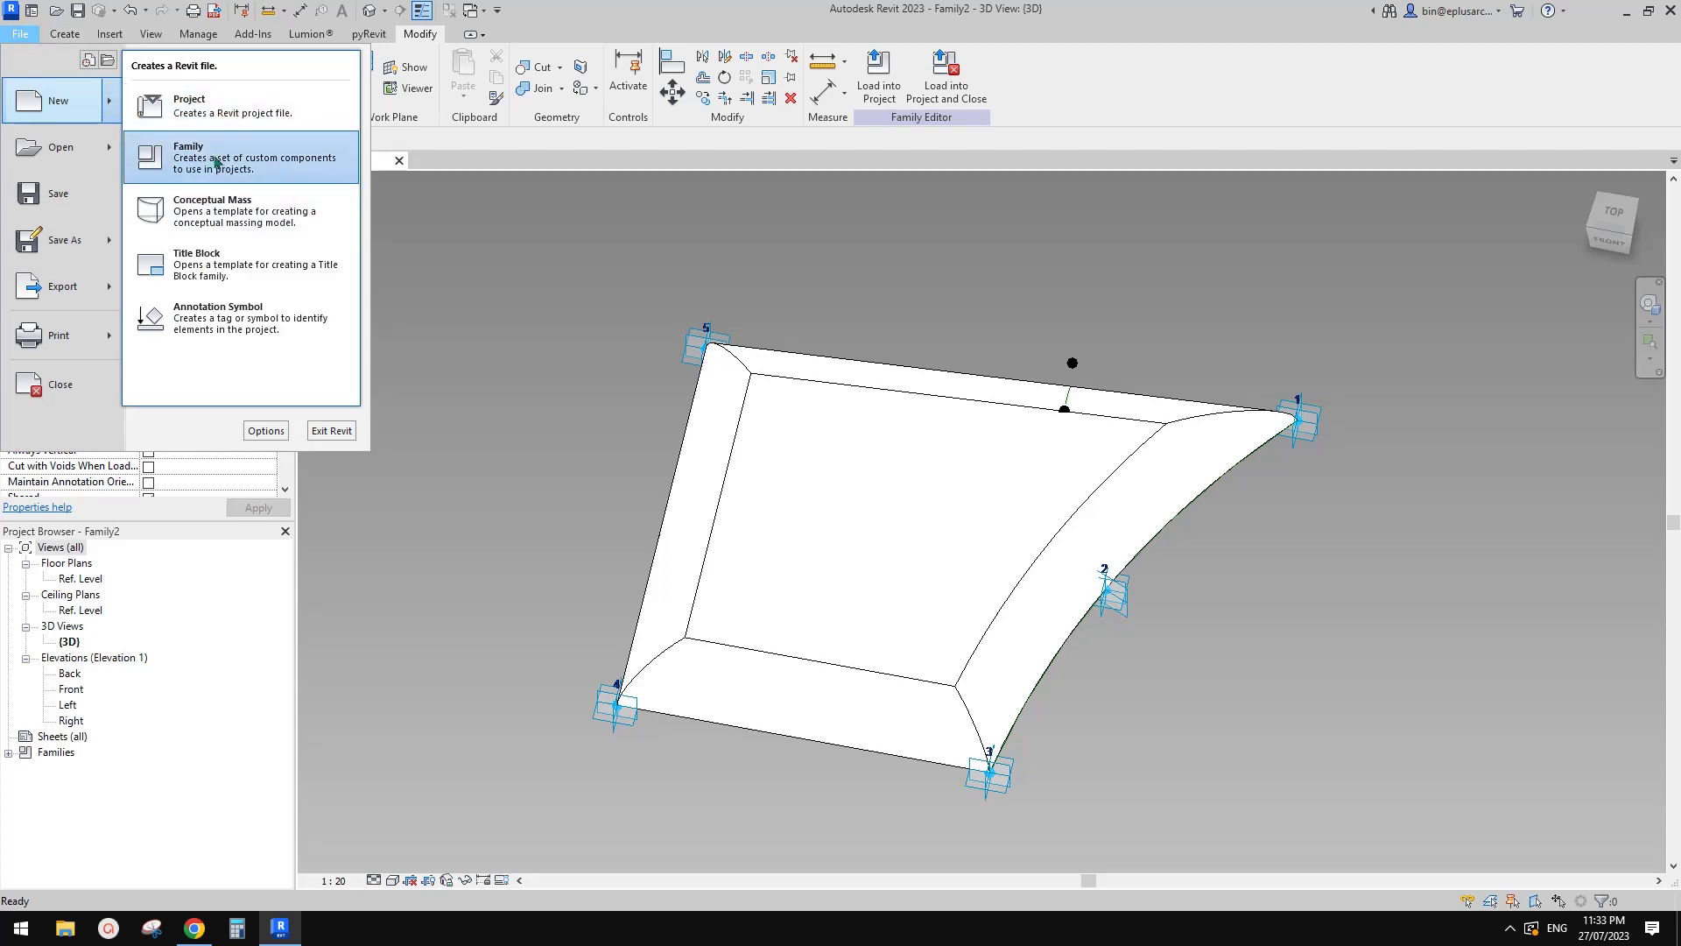
click(200, 930)
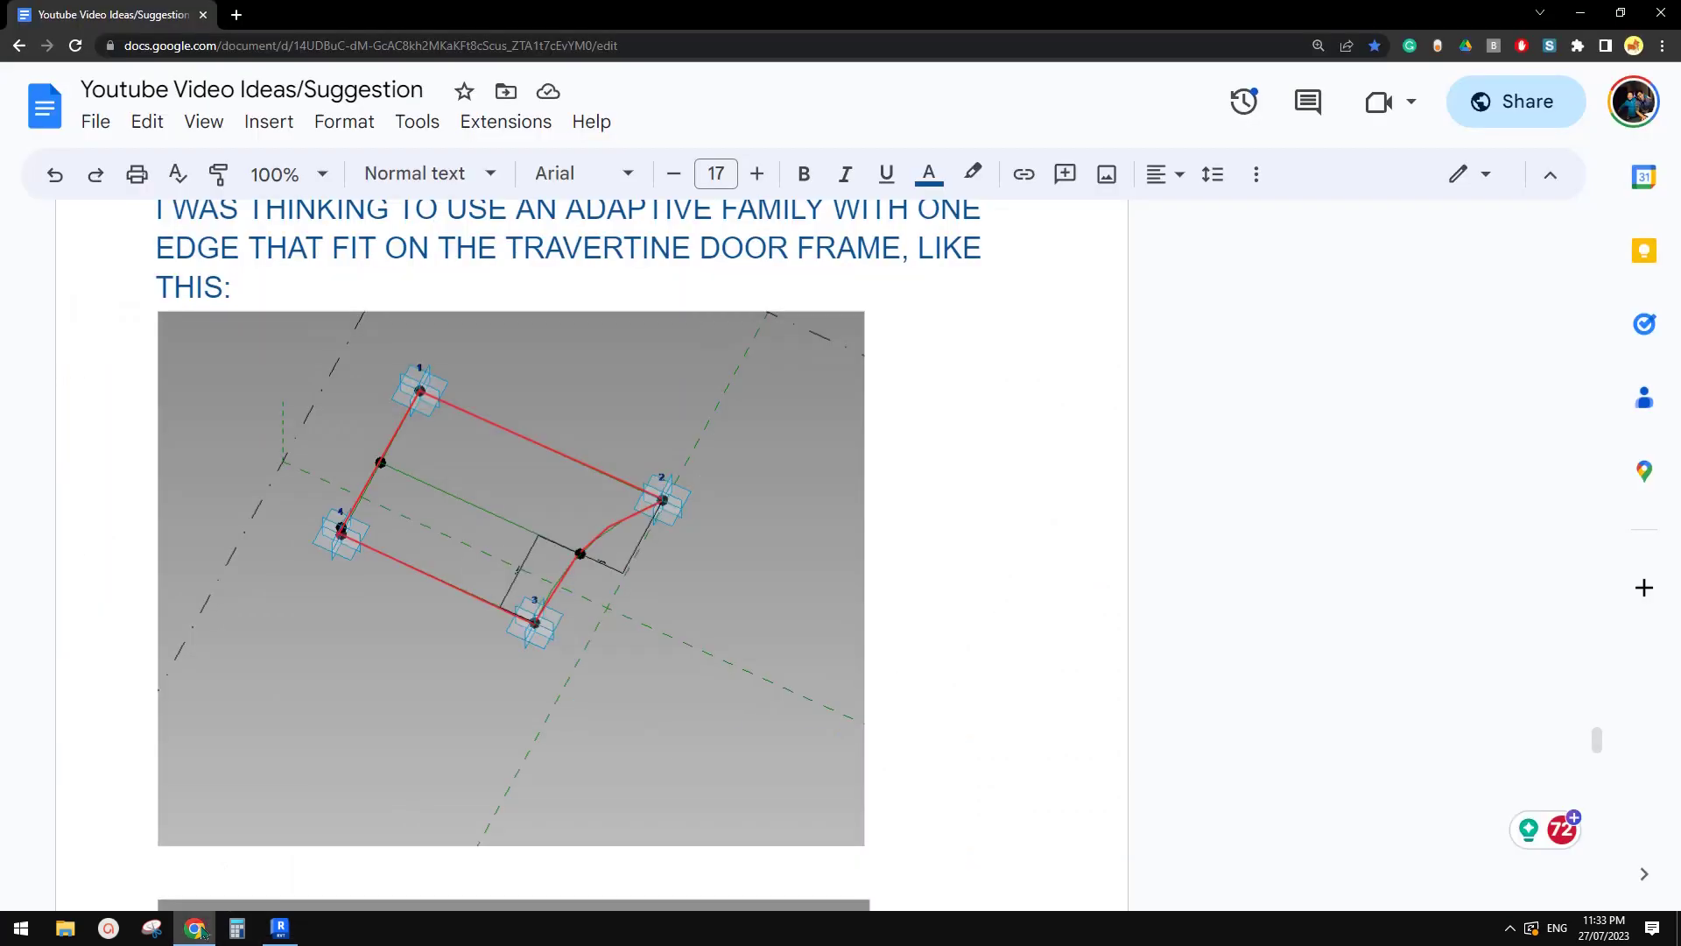
scroll(421, 582, down, 15)
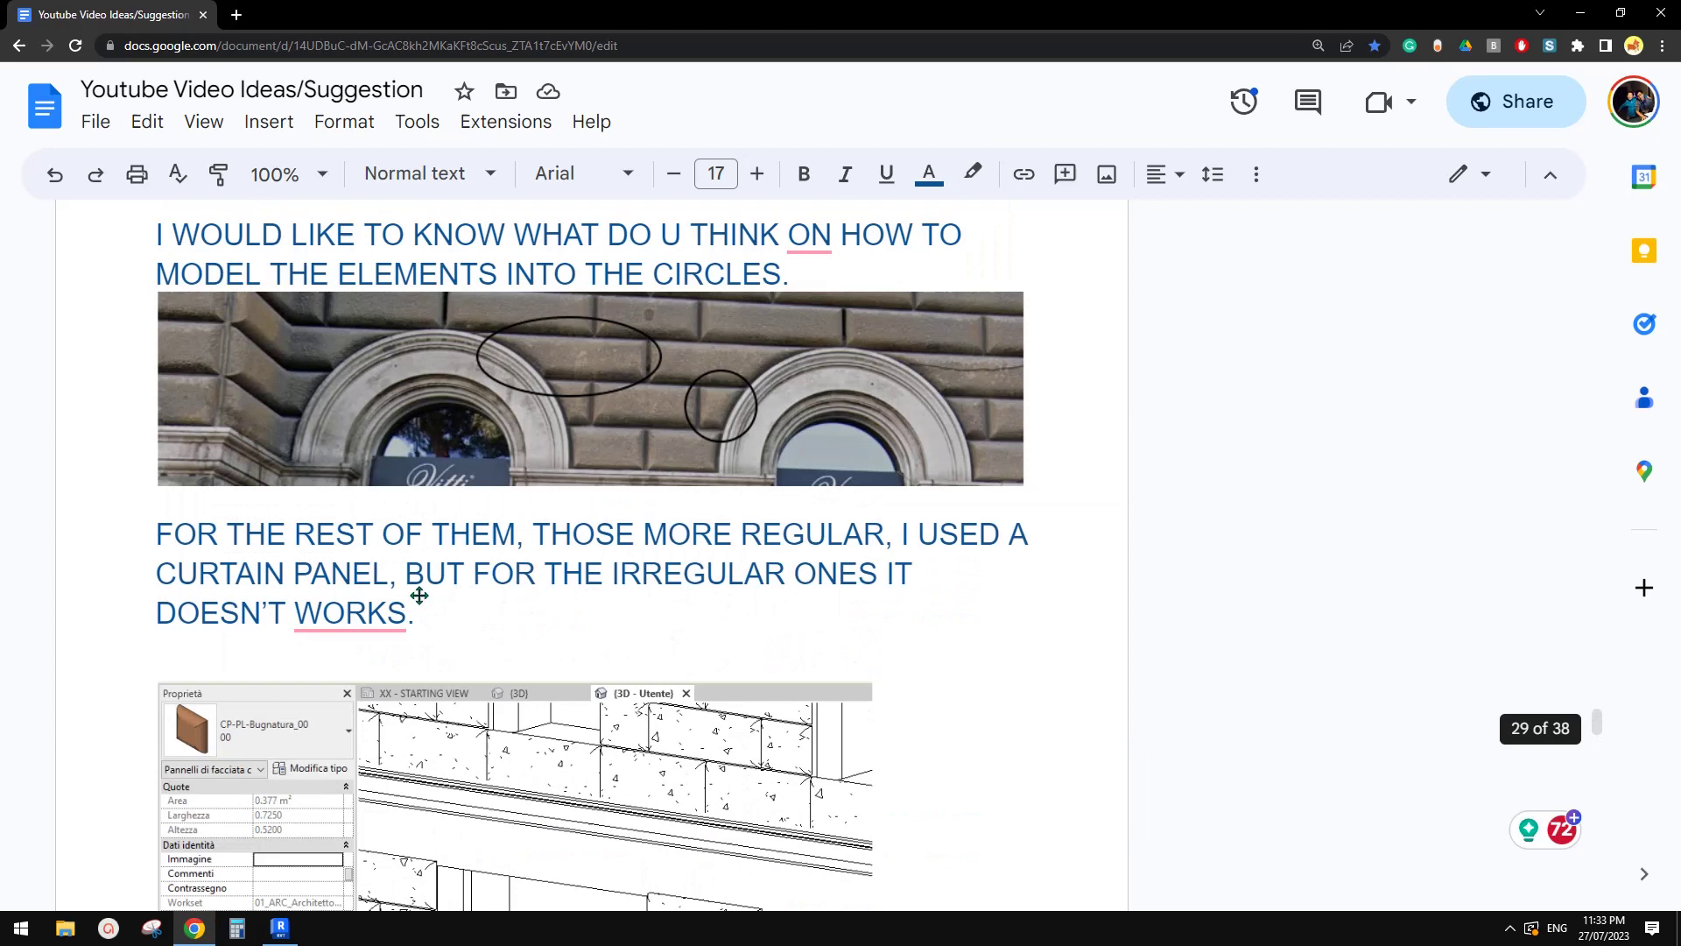
scroll(533, 477, down, 10)
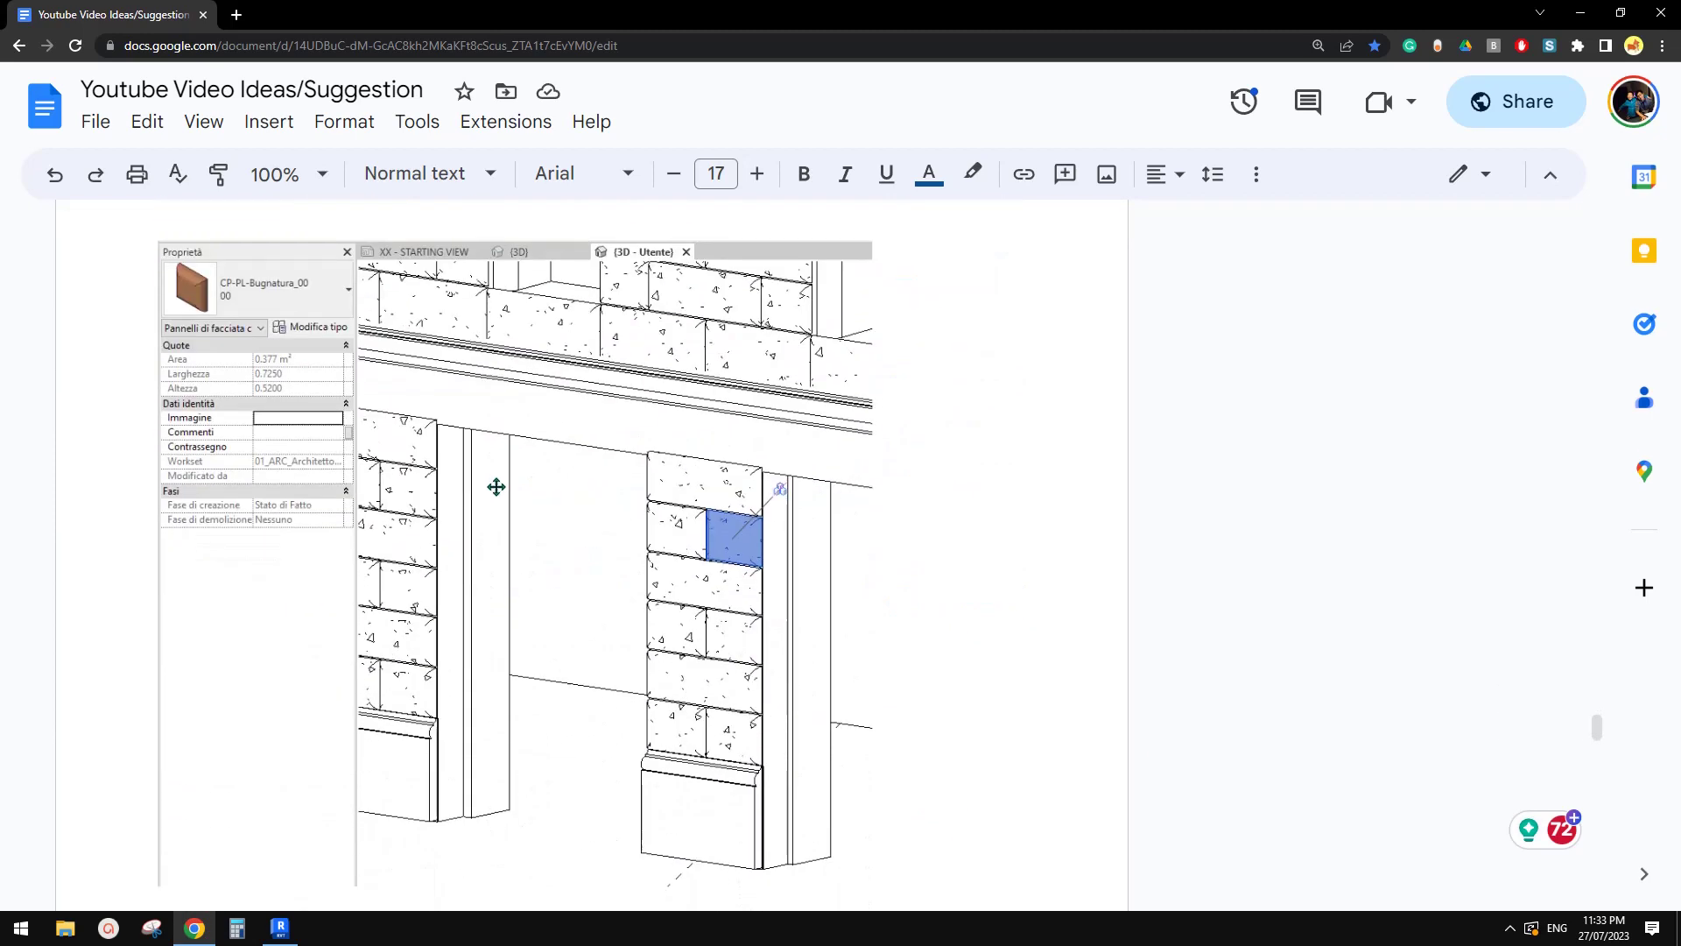
click(282, 930)
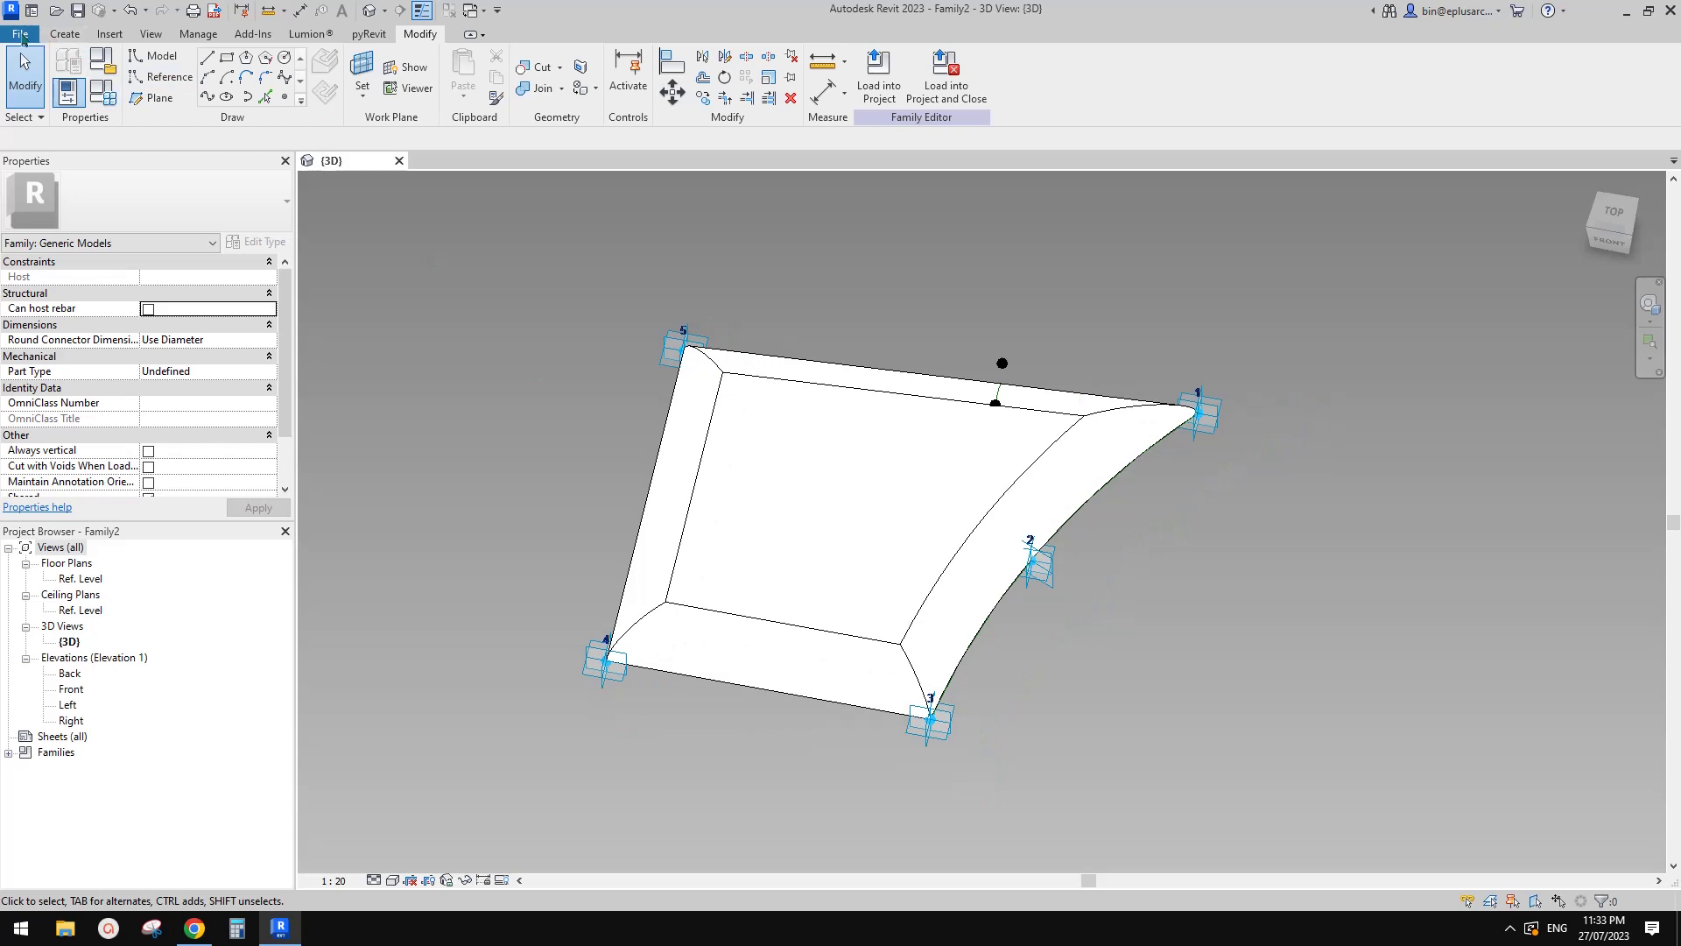
- Create a new Revit project
click(21, 33)
mouse_move(48, 145)
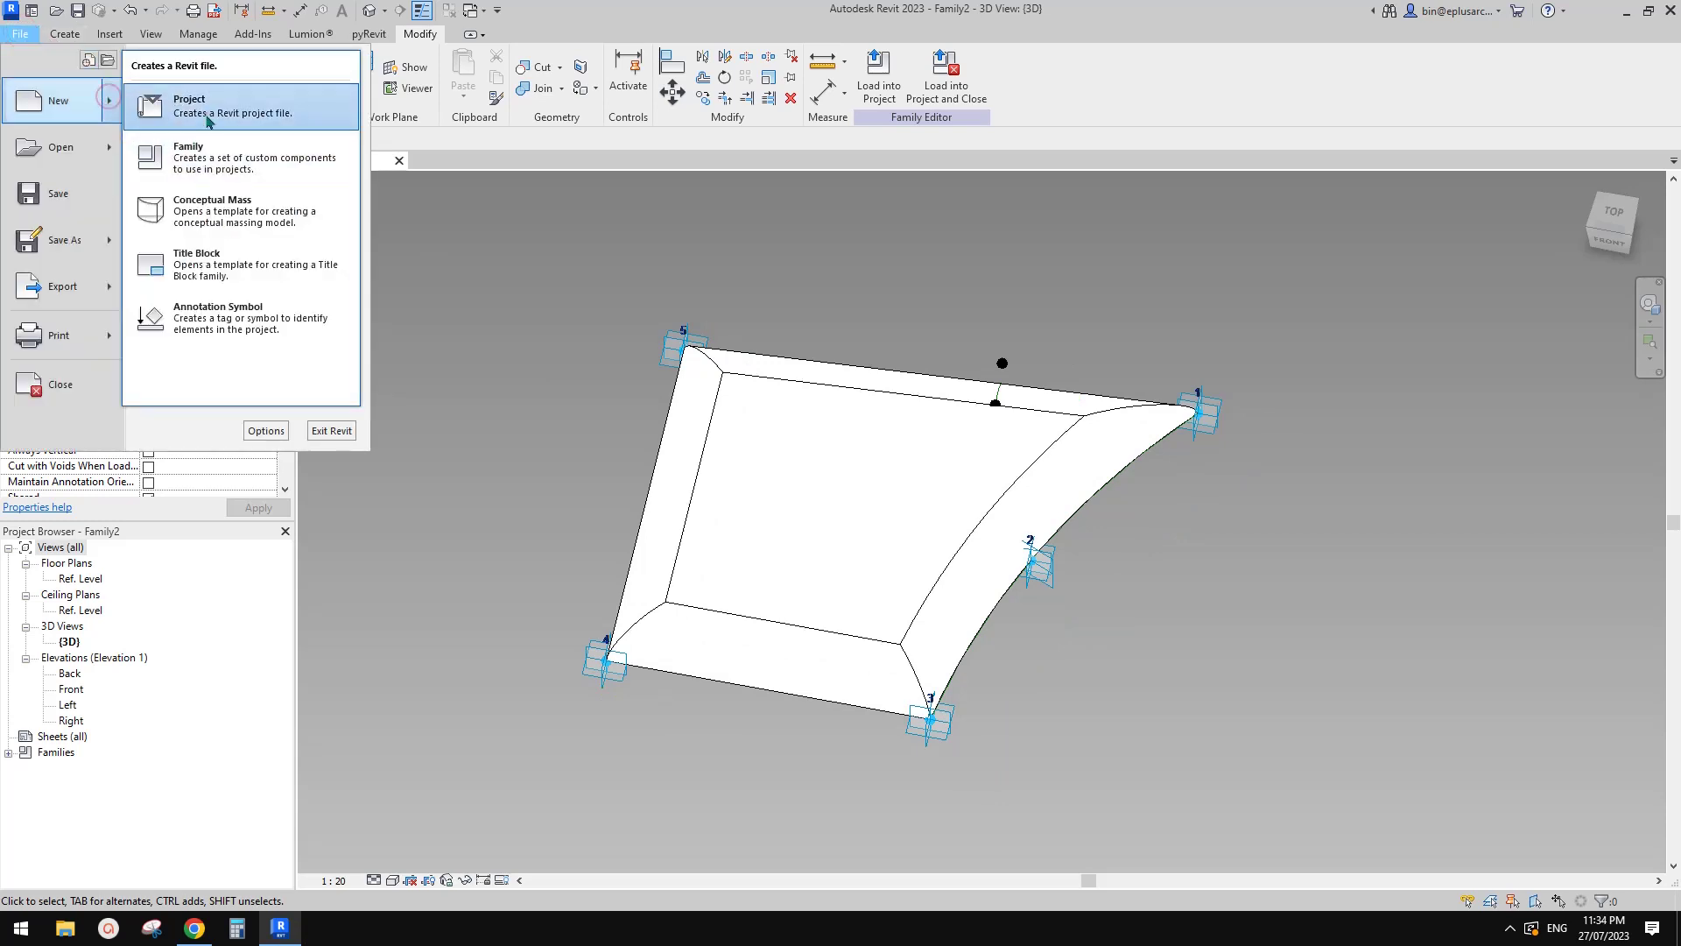
click(188, 210)
click(941, 351)
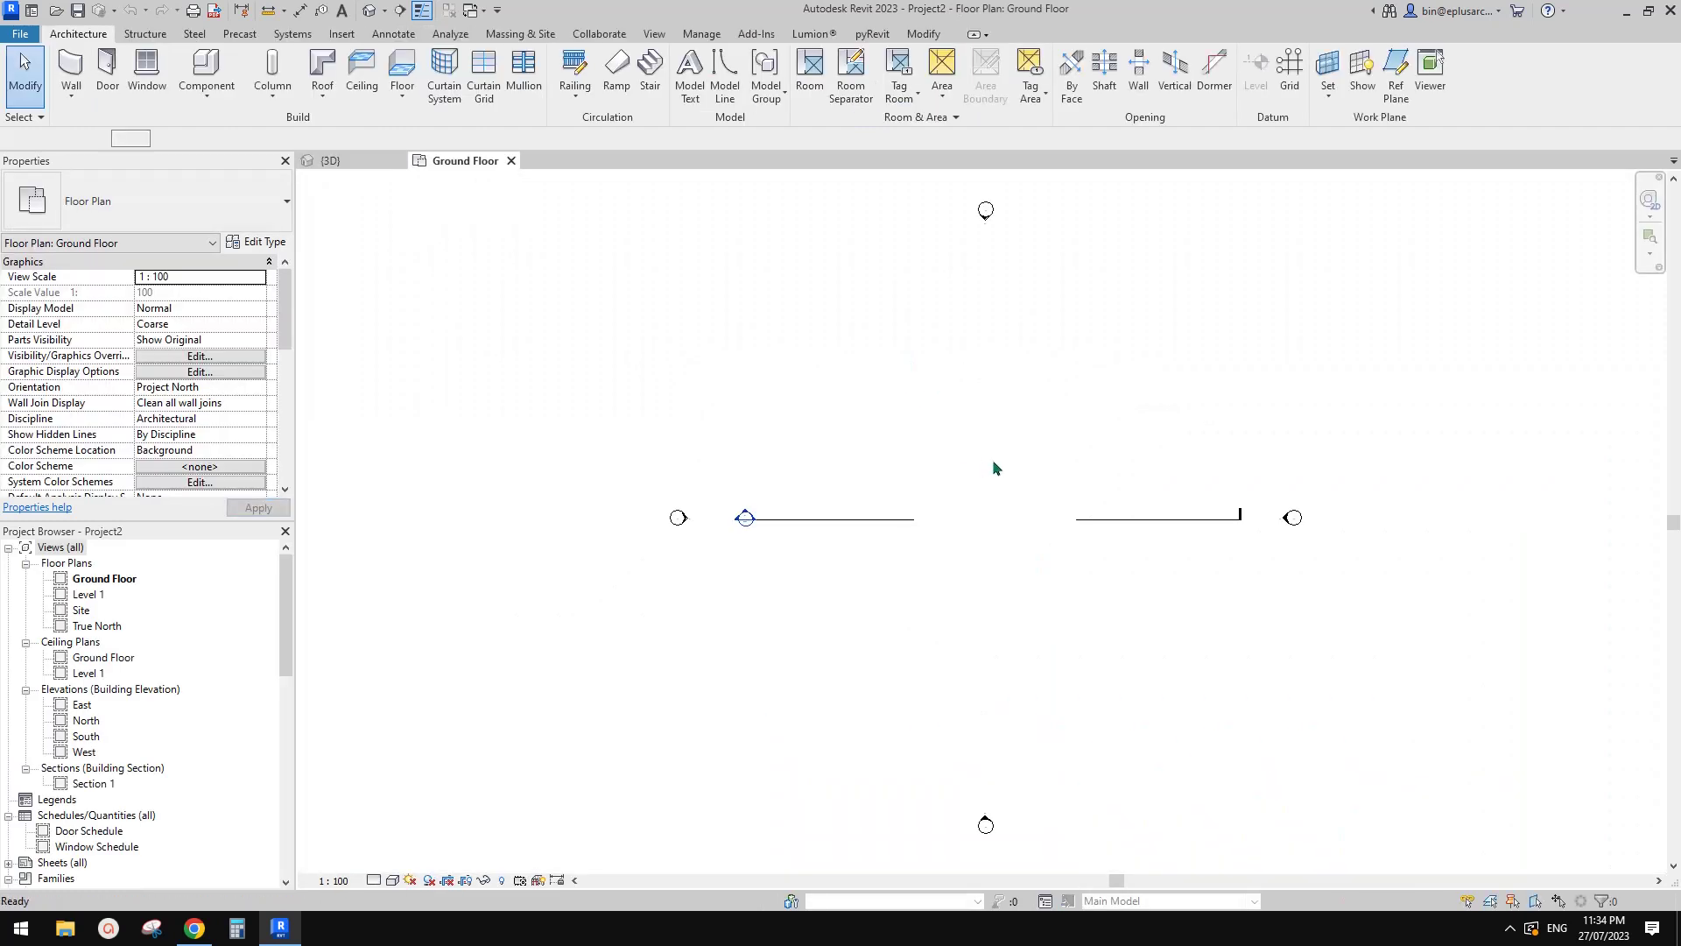
- Draw a straight wall about 14000 mm long on the Ground Floor plan and open the project's default 3D view
key(w)
key(a)
click(1084, 443)
click(915, 443)
key(Escape)
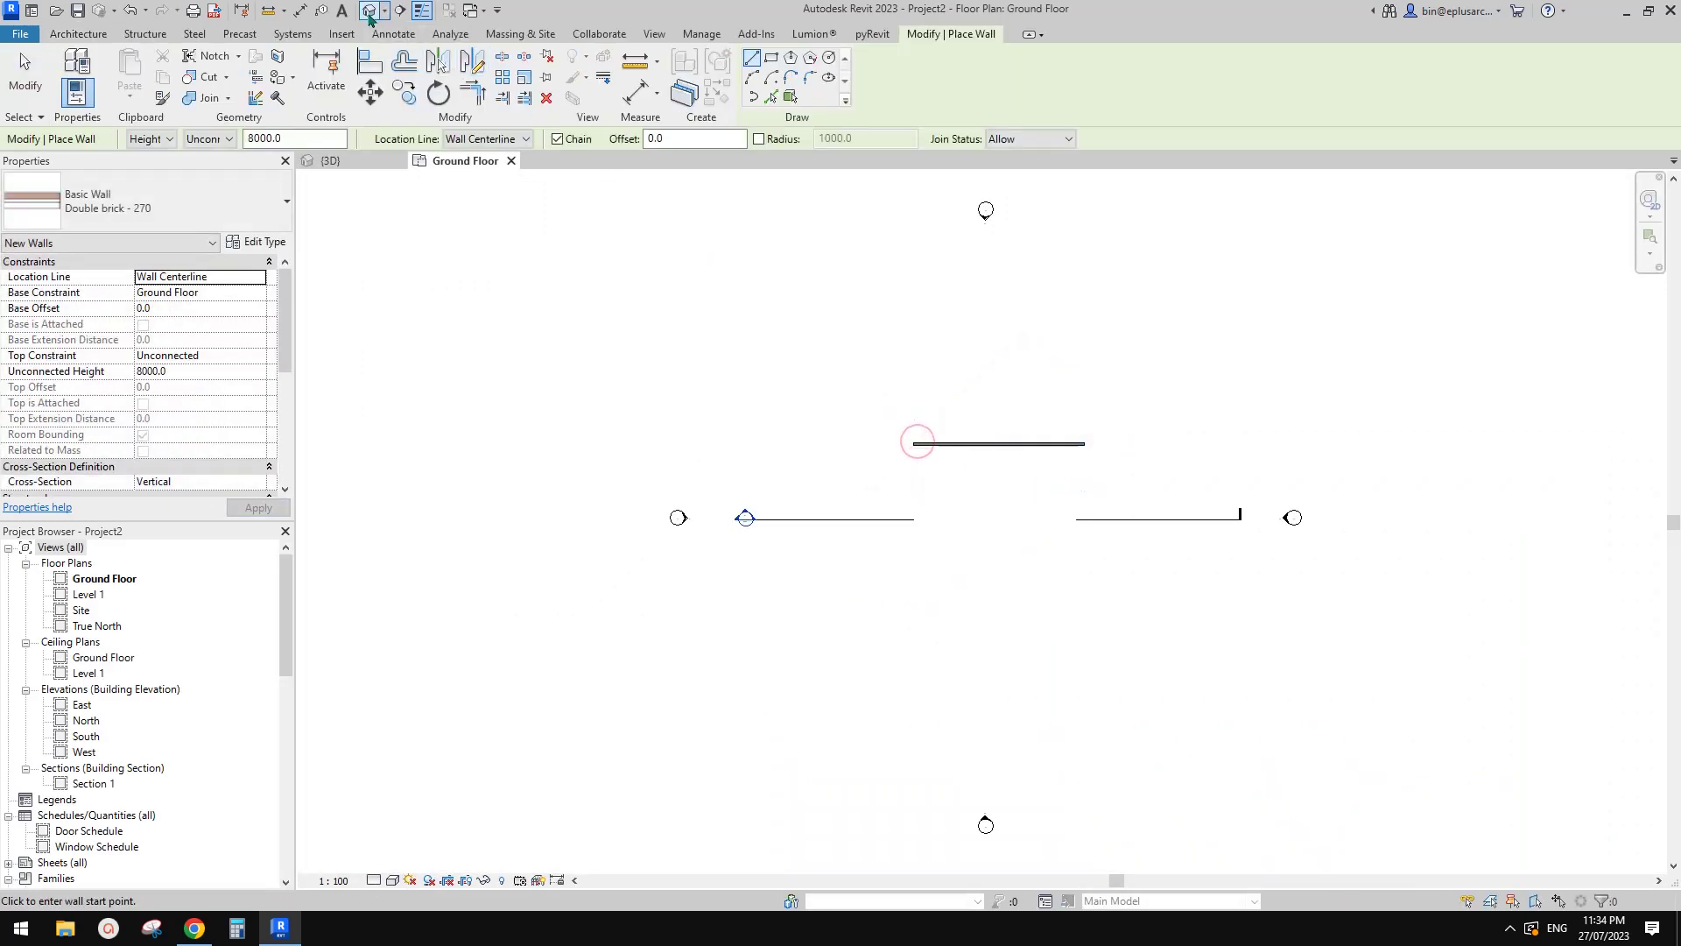
click(369, 12)
key(Escape)
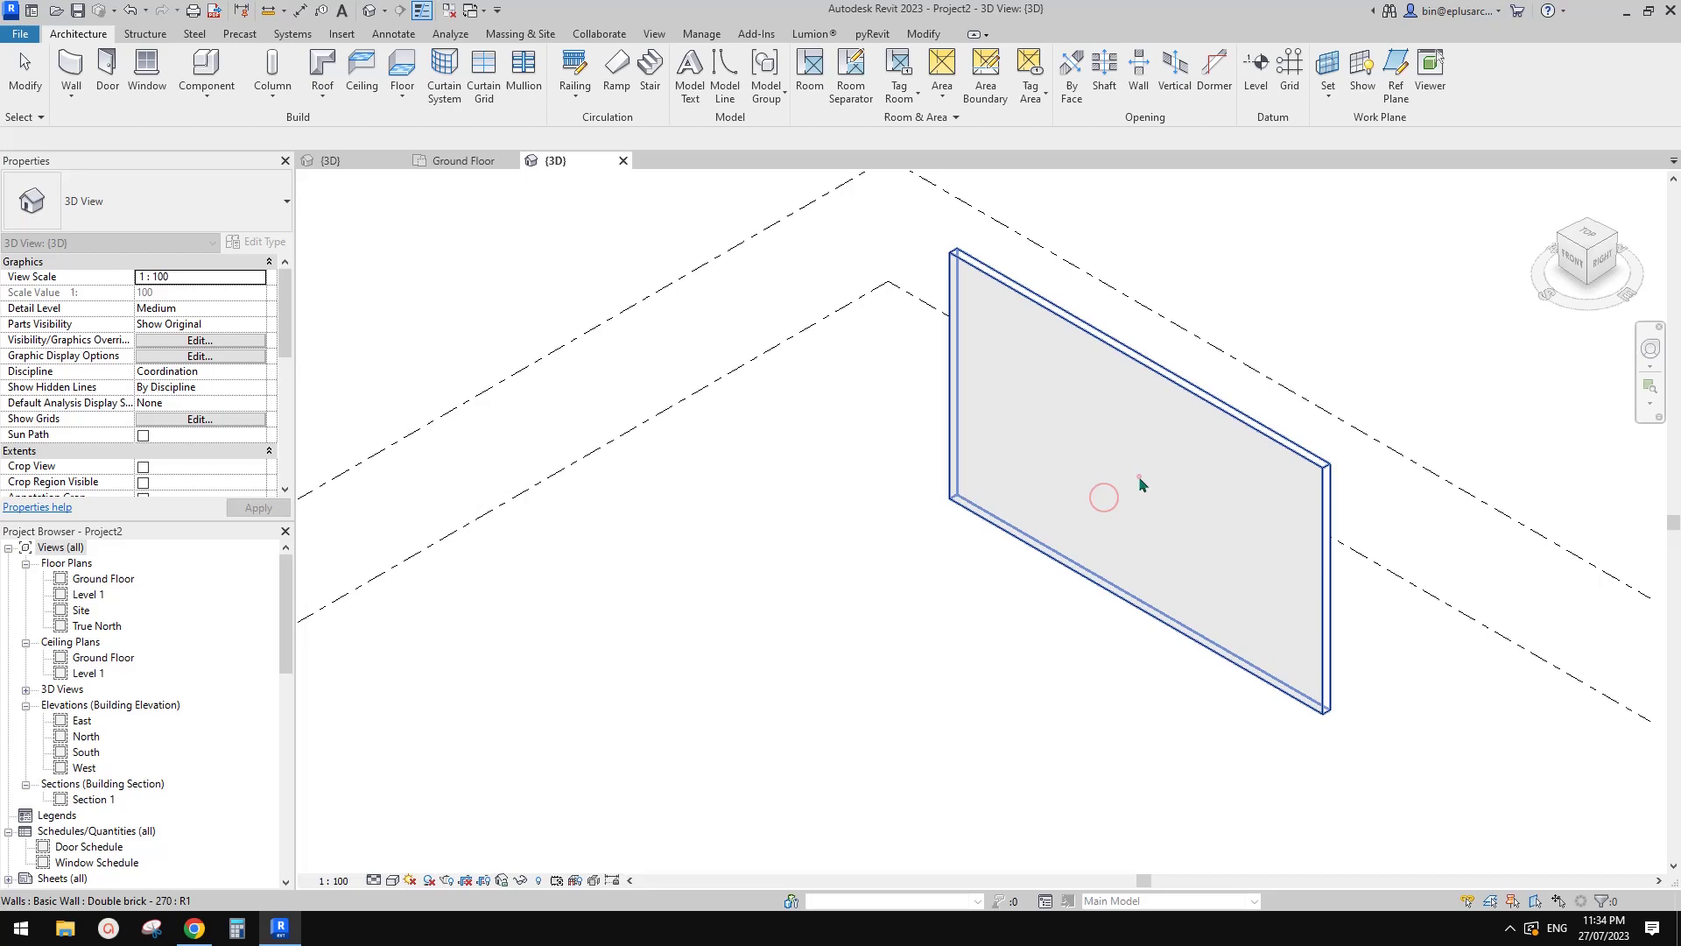
- Change the wall's type to Block veneer - 230 steel
click(1141, 485)
scroll(1140, 484, up, 2)
click(144, 201)
scroll(167, 368, up, 3)
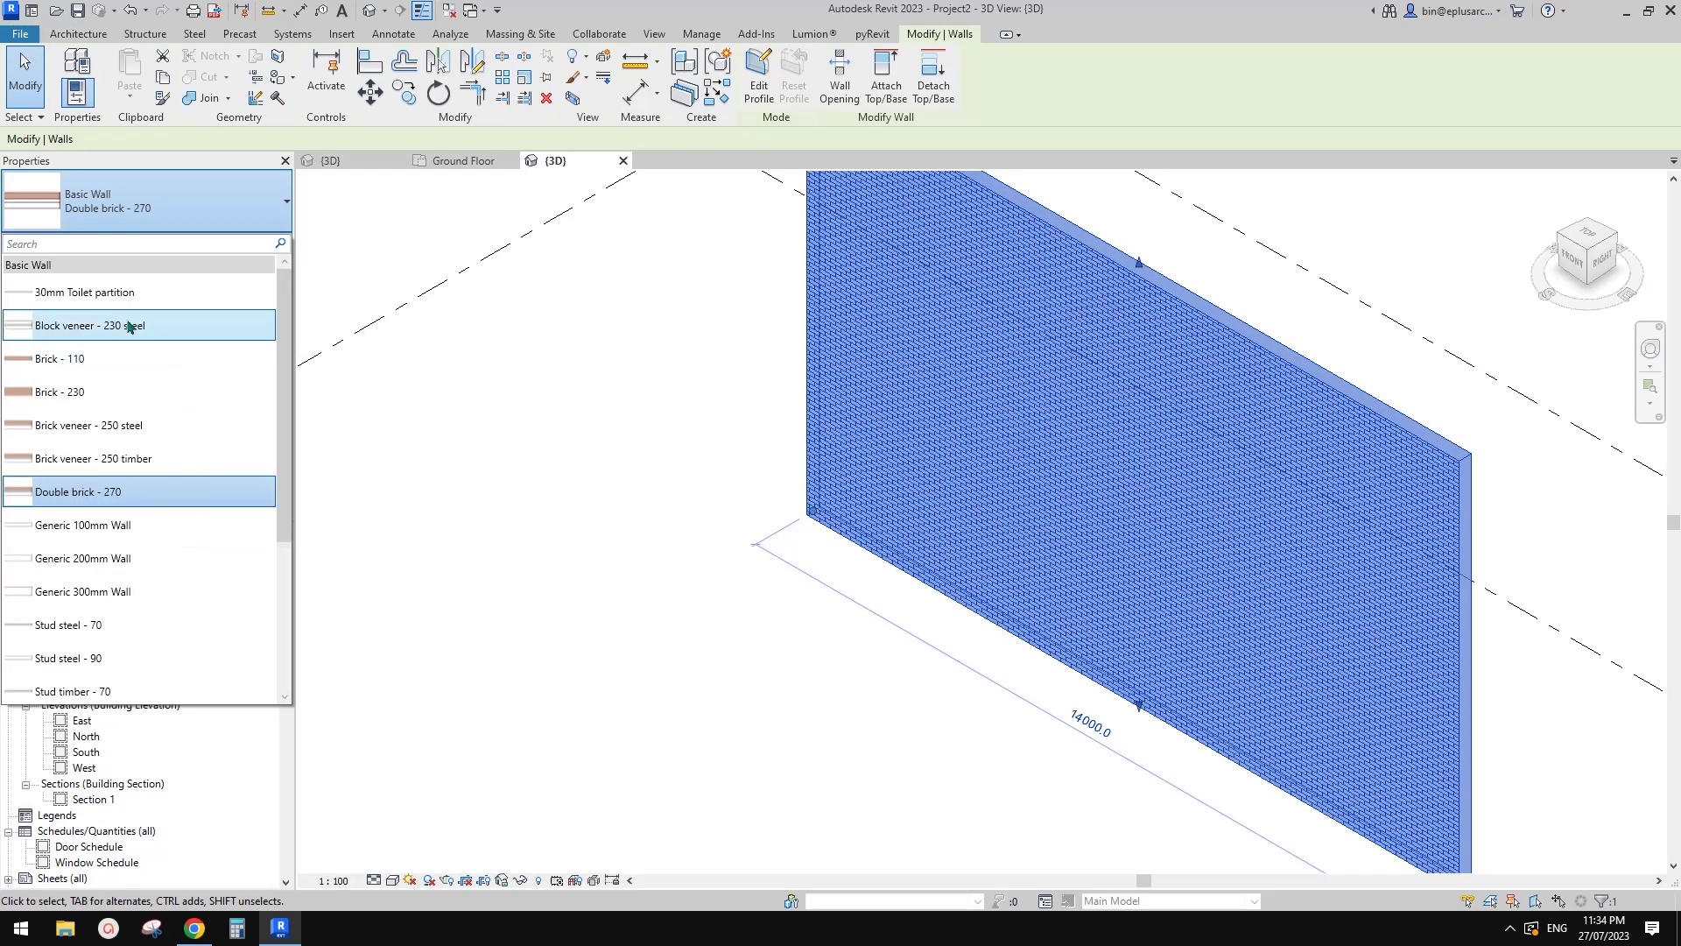
click(179, 324)
shift+middle_drag(1138, 421, 1392, 504)
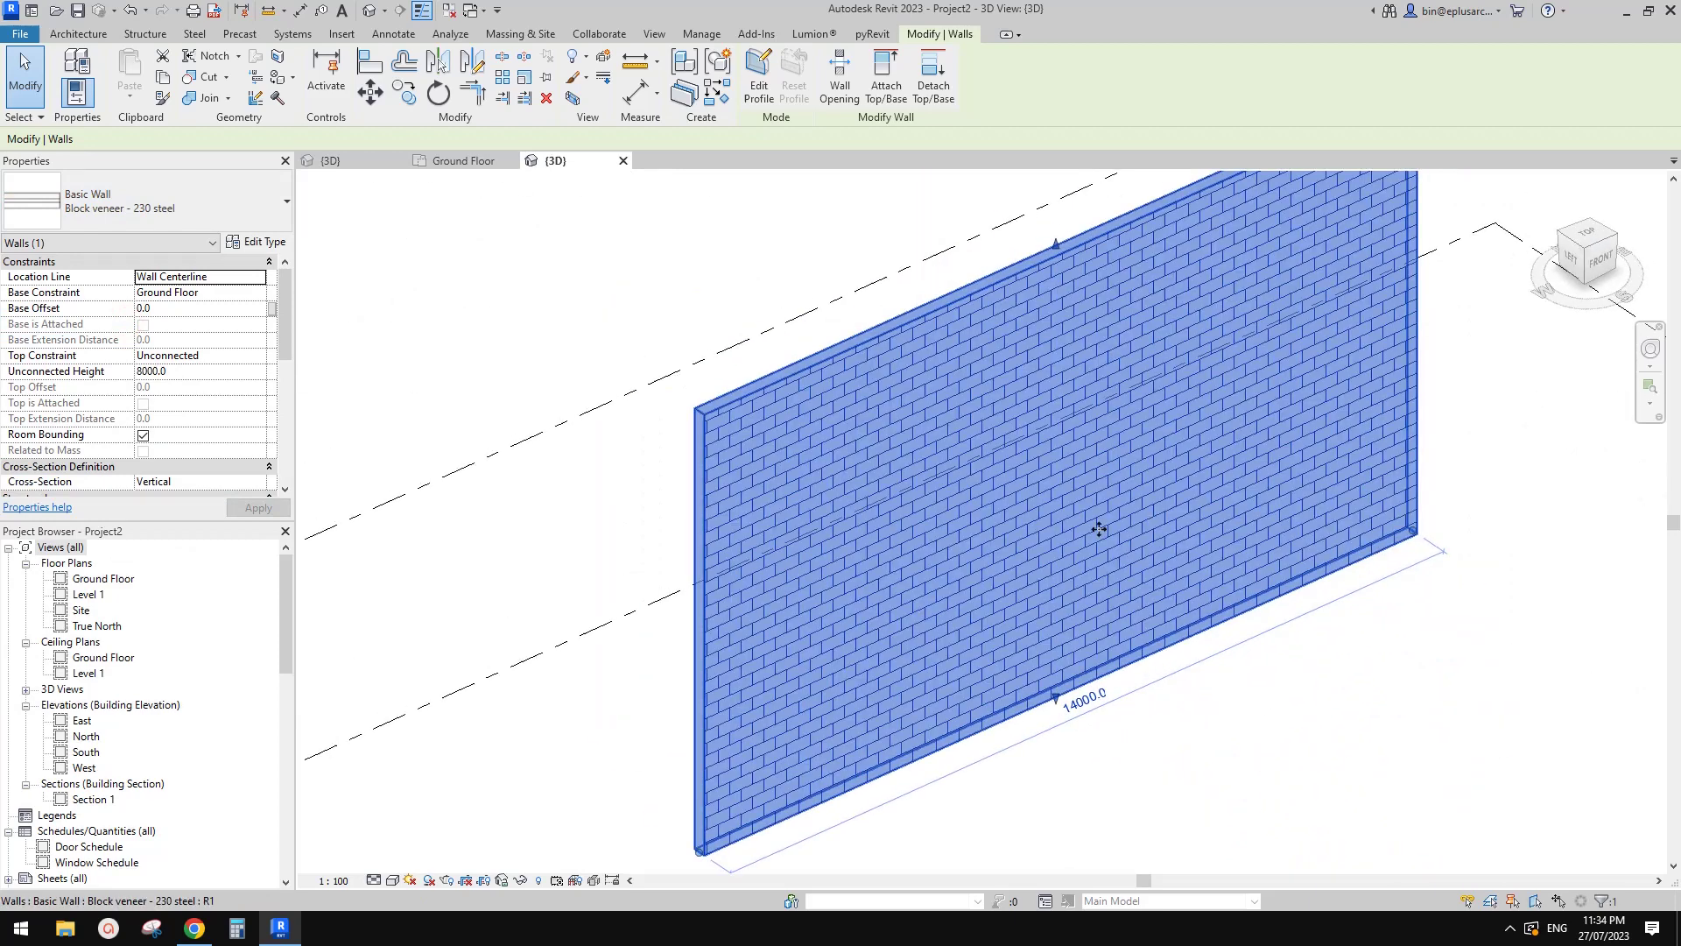
shift+middle_drag(1100, 529, 1006, 570)
scroll(1036, 612, up, 2)
middle_drag(1057, 622, 1021, 491)
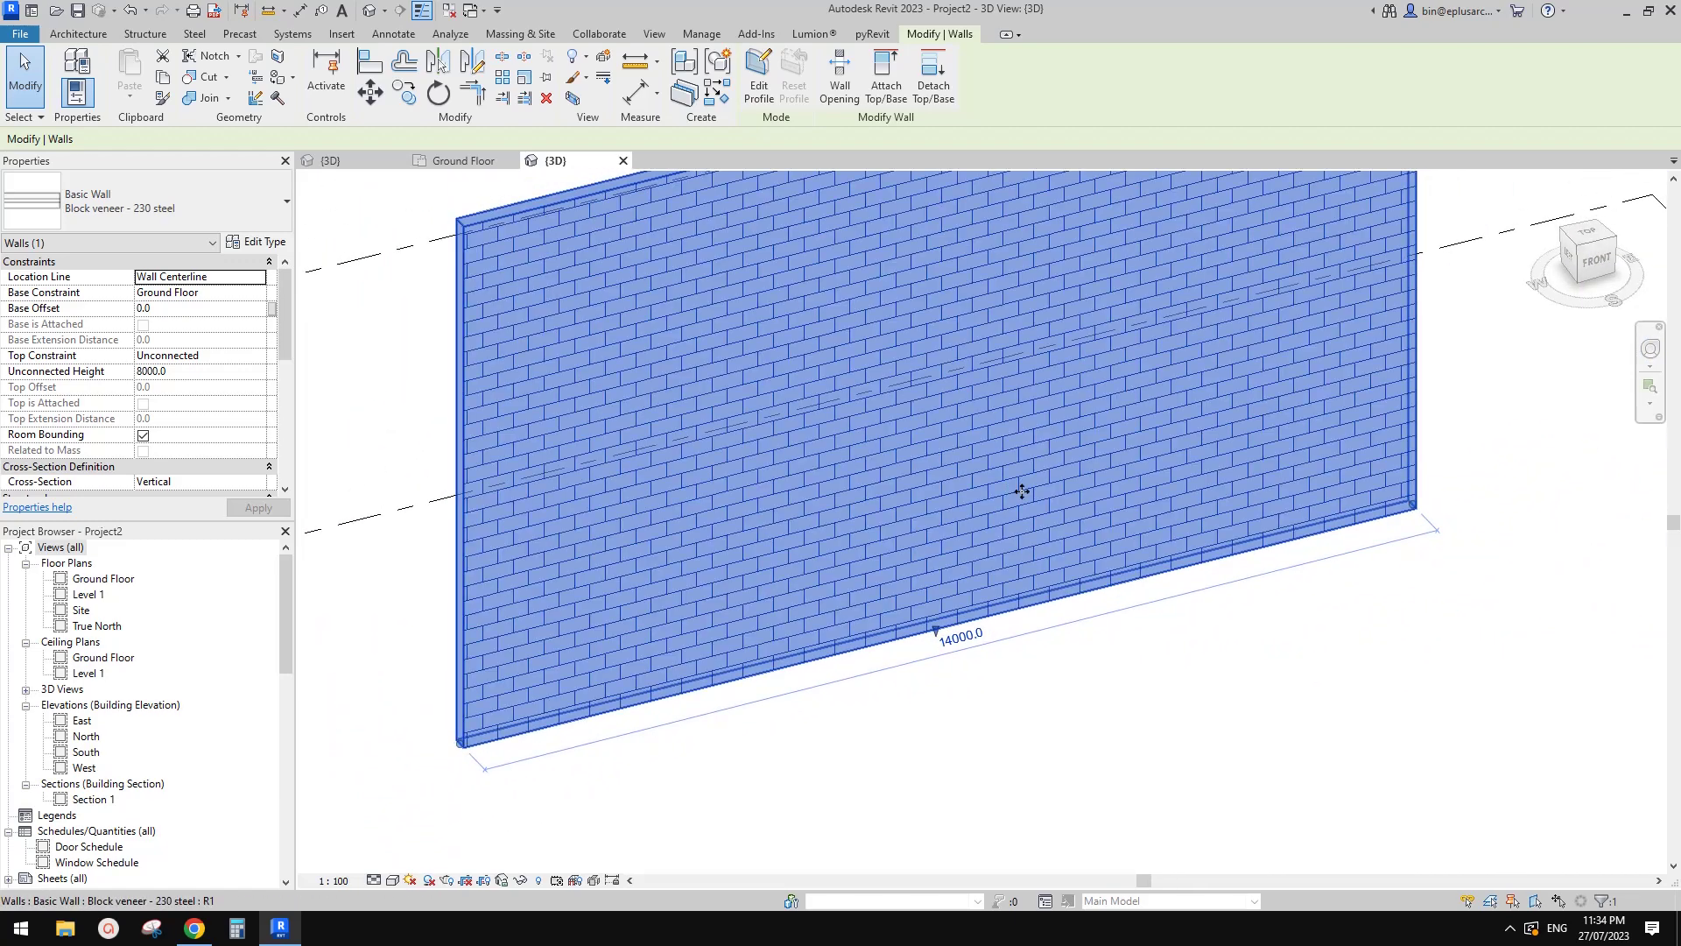
- Duplicate the wall's Block veneer - 230 steel type and open the copy's layer structure for editing
click(256, 242)
click(1177, 249)
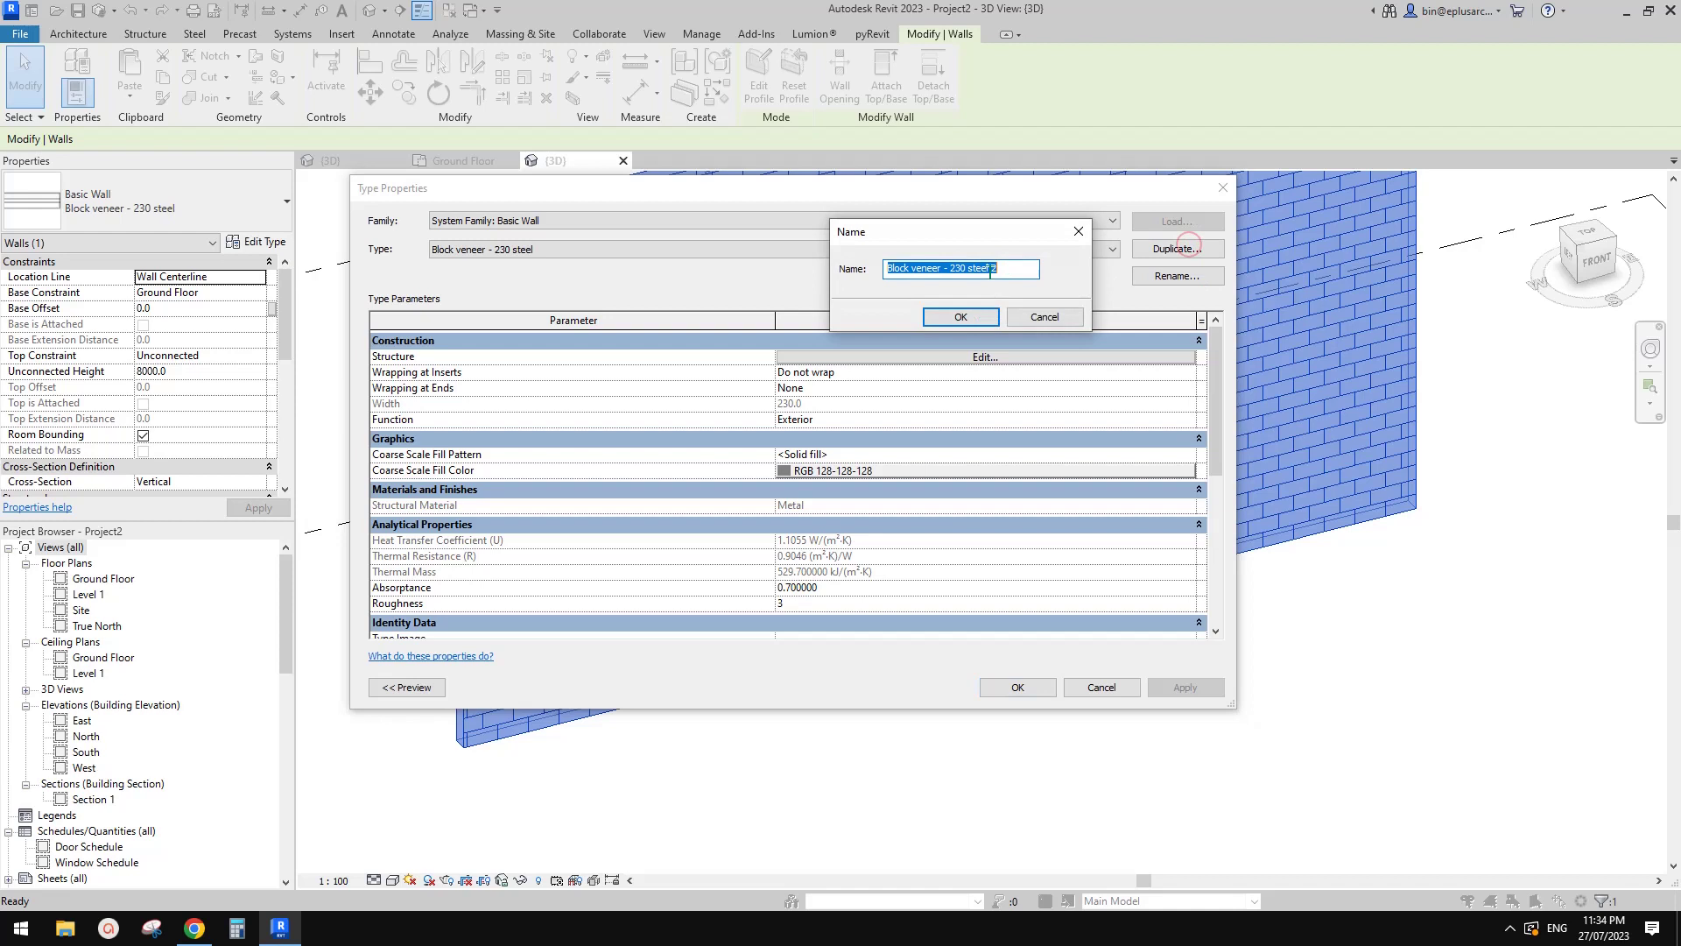
click(980, 321)
click(1006, 359)
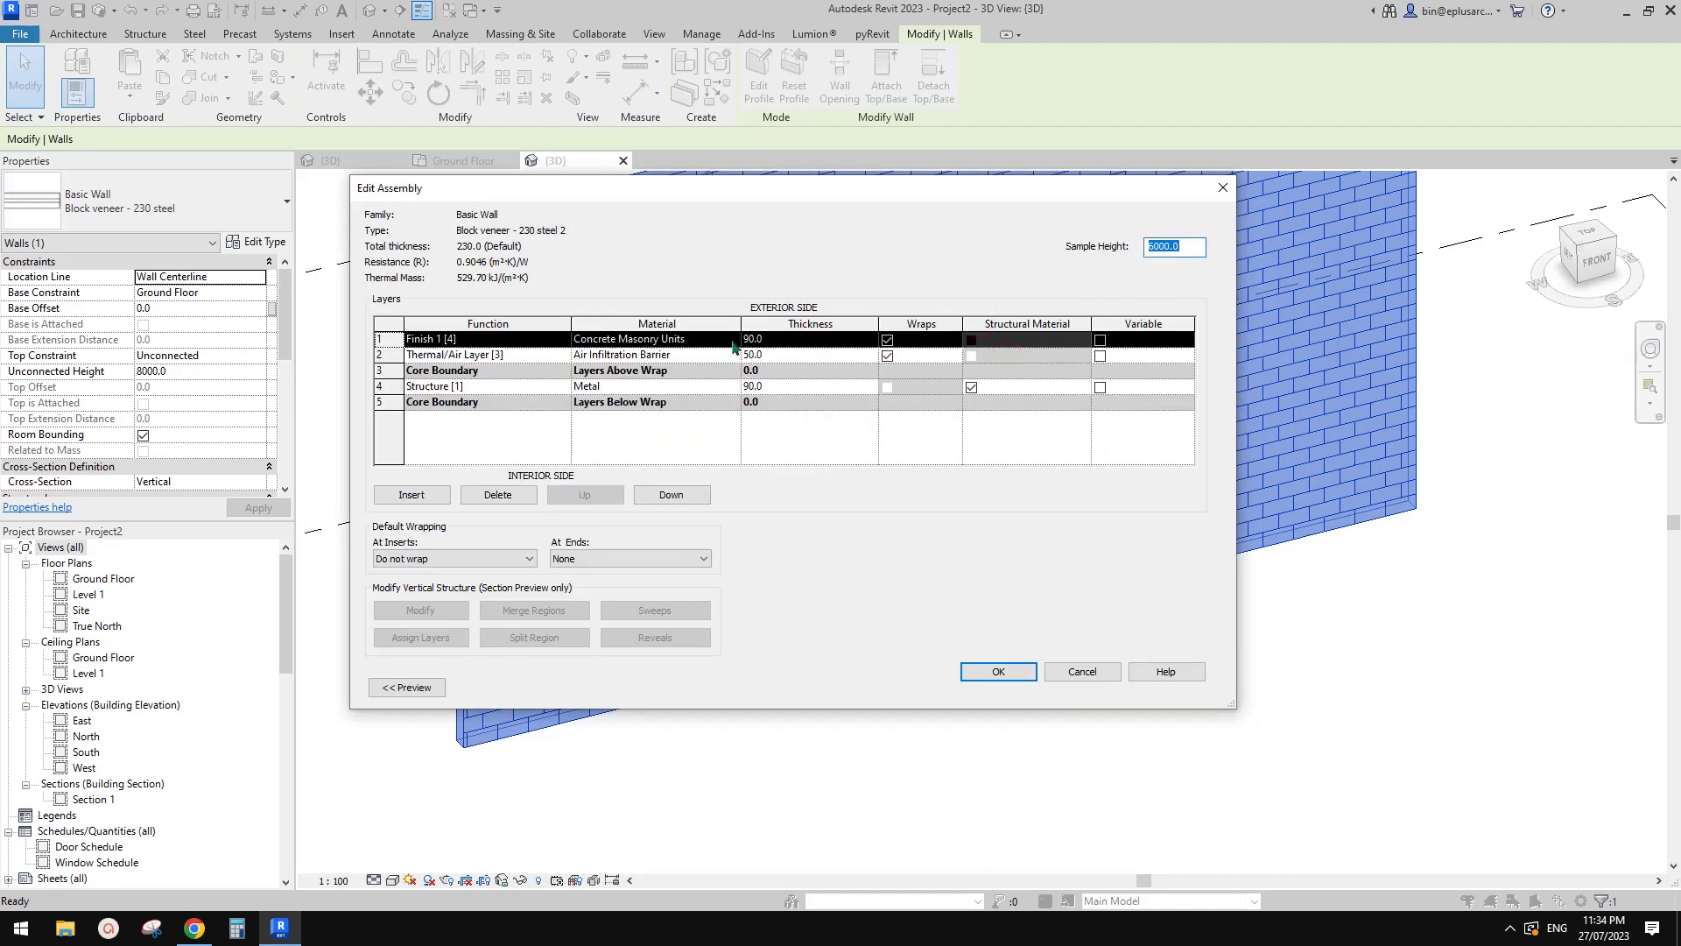
- Duplicate the Concrete Masonry Units material together with its assets for the wall's exterior Finish 1 layer
click(733, 340)
click(733, 339)
right_click(404, 380)
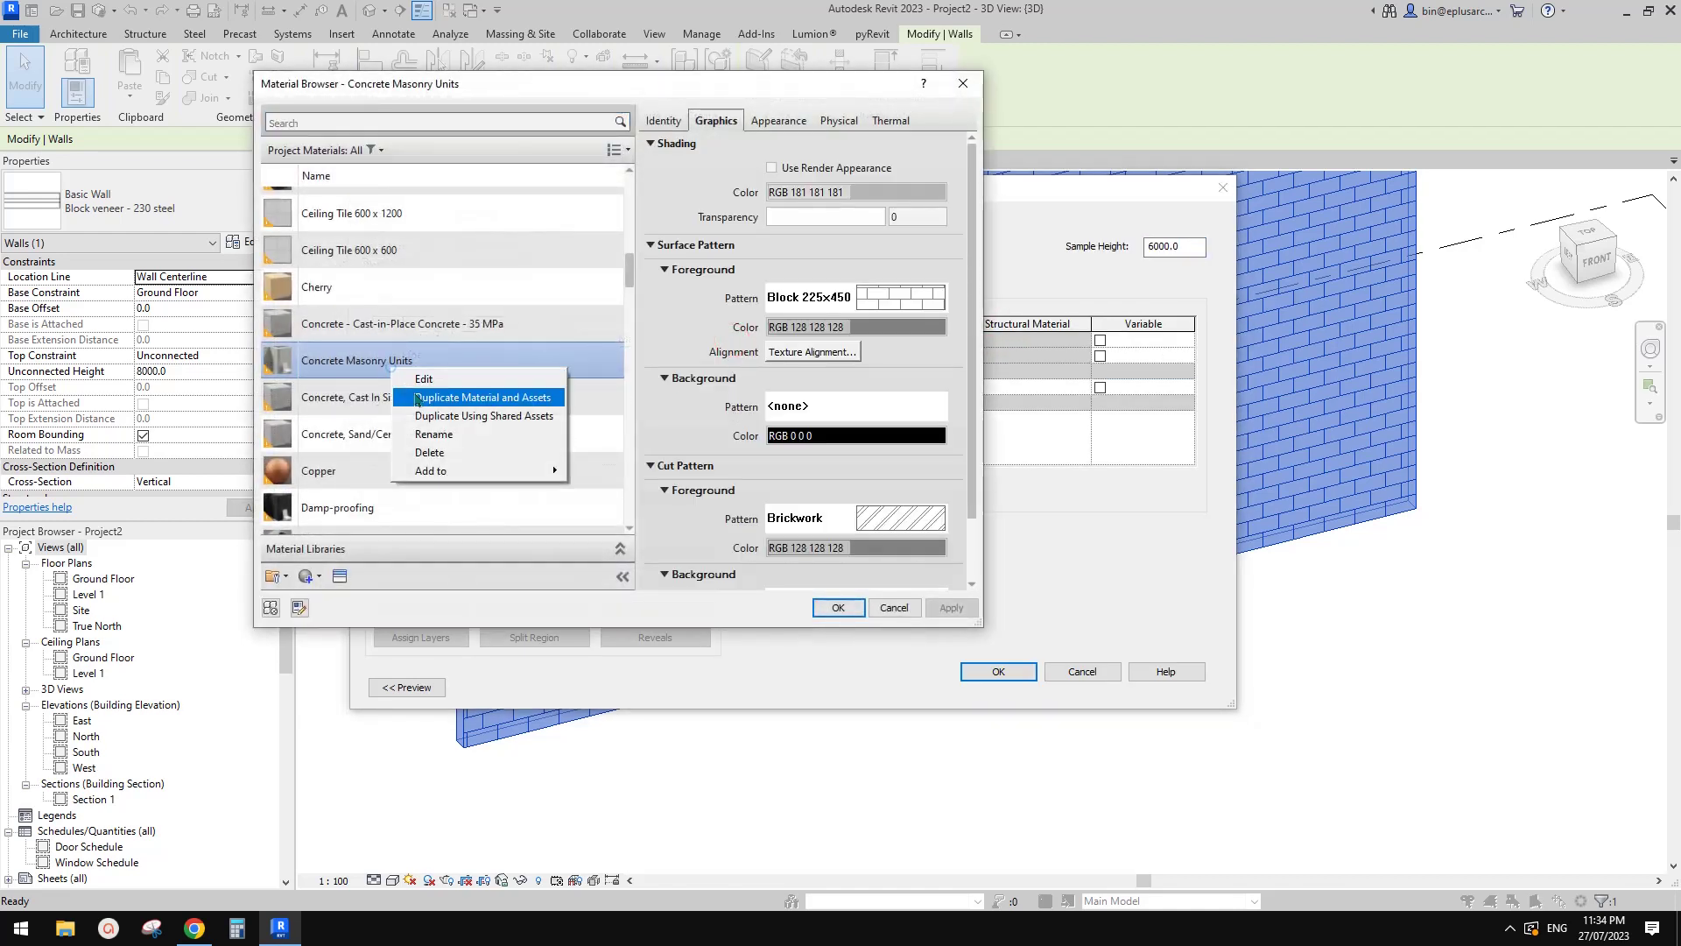
click(441, 399)
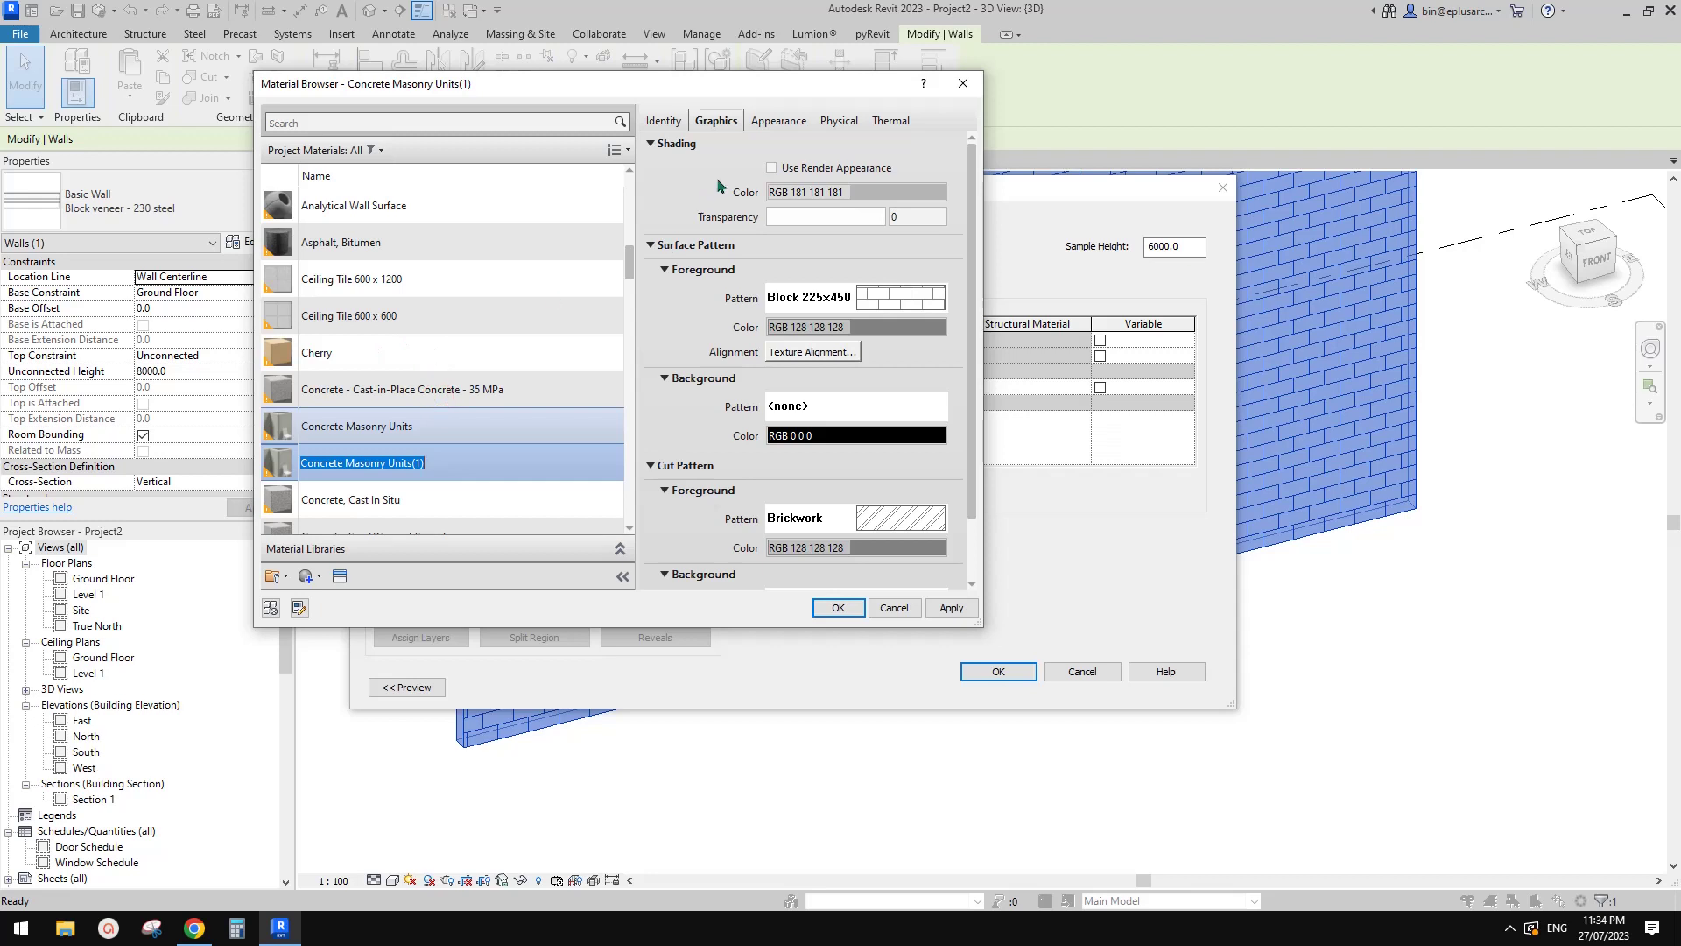
- Duplicate the Block 225x450 surface pattern as Block 225x 451 with import scale 2, and apply it through the new material to the wall
click(888, 299)
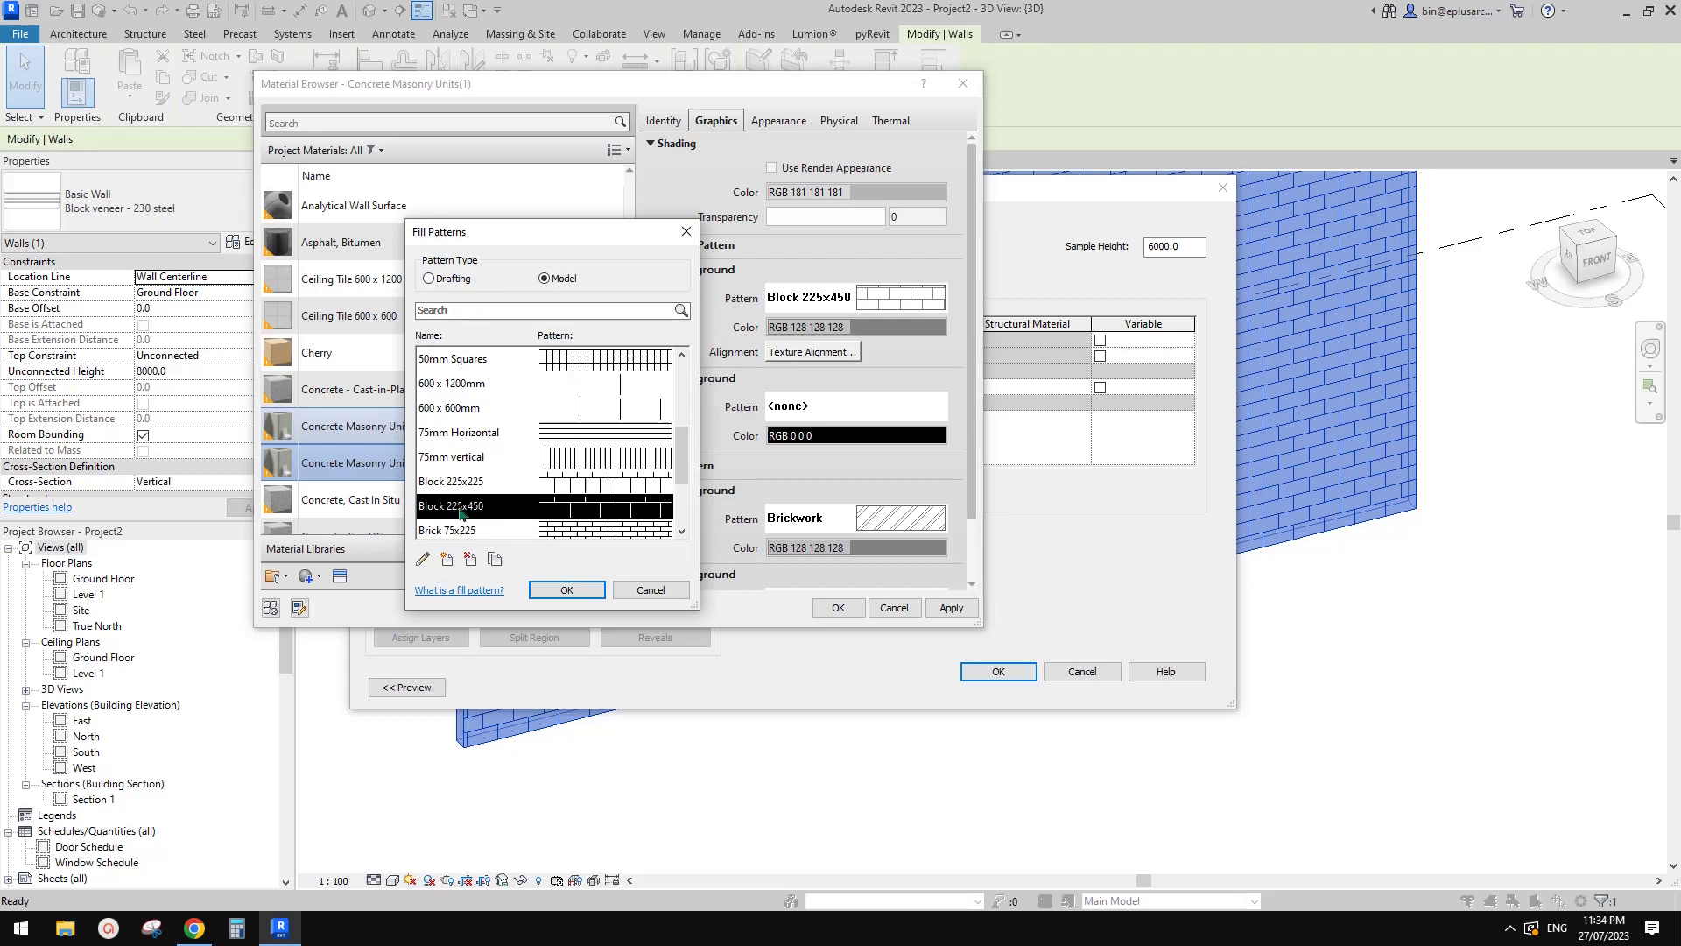
click(496, 559)
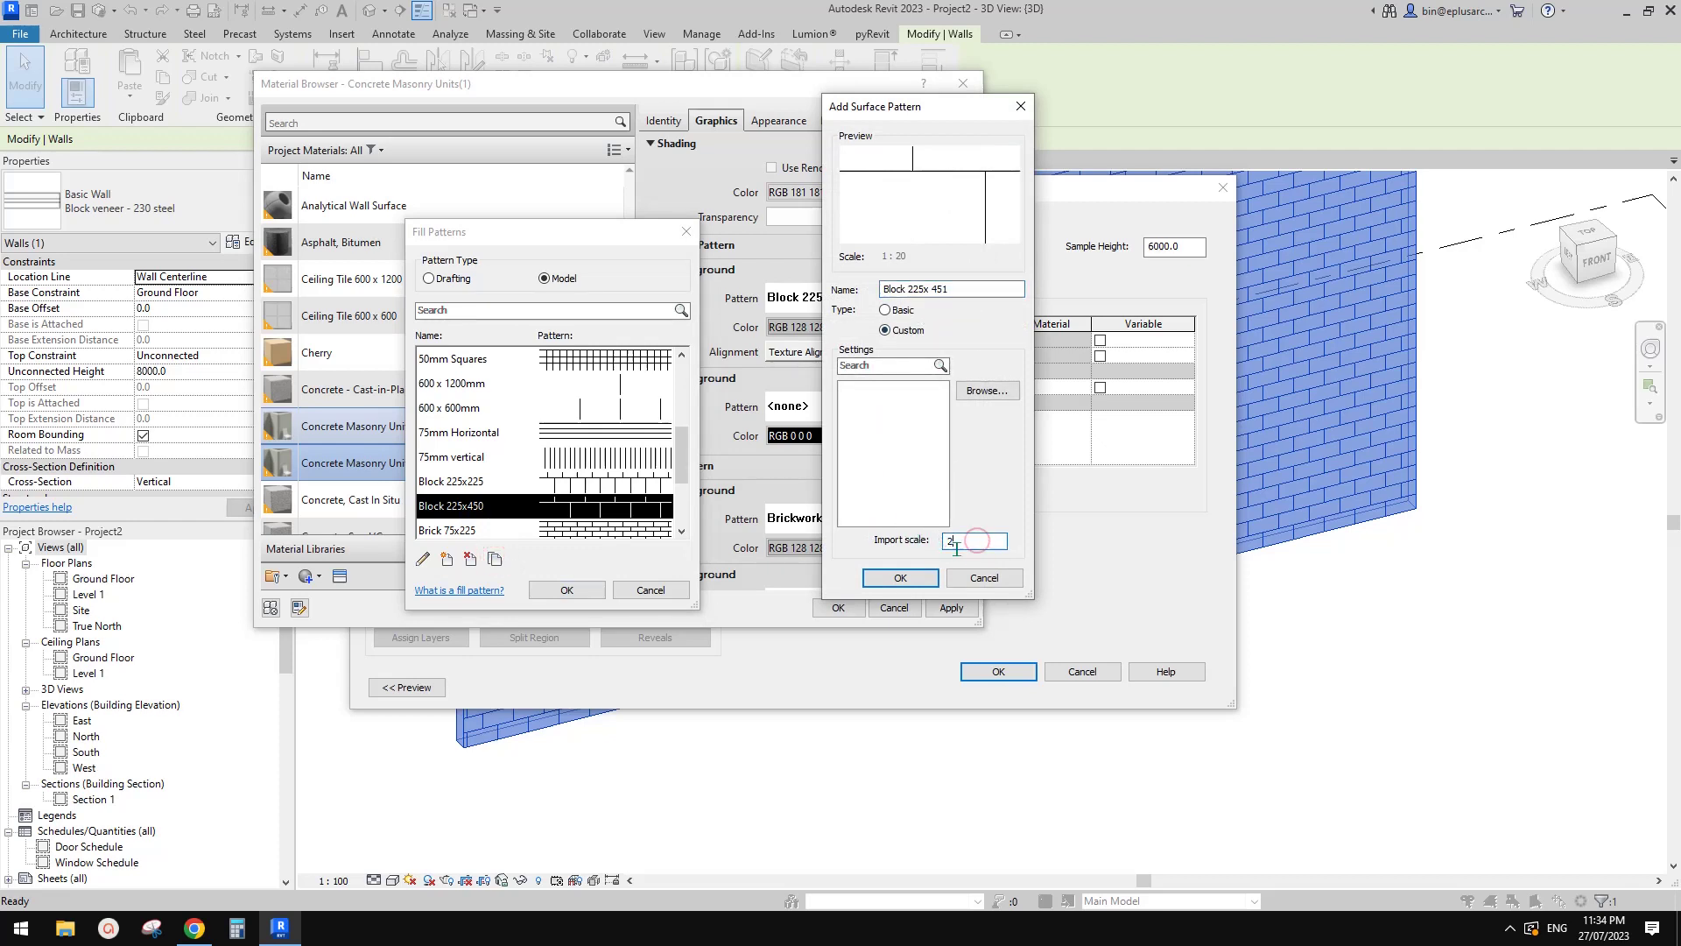
click(917, 579)
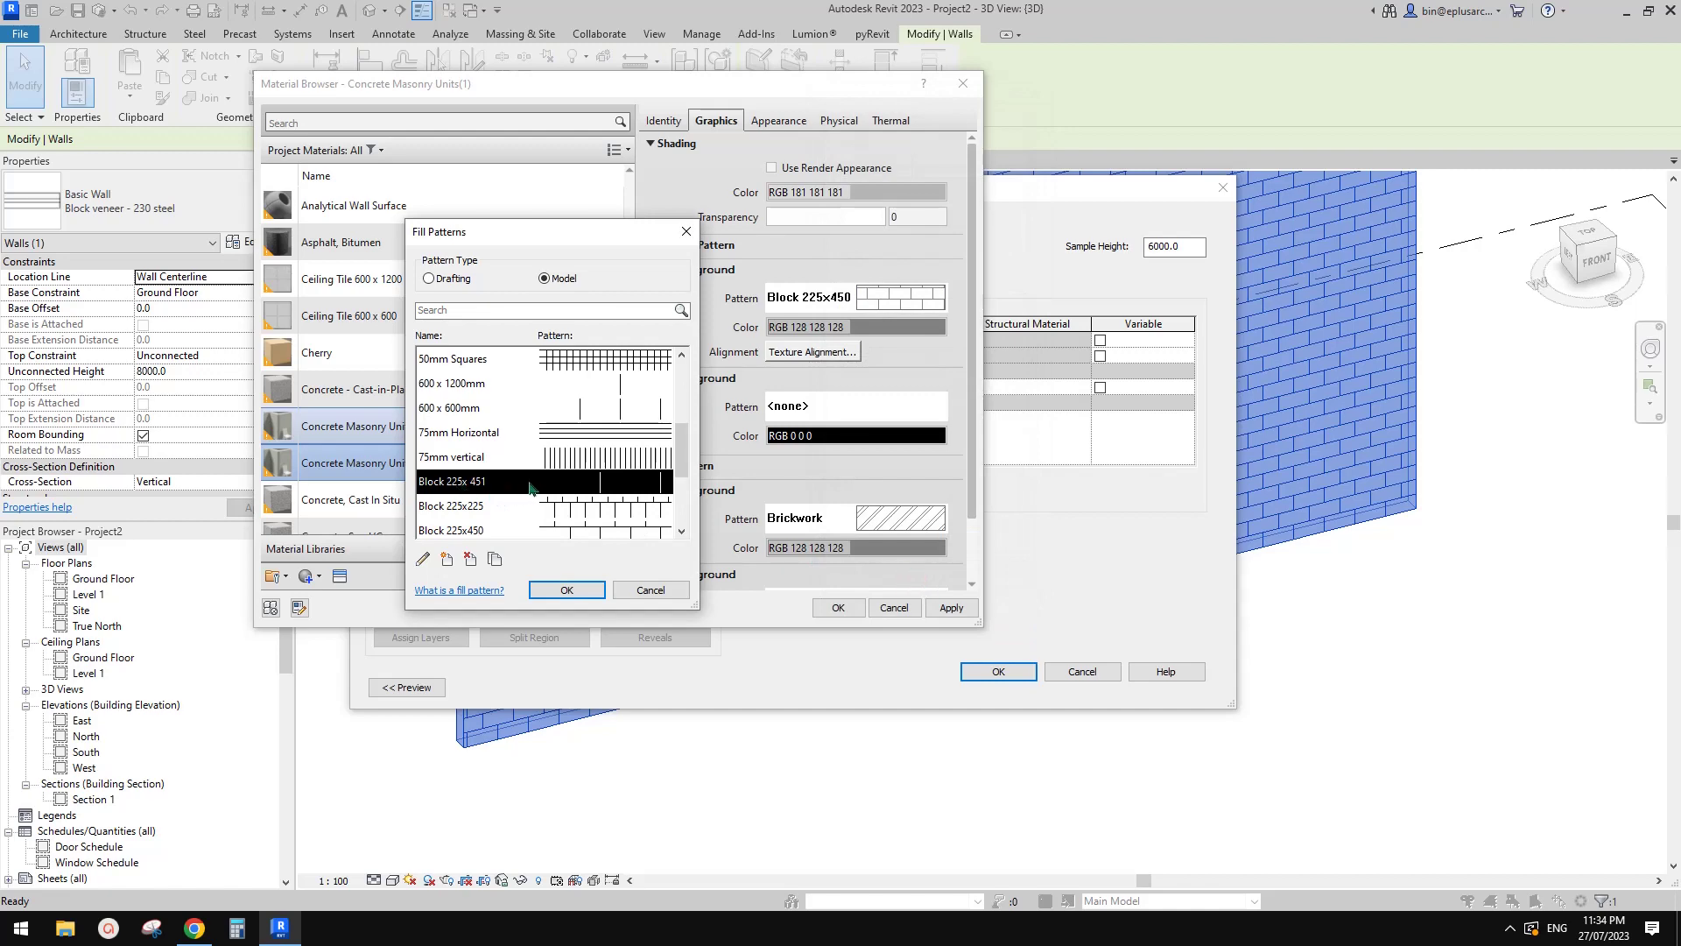
click(567, 589)
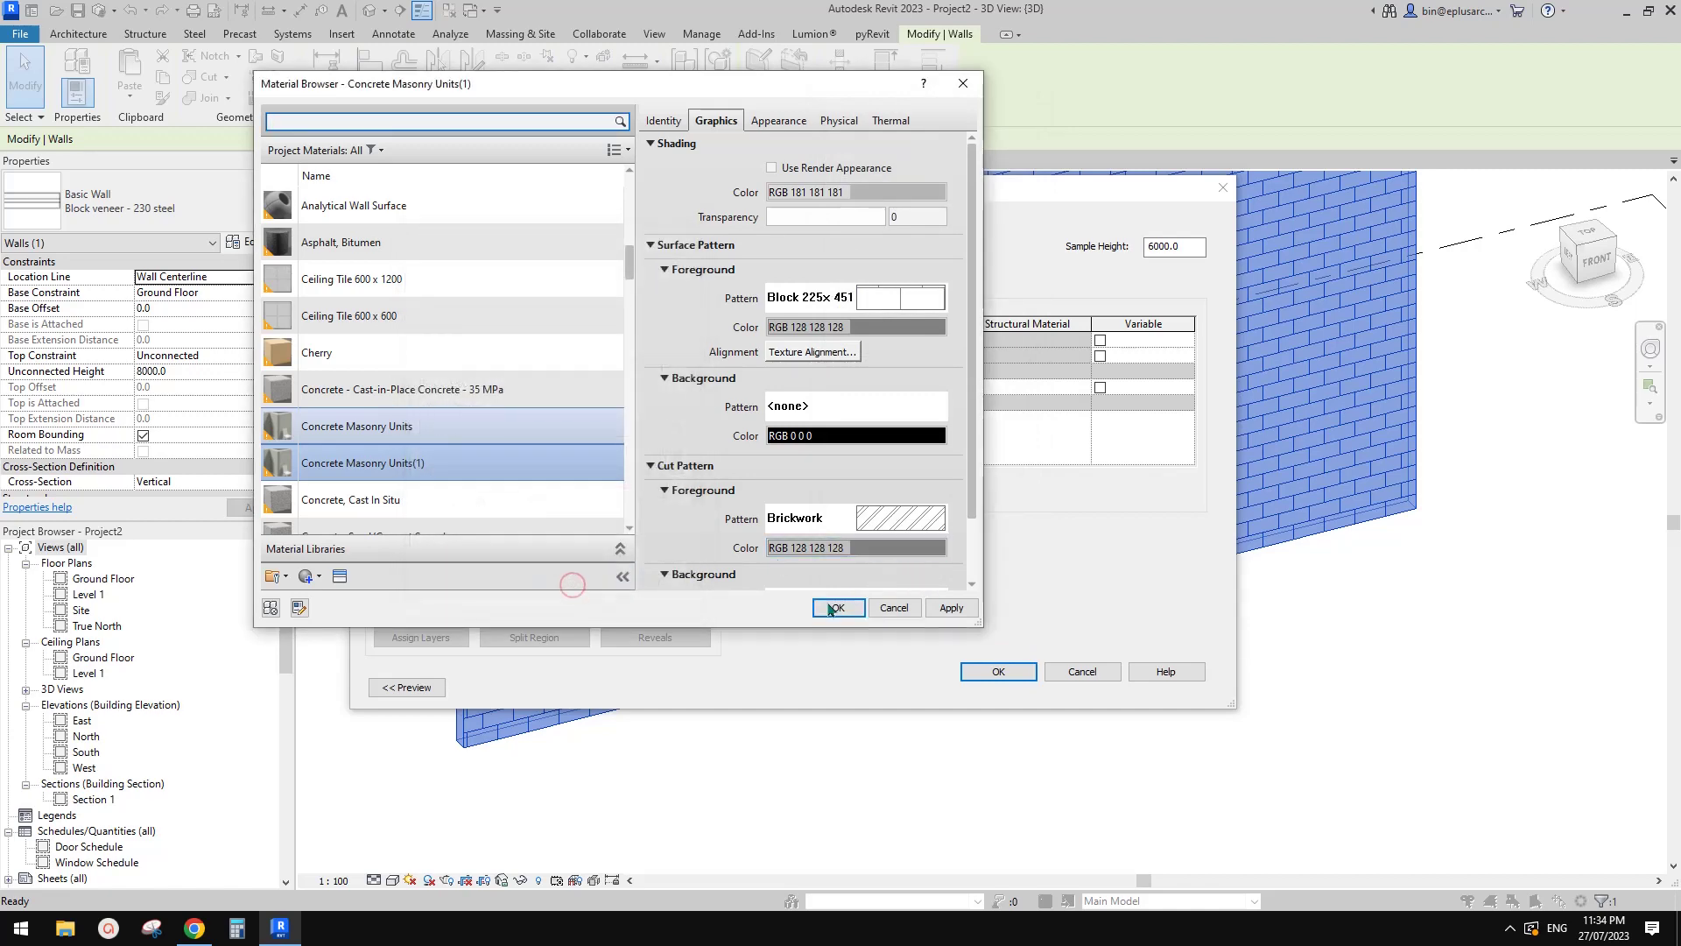
click(838, 607)
click(998, 671)
click(1021, 687)
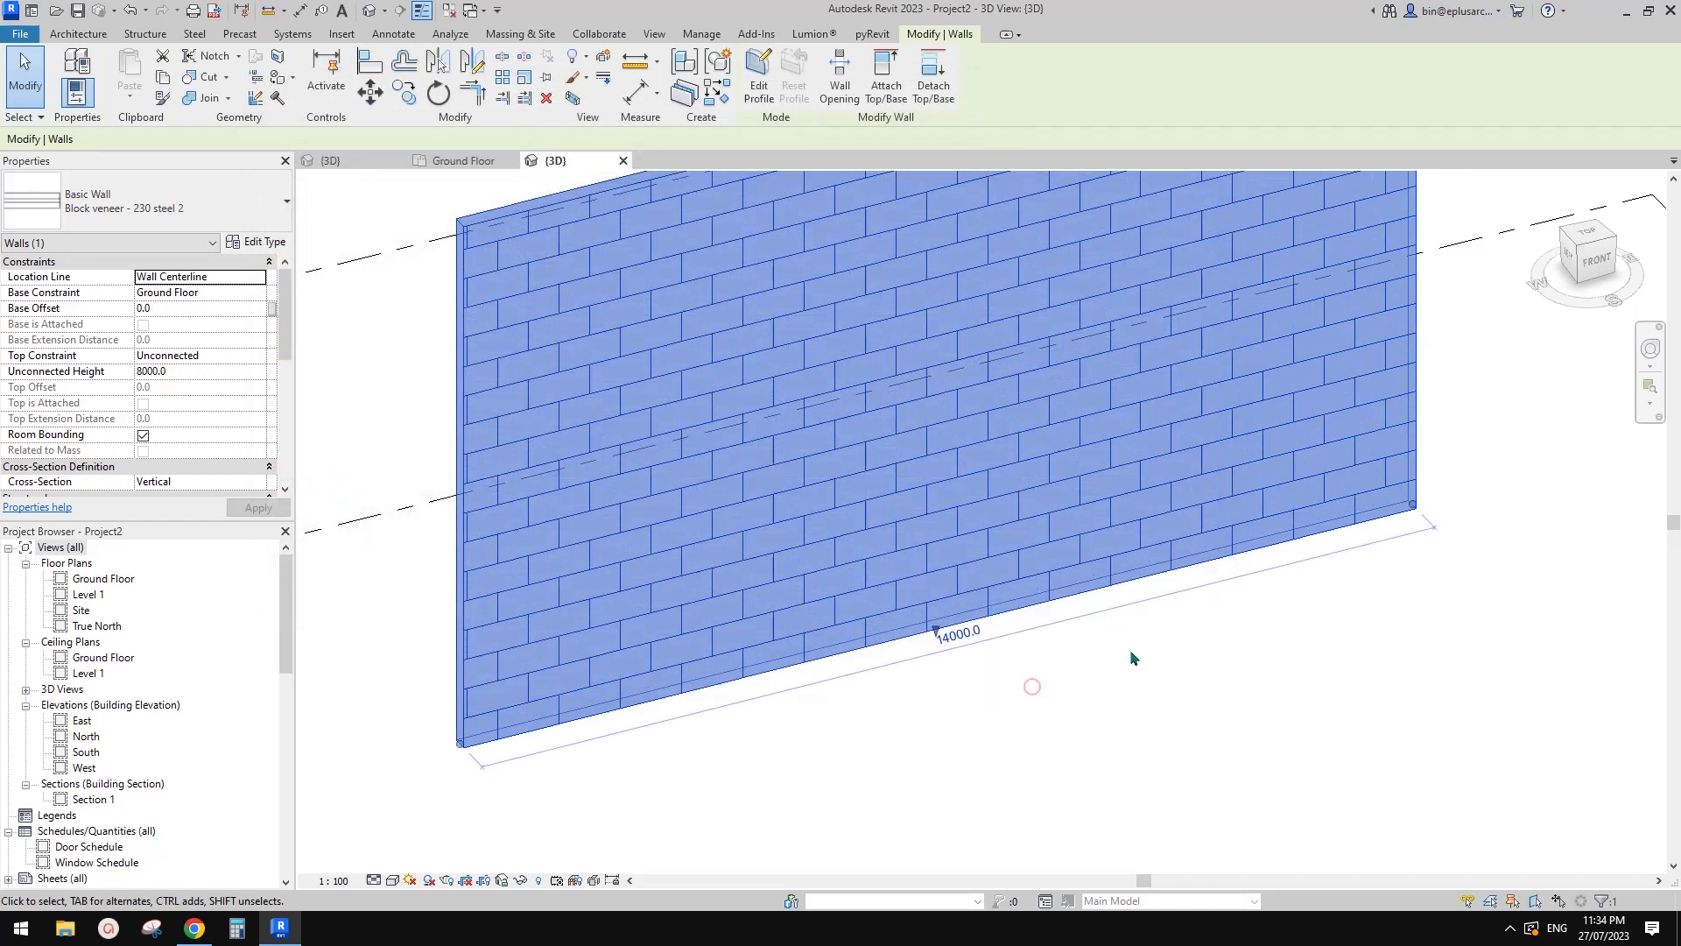
shift+middle_drag(1099, 492, 717, 330)
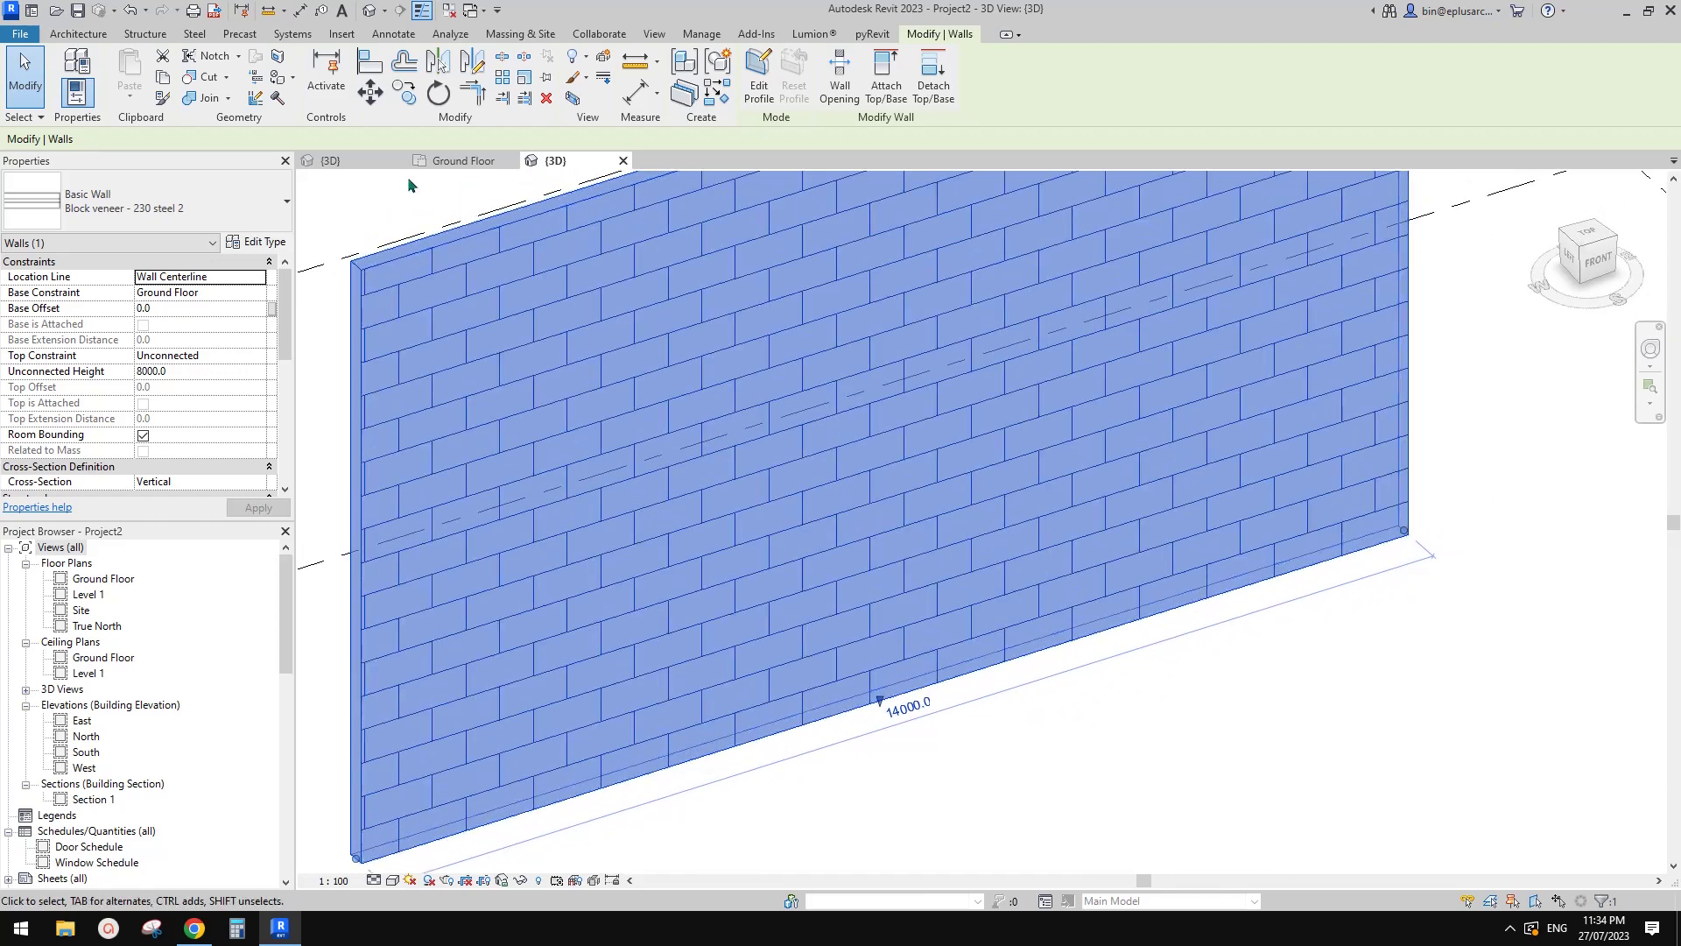
- Load the adaptive stone block family into the project and return to the 3D view without placing an instance
click(359, 160)
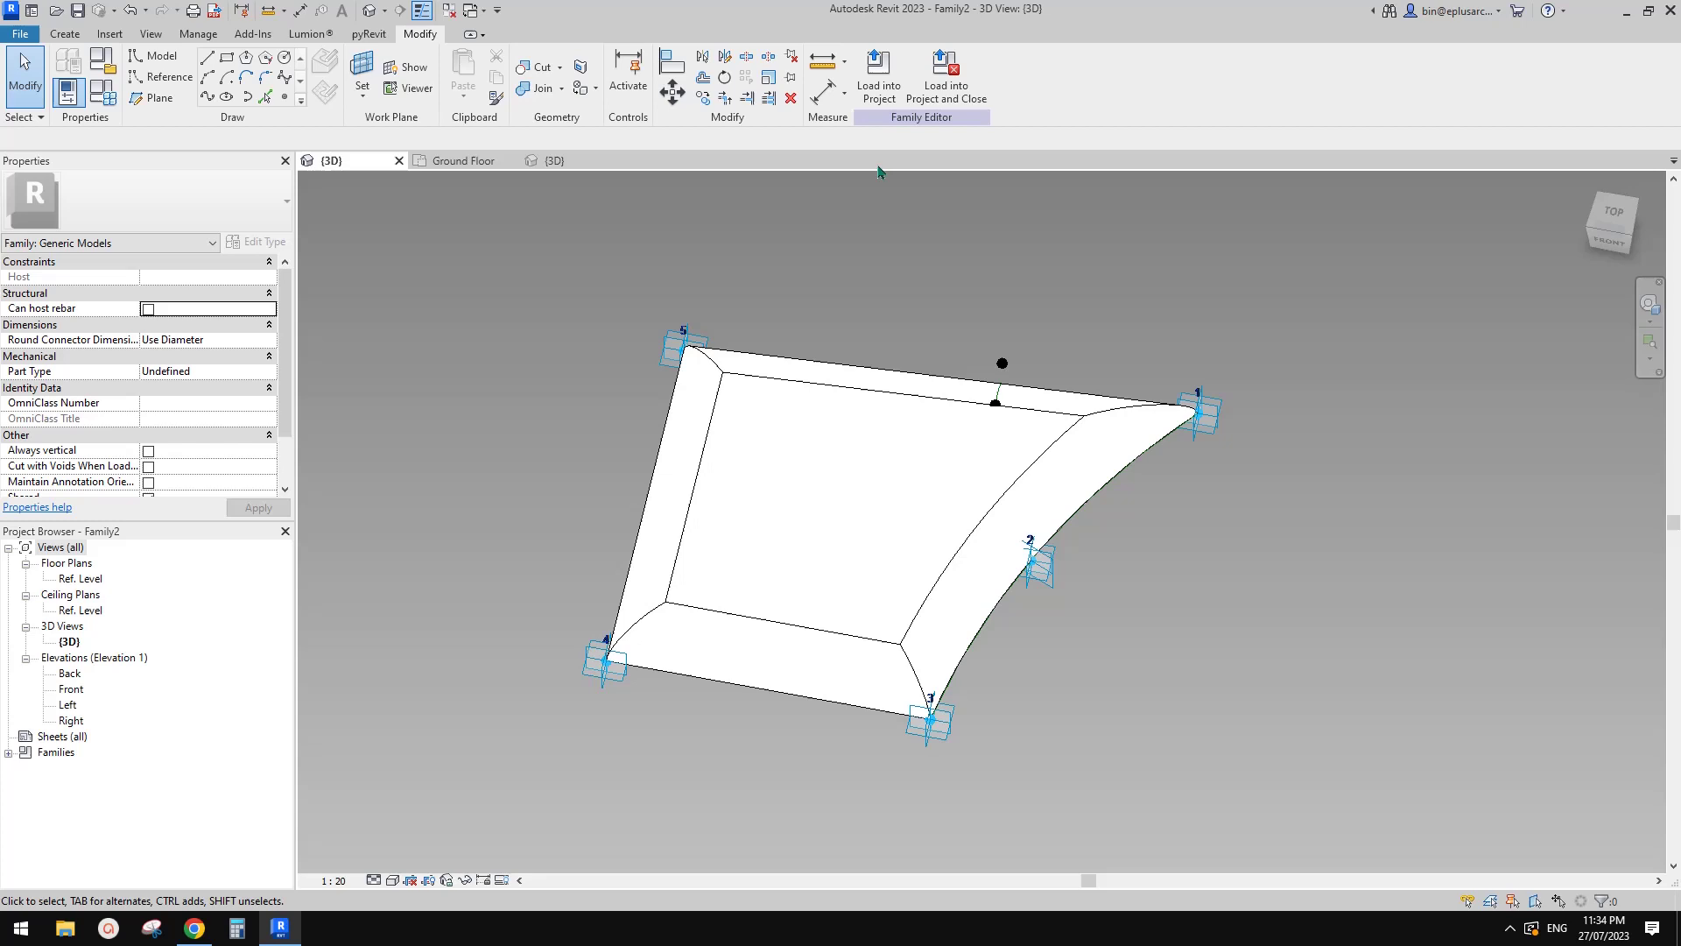
click(880, 91)
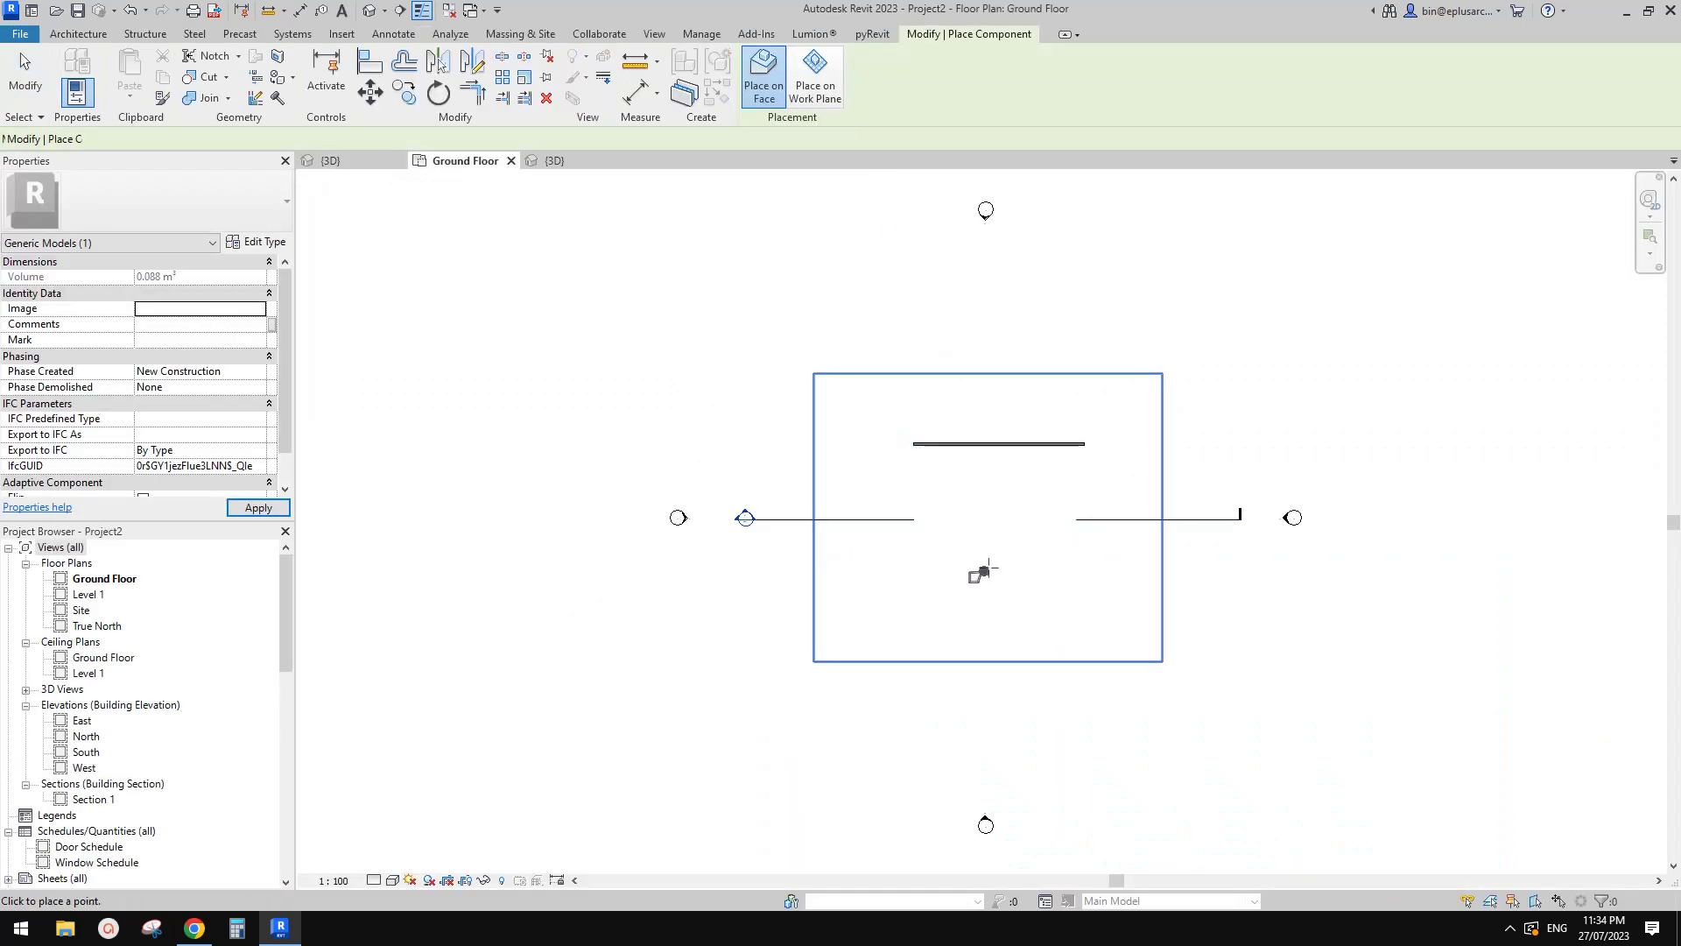
click(371, 12)
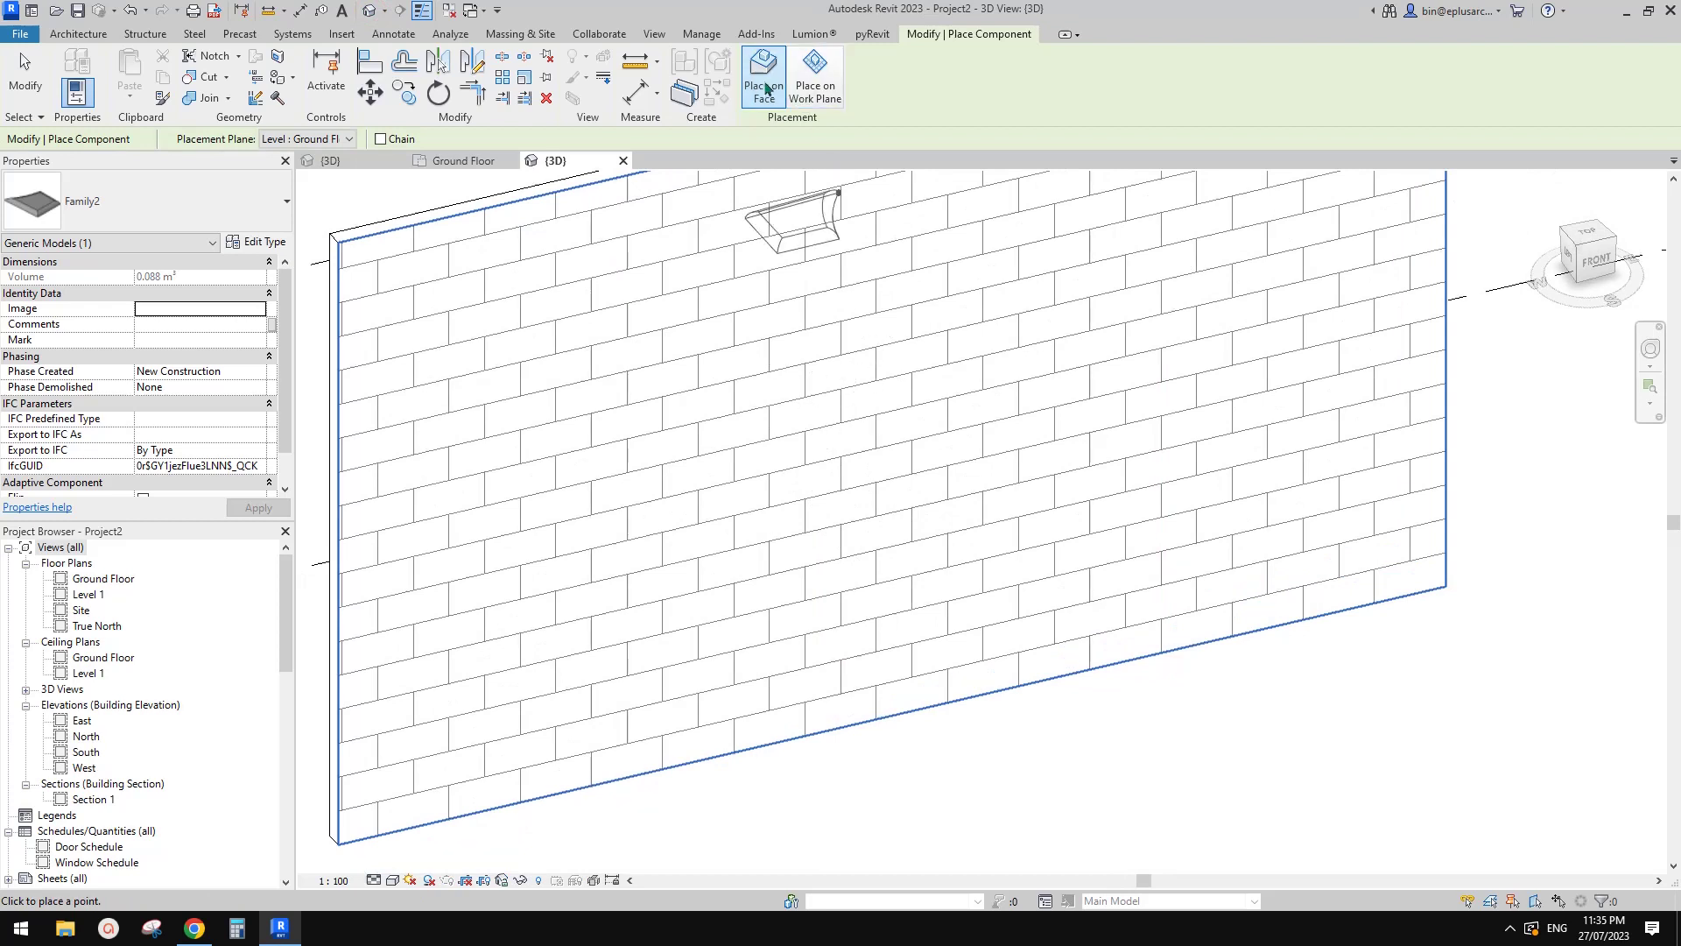
scroll(905, 455, up, 3)
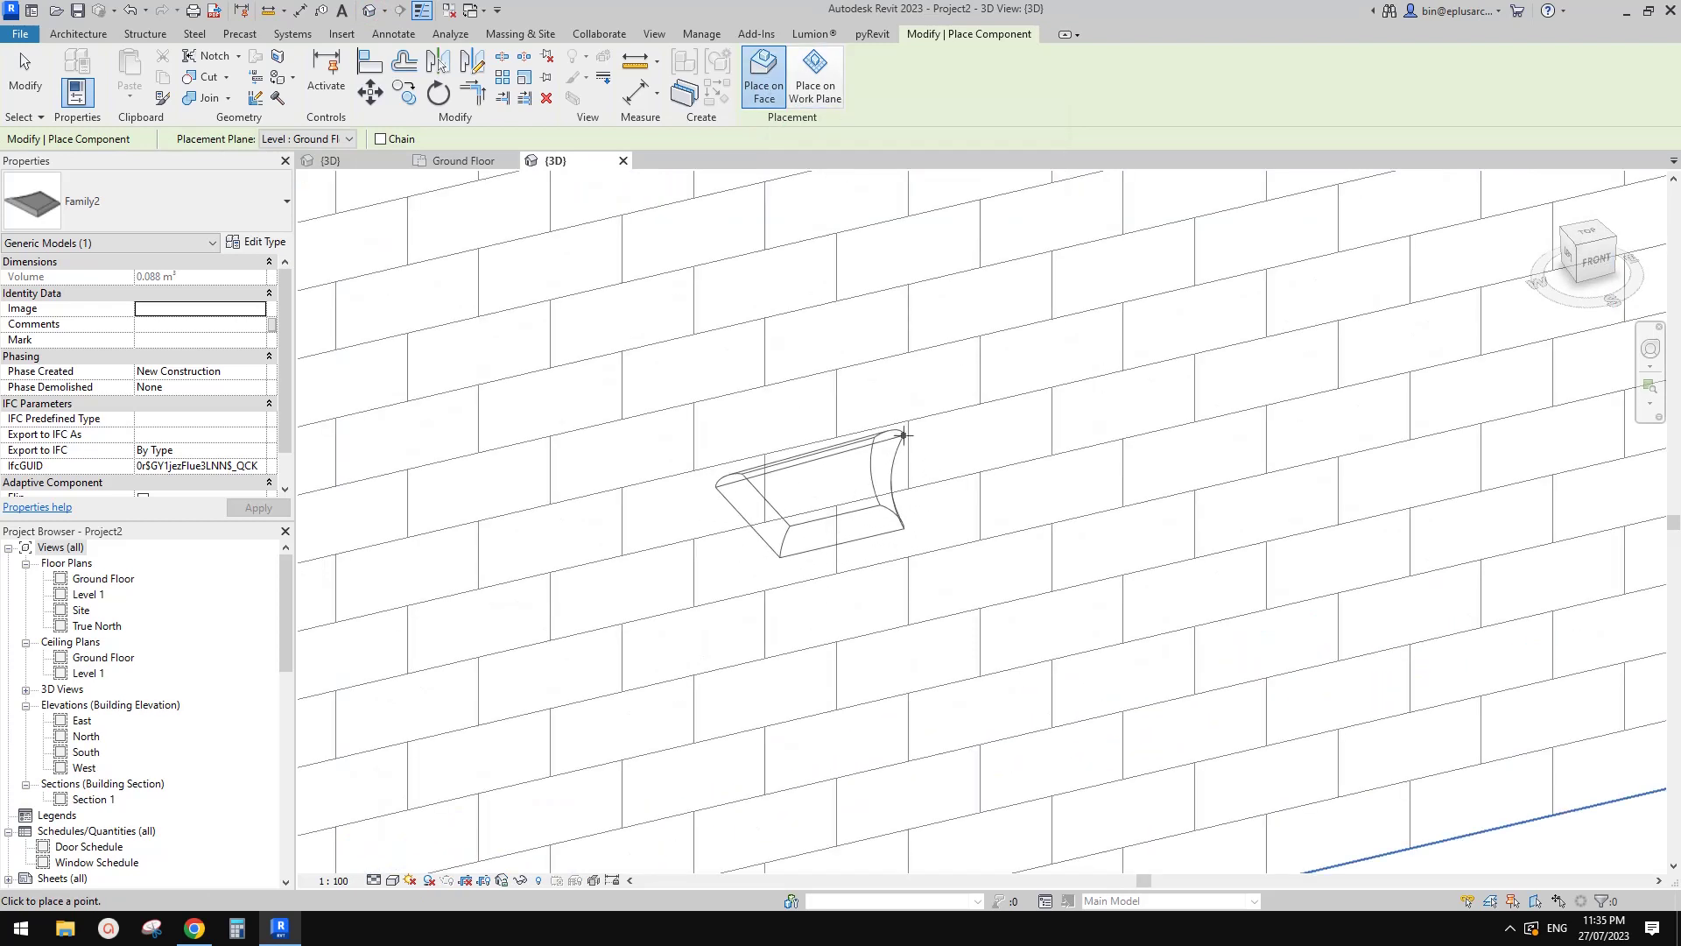
scroll(914, 486, down, 2)
key(Escape)
scroll(916, 491, down, 3)
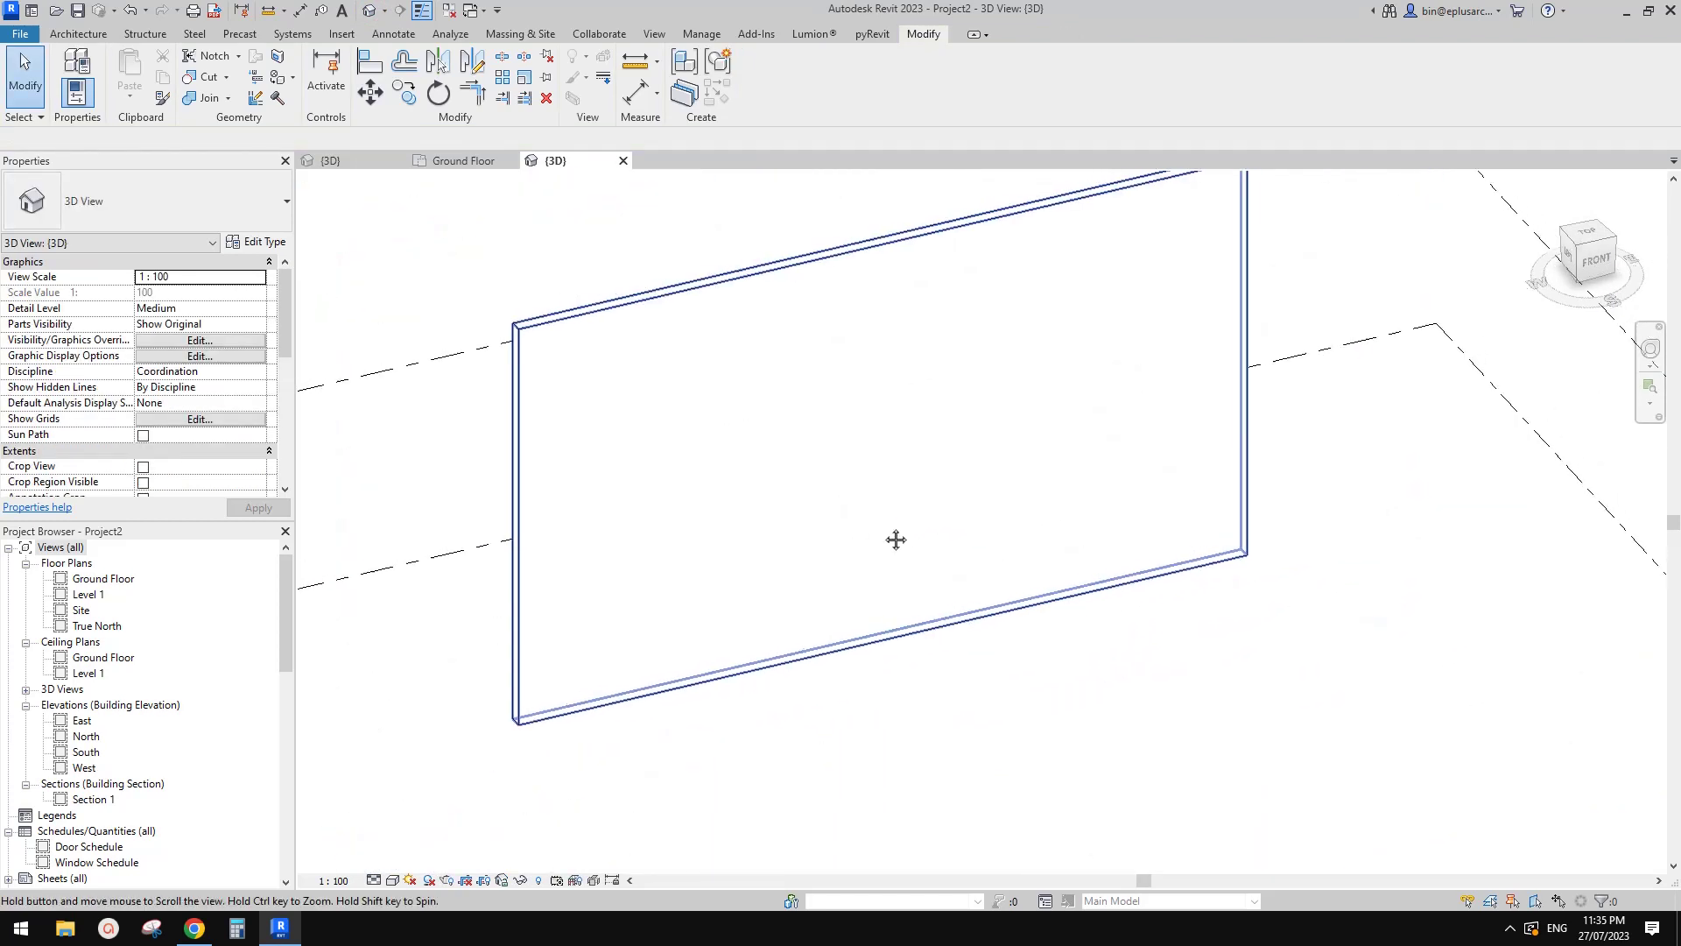
- Start editing the block wall's profile and sketch a semicircular arc near its middle as the head of an arched opening
click(850, 509)
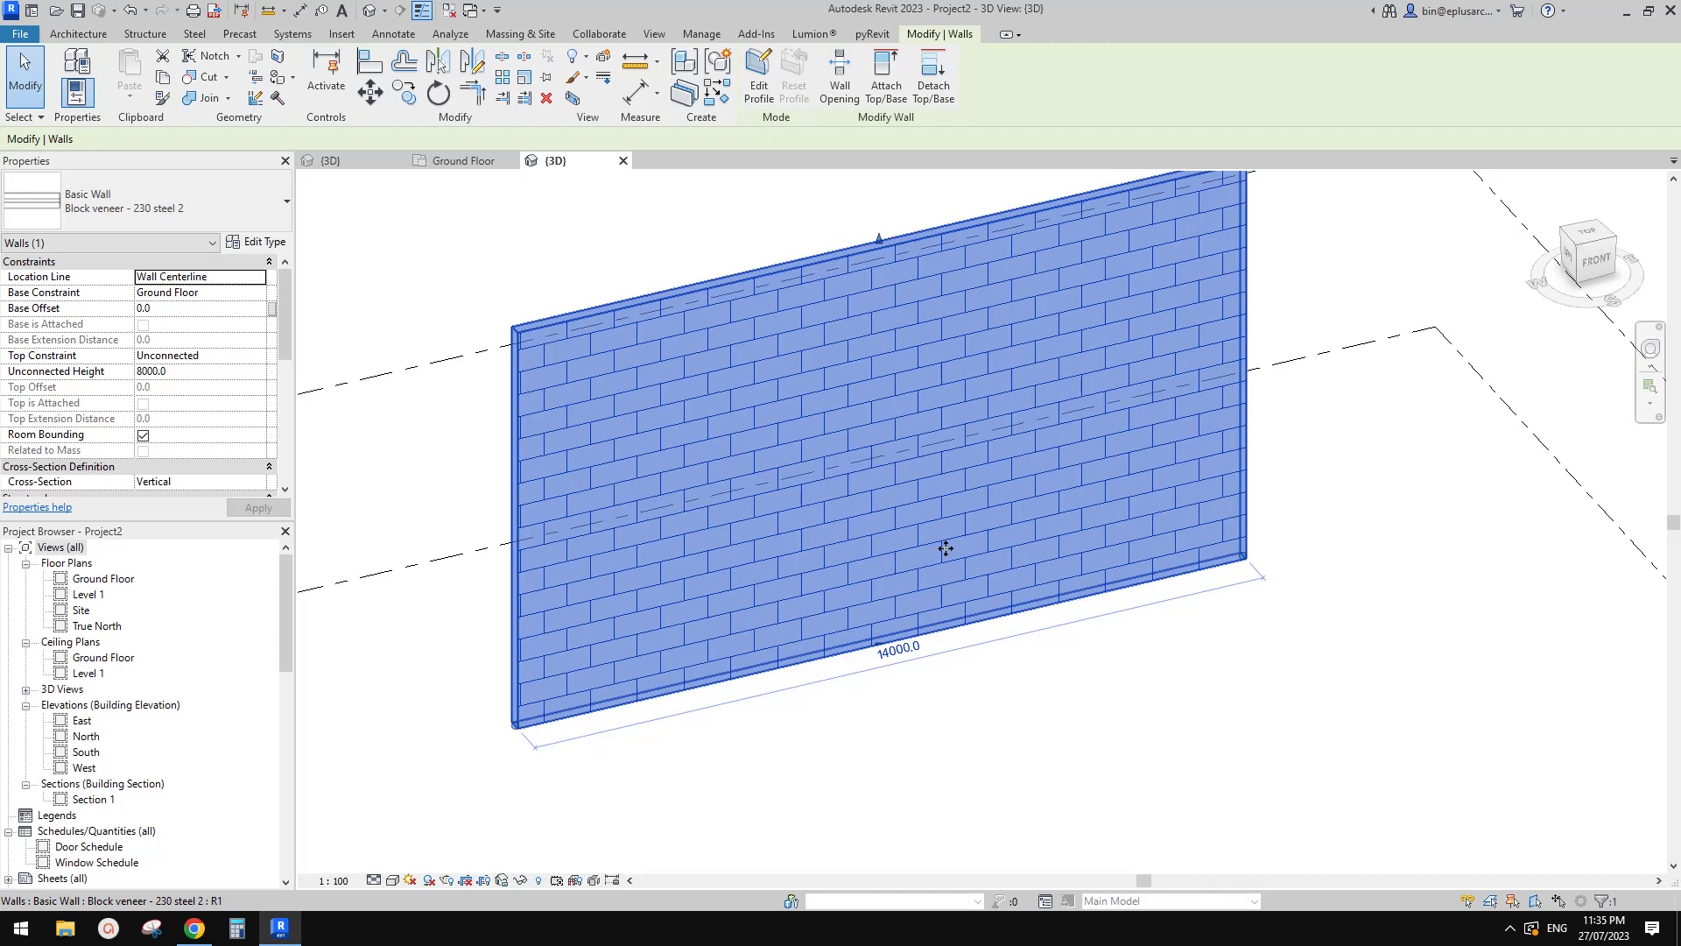
click(760, 87)
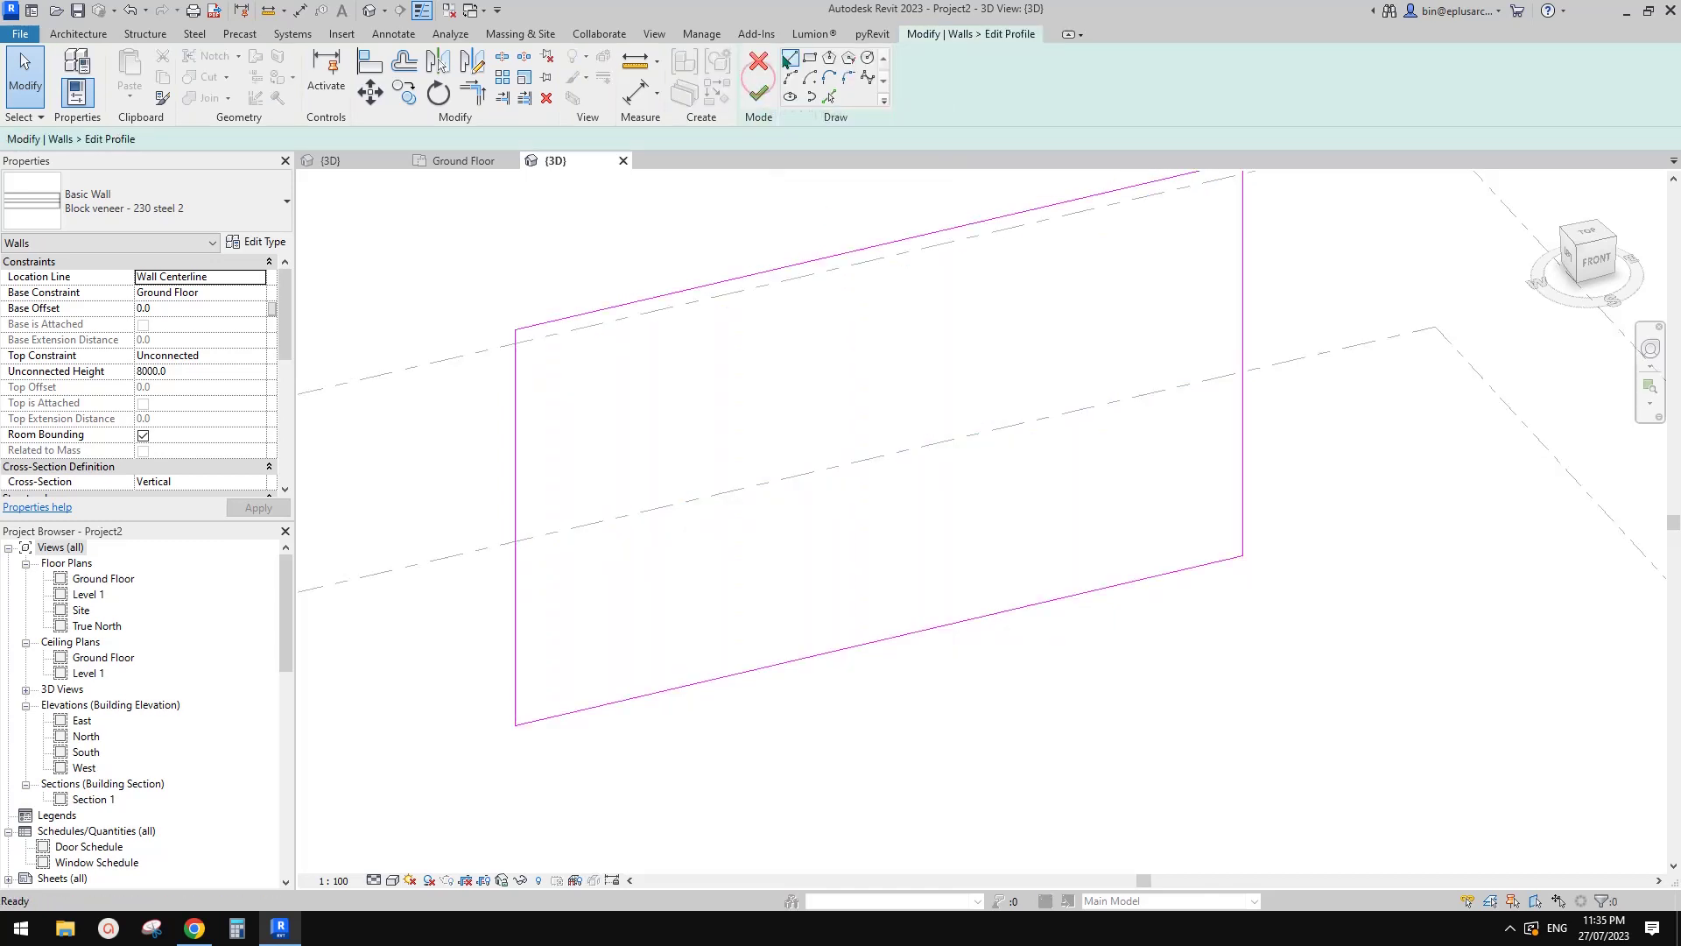
click(788, 60)
click(826, 509)
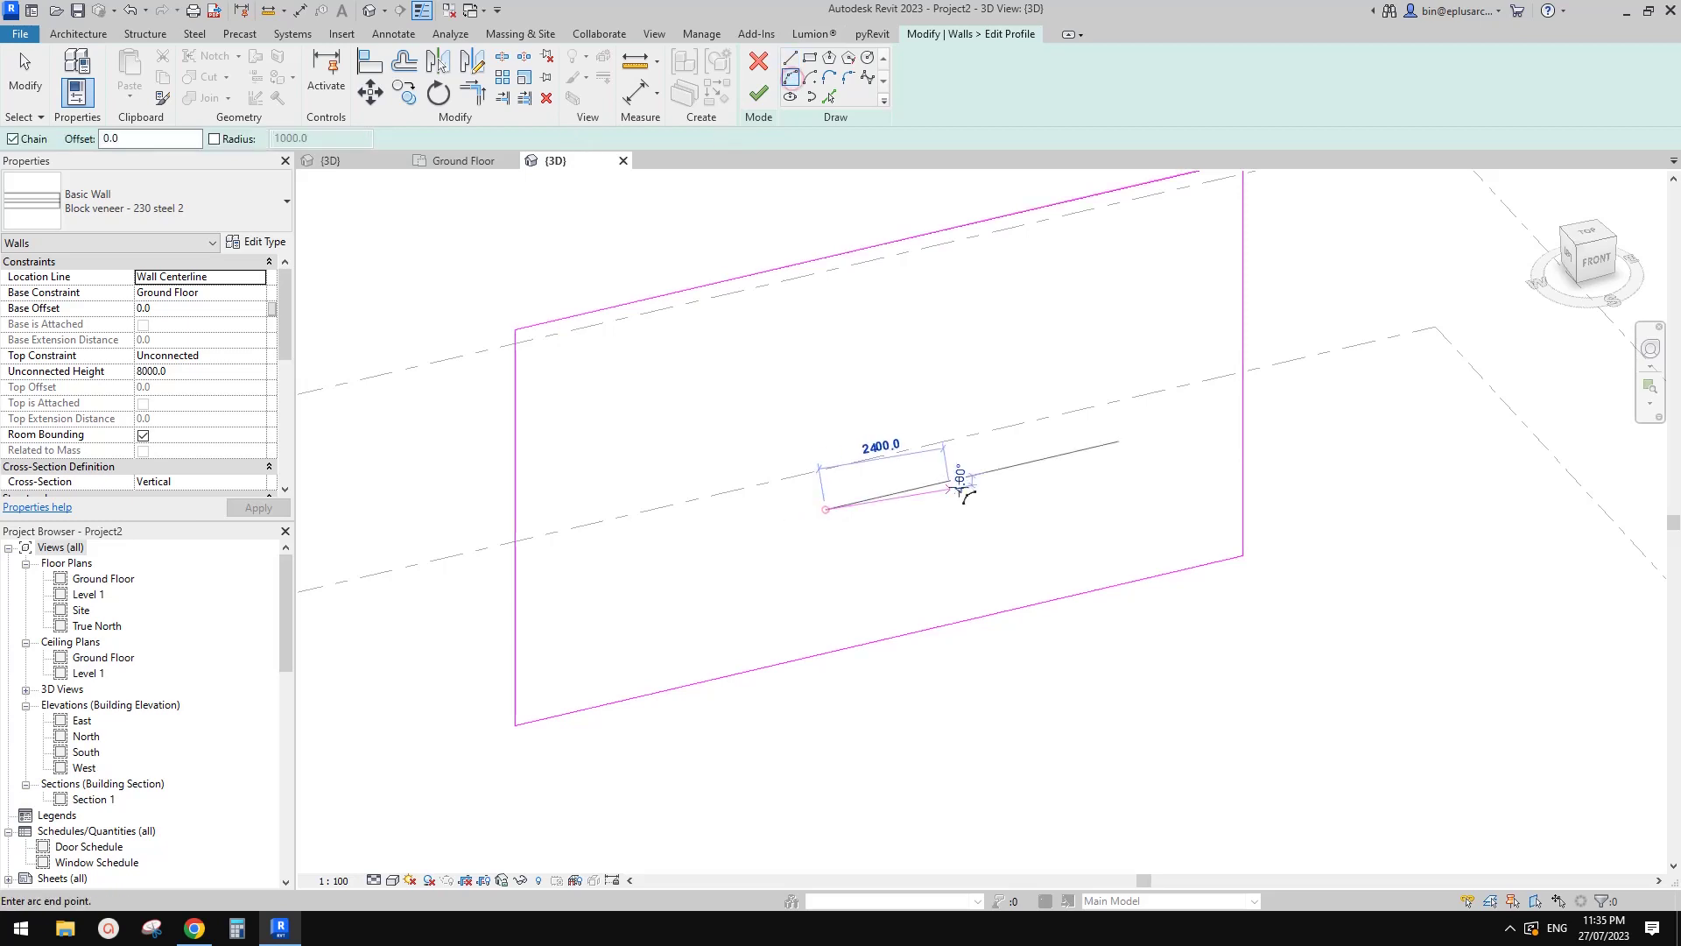
click(908, 490)
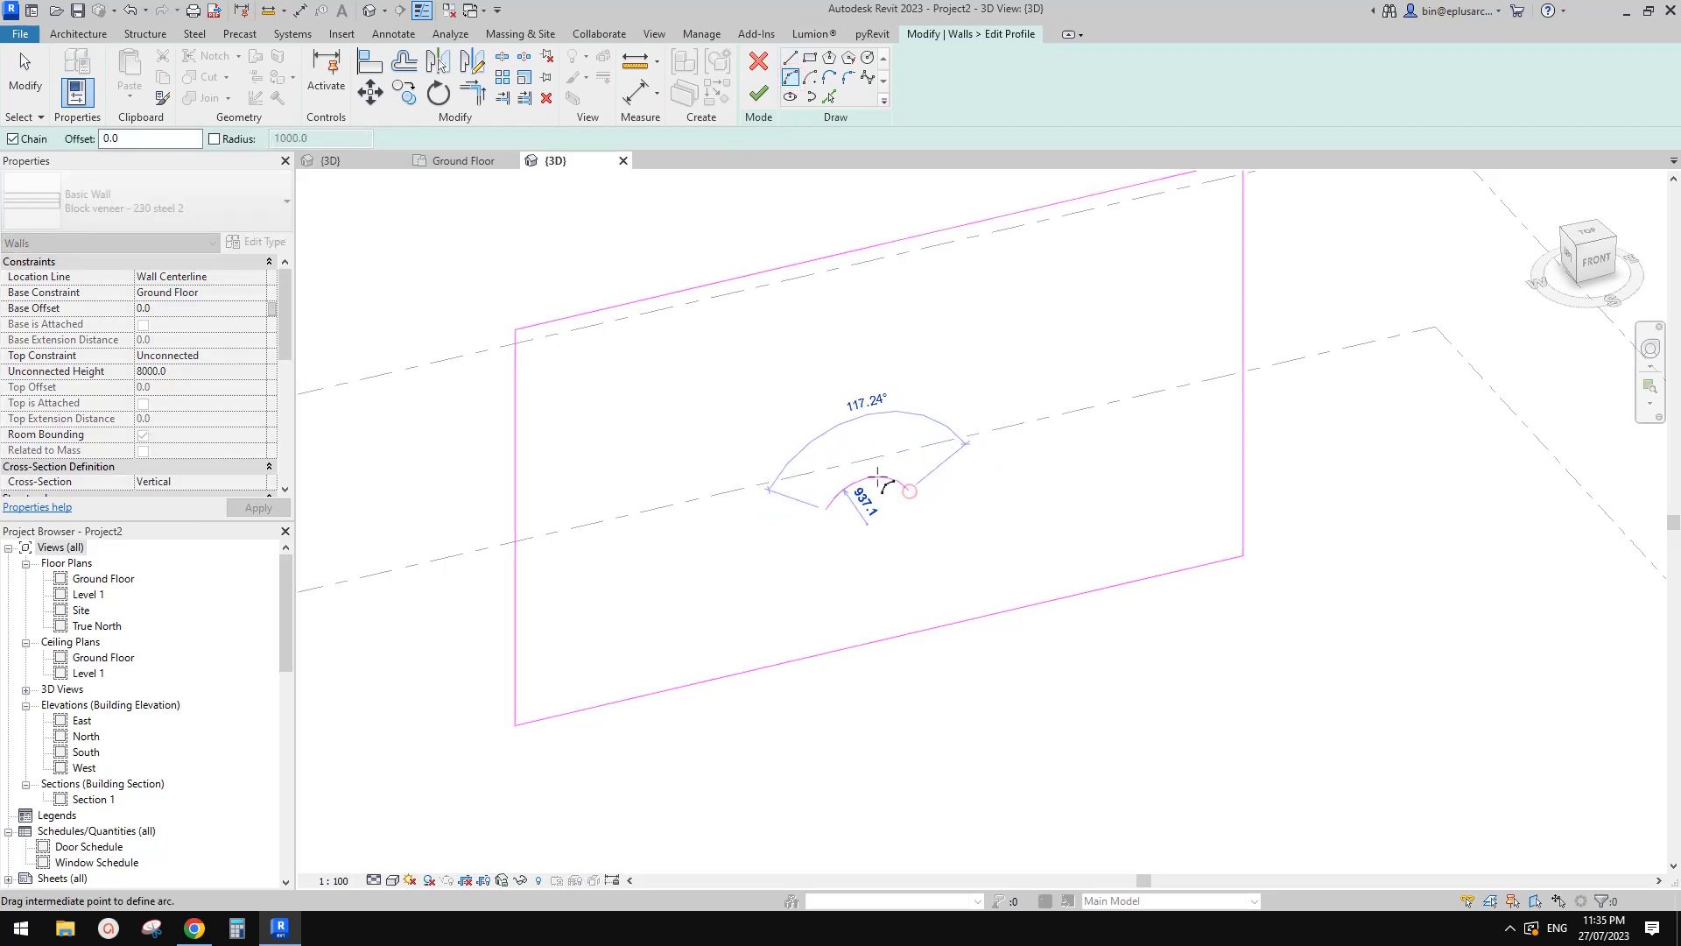
click(876, 462)
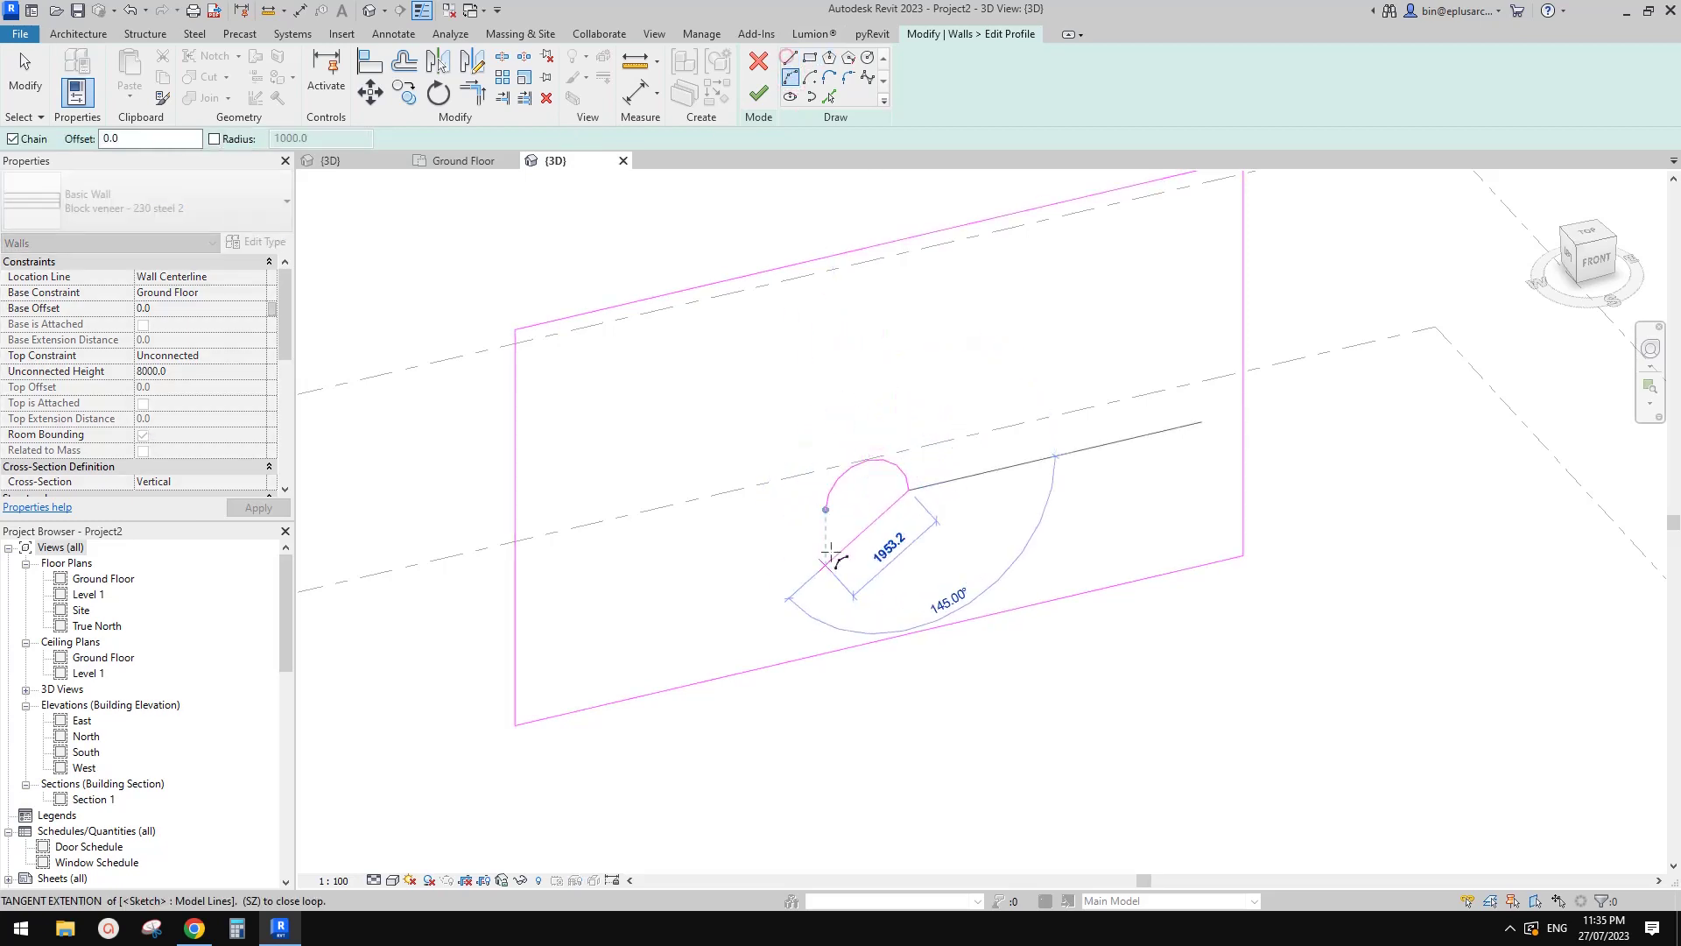
click(906, 633)
key(Escape)
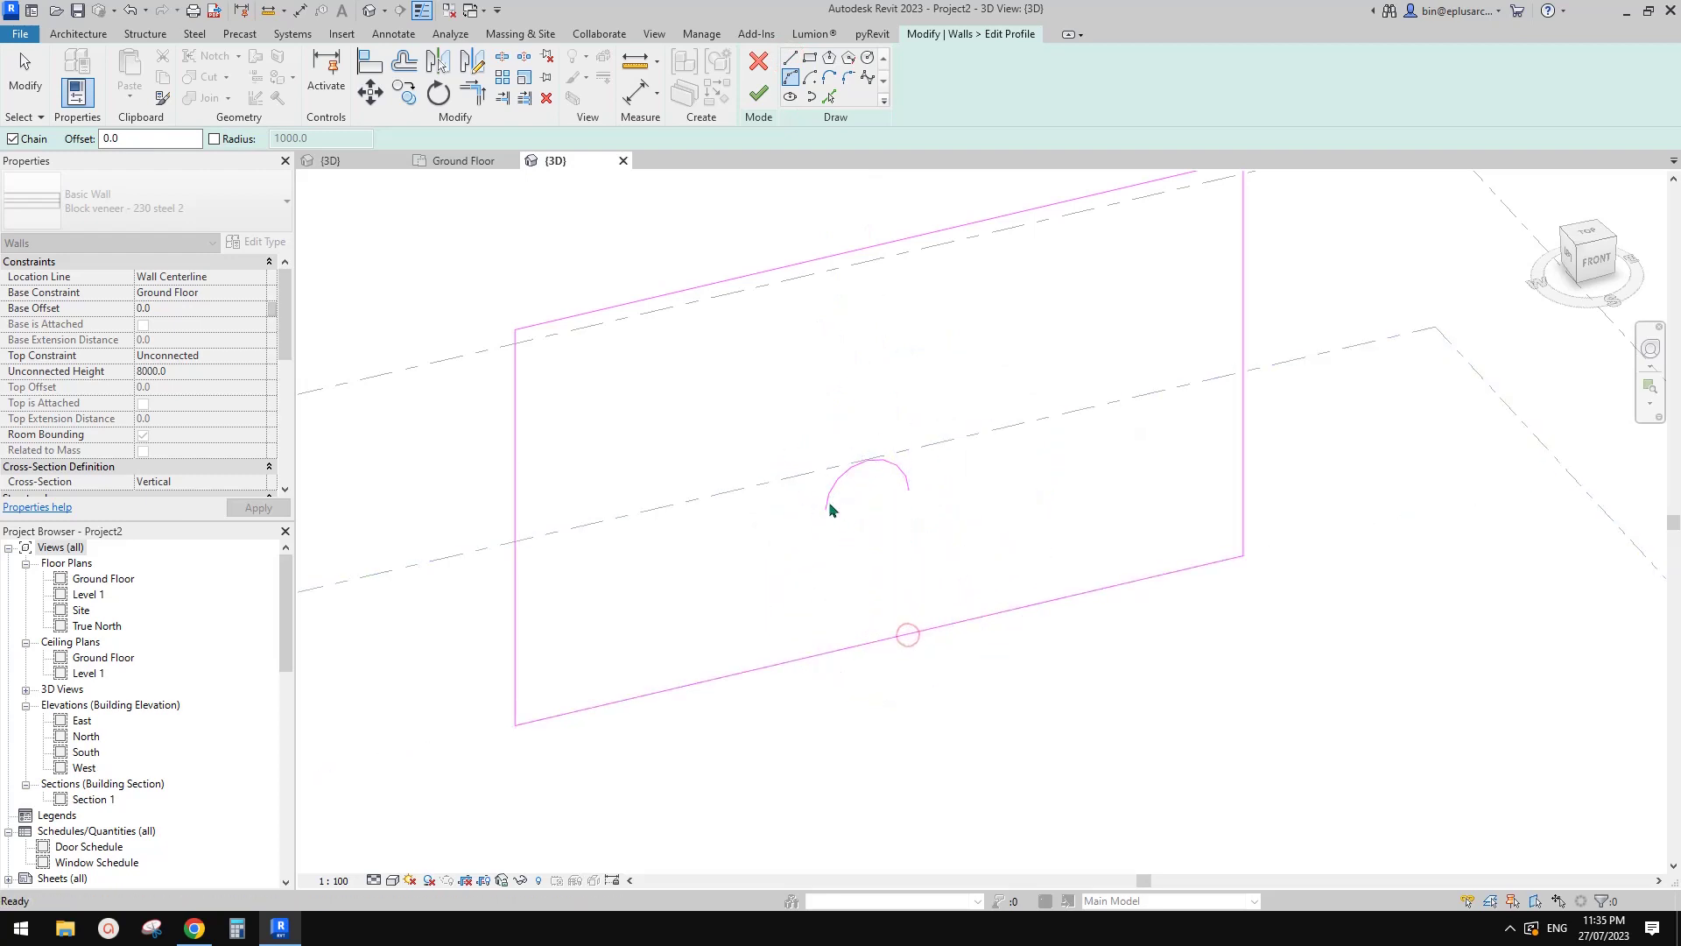
- Draw vertical jamb lines from both ends of the arc down to the wall profile's bottom edge
click(789, 58)
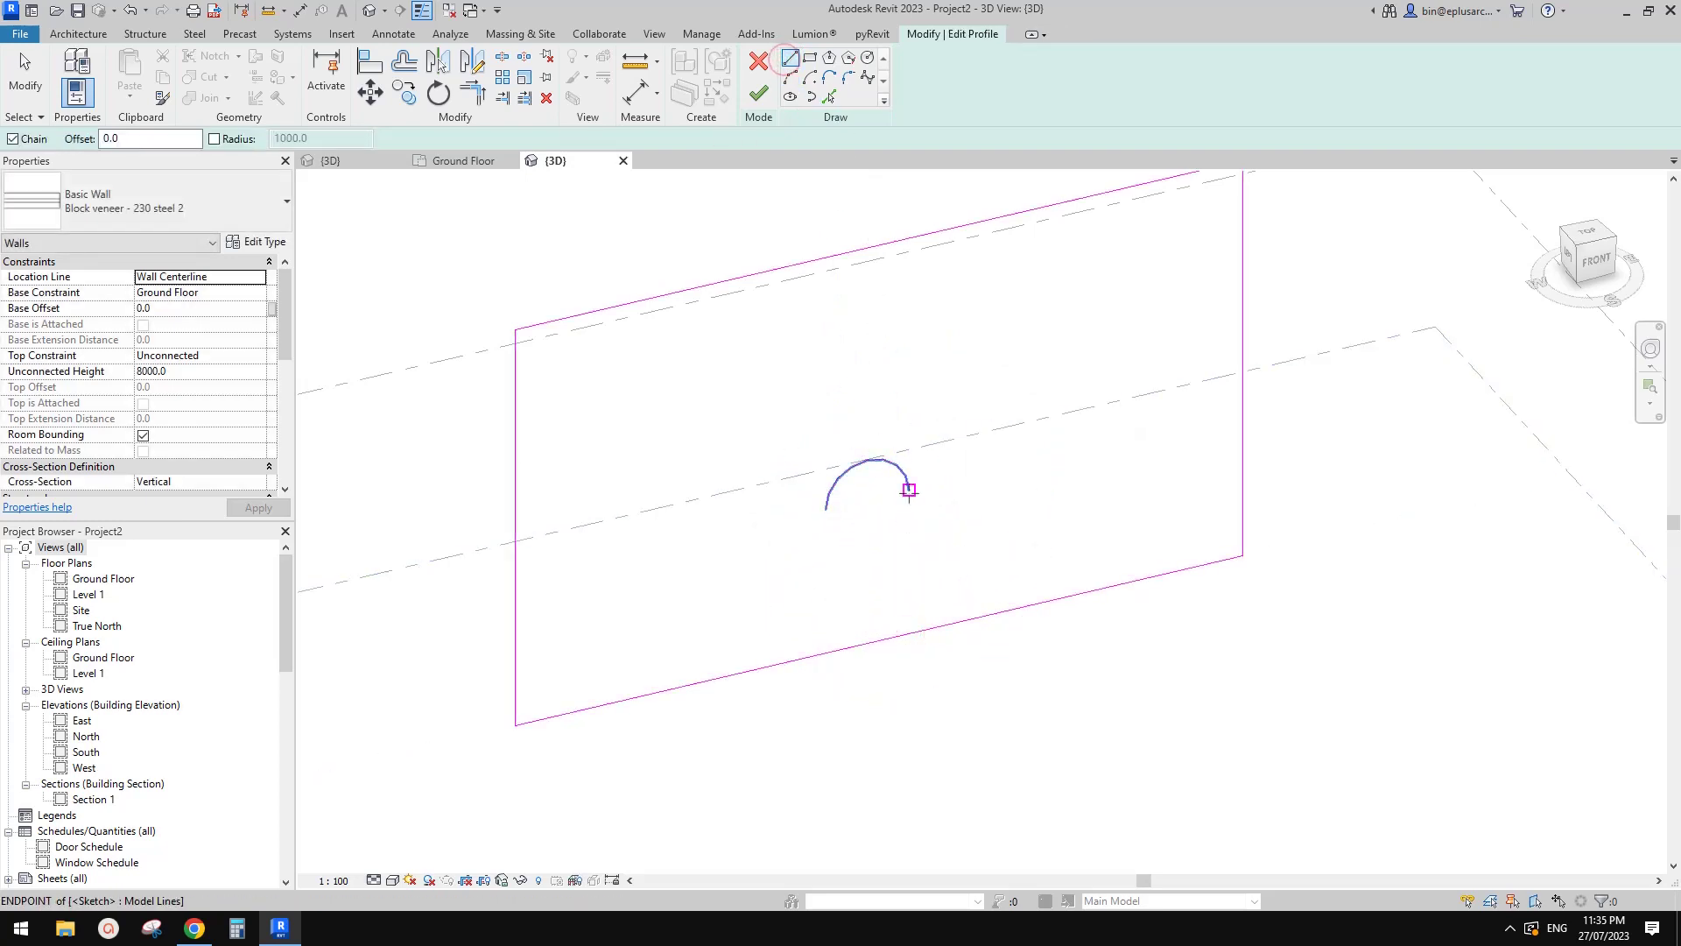
click(909, 490)
click(909, 632)
key(Escape)
click(828, 510)
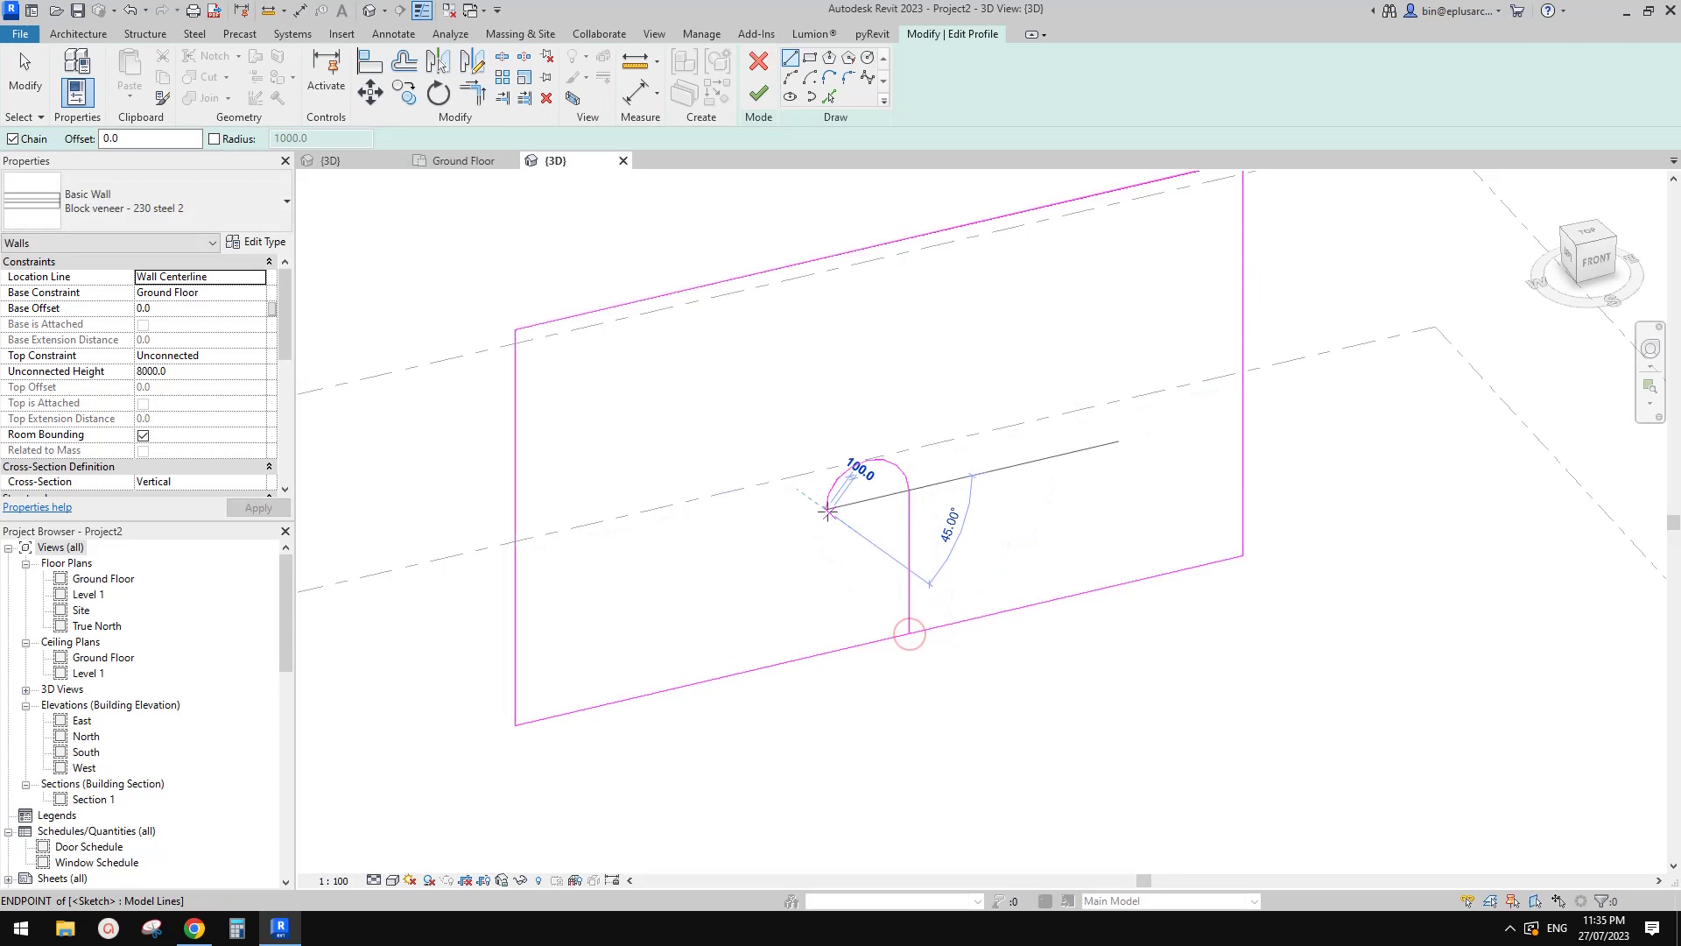
click(827, 651)
key(Escape)
key(Escape)
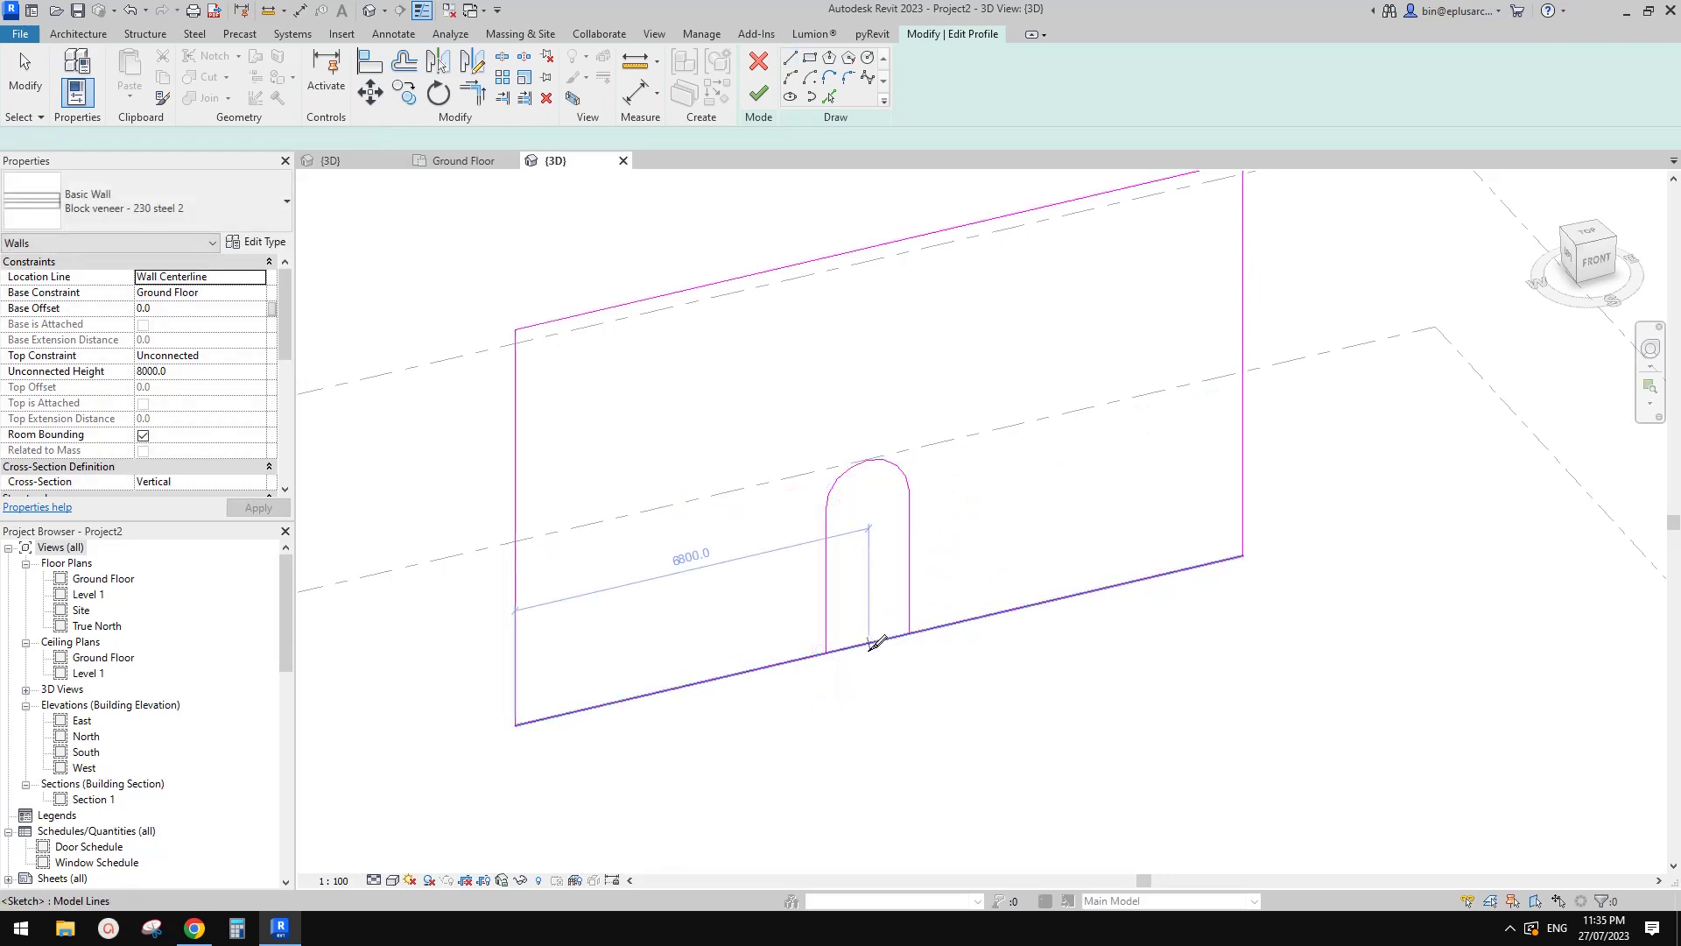
- Trim the wall's bottom edge to both jamb lines to open the doorway, and finish the profile sketch
key(t)
key(r)
click(829, 637)
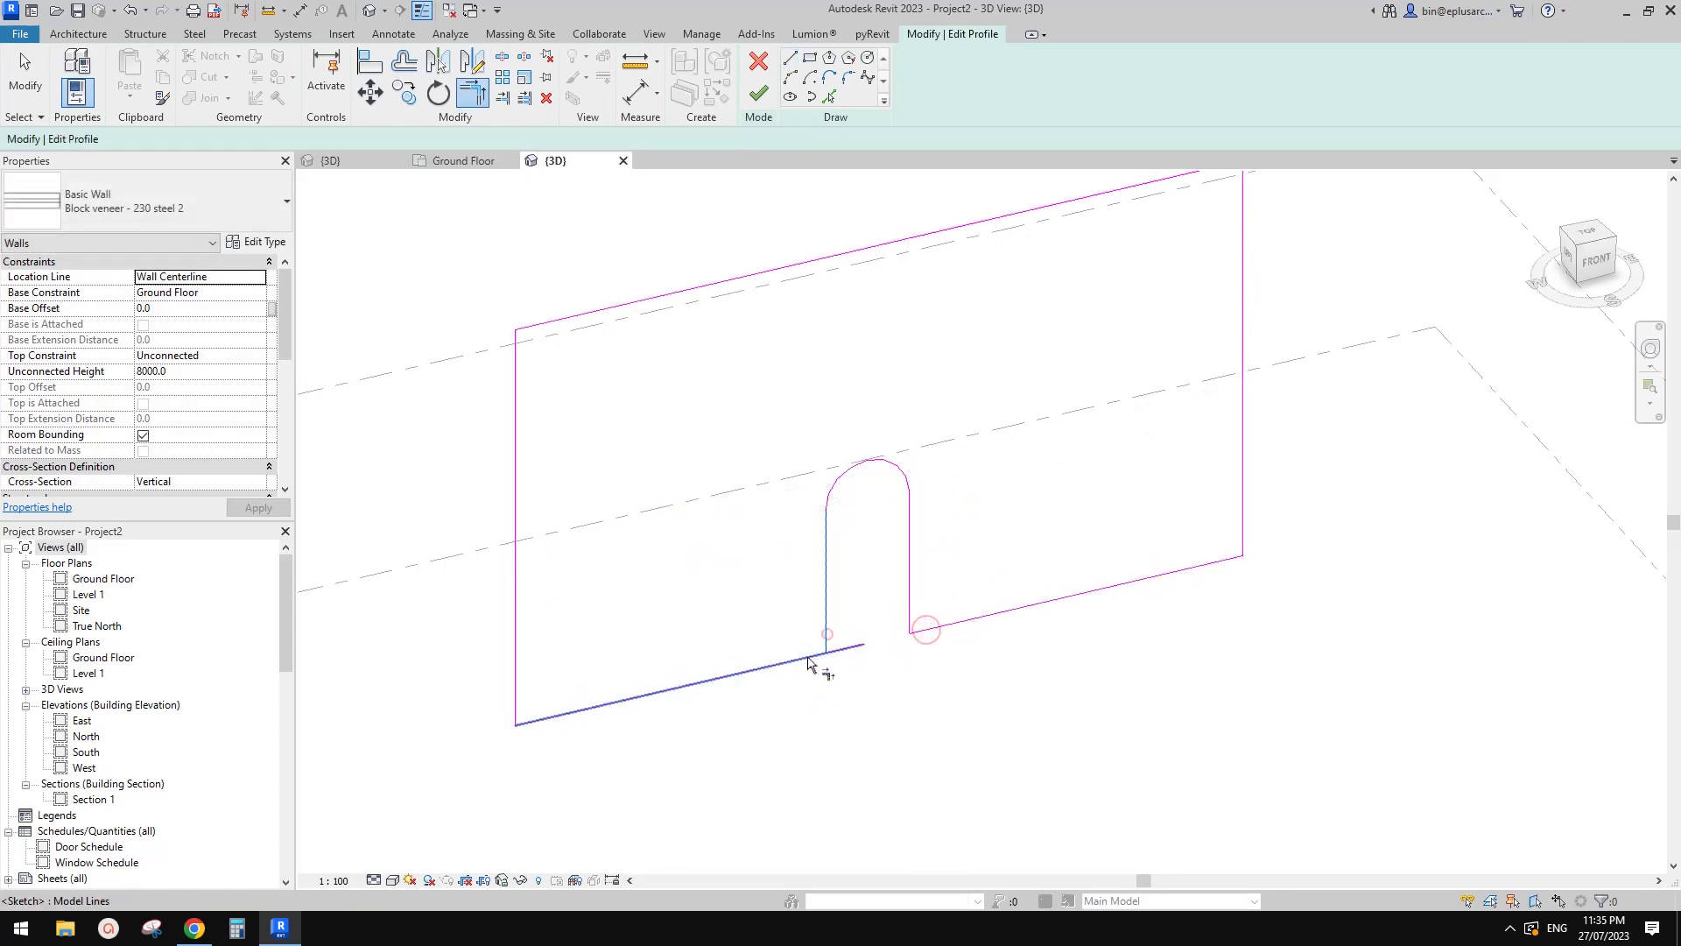
click(810, 657)
key(Escape)
scroll(884, 526, up, 2)
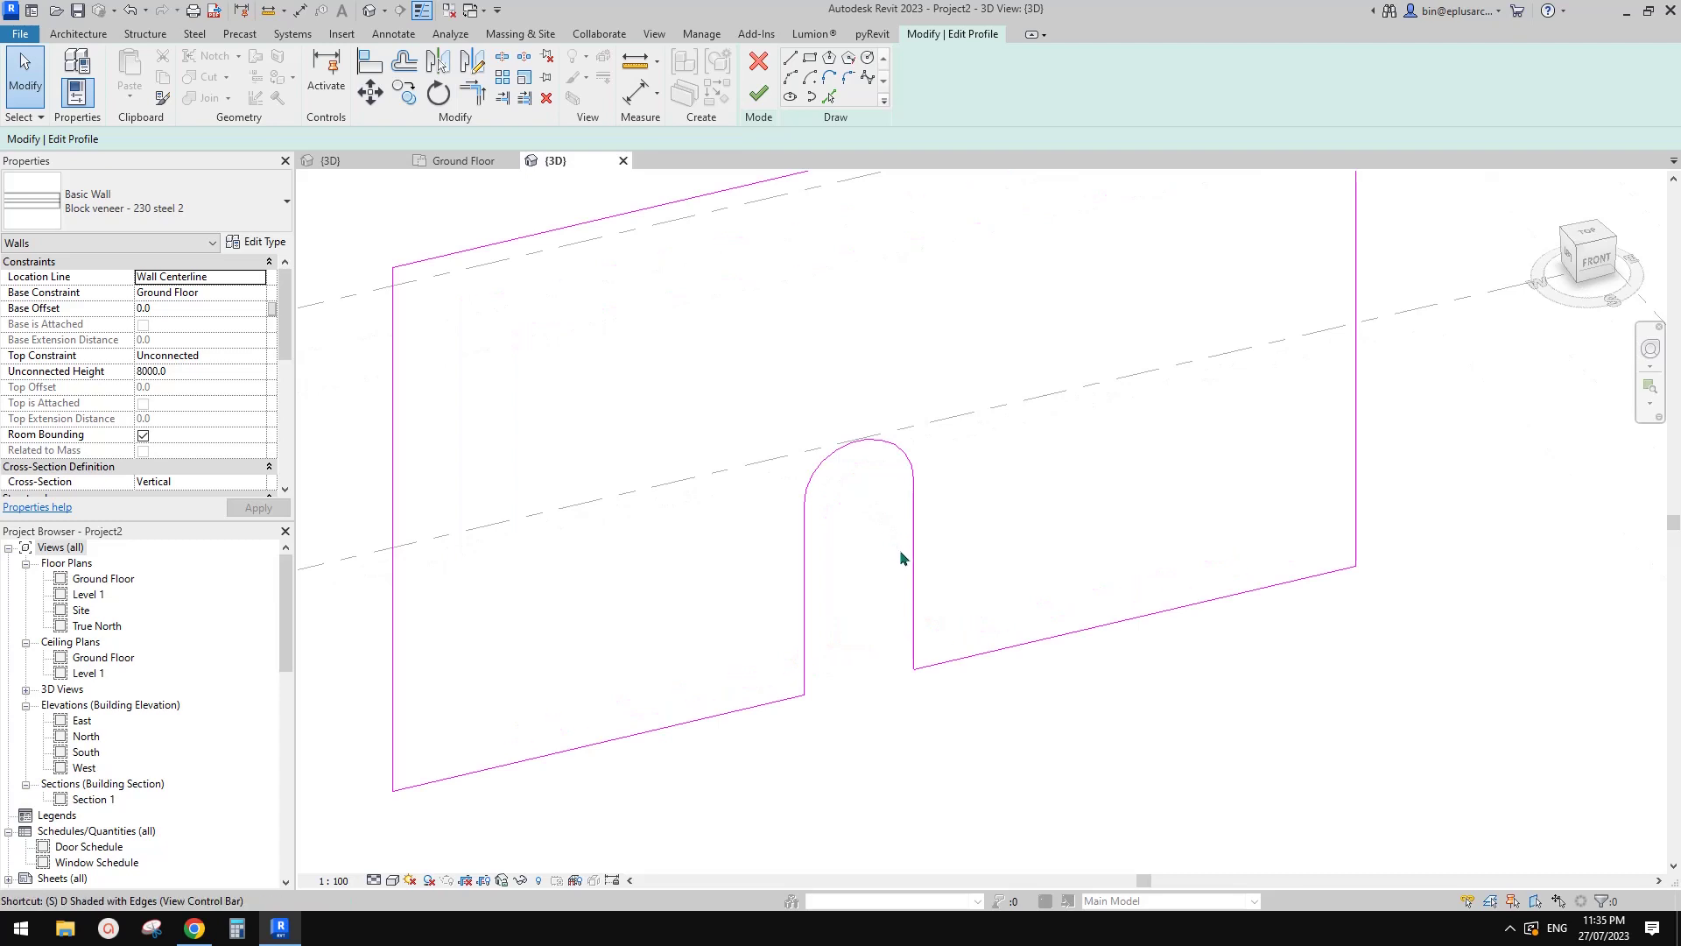
middle_drag(909, 557, 905, 589)
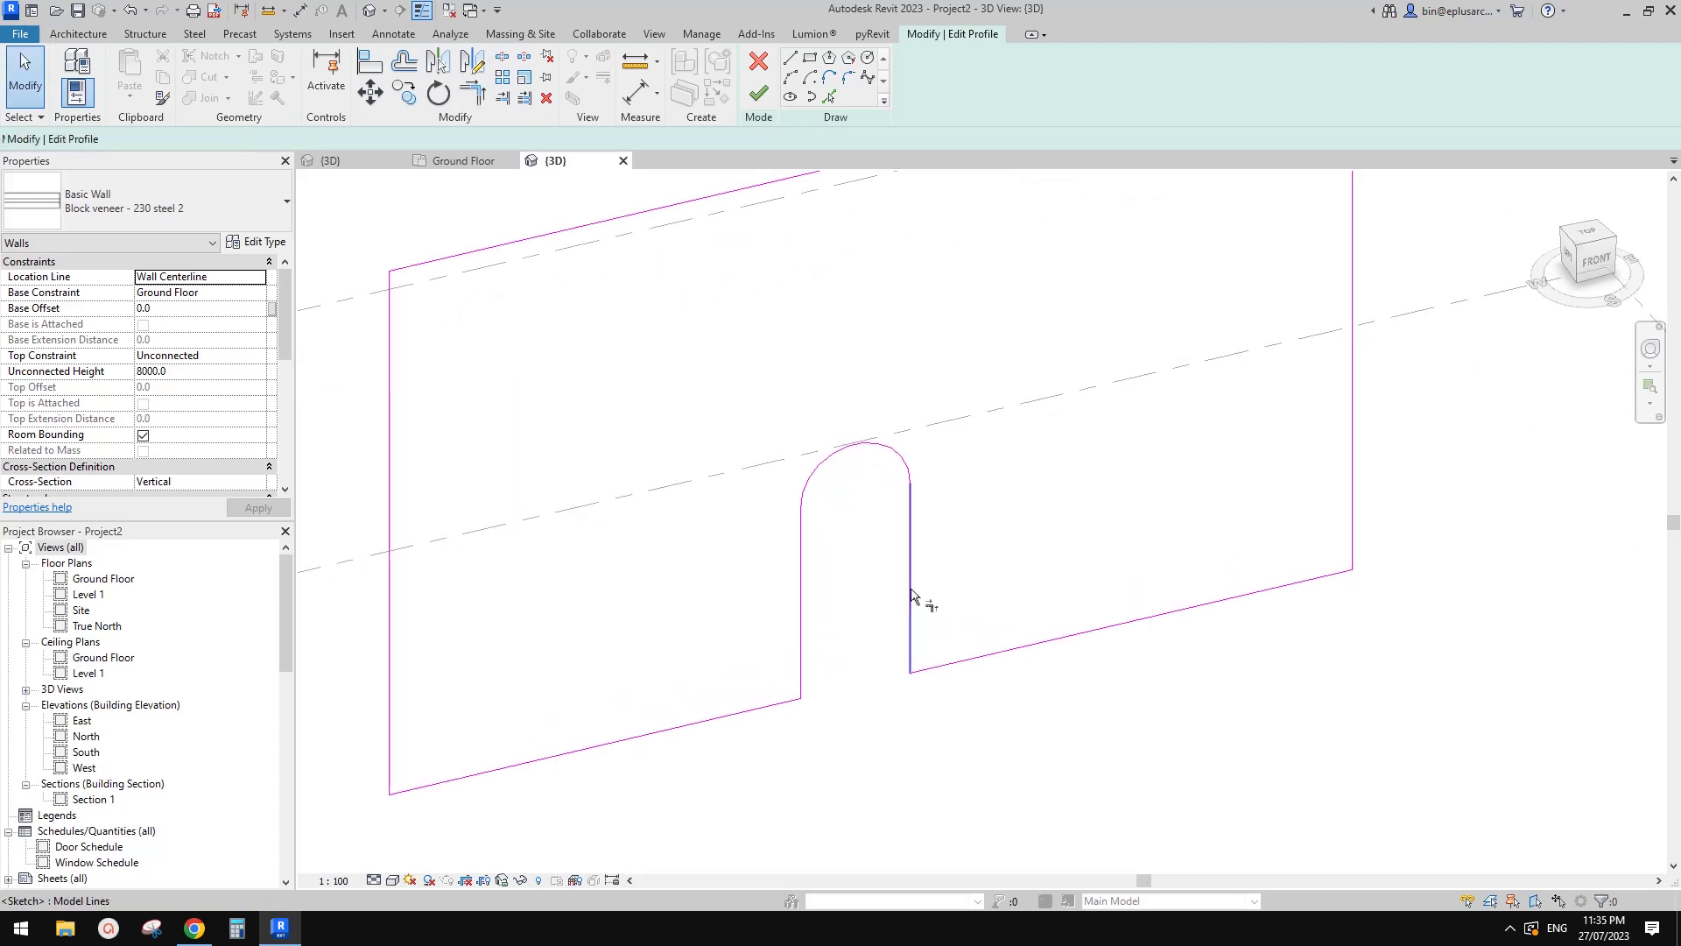
key(t)
key(r)
click(760, 96)
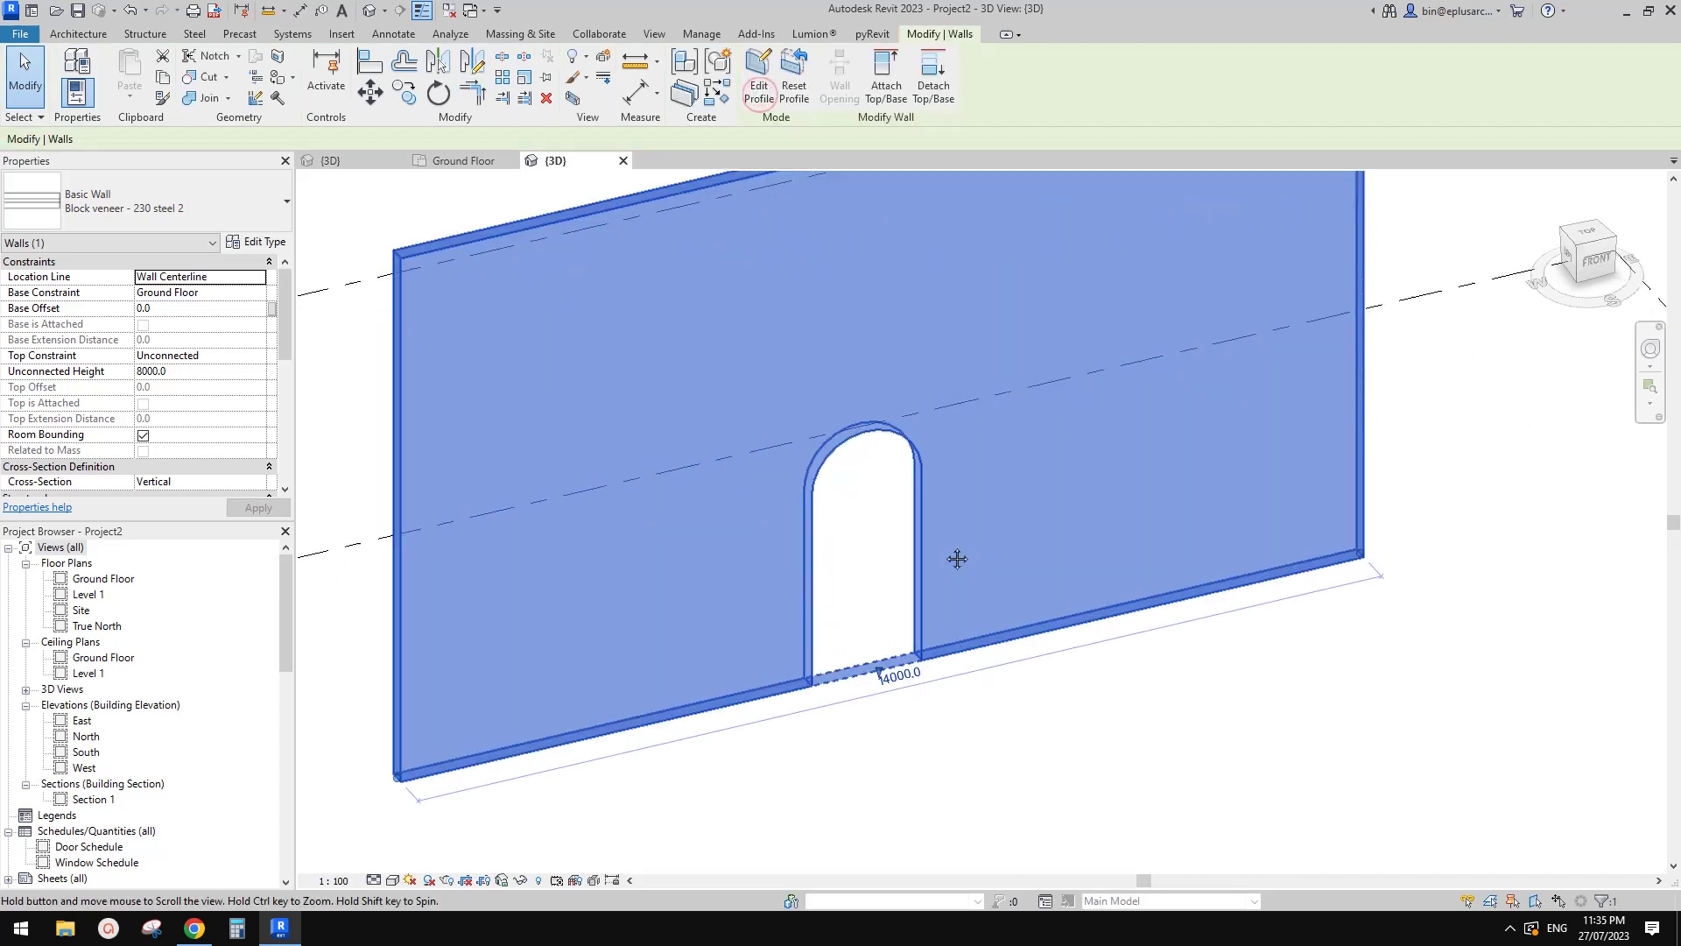
- Nudge the wall's block surface pattern slightly left and down by one of its vertical joints beside the arch
key(Escape)
shift+middle_drag(957, 555, 918, 404)
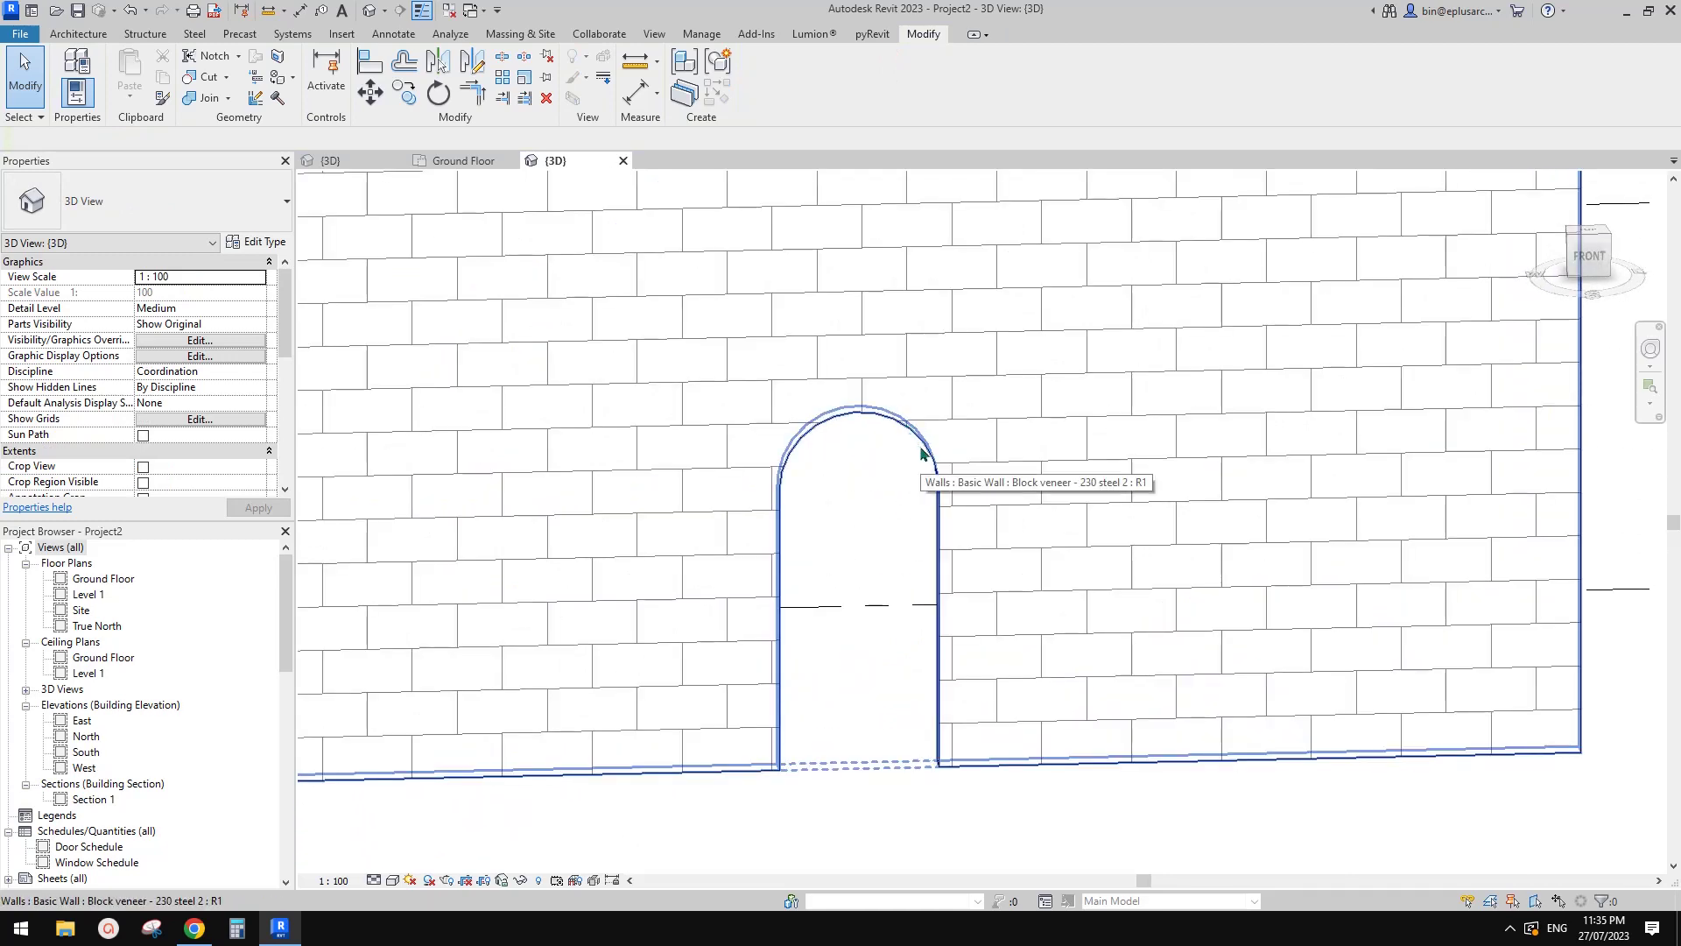
scroll(921, 453, up, 3)
scroll(890, 418, up, 4)
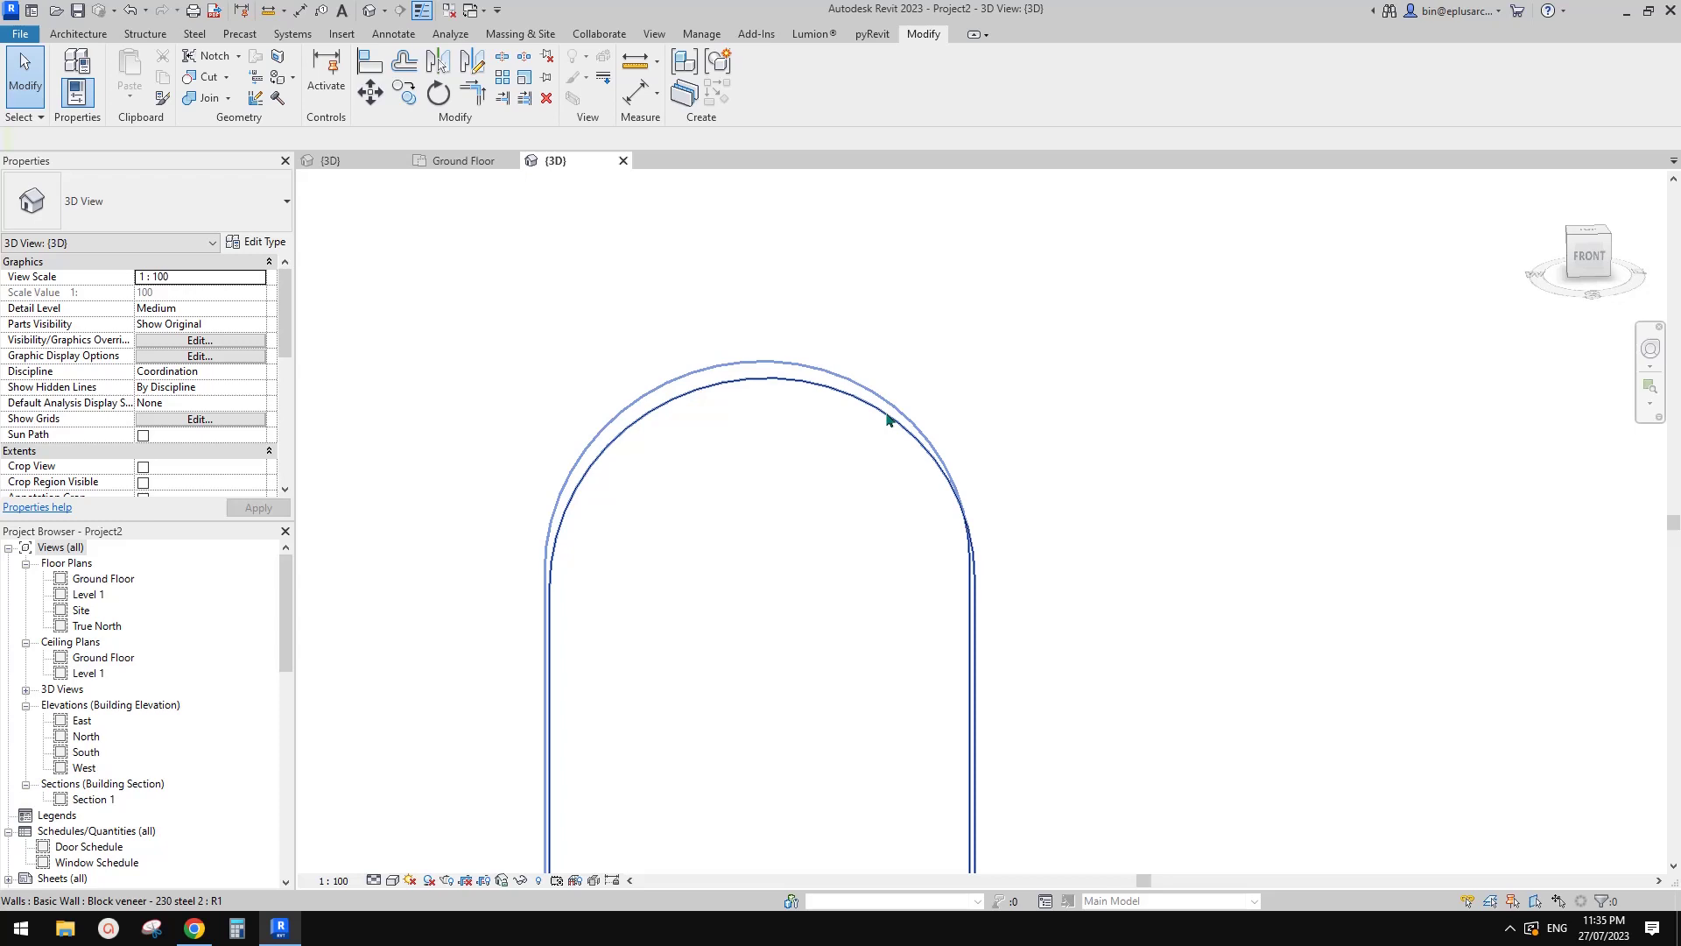
scroll(899, 422, down, 3)
middle_drag(959, 553, 919, 447)
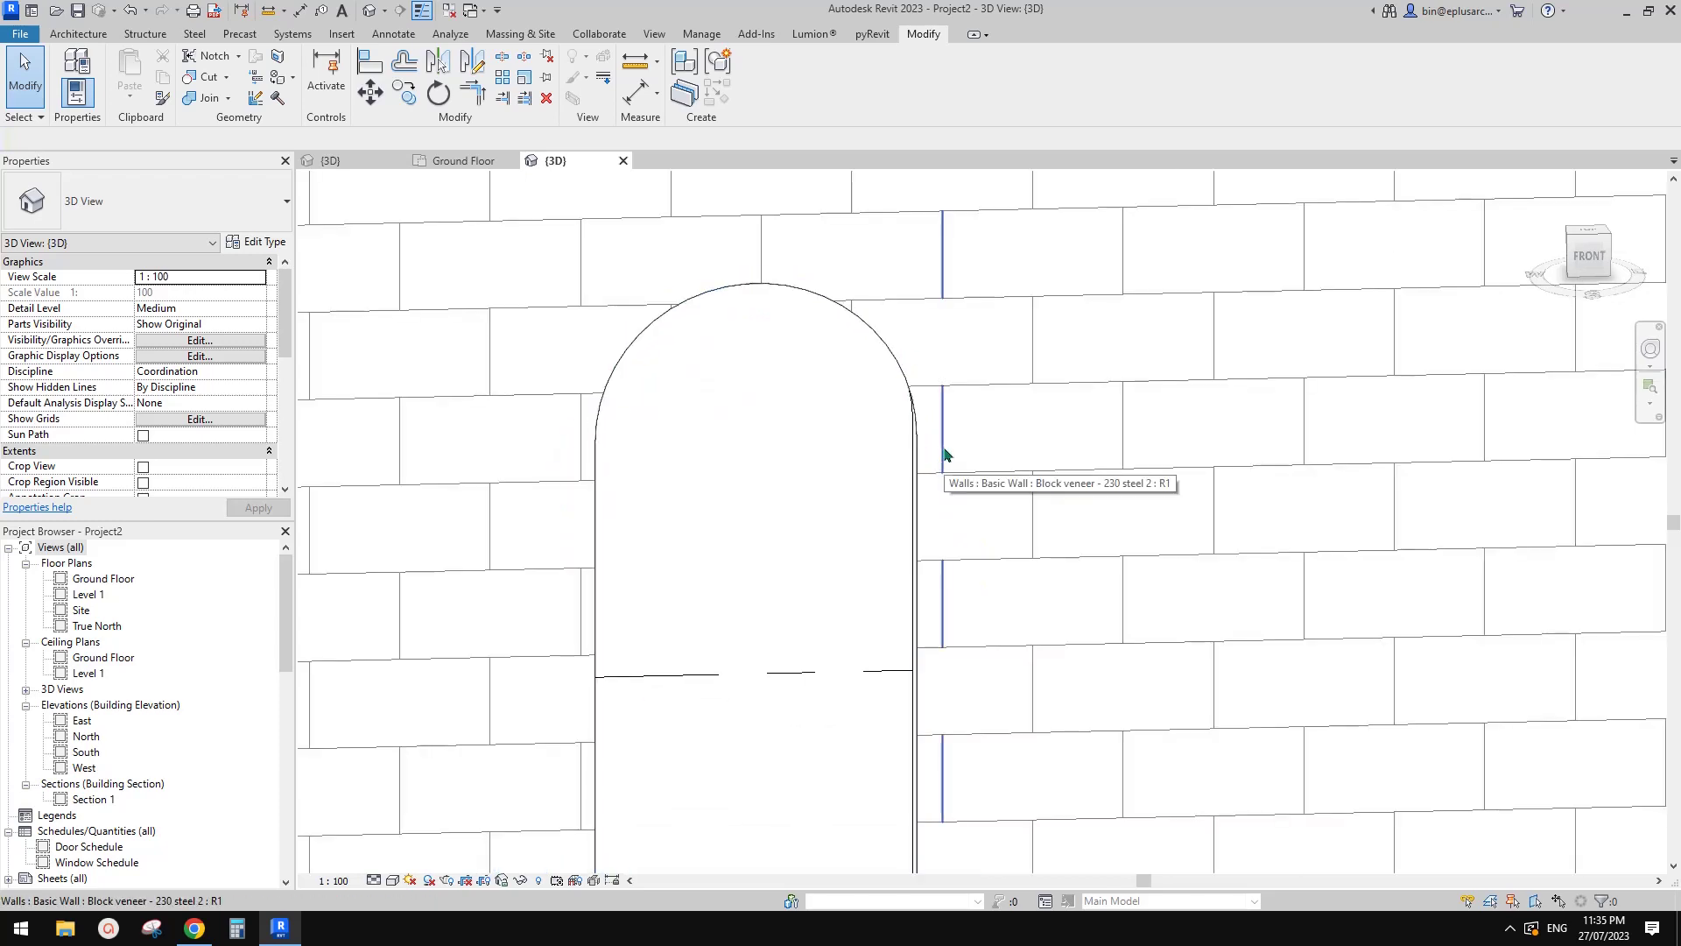
click(943, 448)
key(Left)
key(Left)
key(Left)
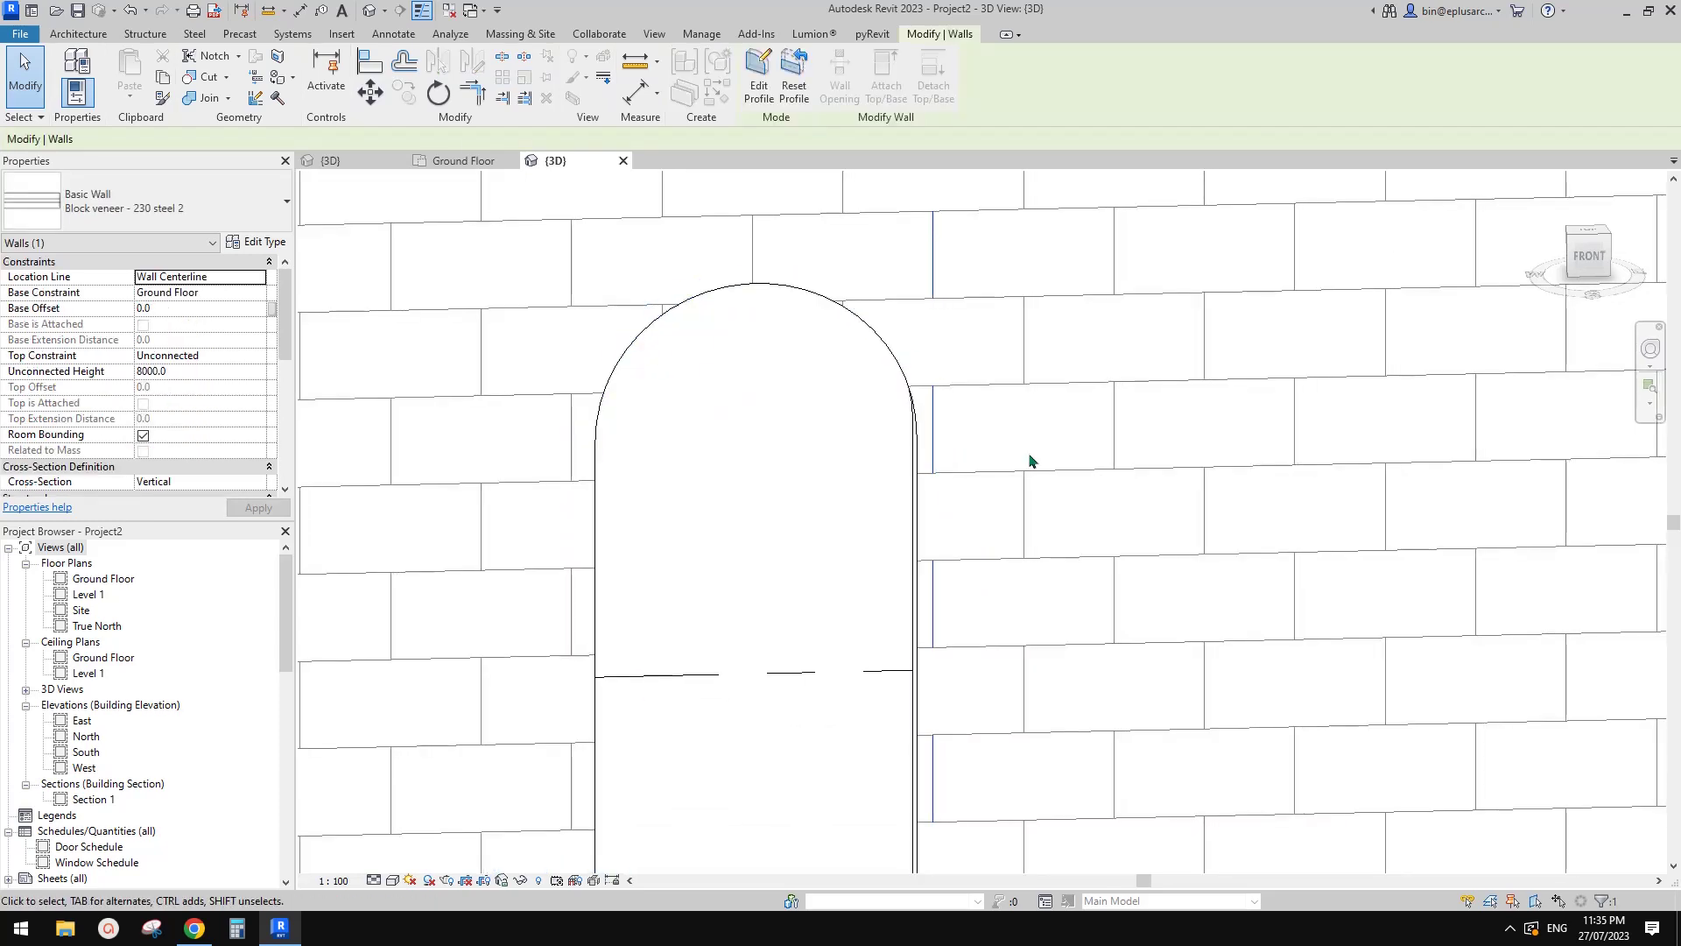
key(Down)
key(Down)
key(Down)
key(Down)
key(Down)
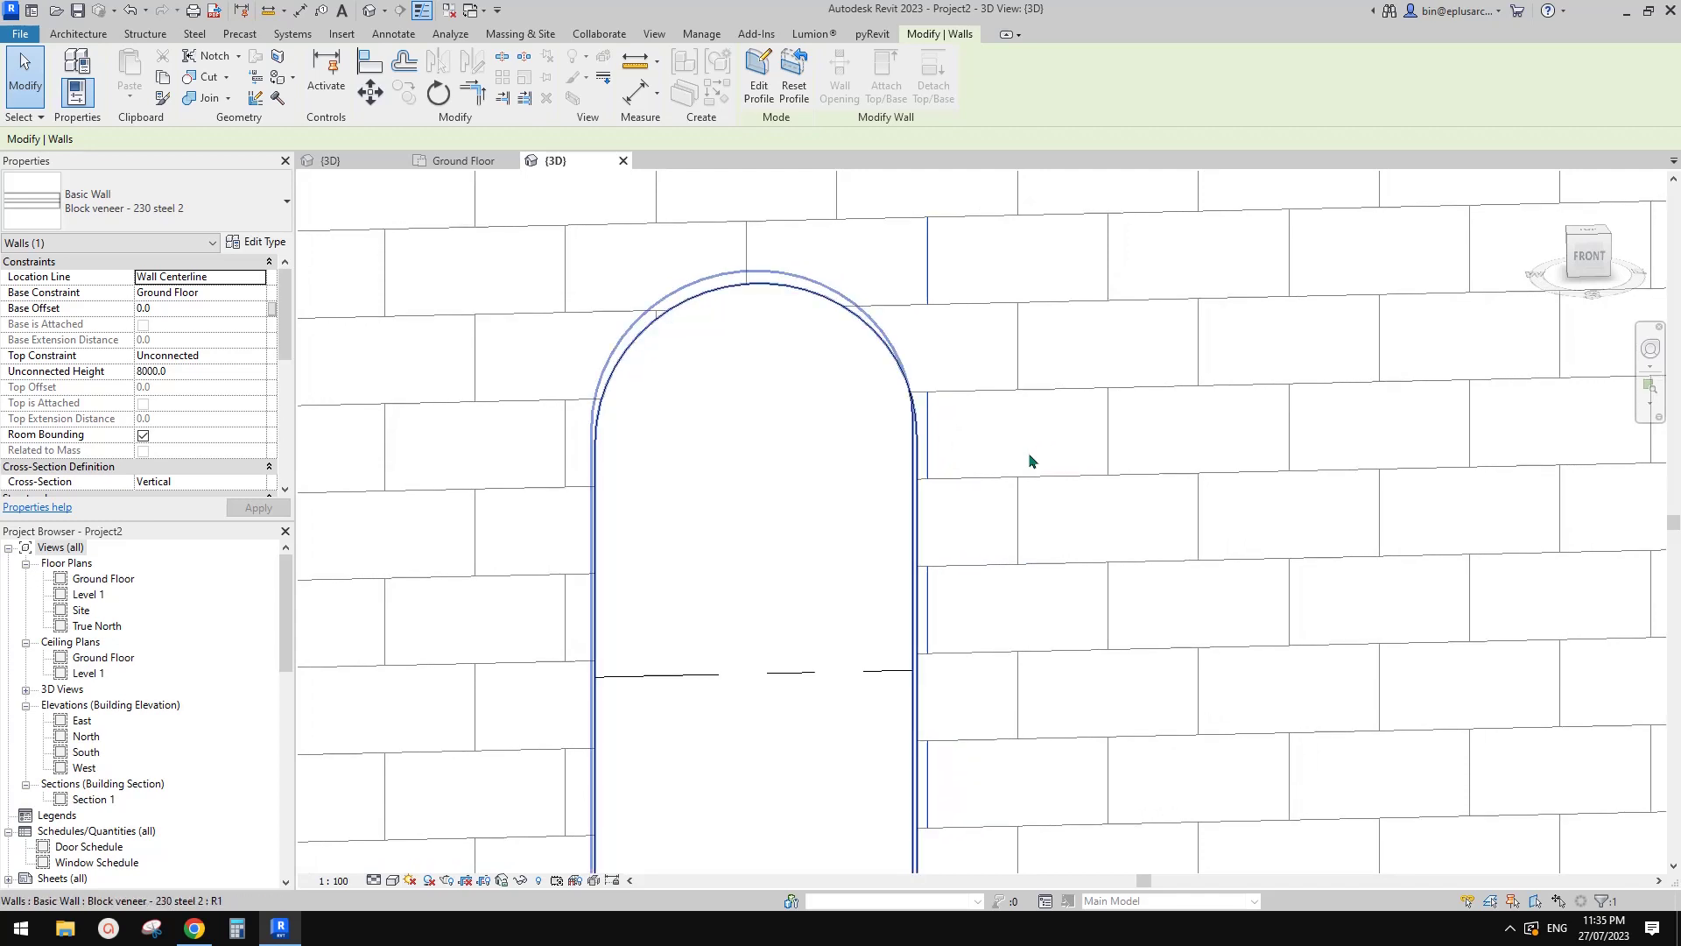
key(Escape)
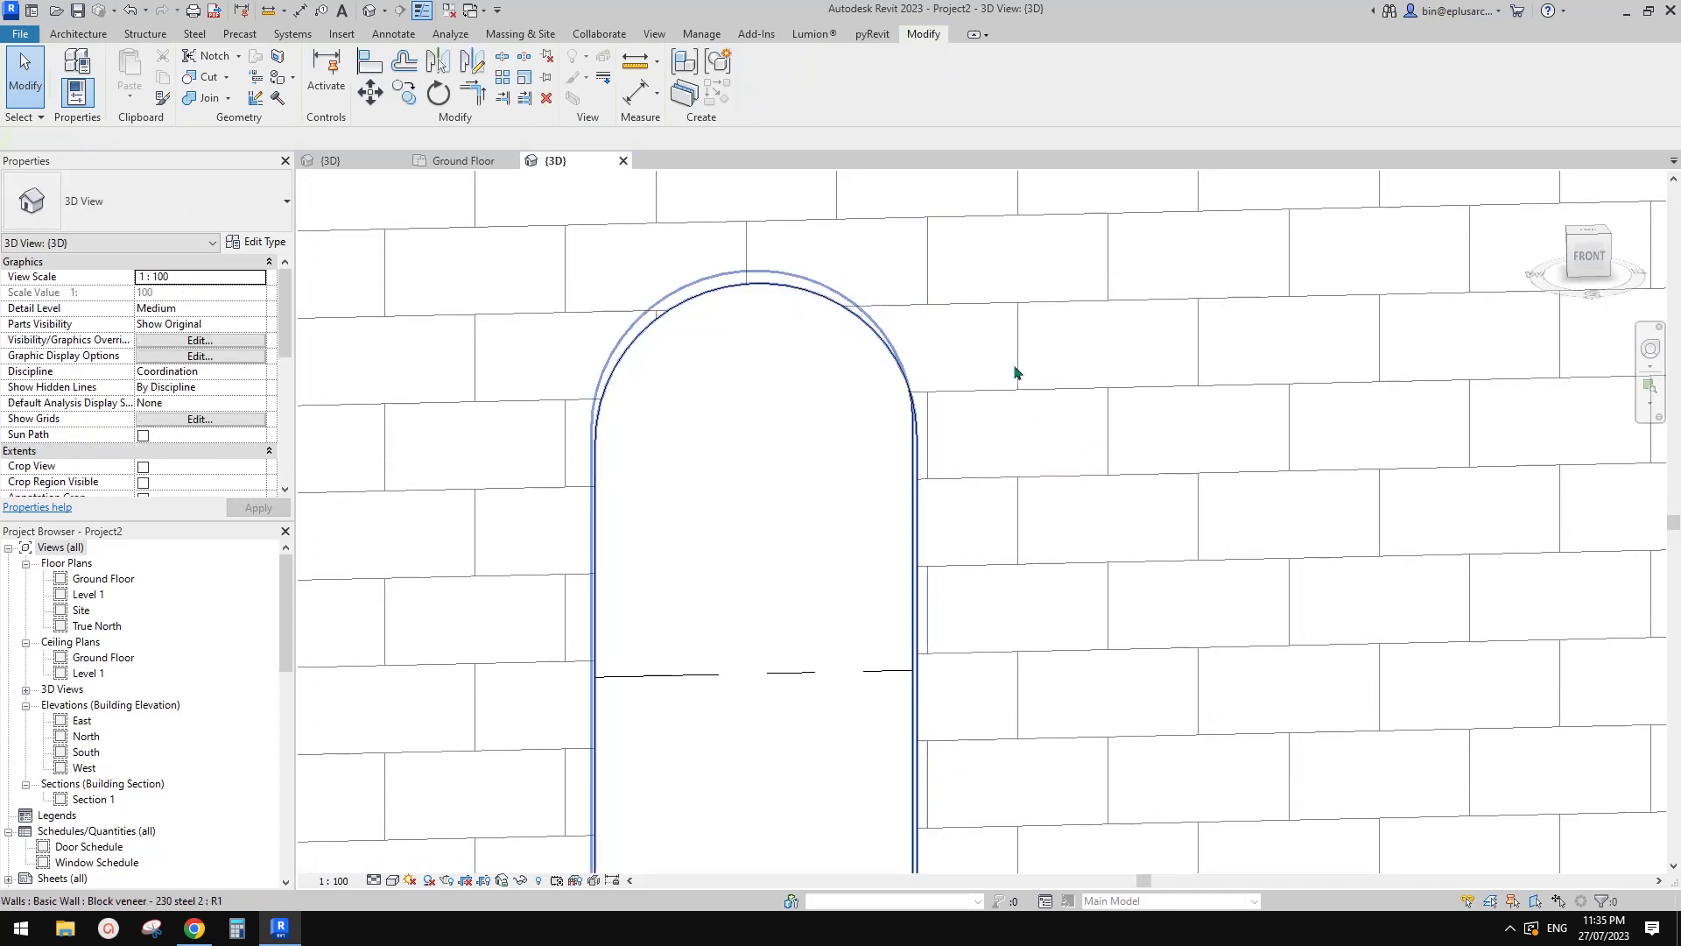
click(103, 36)
click(223, 79)
scroll(840, 307, up, 4)
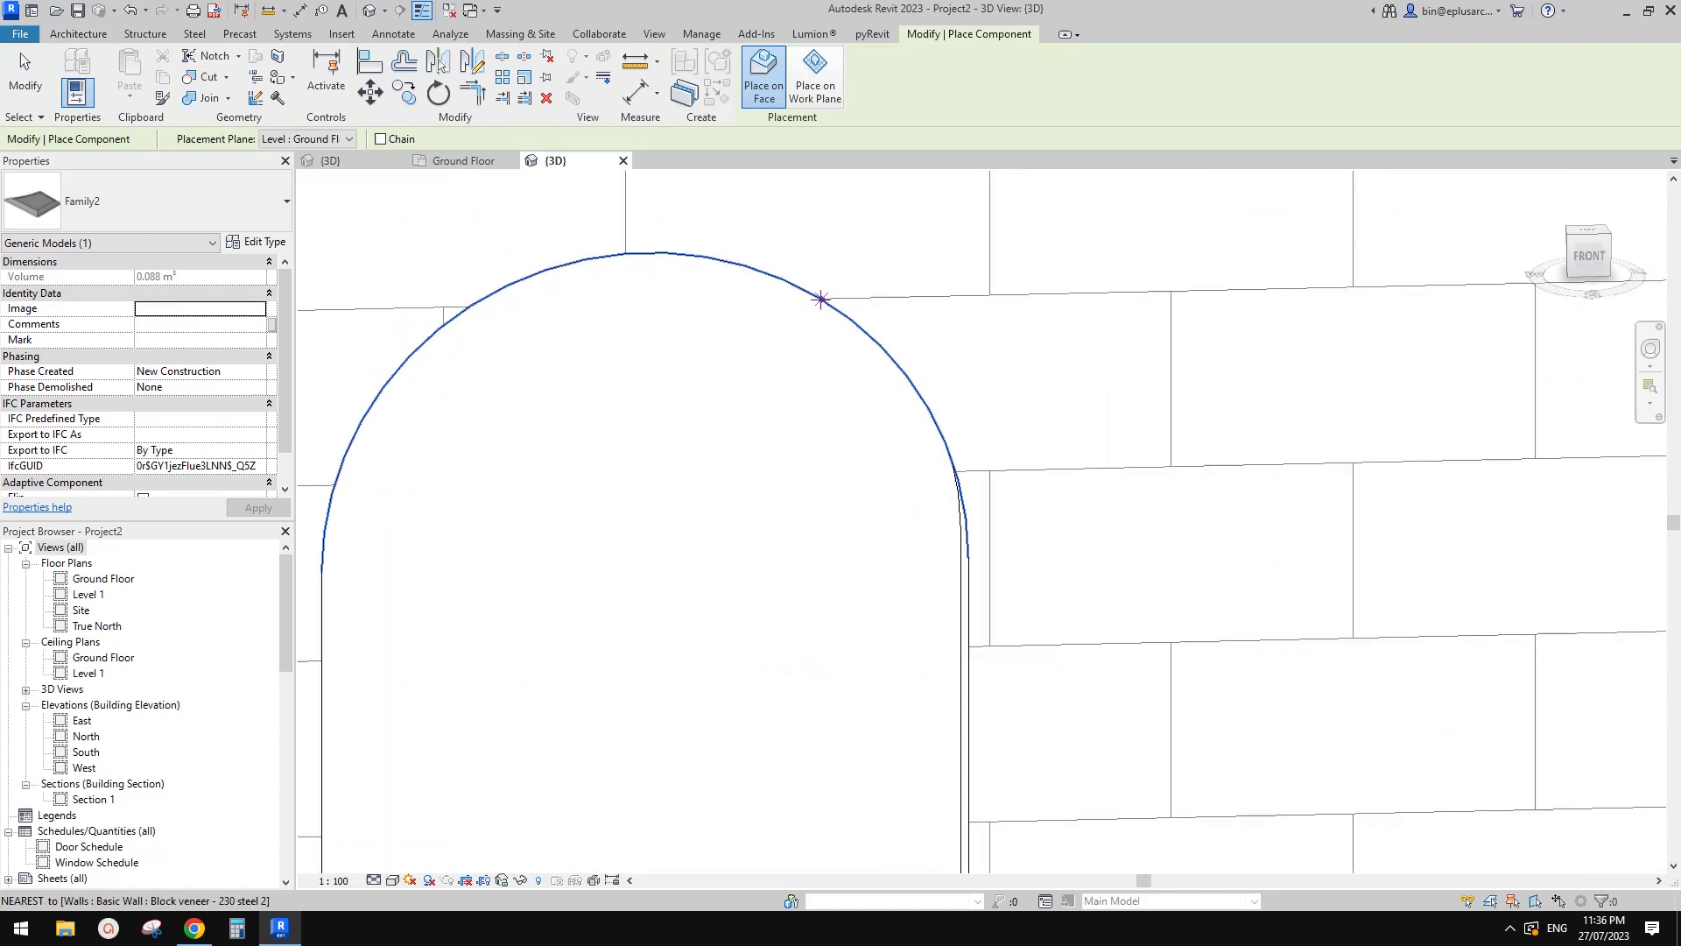
click(818, 298)
click(911, 386)
key(Escape)
key(Escape)
scroll(888, 360, down, 3)
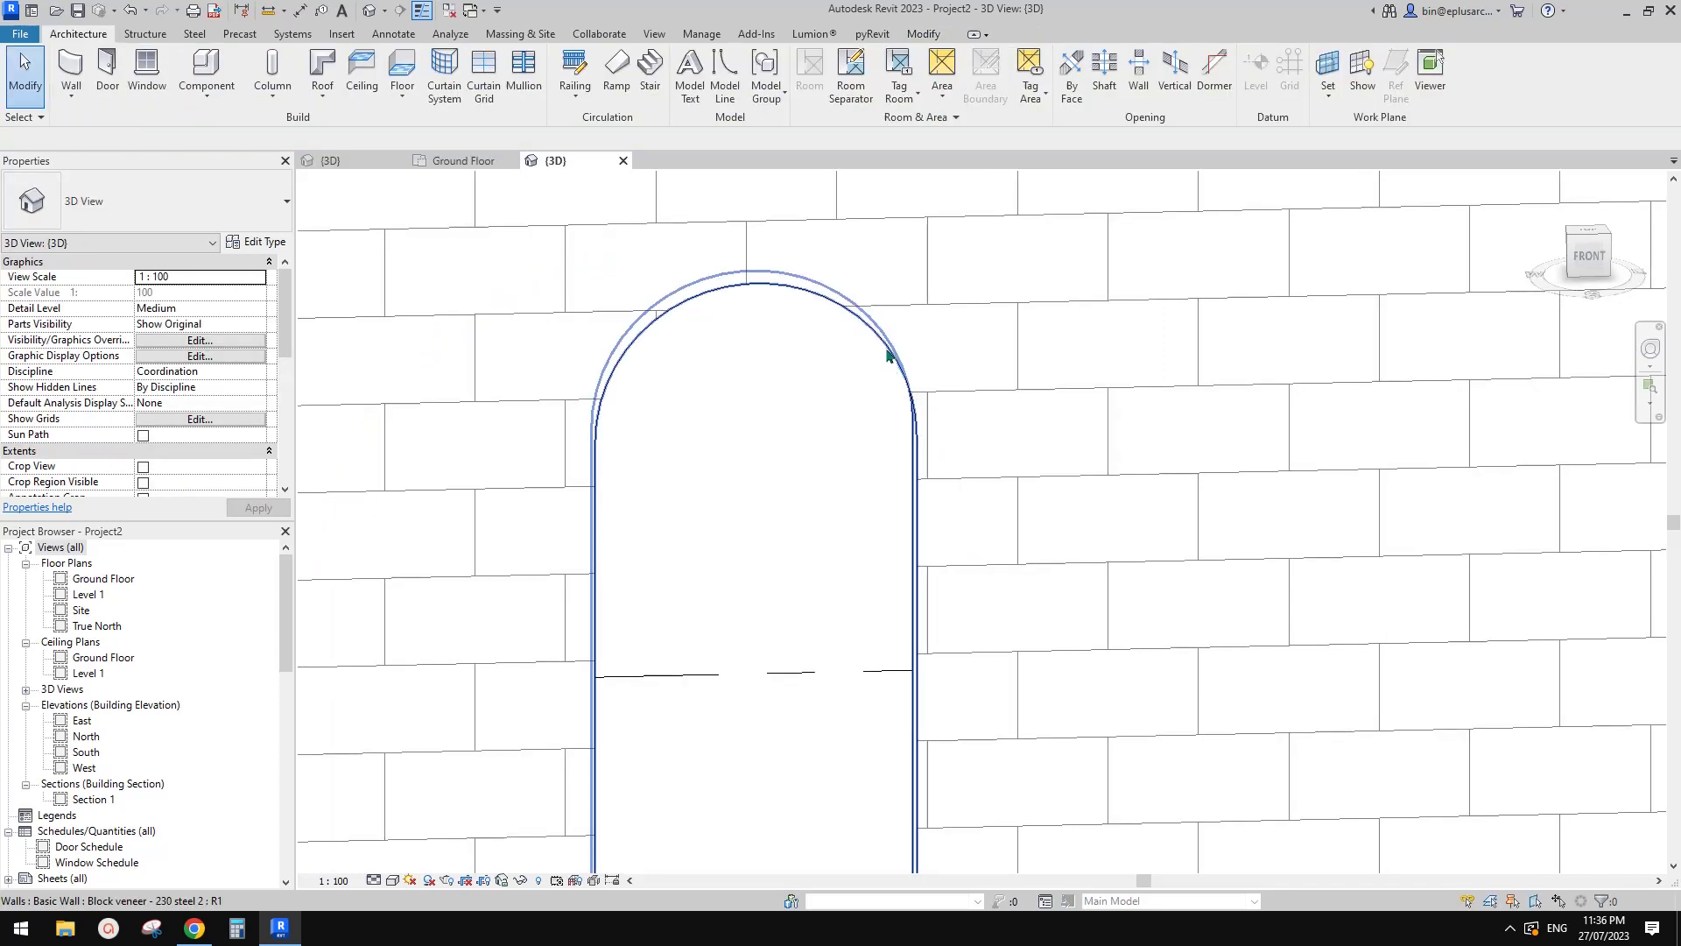
- Start placing the Family2 stone block on a work plane, and pick the wall's front face as that plane
key(c)
key(m)
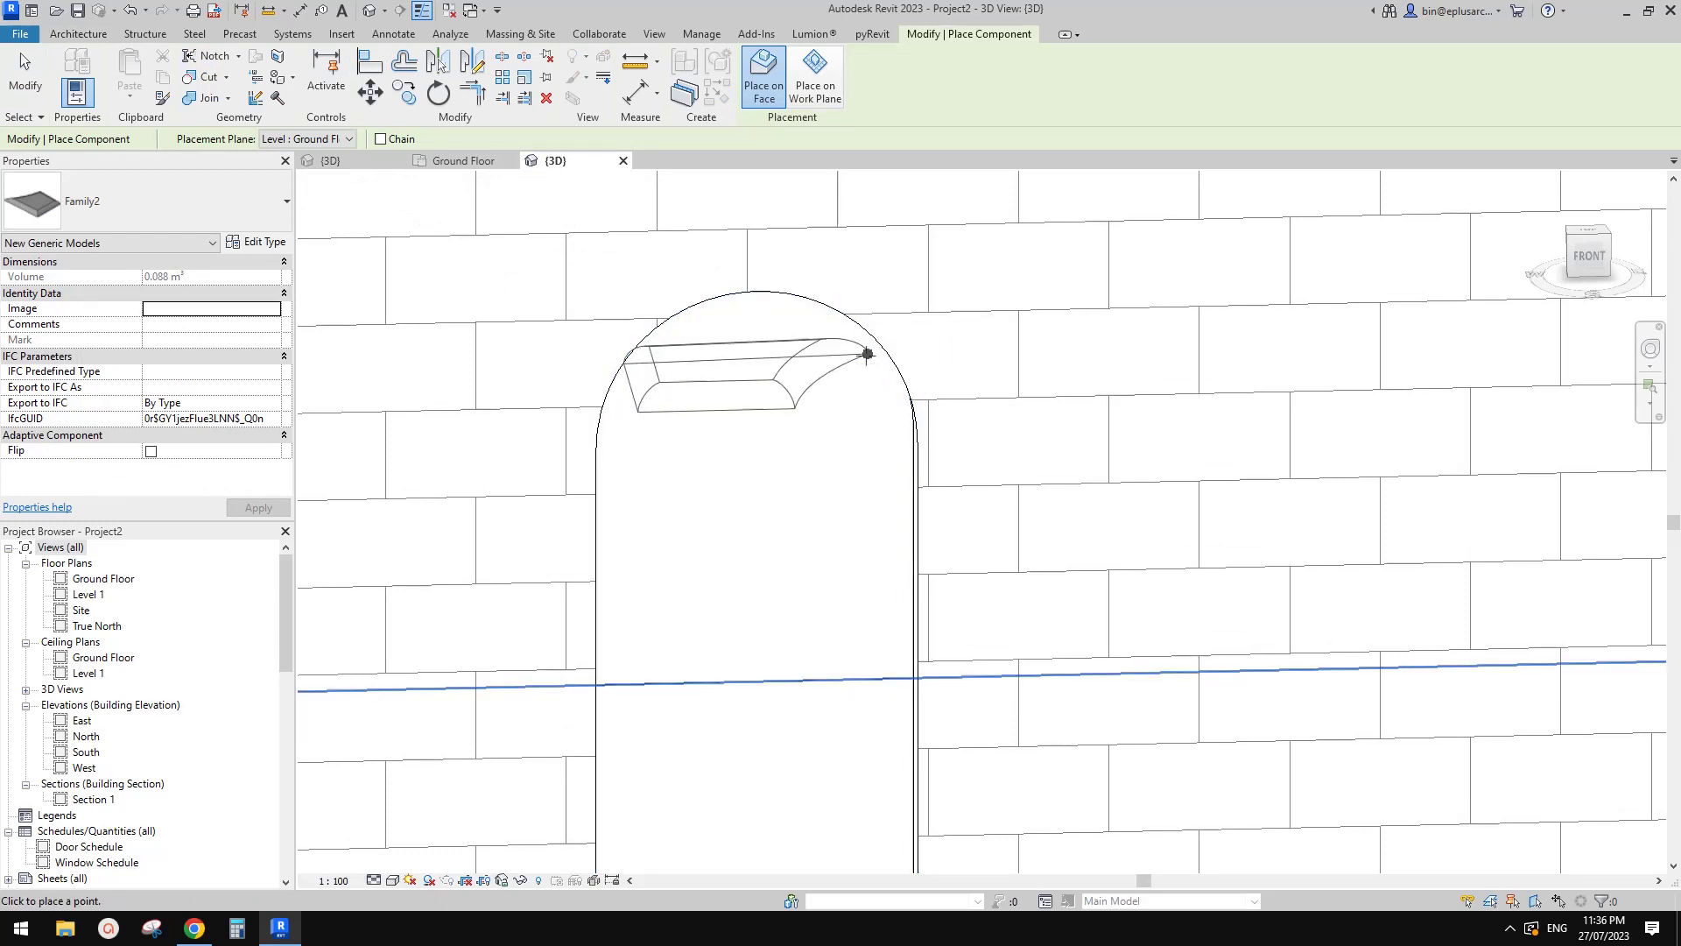
shift+middle_drag(868, 358, 737, 270)
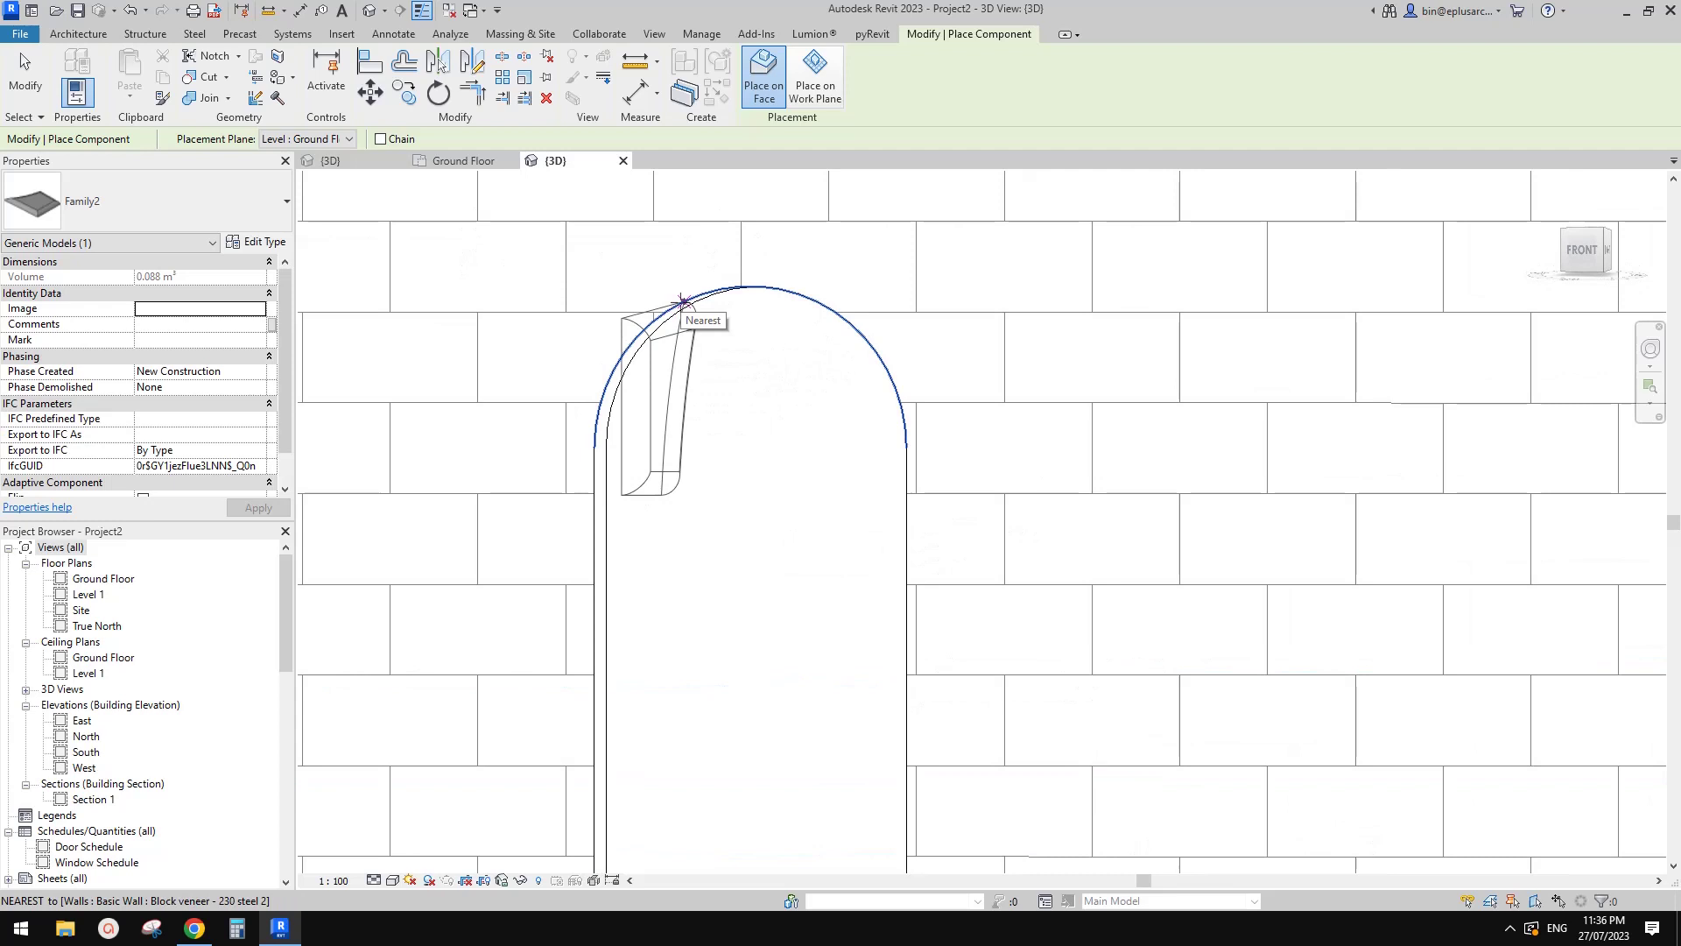
shift+middle_drag(894, 363, 920, 386)
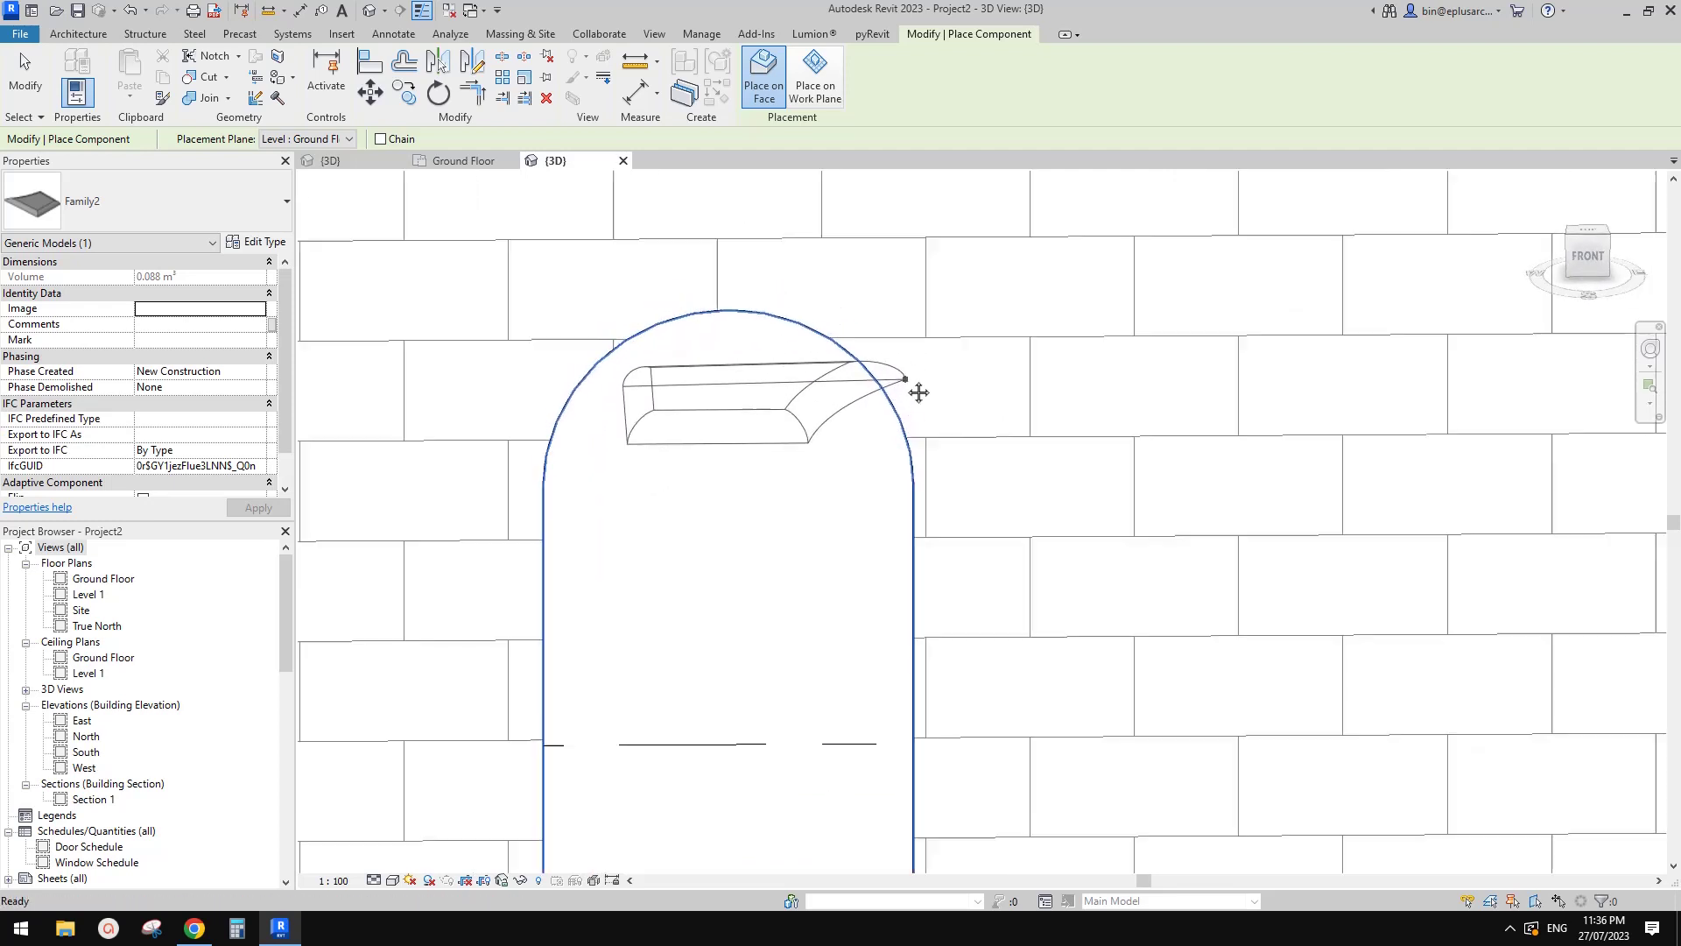
click(825, 81)
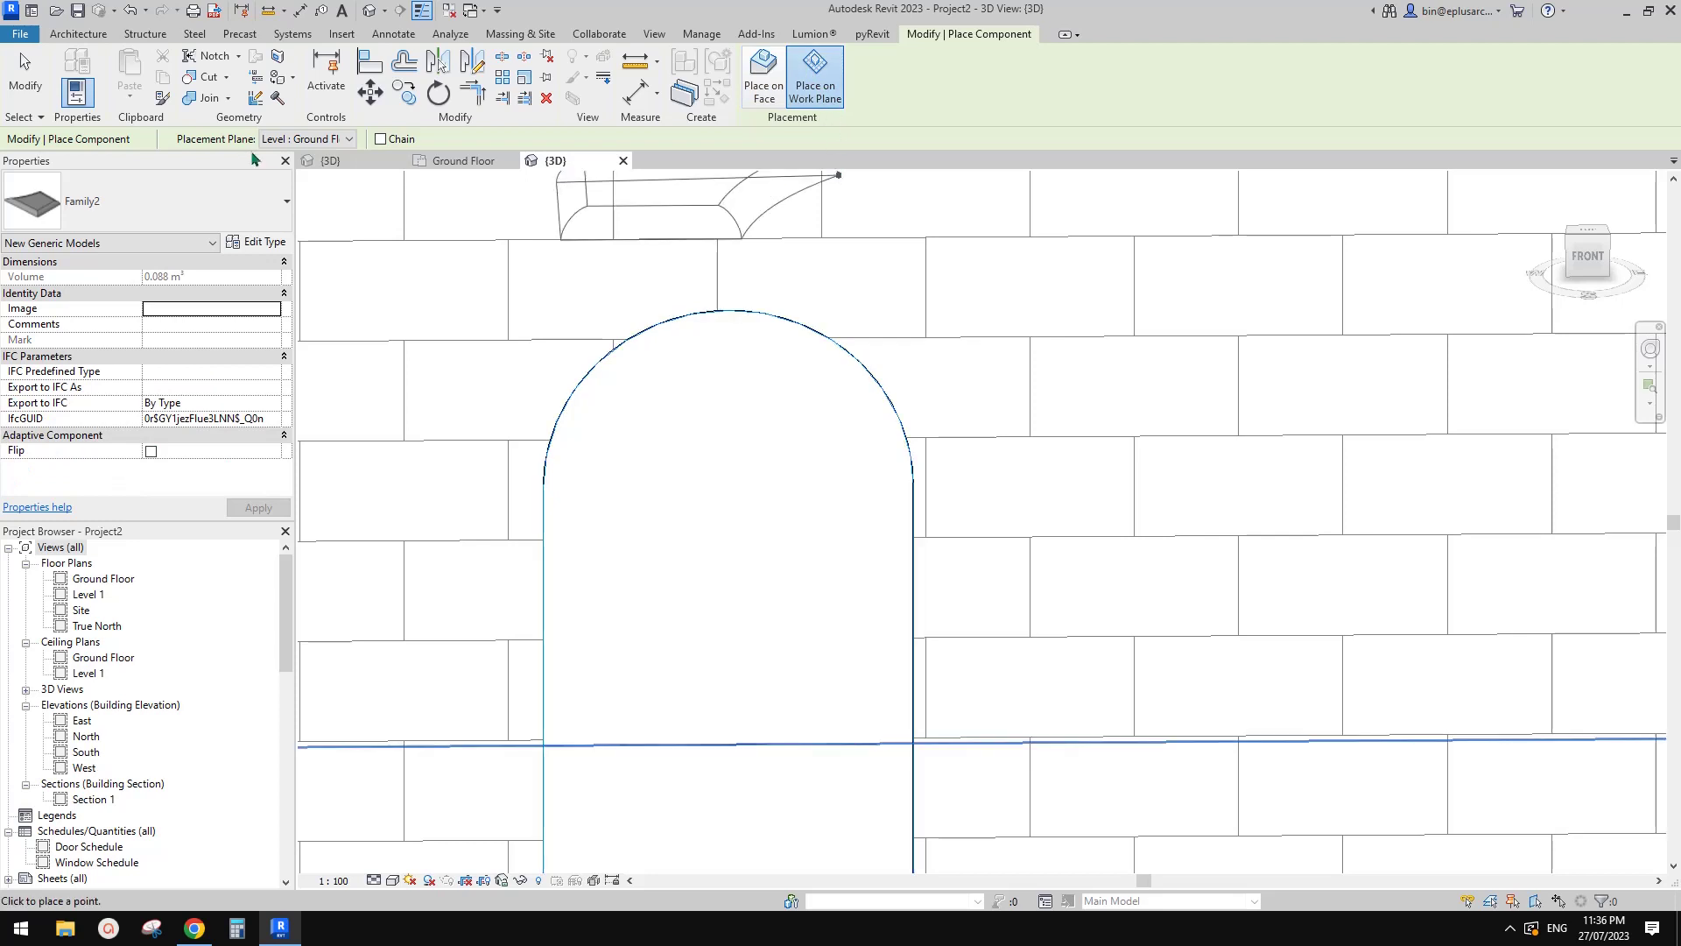
click(348, 138)
click(301, 185)
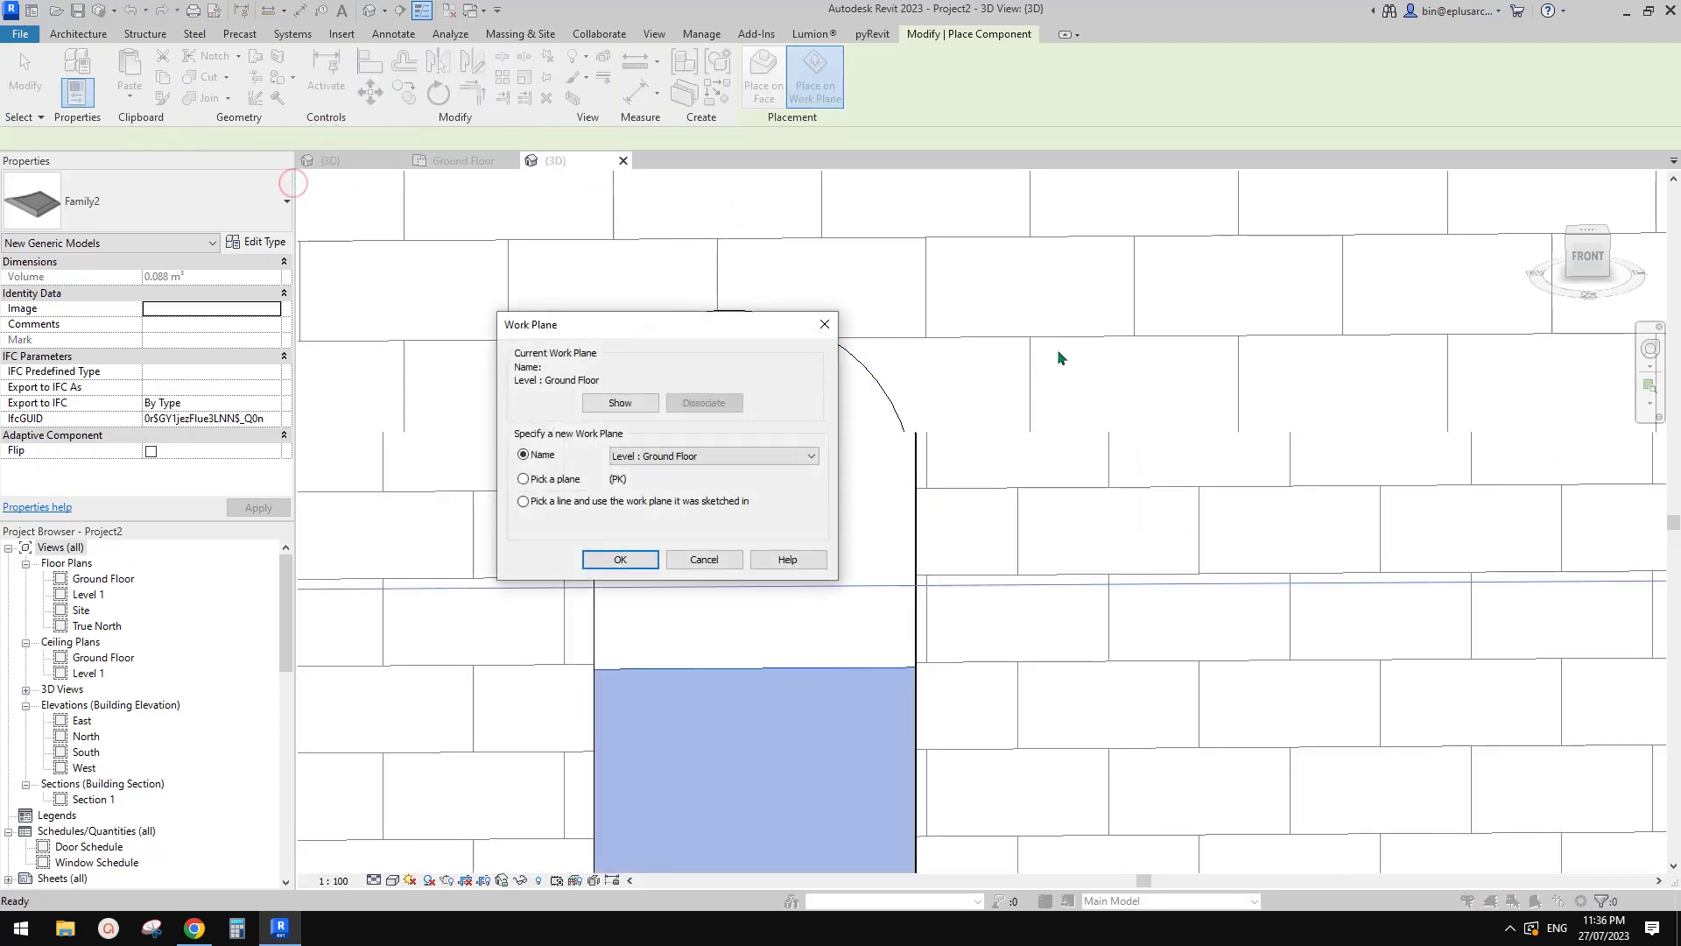
click(607, 554)
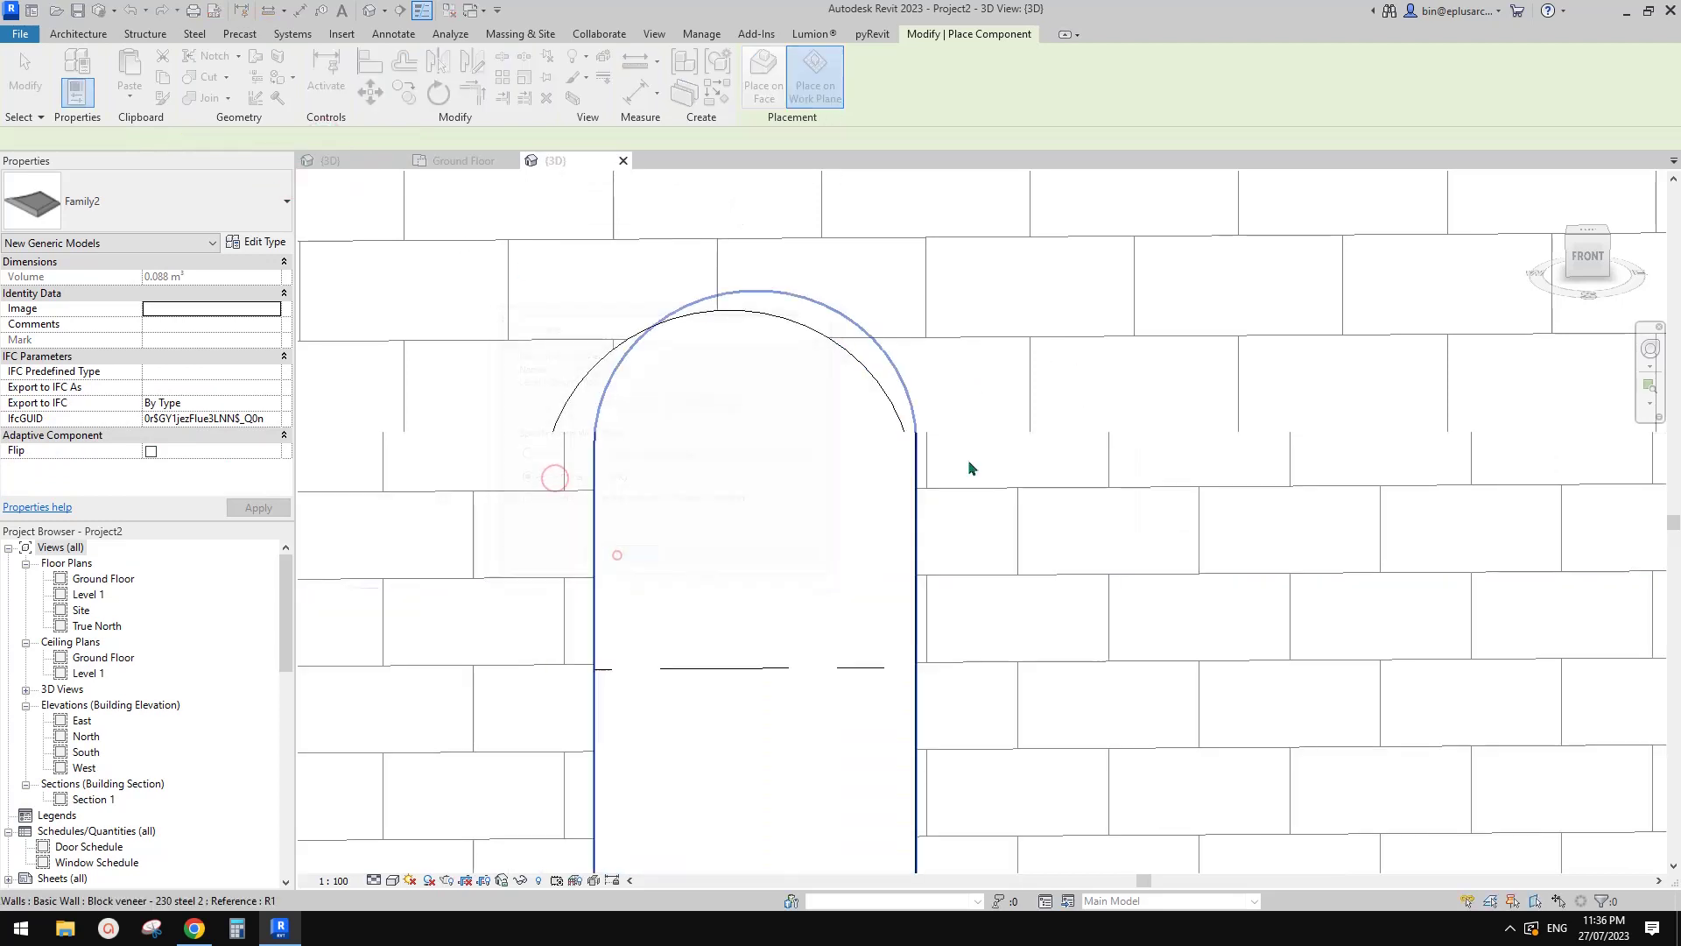
click(993, 374)
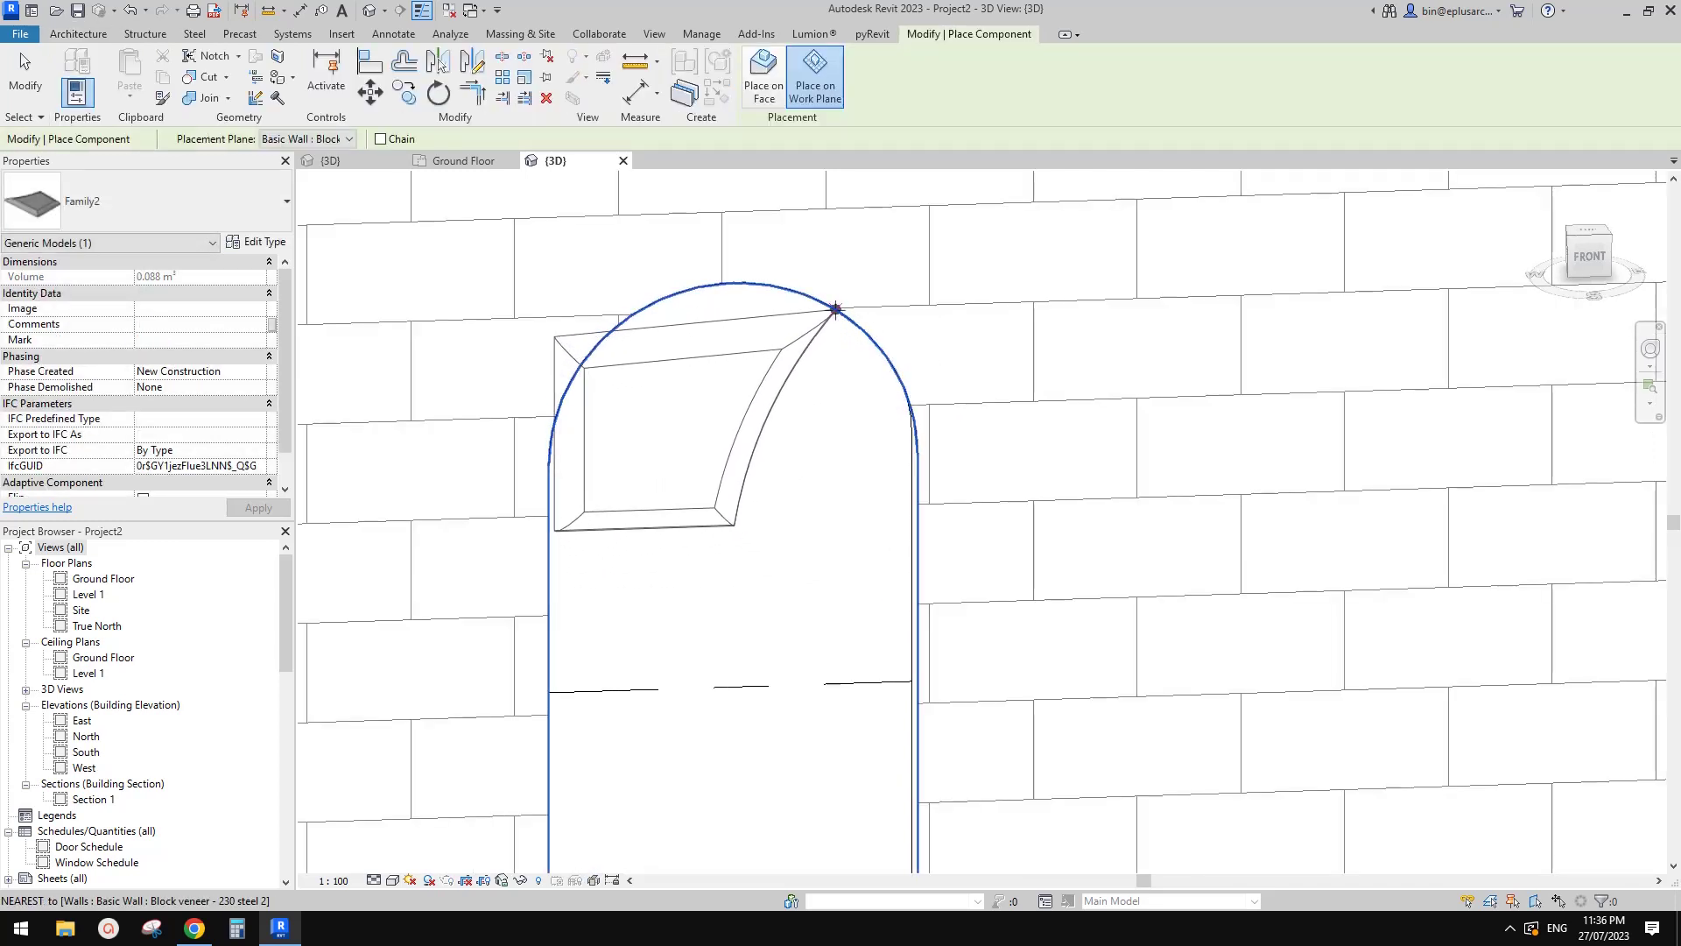
- Place the block's five adaptive points: three along the arch's upper-right curve and two on the adjoining horizontal joints above a vertical joint
scroll(915, 328, up, 1)
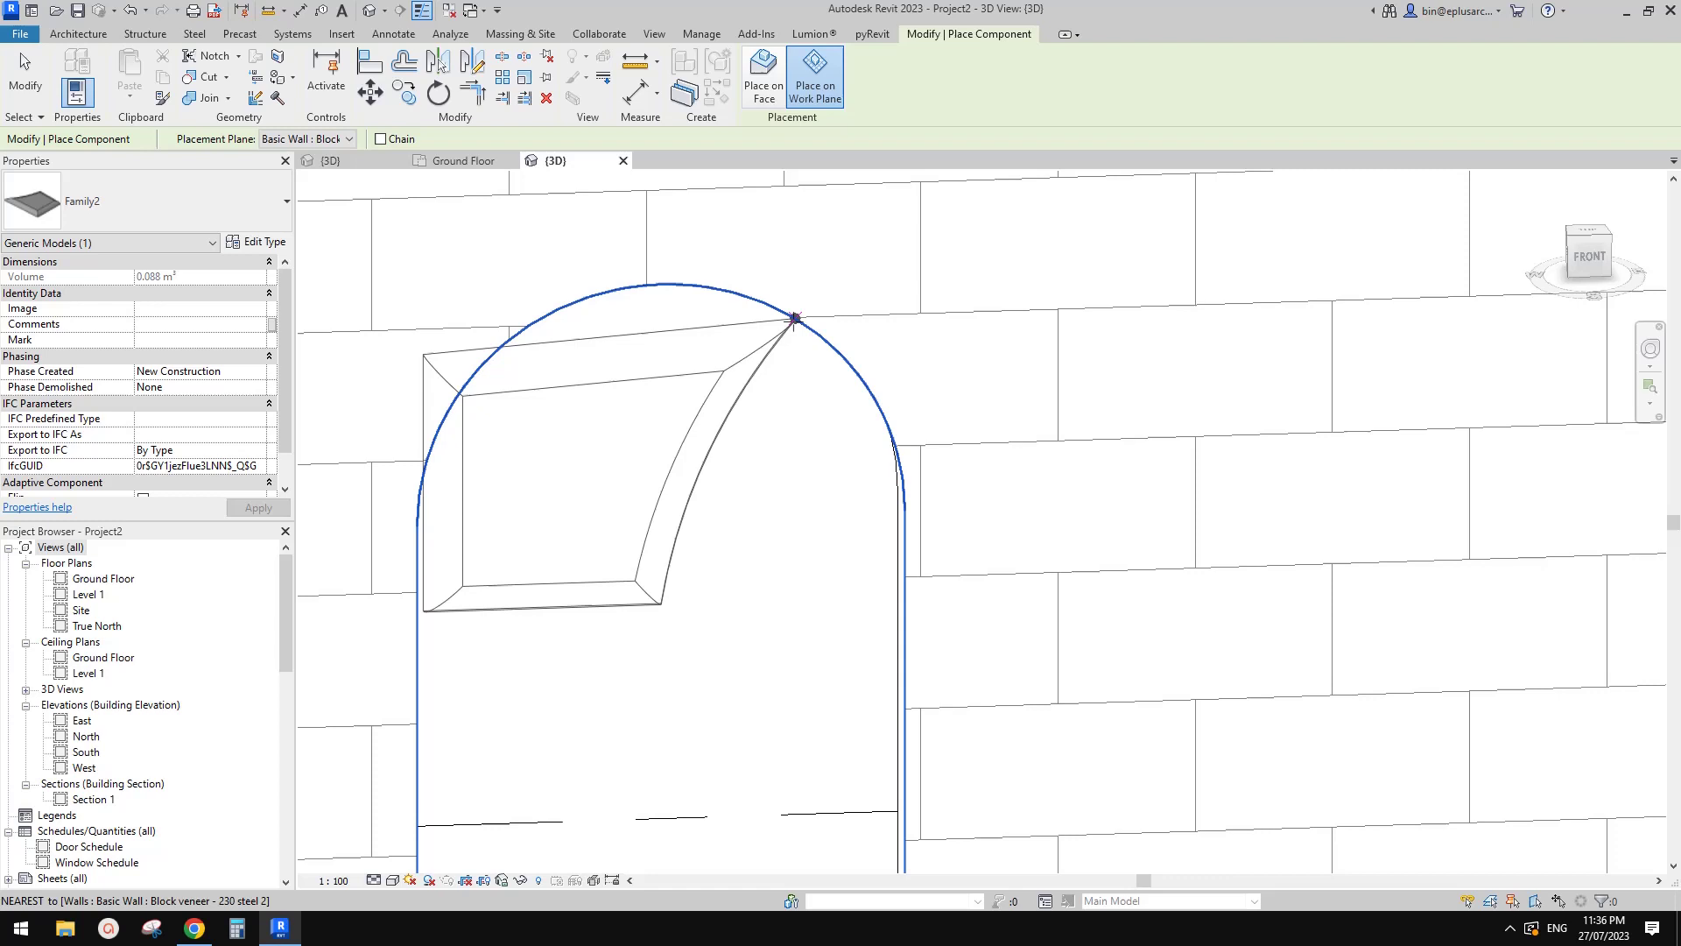
click(795, 318)
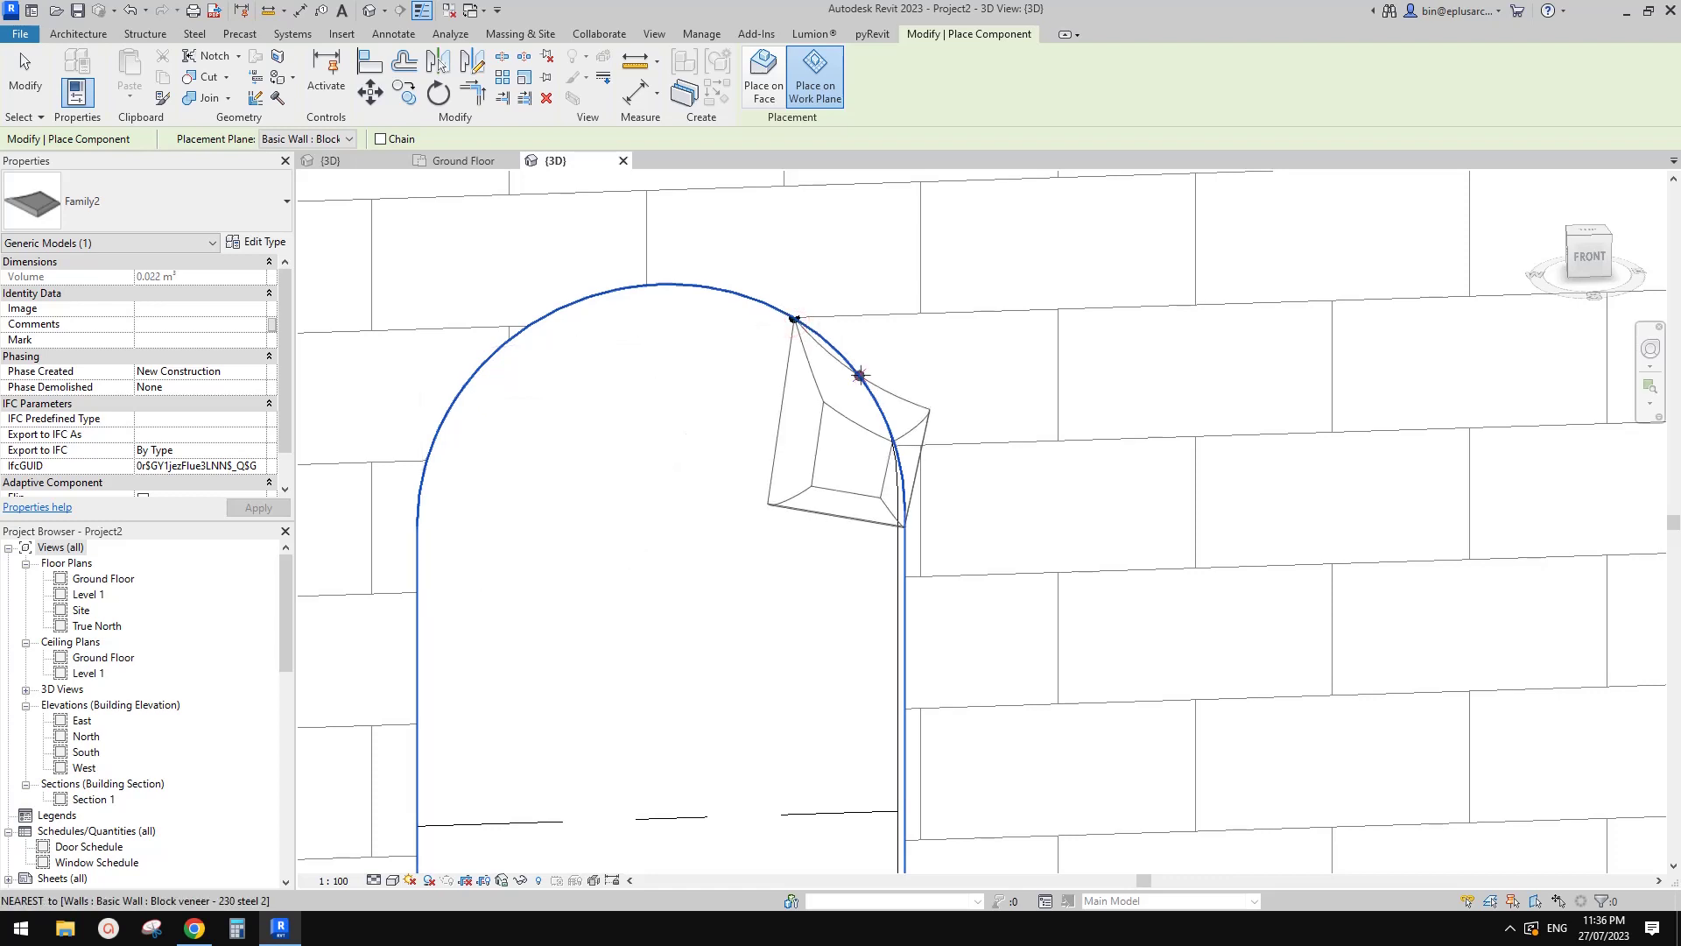
click(861, 378)
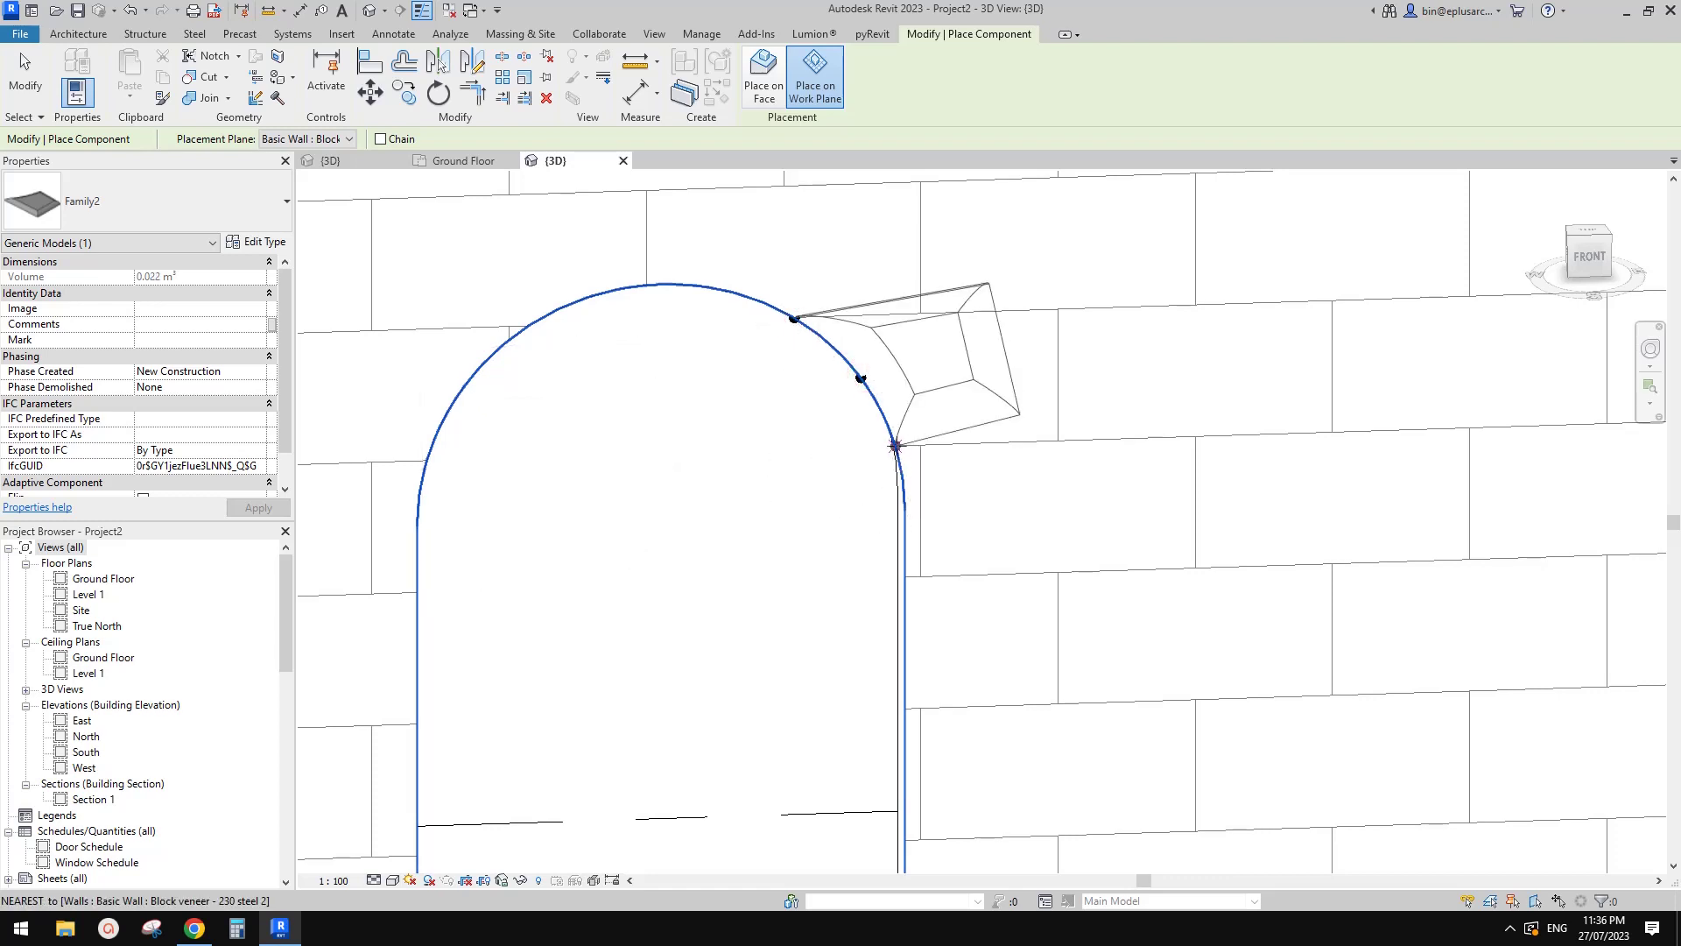
click(1061, 309)
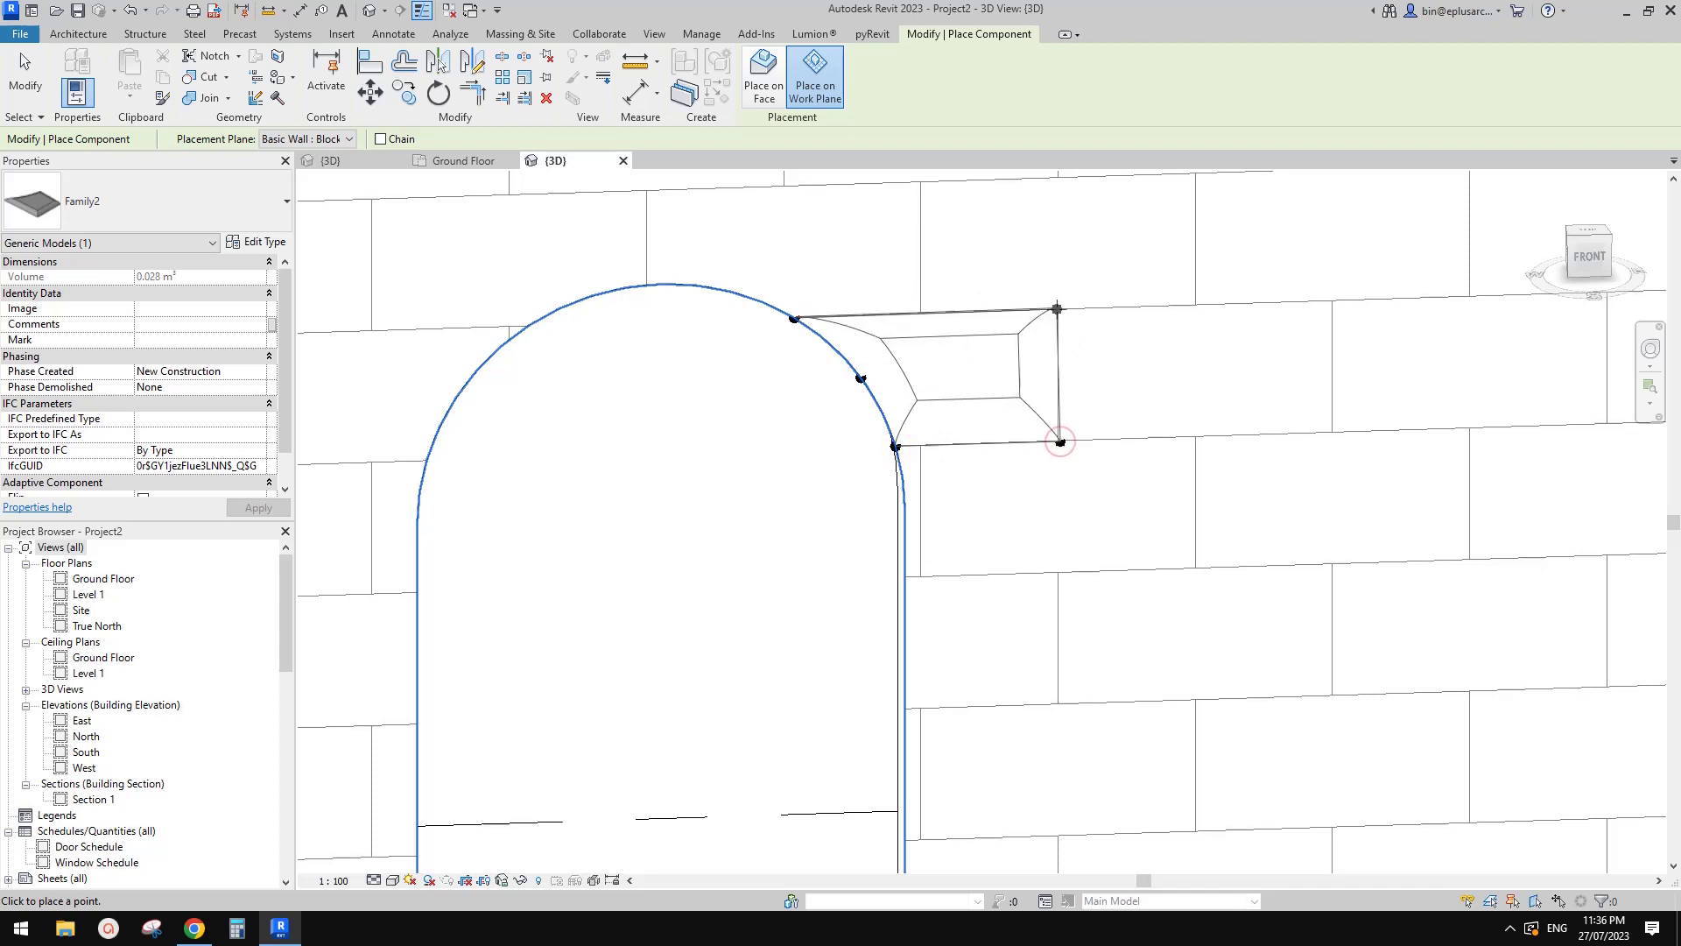
key(Escape)
key(Escape)
- Enable the Flip parameter of the placed stone block so it projects from the wall face
shift+middle_drag(1050, 390, 1220, 336)
click(901, 367)
middle_drag(1105, 393, 1067, 418)
scroll(187, 403, down, 1)
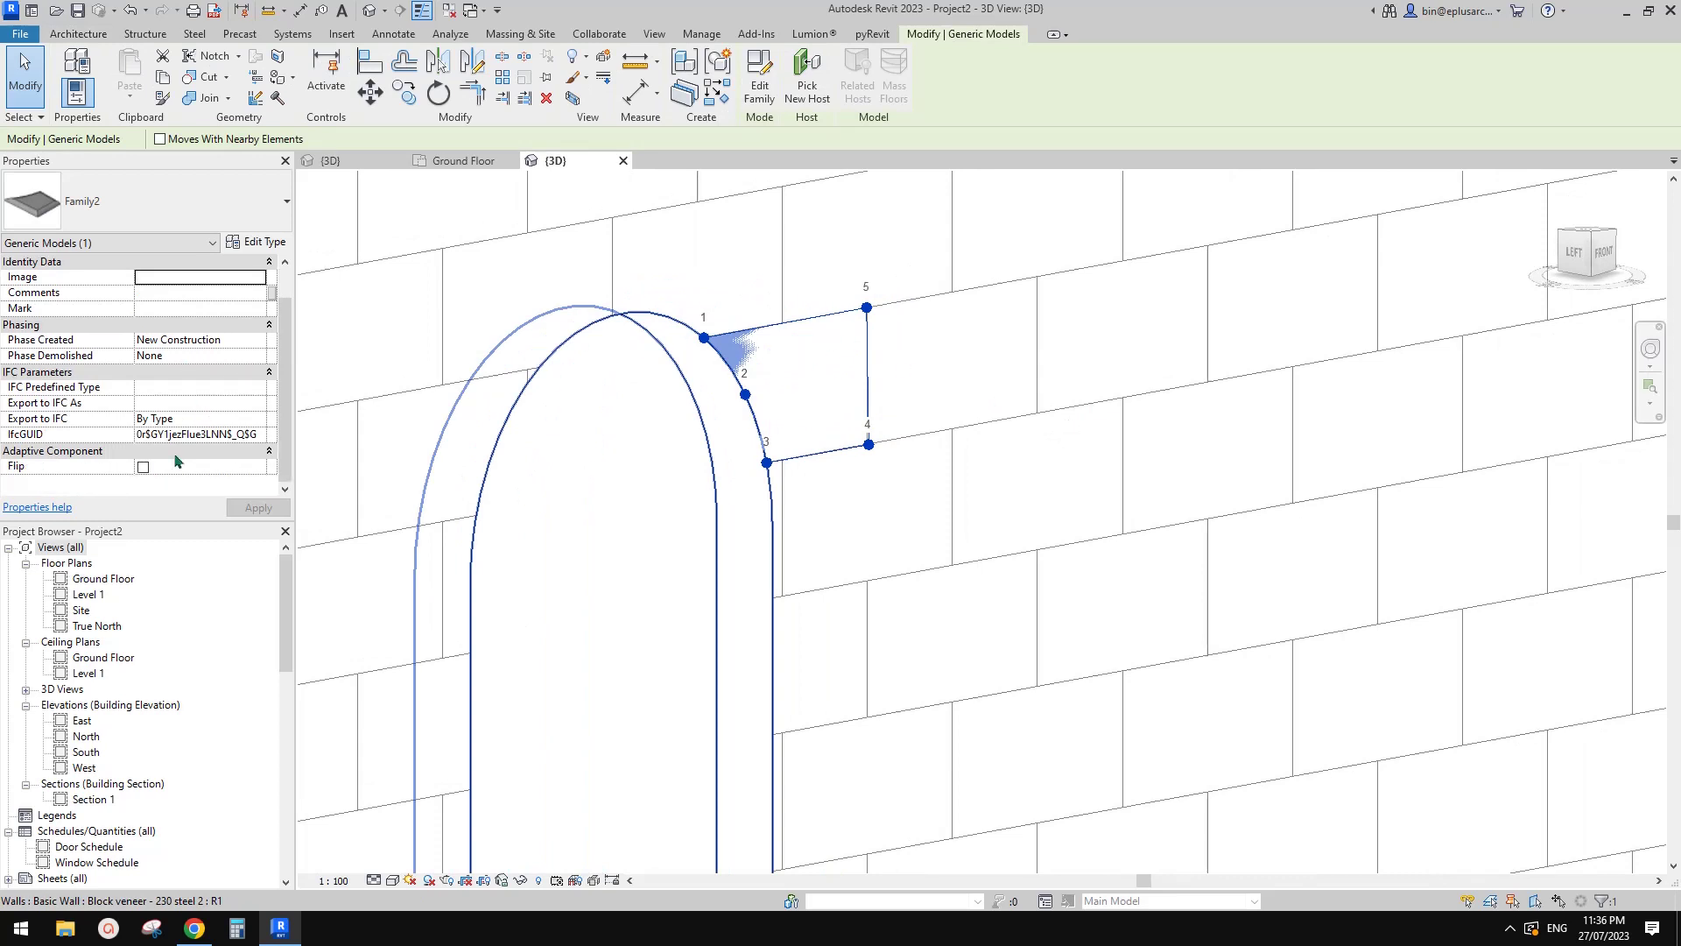
click(143, 466)
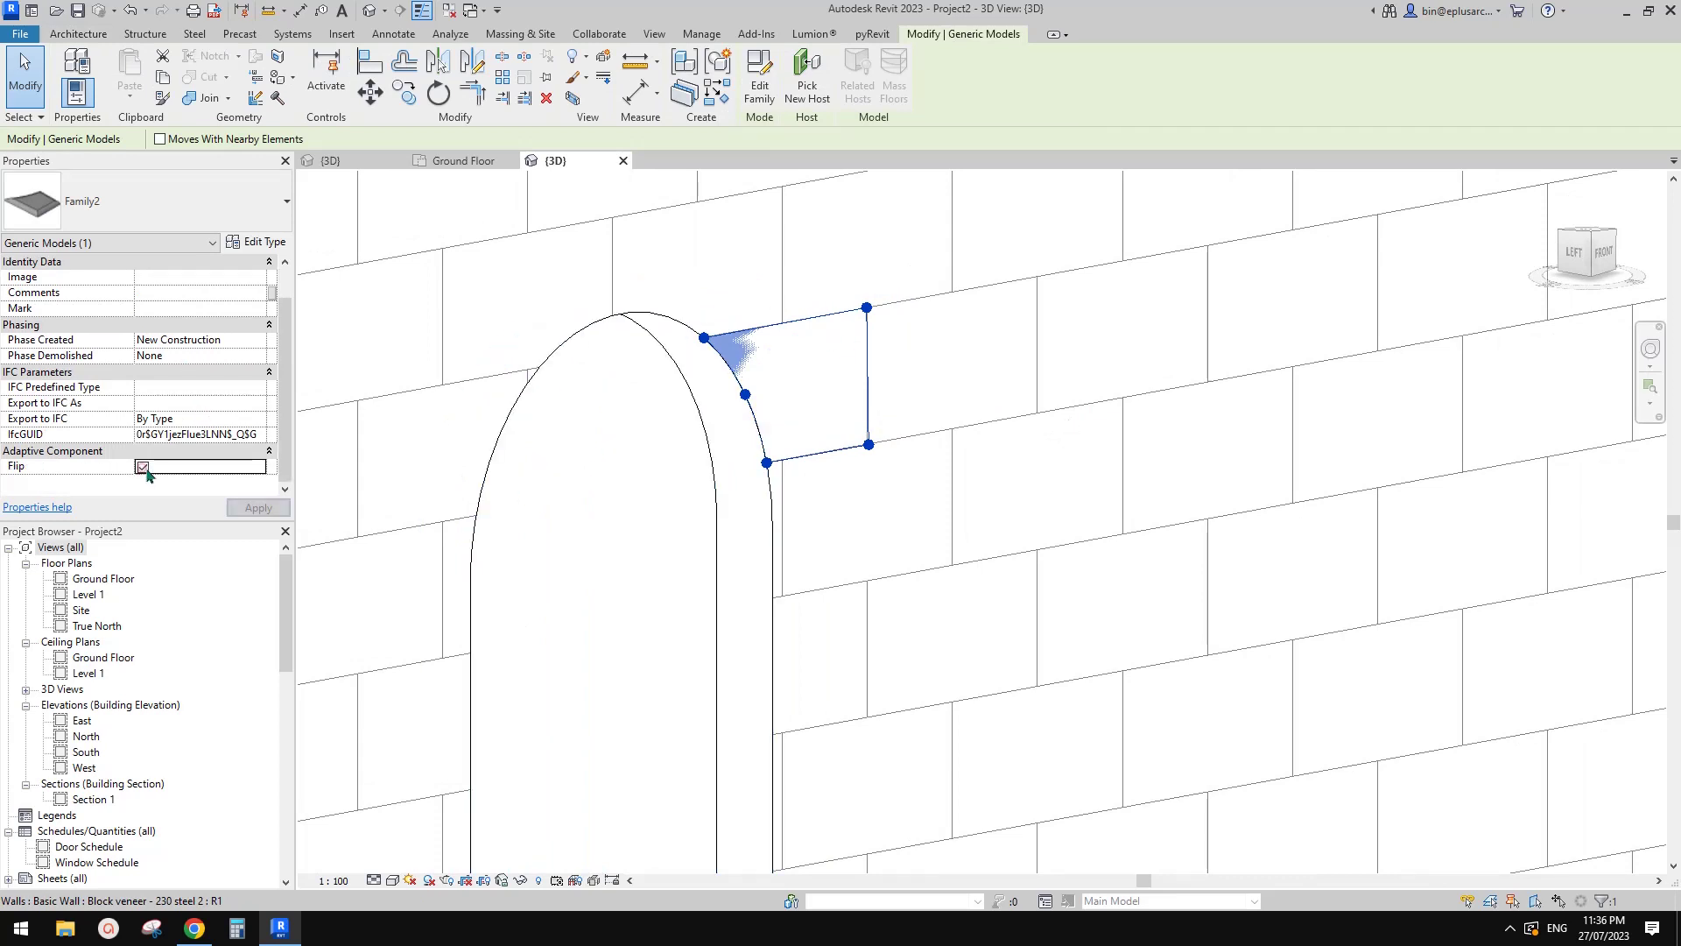
click(637, 482)
shift+middle_drag(789, 475, 704, 460)
scroll(563, 459, down, 2)
shift+middle_drag(788, 552, 855, 541)
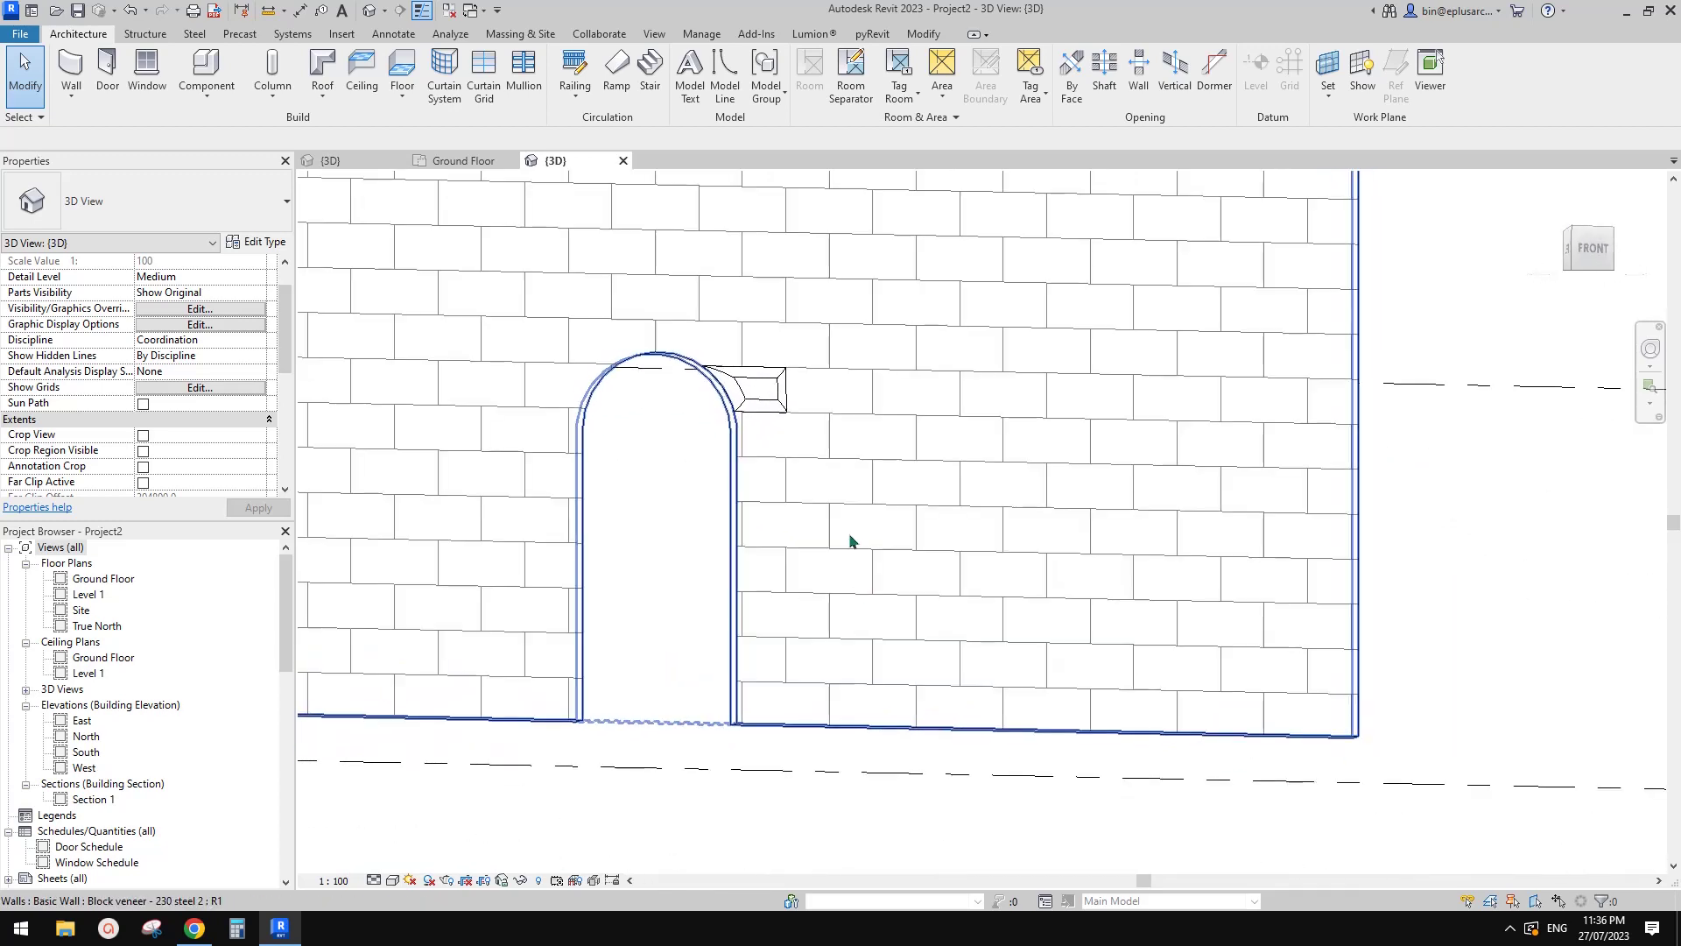
- Examine the flipped stone block's shape and its fit against the arch and wall joints from several angles, including in shaded display
scroll(788, 438, up, 3)
click(769, 405)
middle_drag(747, 450, 848, 513)
key(Escape)
shift+middle_drag(867, 451, 839, 565)
scroll(838, 564, up, 1)
shift+middle_drag(797, 458, 816, 464)
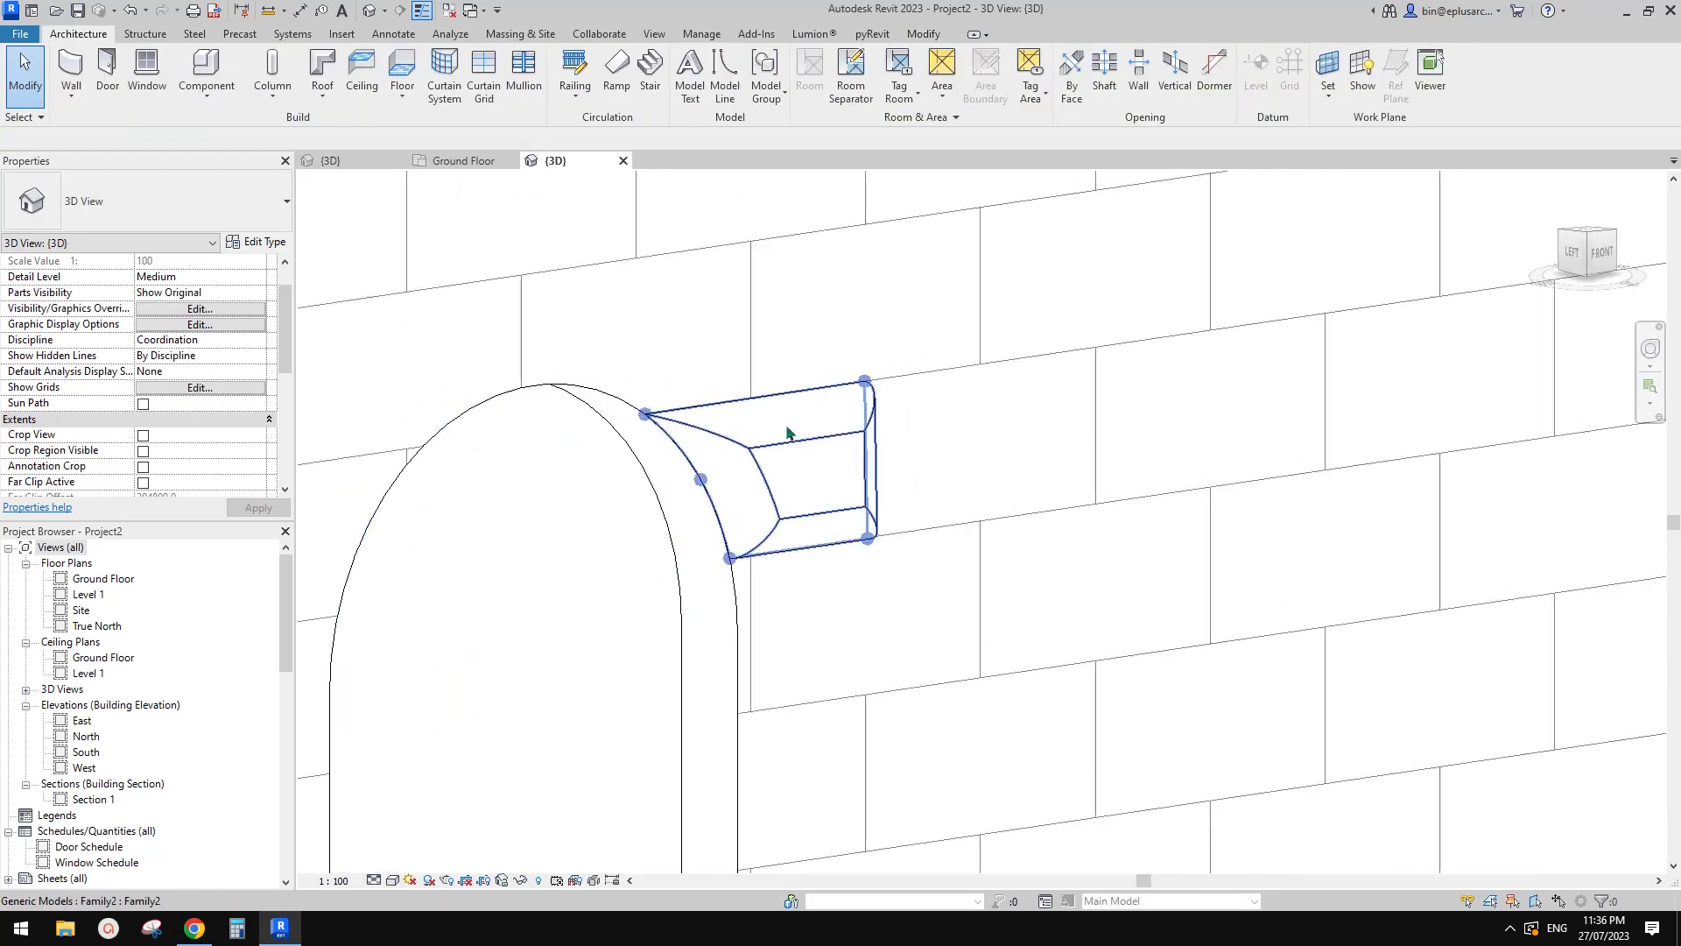
middle_drag(923, 531, 963, 516)
shift+middle_drag(1151, 486, 1020, 518)
scroll(923, 464, up, 3)
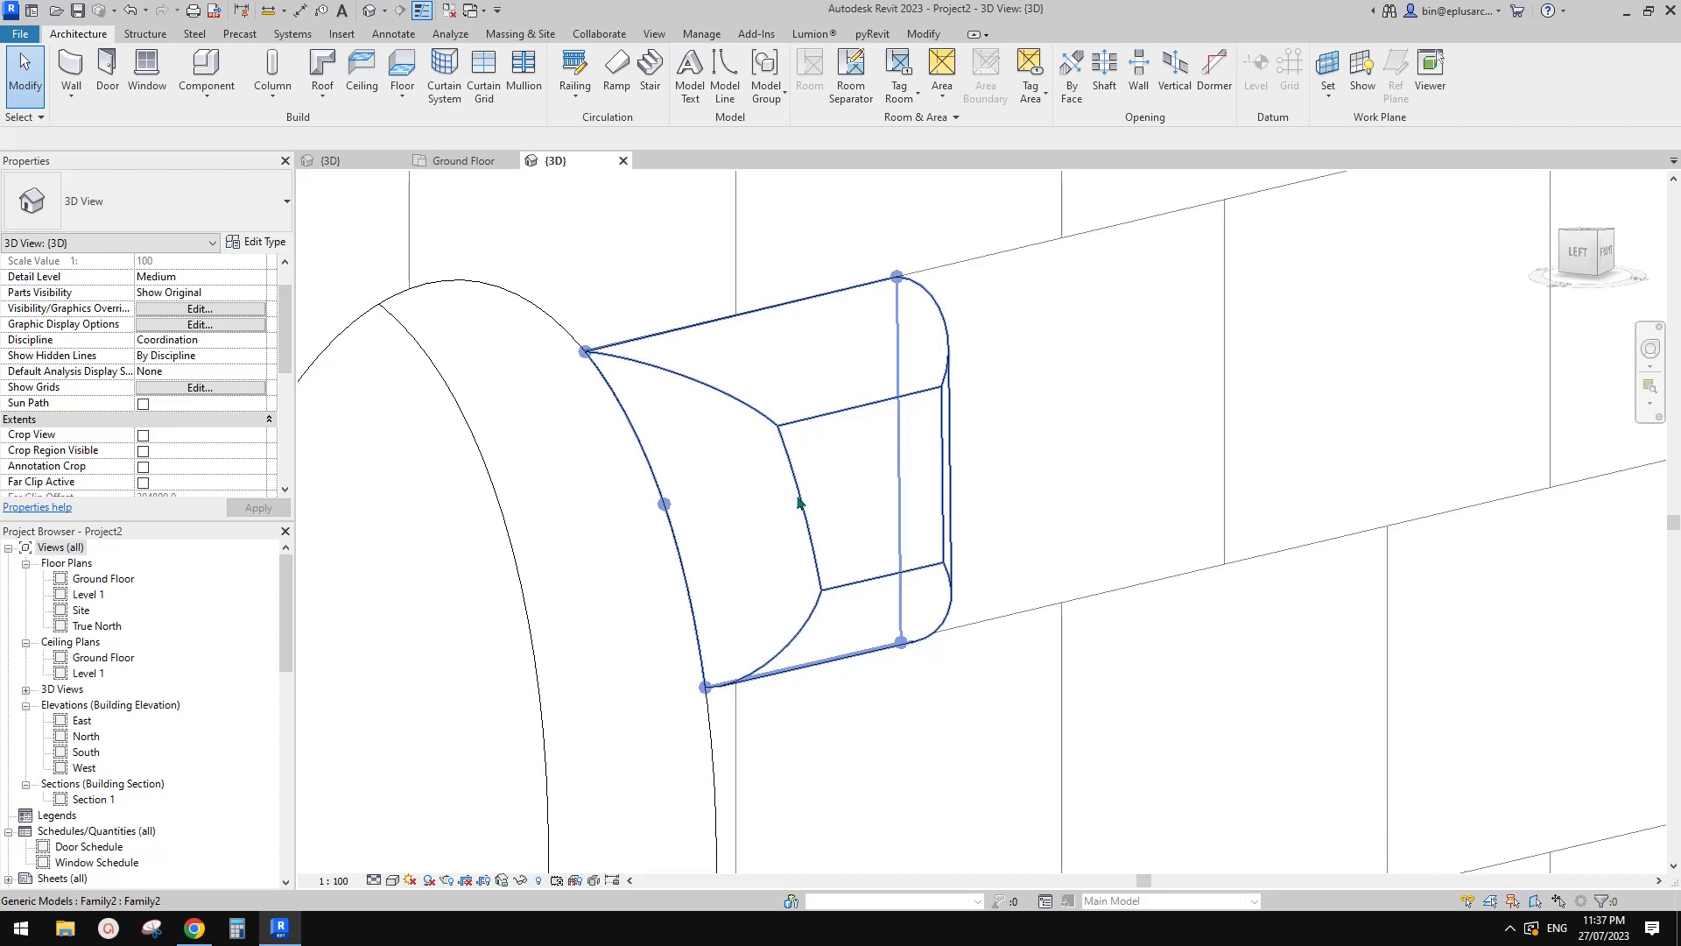
scroll(931, 459, down, 4)
mouse_move(976, 507)
shift+middle_down()
mouse_move(983, 376)
mouse_move(960, 571)
mouse_move(901, 590)
mouse_move(799, 529)
mouse_move(885, 533)
mouse_move(969, 487)
mouse_move(916, 416)
mouse_move(829, 522)
mouse_move(954, 508)
shift+middle_up()
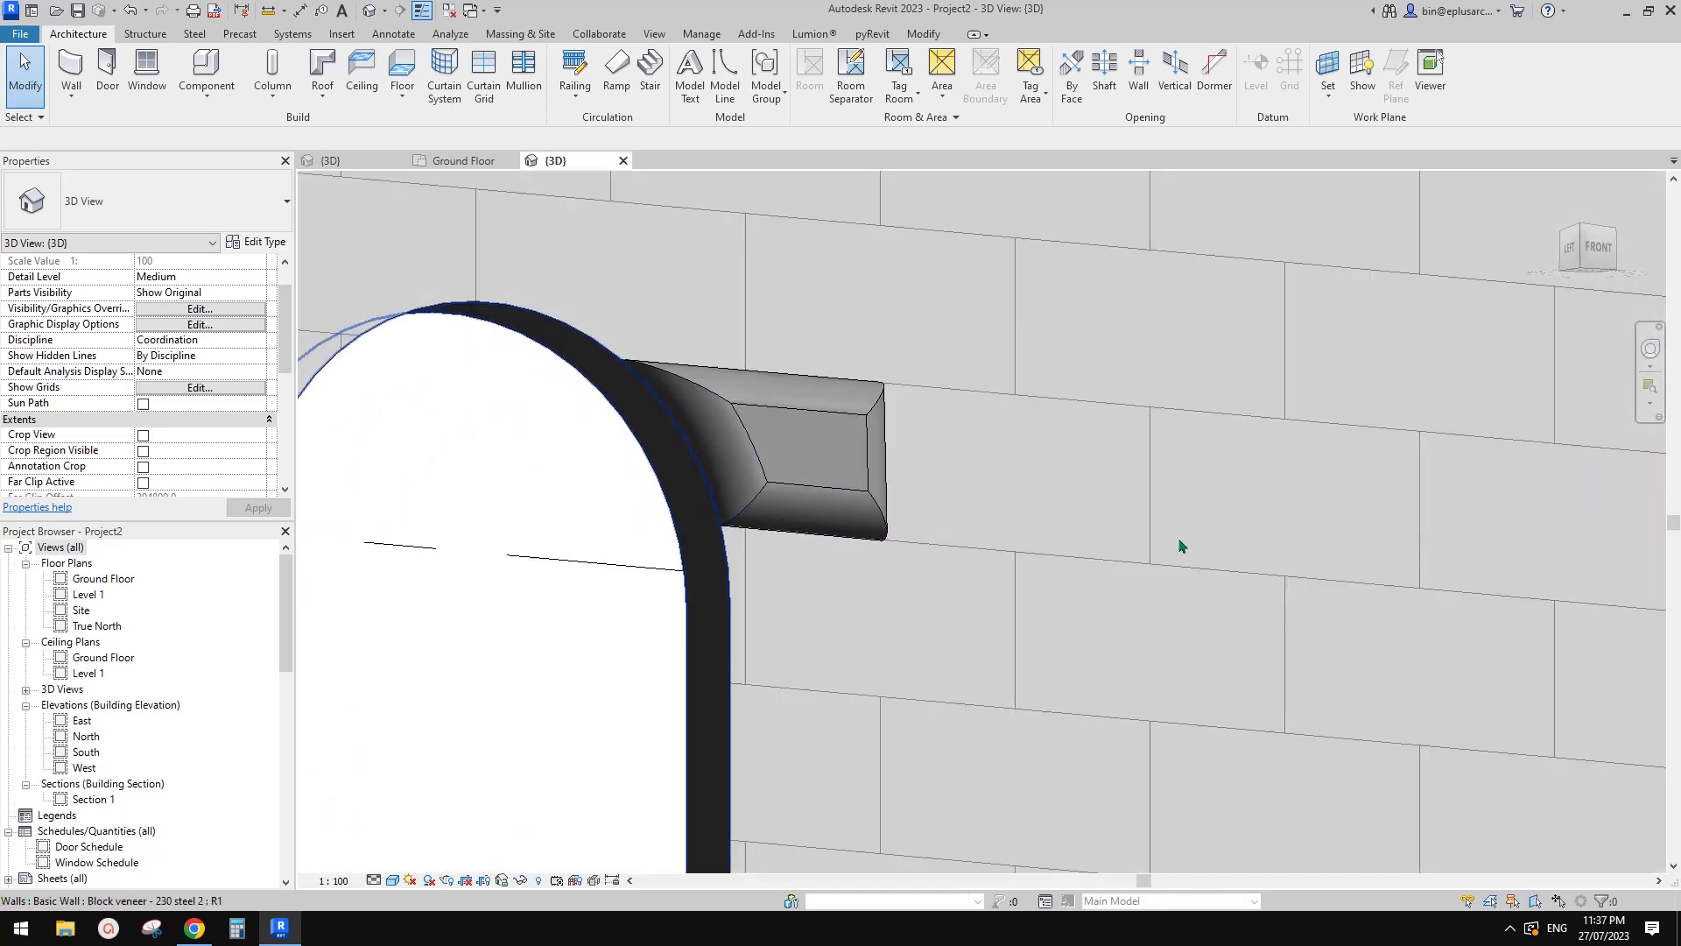
shift+middle_drag(1182, 547, 889, 612)
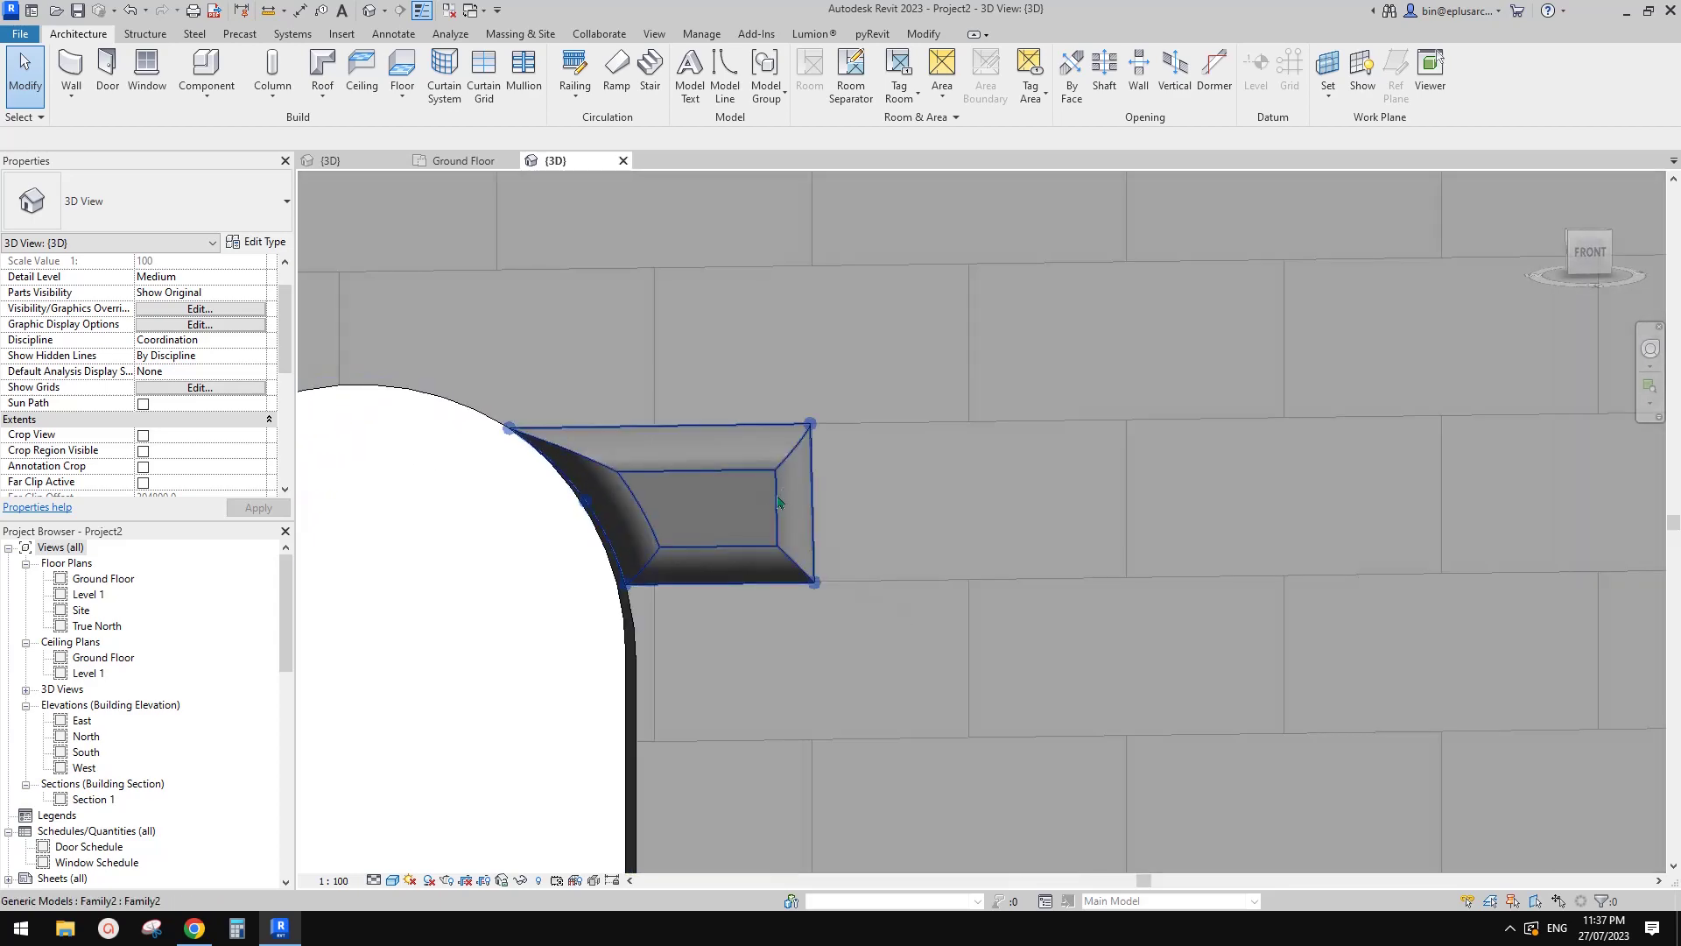
shift+middle_drag(778, 501, 1175, 649)
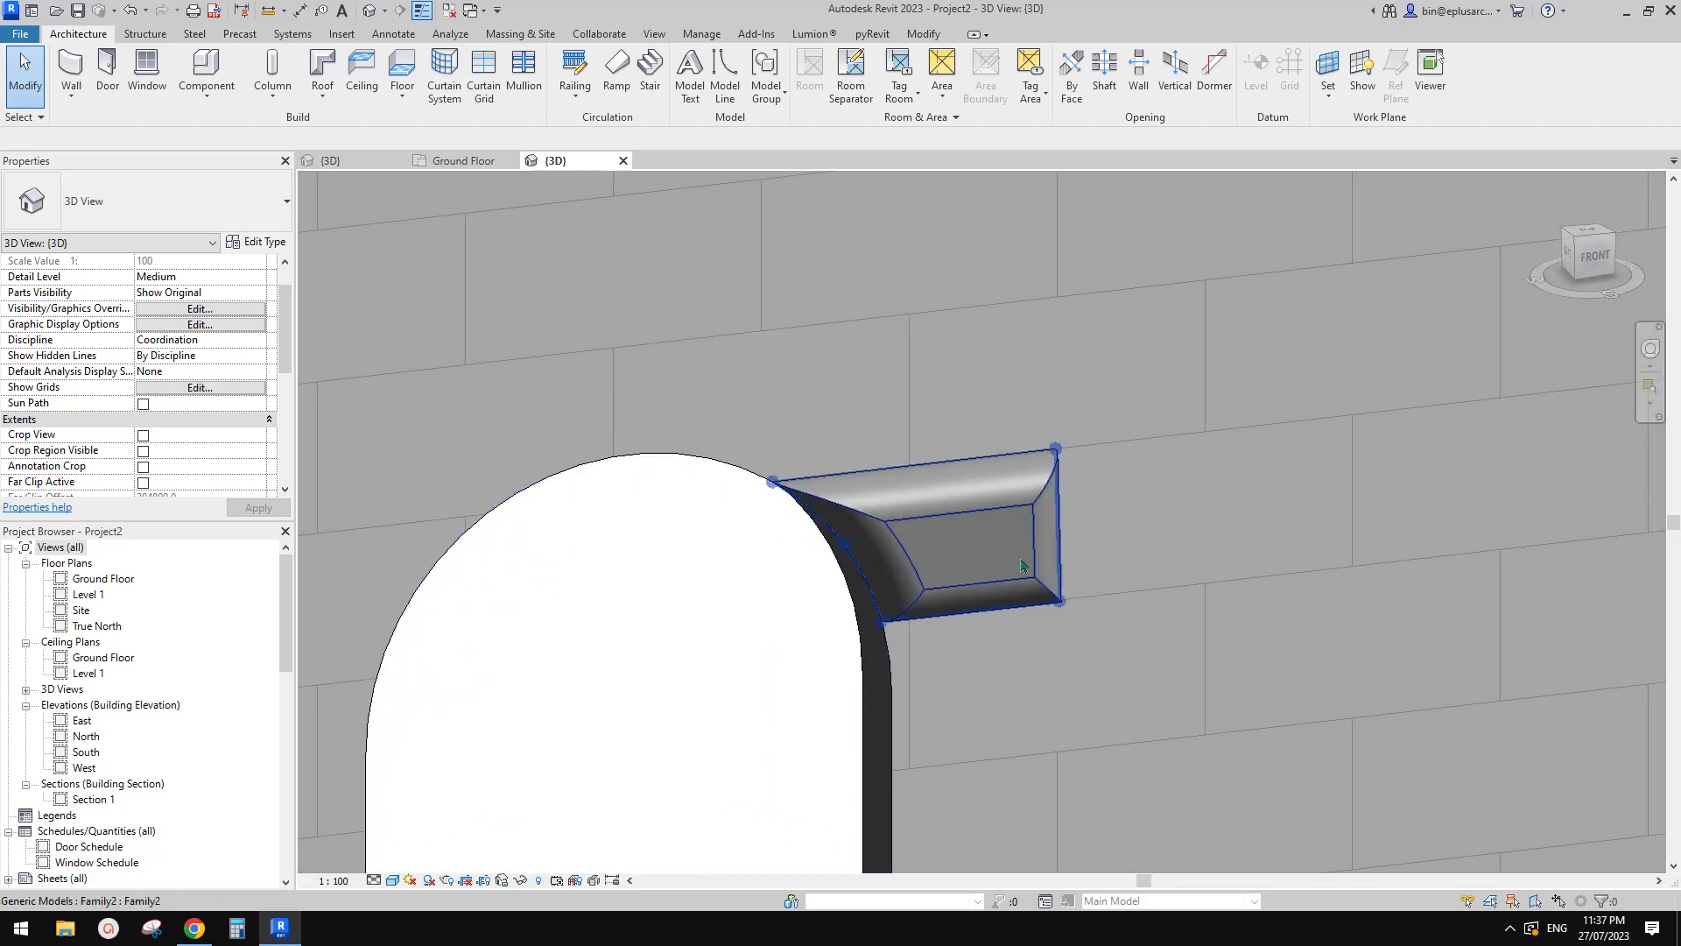
scroll(905, 545, down, 2)
shift+middle_drag(904, 545, 899, 563)
scroll(867, 557, up, 3)
- Hide the upper, right and curved left edges of the block's raised front face with Linework in the <Invisible lines> style
click(929, 35)
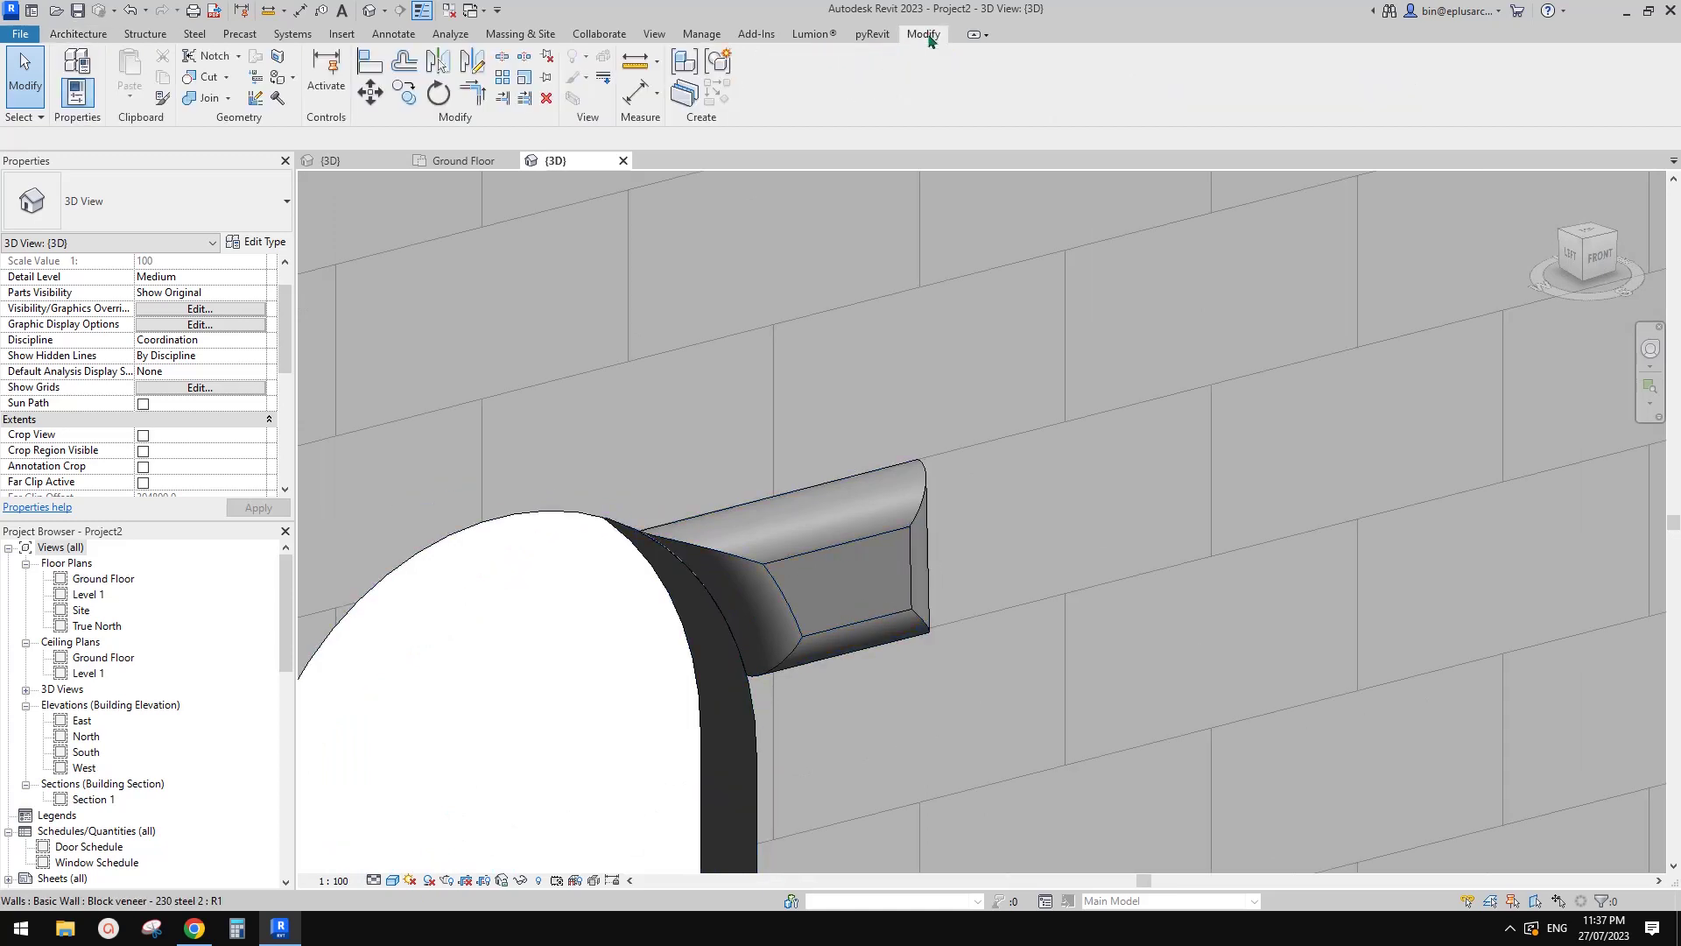
click(602, 80)
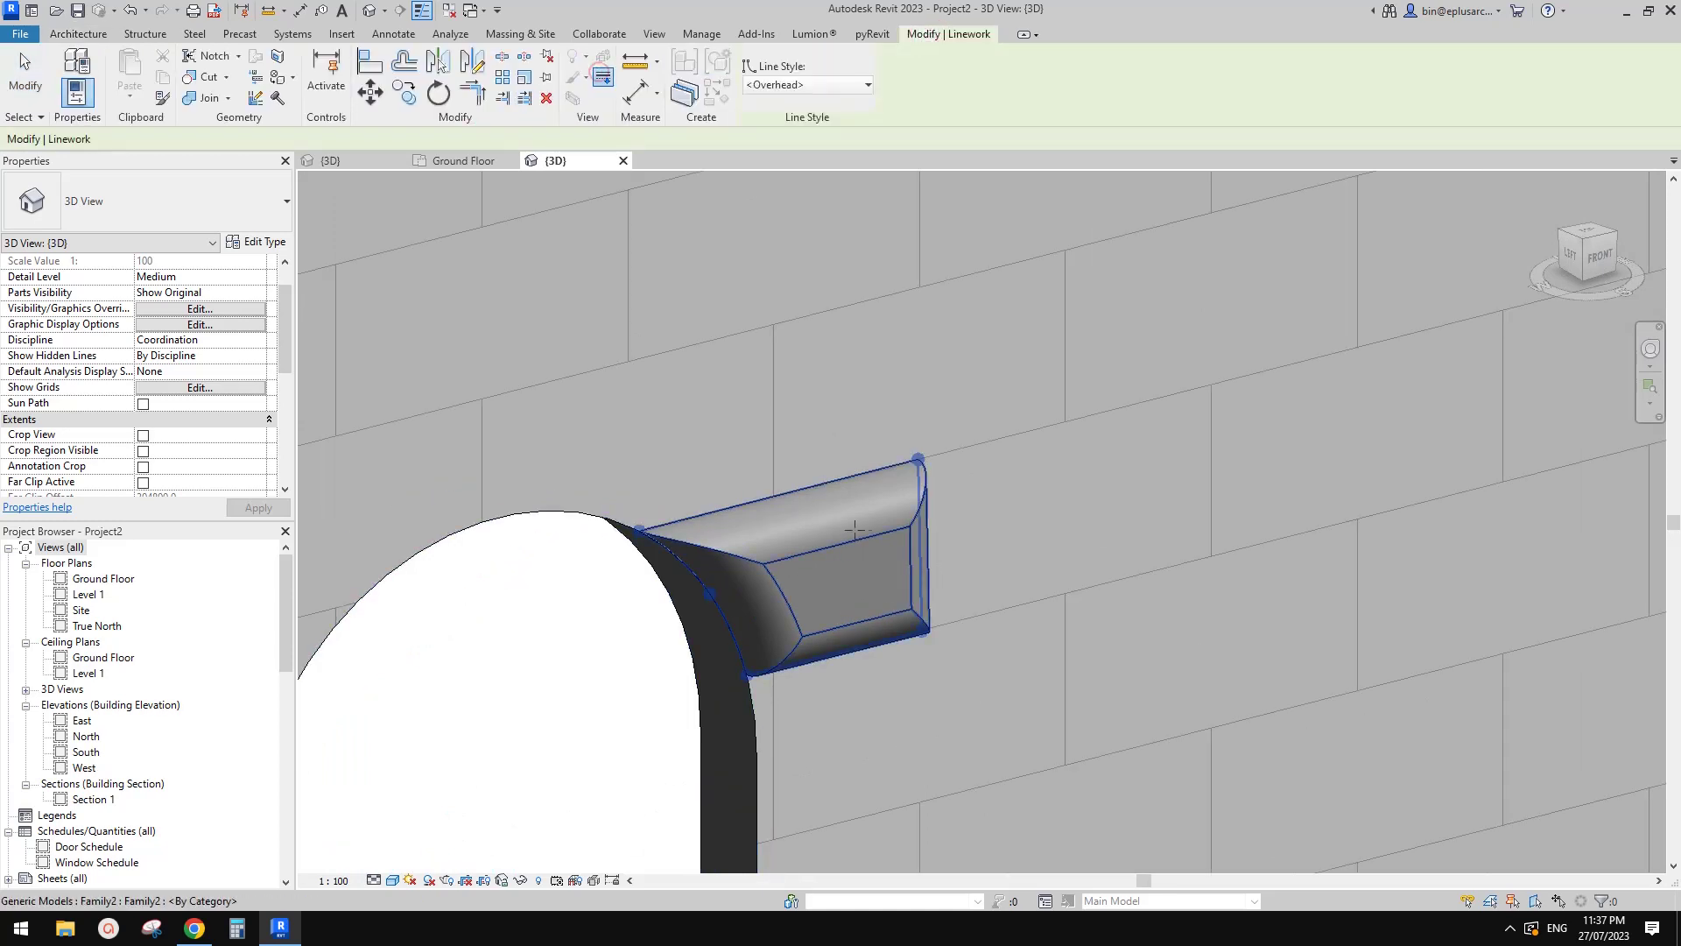
click(822, 84)
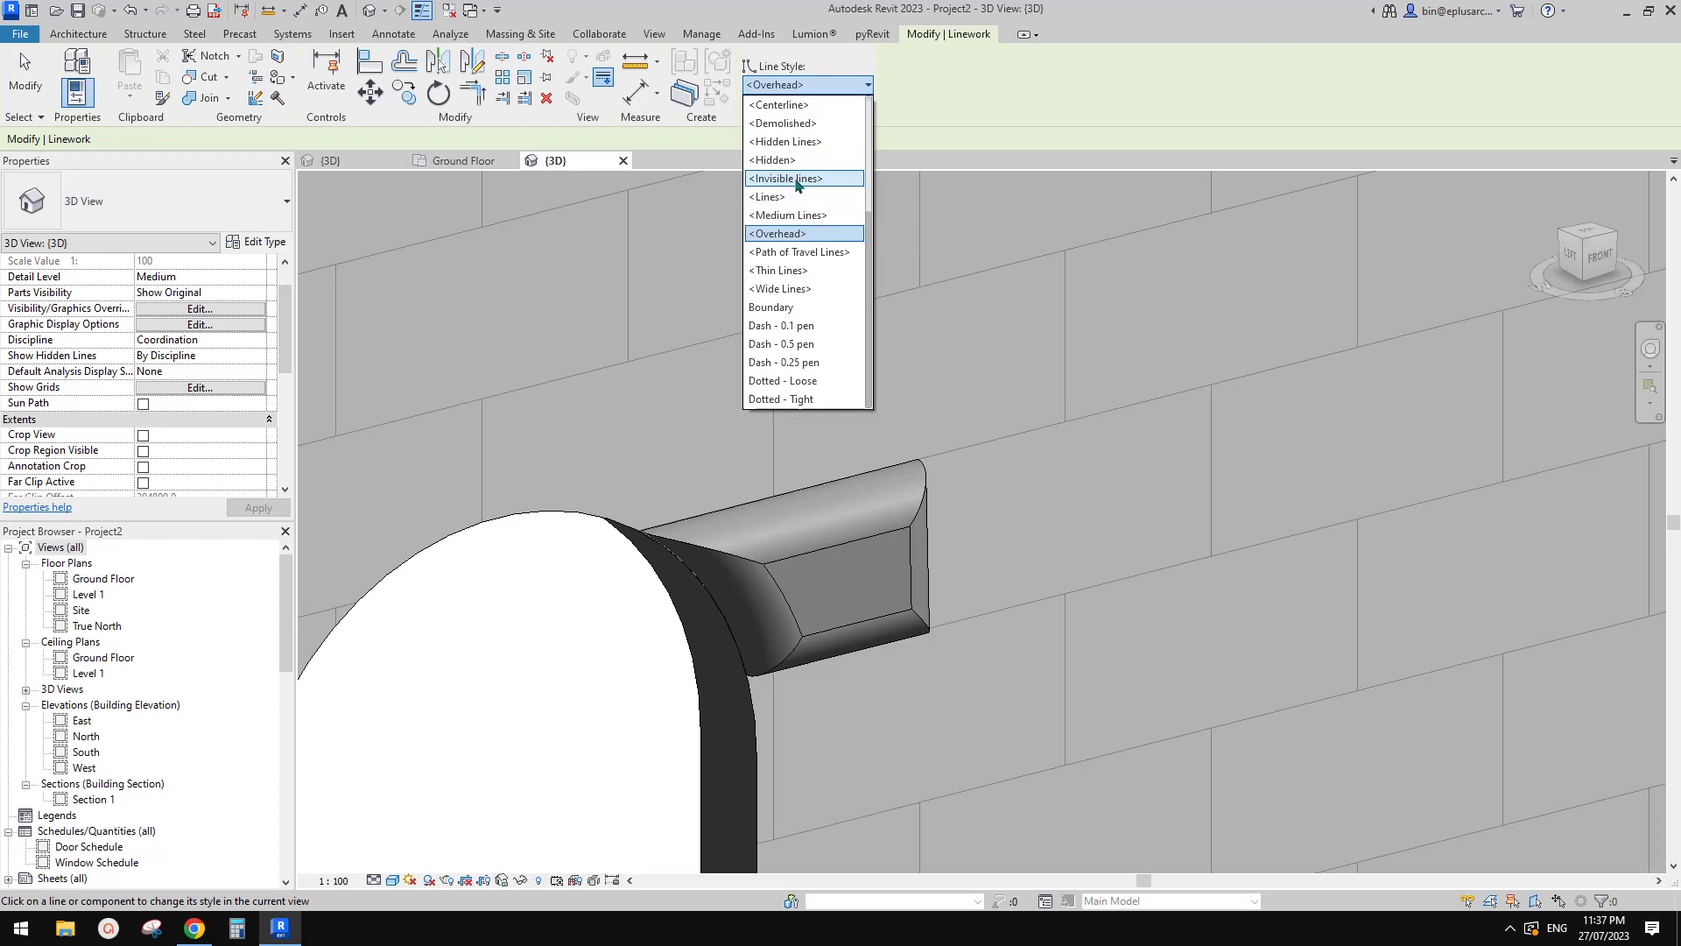
click(798, 179)
click(853, 539)
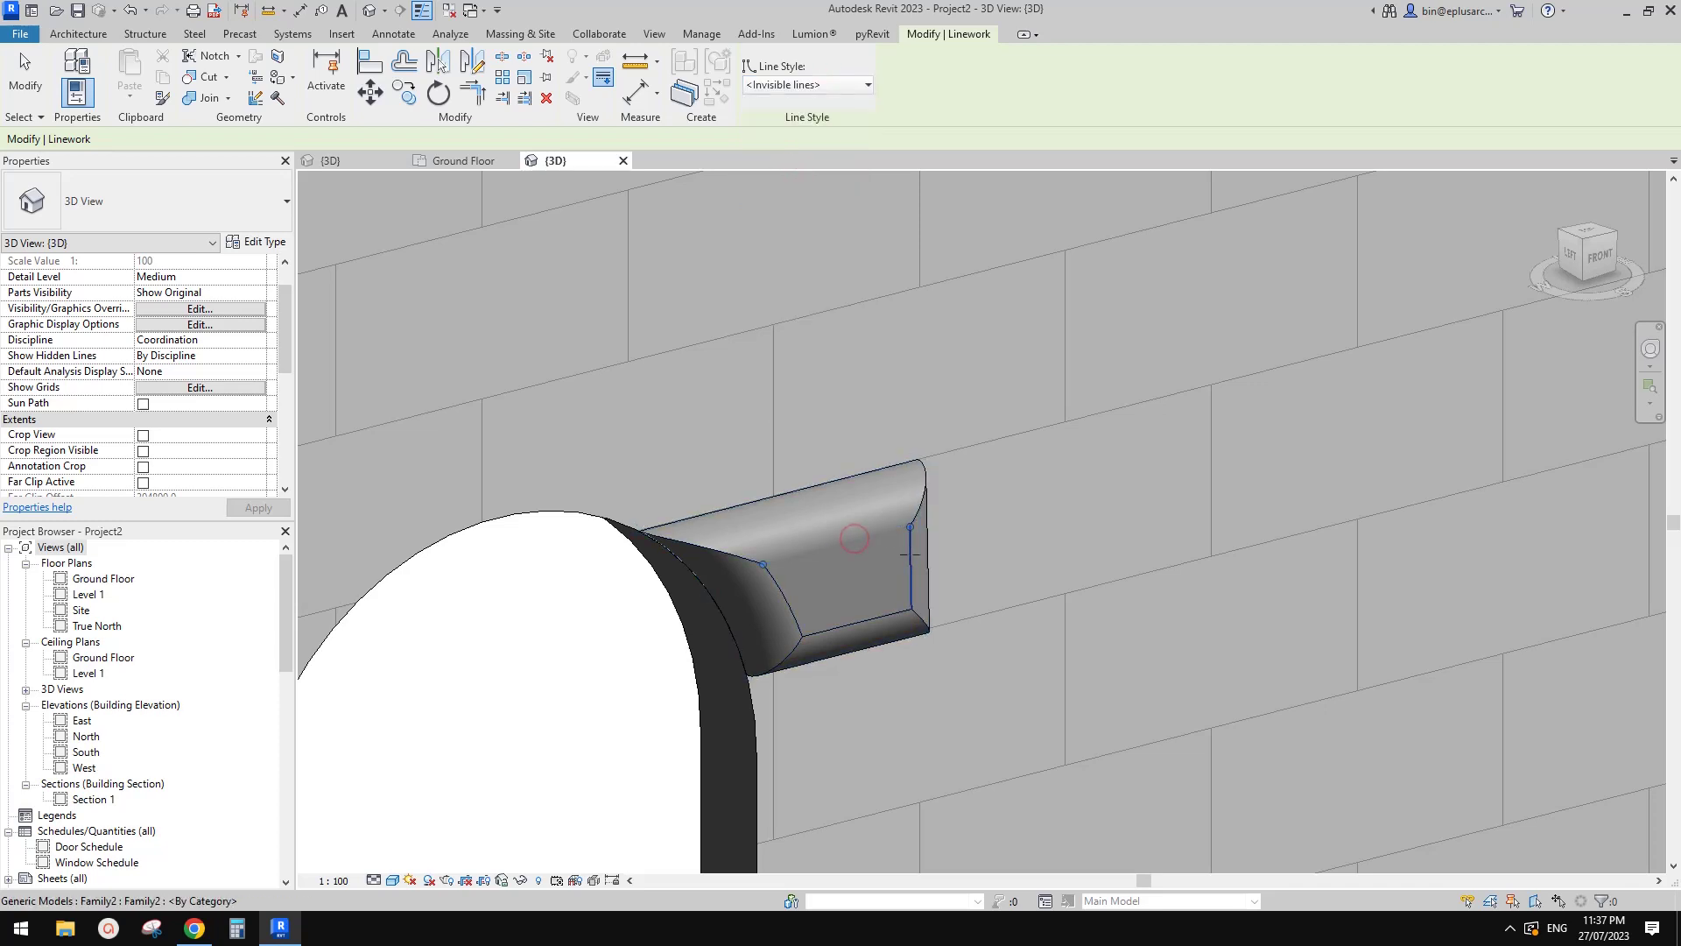
click(911, 553)
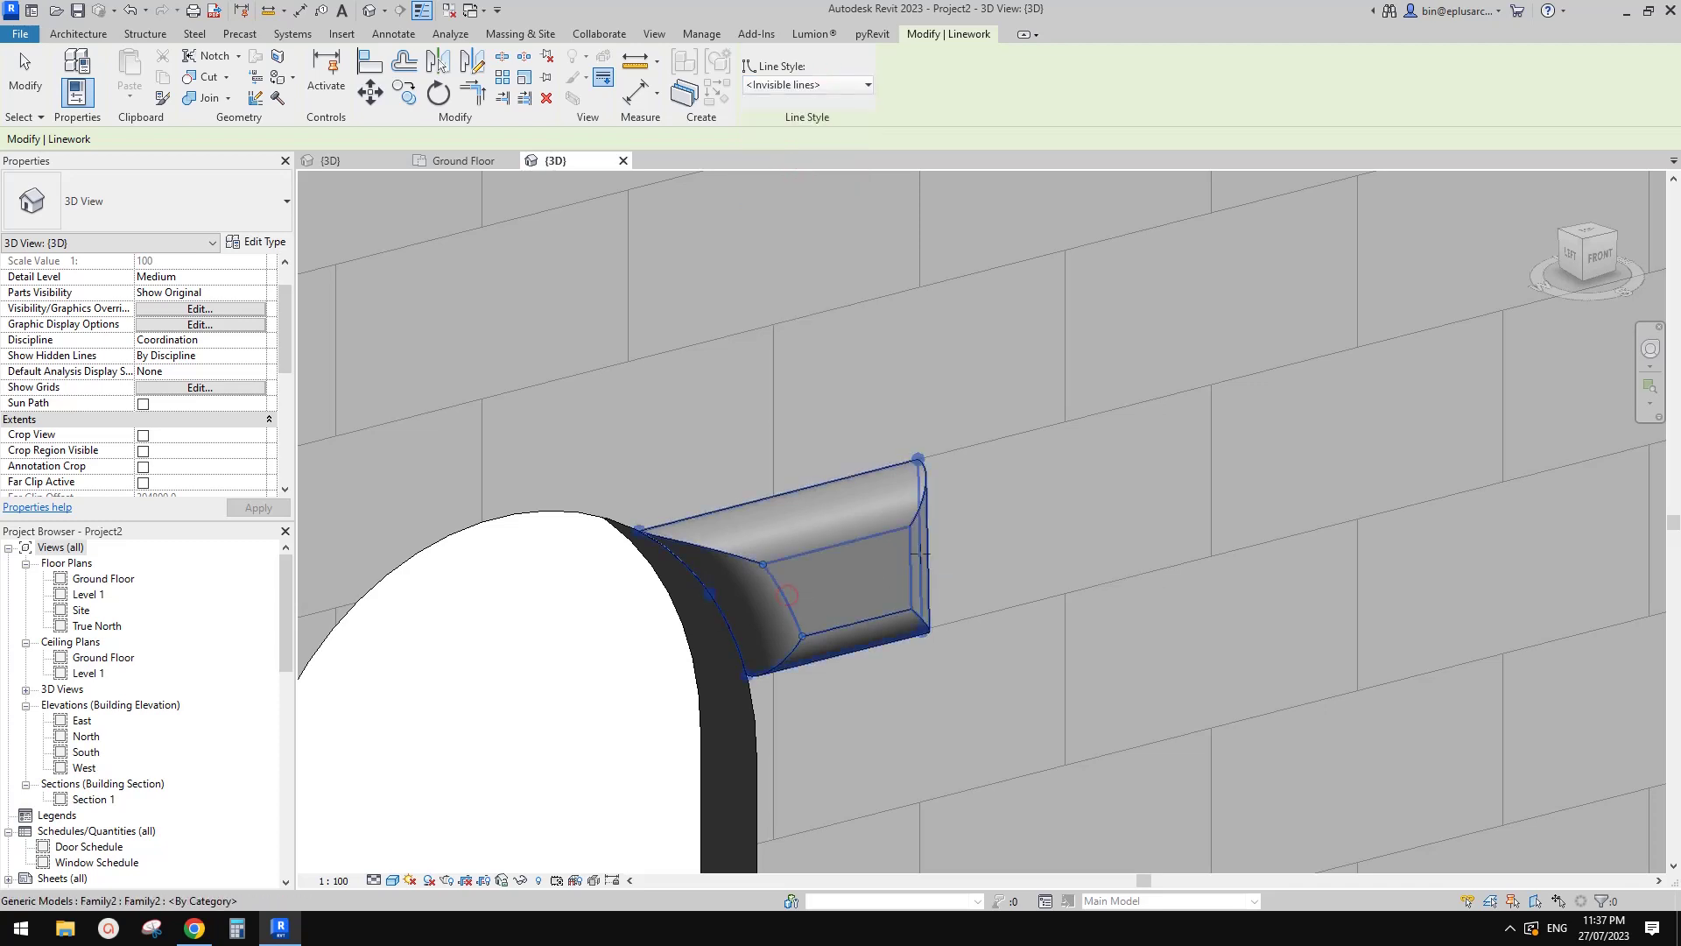
key(Escape)
- Disable Show Edges for the shaded 3D view in Graphic Display Options
scroll(956, 546, down, 1)
middle_drag(960, 484, 967, 441)
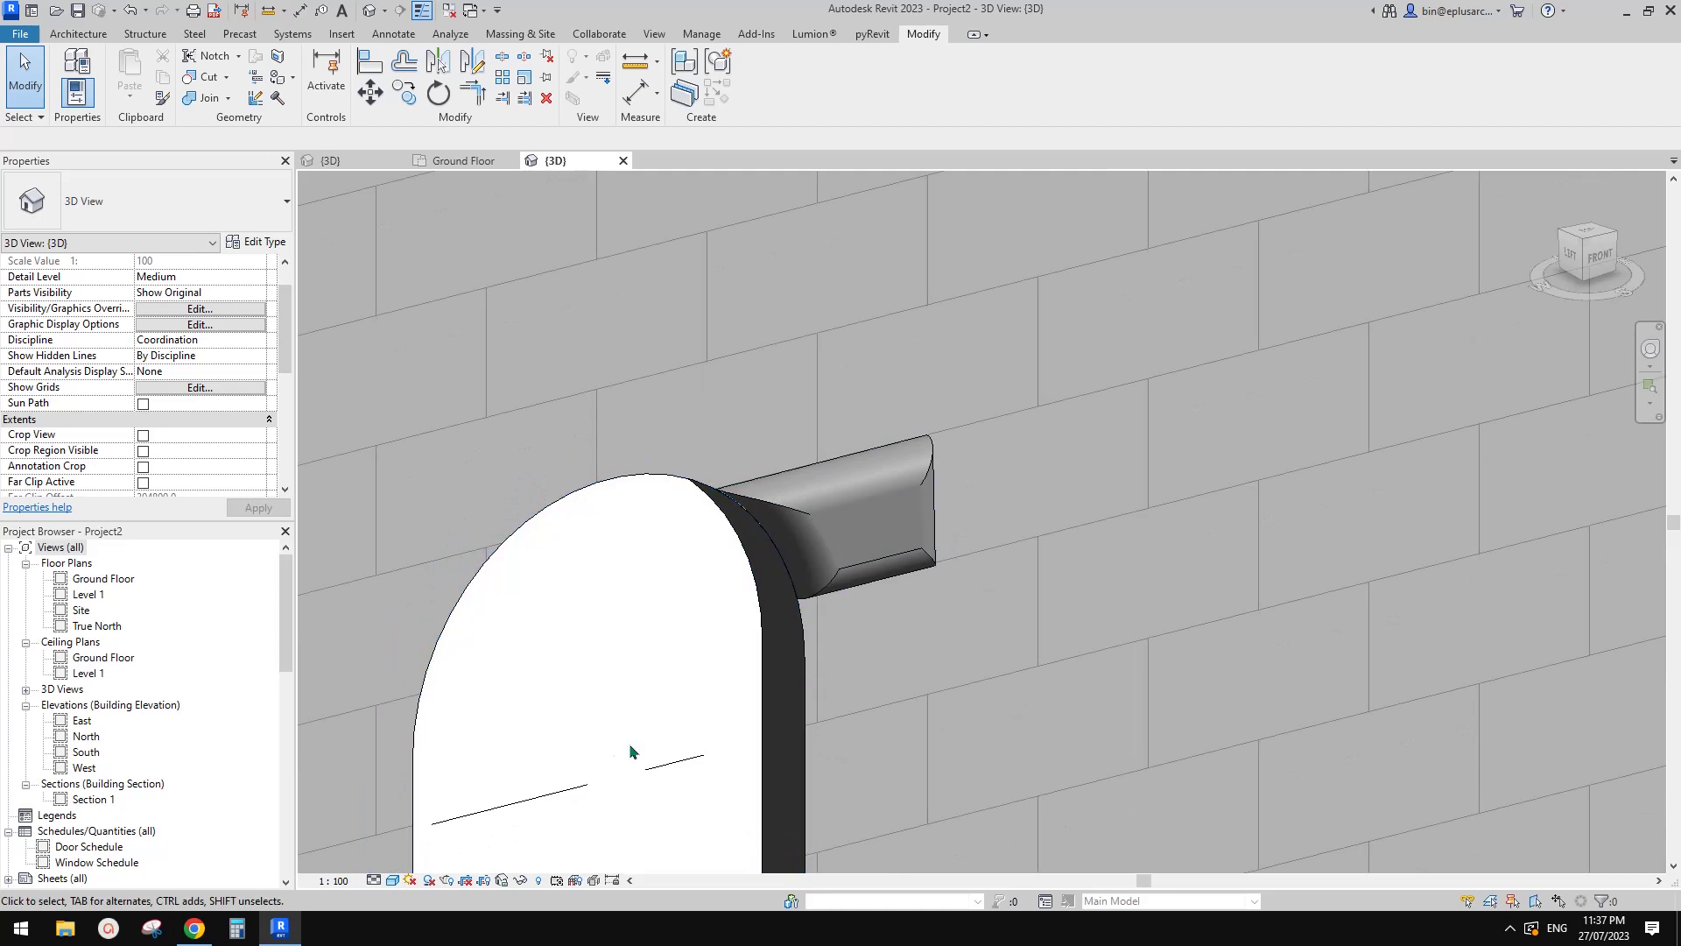
click(375, 881)
click(455, 762)
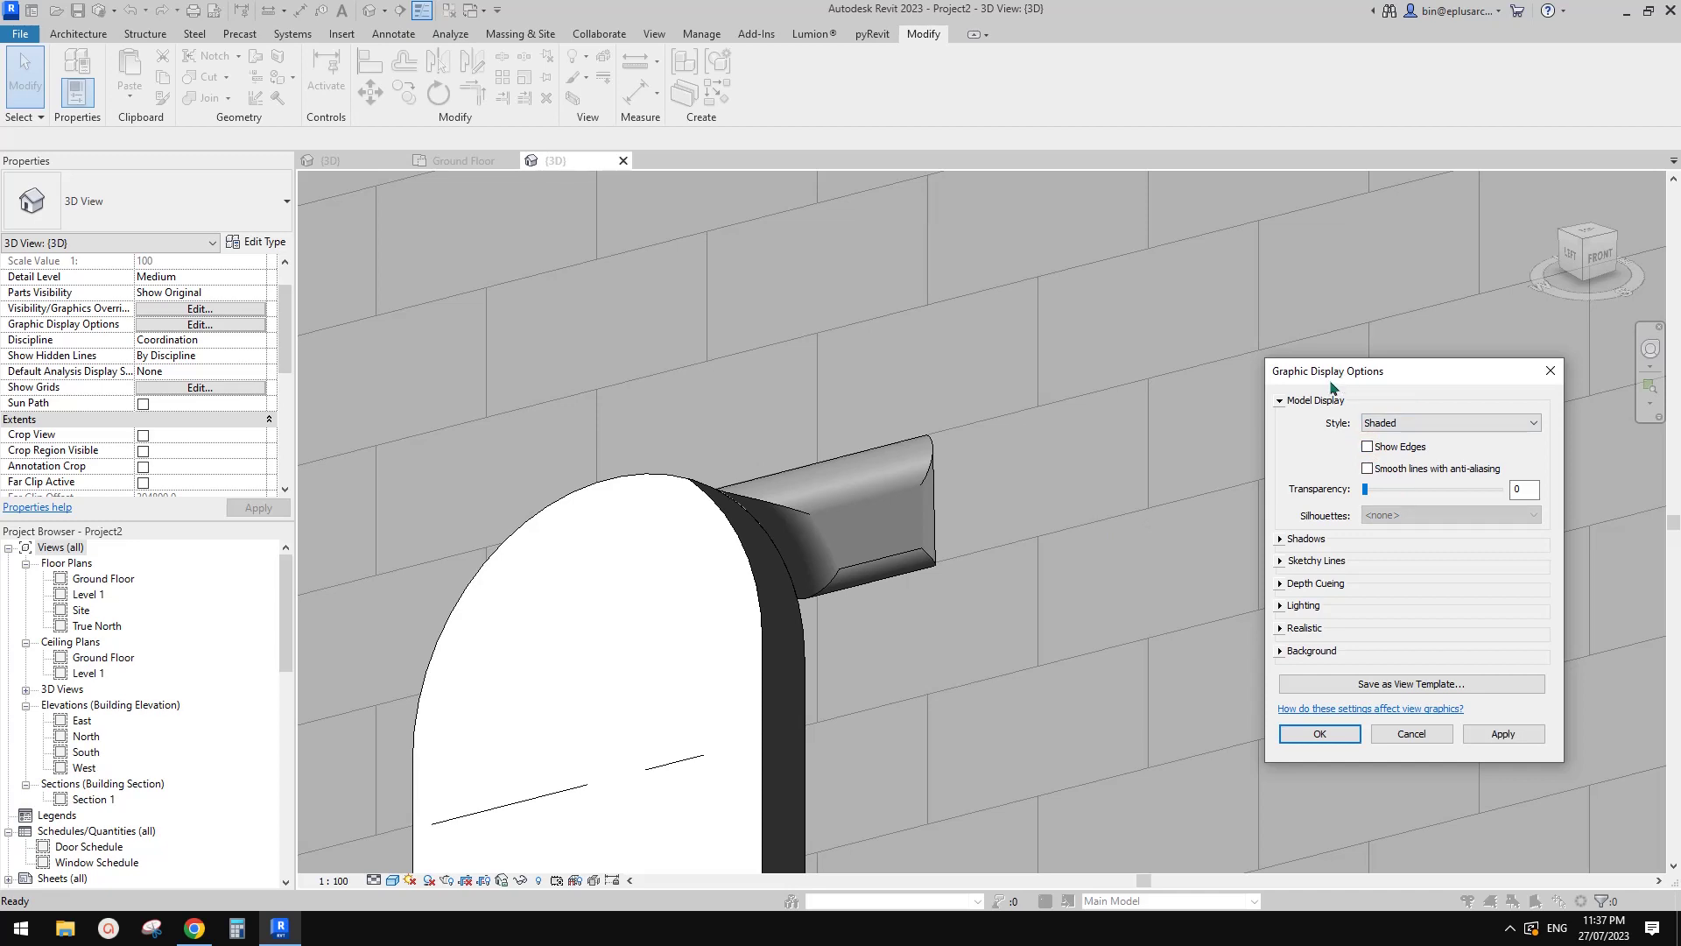
click(1502, 734)
click(1359, 737)
scroll(1007, 635, down, 5)
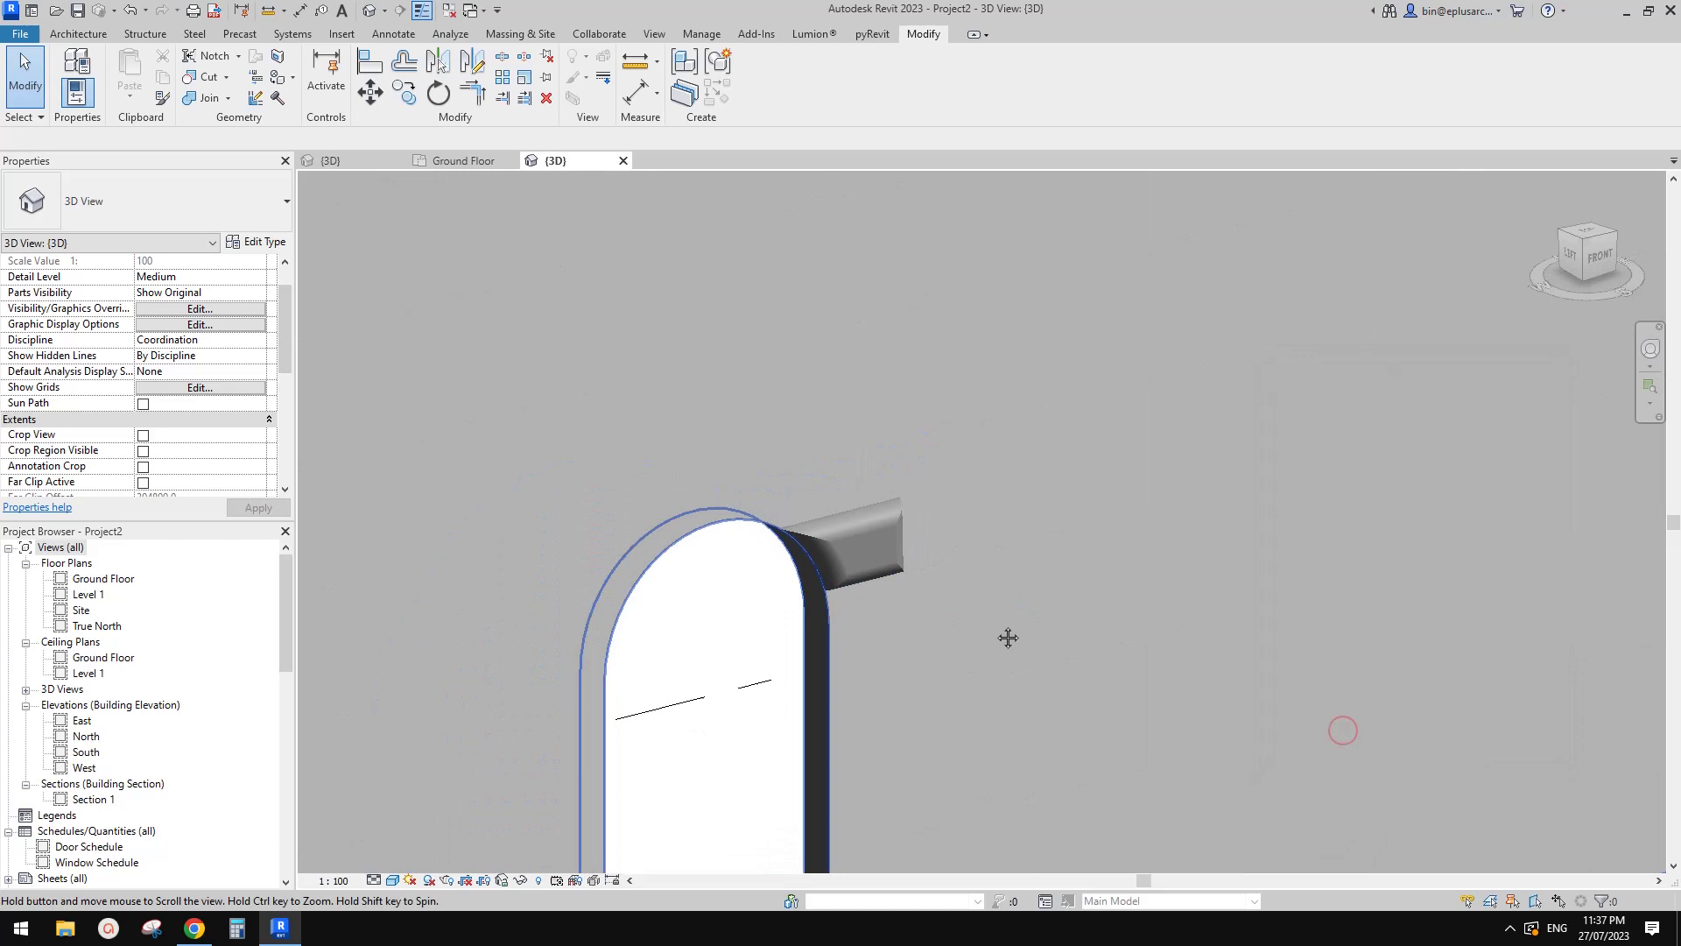
middle_drag(1396, 759, 1459, 590)
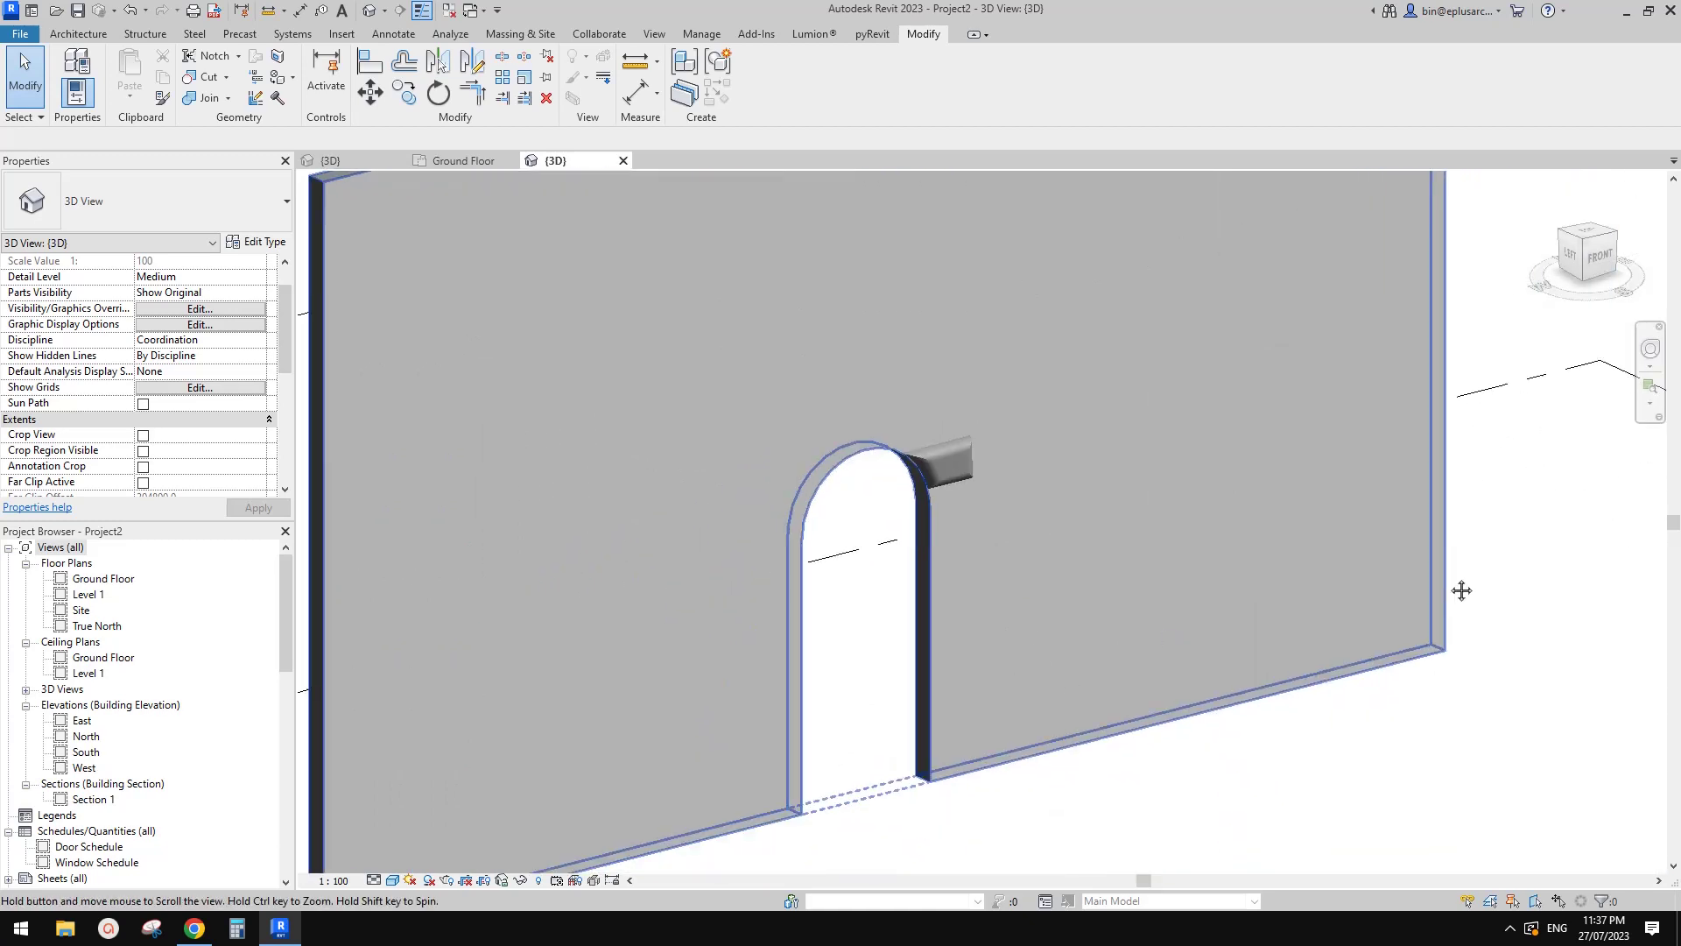
middle_drag(998, 771, 1201, 666)
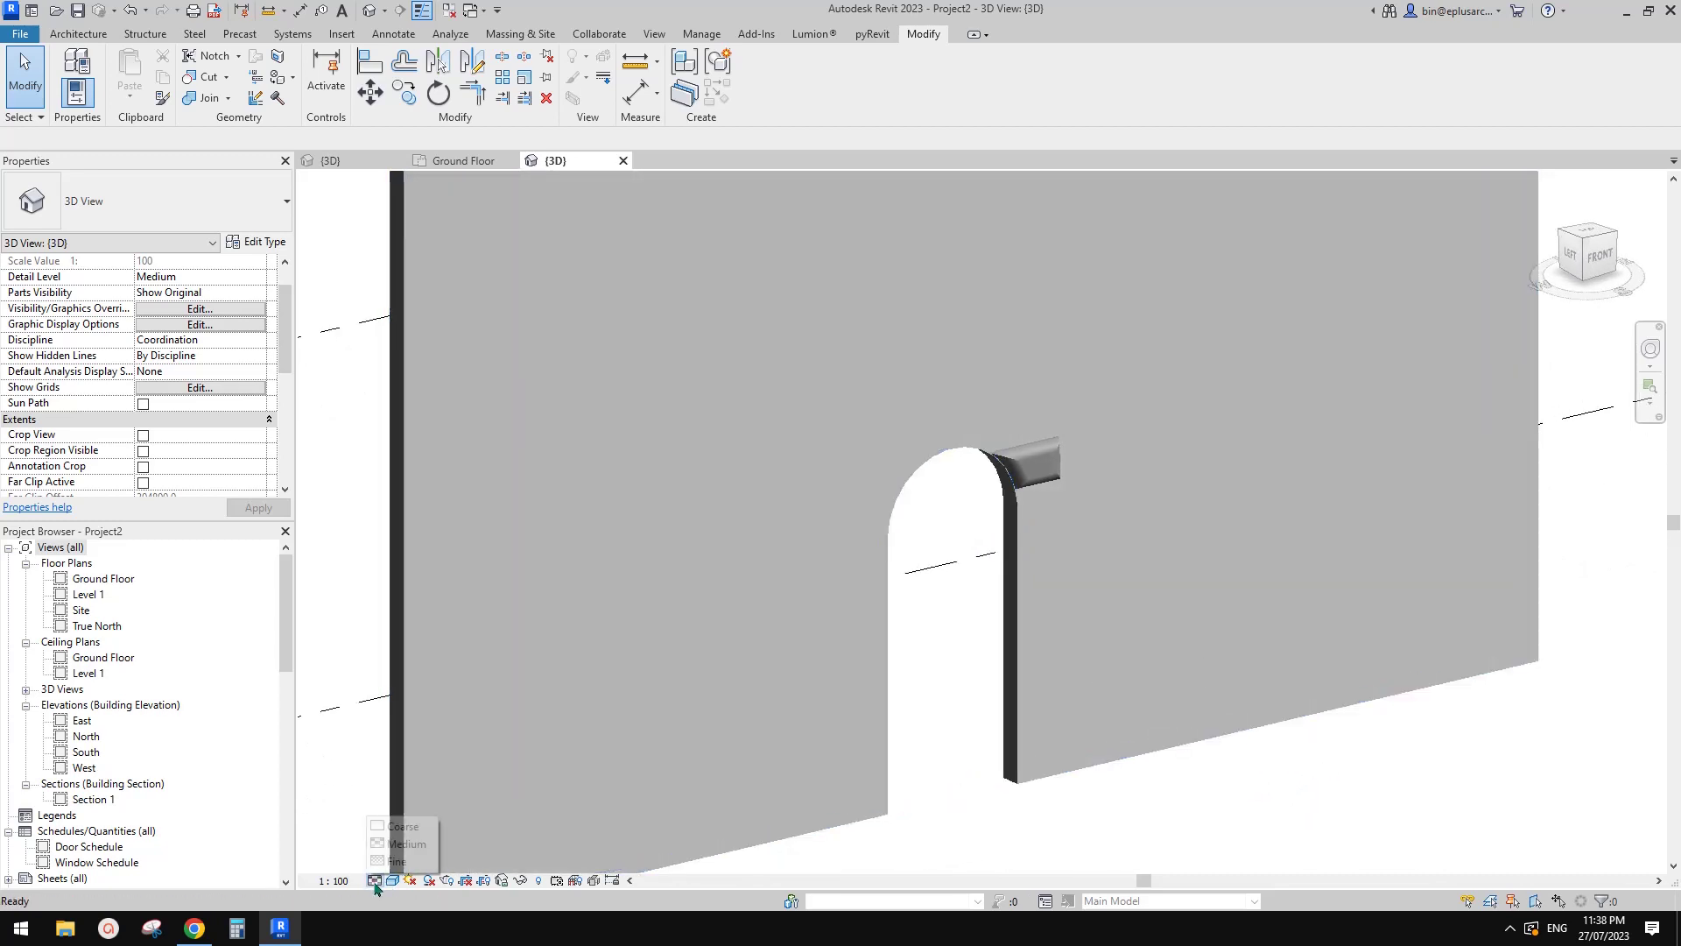
- Switch the 3D view's visual style to Hidden Line
click(392, 883)
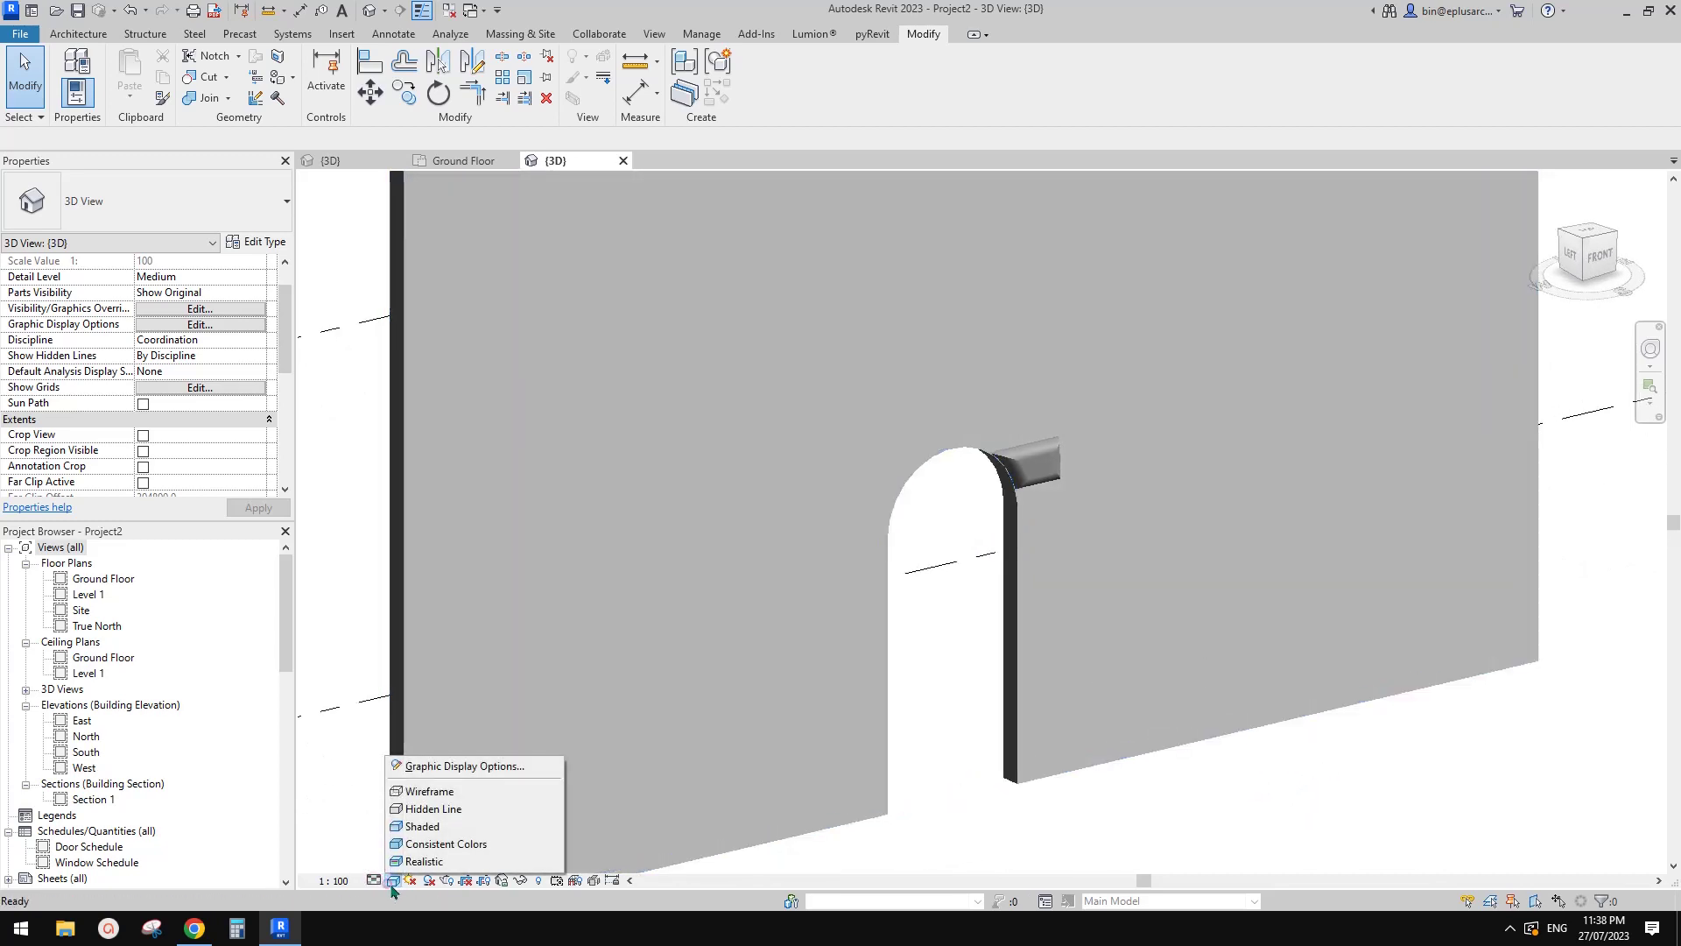
click(427, 808)
middle_drag(1056, 515, 1119, 658)
scroll(1117, 487, down, 1)
click(394, 880)
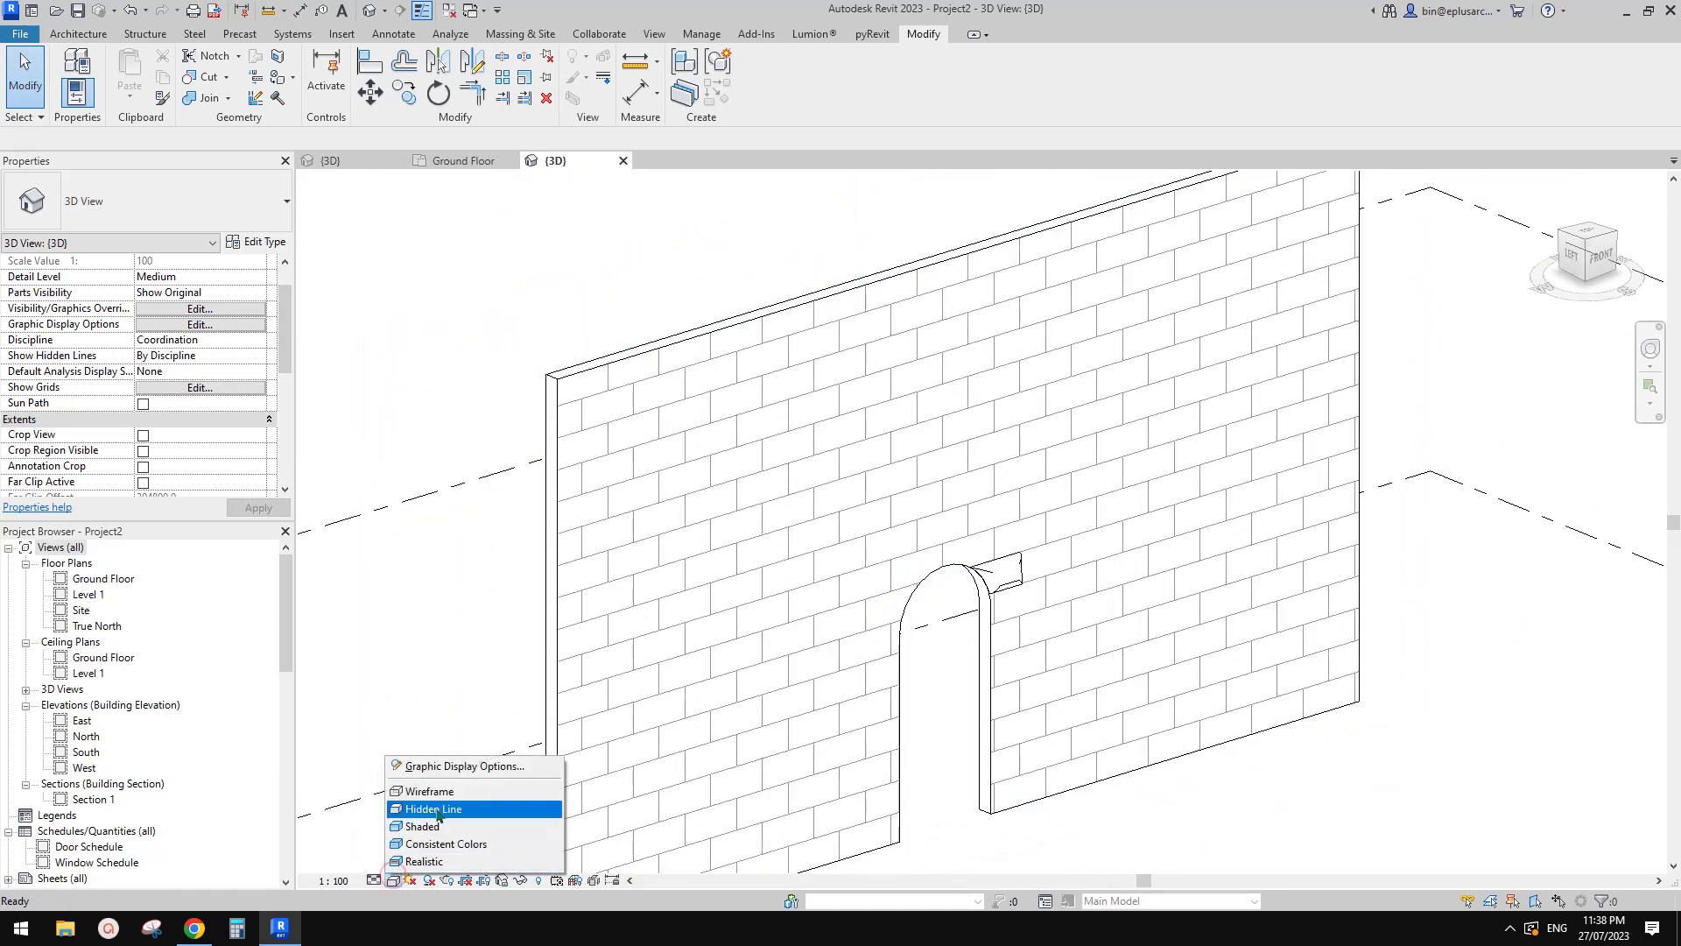
scroll(1046, 588, up, 5)
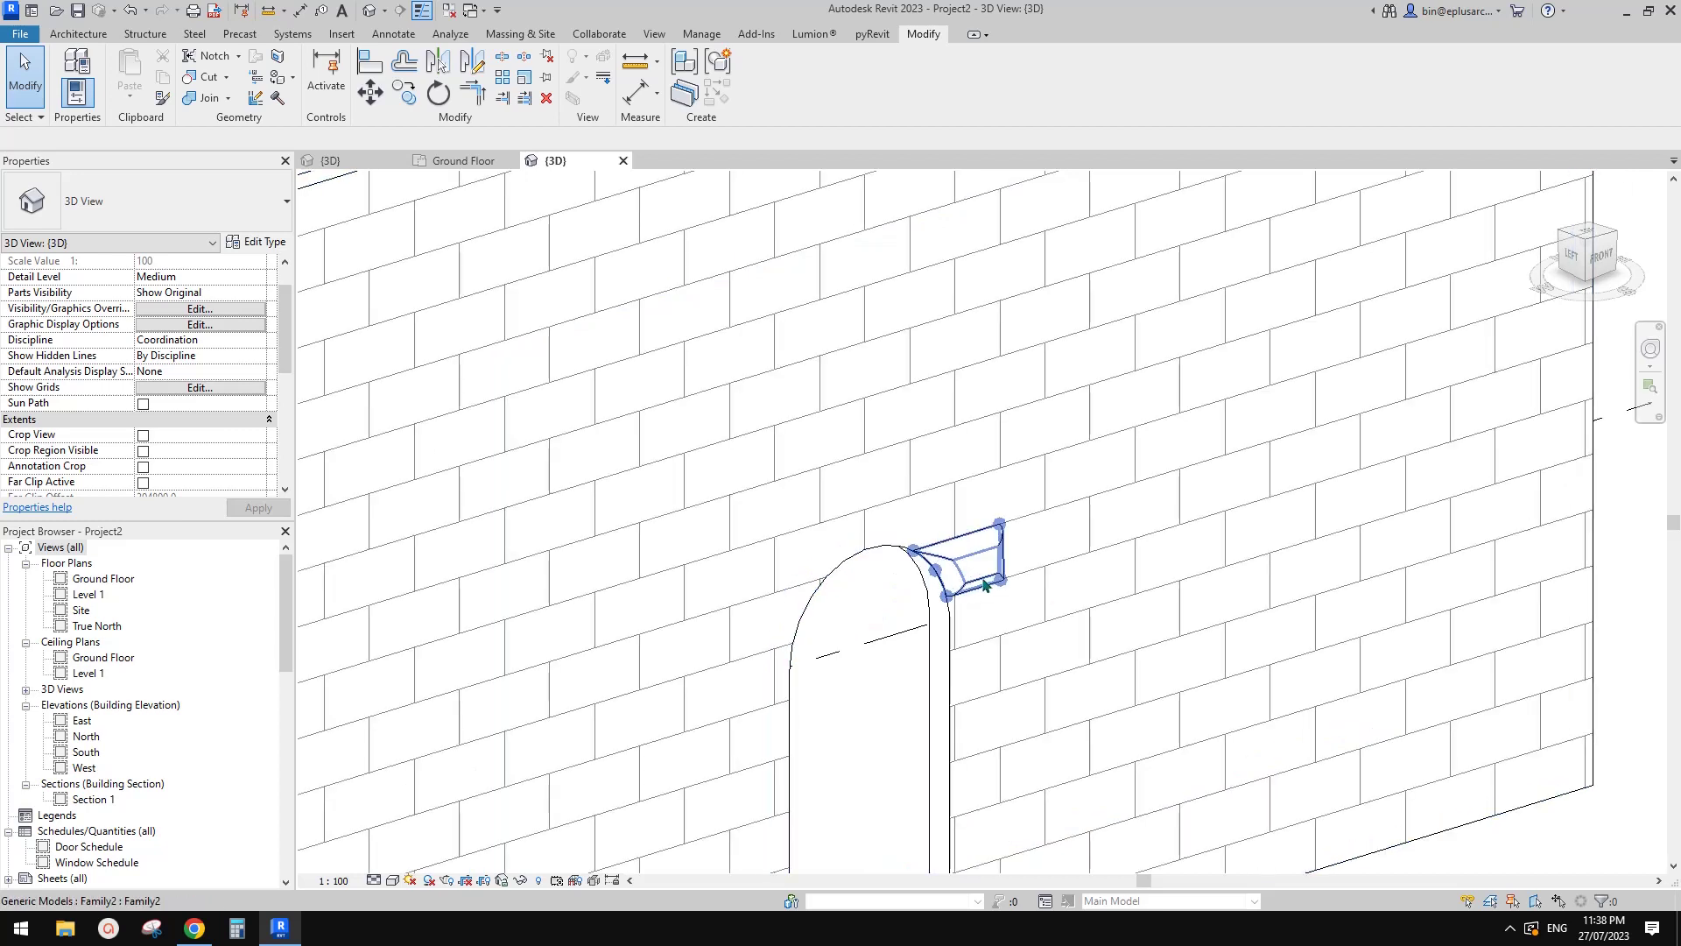
click(606, 78)
scroll(966, 604, up, 2)
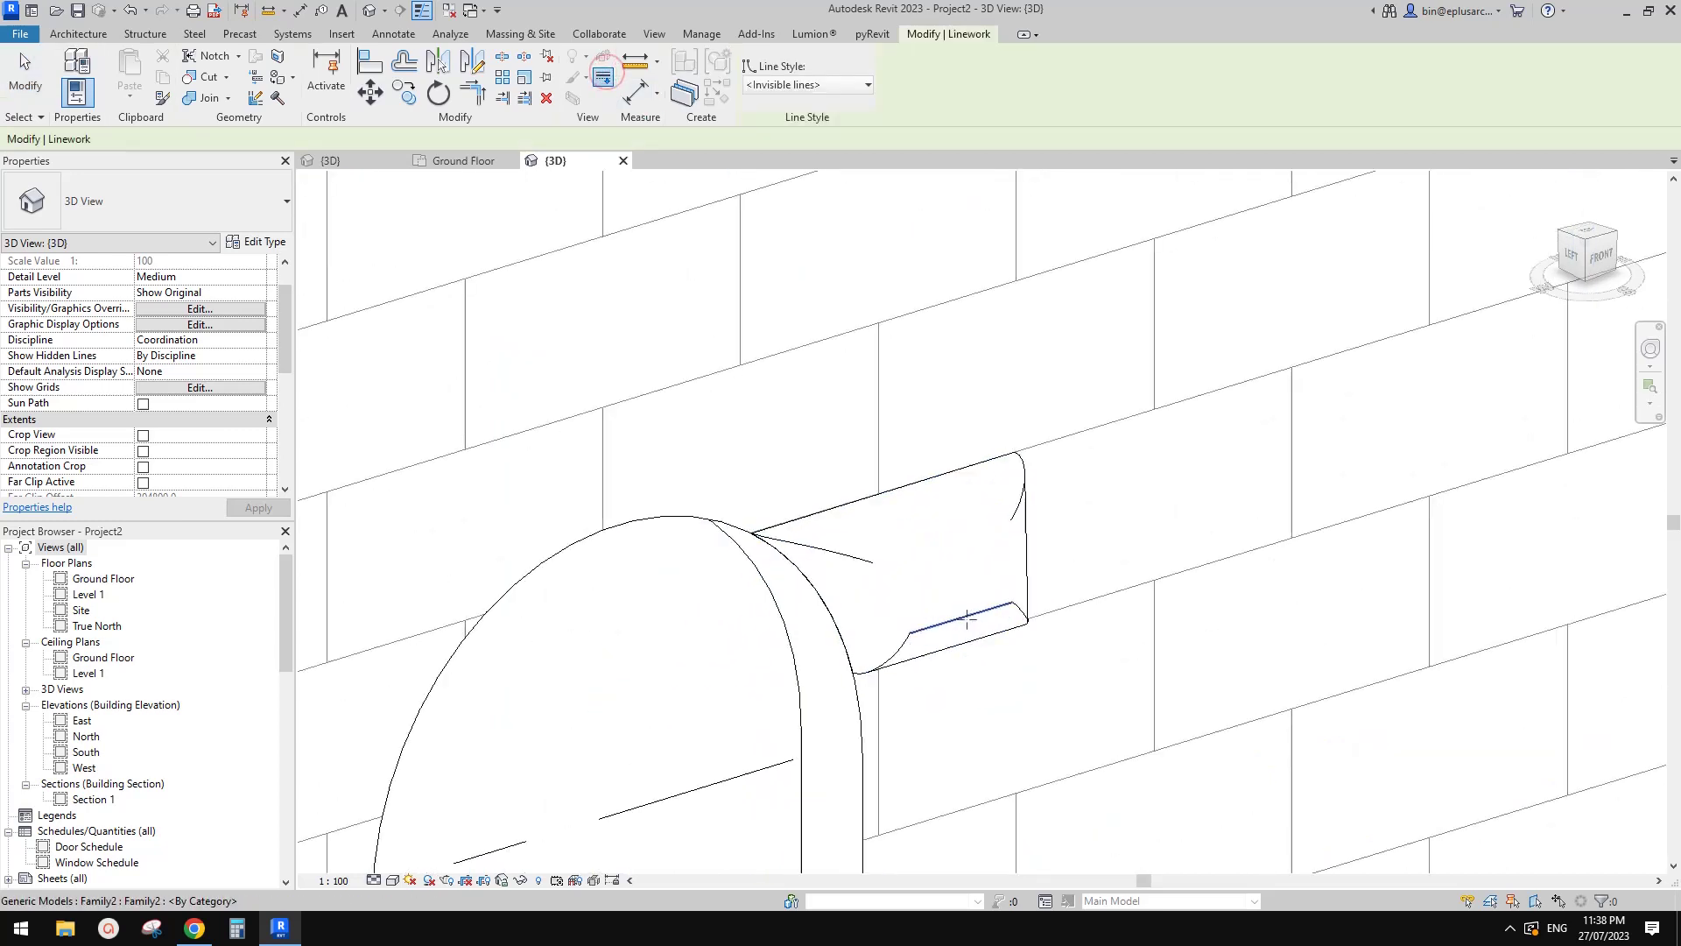
scroll(1136, 534, down, 2)
key(Escape)
- Set the 3D view's visual style to Shaded and view the block from the front
mouse_move(1126, 555)
shift+middle_down()
mouse_move(1201, 501)
mouse_move(1096, 518)
mouse_move(1095, 578)
mouse_move(1126, 601)
mouse_move(1116, 612)
shift+middle_up()
key(s)
key(d)
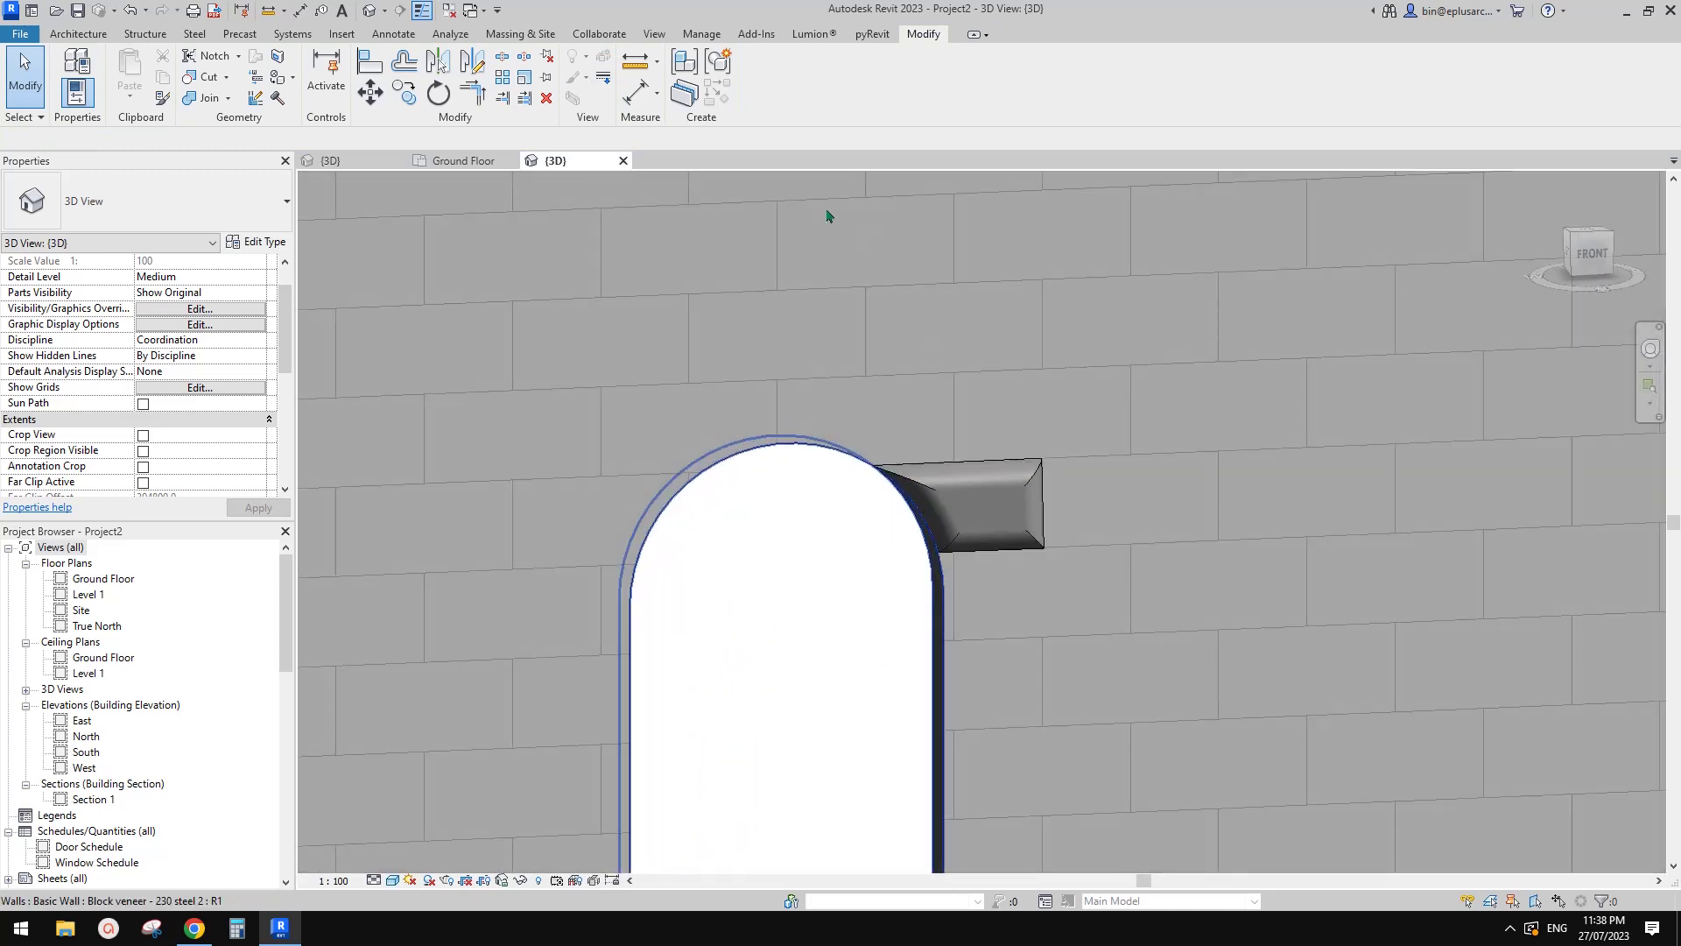
- Restore the hidden edges of the block's raised front face with Linework in the <By Category> style
key(l)
key(w)
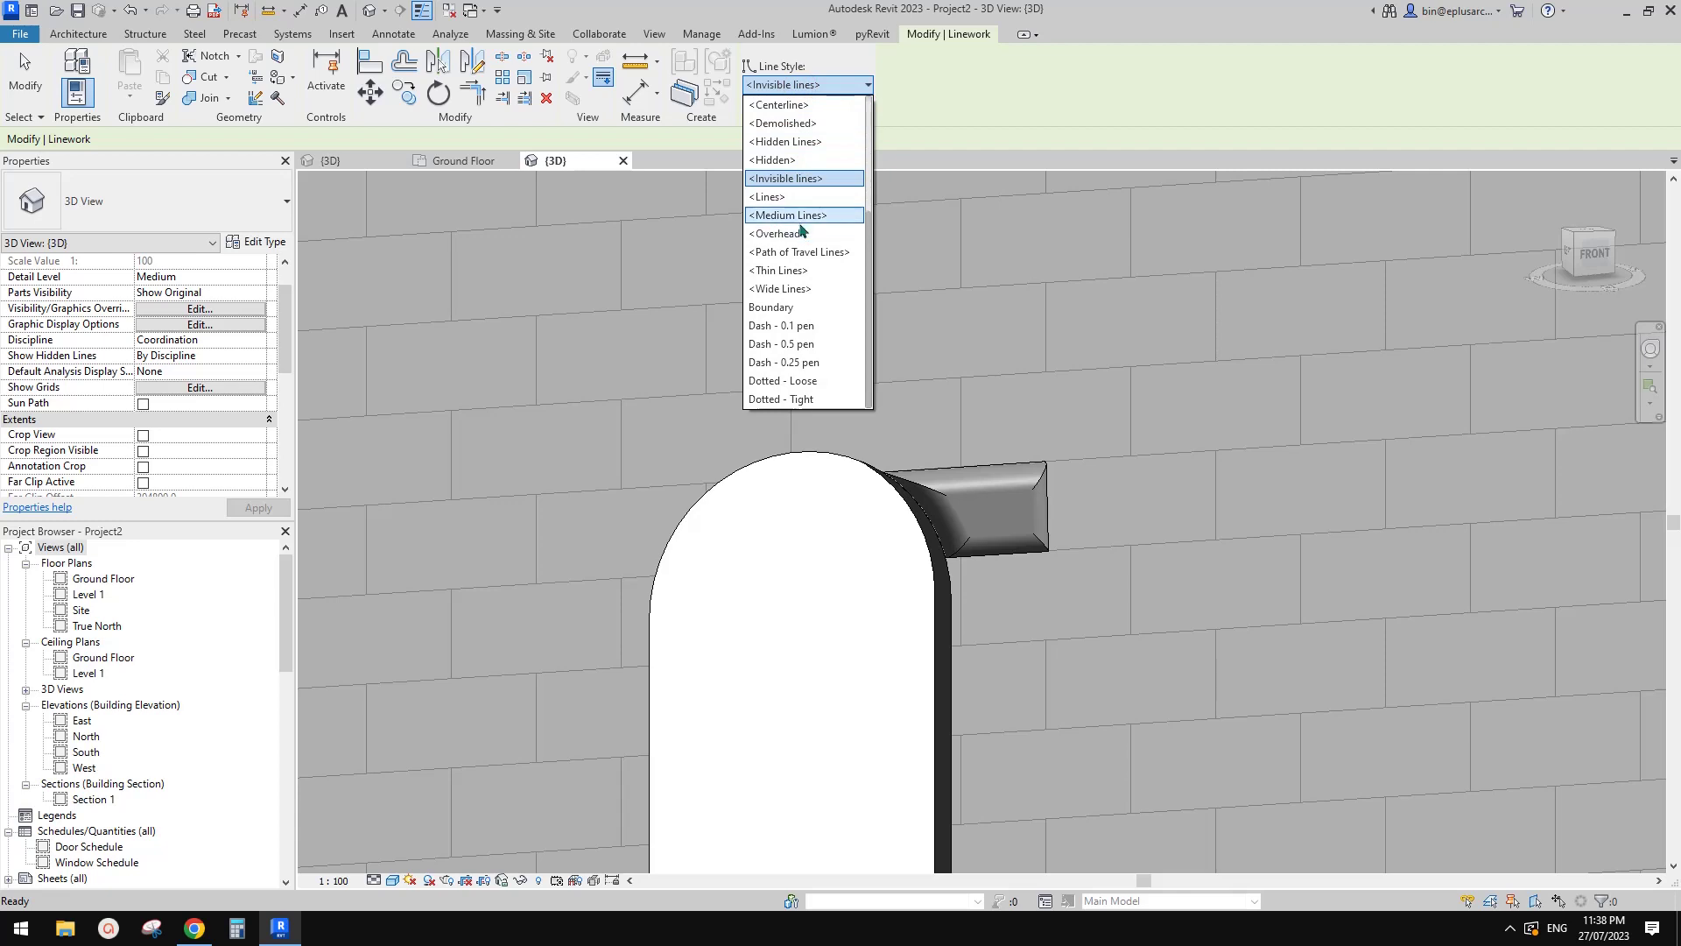
scroll(798, 189, up, 3)
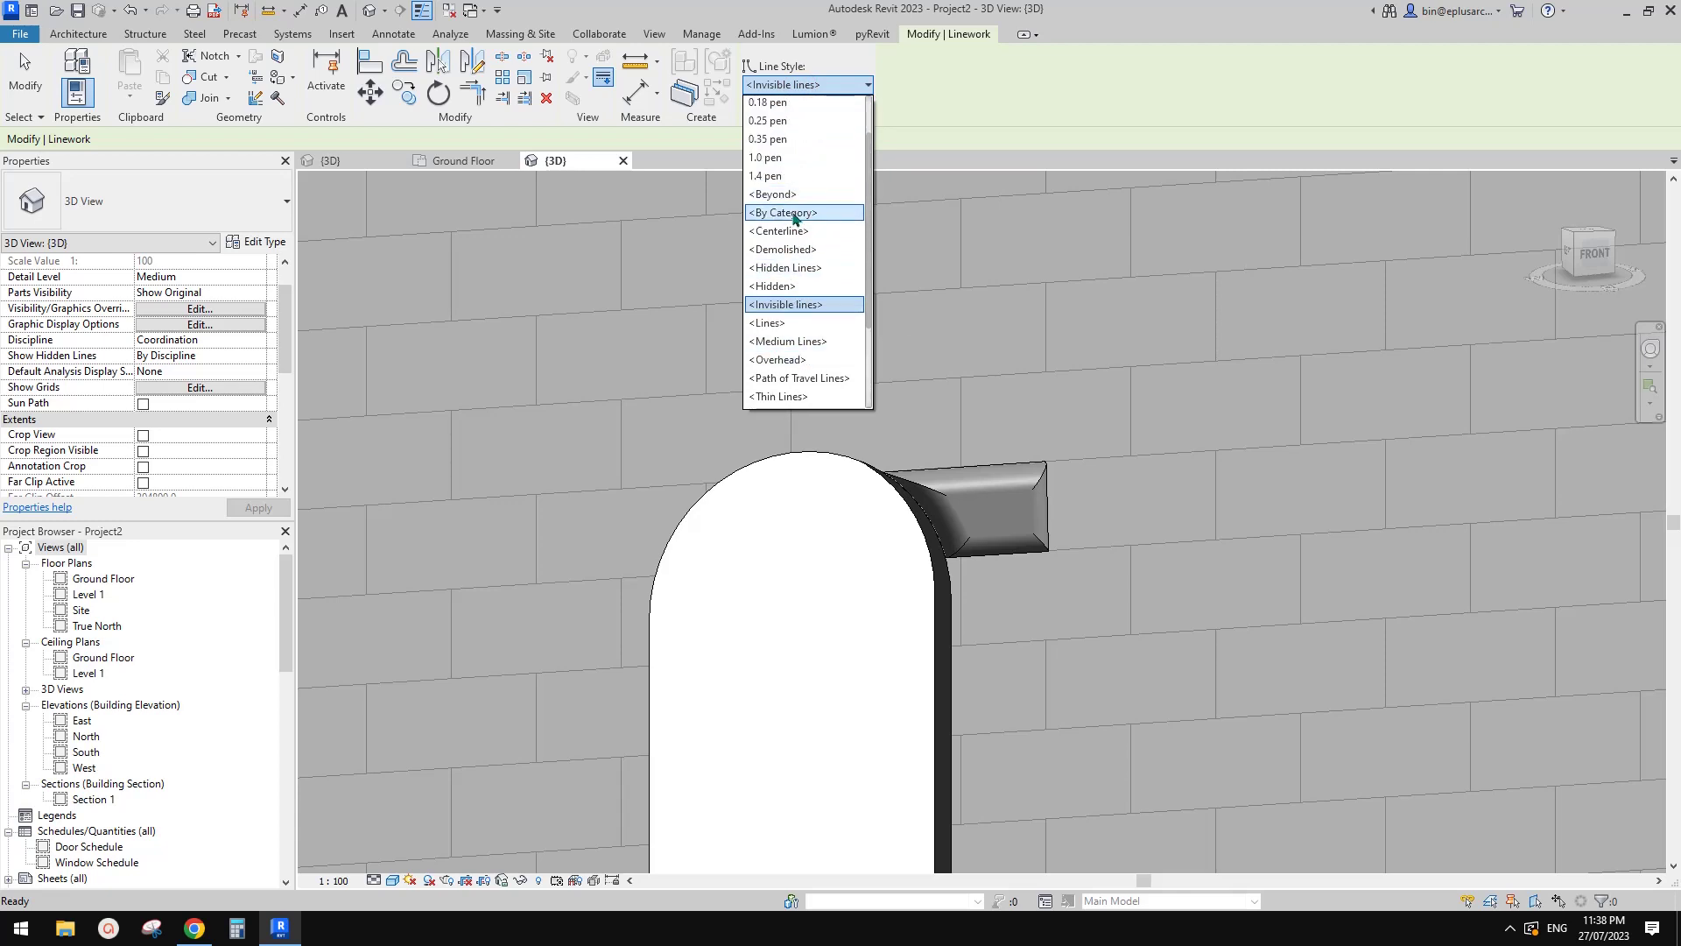
click(795, 215)
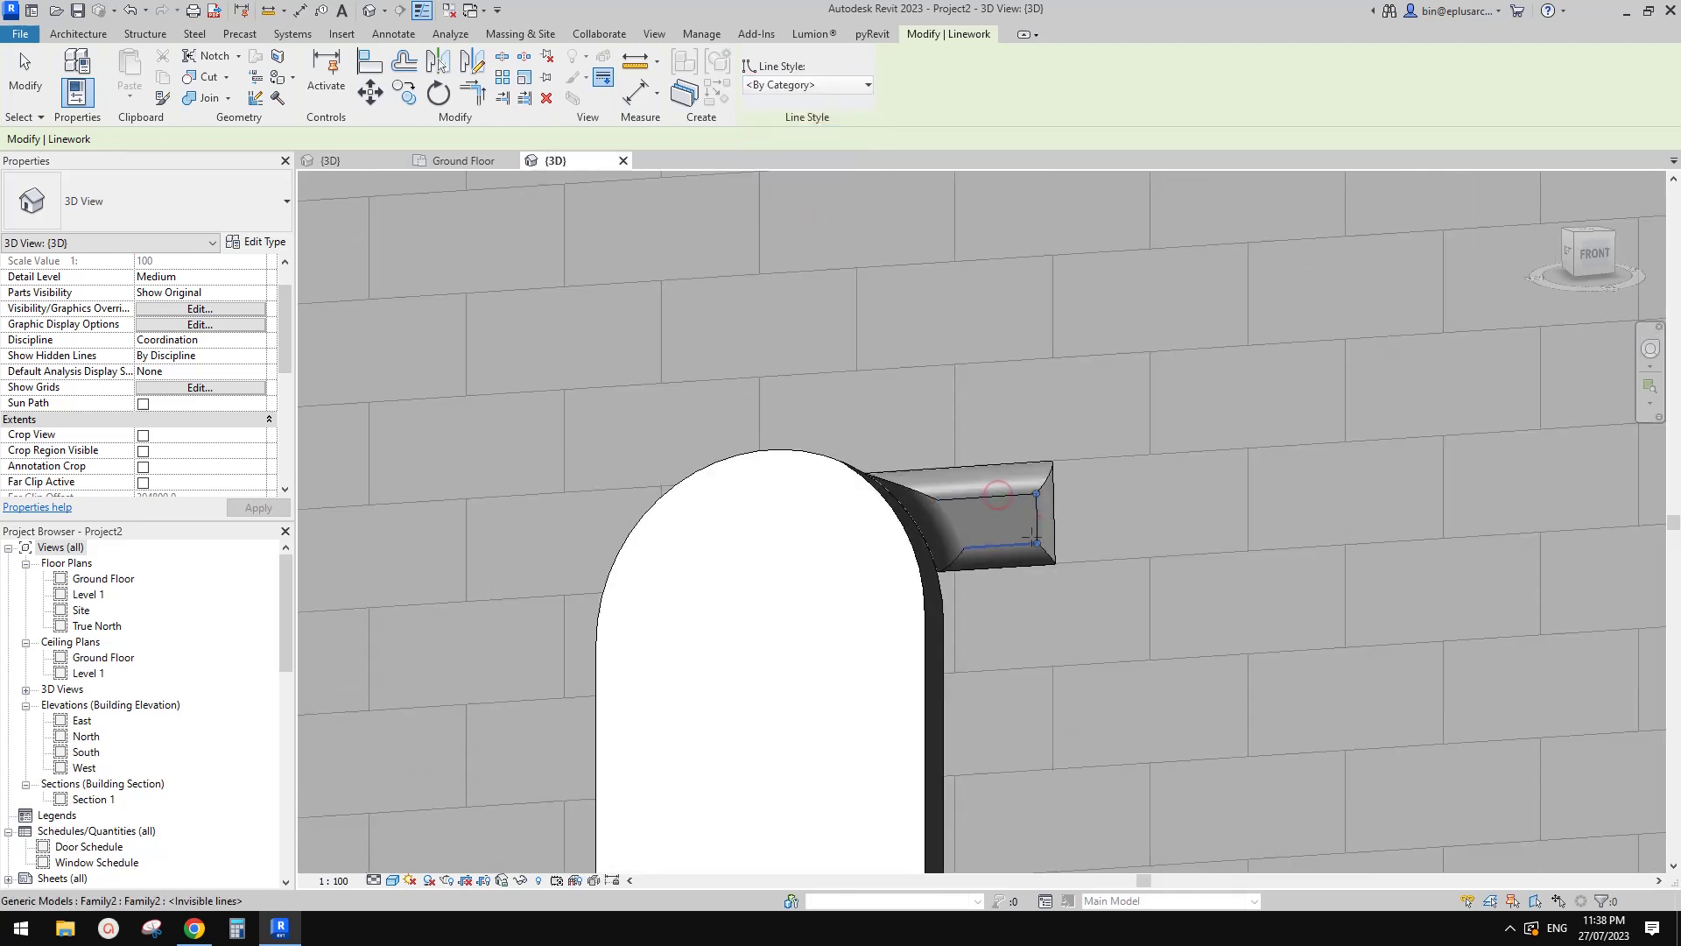
key(Escape)
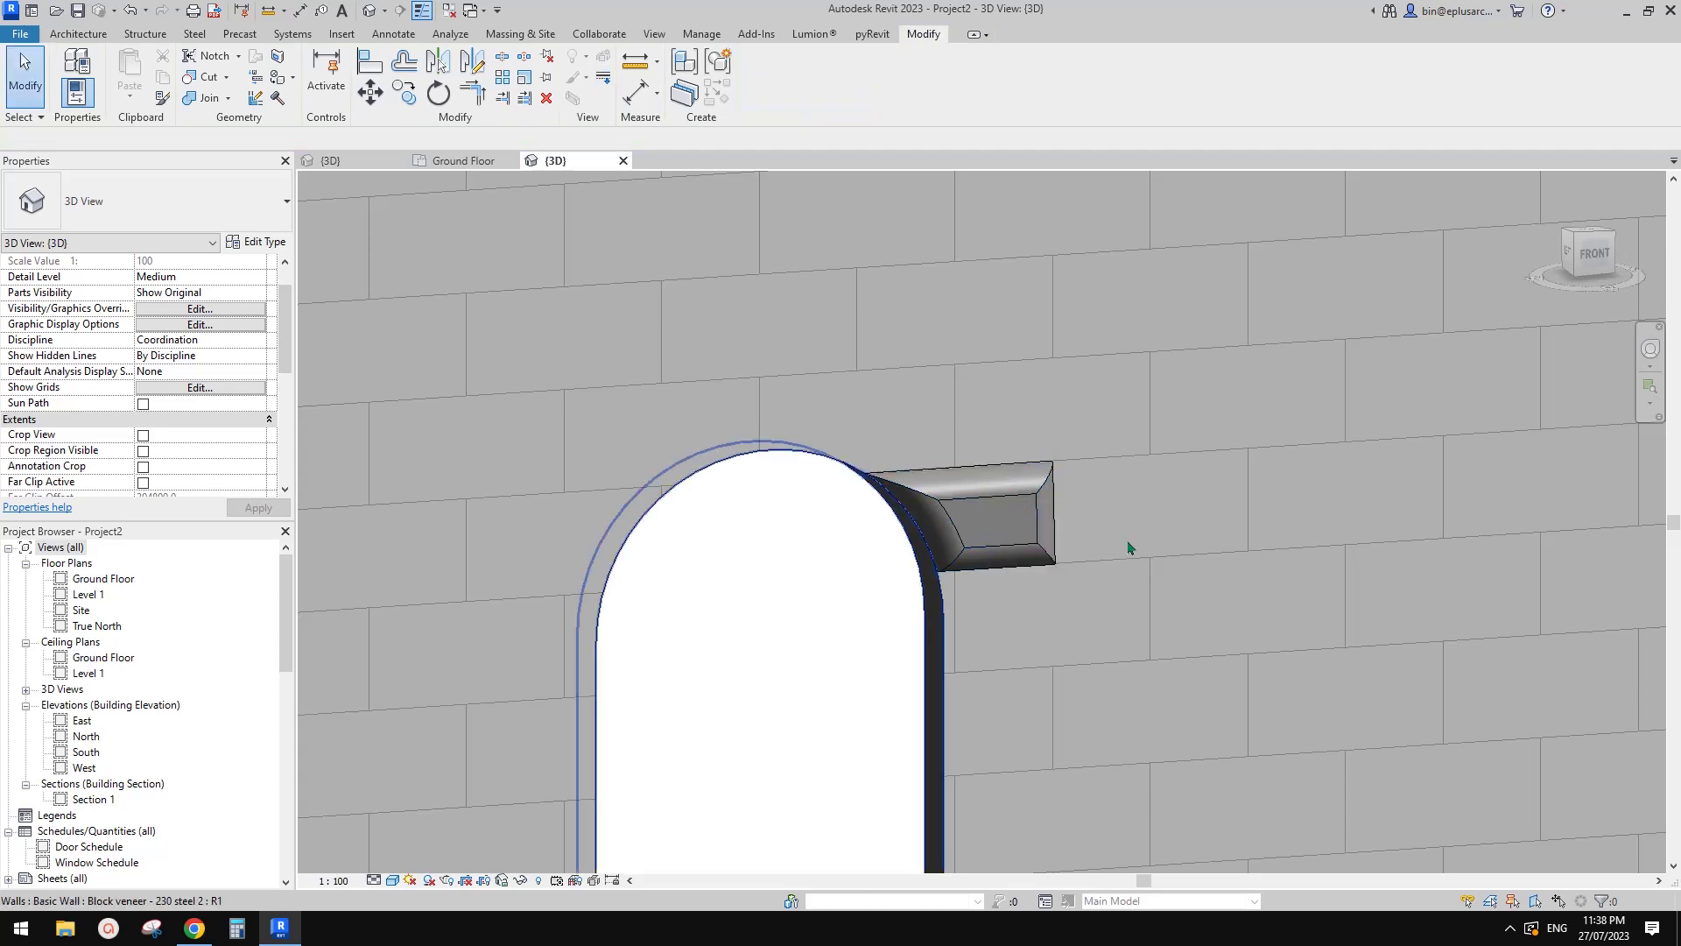
- Create a similar Family2 block beyond the first, placing points 1–3 along a vertical joint and points 4–5 on the next joint's lower and upper ends
click(1034, 544)
middle_drag(1252, 514, 1045, 491)
scroll(1045, 491, up, 1)
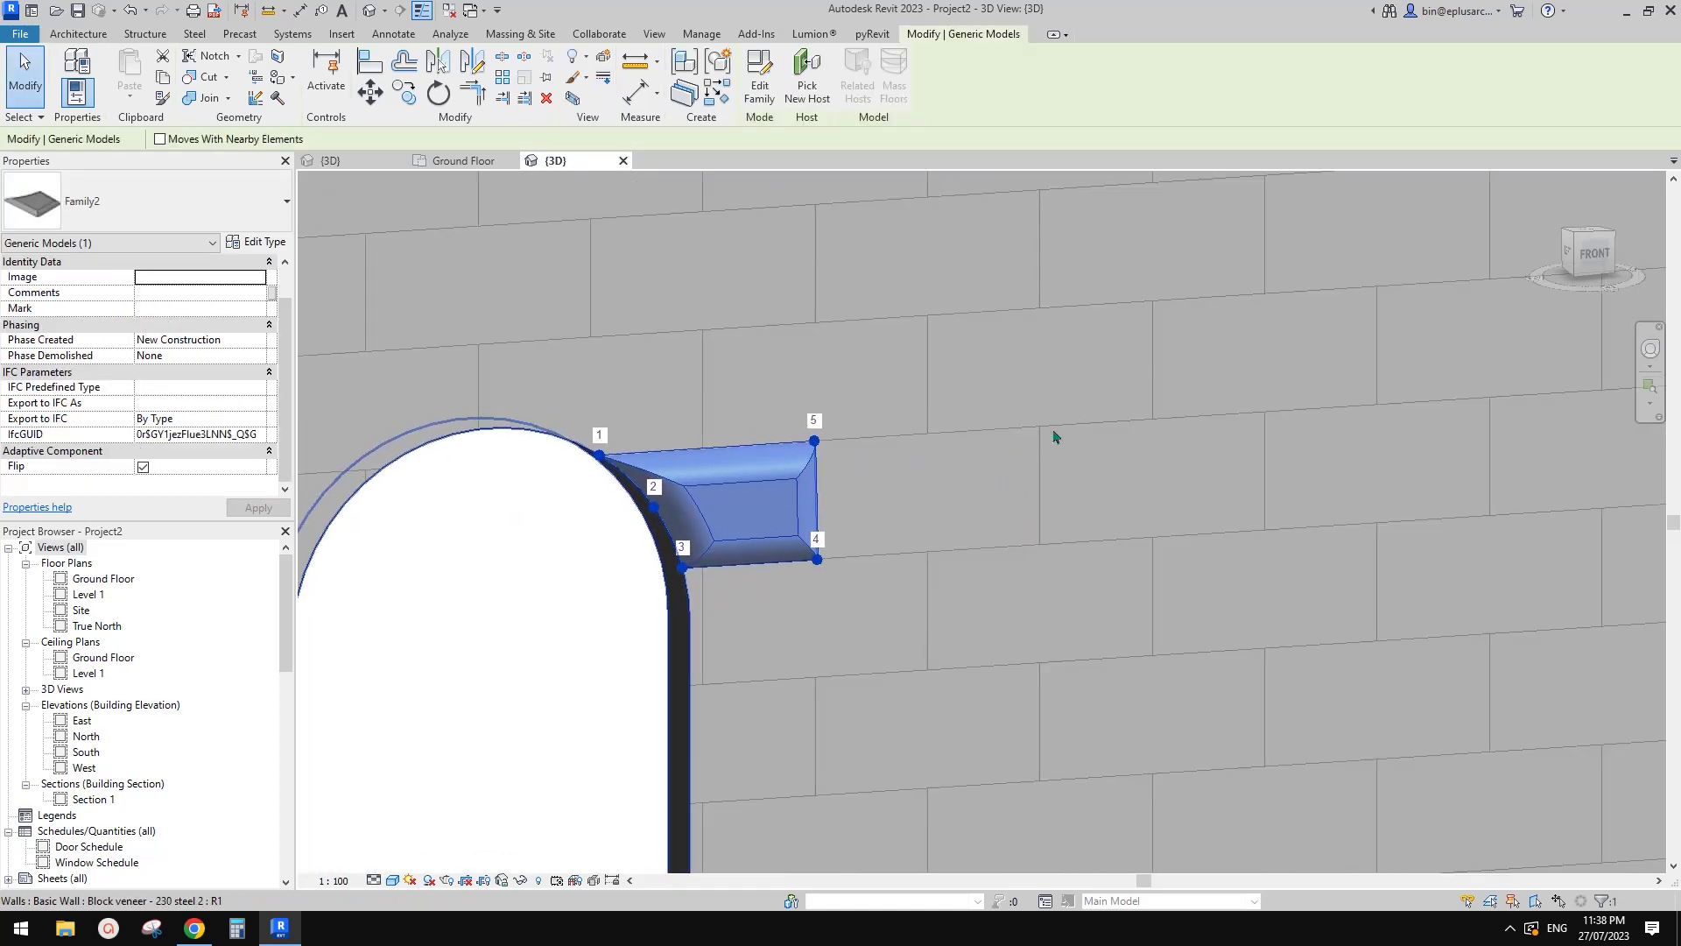
key(c)
key(s)
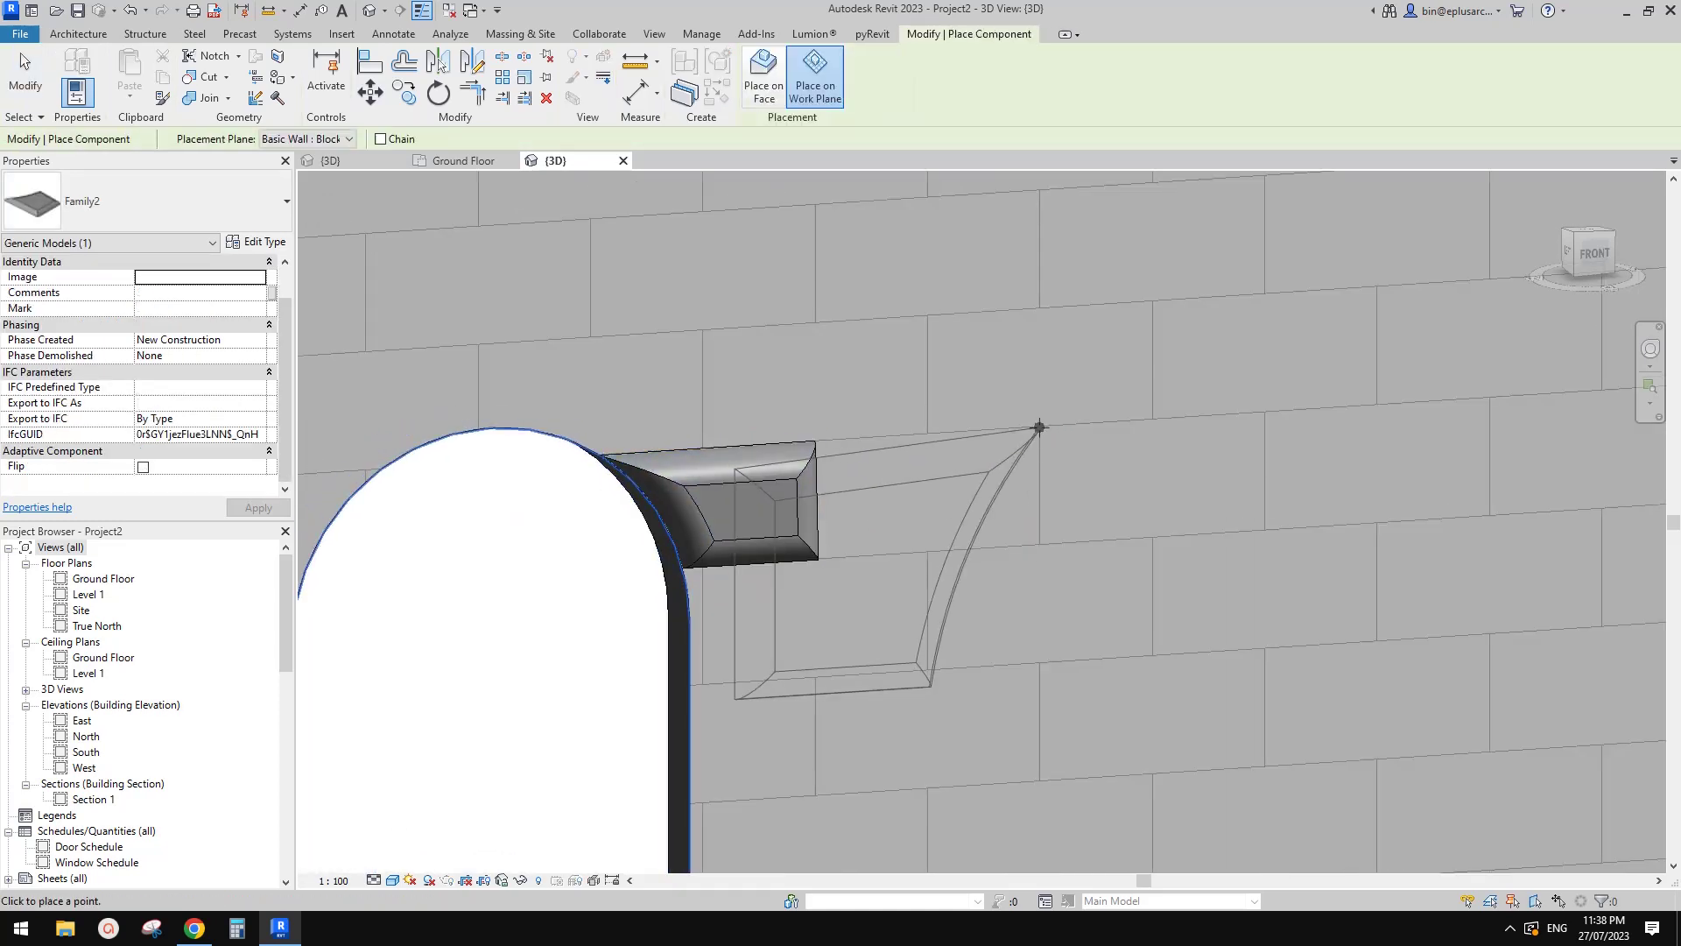
click(1040, 427)
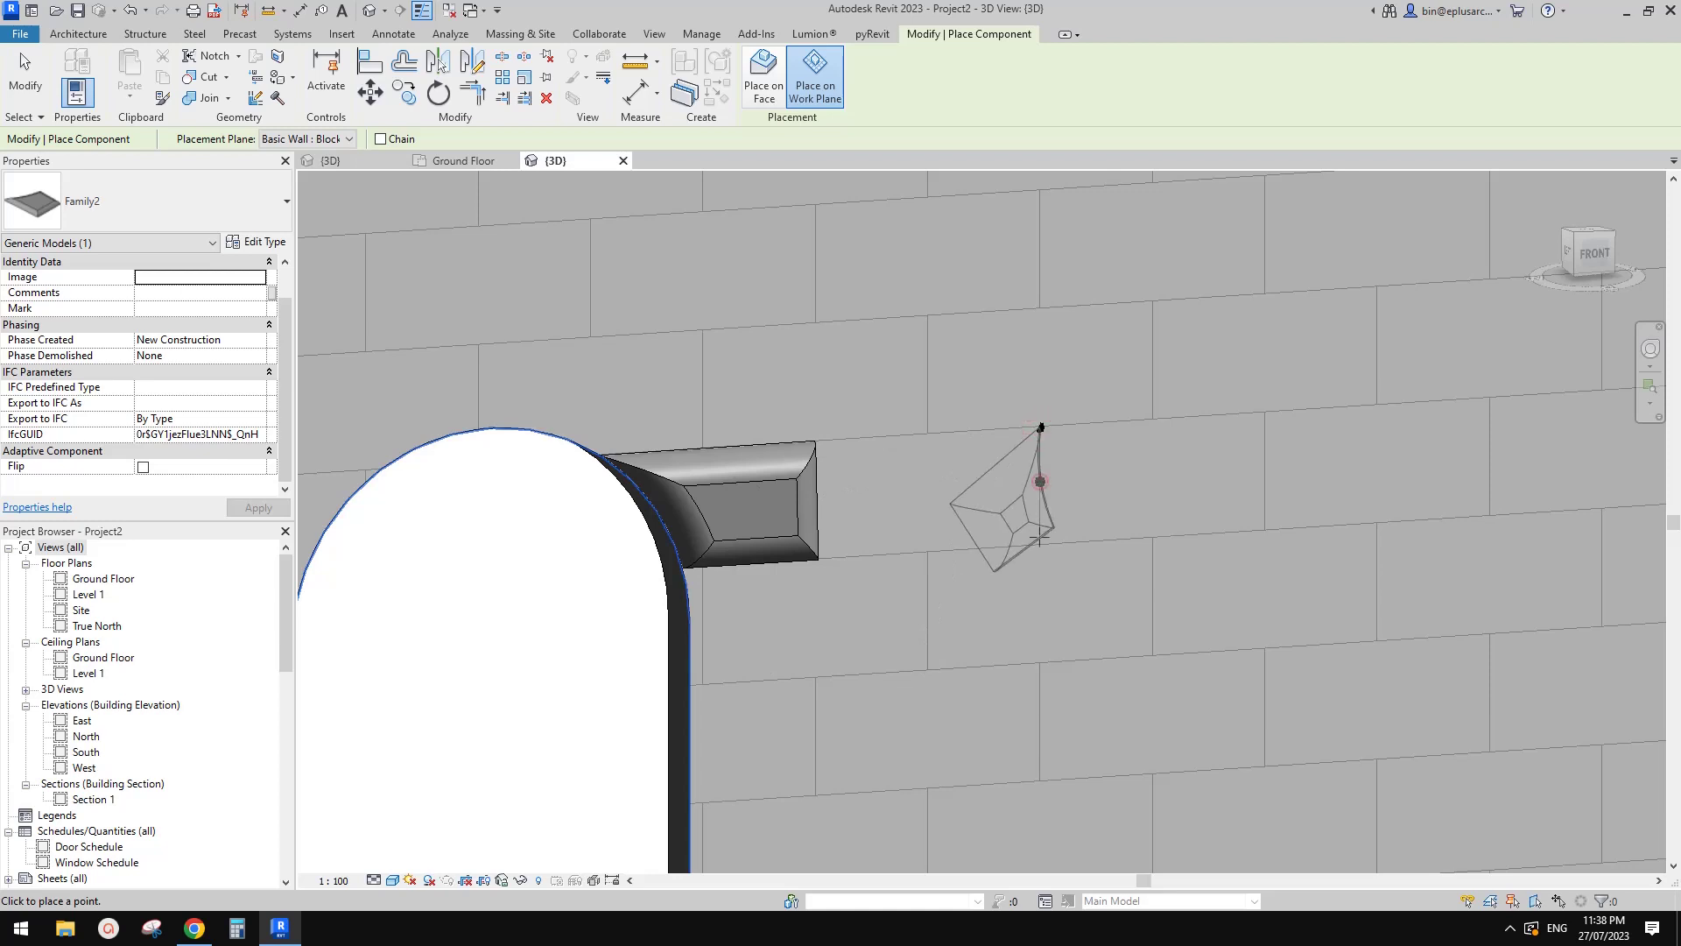
click(1039, 541)
click(1263, 530)
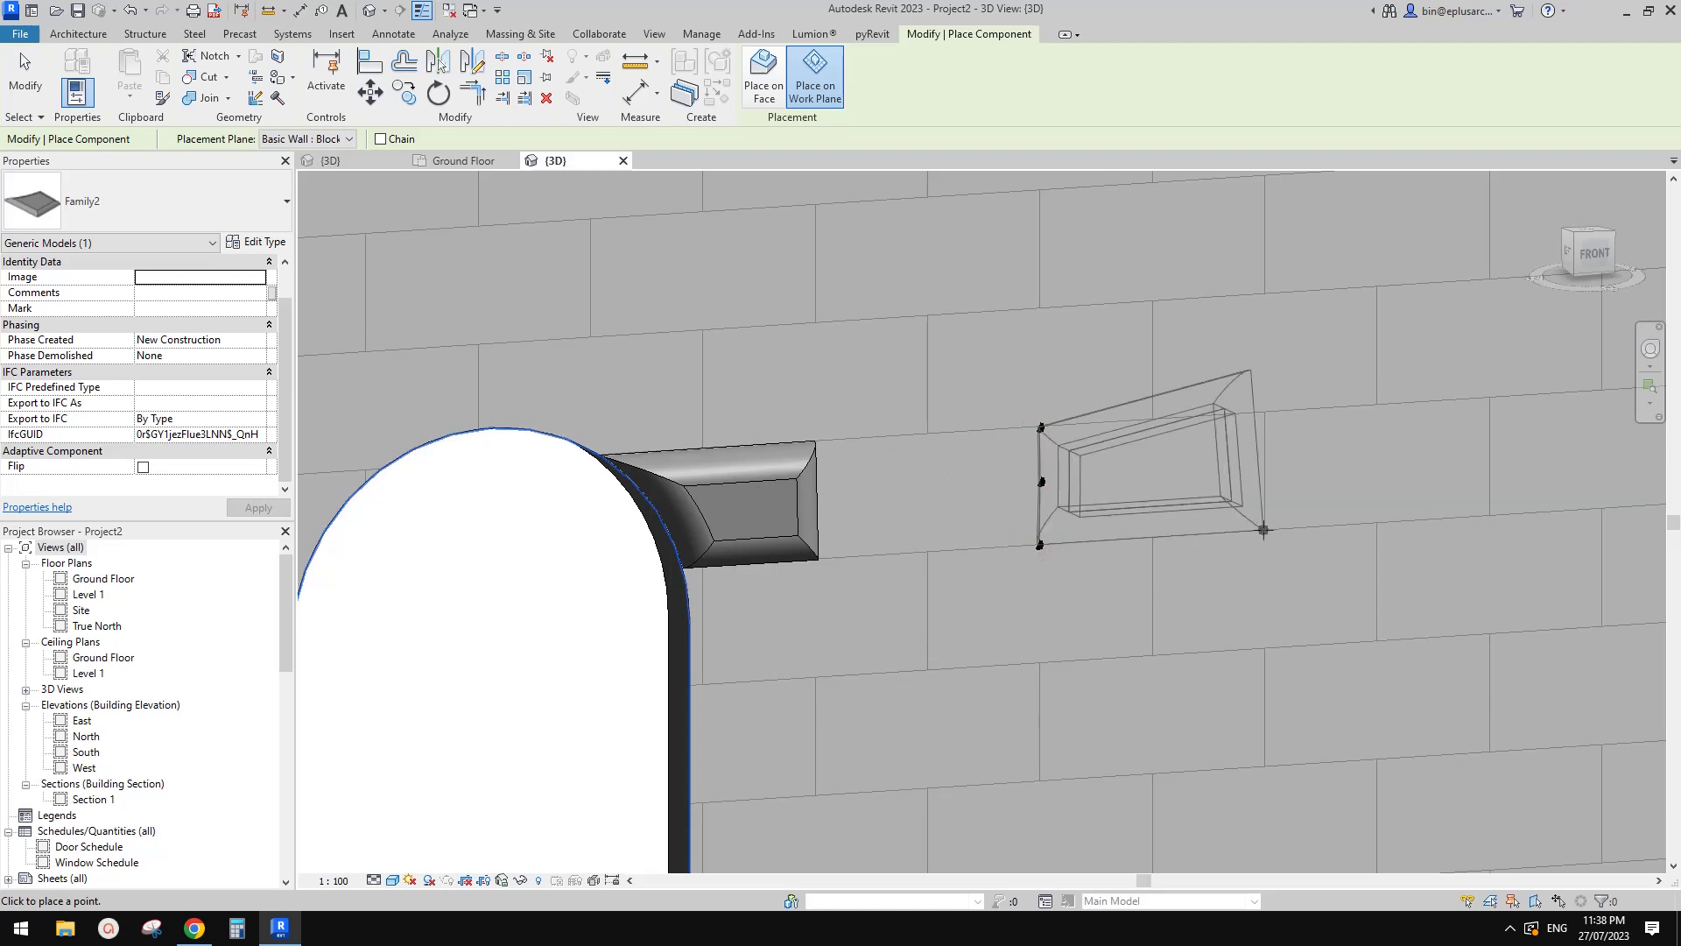
click(1266, 412)
scroll(951, 444, down, 1)
key(Escape)
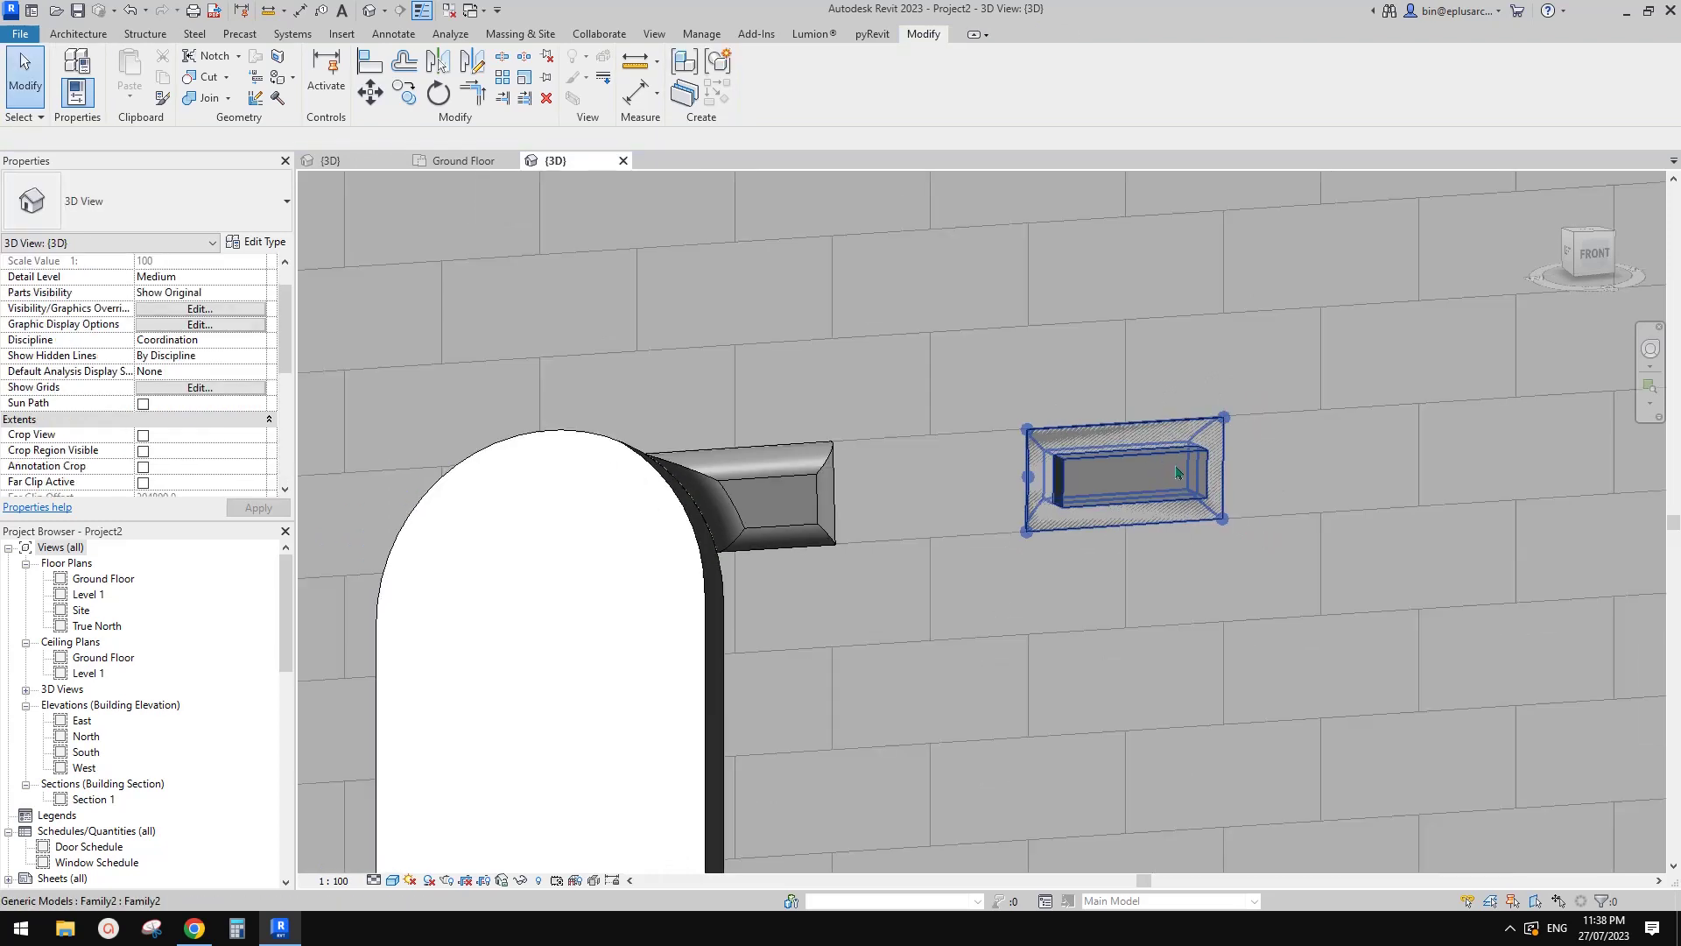
- Enable the Flip parameter of the new rectangular stone block and check it from the front
click(1166, 488)
shift+middle_drag(1166, 488, 298, 389)
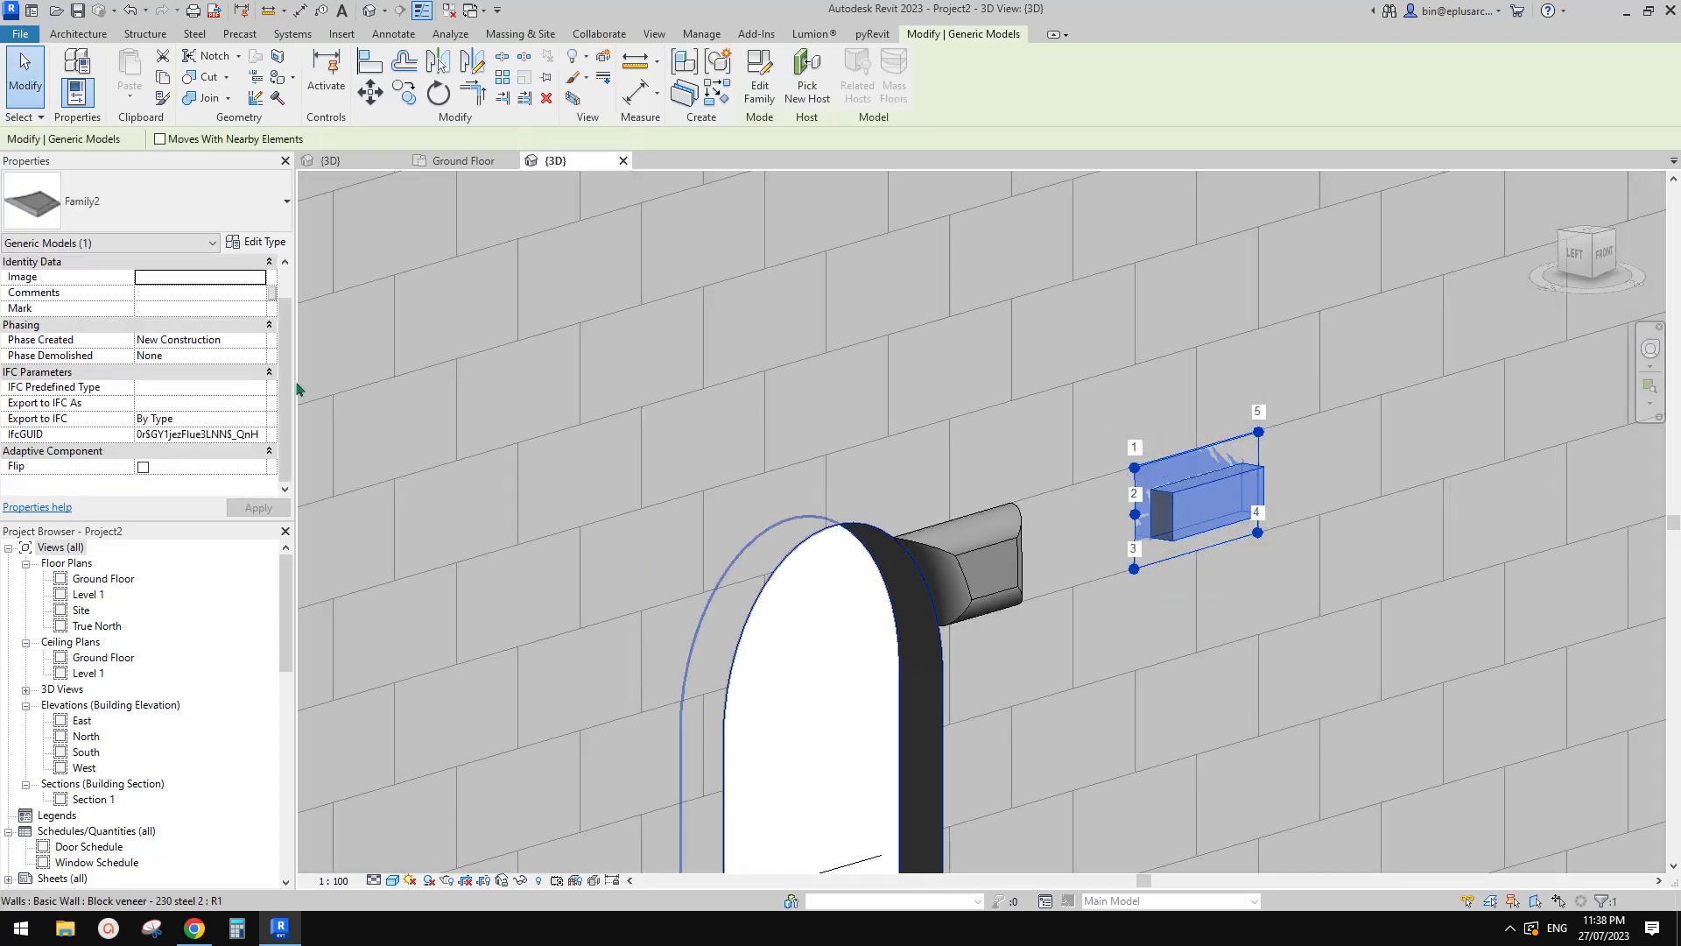
click(143, 466)
key(Escape)
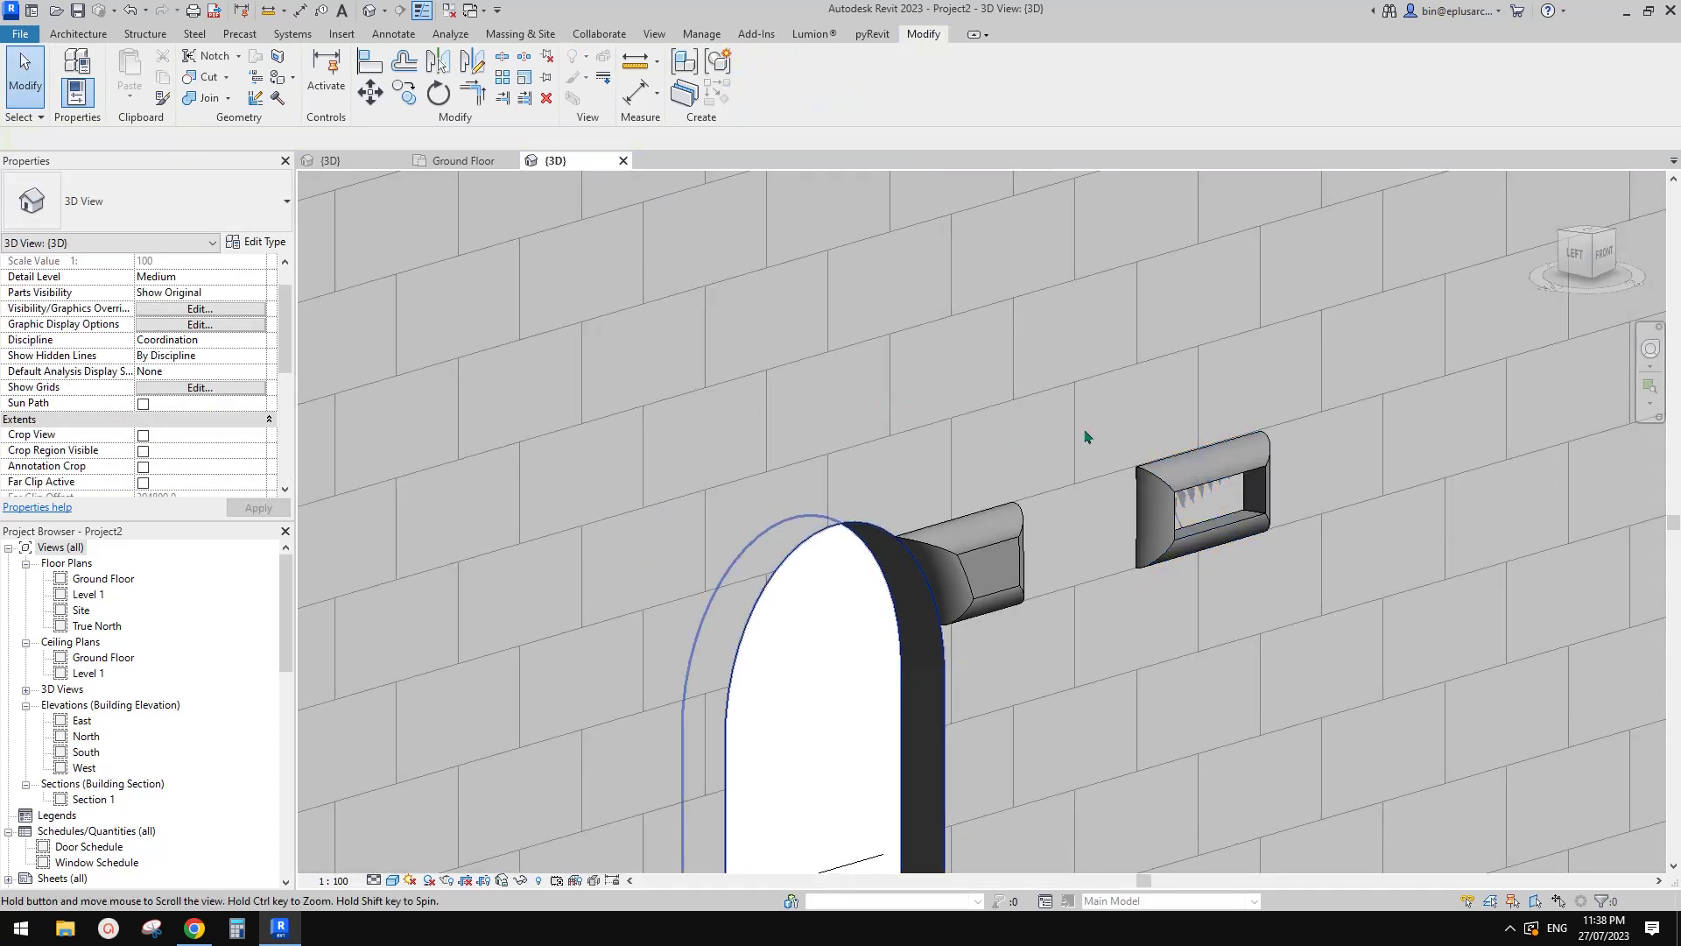
shift+middle_drag(1348, 425, 1158, 470)
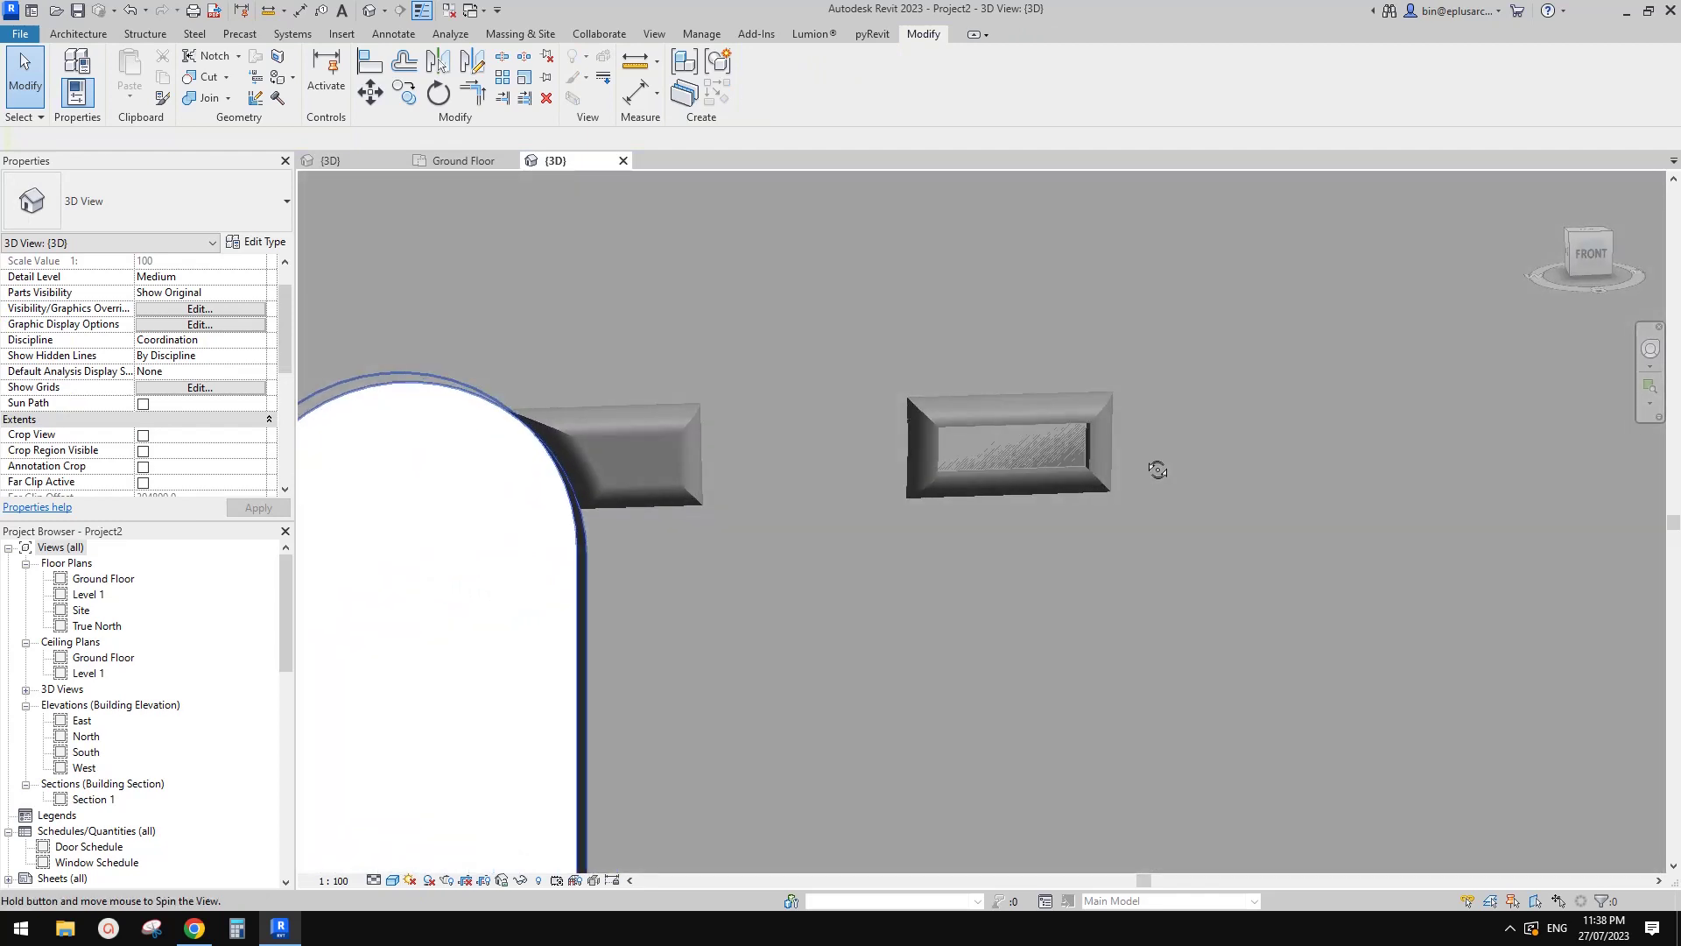
- Open the rectangular block's Family2 for editing and set all five adaptive points to orient to Host (xyz)
click(1048, 430)
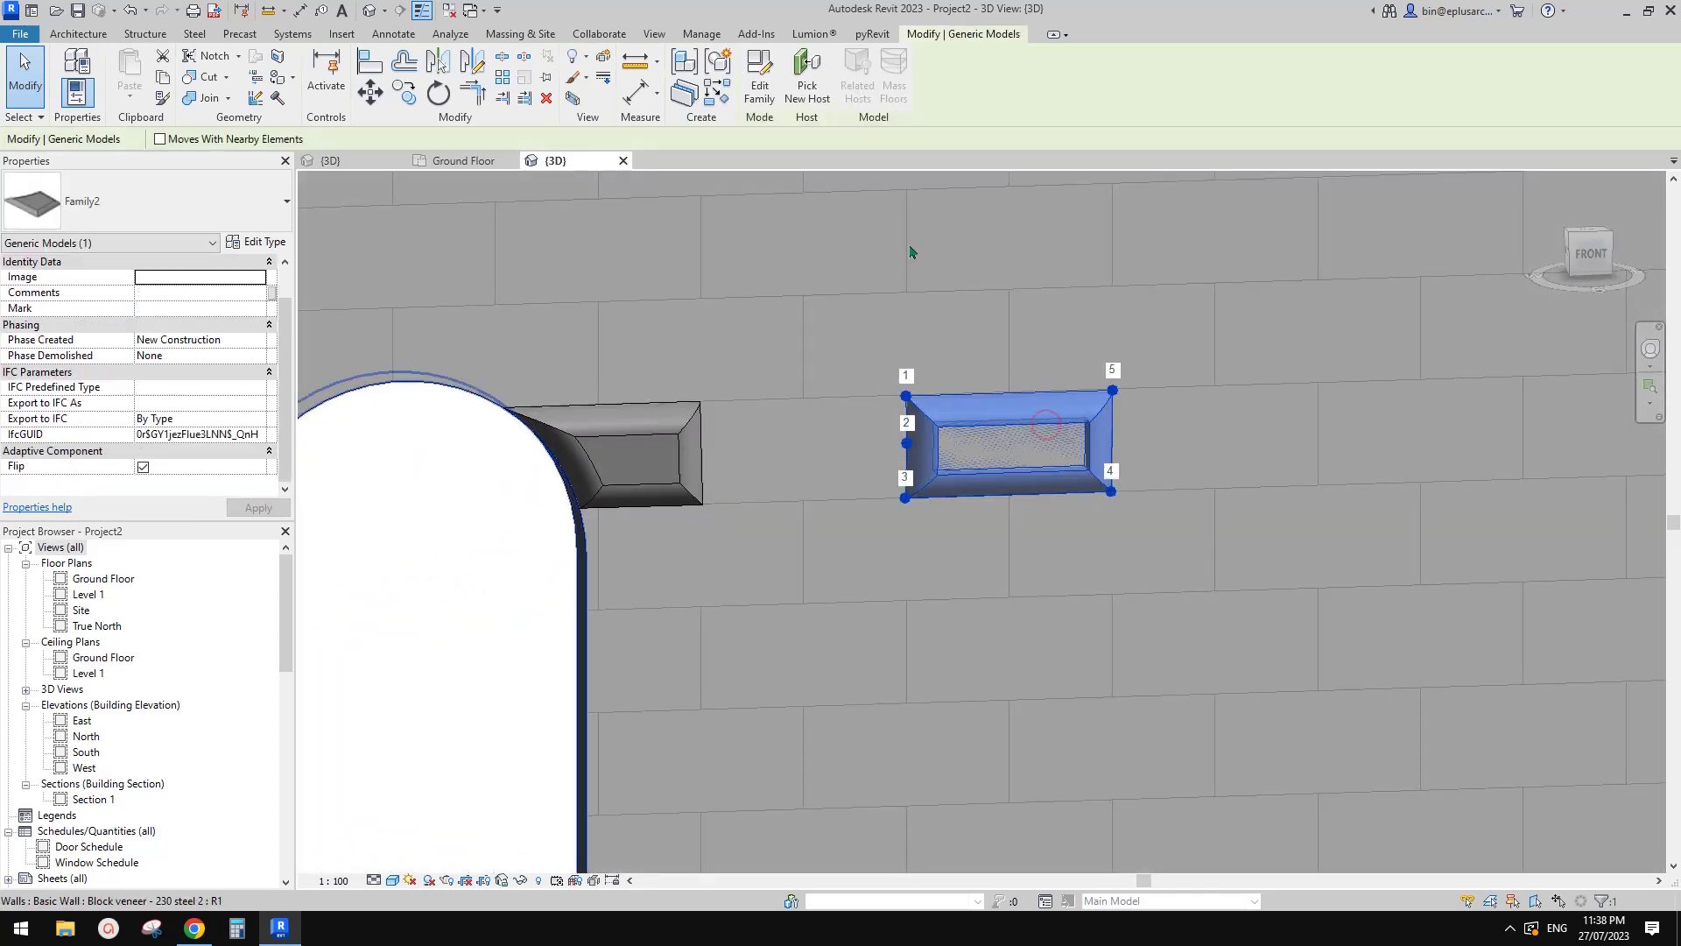
click(760, 84)
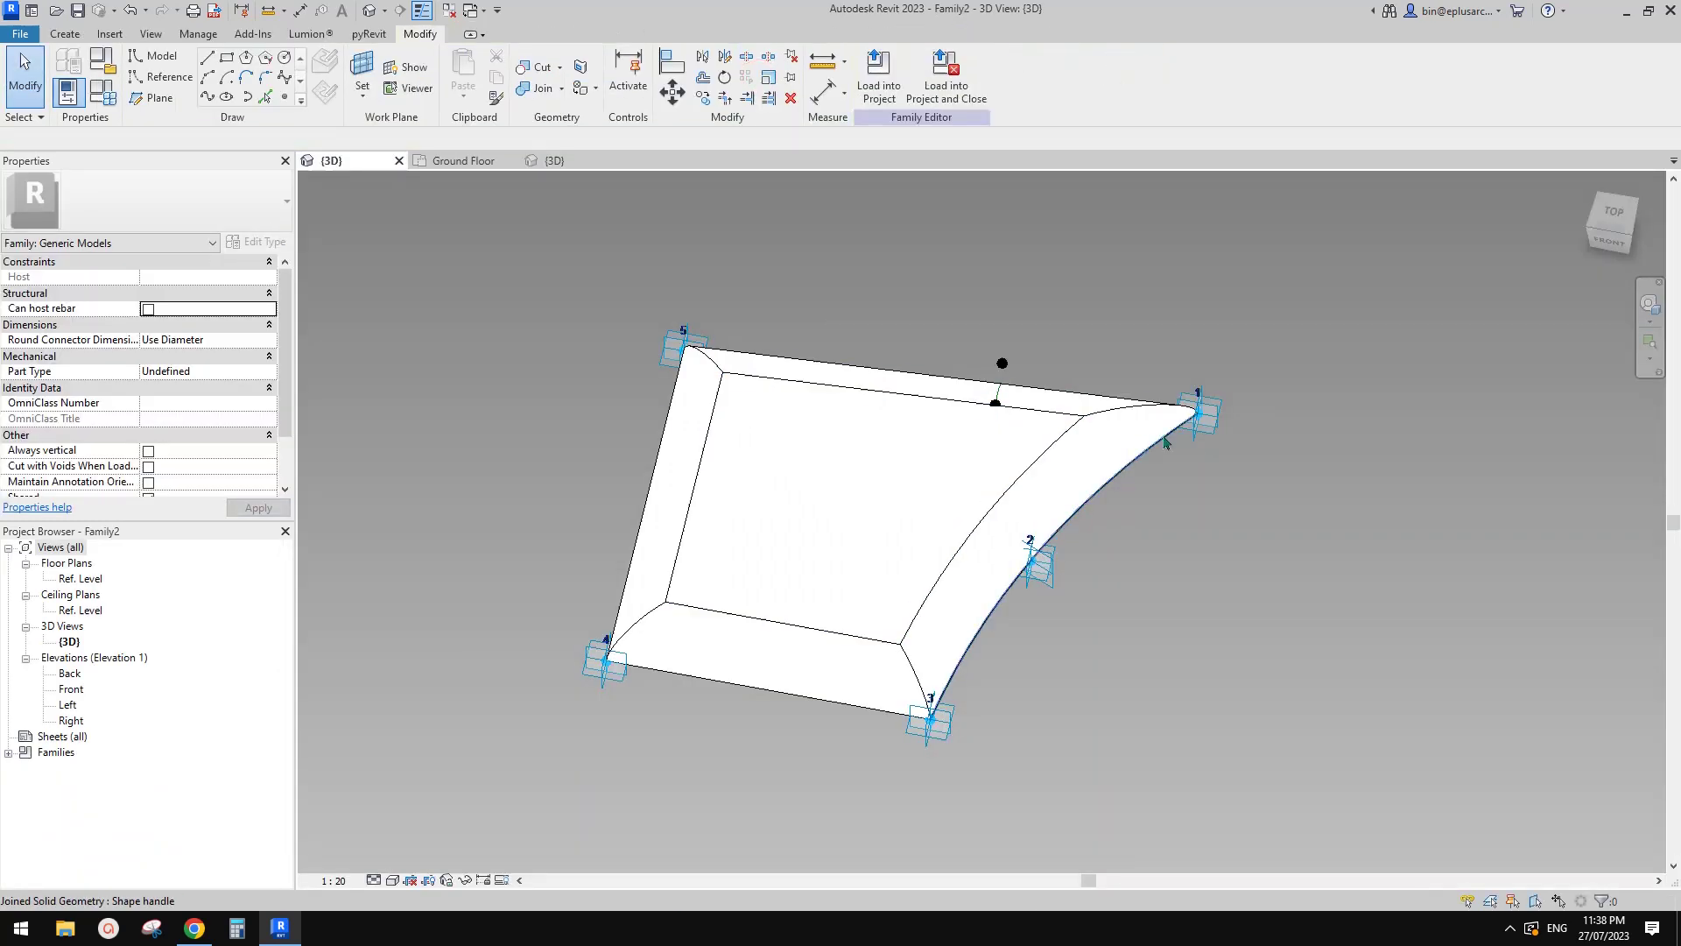
click(1213, 424)
ctrl+click(1037, 563)
ctrl+click(930, 720)
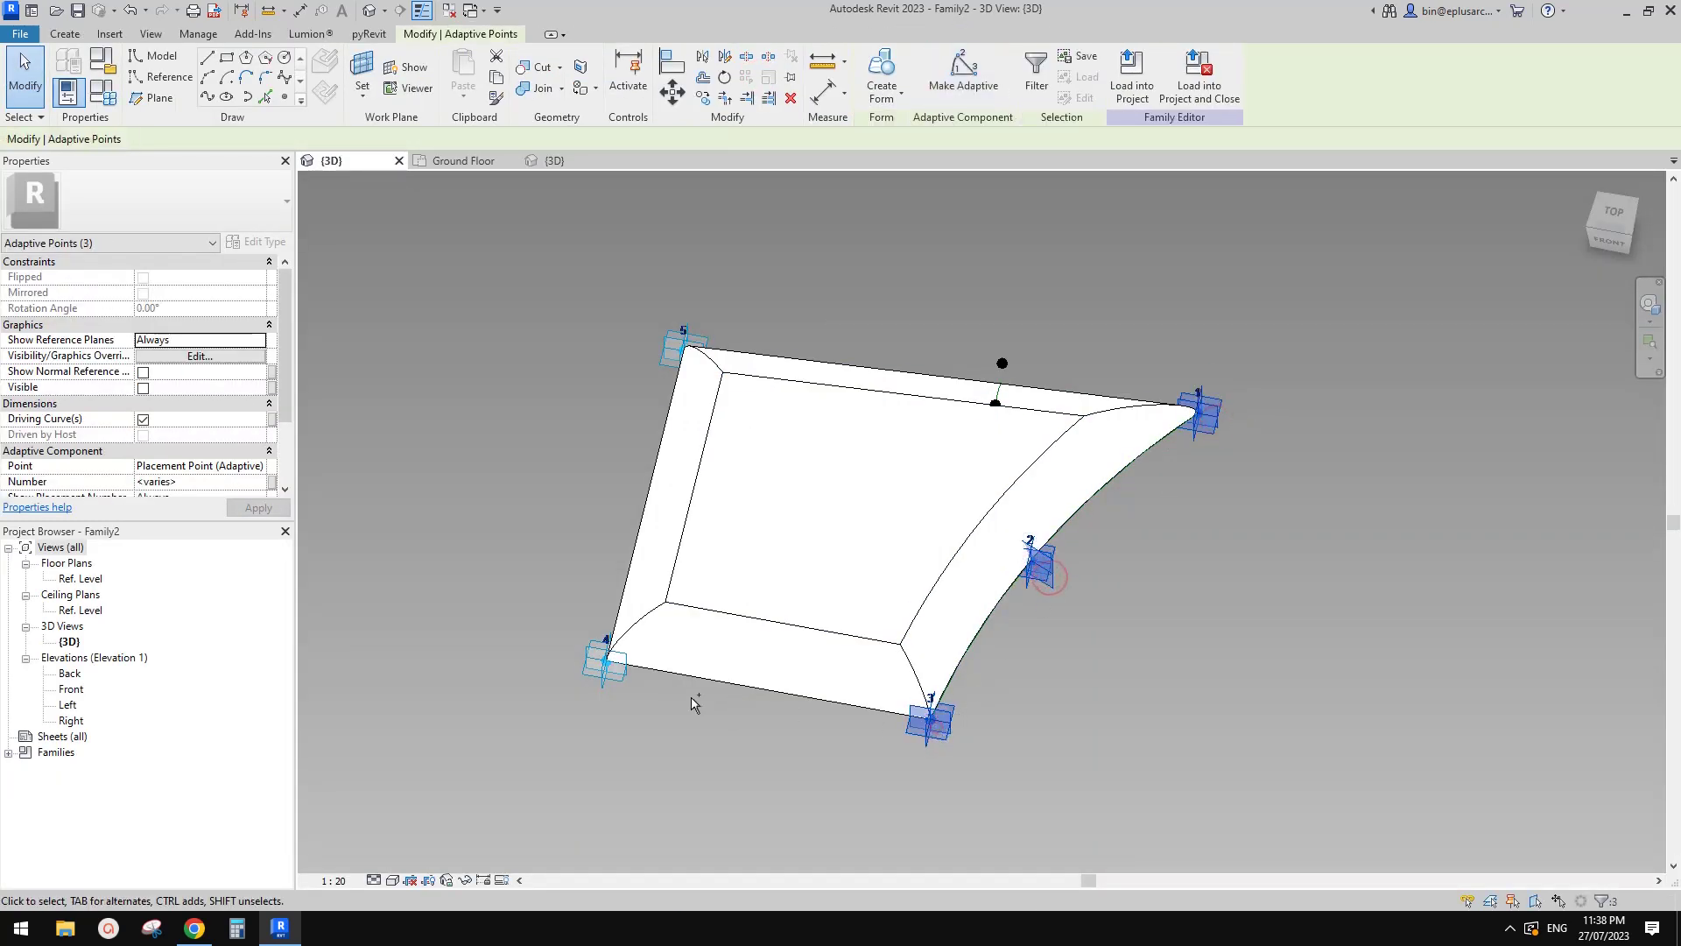
ctrl+click(637, 611)
ctrl+click(642, 375)
scroll(201, 473, down, 2)
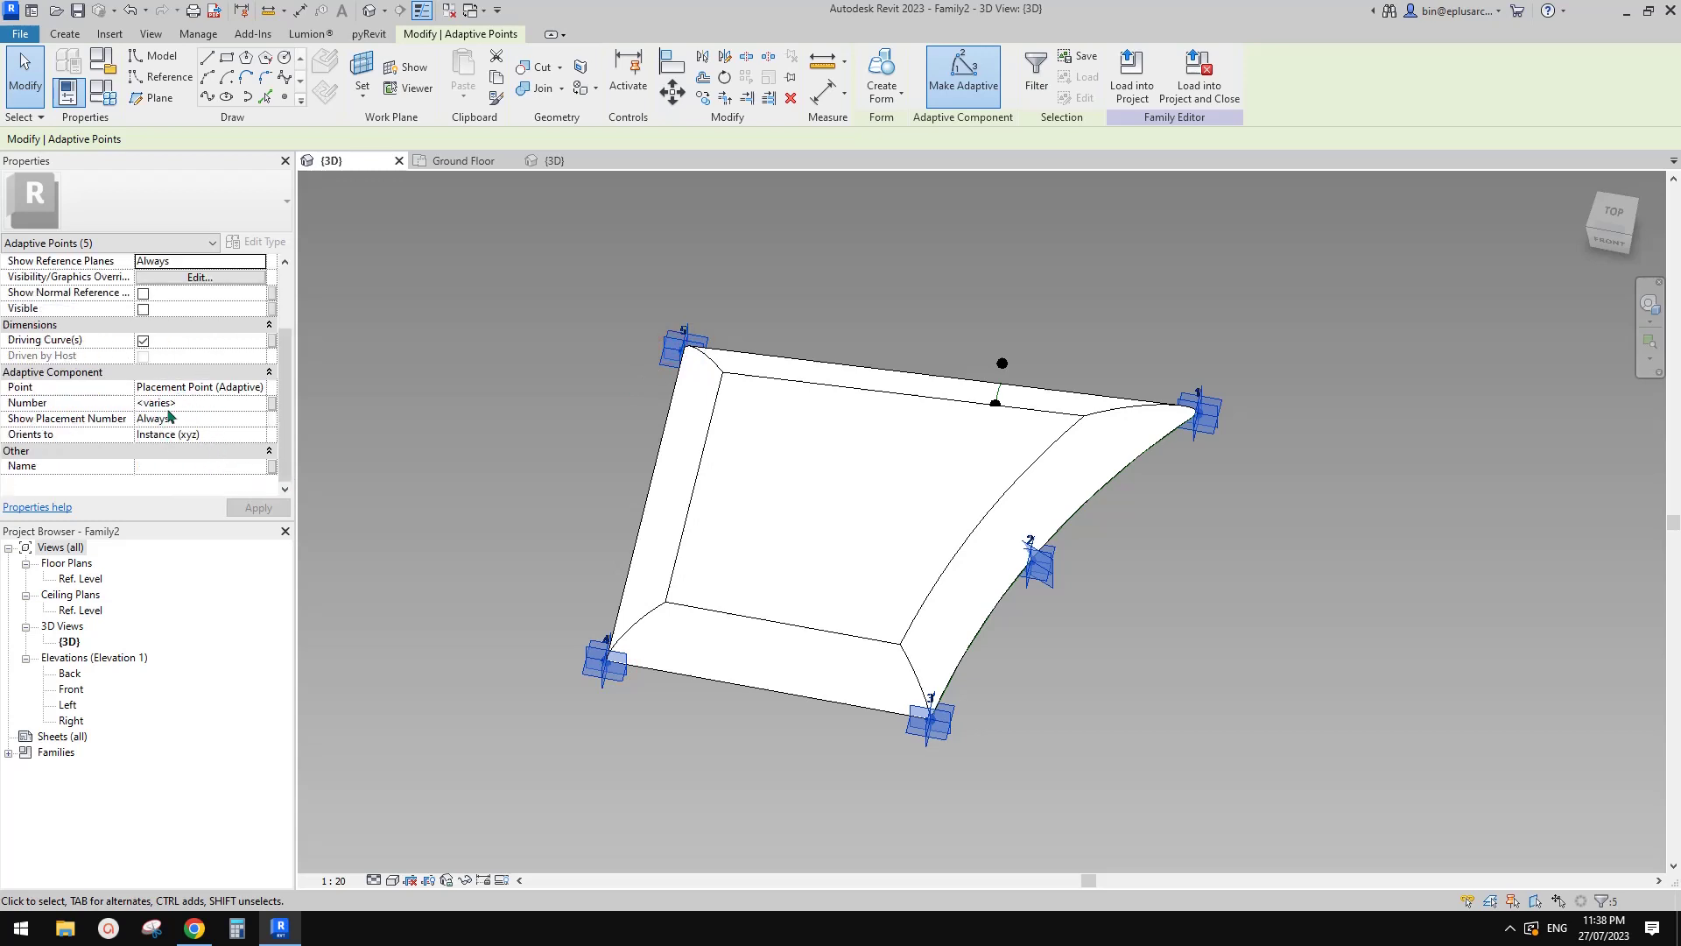
click(219, 437)
click(219, 433)
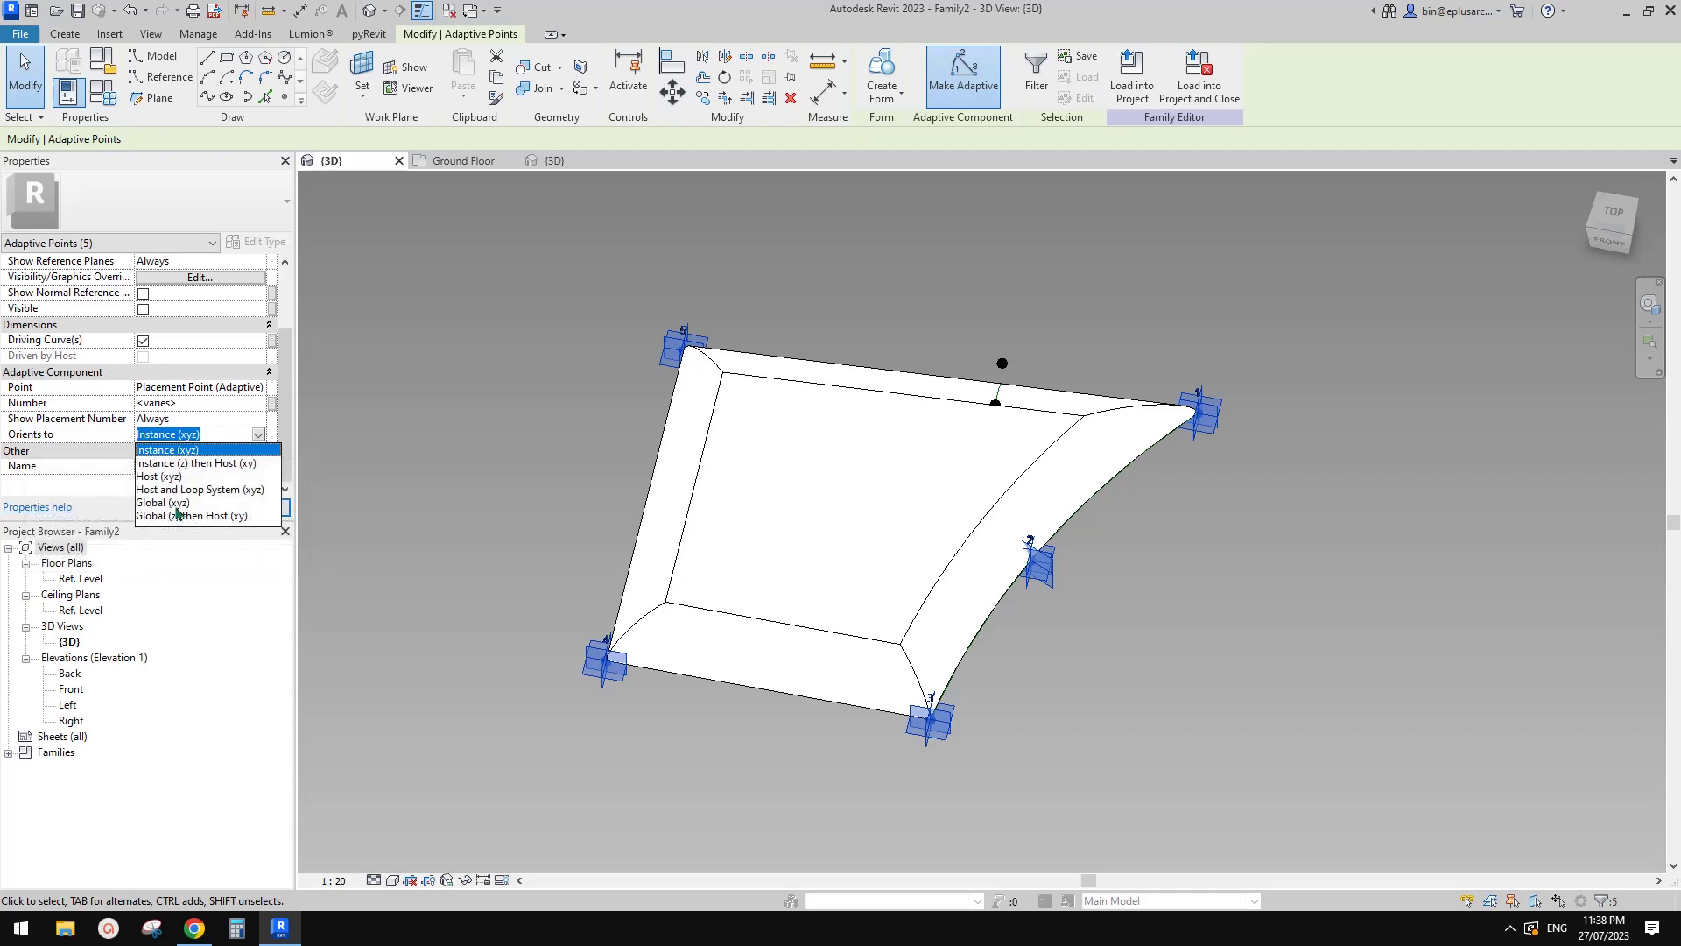
click(172, 476)
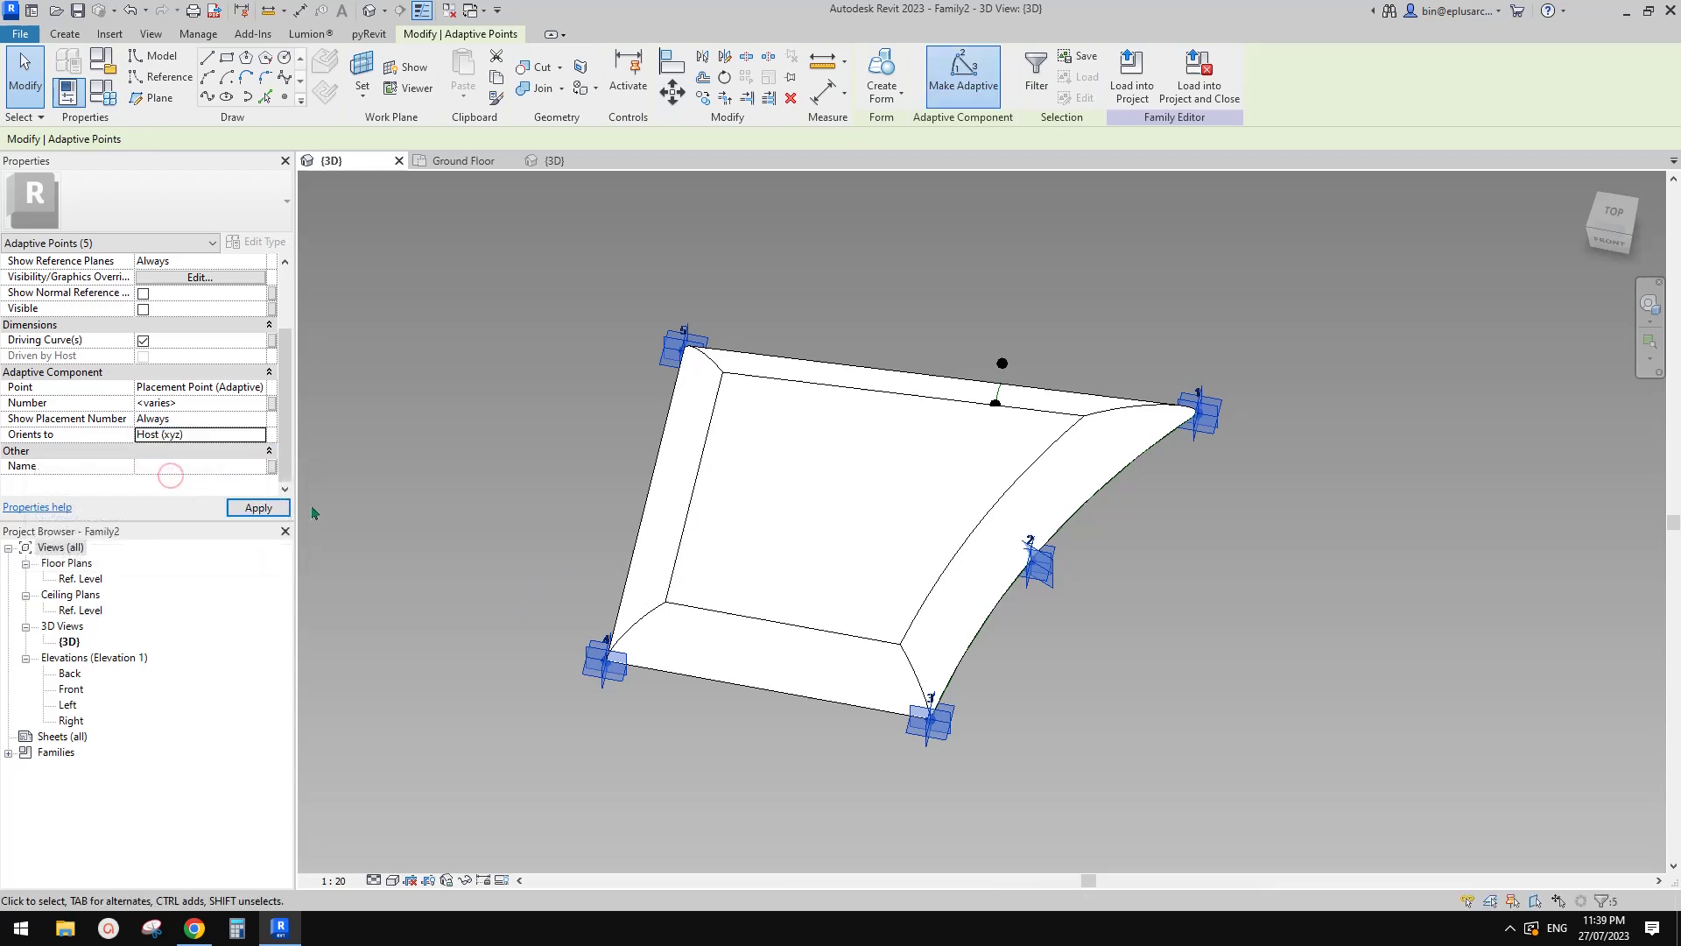
click(258, 508)
- Load the edited Family2 into Project2, overwriting the existing version, and inspect the rectangular block on the wall
click(1155, 86)
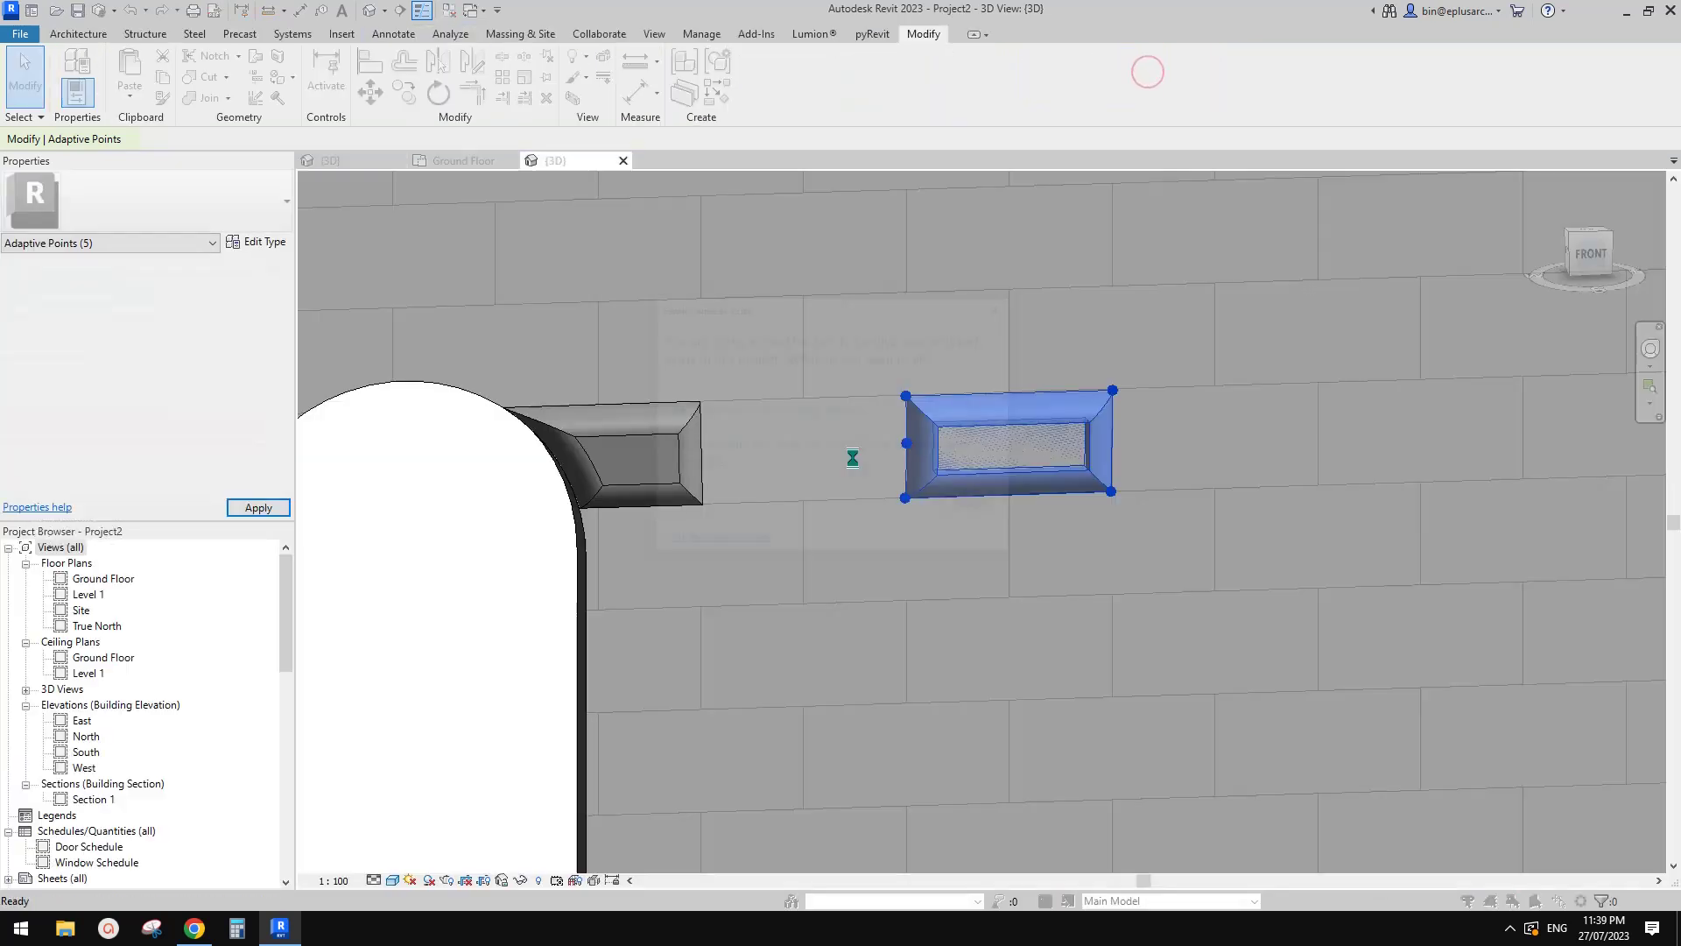
click(805, 409)
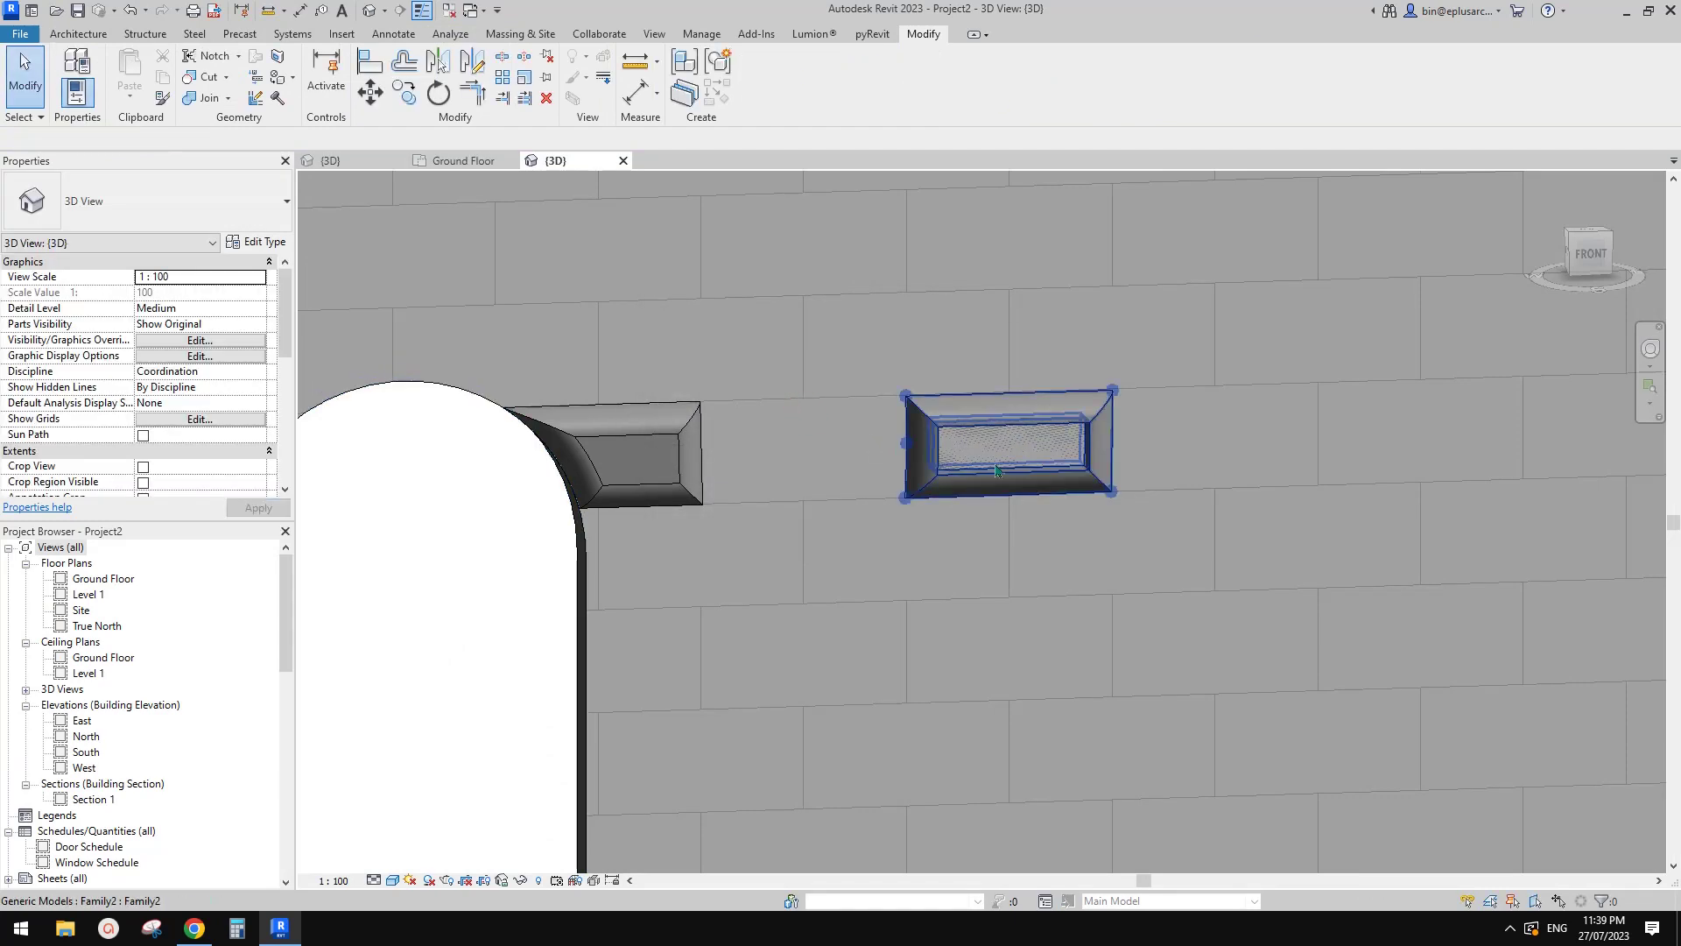
shift+middle_drag(910, 441, 1030, 453)
click(1043, 454)
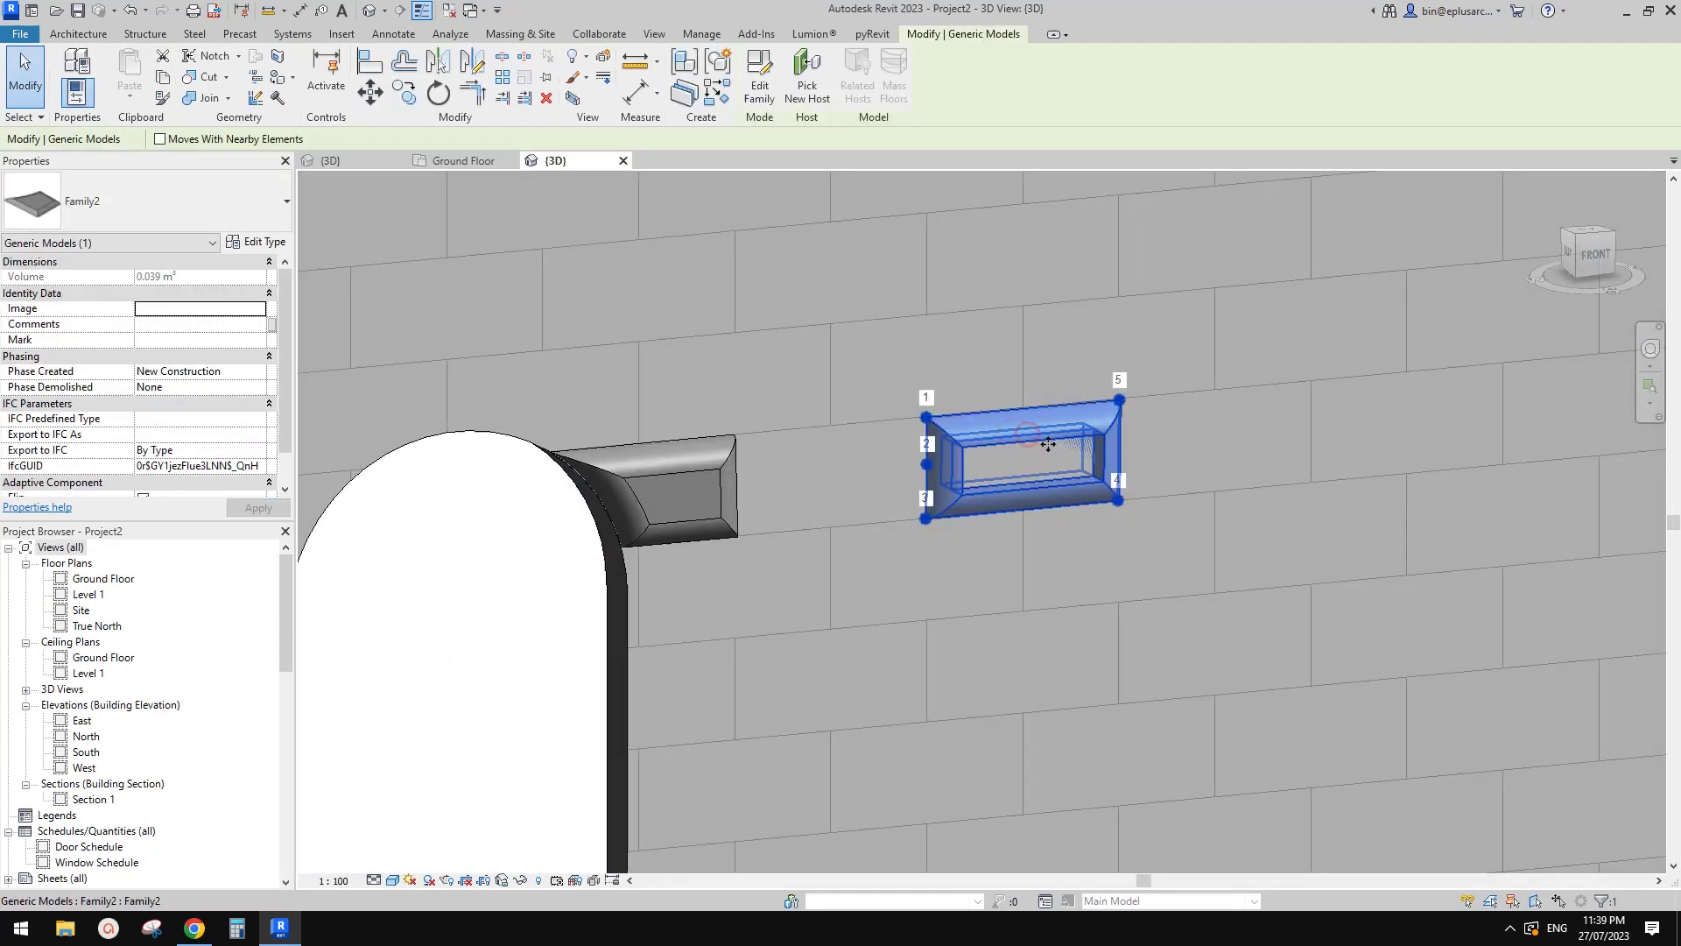
scroll(1058, 451, down, 1)
middle_drag(1063, 457, 931, 462)
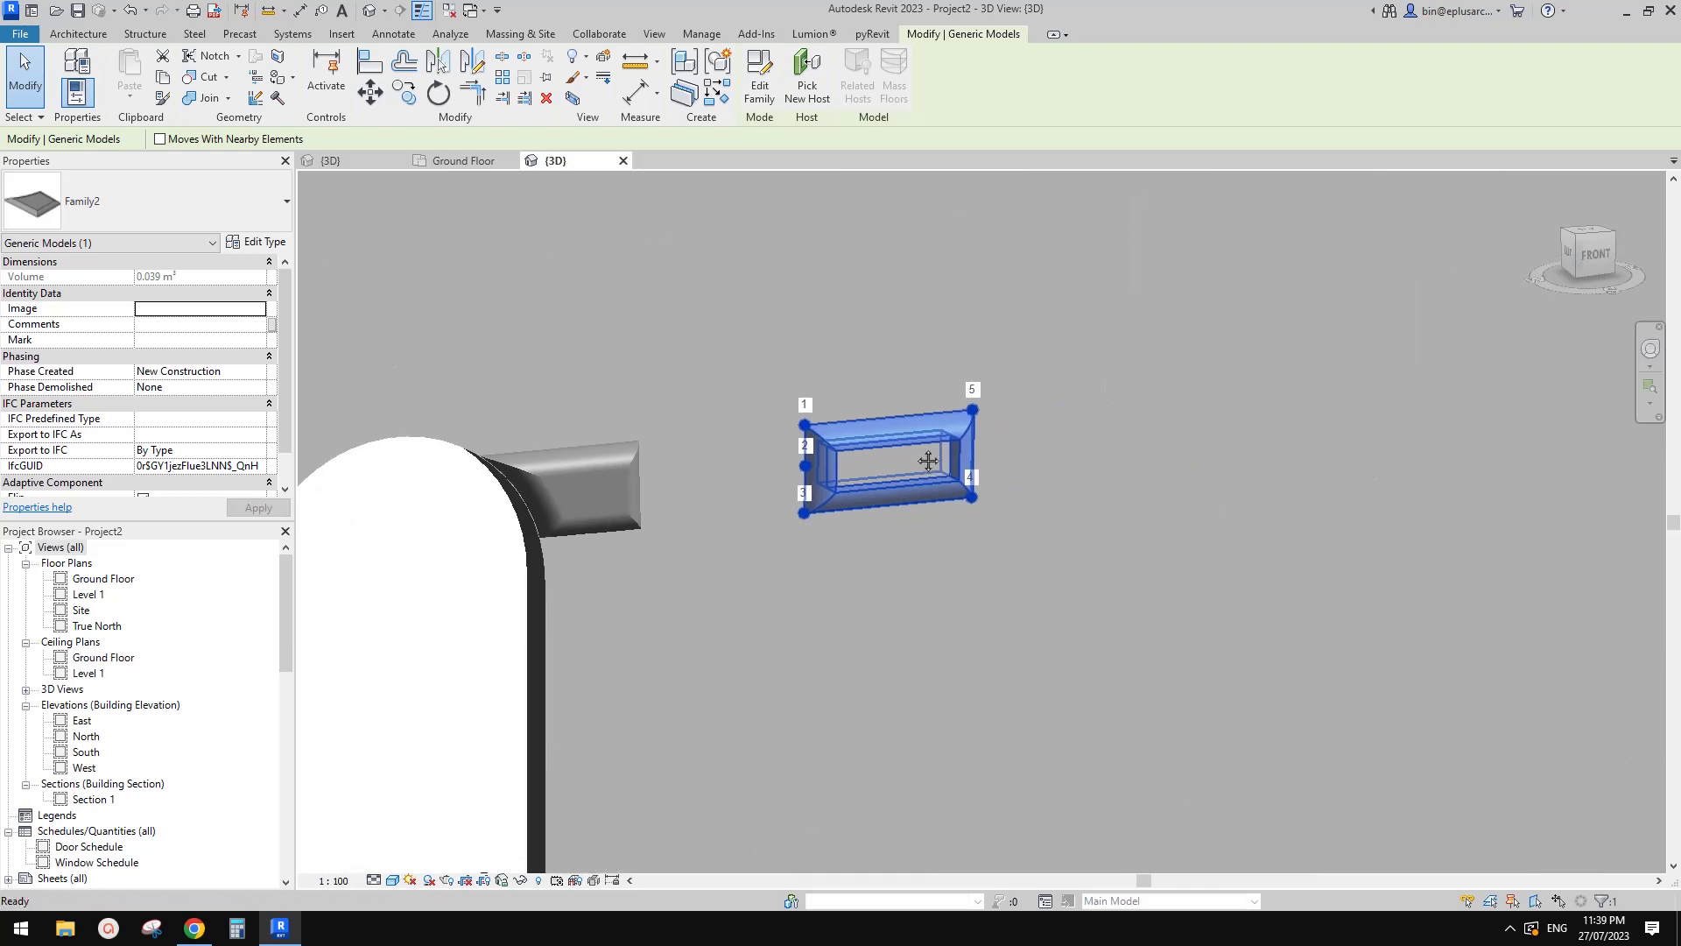
- Create a similar Family2 block in a higher course beyond the rectangular one, with points 1–3 along one joint and points 4–5 on the next
key(c)
key(s)
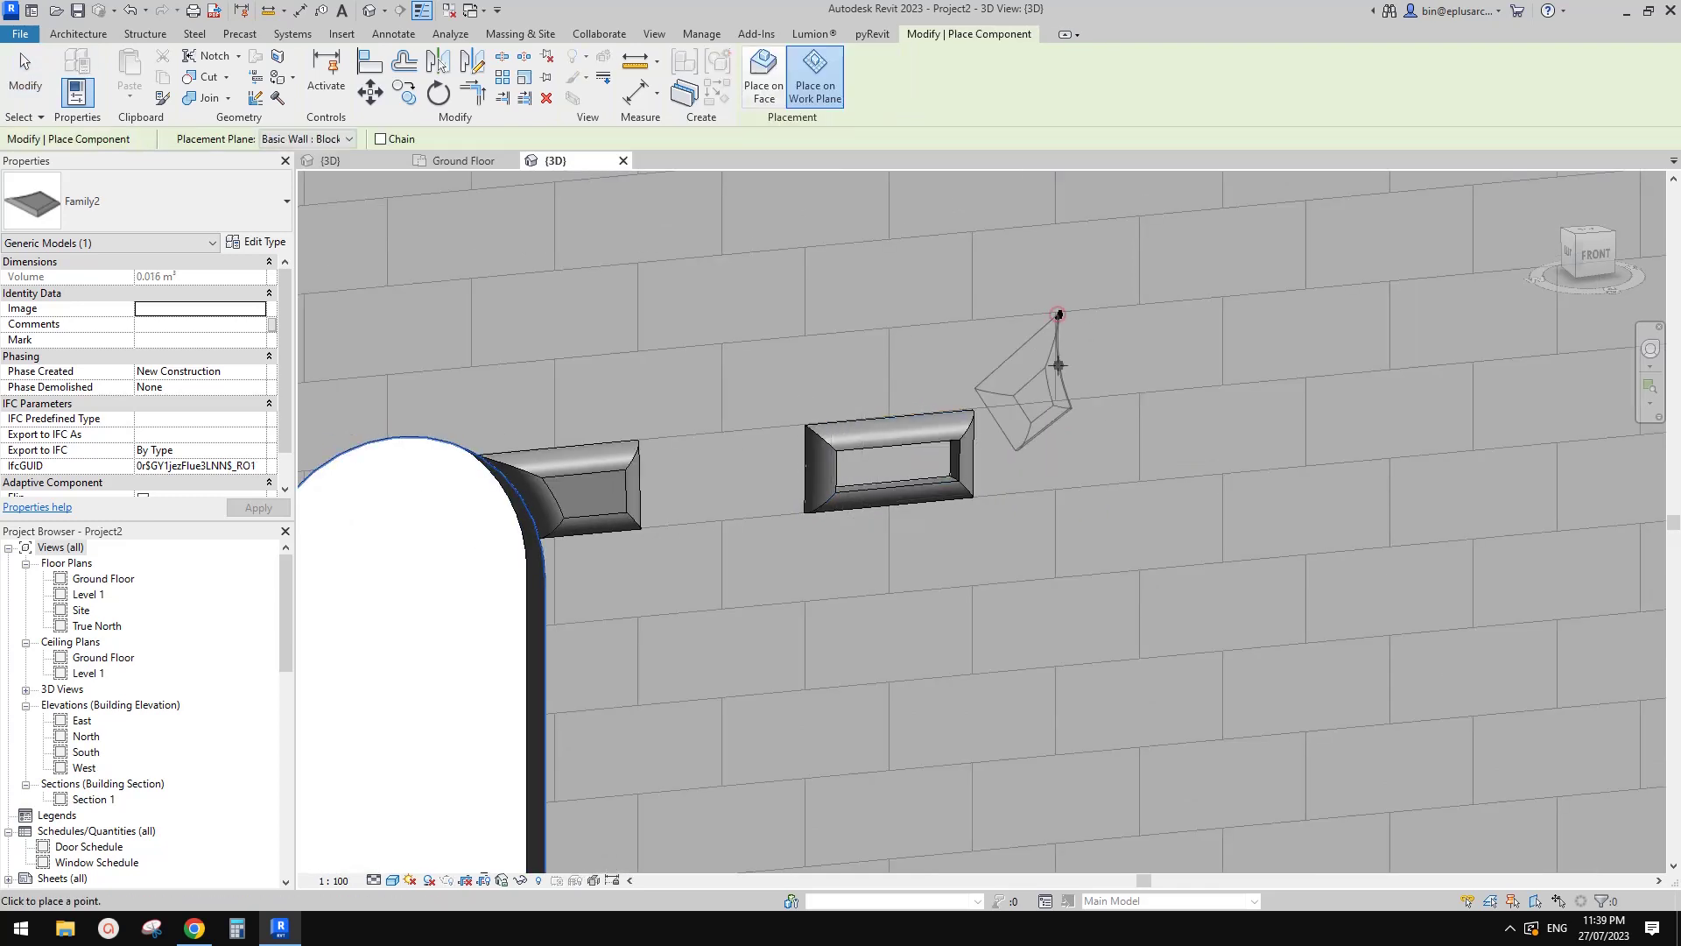
click(1222, 300)
key(Escape)
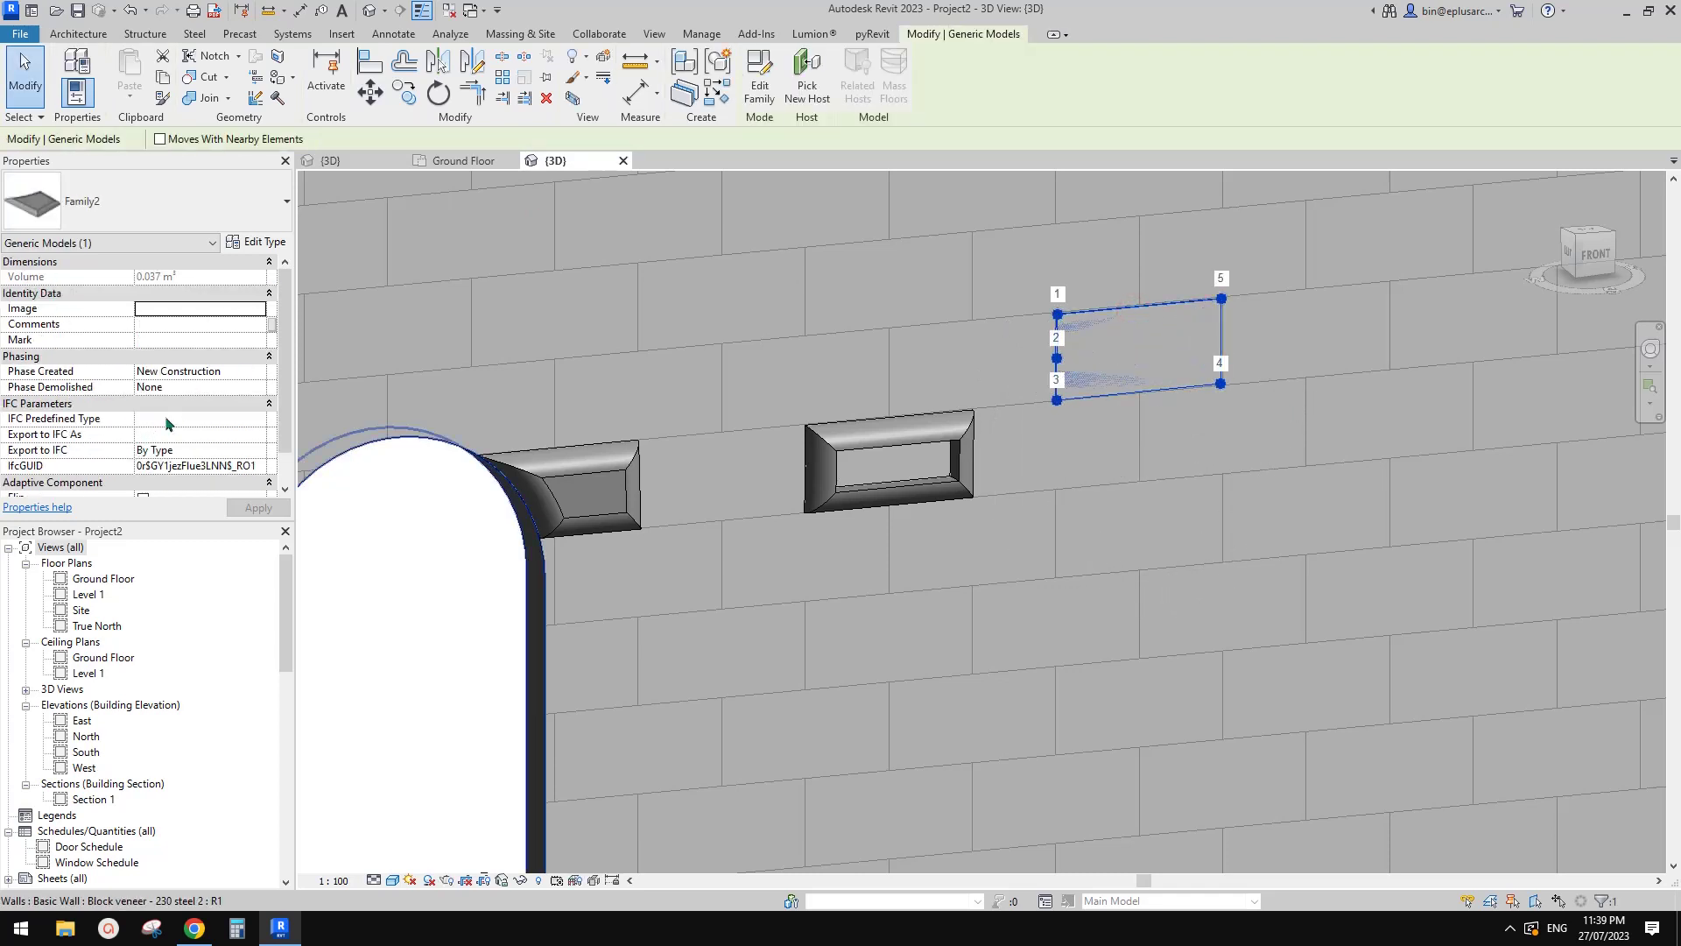
- Enable the Flip parameter of the newly placed upper block and check all three blocks from an angle
scroll(166, 418, down, 1)
click(144, 466)
key(Escape)
scroll(1158, 348, down, 1)
mouse_move(1196, 373)
shift+middle_down()
mouse_move(1263, 394)
mouse_move(1235, 517)
mouse_move(1203, 509)
shift+middle_up()
click(999, 410)
key(Escape)
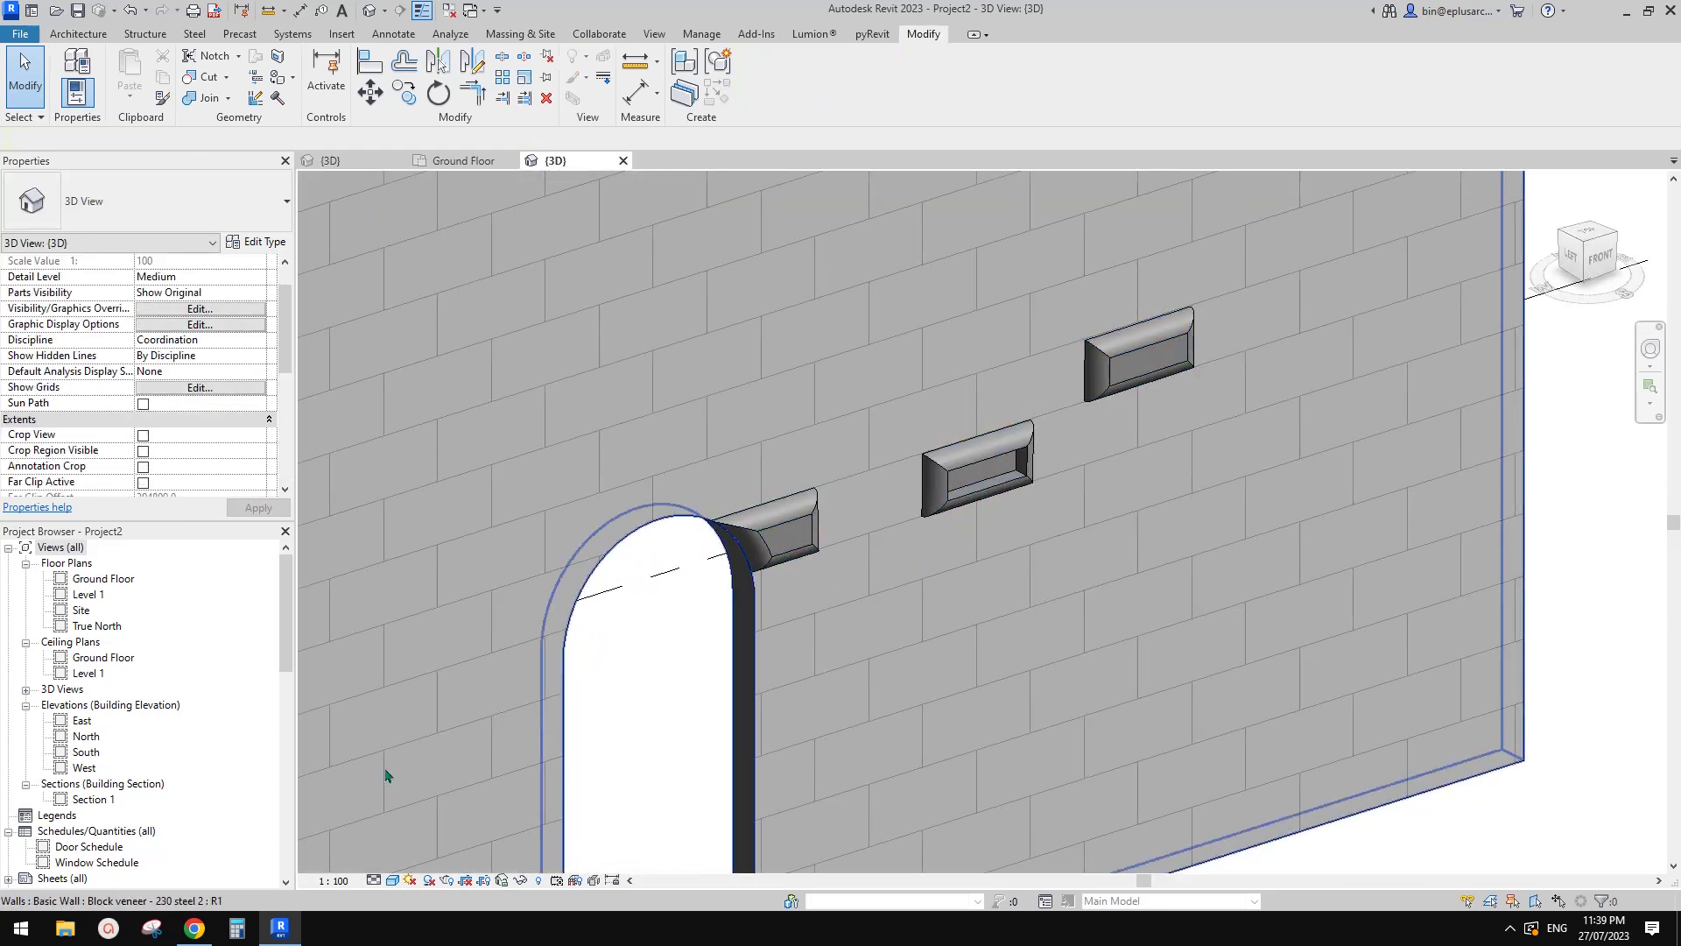
- Switch to the Google Docs request to review its facade and adaptive-family reference images, and compare them with the stone blocks in Revit
click(196, 930)
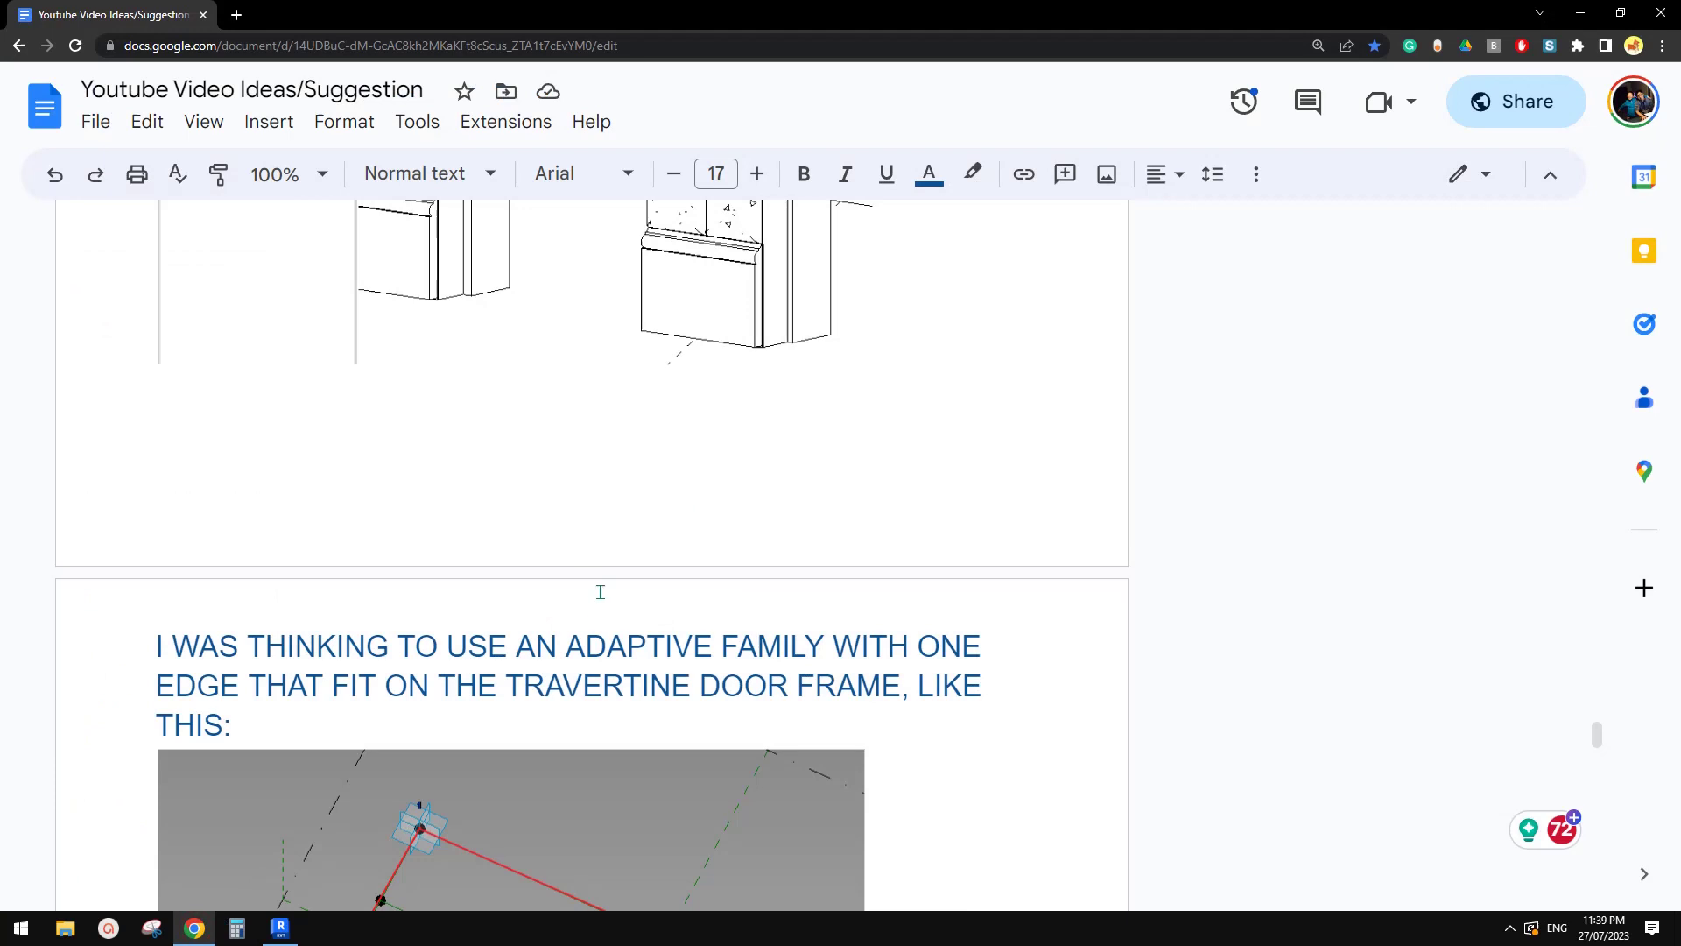
scroll(678, 540, up, 3)
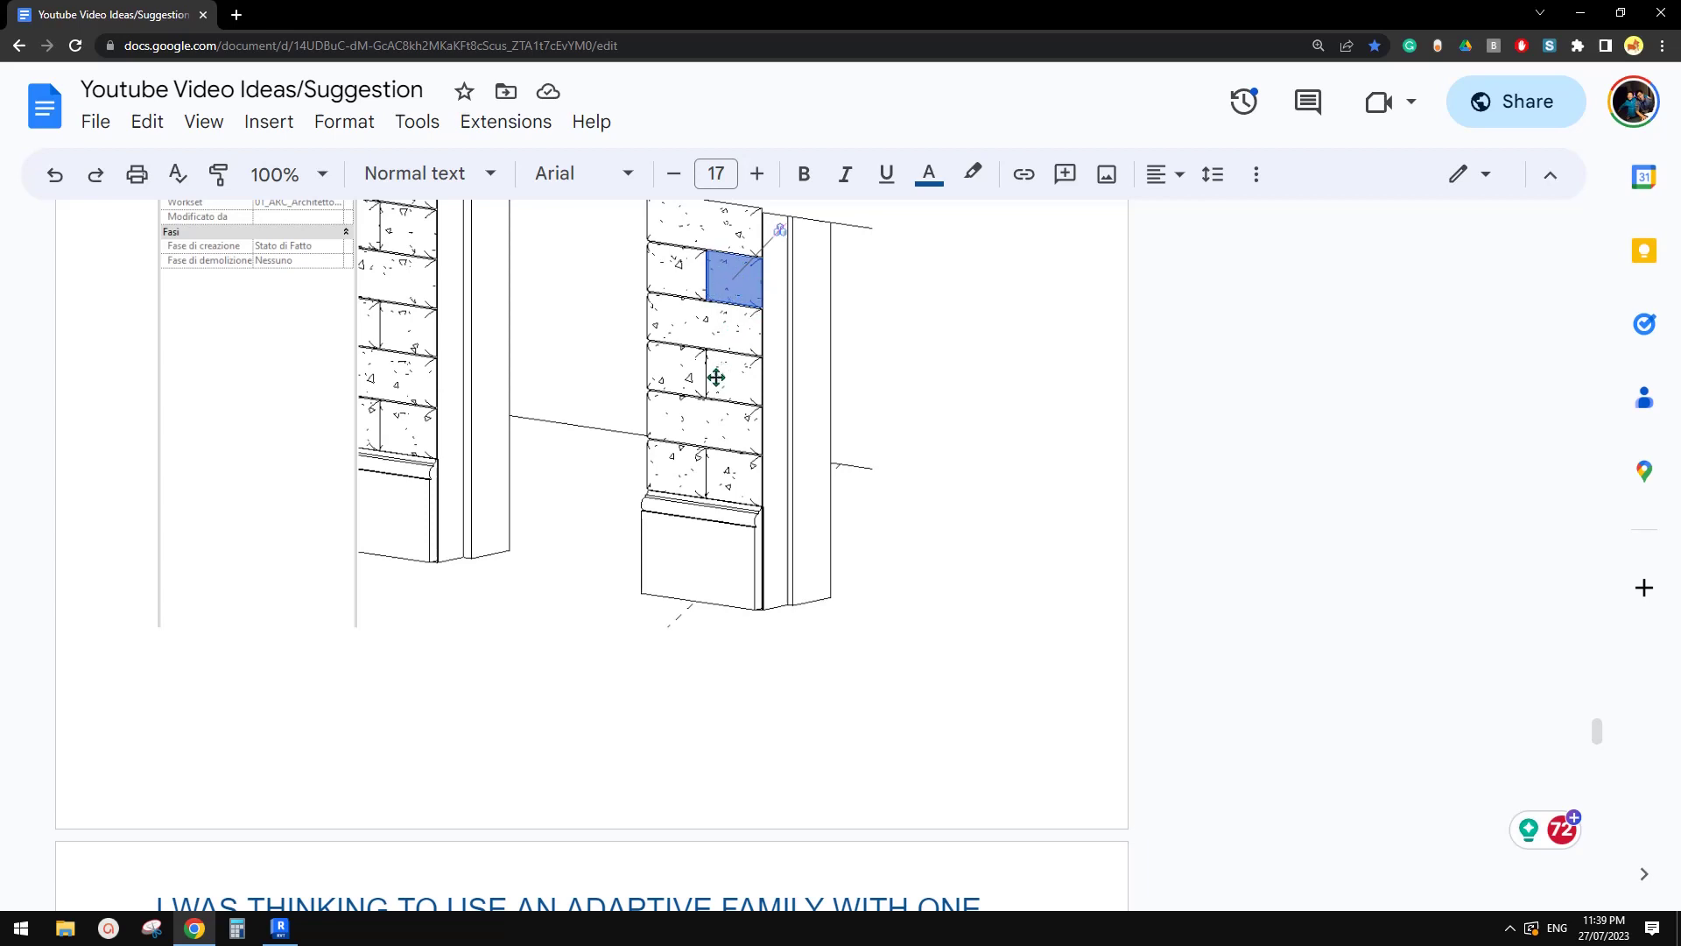
scroll(717, 377, down, 8)
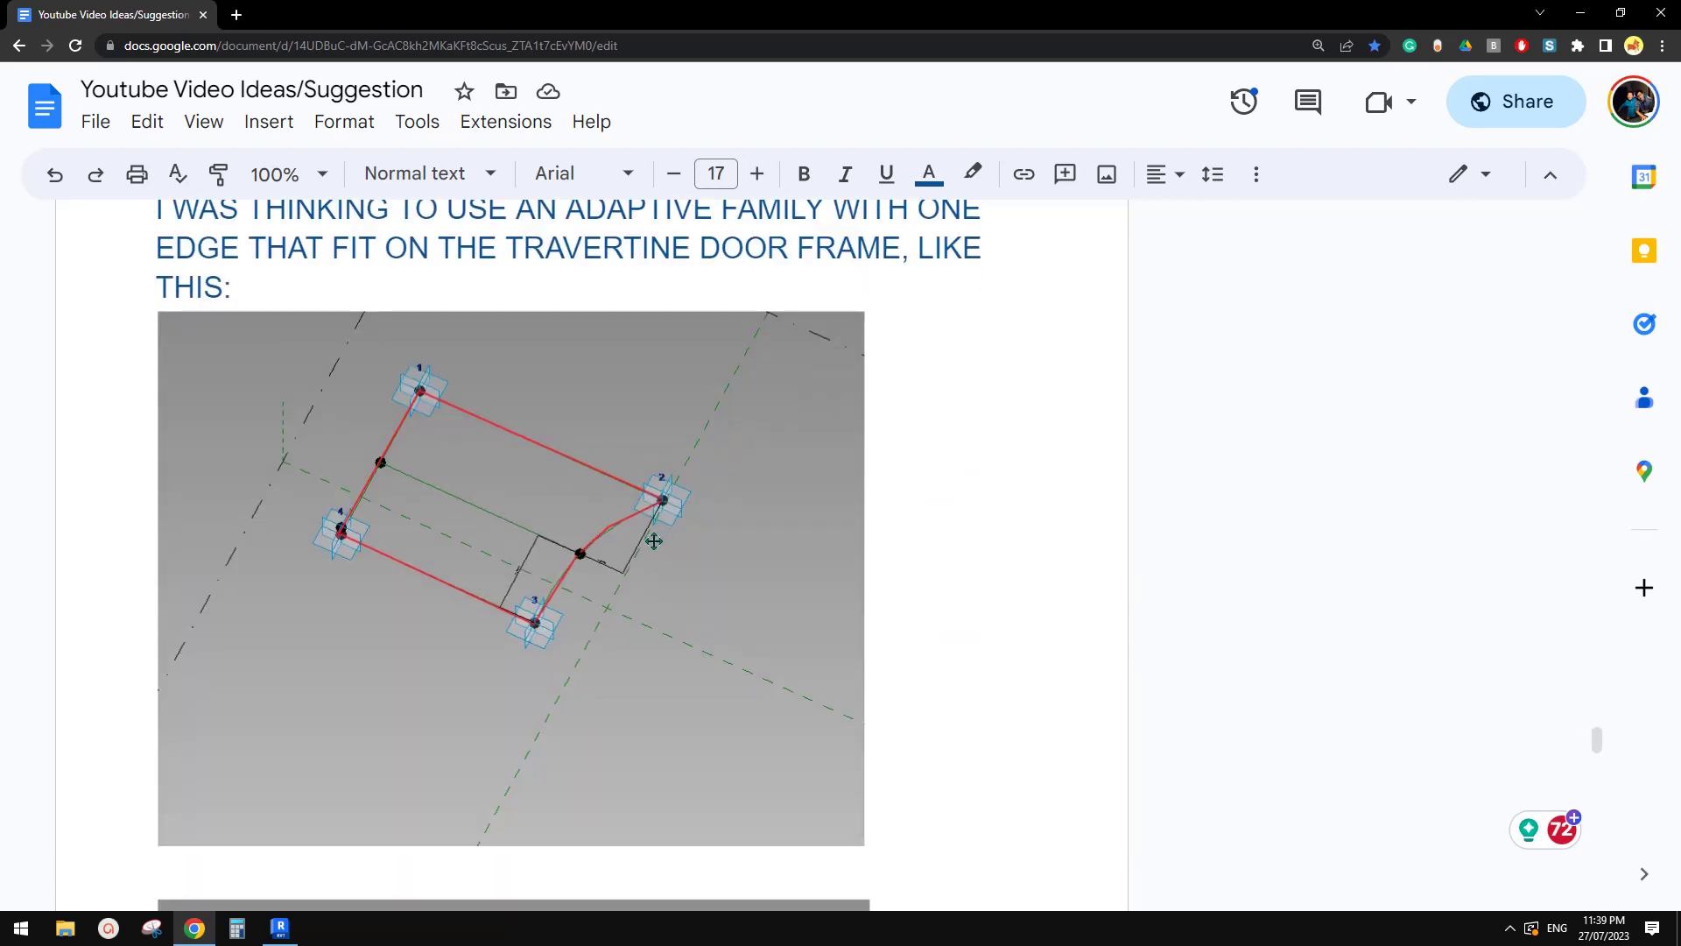
scroll(654, 542, down, 9)
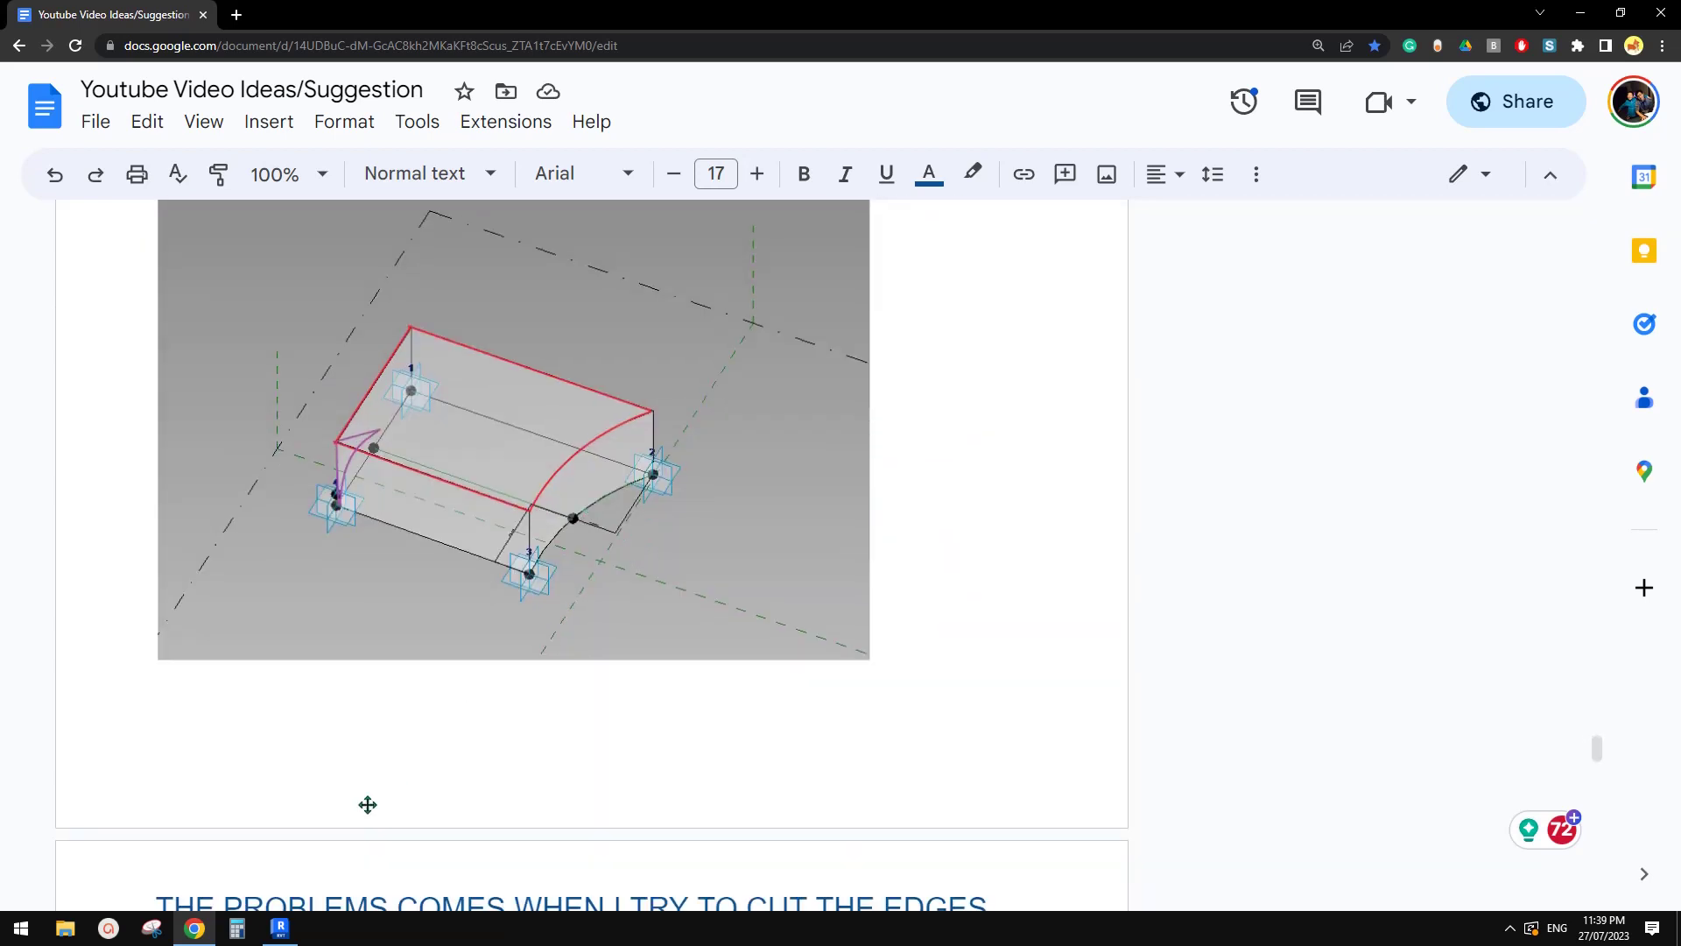
click(280, 929)
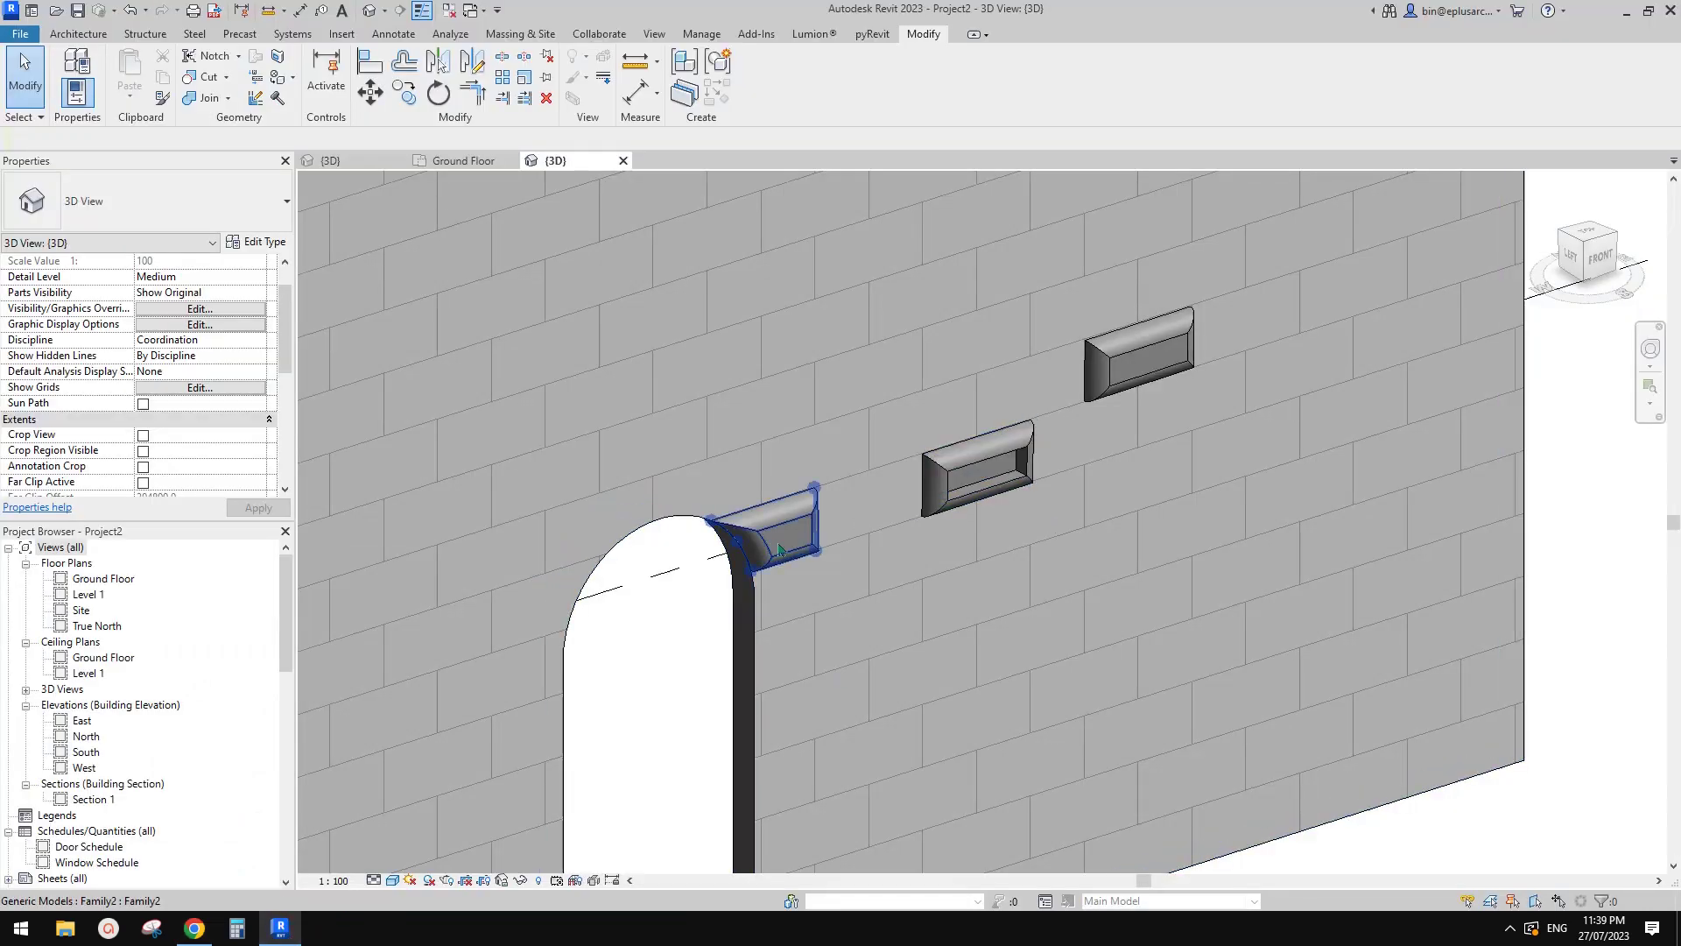
scroll(1113, 442, up, 1)
middle_drag(1143, 404, 1095, 359)
- Return to the Google Docs document and review the following modelling requests for the ornate column capital and the cornice at 125% page zoom
click(194, 927)
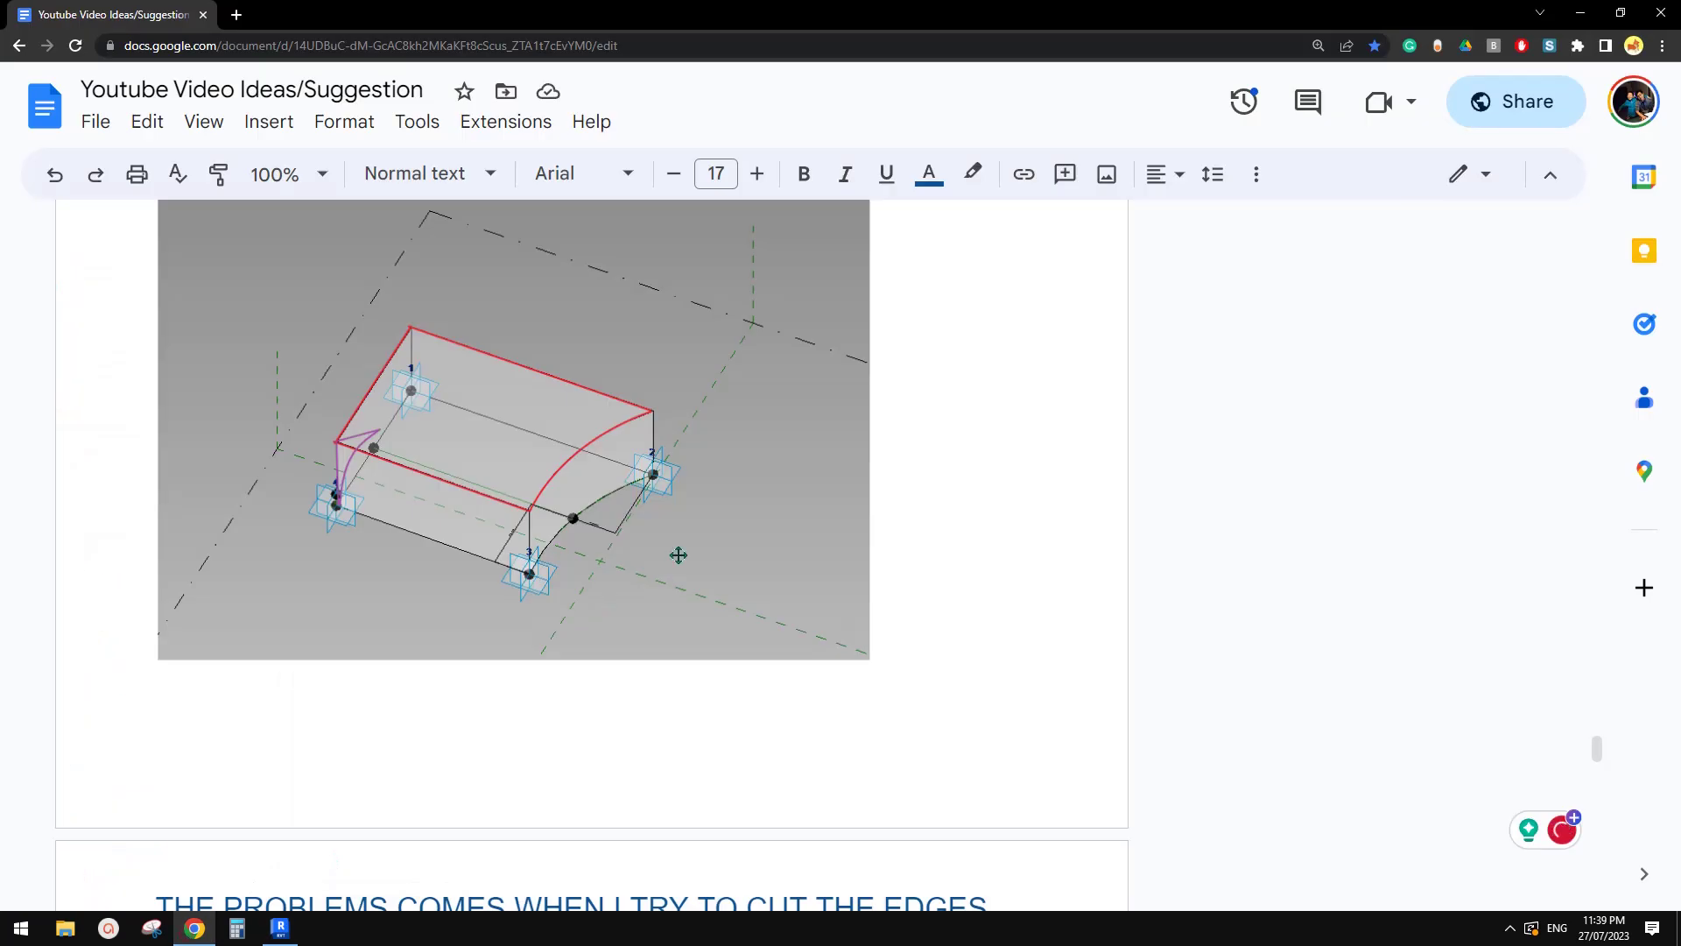
scroll(692, 574, down, 10)
key(ctrl+minus)
key(ctrl+minus)
key(ctrl+minus)
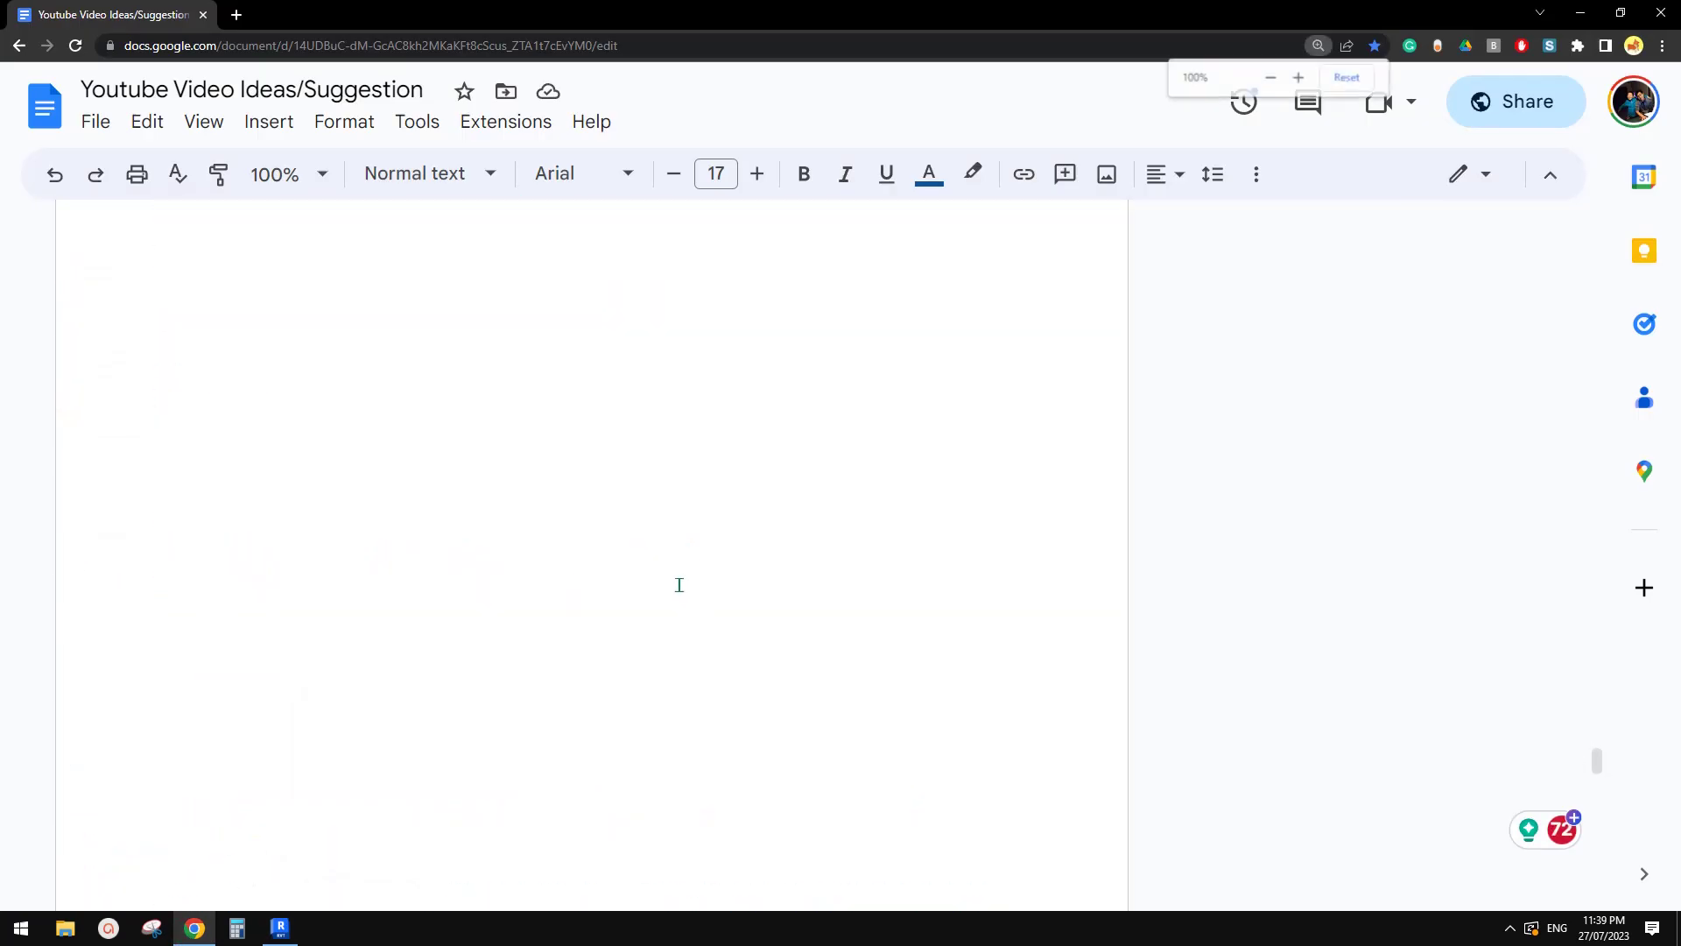
key(ctrl+plus)
key(ctrl+plus)
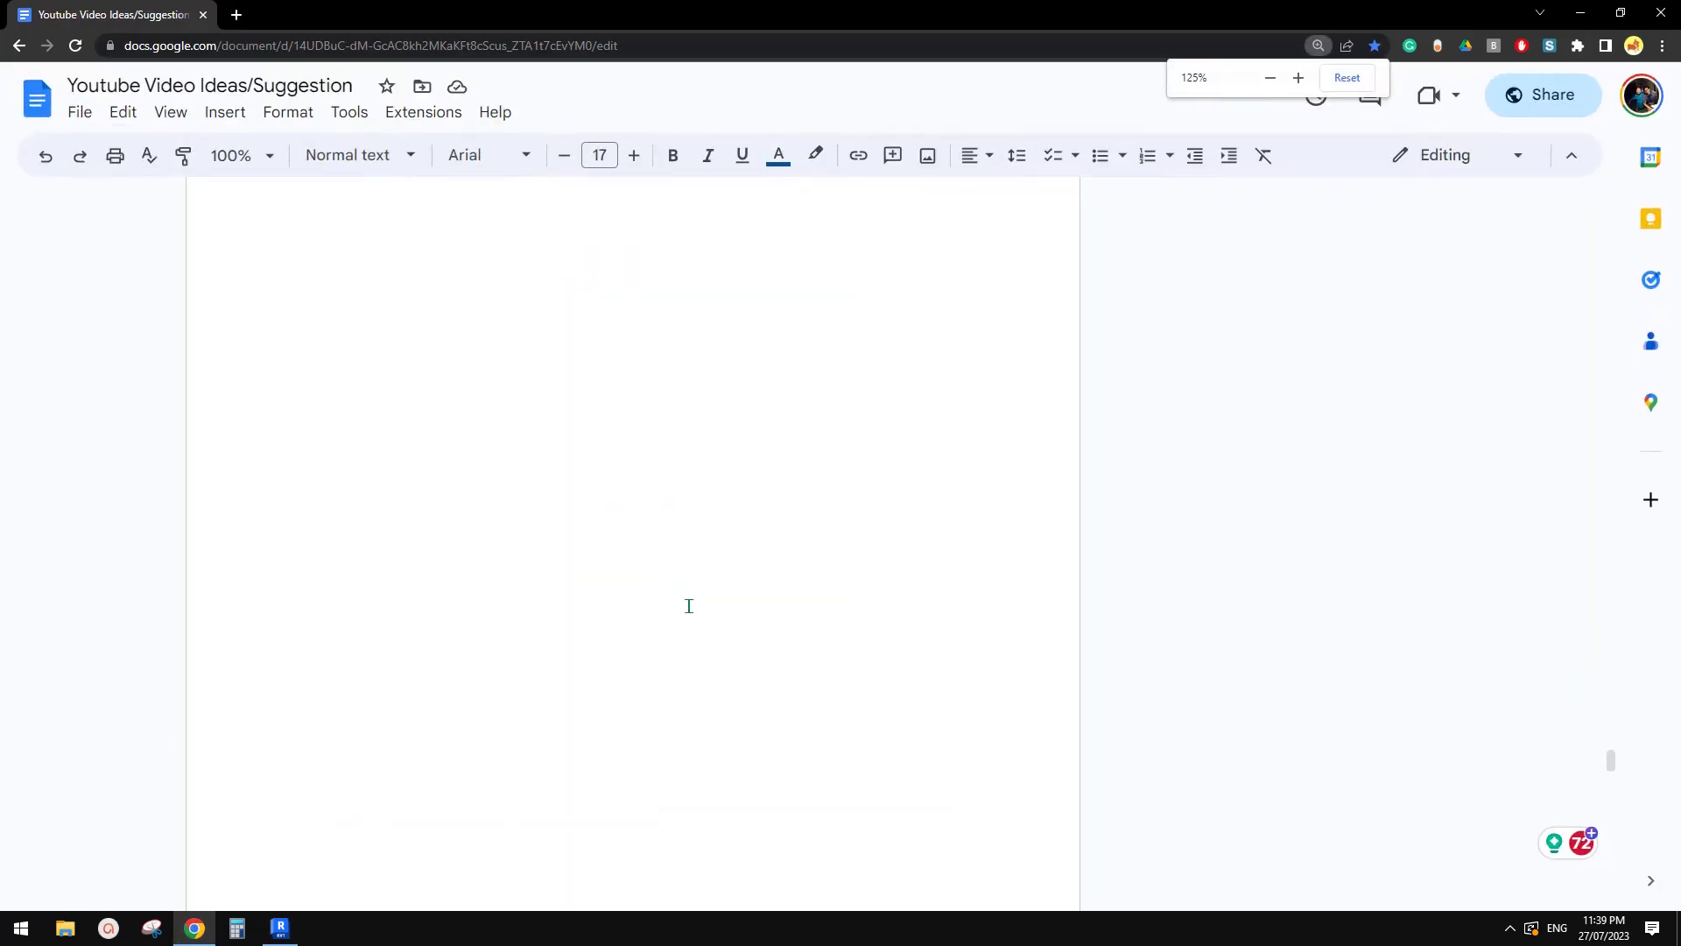
scroll(688, 604, down, 5)
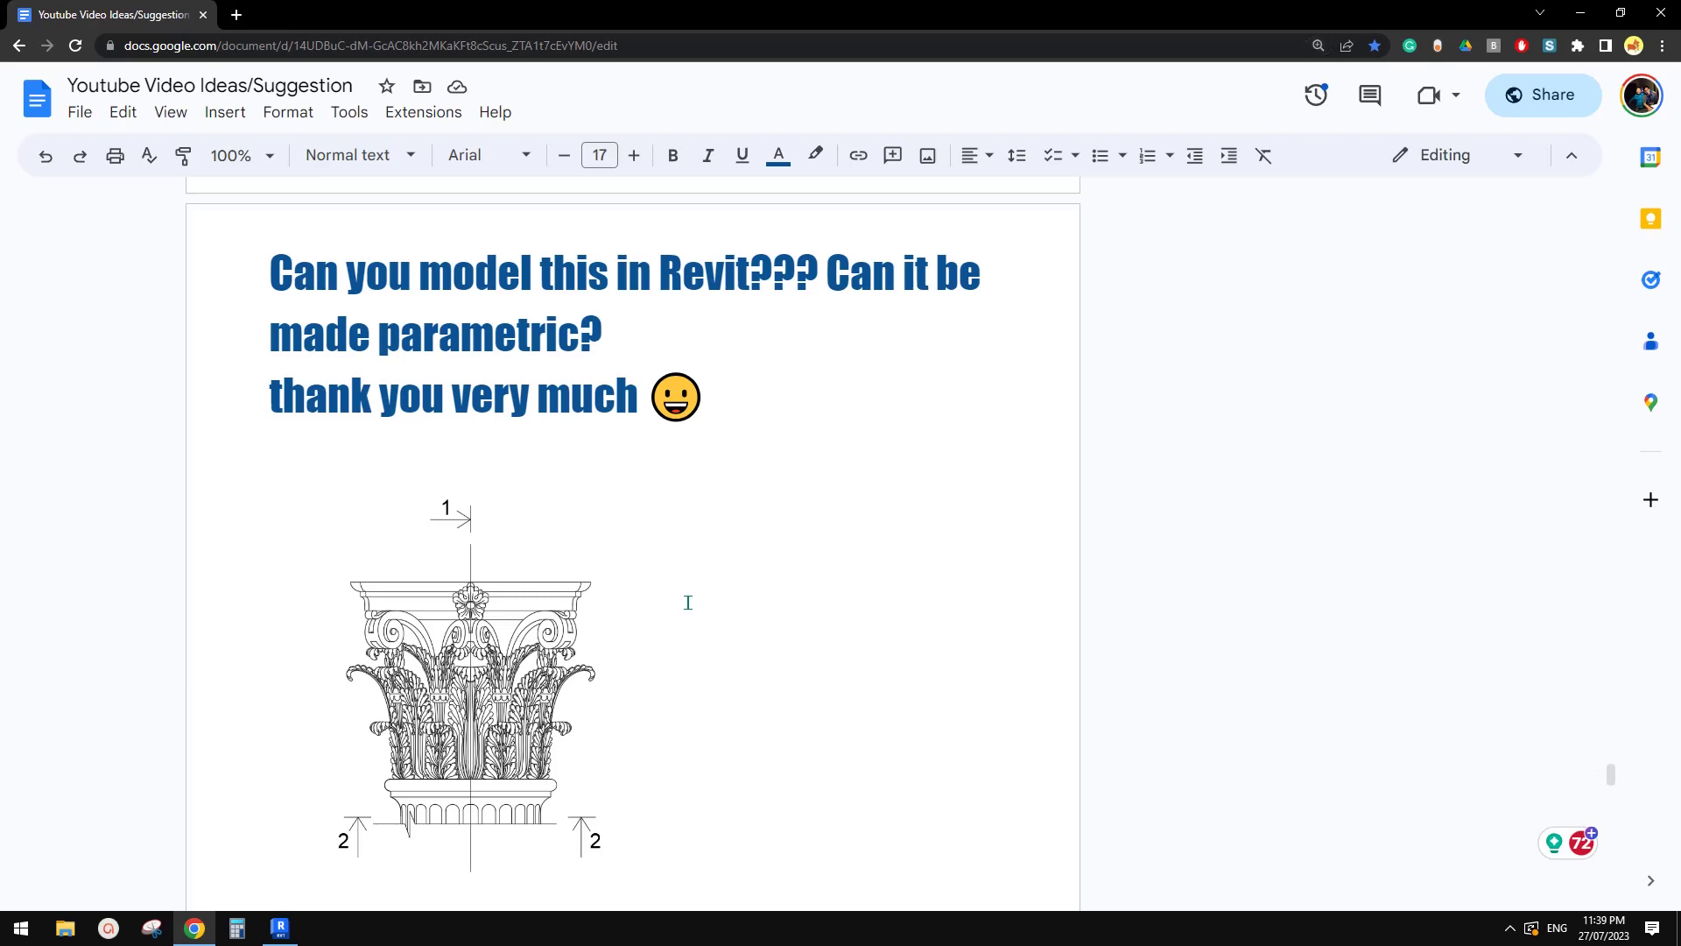
scroll(688, 603, down, 5)
scroll(688, 602, down, 6)
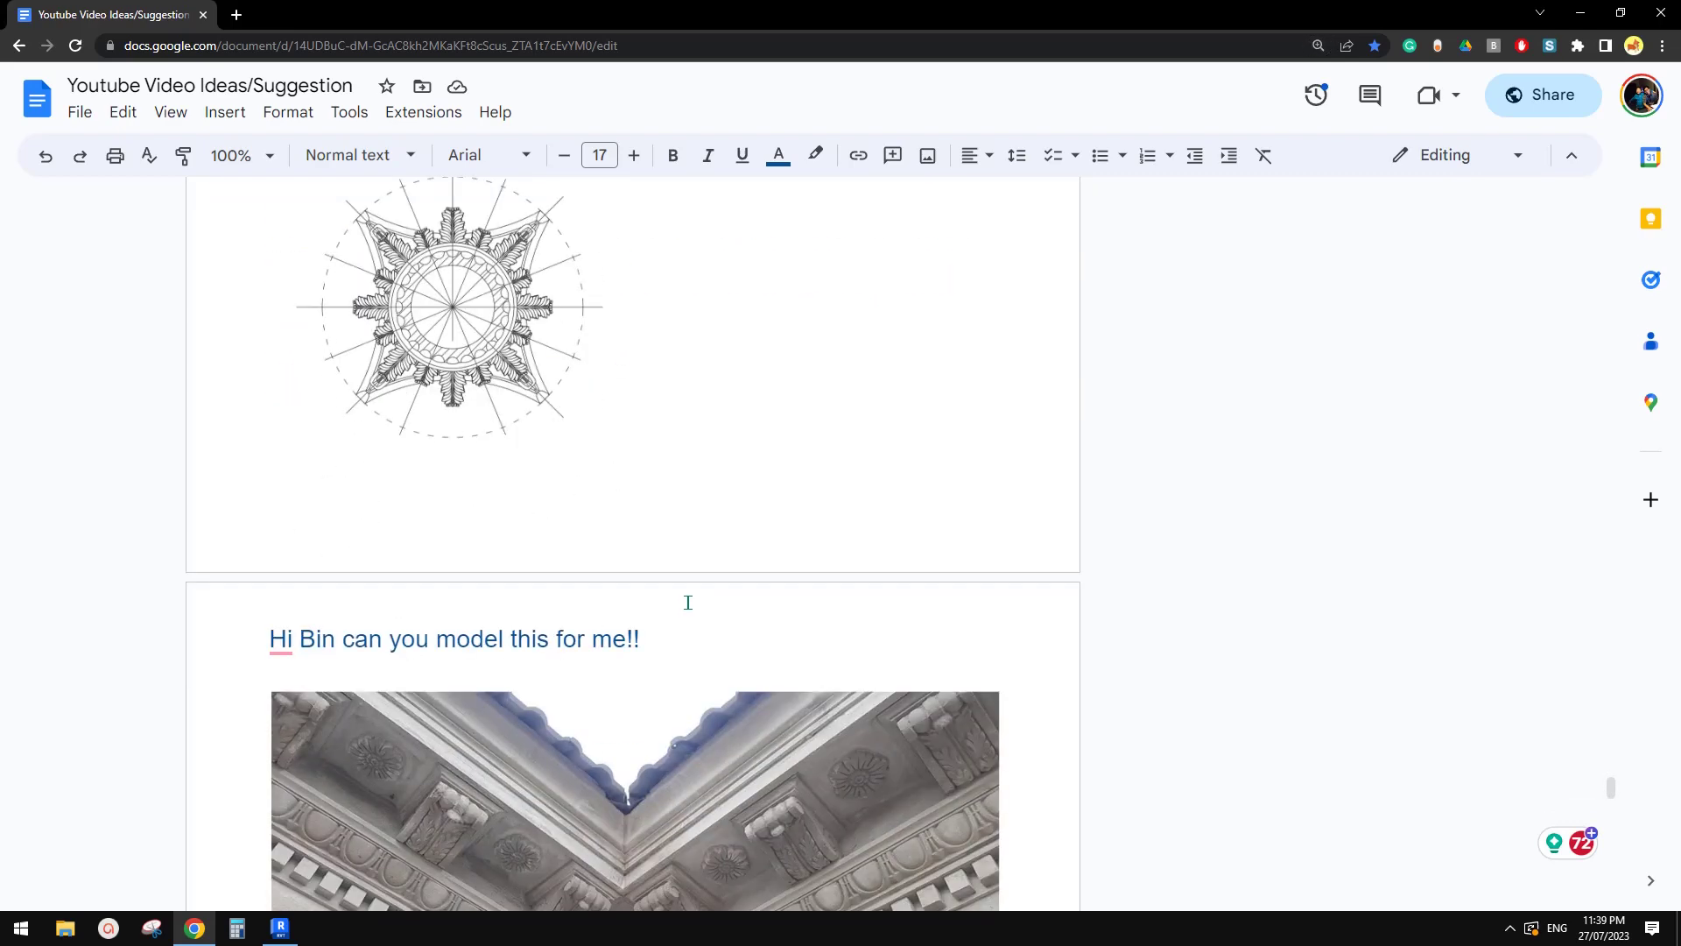
scroll(688, 602, up, 11)
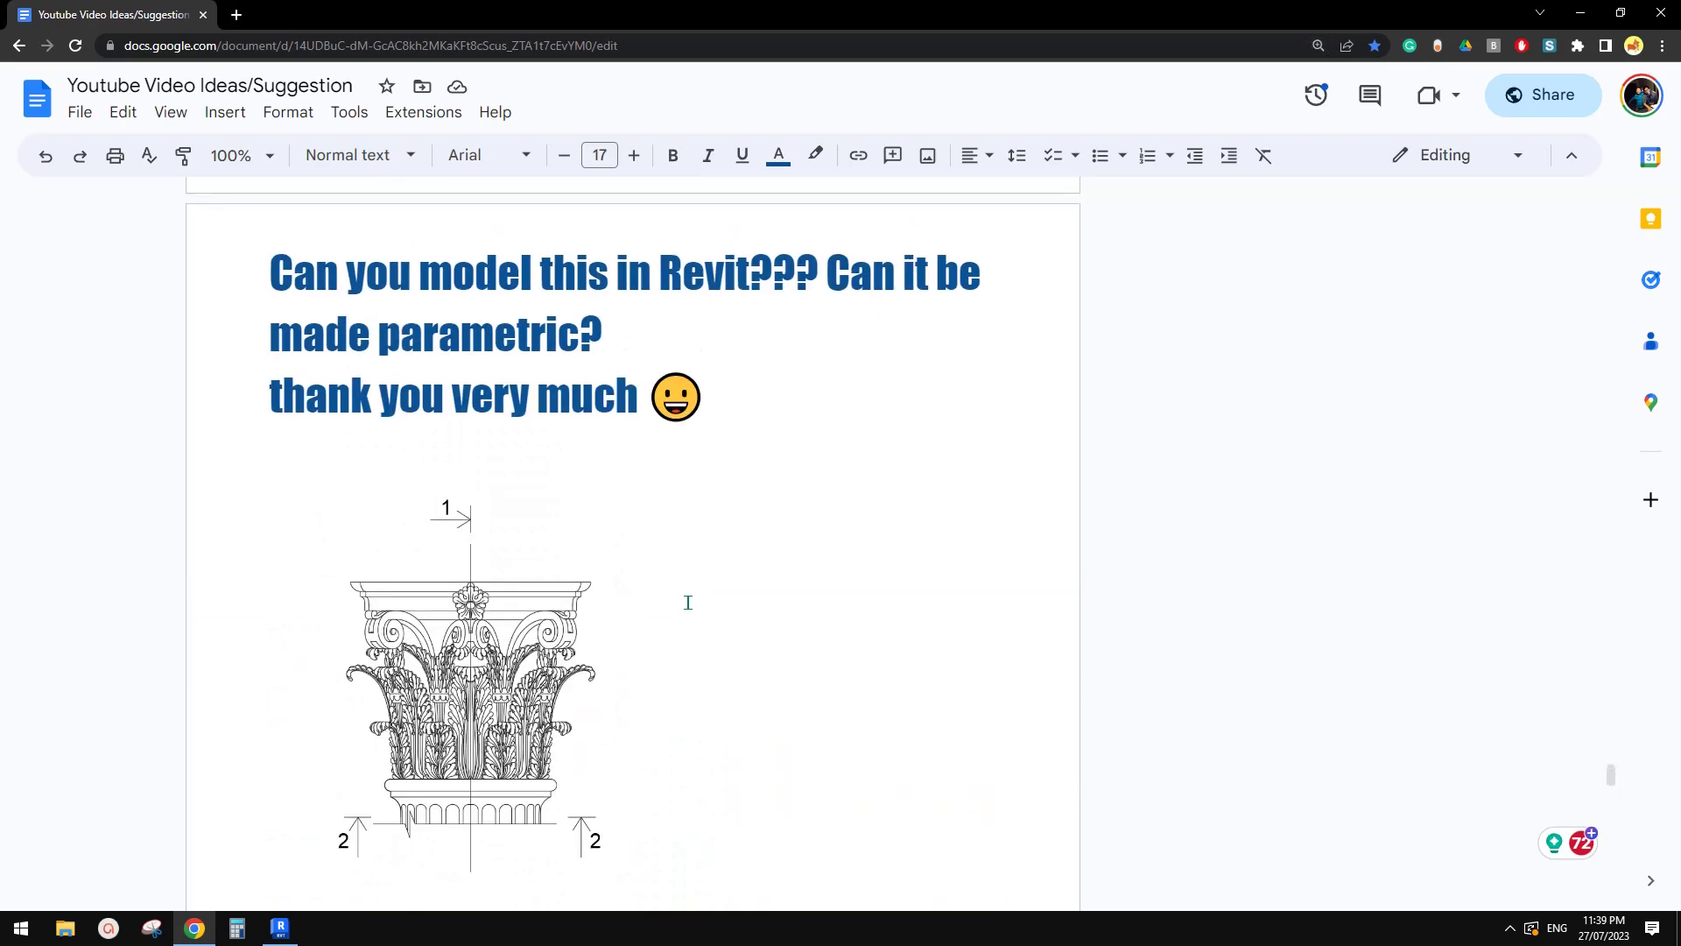
scroll(688, 602, down, 4)
scroll(686, 597, up, 2)
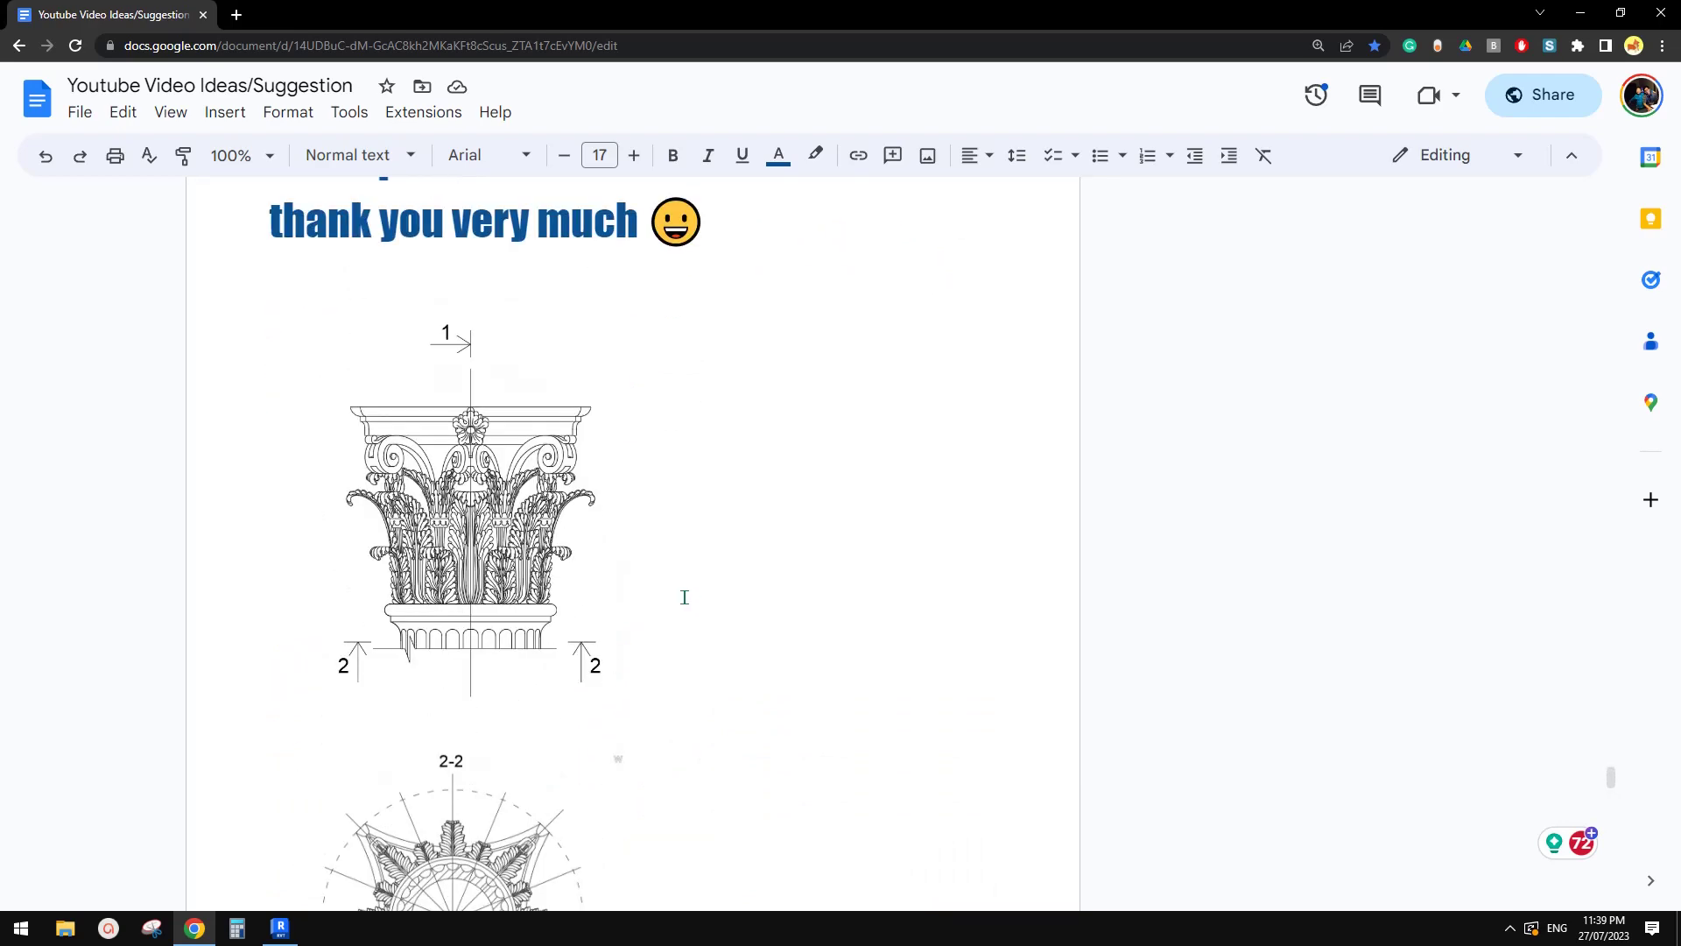
scroll(685, 597, up, 4)
scroll(683, 598, down, 1)
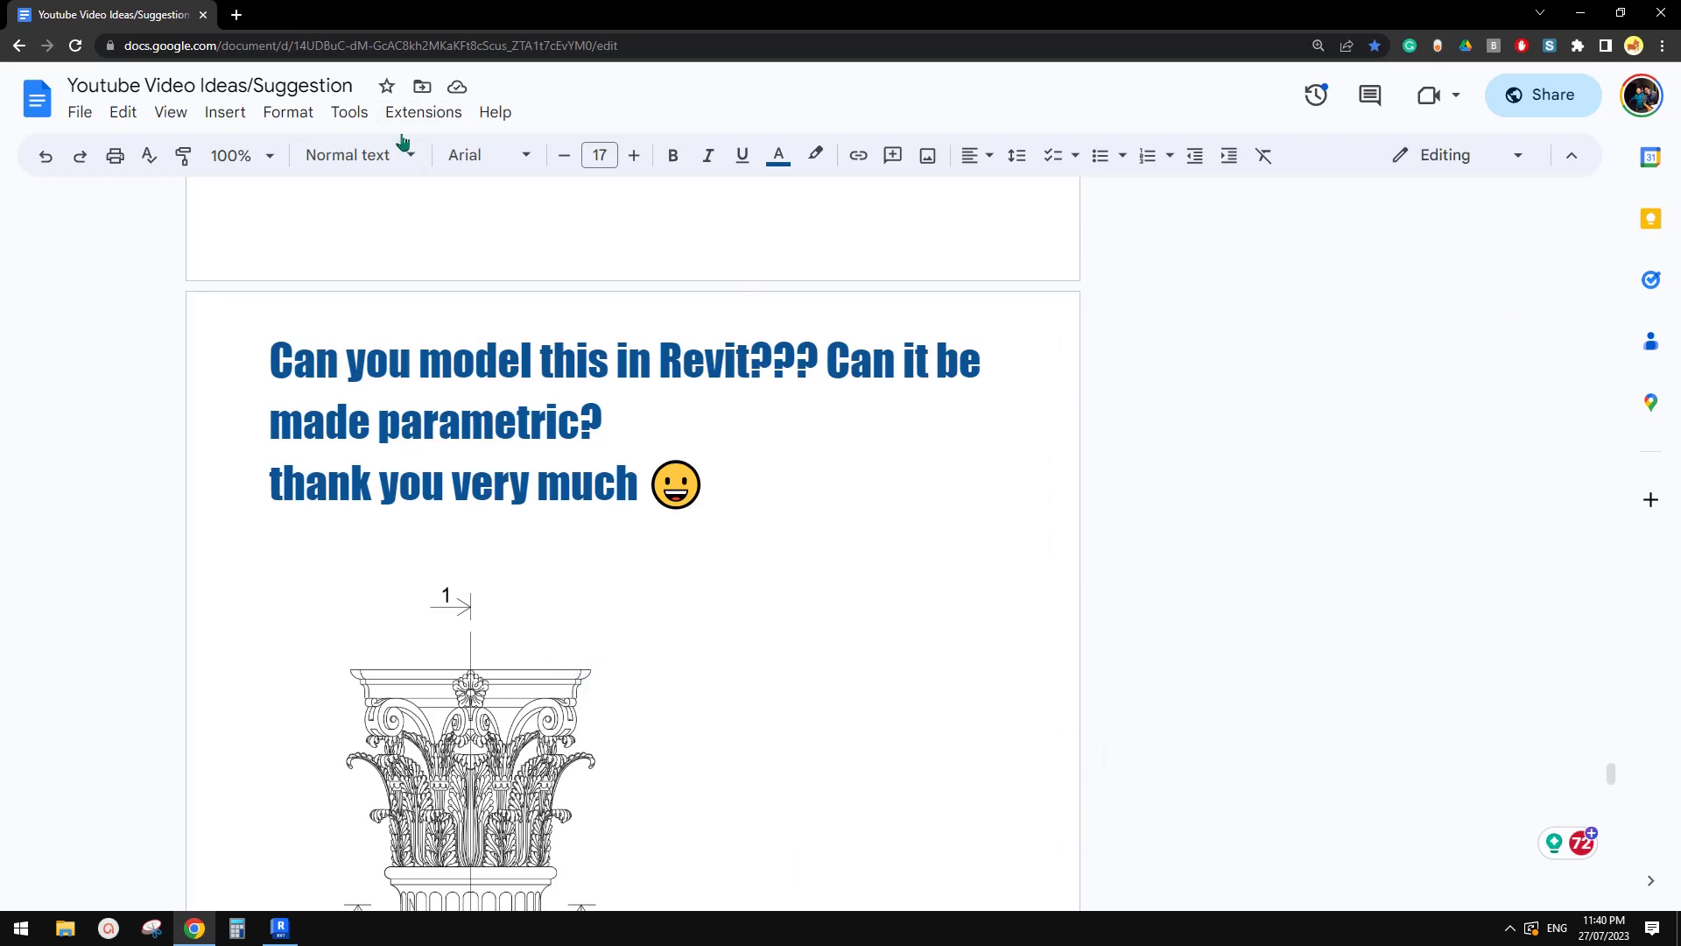
- Search Google for "paul f aubin" in a new browser tab
click(236, 15)
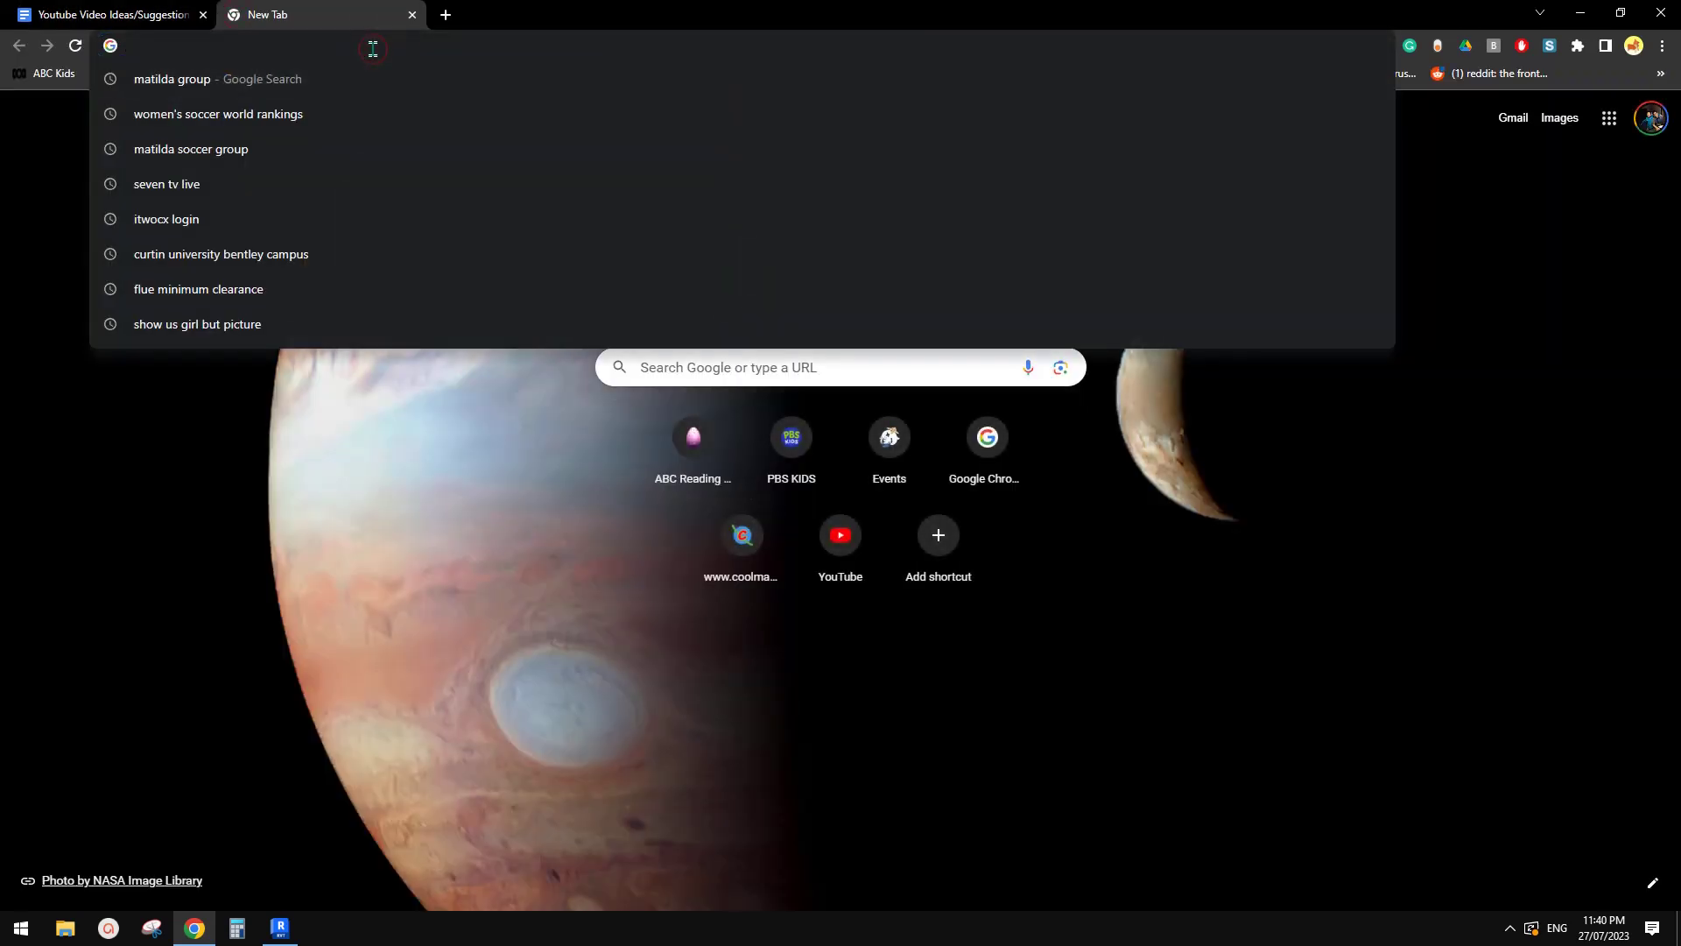
text(PA)
key(BackSpace)
key(BackSpace)
key(BackSpace)
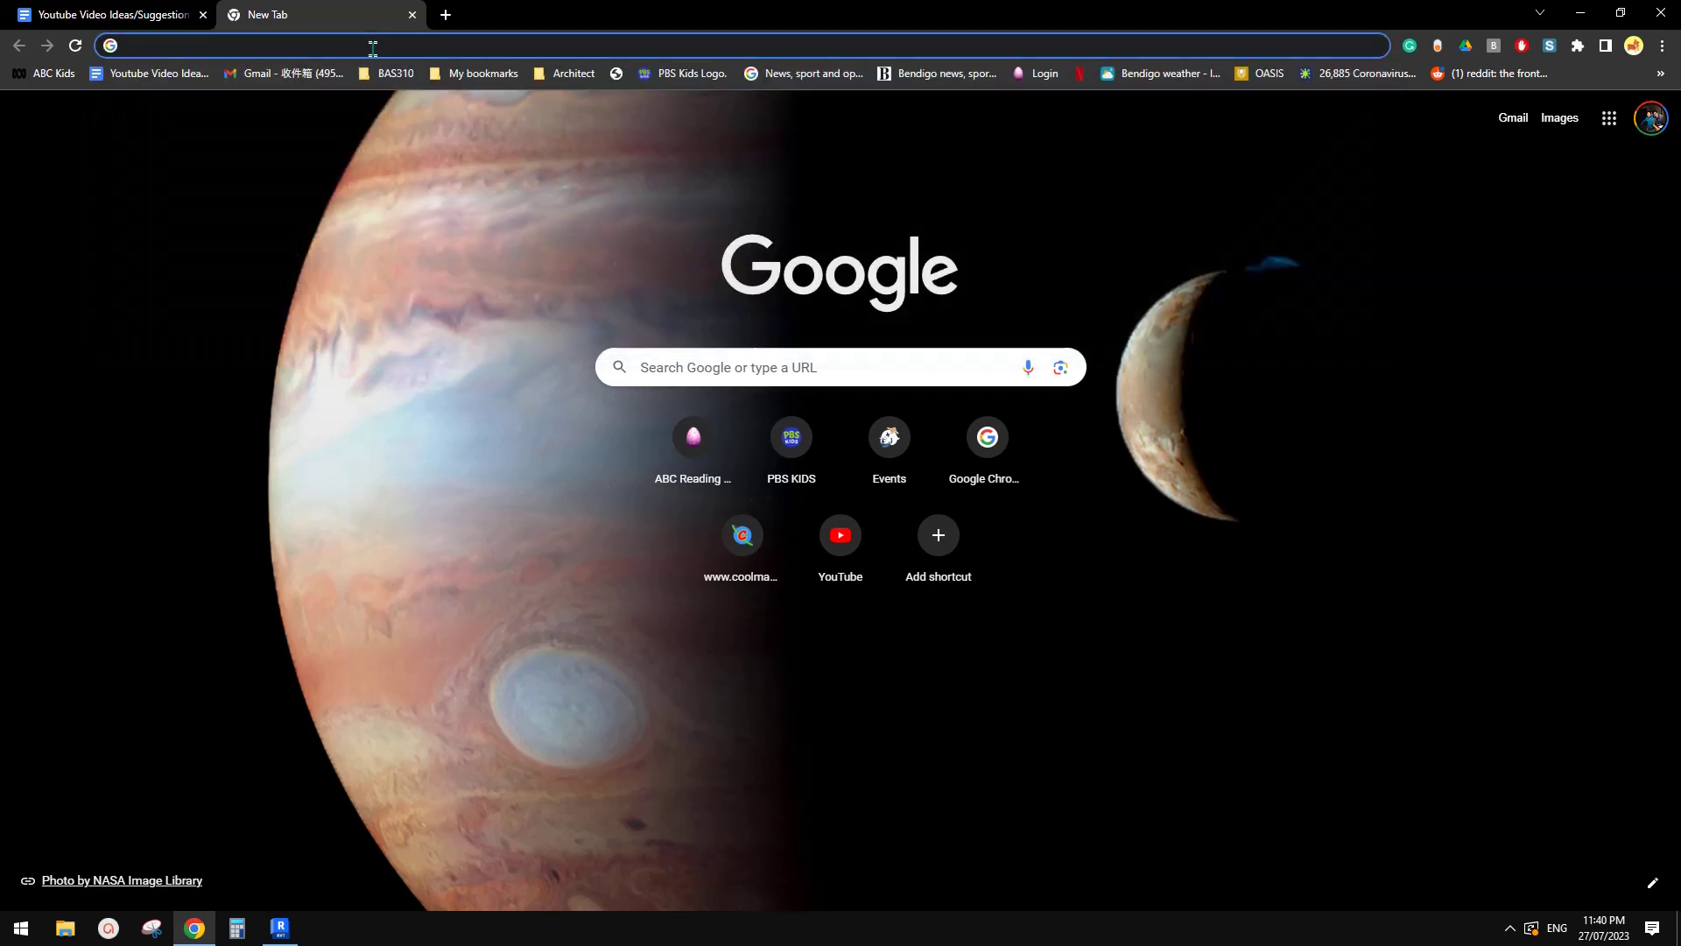
text(PAUL F)
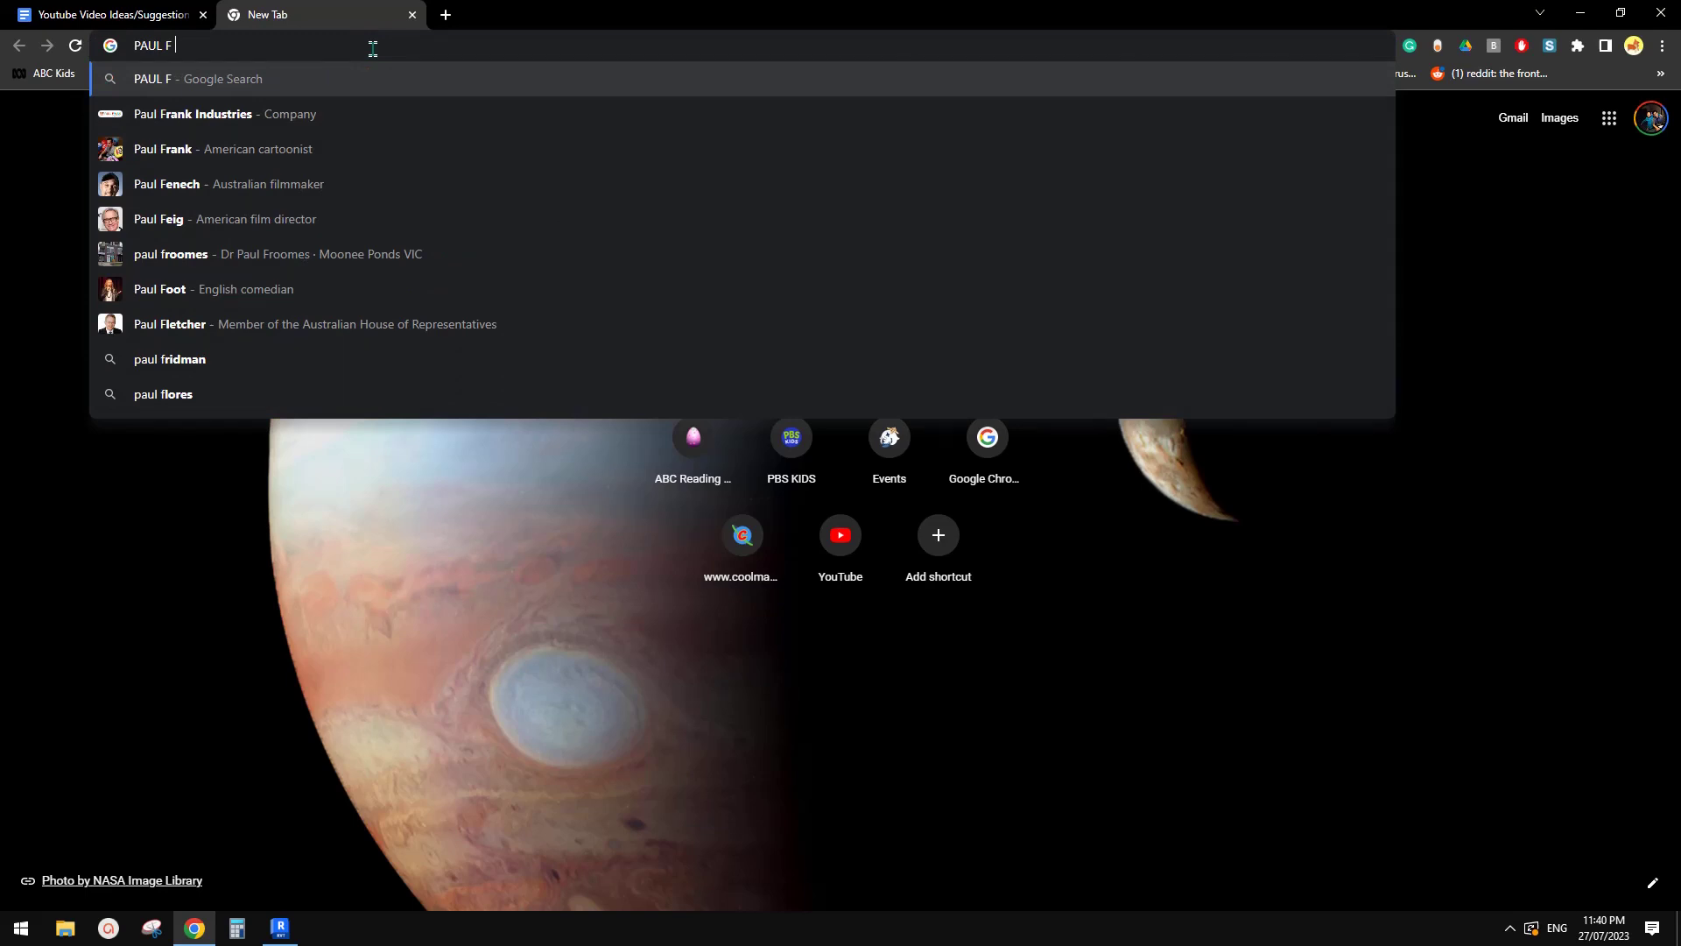
text( AU)
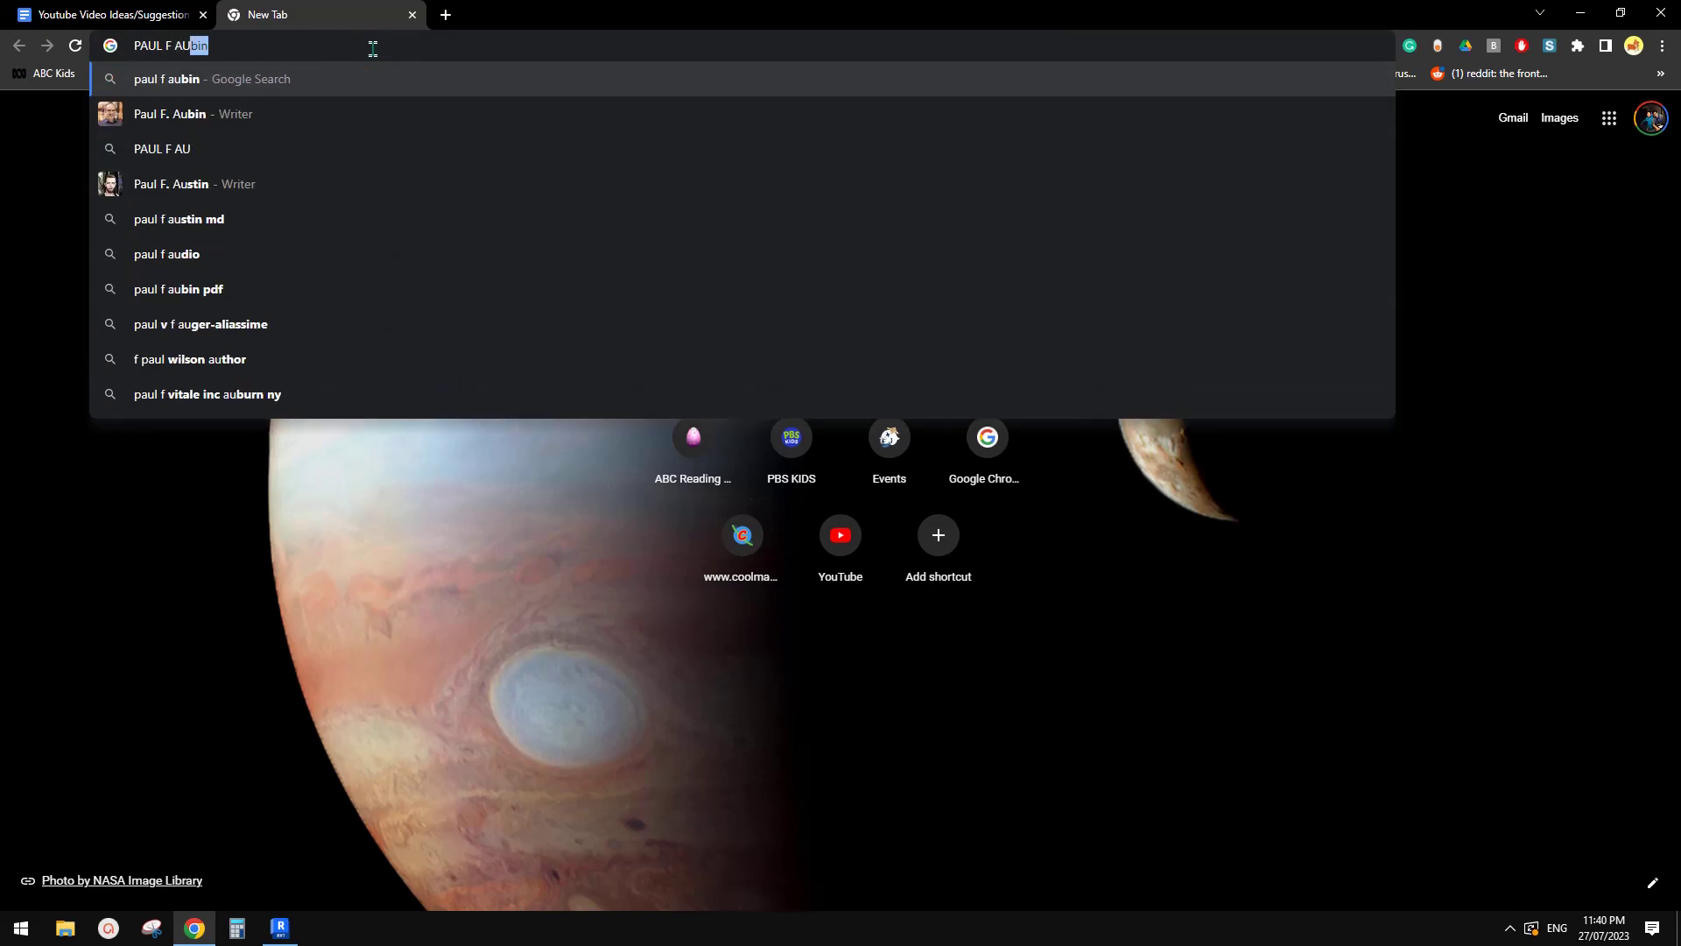
text(B)
key(Return)
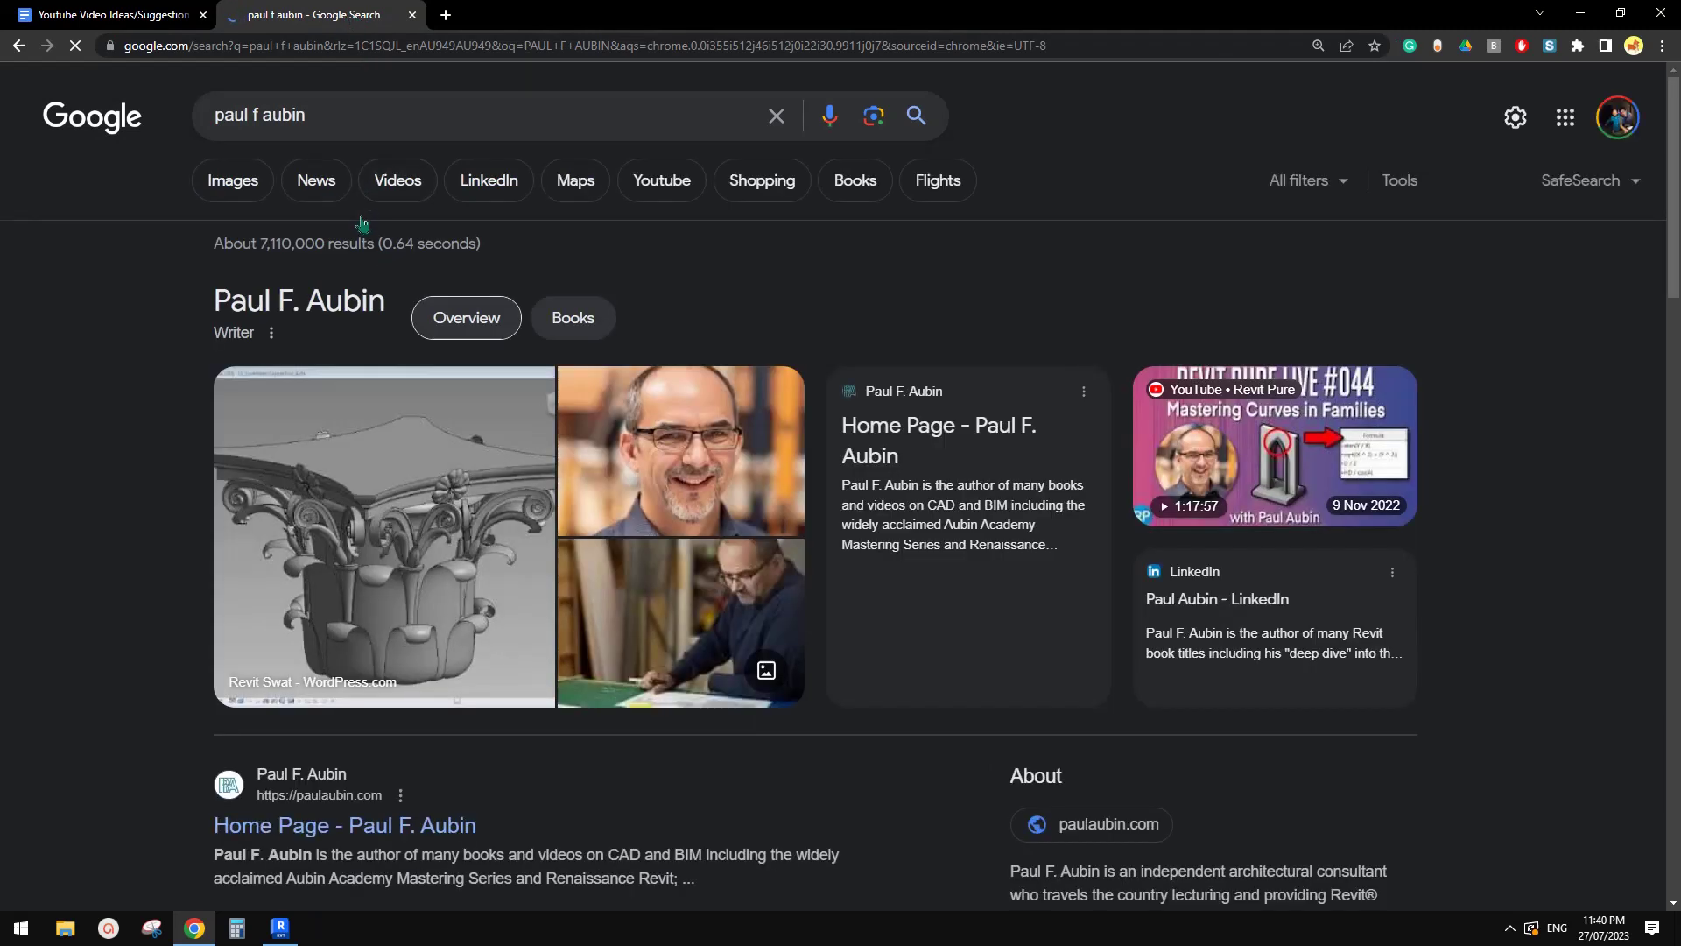
- Find the author's books in the search results and open the entry for Renaissance Revit
scroll(442, 412, down, 4)
scroll(446, 425, down, 4)
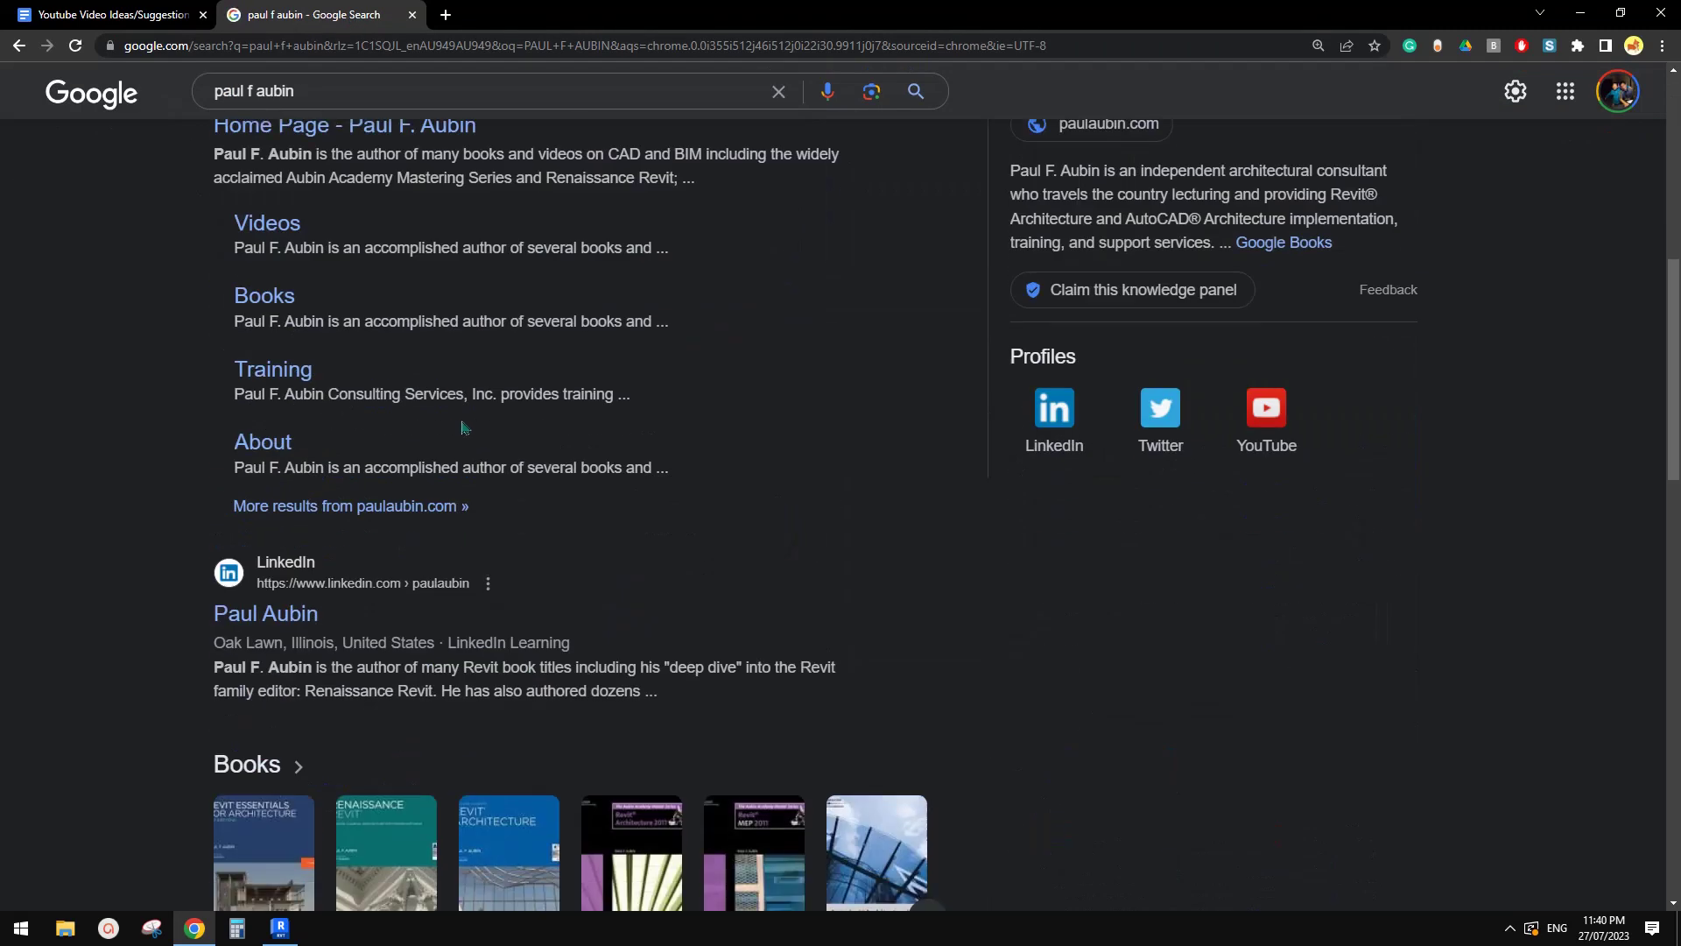
scroll(466, 428, down, 4)
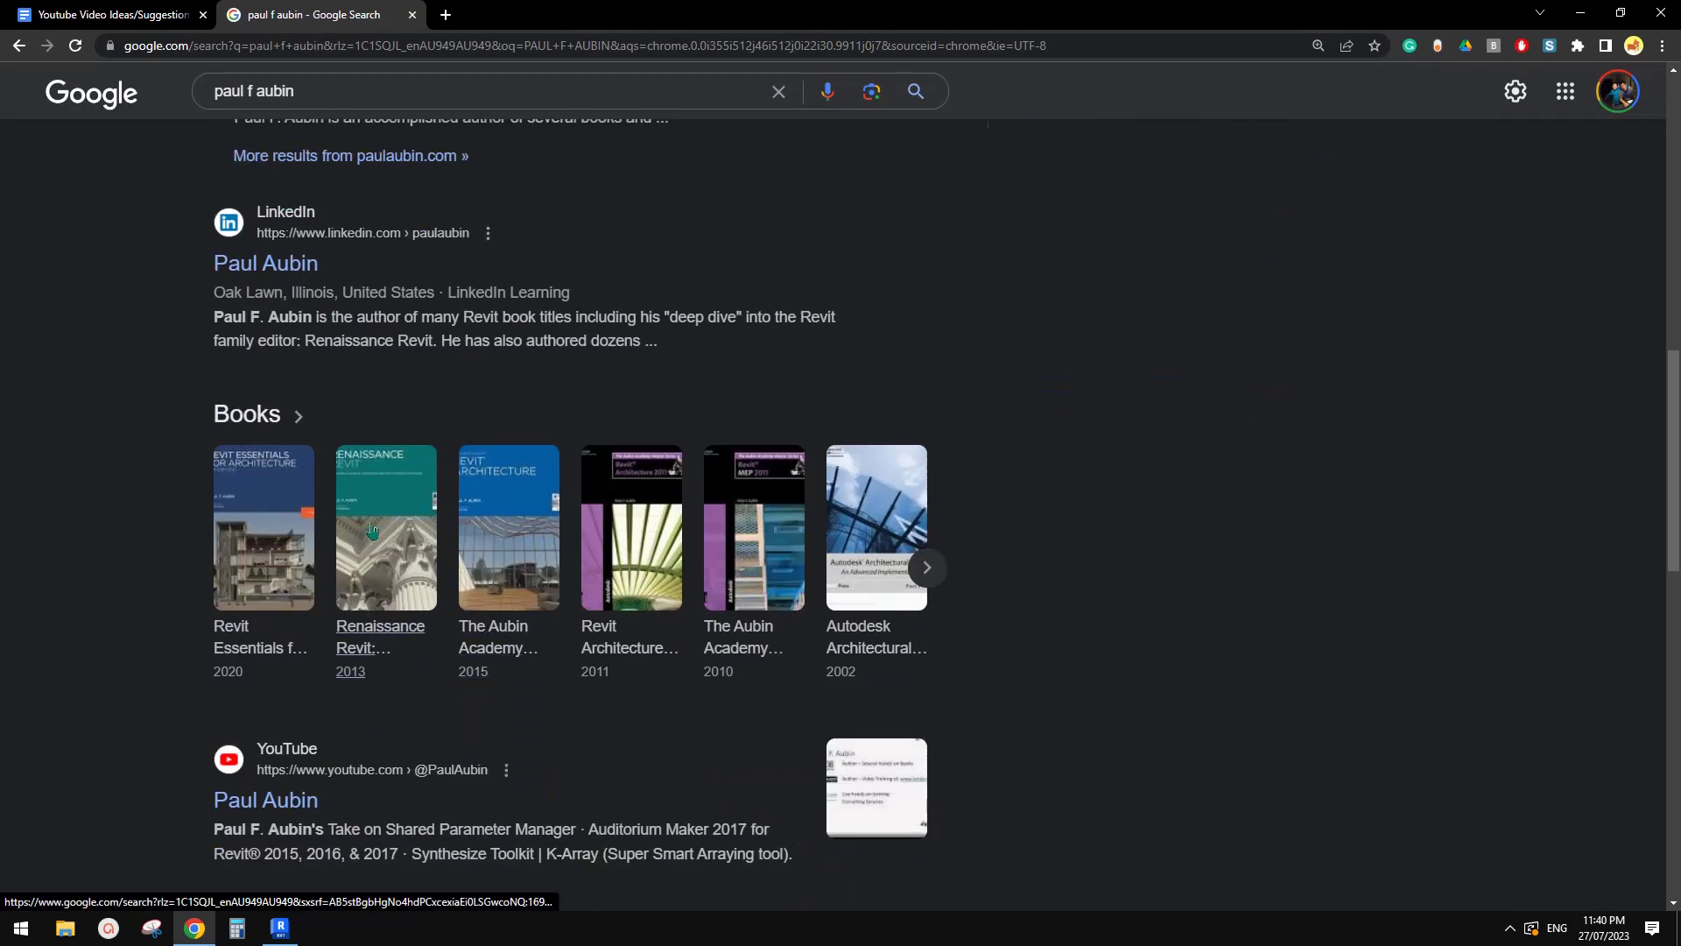
click(393, 567)
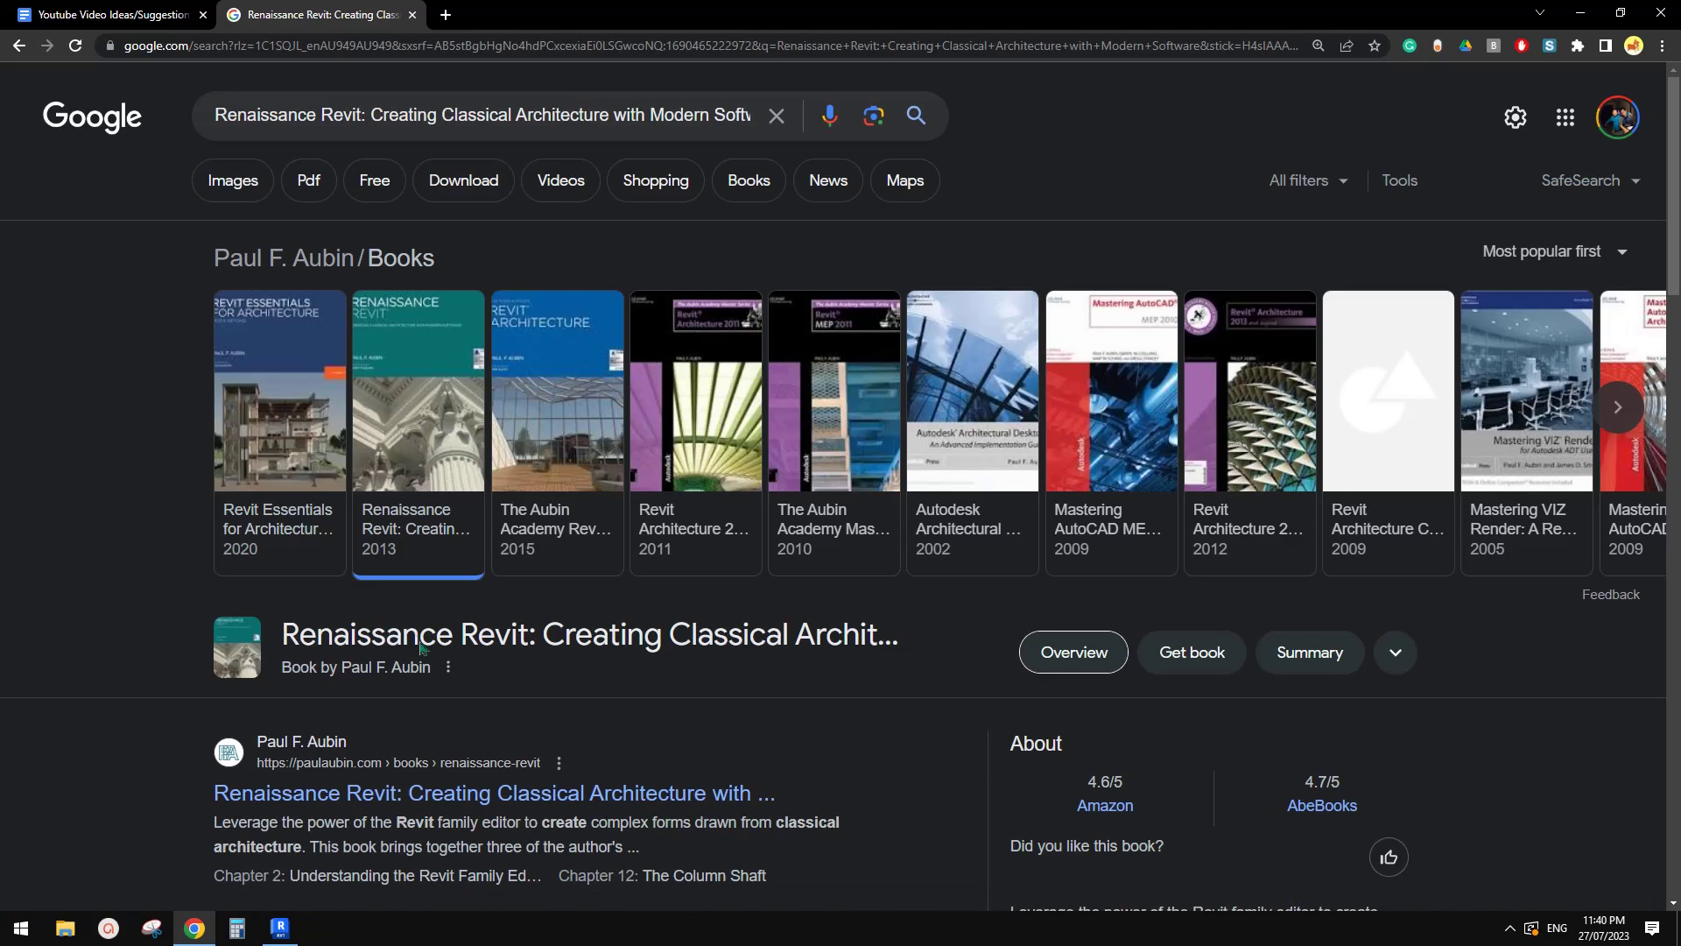
- Look through the Renaissance Revit search results, open the book's Amazon listing and view its product details
scroll(421, 648, down, 4)
scroll(432, 562, up, 3)
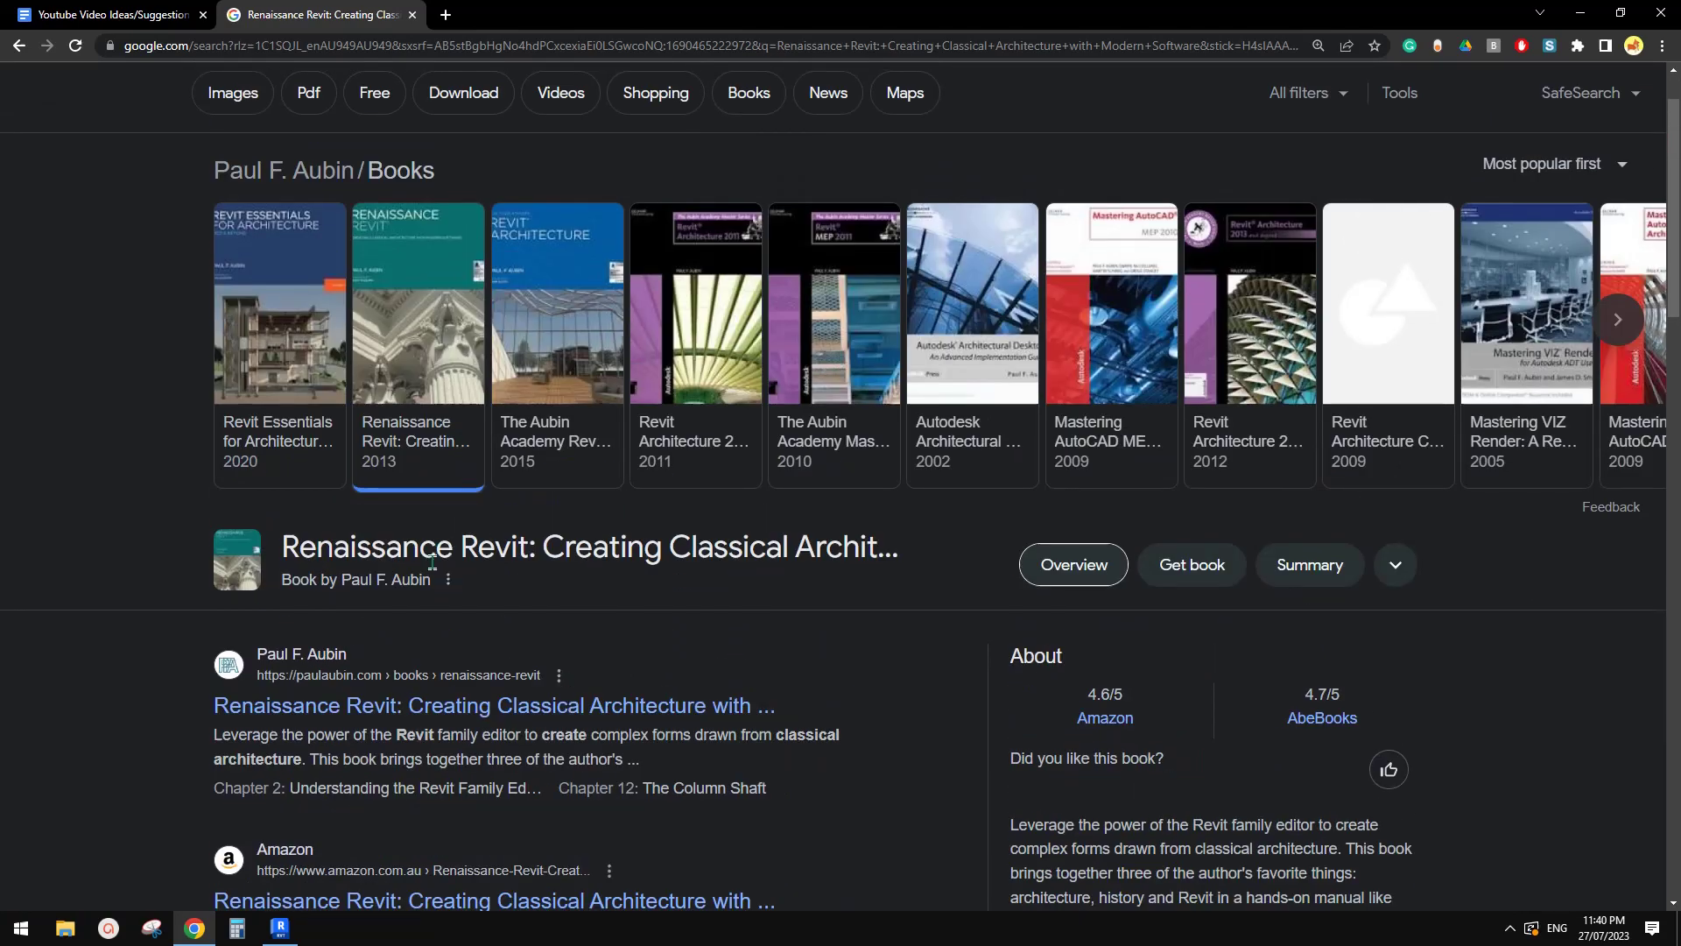
scroll(451, 526, down, 8)
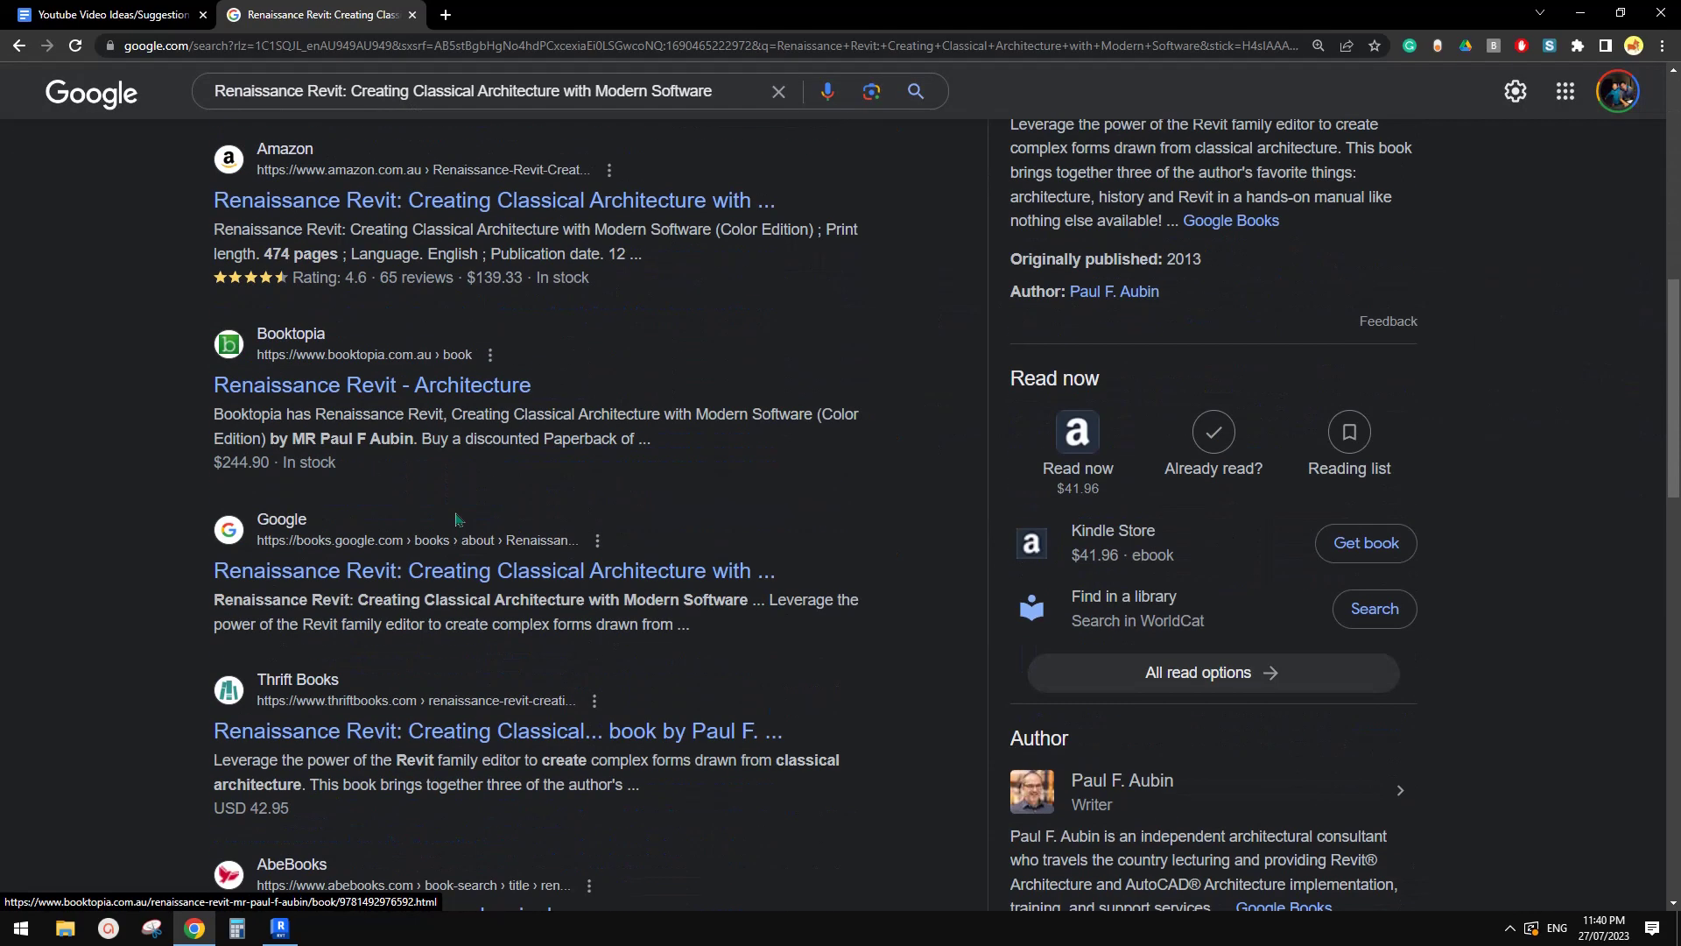
scroll(456, 519, up, 6)
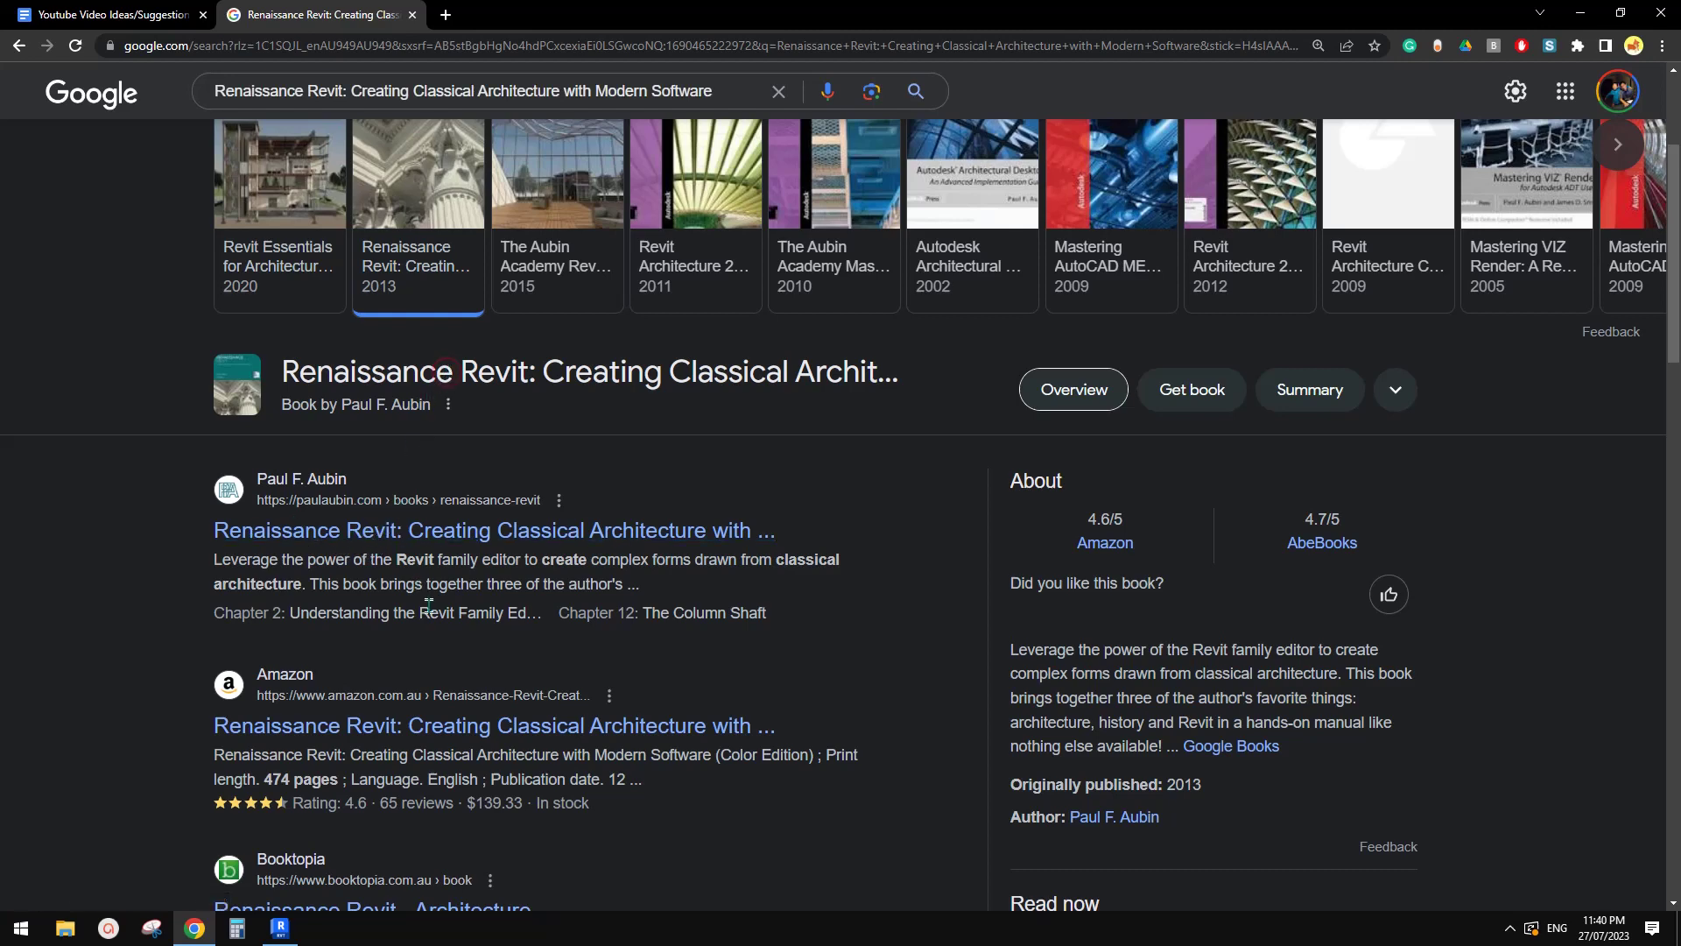
click(389, 727)
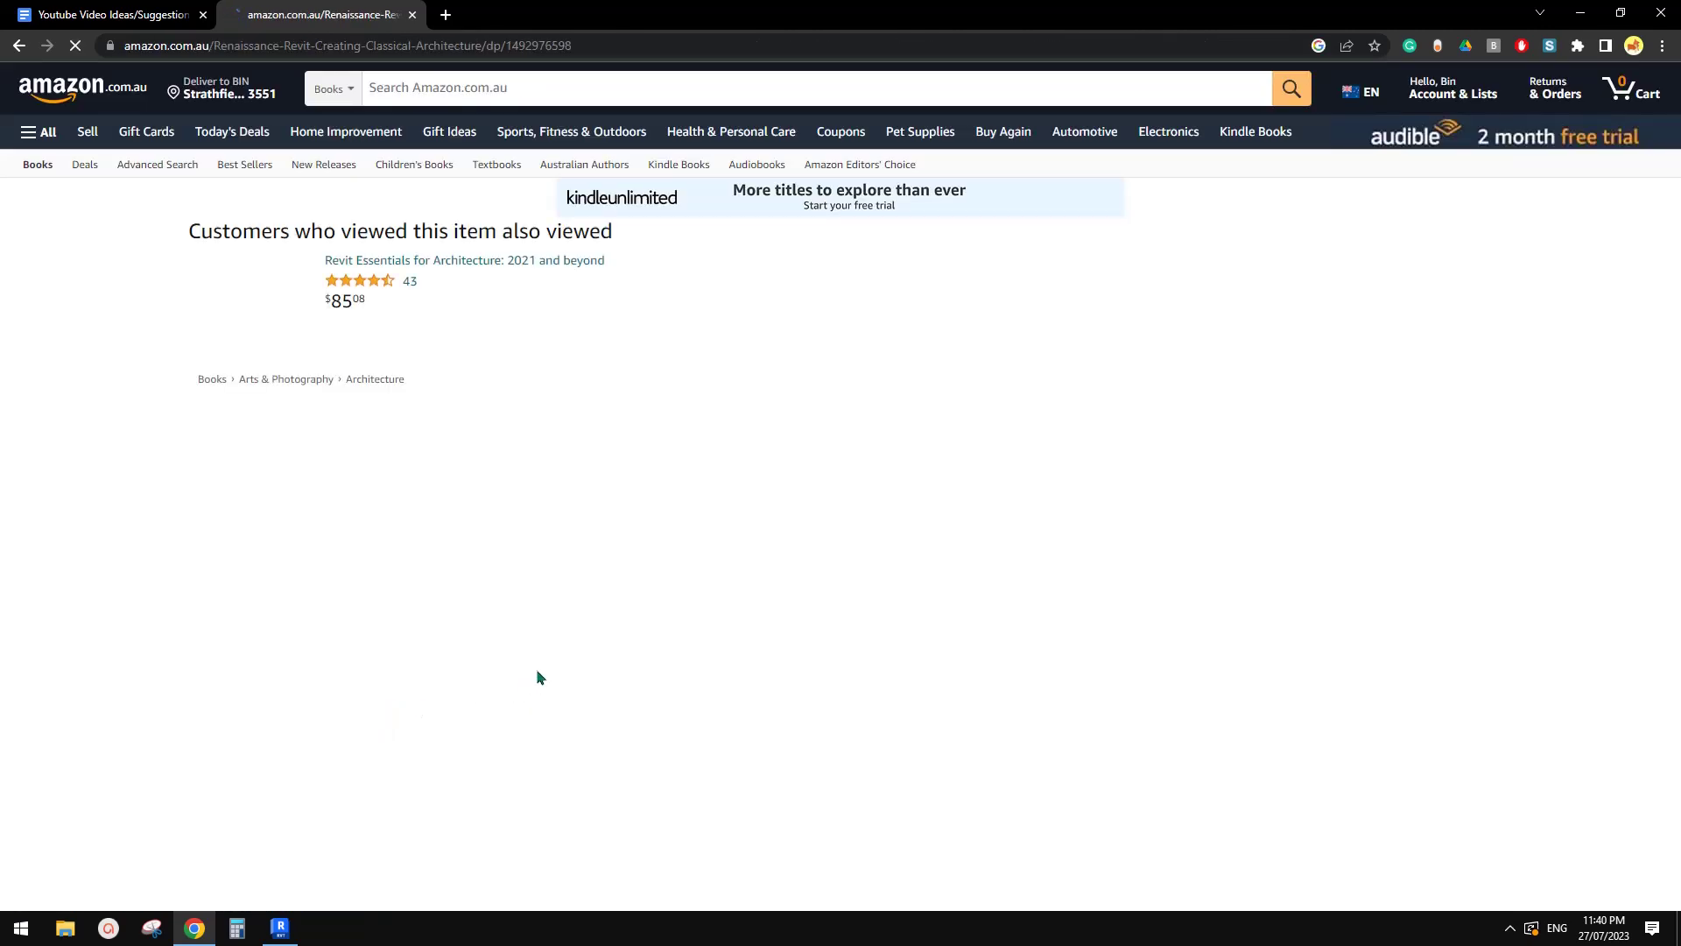
scroll(326, 451, down, 2)
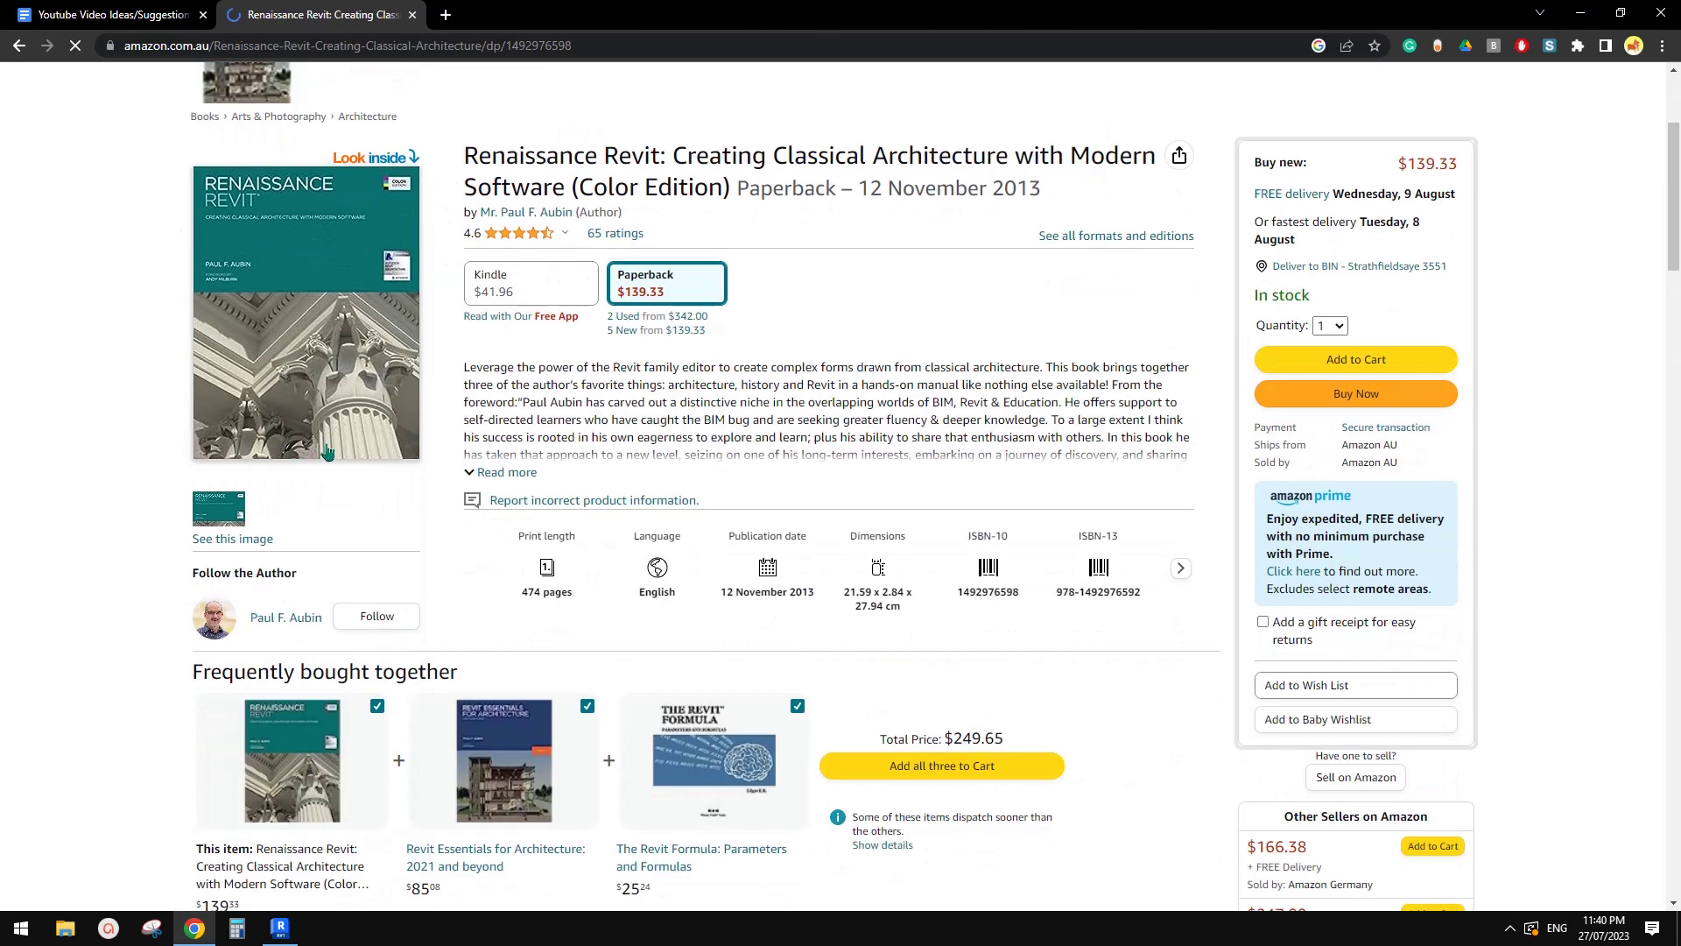
- Return to the Google Docs document and examine the column capital request with its elevation and 2-2 section drawing
click(120, 12)
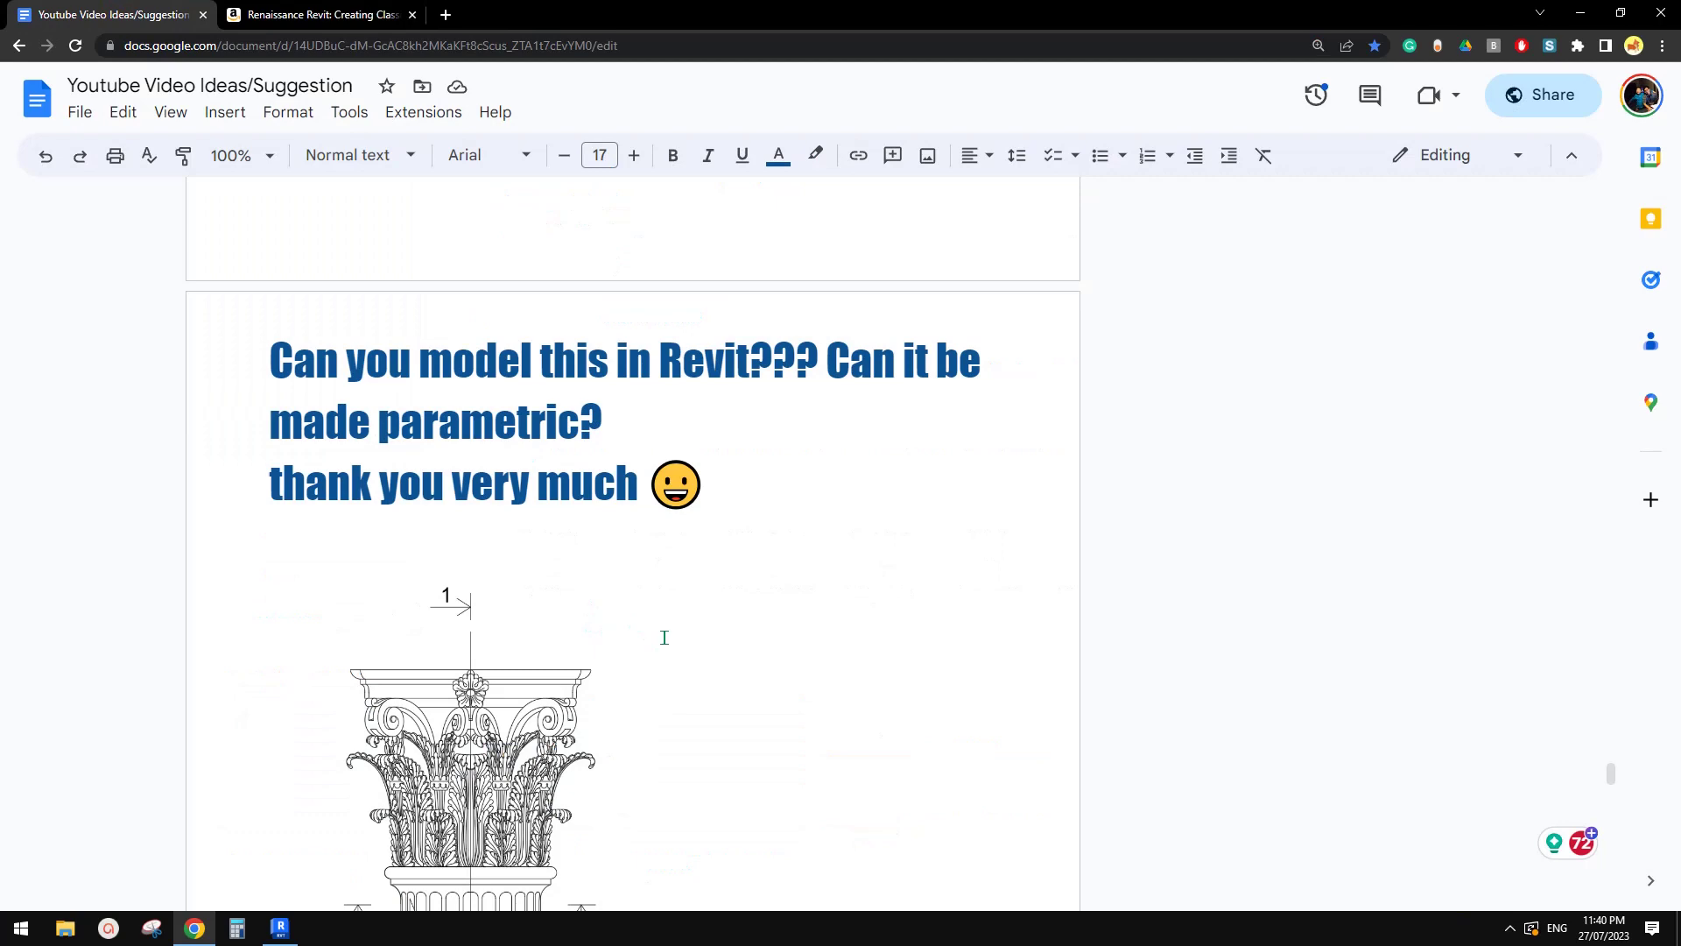
scroll(664, 645, down, 8)
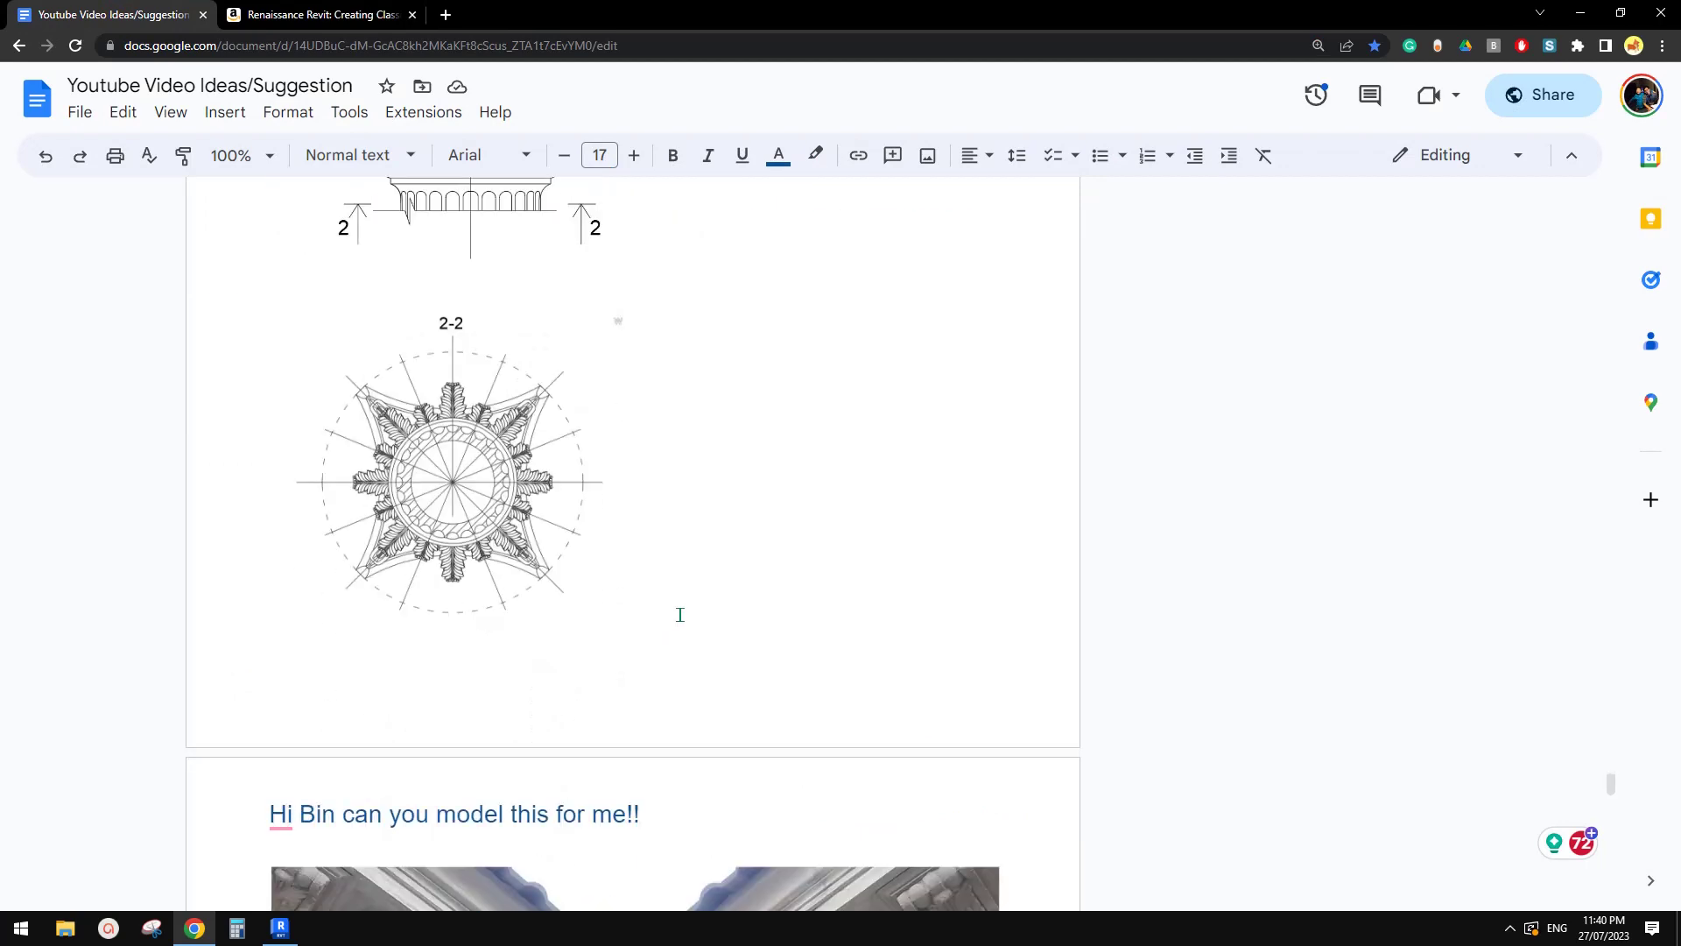
scroll(668, 596, down, 3)
scroll(649, 593, up, 4)
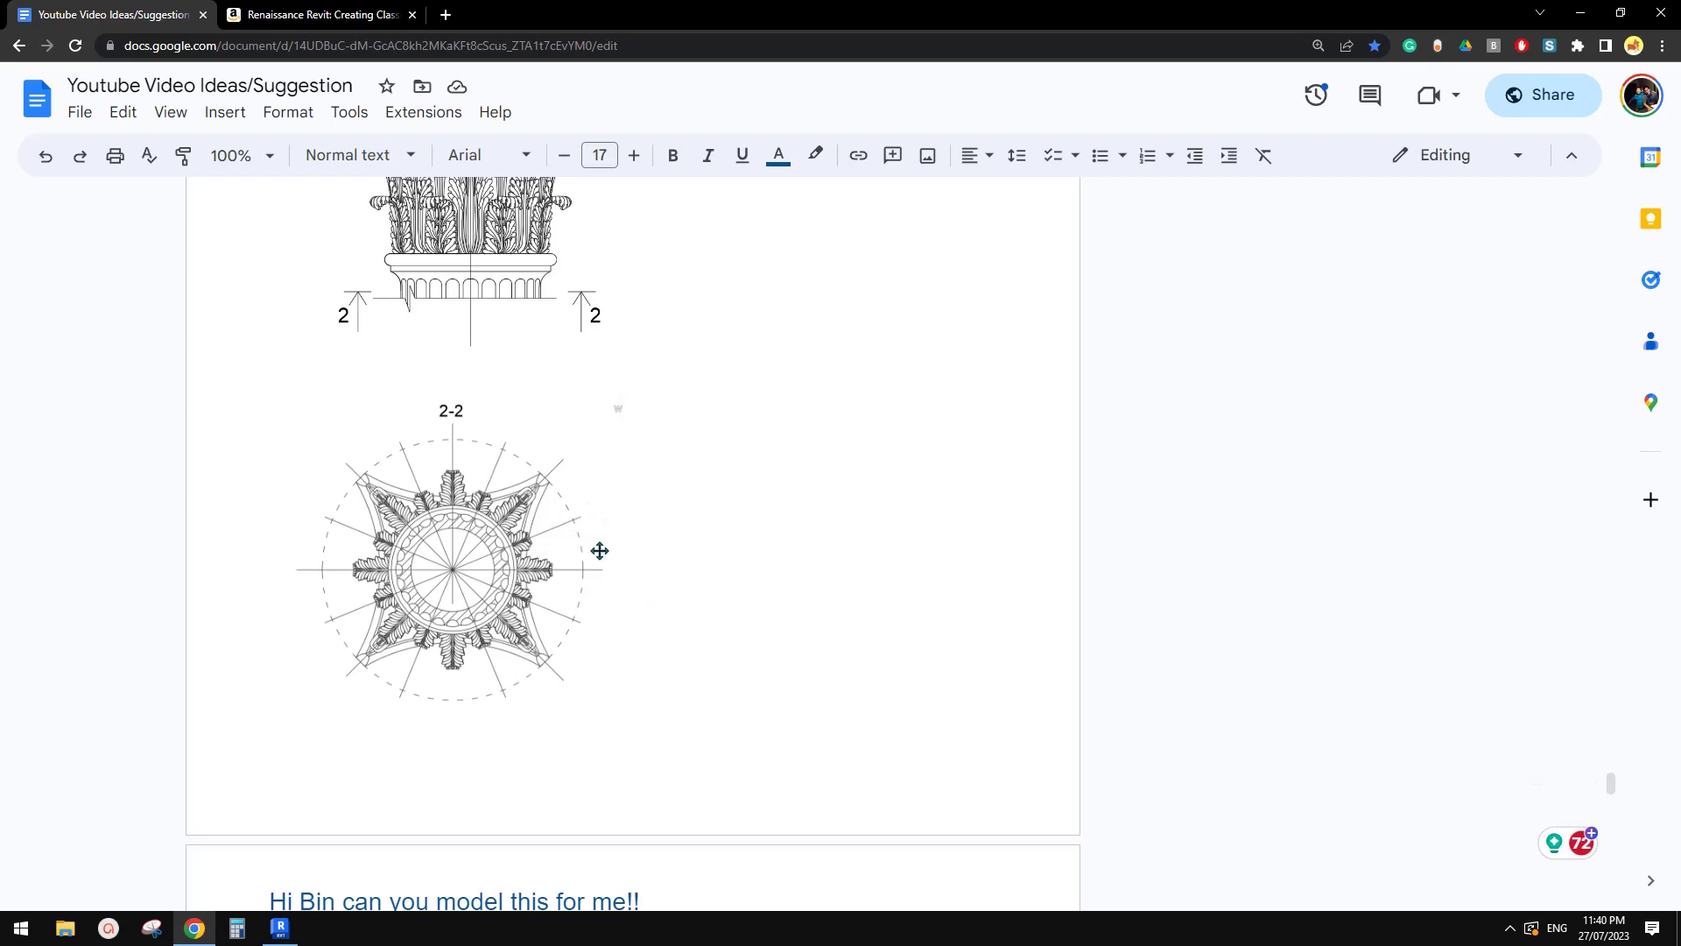
scroll(612, 582, down, 3)
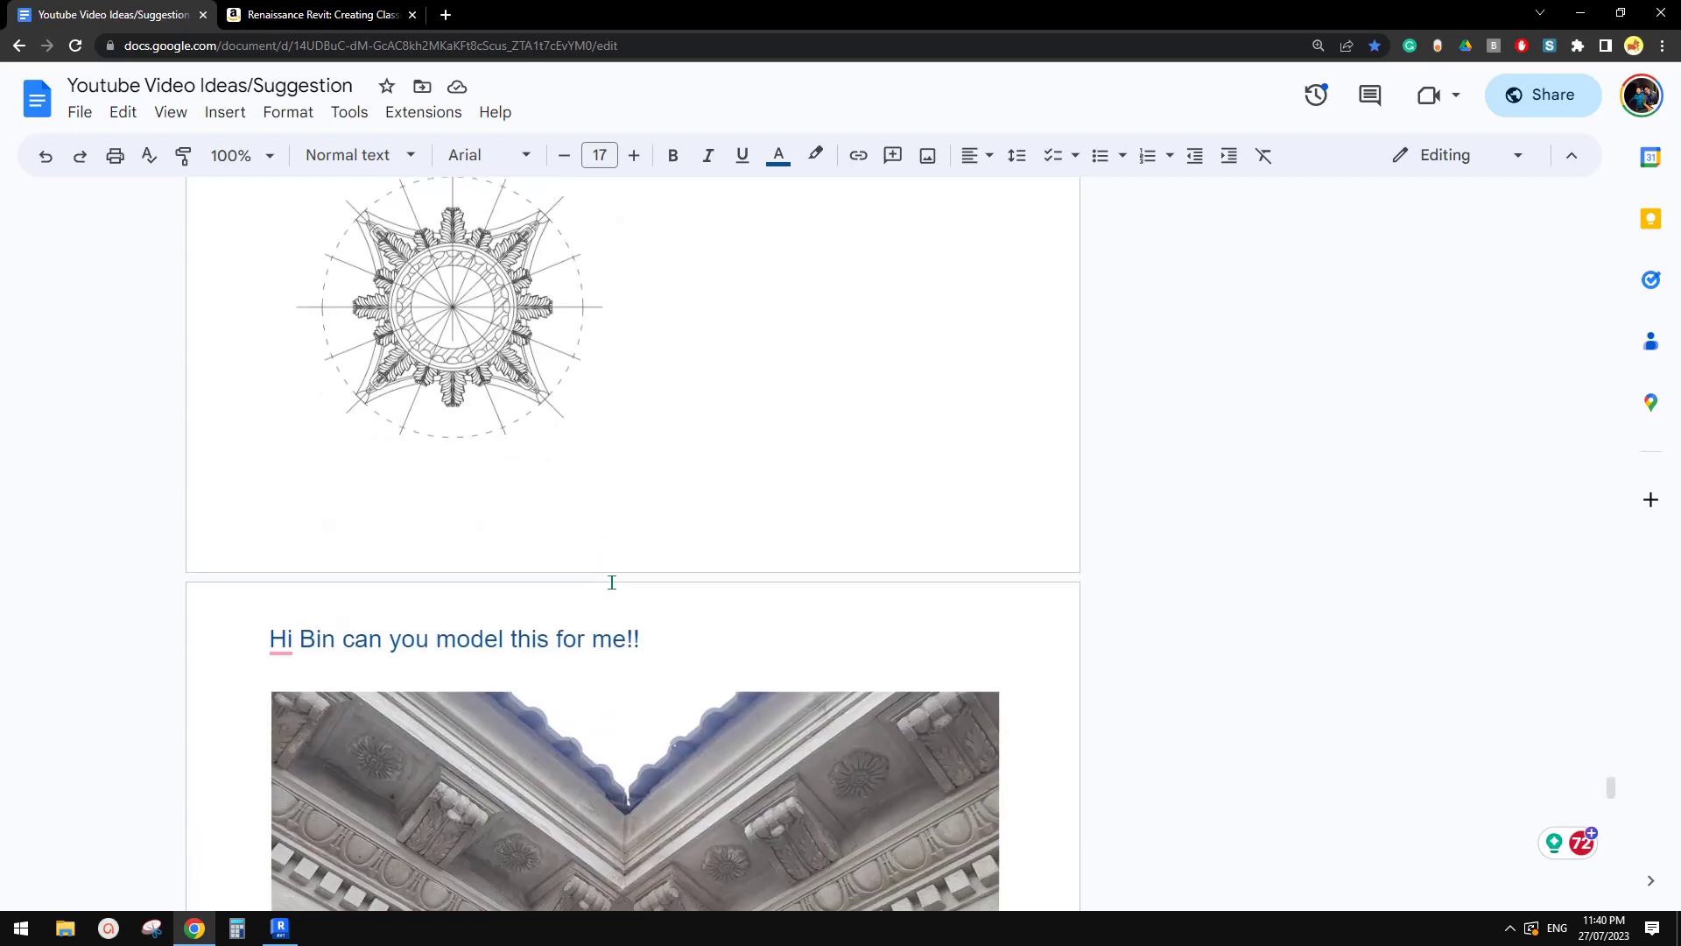
scroll(620, 583, up, 3)
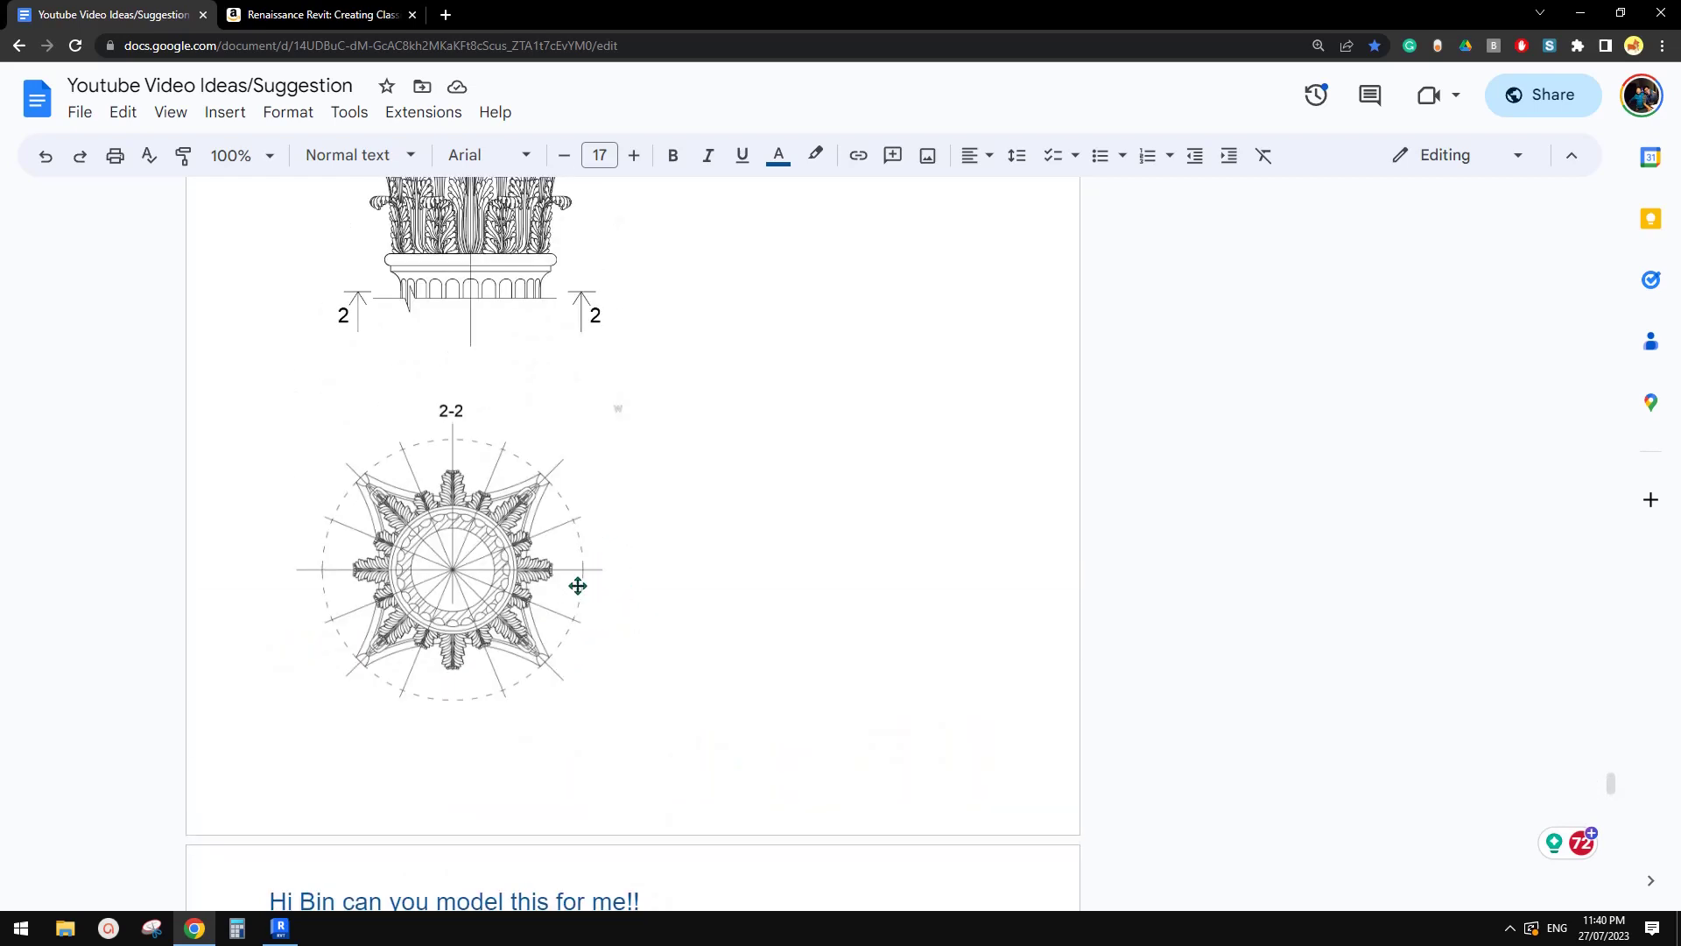
scroll(578, 577, up, 5)
scroll(580, 564, up, 2)
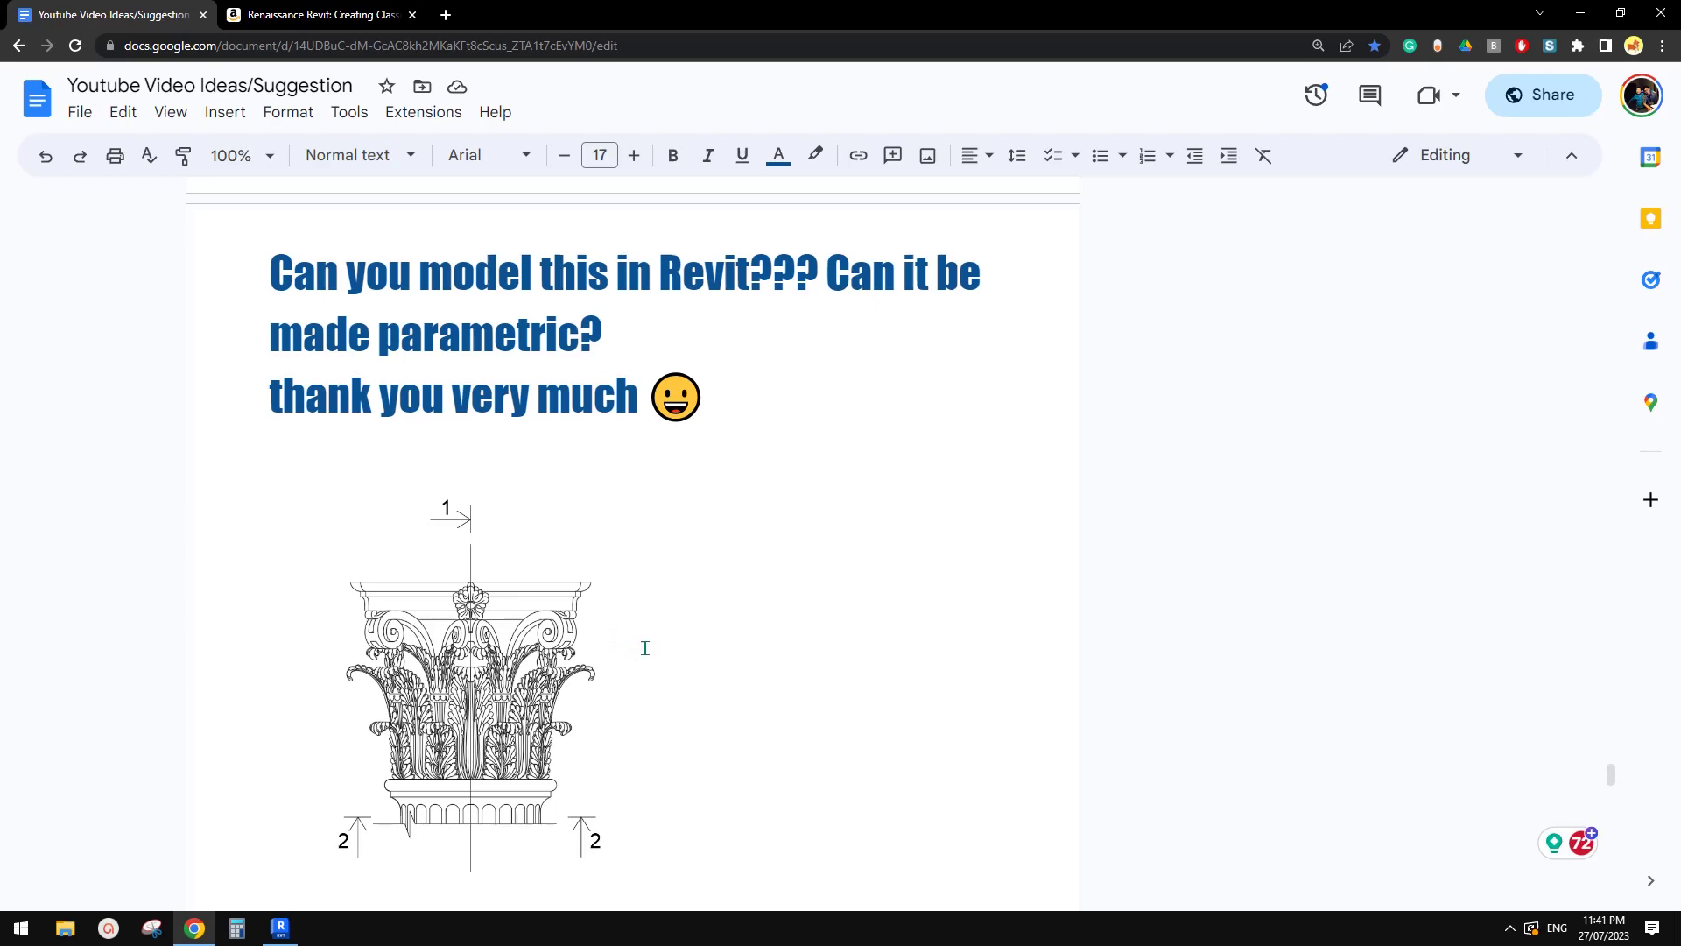
- Review the cornice request with pictures A and B, and glance at the following adaptive component request about intersection points
scroll(648, 639, down, 7)
scroll(663, 625, down, 7)
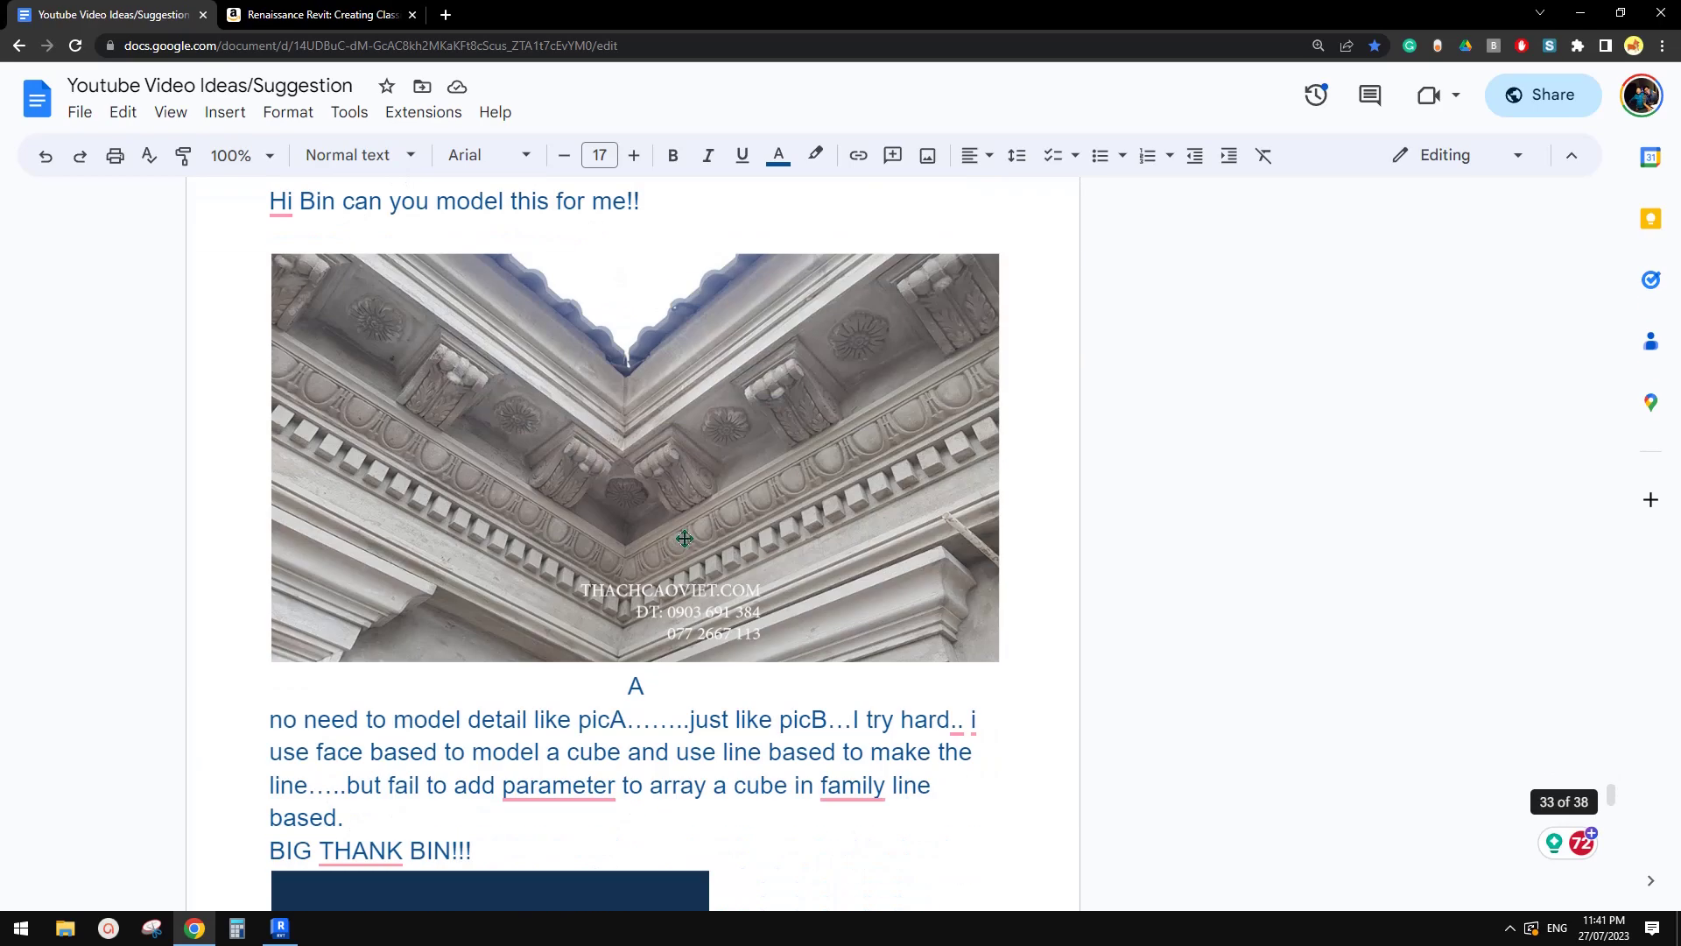
scroll(687, 528, down, 3)
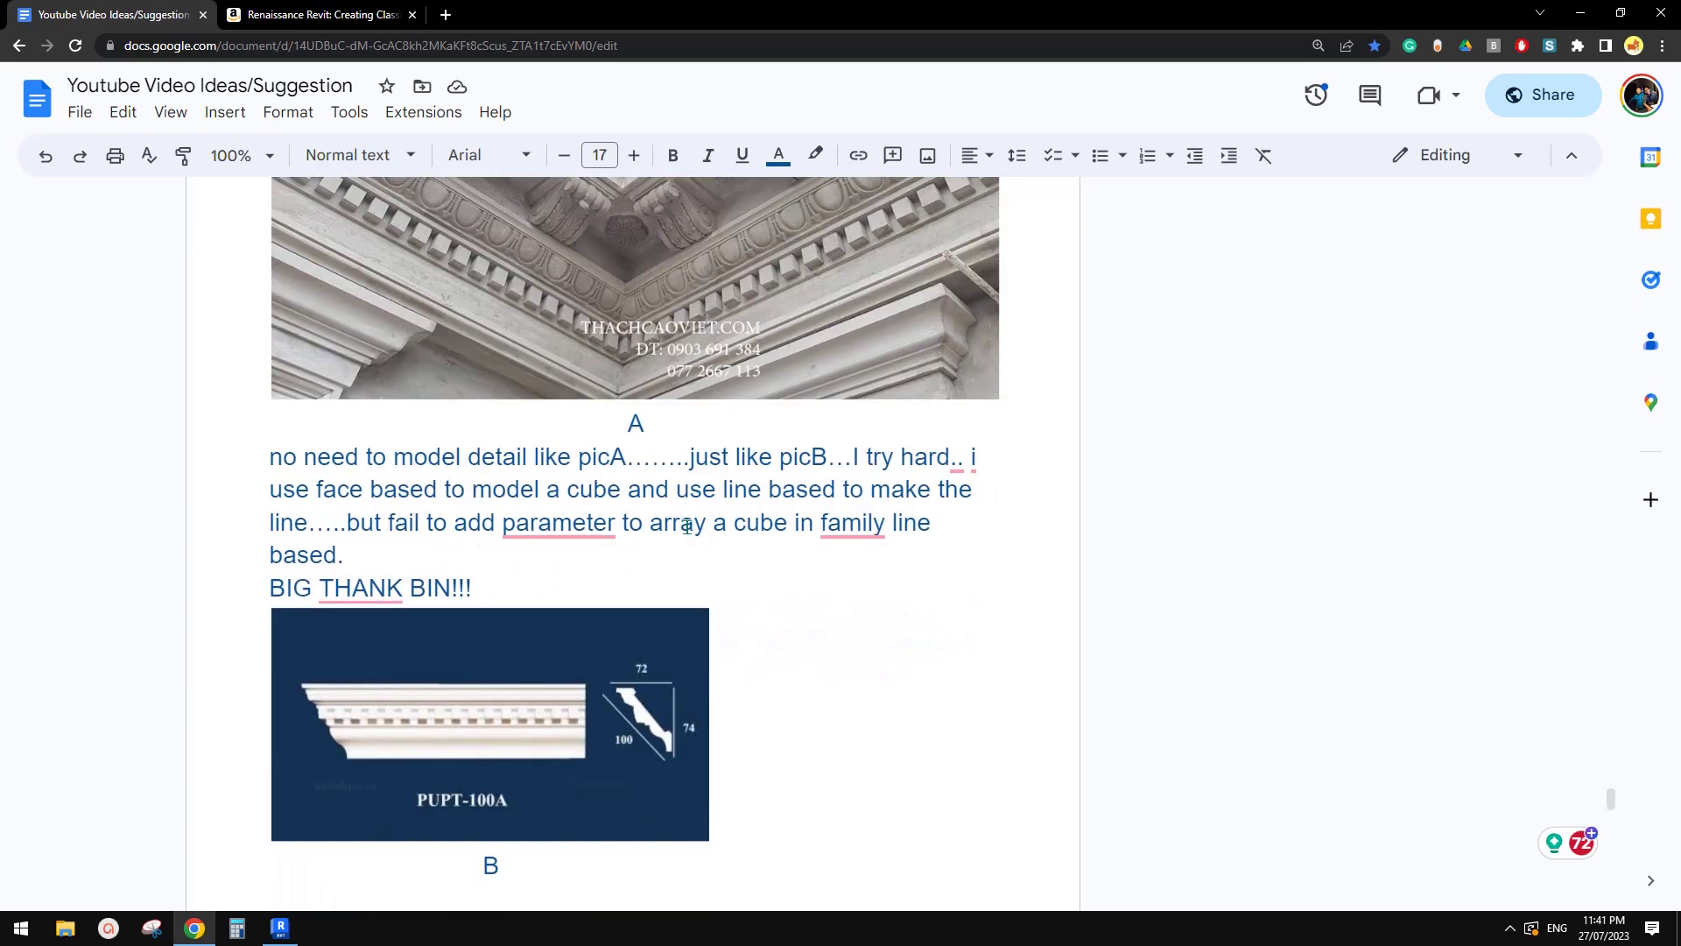
scroll(696, 533, down, 3)
scroll(697, 531, up, 1)
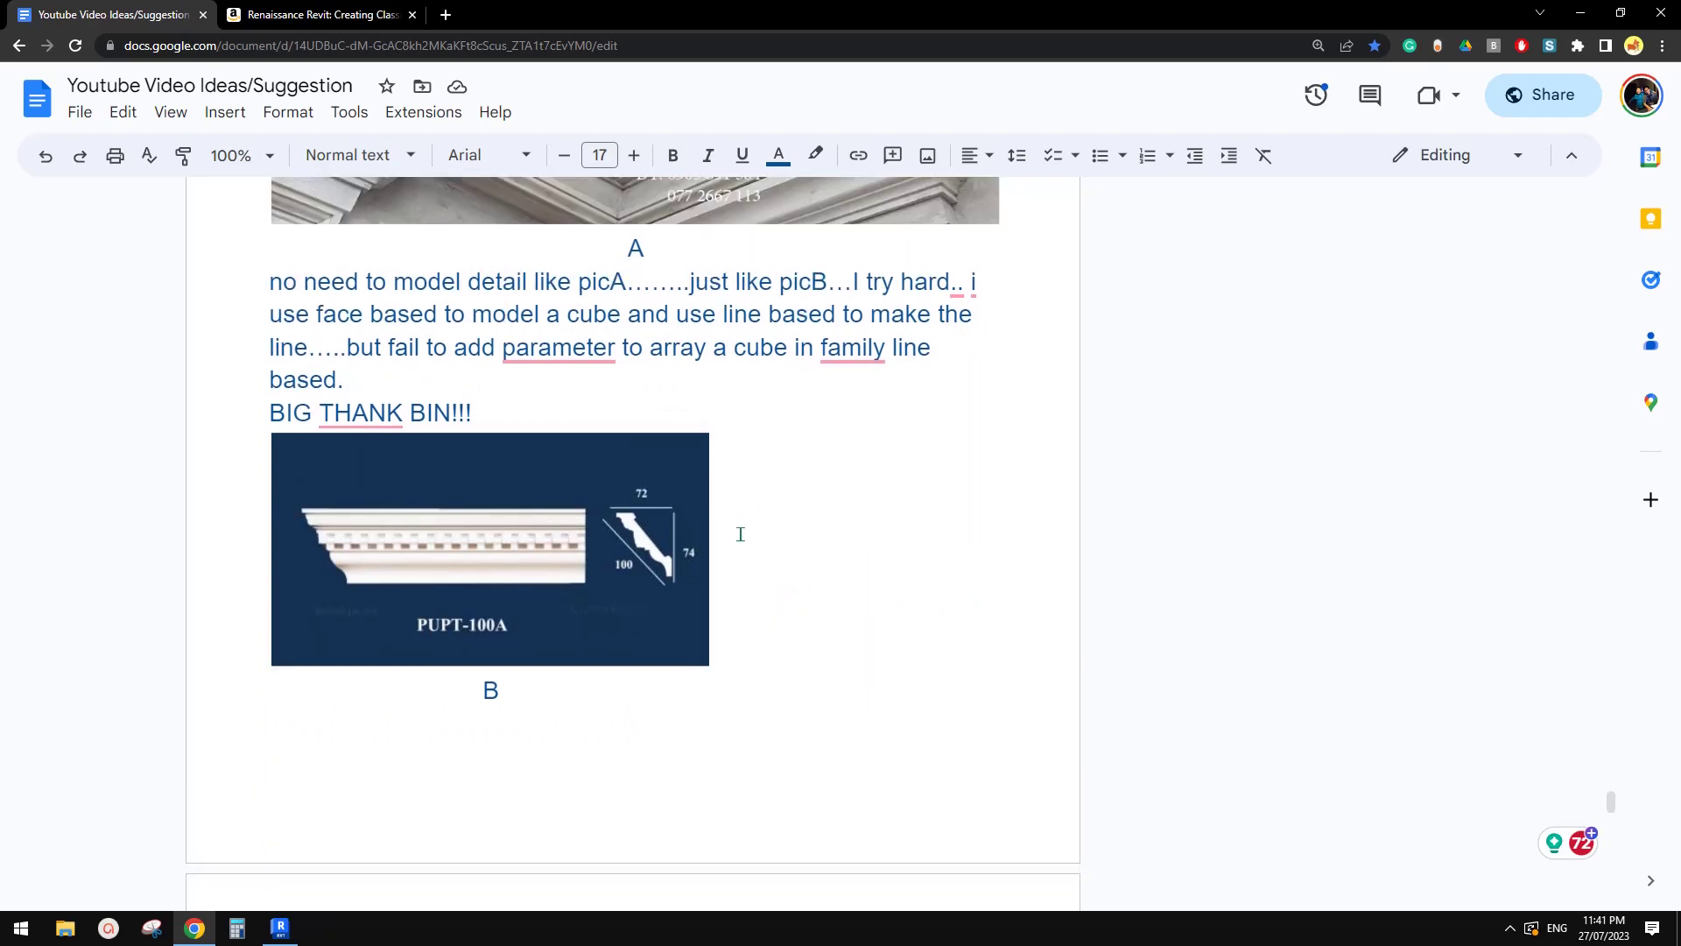
scroll(740, 534, up, 3)
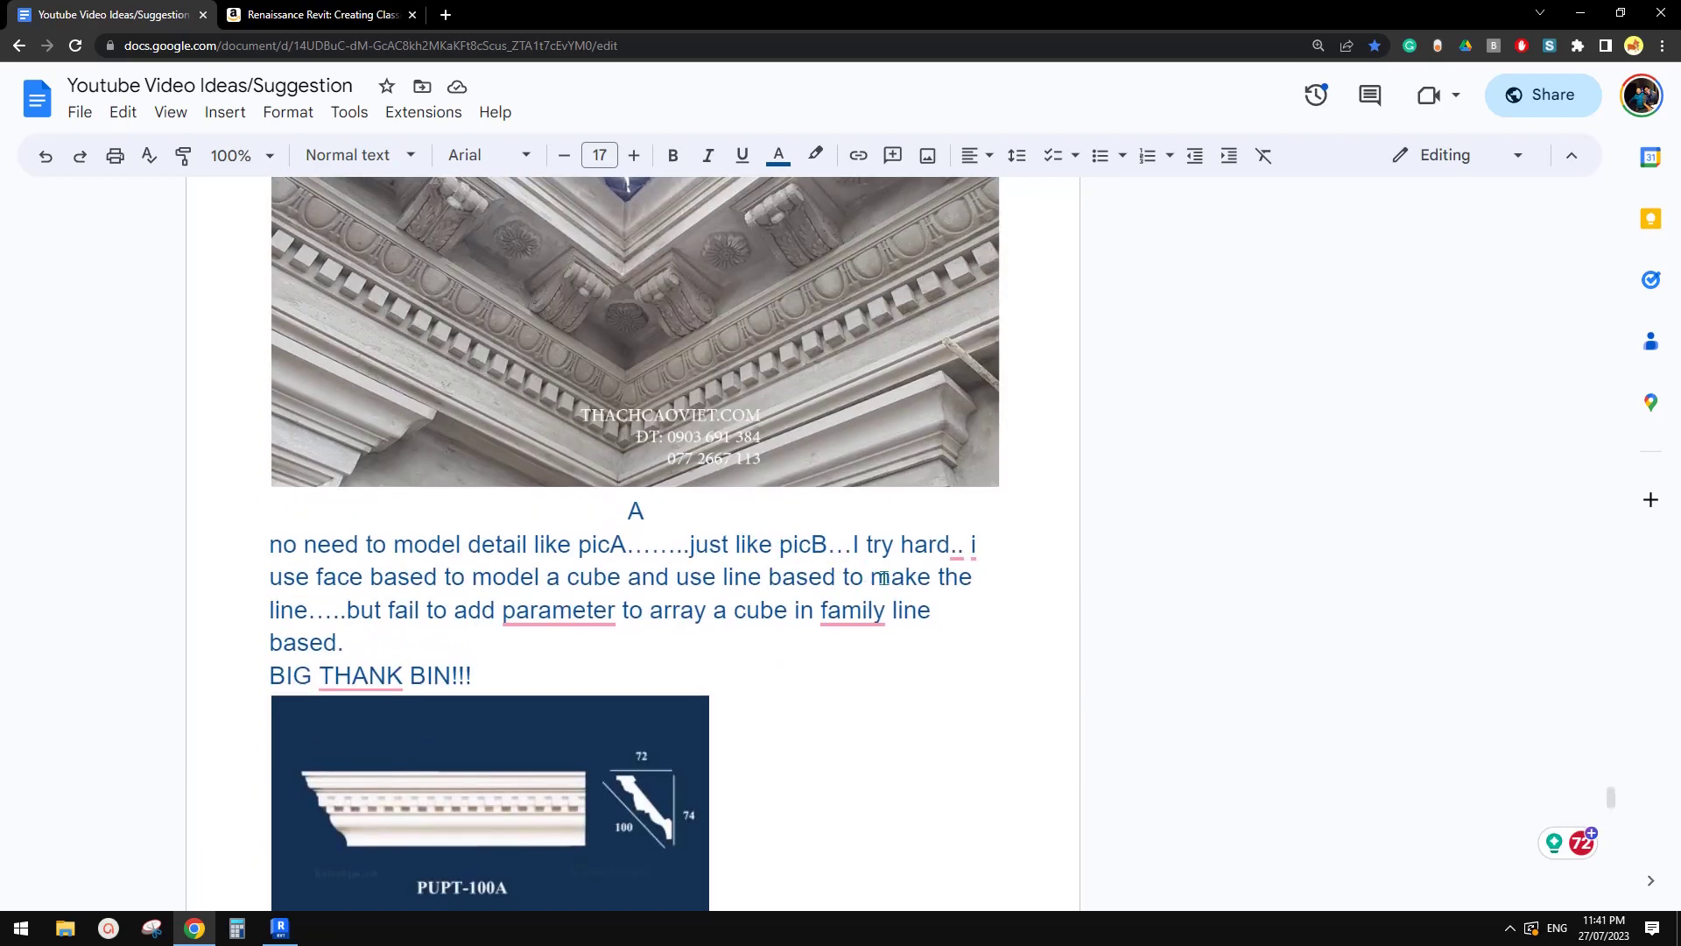
scroll(880, 573, down, 15)
scroll(879, 574, up, 6)
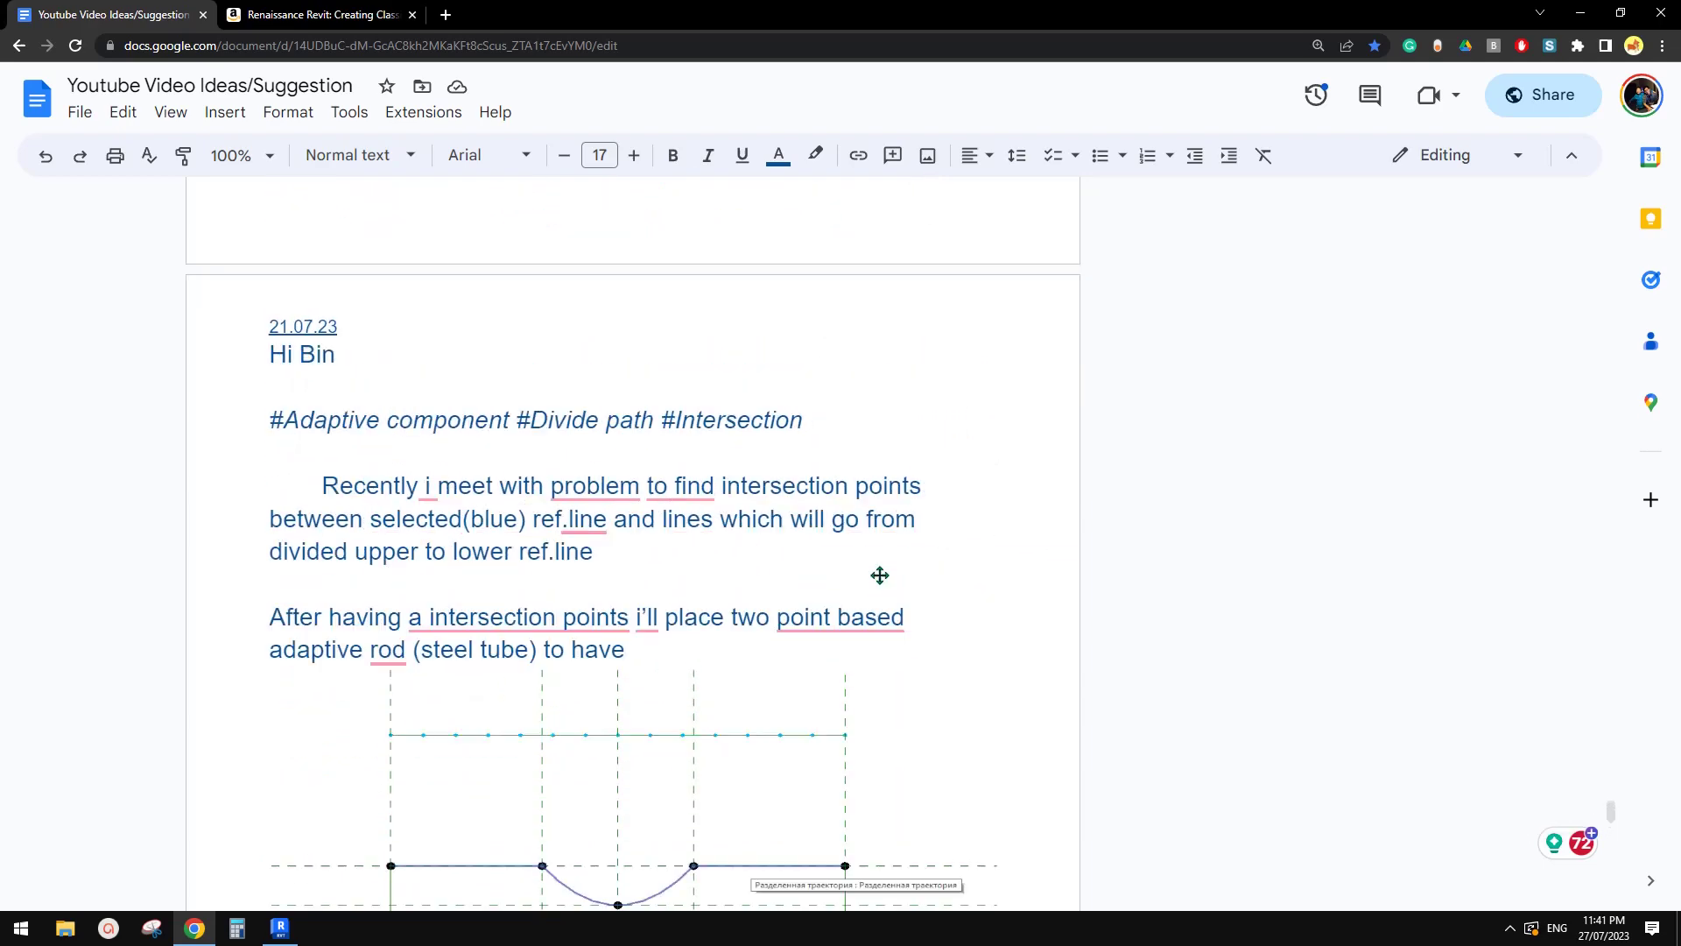
scroll(880, 575, up, 15)
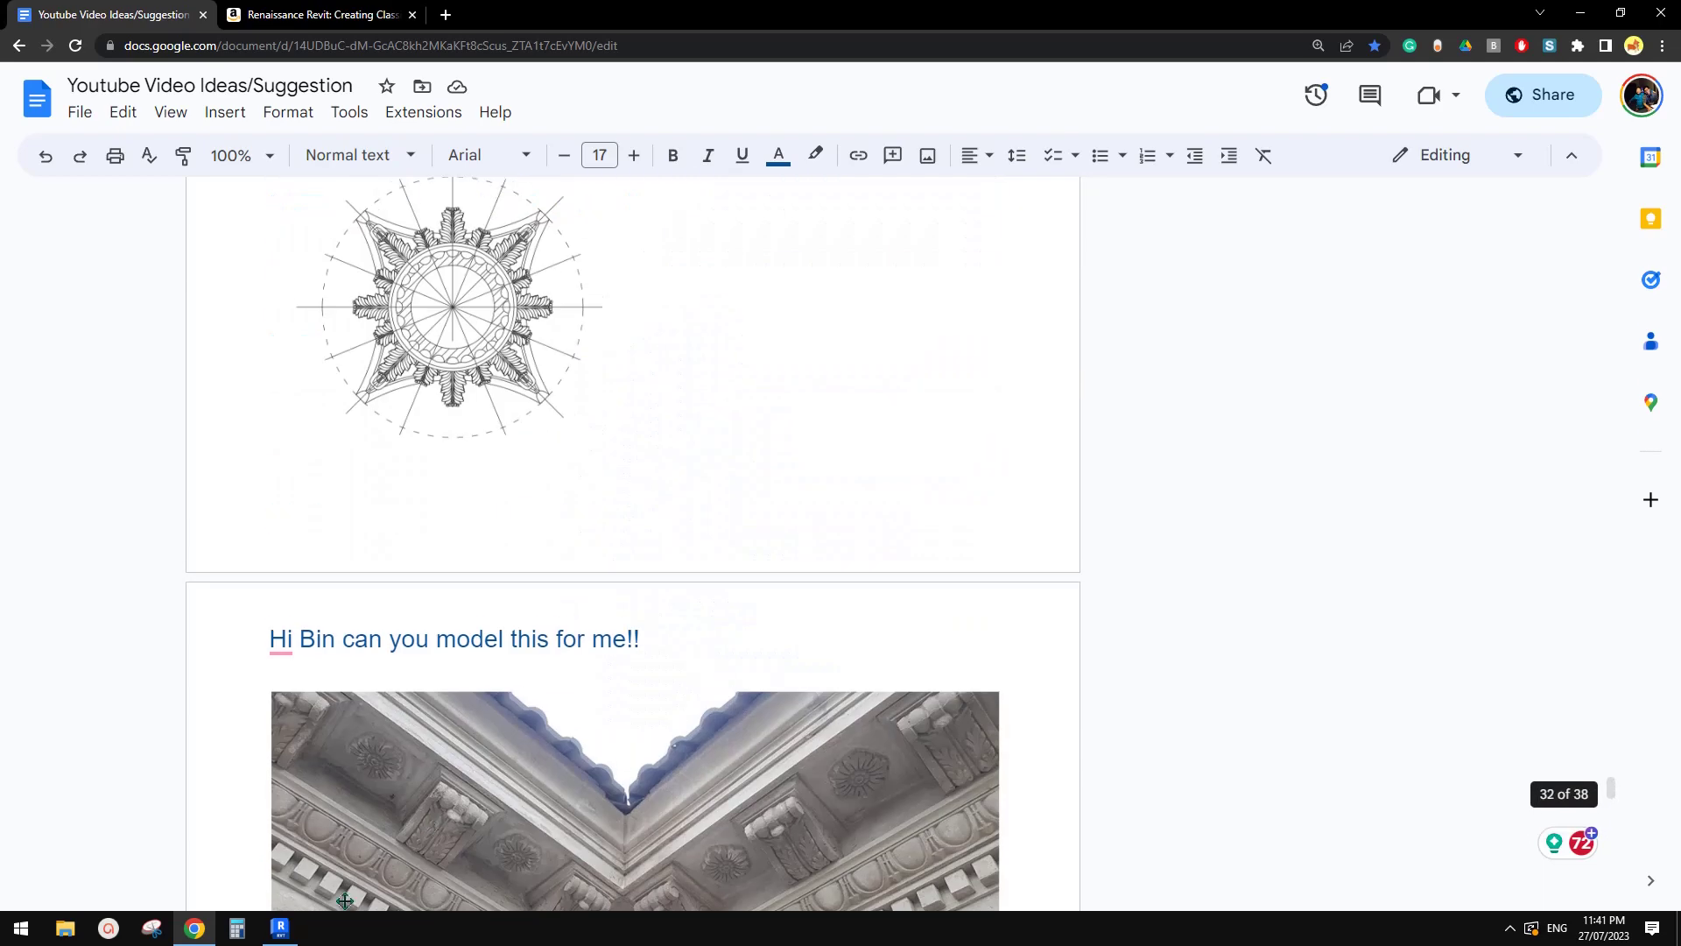
- Switch to Revit and inspect the Family2 block beside the arched opening together with the two other blocks on the wall
click(280, 927)
scroll(954, 660, down, 2)
middle_drag(862, 648, 967, 675)
click(871, 613)
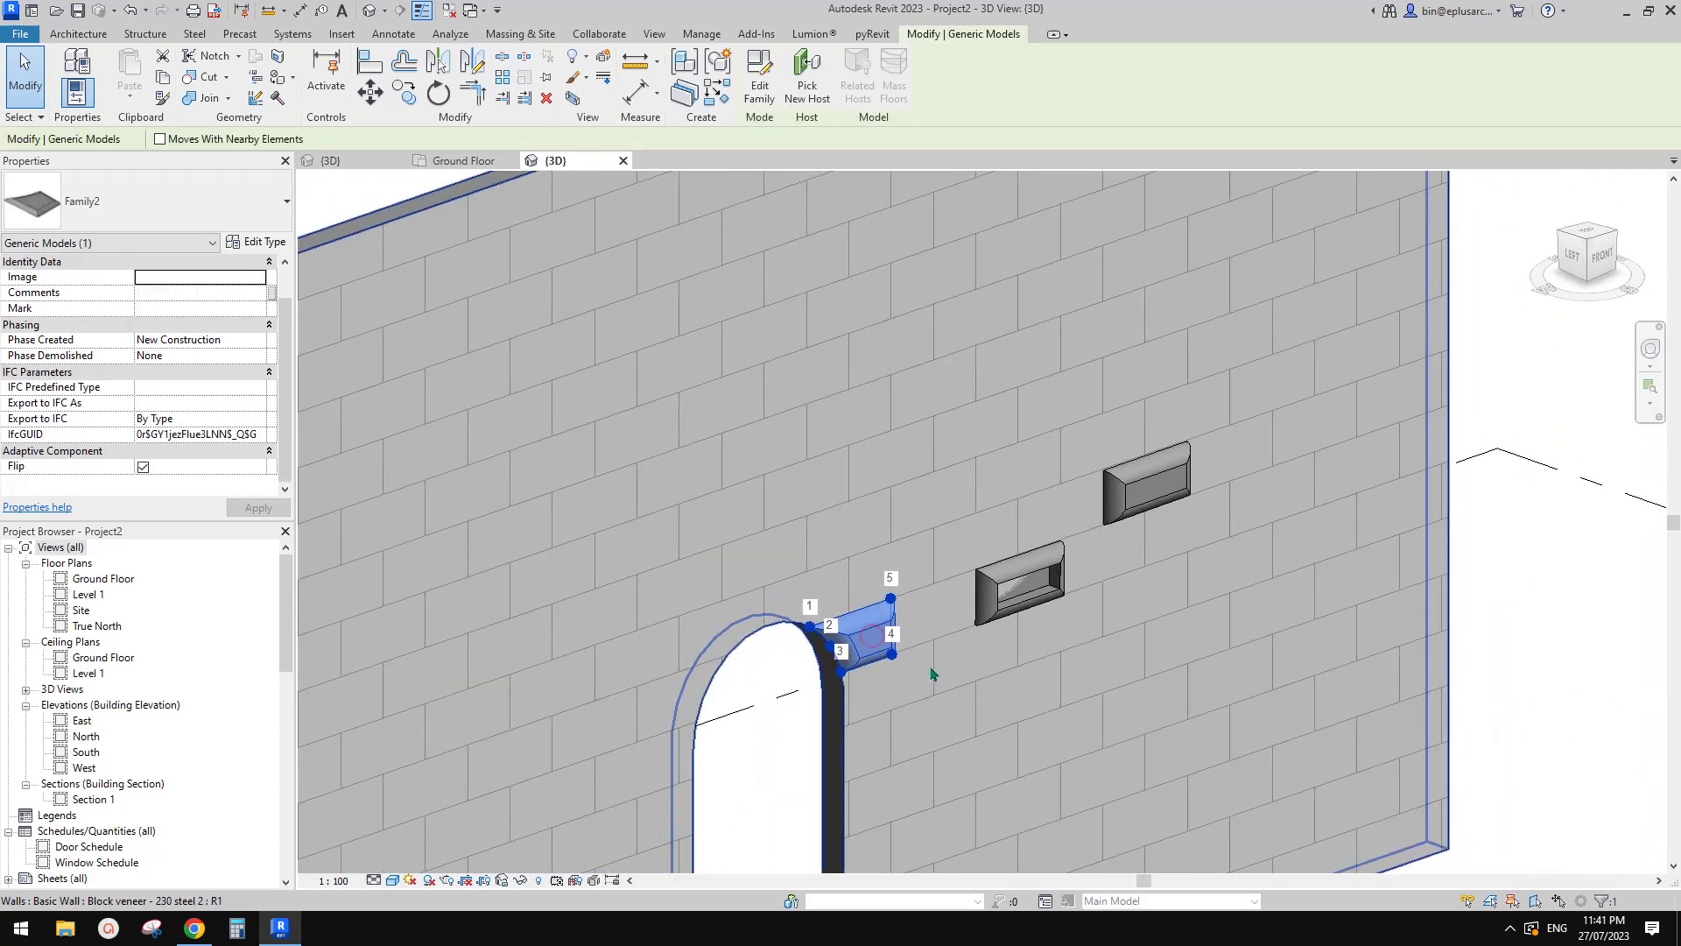
scroll(933, 674, down, 5)
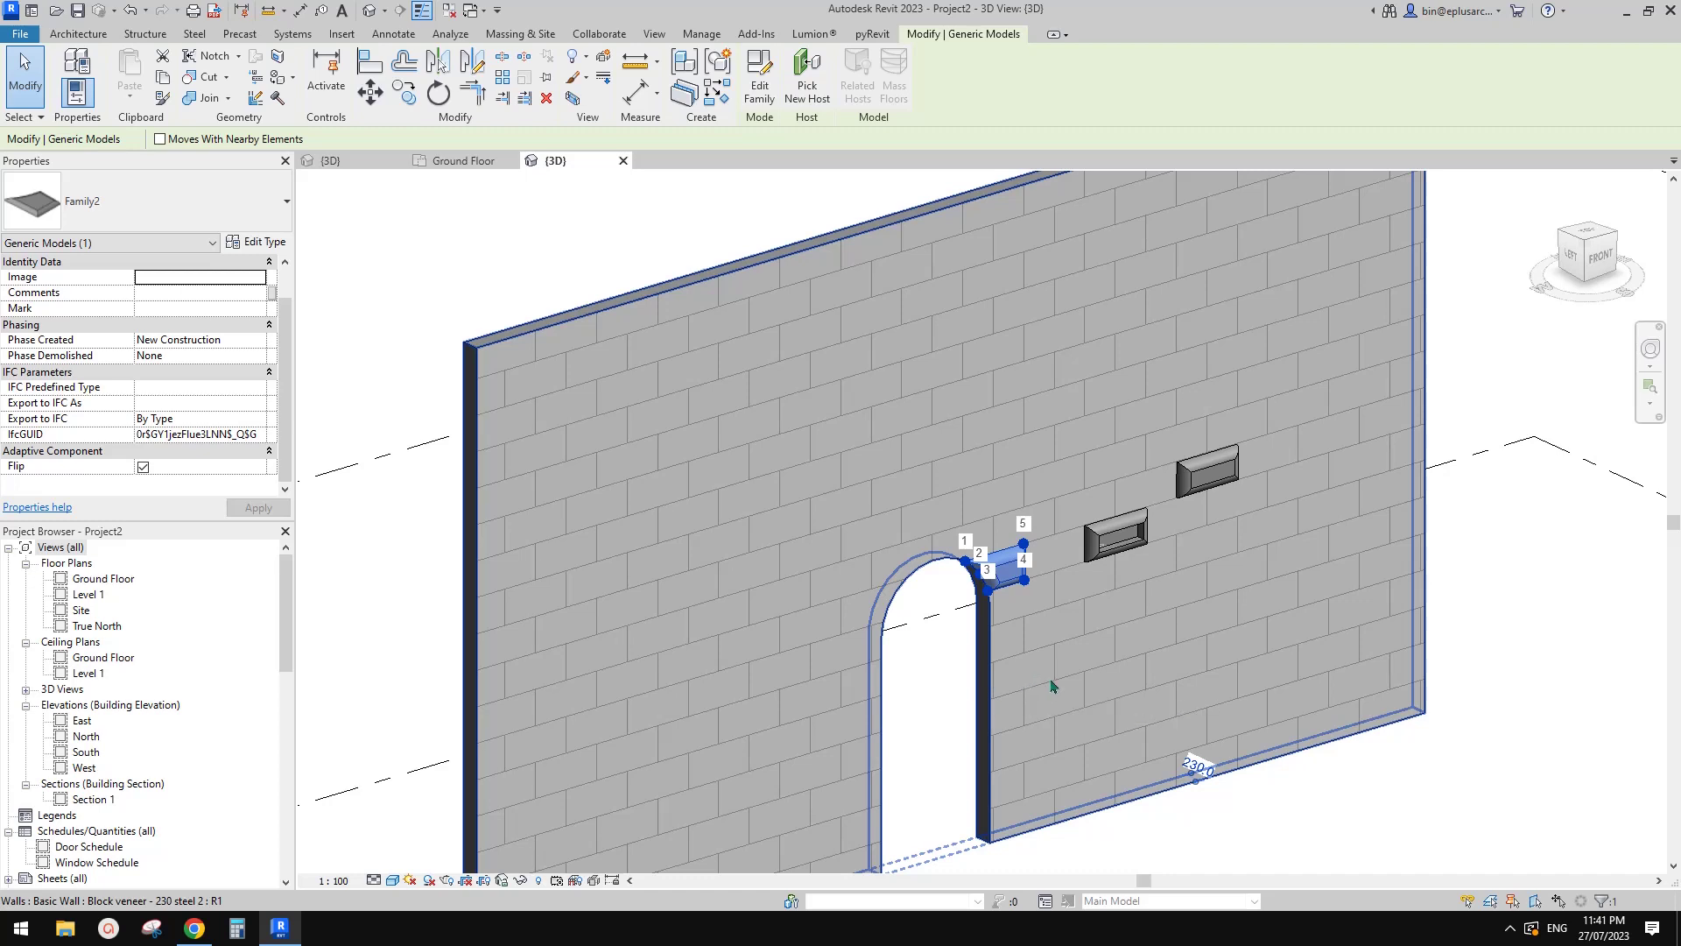
scroll(1068, 689, up, 2)
key(Escape)
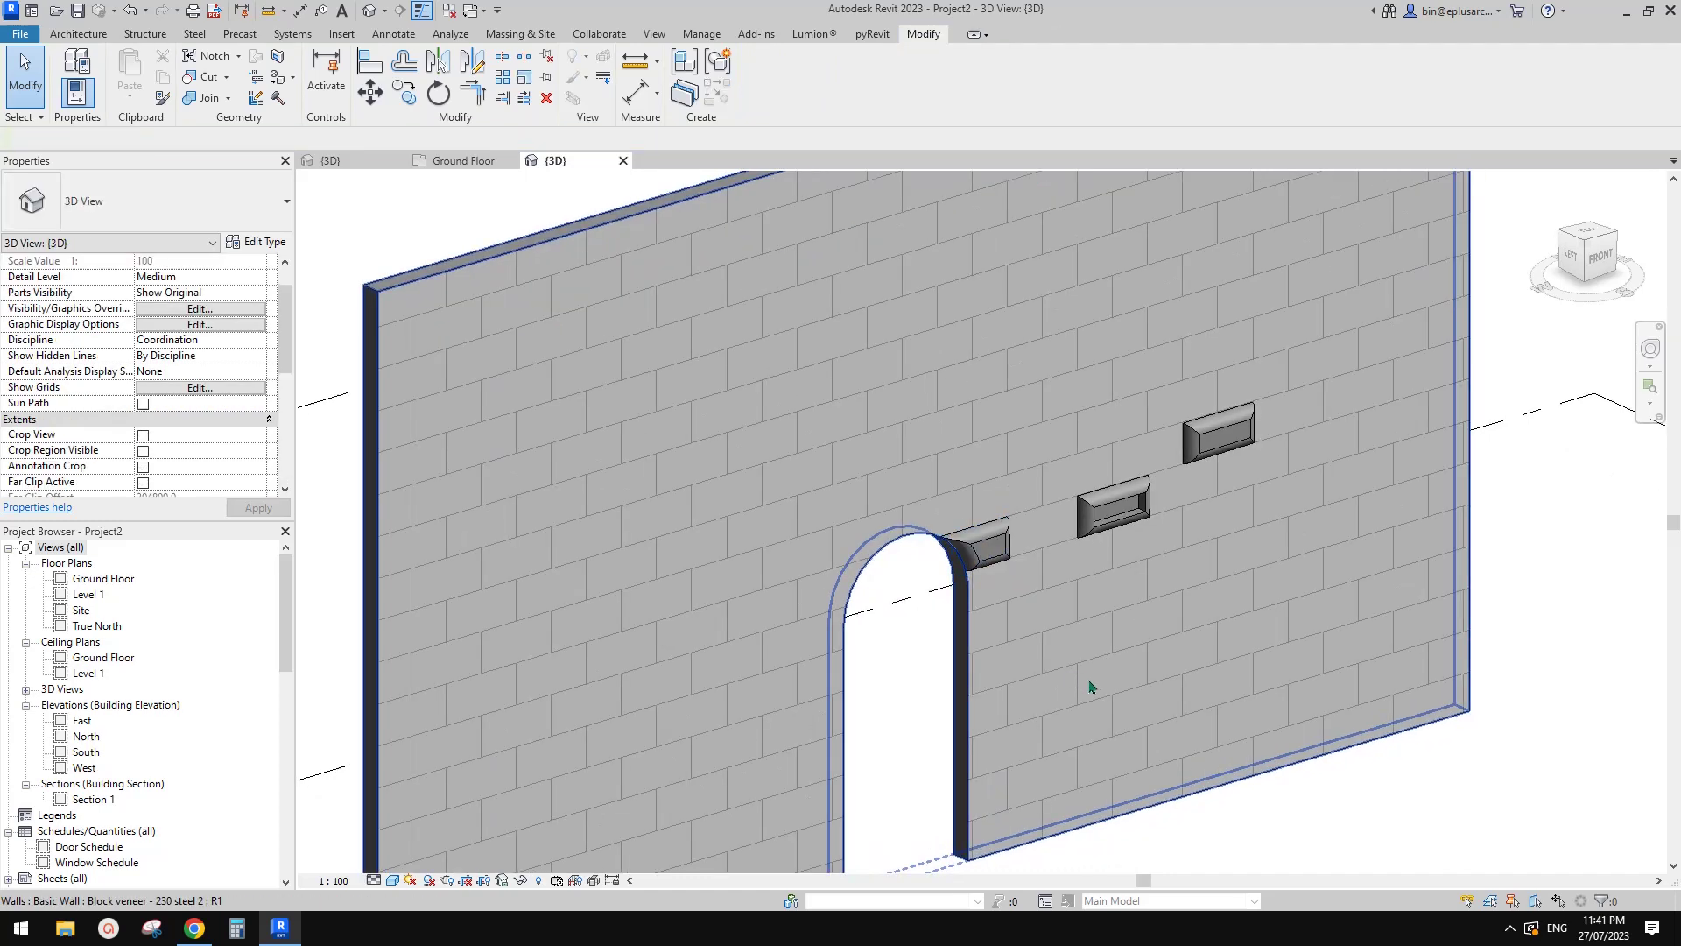